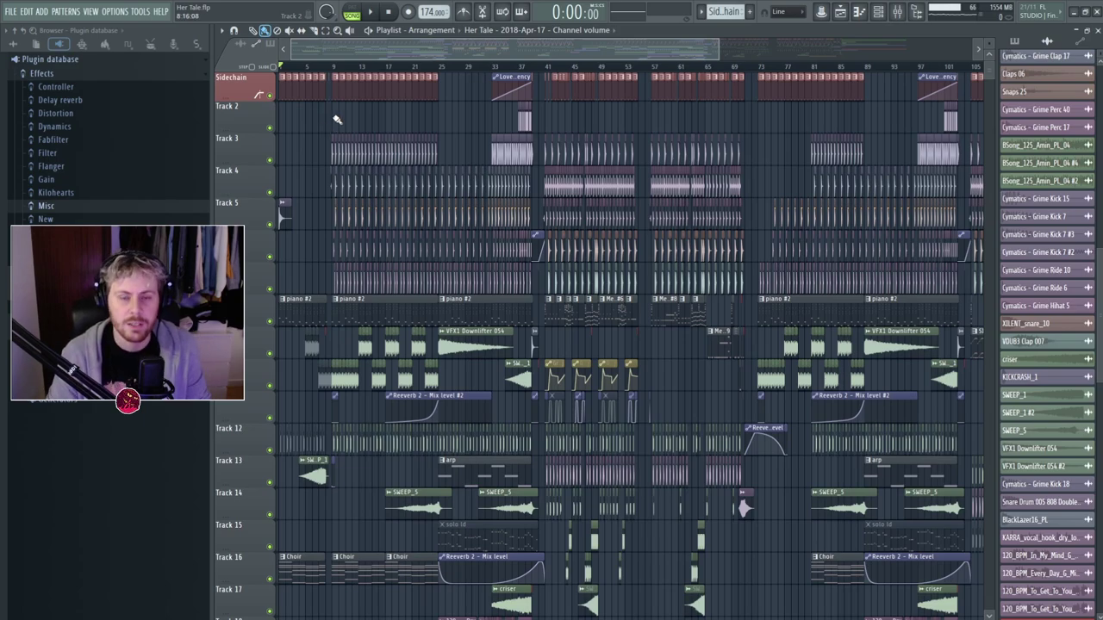
# Play the start of the arrangement briefly, then view the notes of the piano #2 clip in the piano roll.
pyautogui.press('space')
pyautogui.scroll(3, 262, 307)
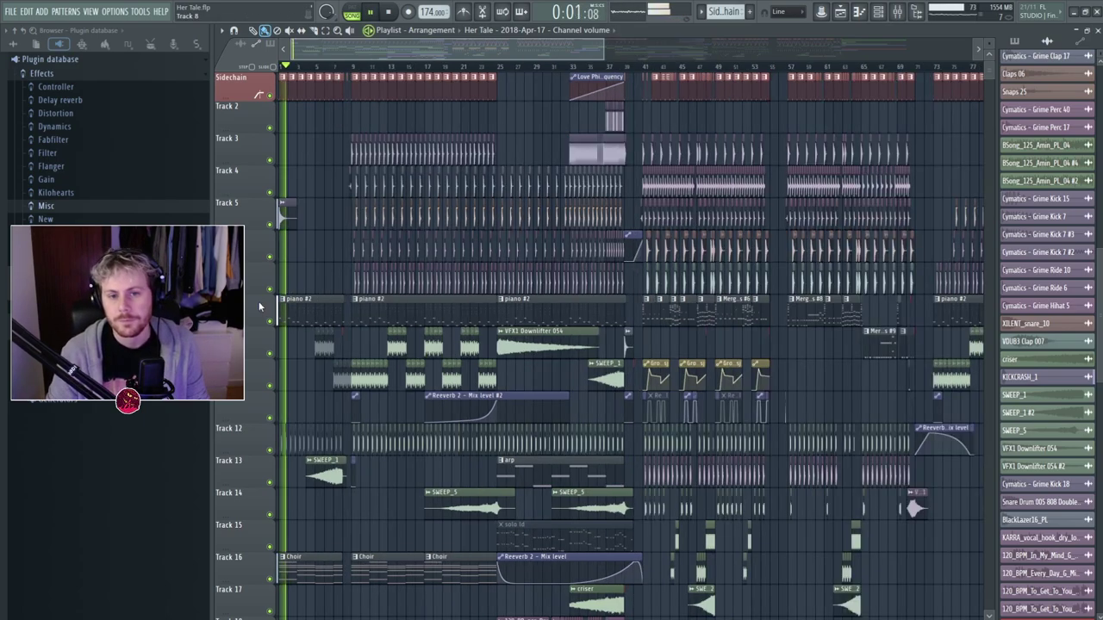
pyautogui.press('space')
pyautogui.doubleClick(296, 312)
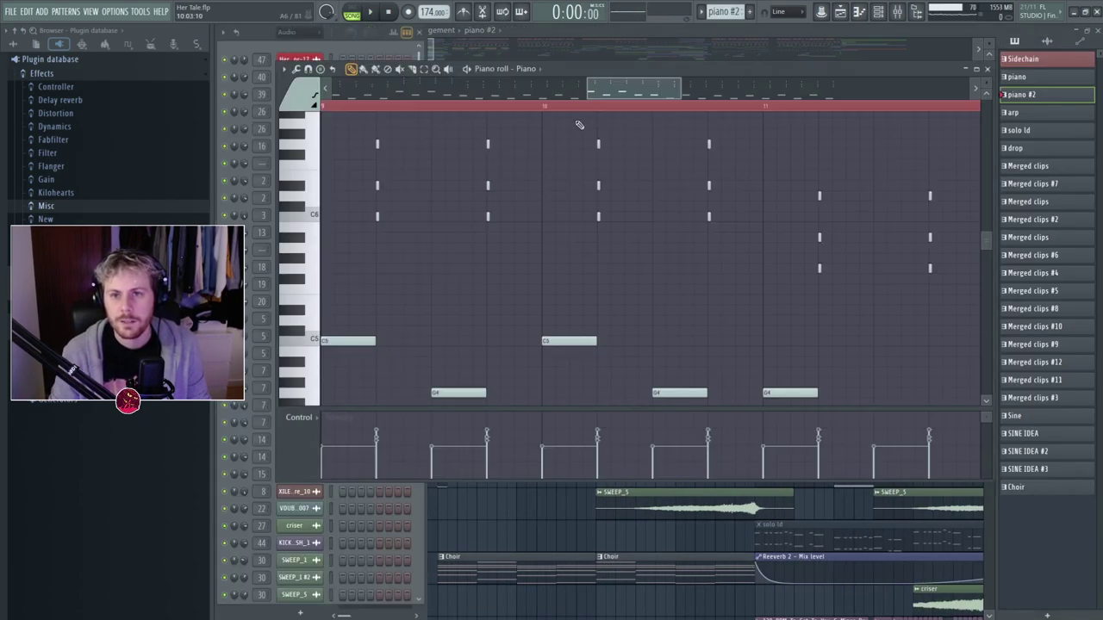
pyautogui.click(558, 32)
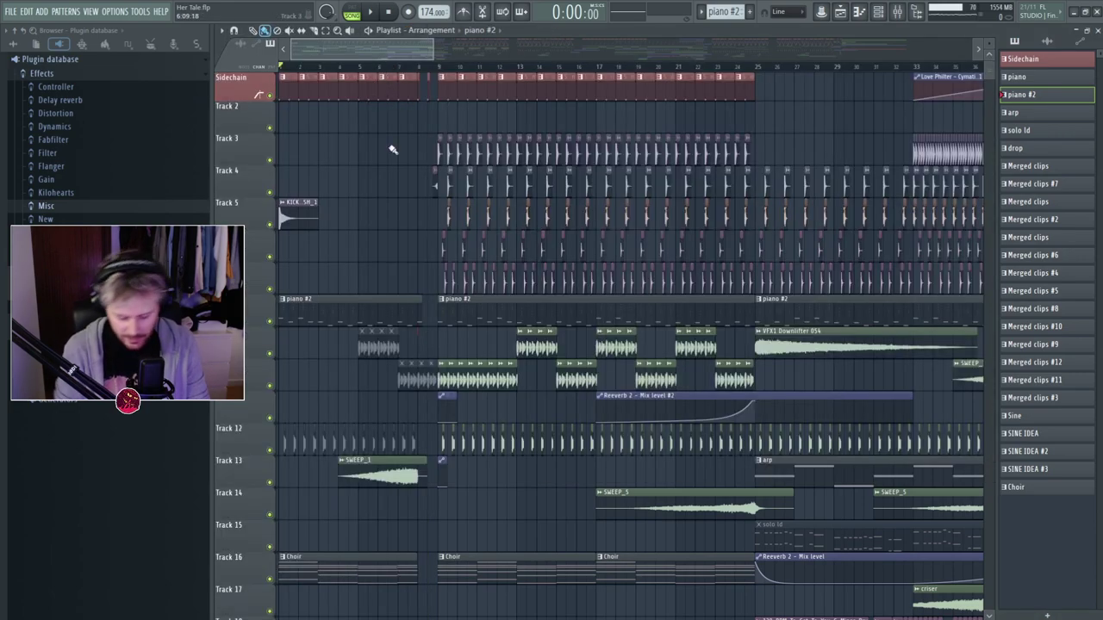
# Open the Piano channel's Nexus plugin from the channel rack to check its preset.
pyautogui.press('F6')
pyautogui.click(319, 34)
pyautogui.click(316, 91)
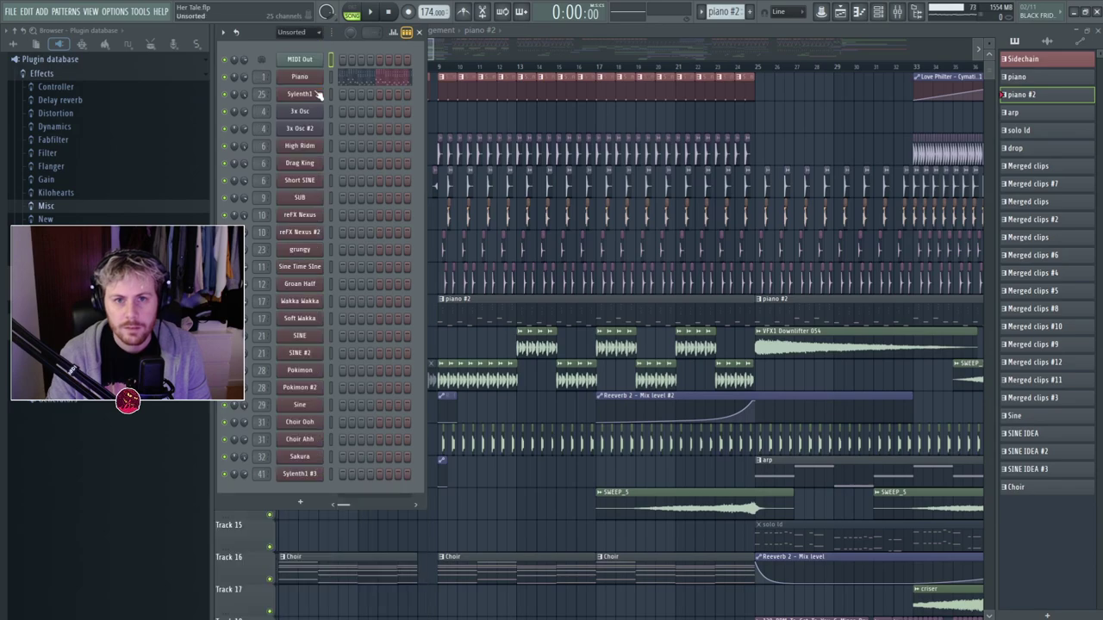
pyautogui.click(315, 80)
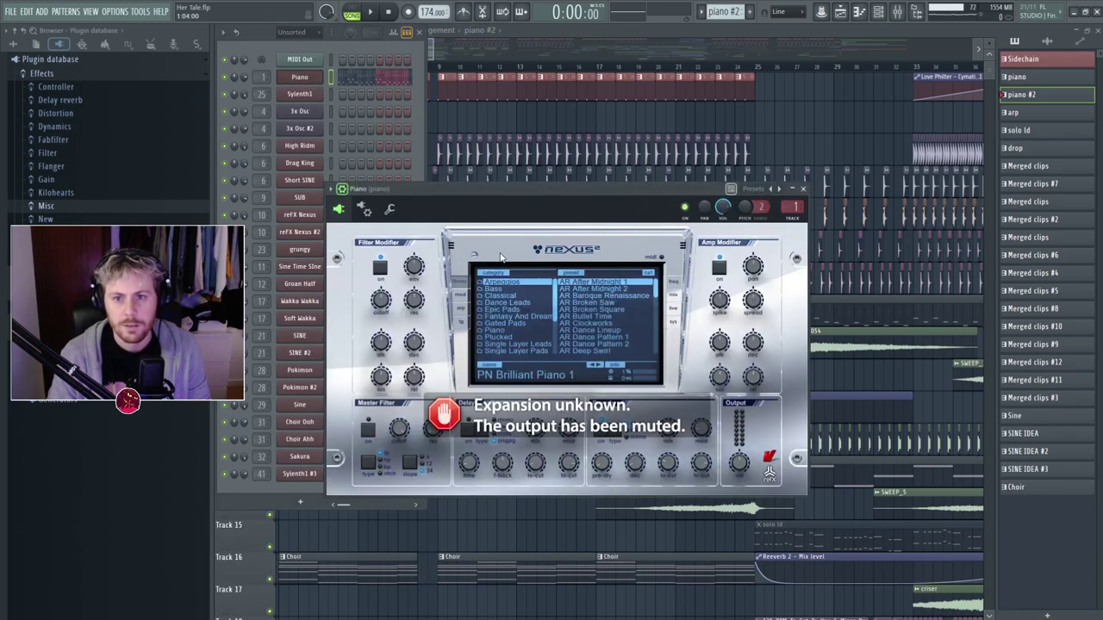
pyautogui.moveTo(551, 193); pyautogui.dragTo(579, 165)
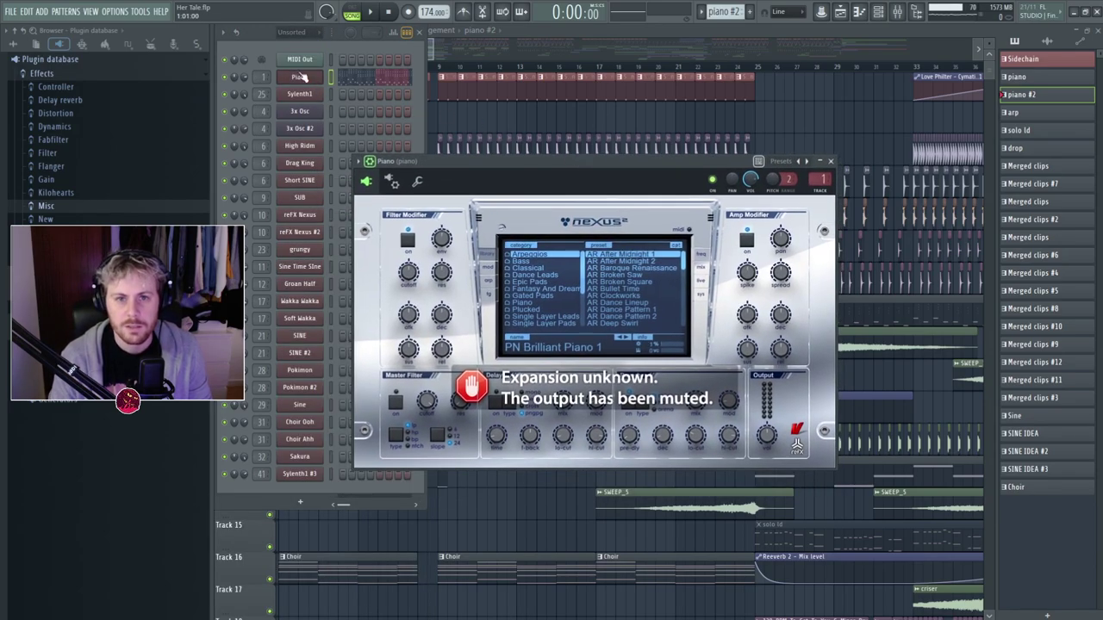
# Replace the Piano channel with a fresh reFX Nexus instance and load the PN Ballad Grand Piano preset.
pyautogui.rightClick(302, 78)
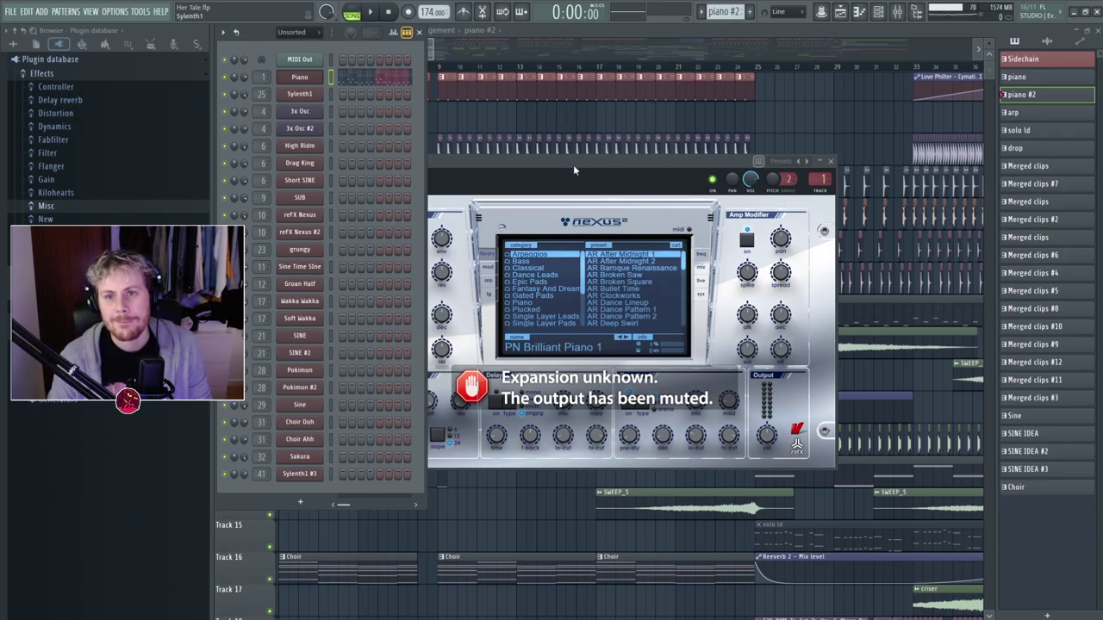
pyautogui.click(571, 141)
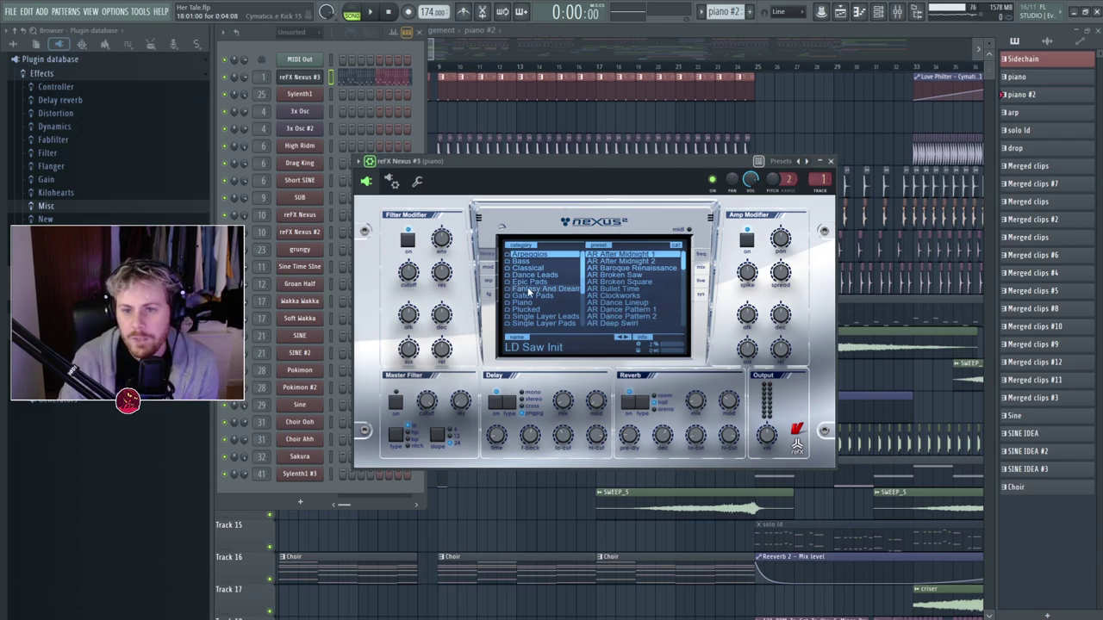
pyautogui.click(570, 303)
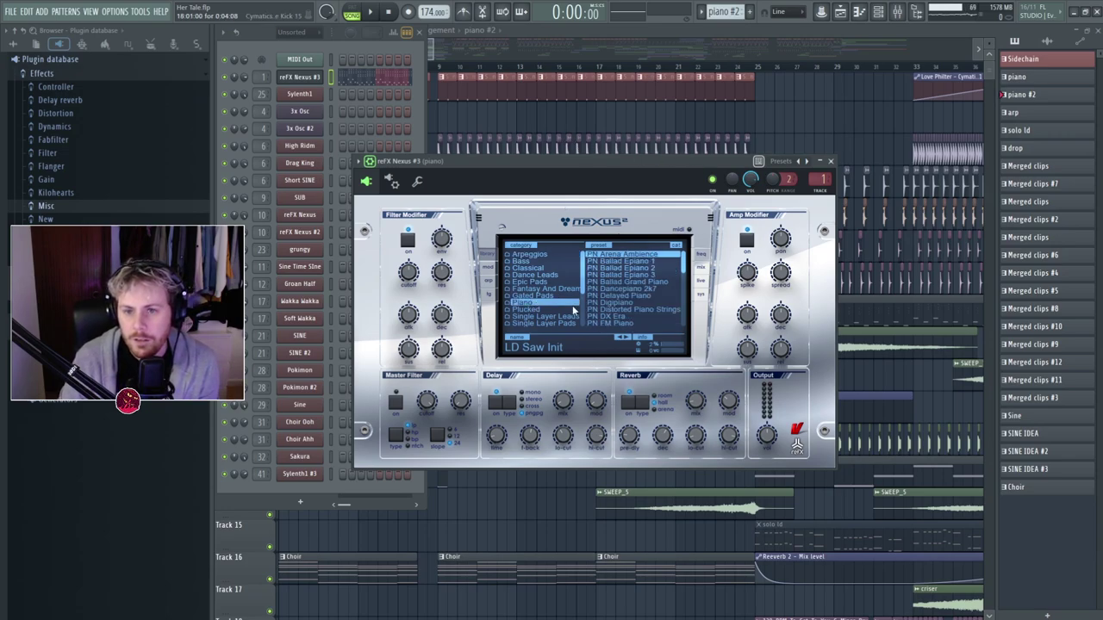
pyautogui.click(655, 284)
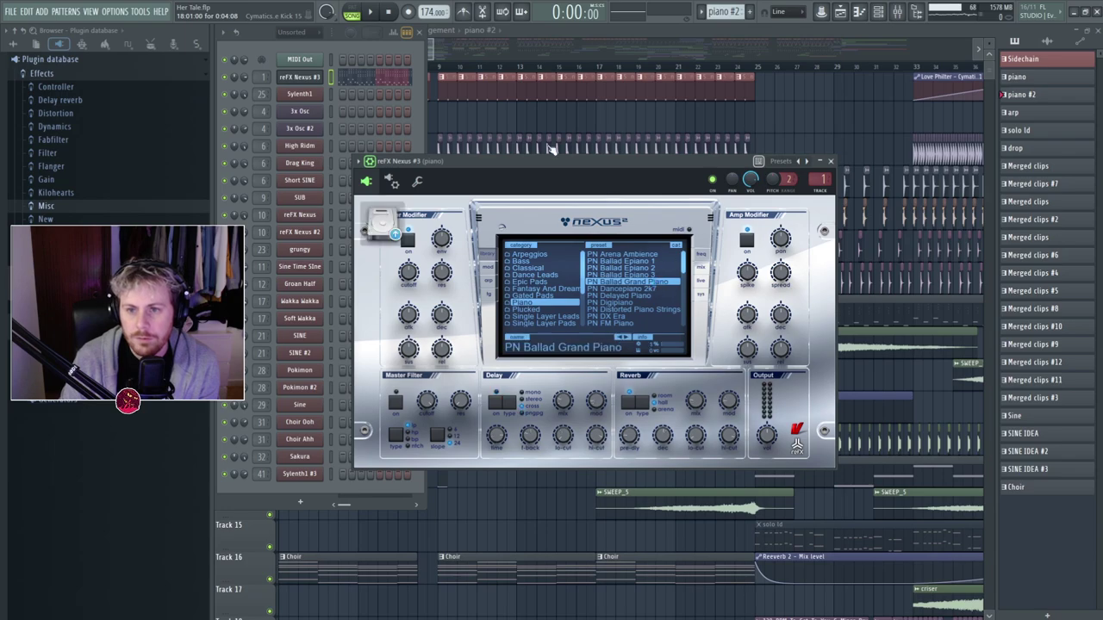
# Play the piano #2 pattern and lower the reverb mix of the Ballad Grand Piano preset.
pyautogui.click(372, 12)
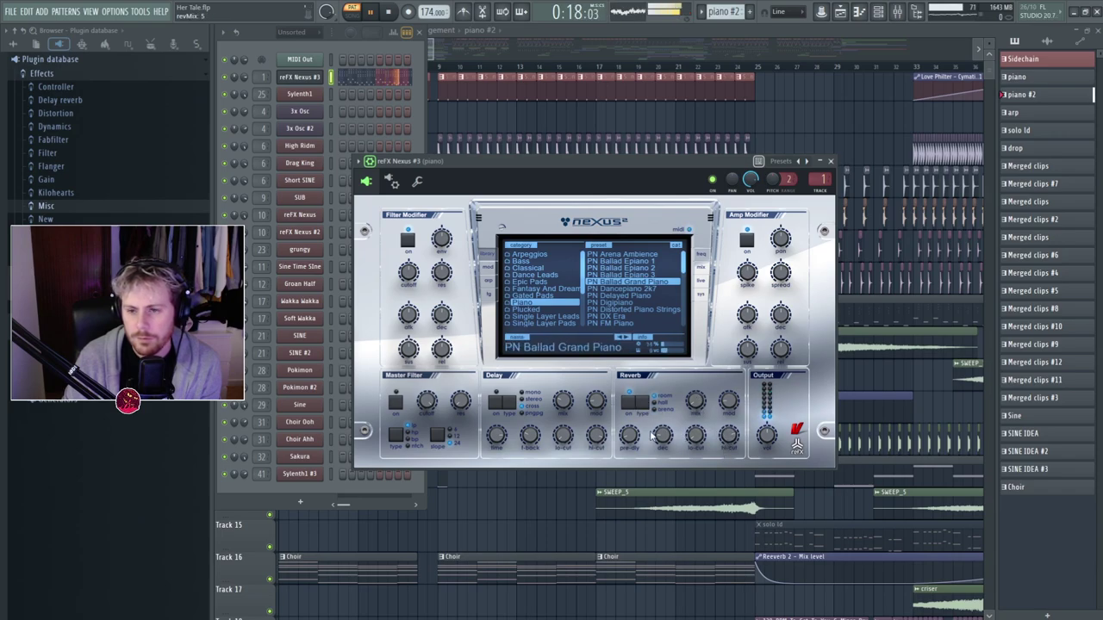
pyautogui.moveTo(663, 434); pyautogui.dragTo(664, 443)
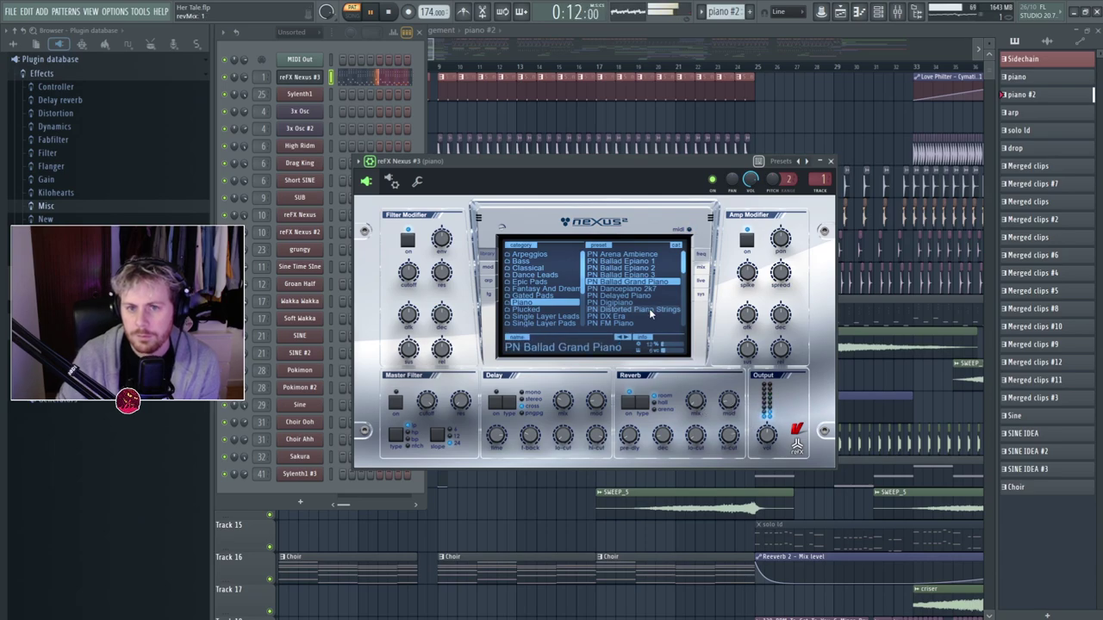
pyautogui.press('space')
# Play the arrangement in song mode from about bar 4 to hear the piano with the other tracks.
pyautogui.rightClick(799, 138)
pyautogui.press('l')
pyautogui.press('space')
pyautogui.press('space')
pyautogui.click(368, 67)
pyautogui.moveTo(362, 68); pyautogui.dragTo(349, 68)
pyautogui.press('space')
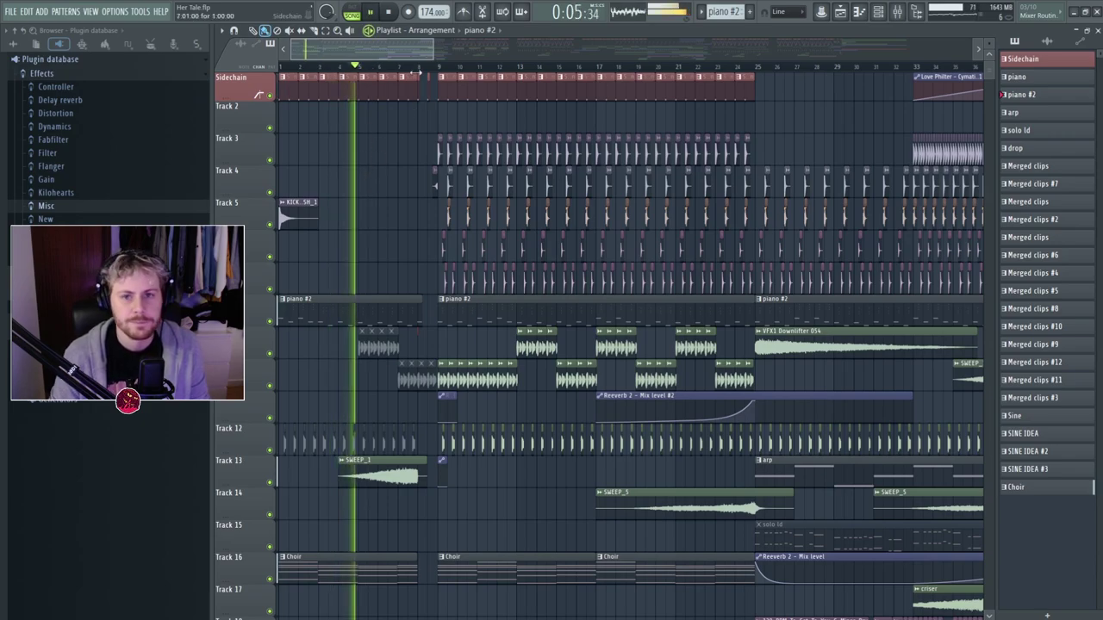
pyautogui.scroll(-2, 358, 195)
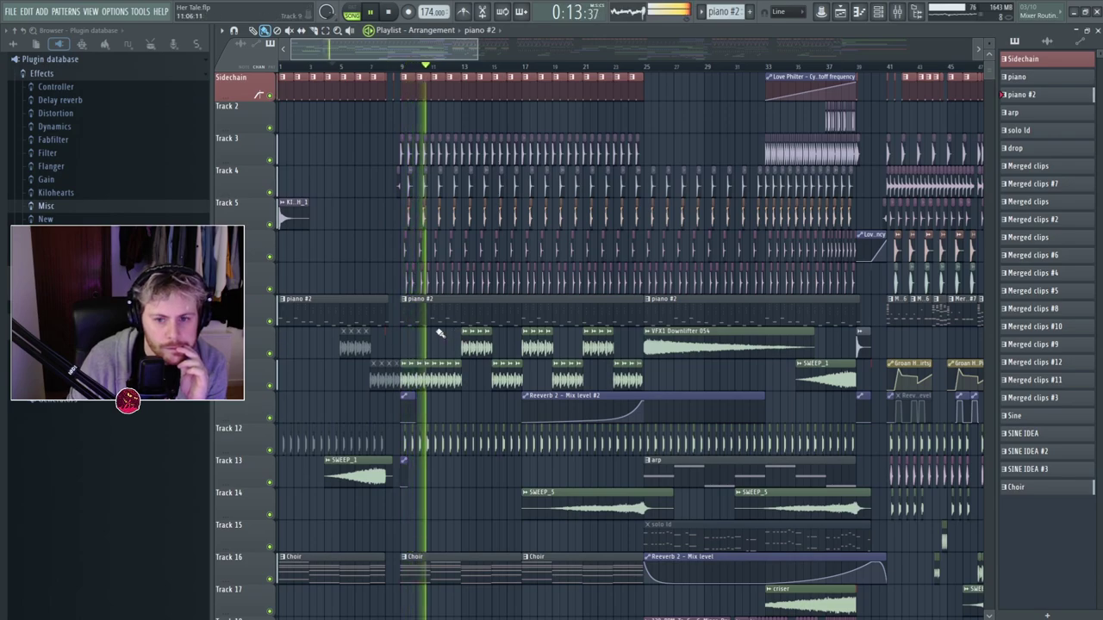
pyautogui.press('space')
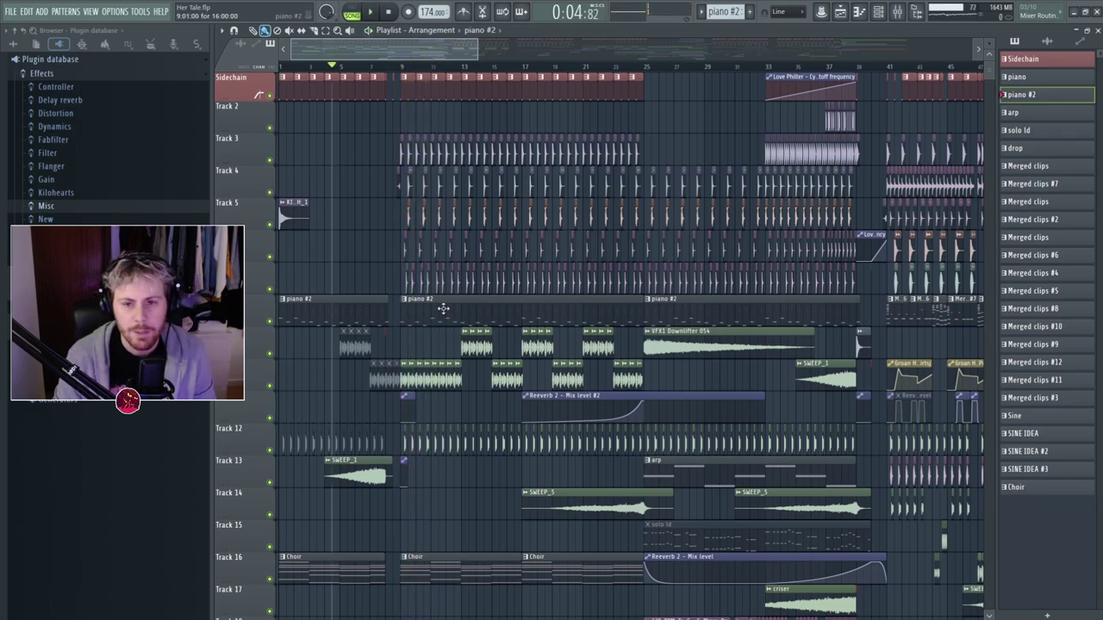
# Audition the piano #2 pattern in pattern mode and load the PN Nexus Grandpiano preset in reFX Nexus #3.
pyautogui.doubleClick(443, 308)
pyautogui.moveTo(275, 183); pyautogui.dragTo(433, 186)
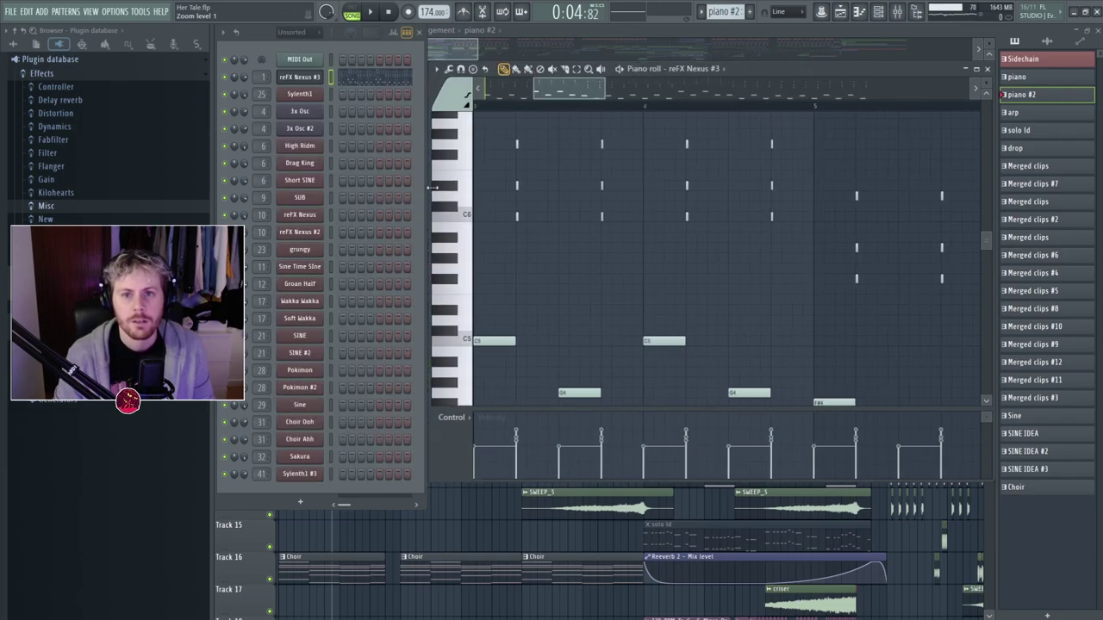
pyautogui.click(304, 77)
pyautogui.click(352, 13)
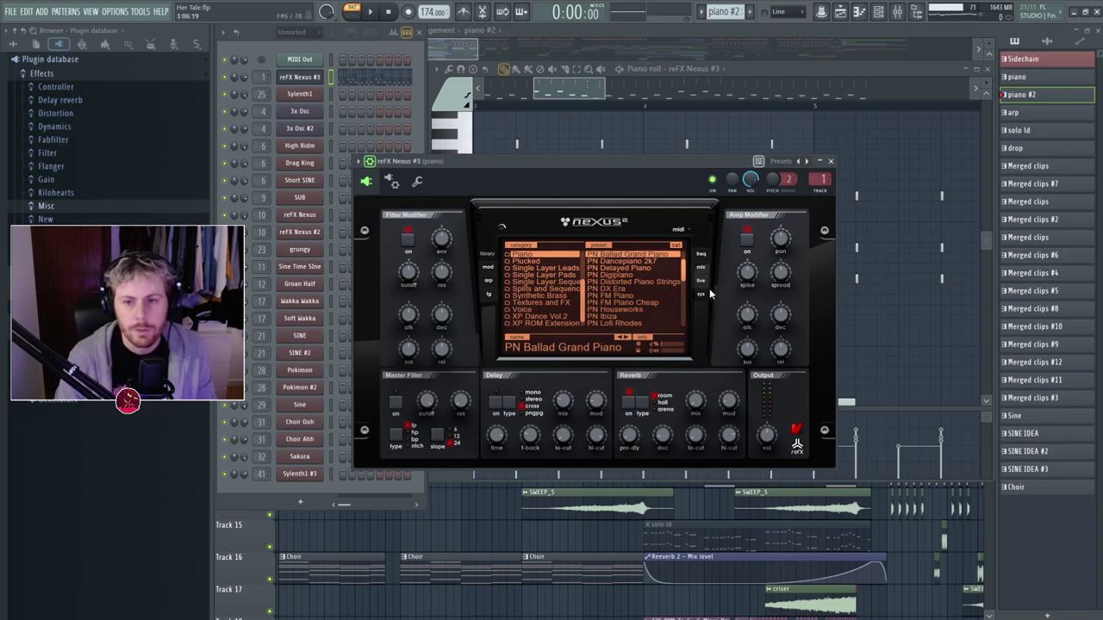
pyautogui.press('space')
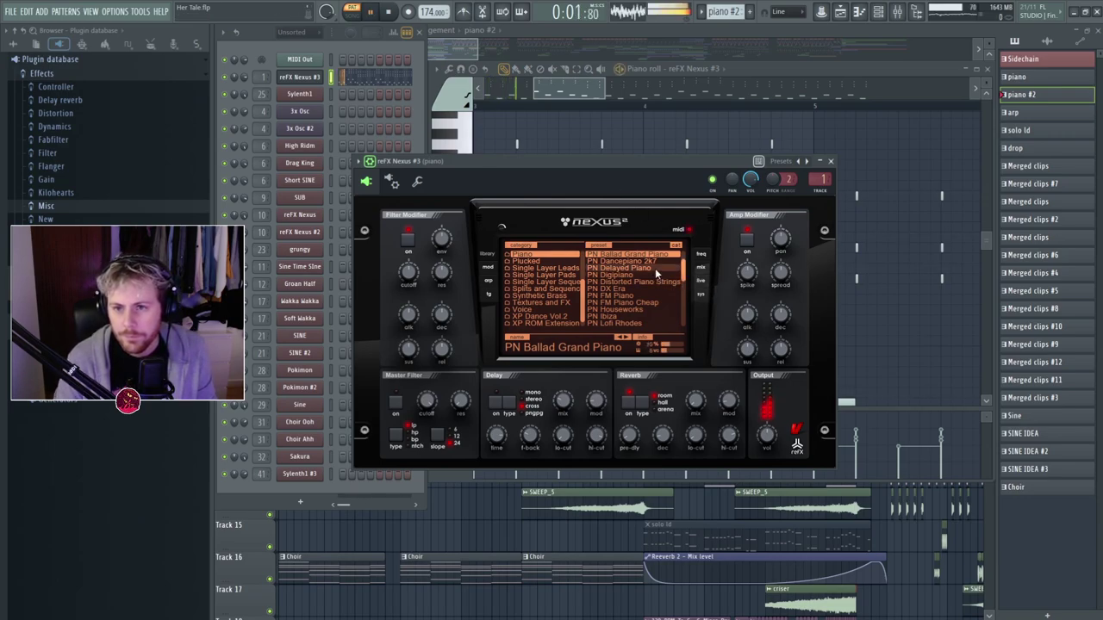
pyautogui.scroll(-4, 681, 293)
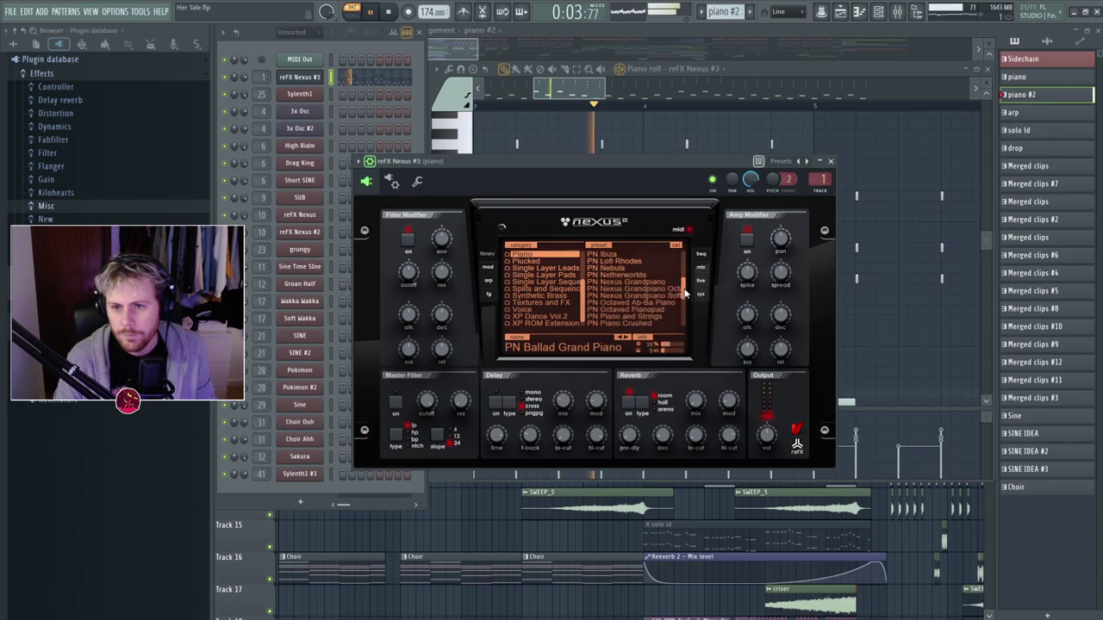
pyautogui.click(636, 275)
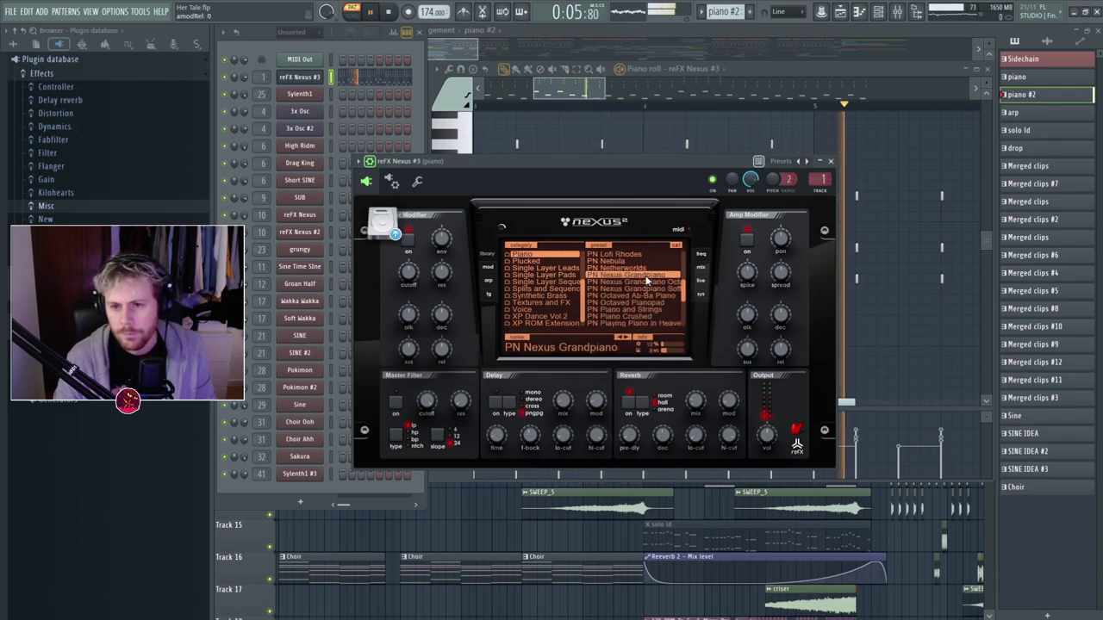
pyautogui.click(840, 12)
pyautogui.press('space')
# Play the arrangement repeatedly from bar 9 to listen to the section with drums and piano.
pyautogui.click(398, 65)
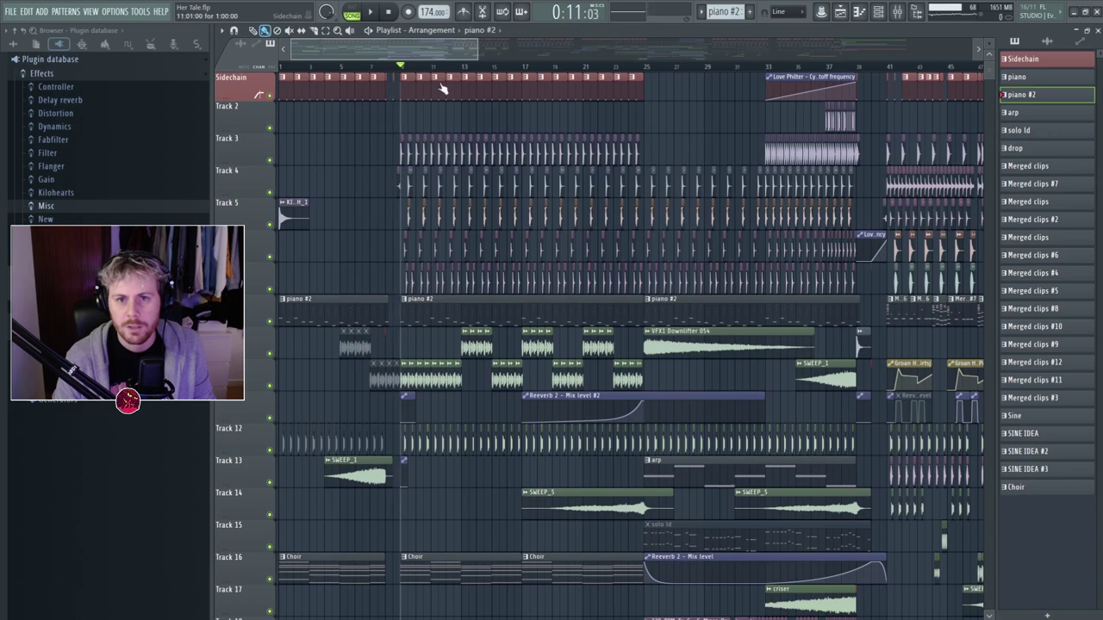
pyautogui.press('space')
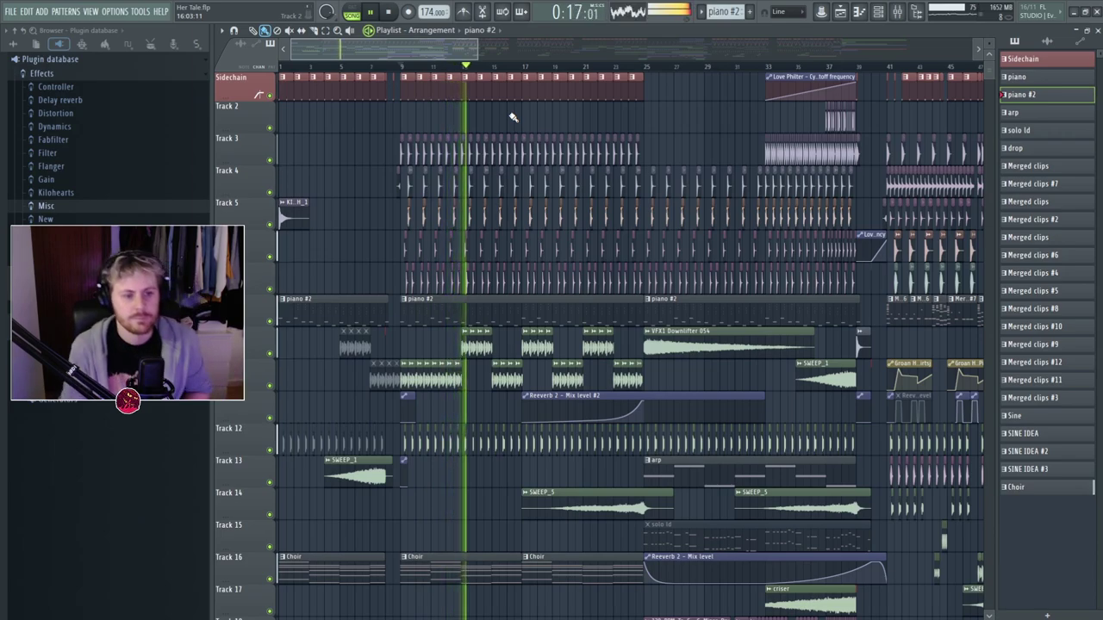
pyautogui.press('space')
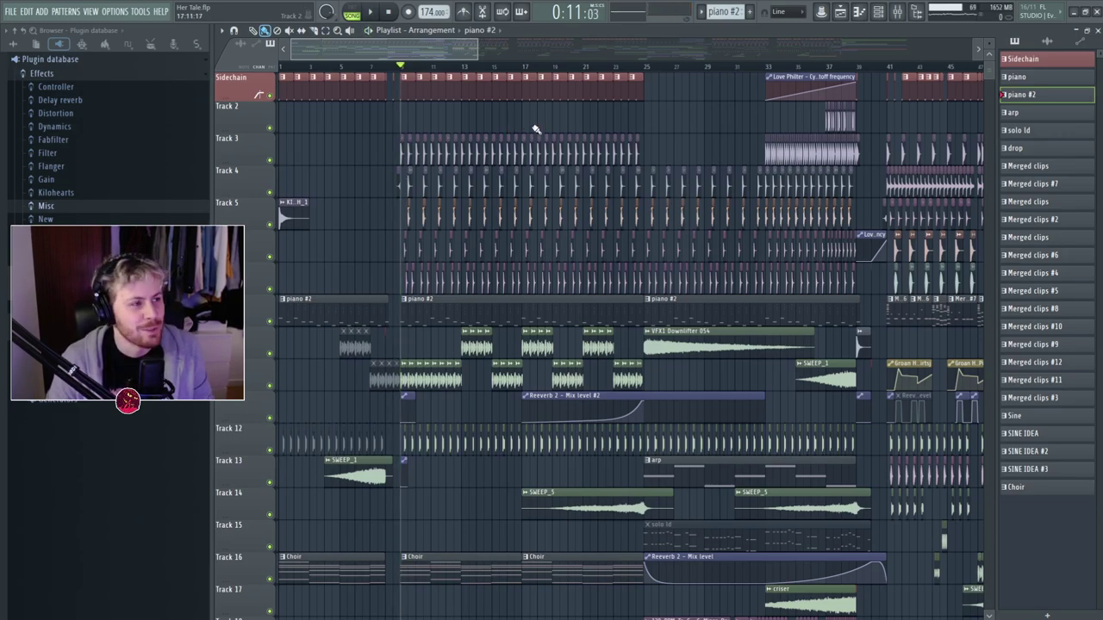
pyautogui.press('space')
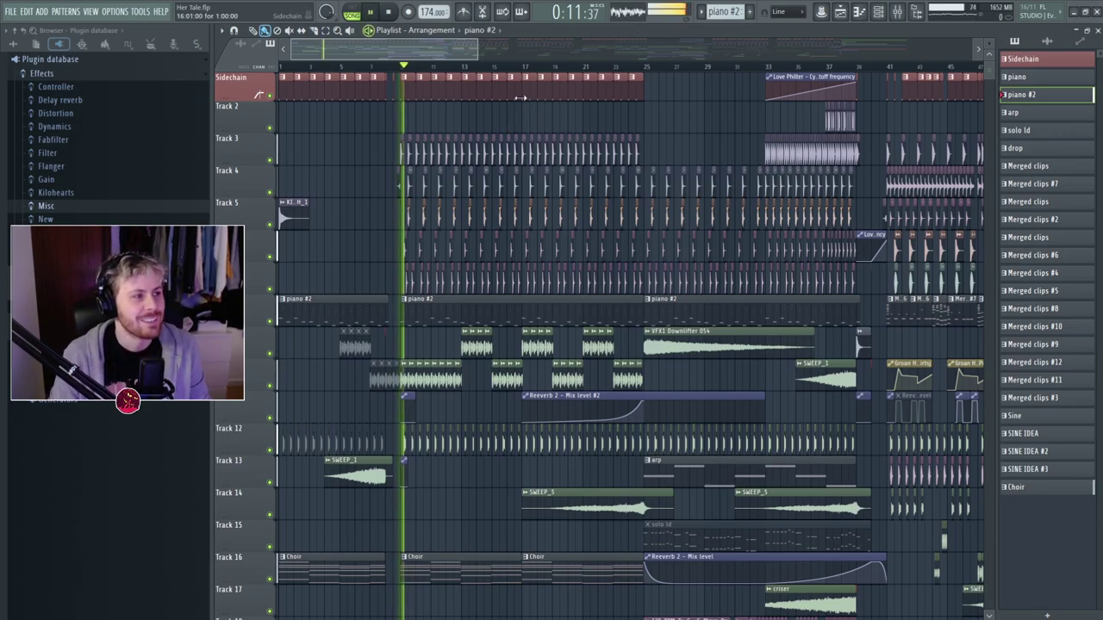
pyautogui.press('space')
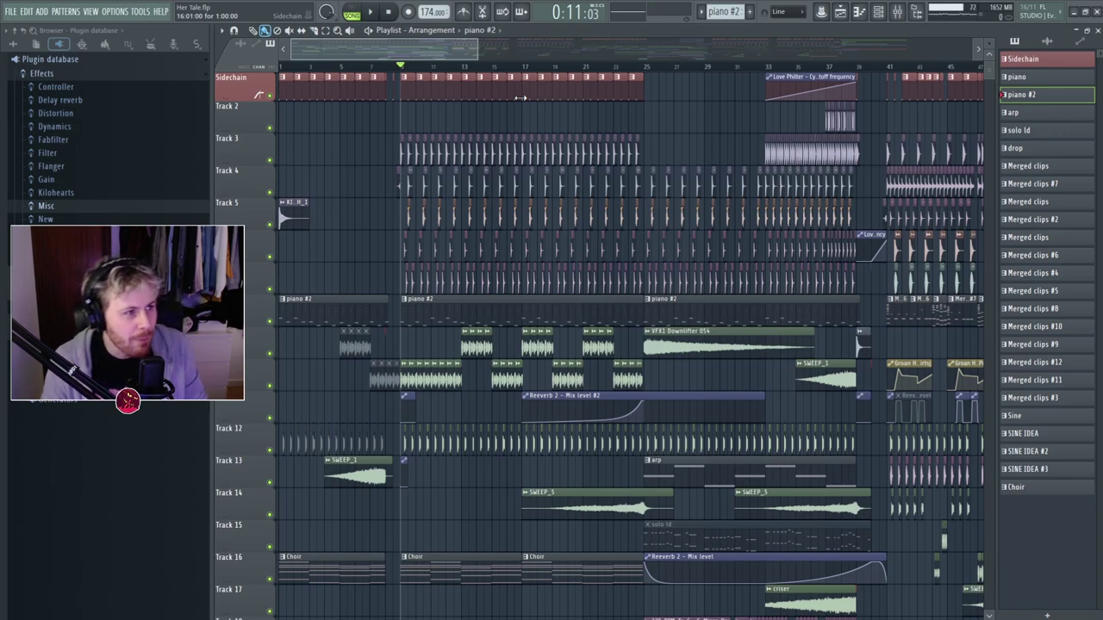
pyautogui.press('space')
pyautogui.press('space')
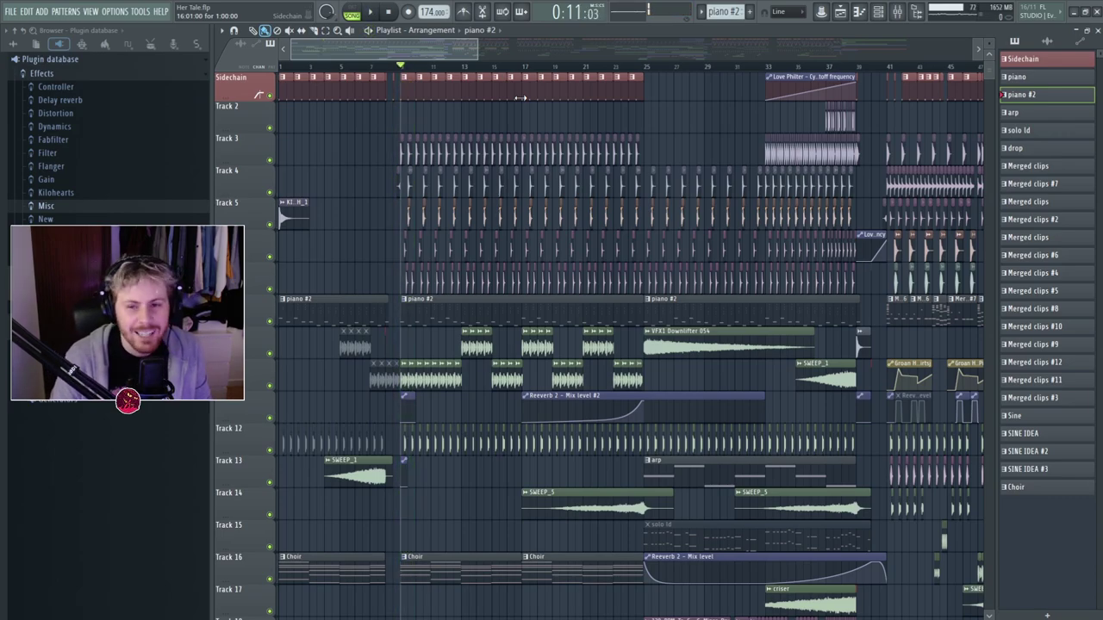
pyautogui.press('space')
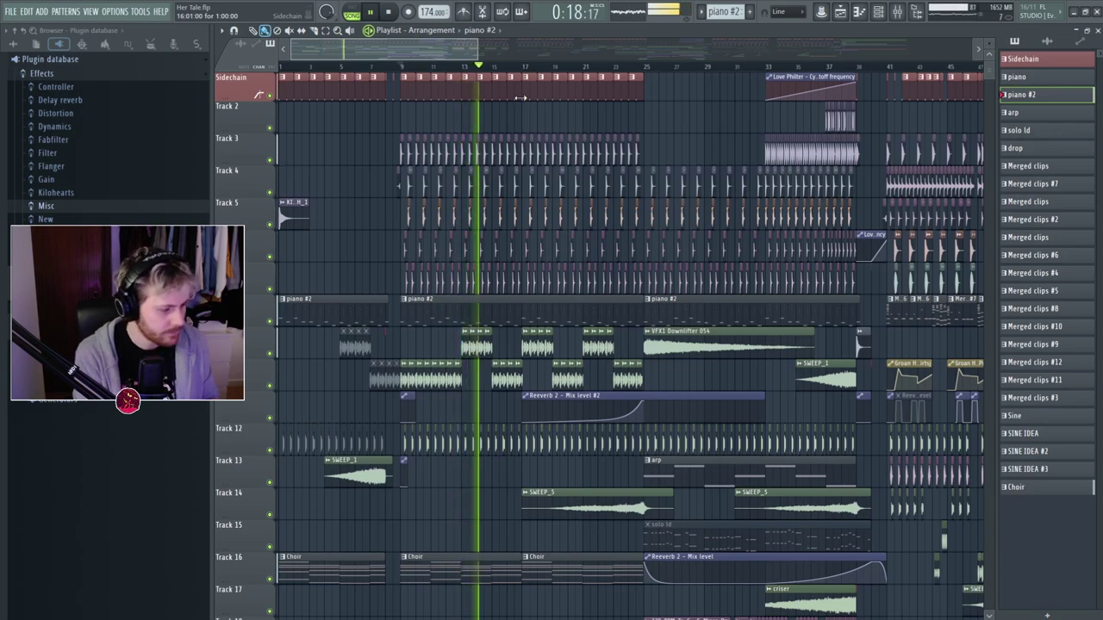
pyautogui.press('space')
# Examine the arrangement's overall structure across all tracks, from the intro to the ending.
pyautogui.scroll(5, 419, 351)
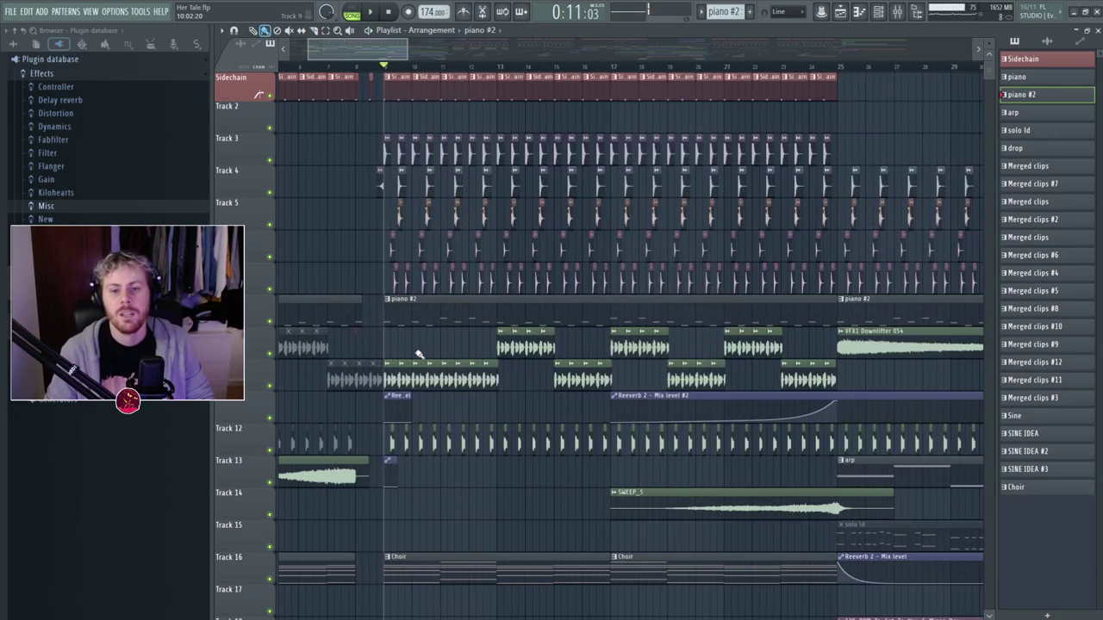
pyautogui.scroll(-6, 508, 281)
pyautogui.scroll(6, 498, 276)
pyautogui.scroll(-5, 433, 323)
pyautogui.scroll(-5, 778, 293)
pyautogui.scroll(5, 792, 296)
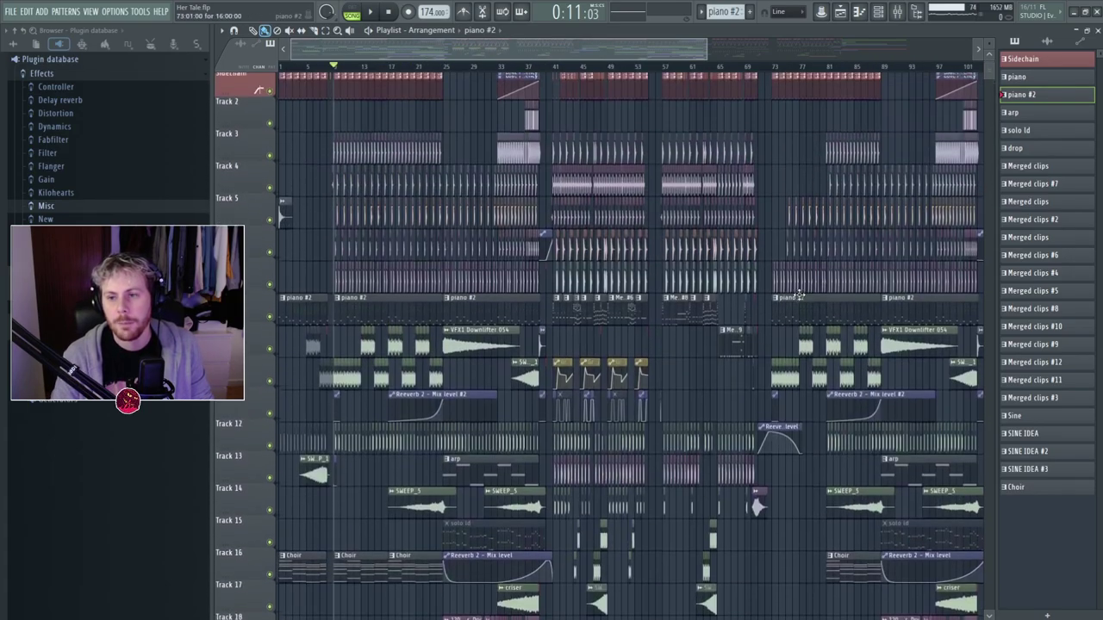
pyautogui.scroll(-4, 795, 293)
pyautogui.scroll(-4, 794, 294)
pyautogui.scroll(3, 793, 294)
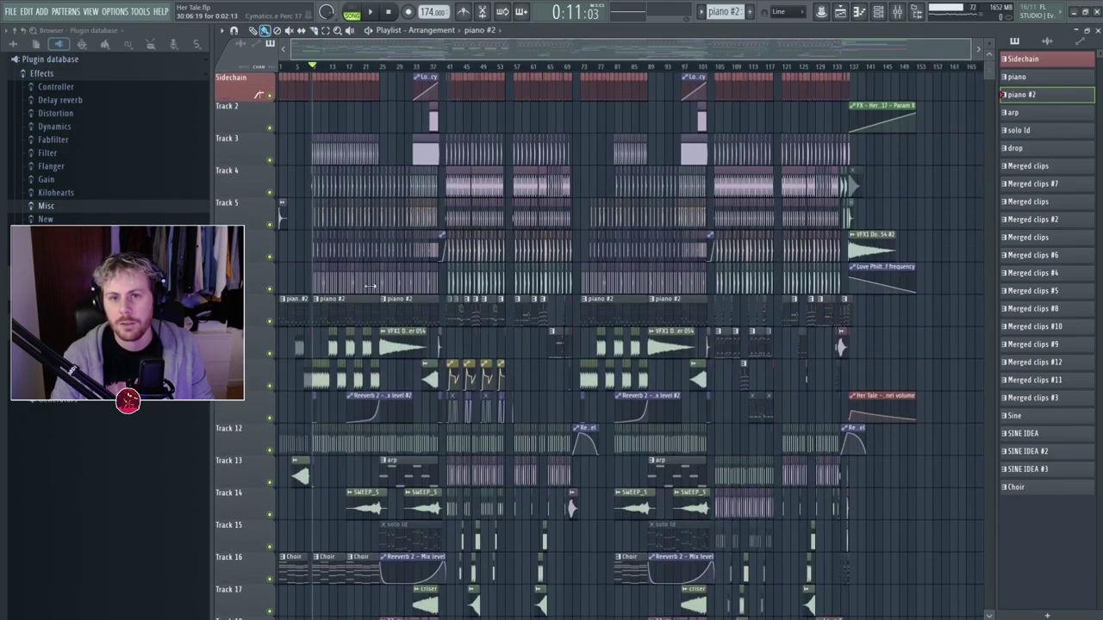
pyautogui.scroll(5, 351, 158)
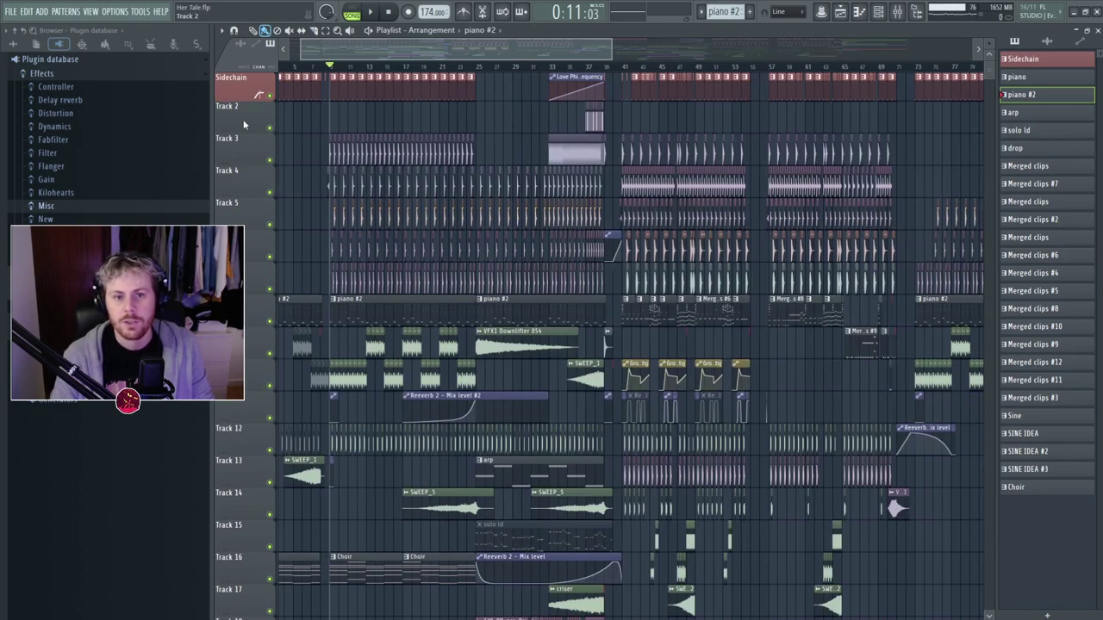
pyautogui.scroll(-4, 430, 63)
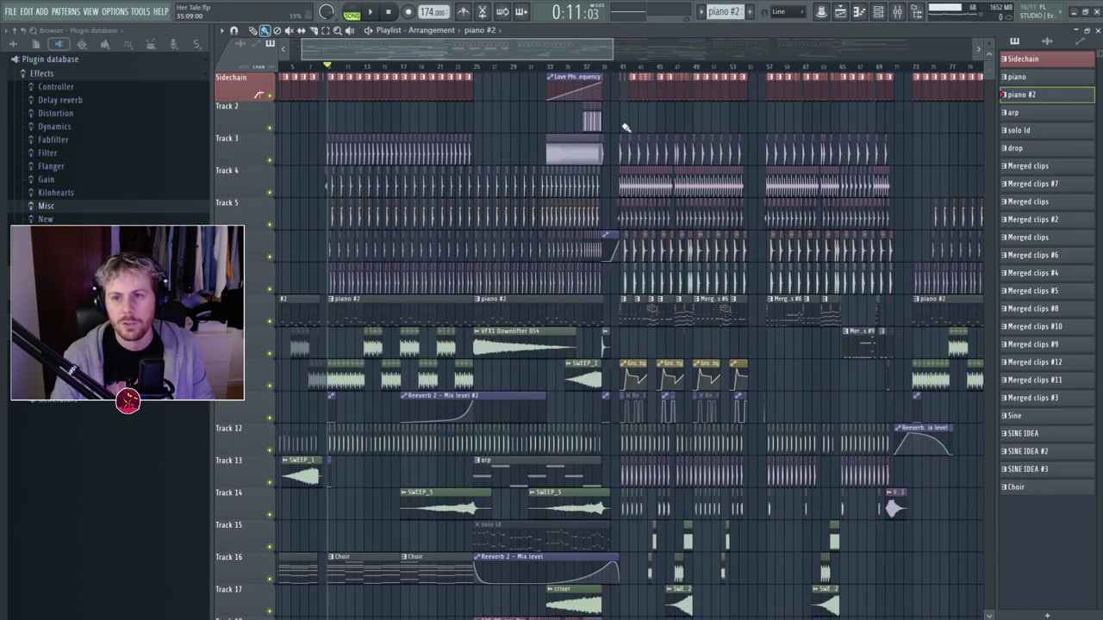
pyautogui.scroll(-5, 532, 323)
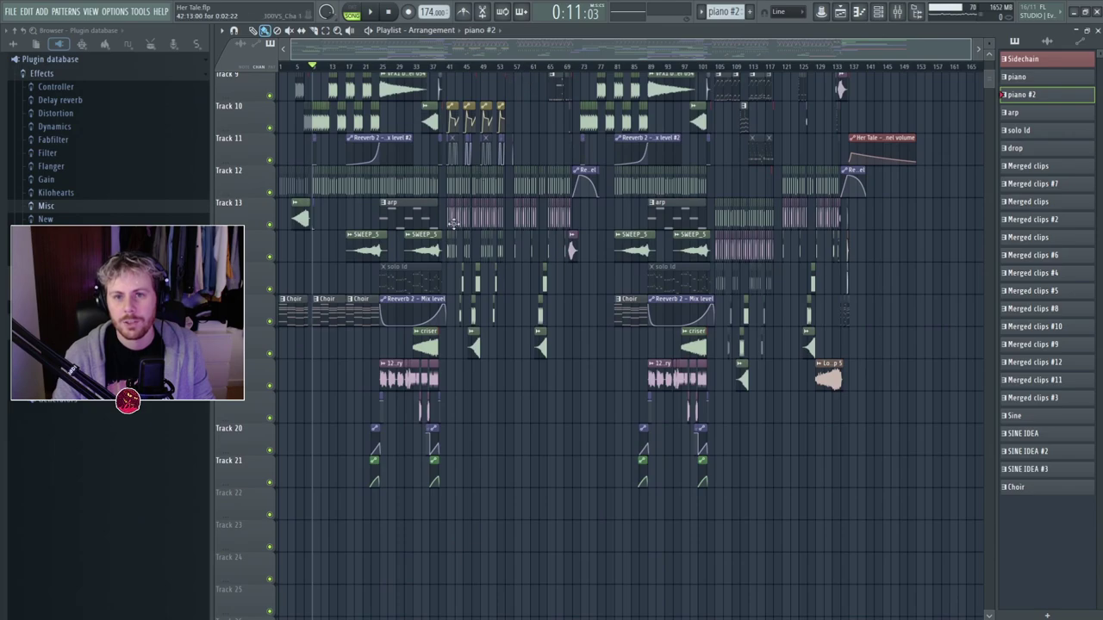
pyautogui.scroll(4, 463, 210)
pyautogui.scroll(2, 305, 282)
pyautogui.scroll(4, 397, 63)
pyautogui.scroll(3, 421, 116)
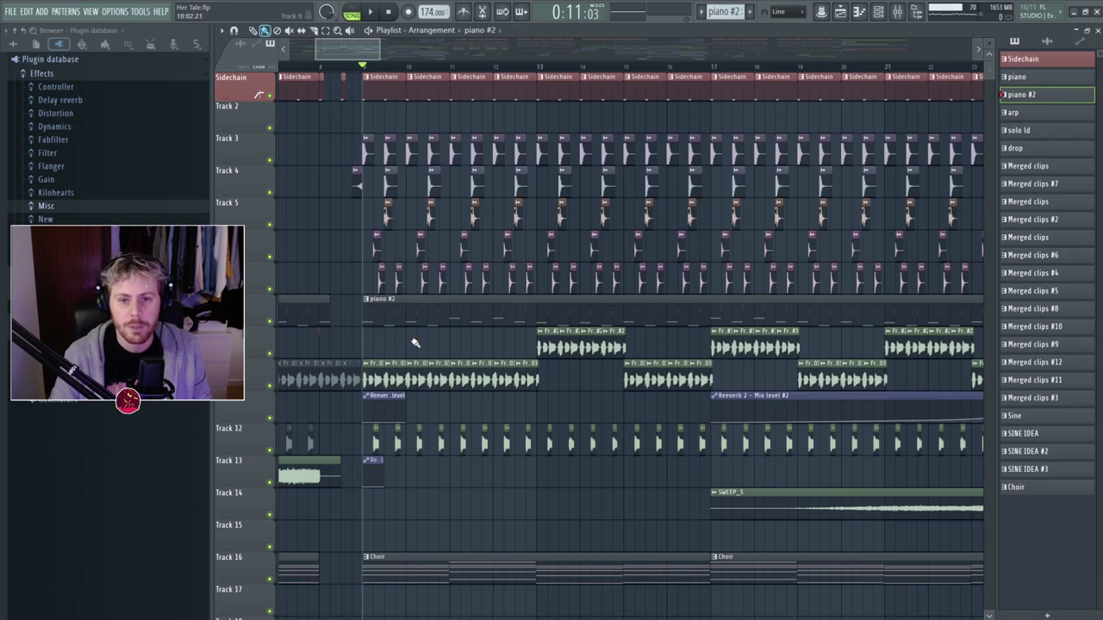
# Open the piano #2 pattern's notes in the piano roll and play the pattern.
pyautogui.doubleClick(403, 309)
pyautogui.press('space')
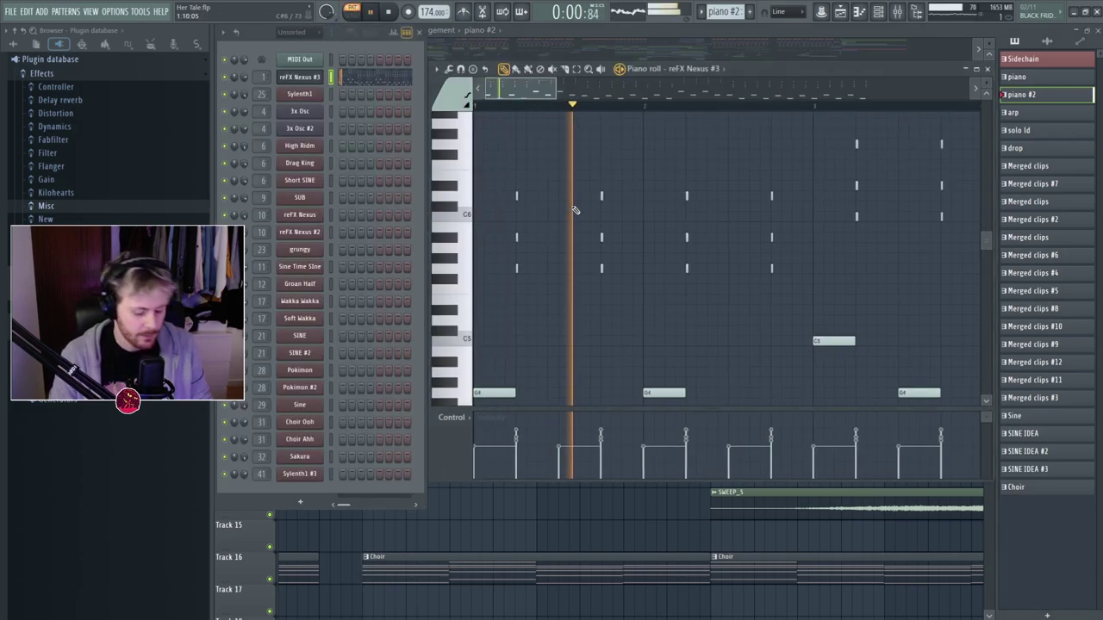
pyautogui.scroll(-4, 652, 342)
pyautogui.press('space')
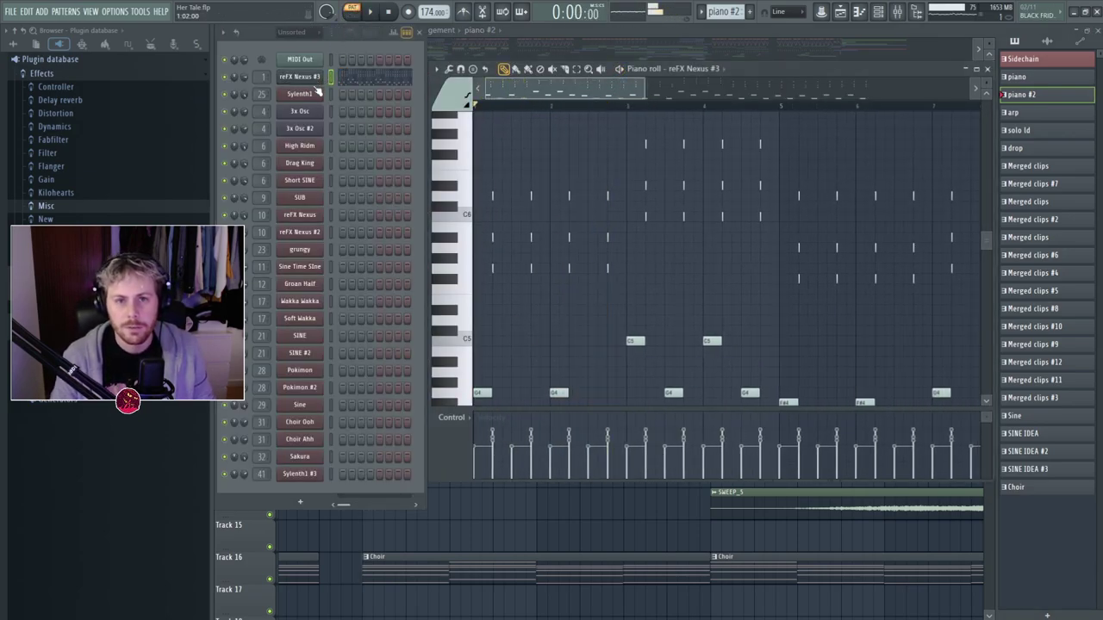
# Inspect reFX Nexus #3 and the Fruity Parametric EQ 2 and Vocodex effects on the piano mixer track.
pyautogui.click(315, 82)
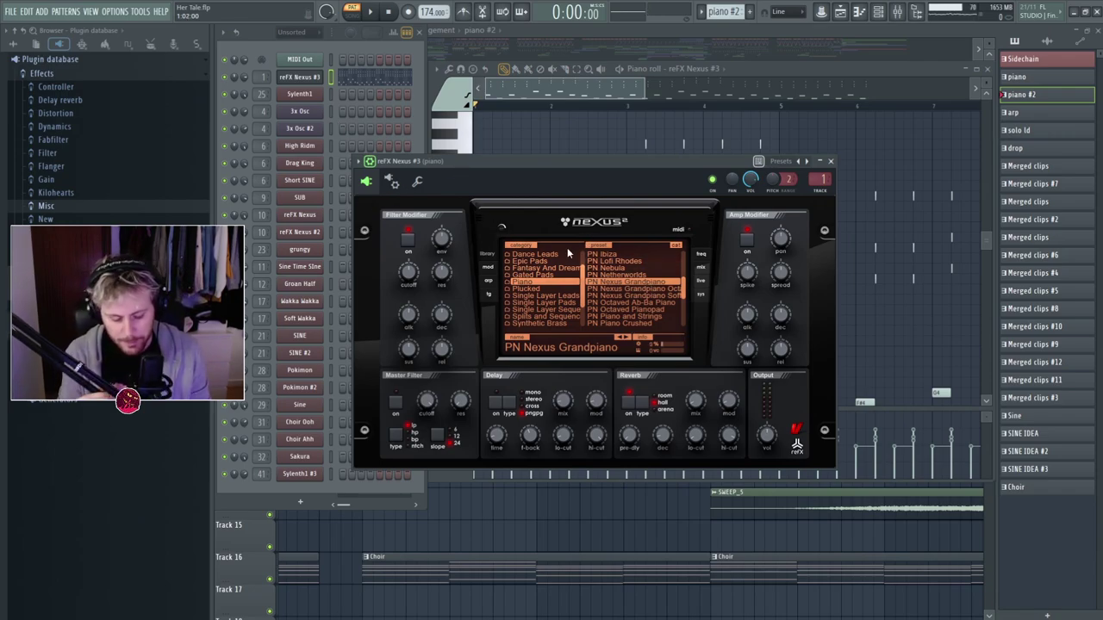
pyautogui.press('F9')
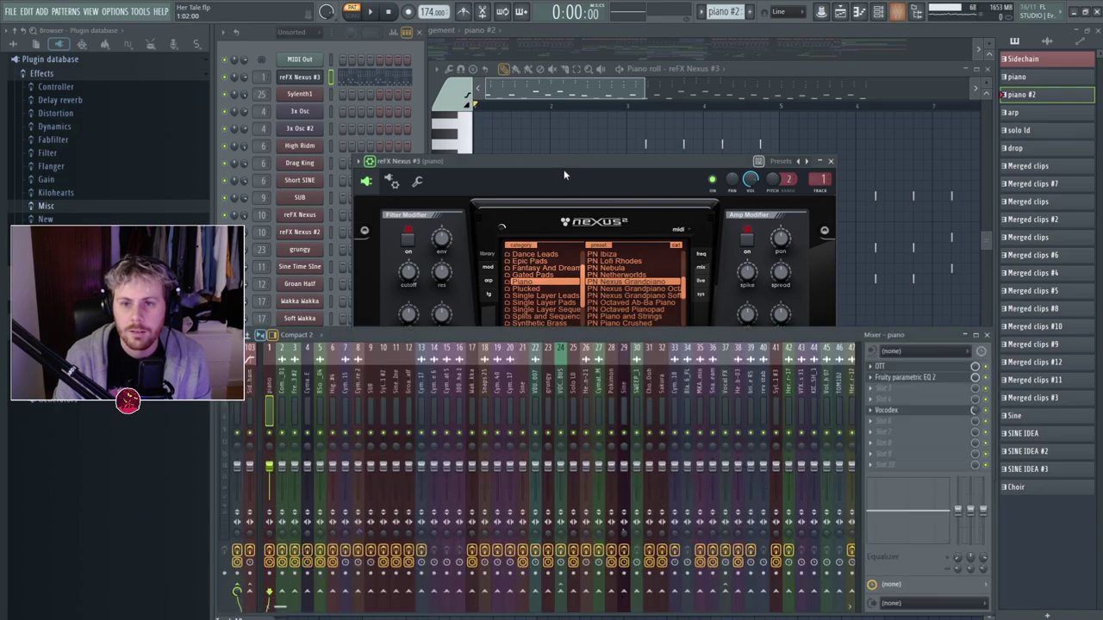
pyautogui.click(904, 377)
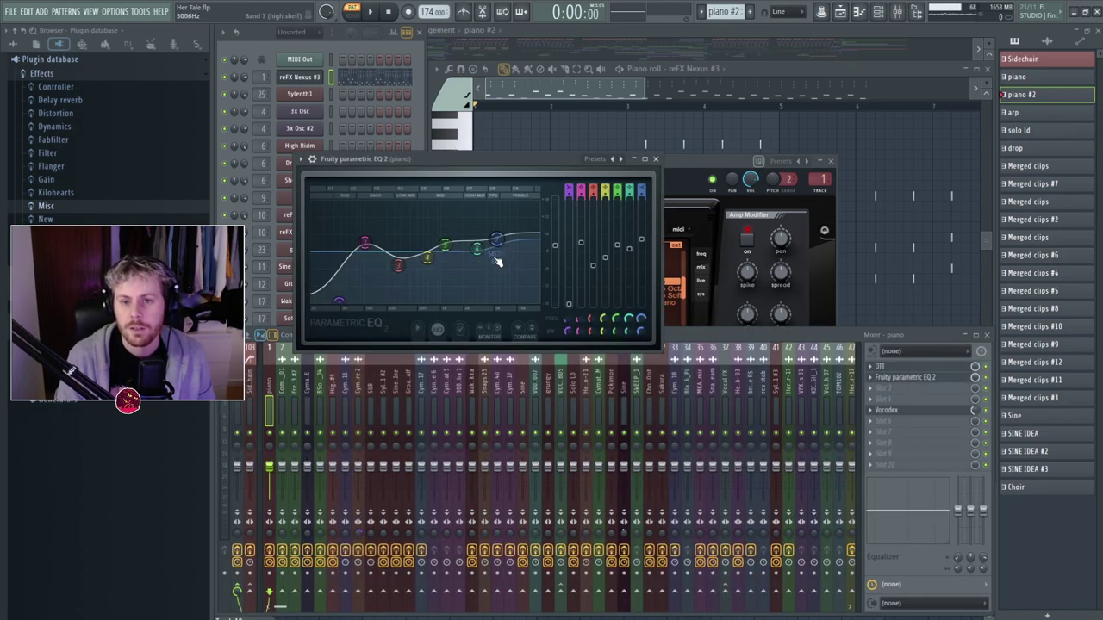
pyautogui.click(934, 412)
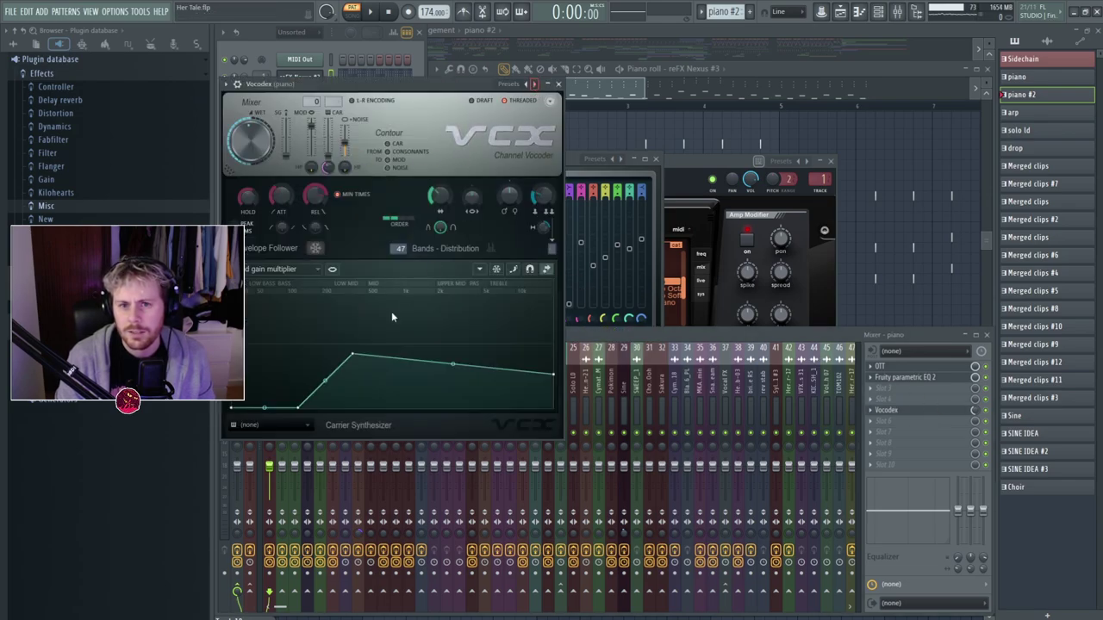
pyautogui.click(919, 414)
pyautogui.click(919, 415)
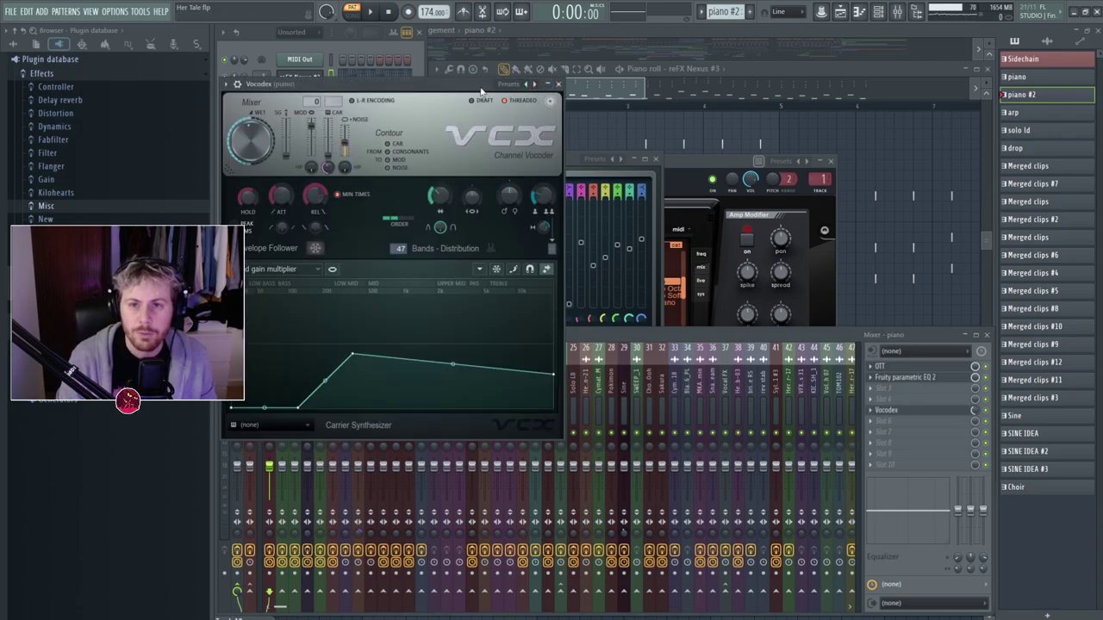
pyautogui.click(559, 85)
pyautogui.click(528, 29)
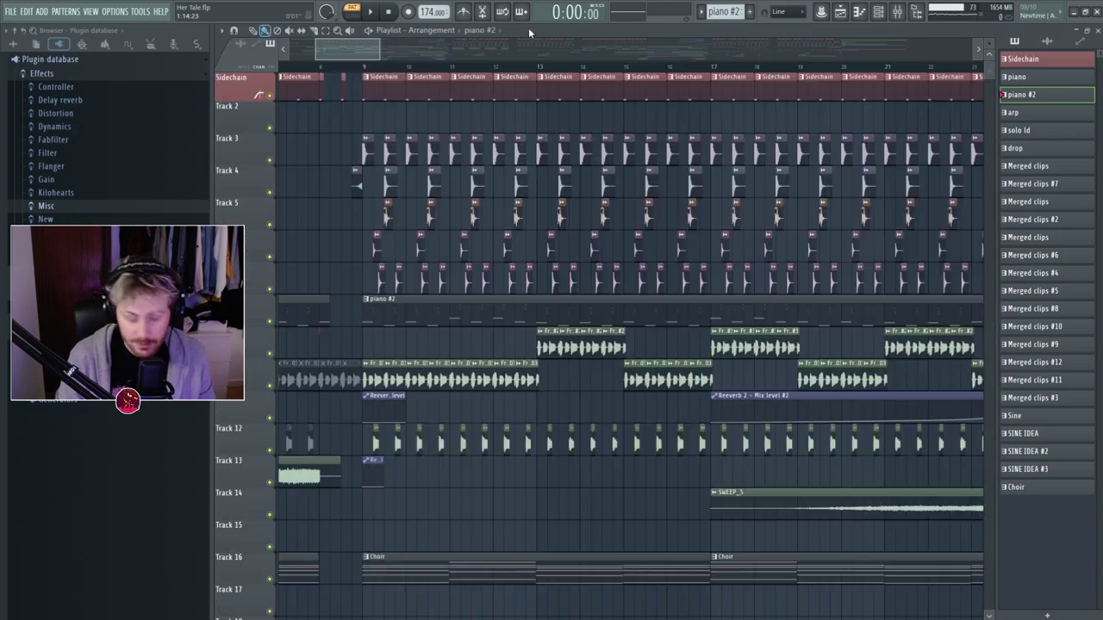
# Add a second Vocodex with the Reverb preset to slot 7 of the piano mixer track and bypass the original Vocodex.
pyautogui.scroll(-5, 377, 50)
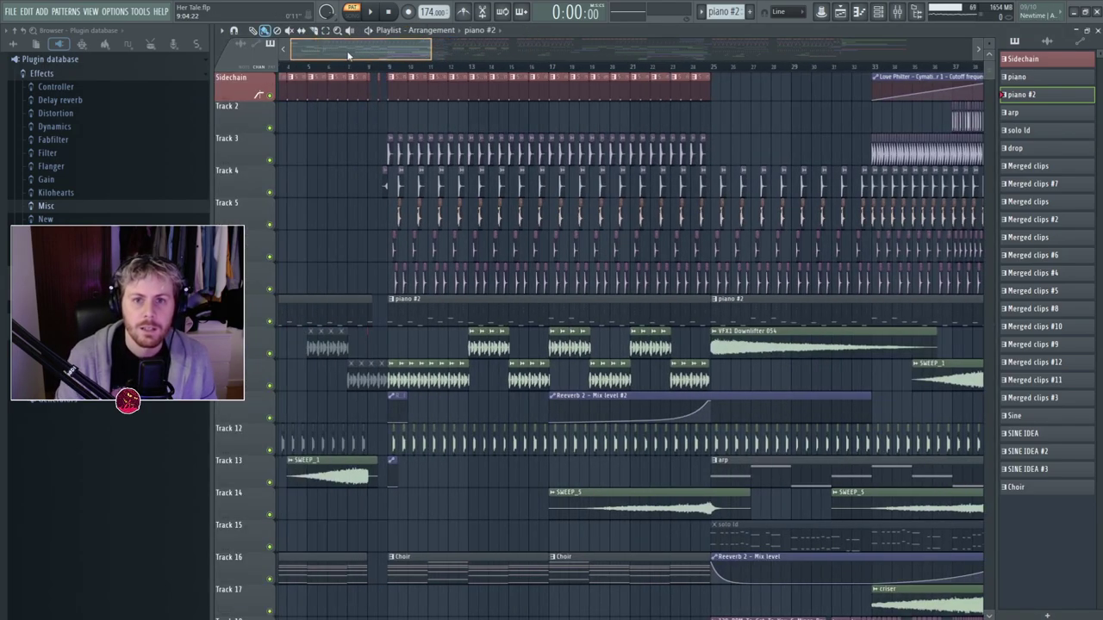
pyautogui.click(335, 68)
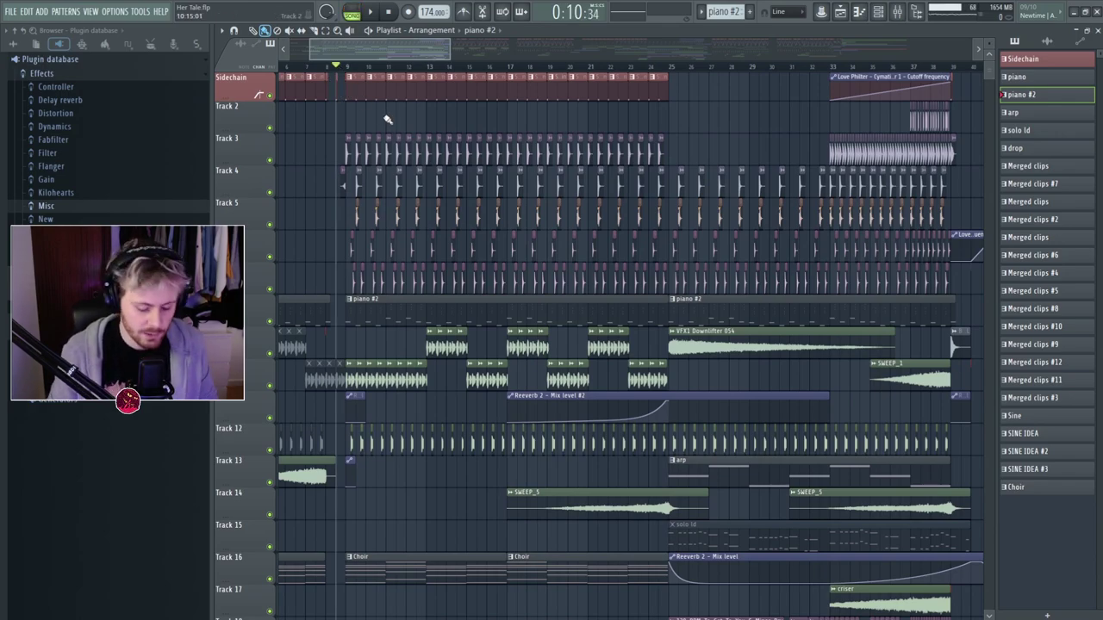
pyautogui.press('F9')
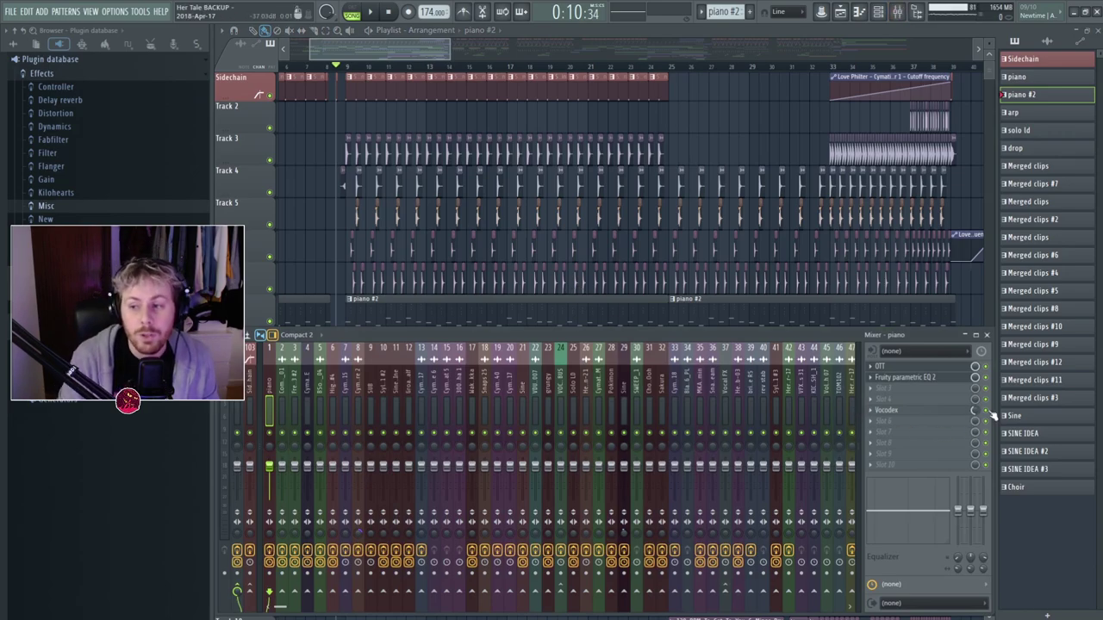
pyautogui.click(755, 544)
pyautogui.press('space')
pyautogui.press('space')
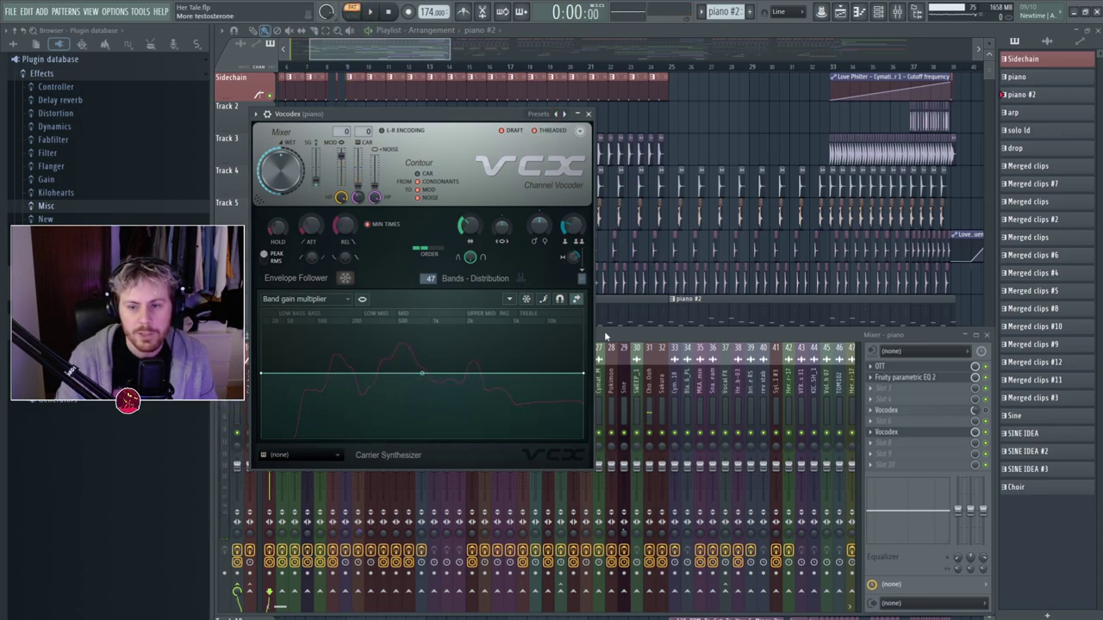
pyautogui.click(575, 380)
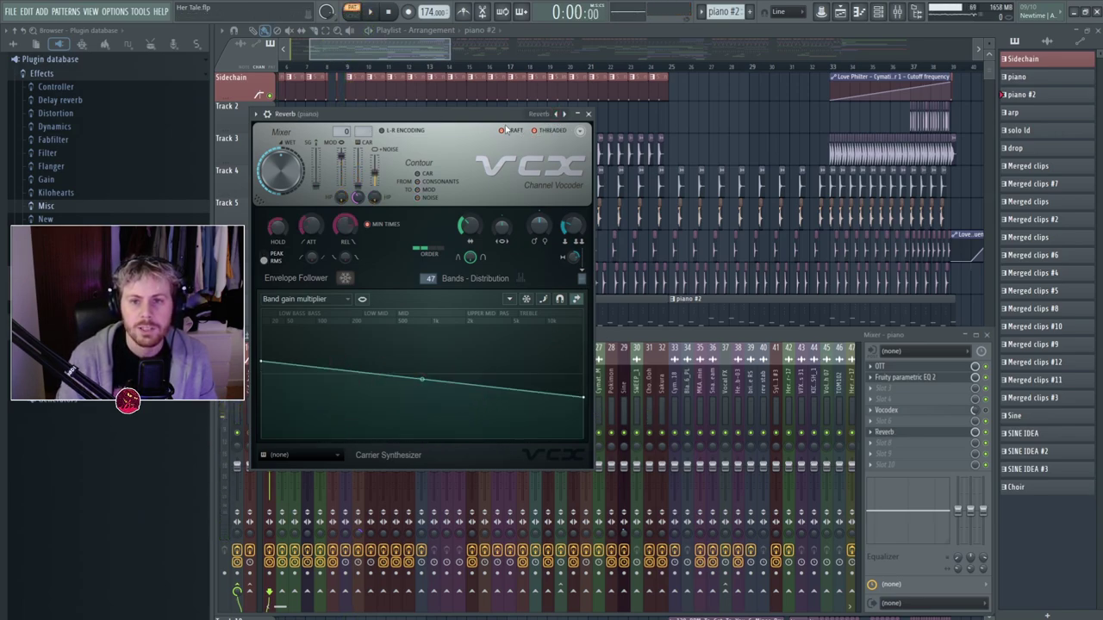
# Reshape the Reverb Vocodex's band gain multiplier curve to cut the lows and peak around 1 kHz, and audition the piano.
pyautogui.moveTo(261, 362); pyautogui.dragTo(244, 455)
pyautogui.rightClick(322, 424)
pyautogui.moveTo(322, 428); pyautogui.dragTo(362, 465)
pyautogui.press('space')
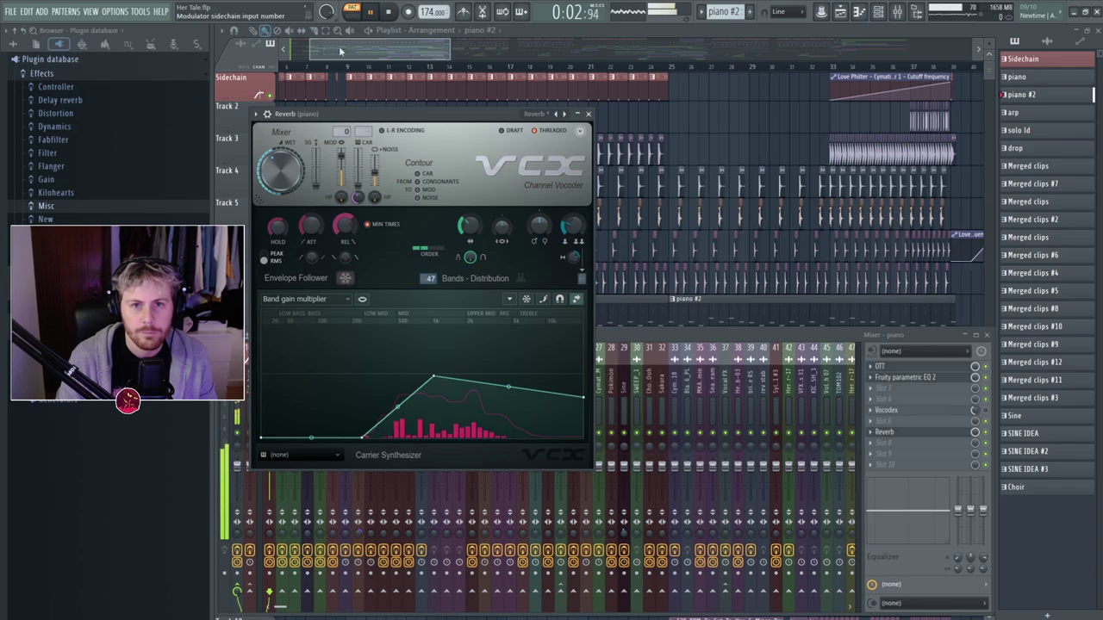
pyautogui.click(390, 13)
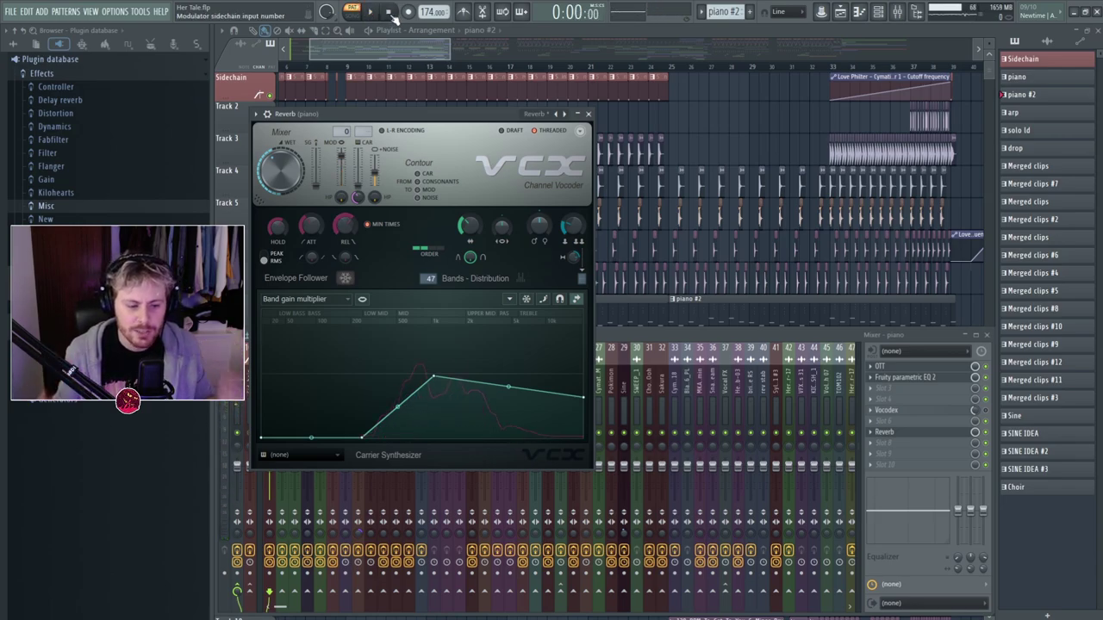
# Play the piano #2 pattern and lower the Reverb Vocodex's wet level to about -8.6 dB.
pyautogui.click(379, 12)
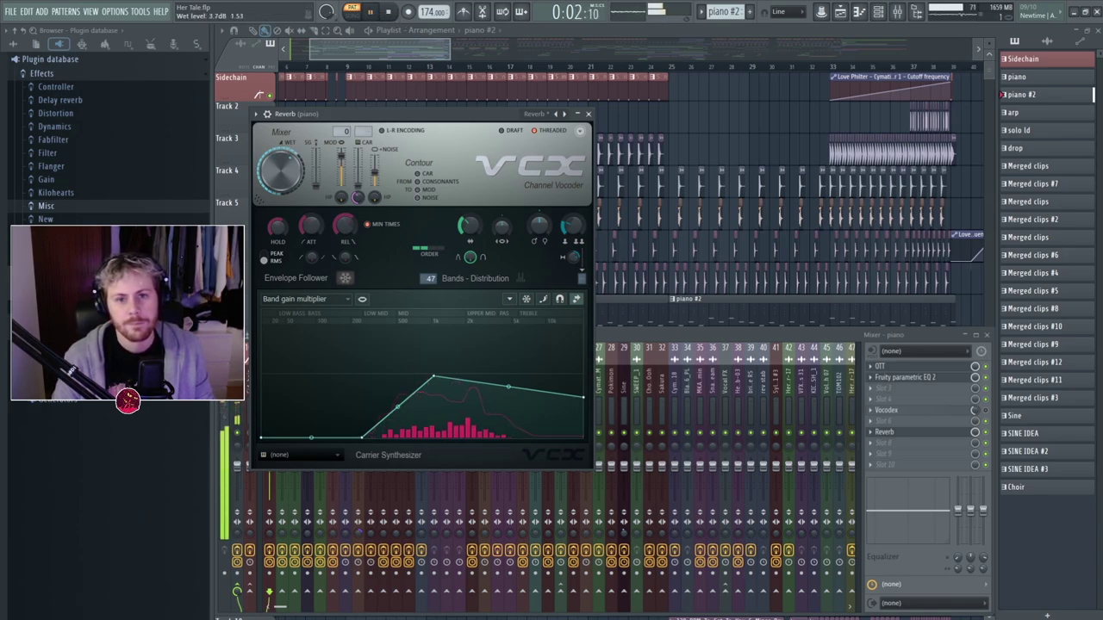
pyautogui.press('space')
pyautogui.moveTo(296, 178); pyautogui.dragTo(297, 193)
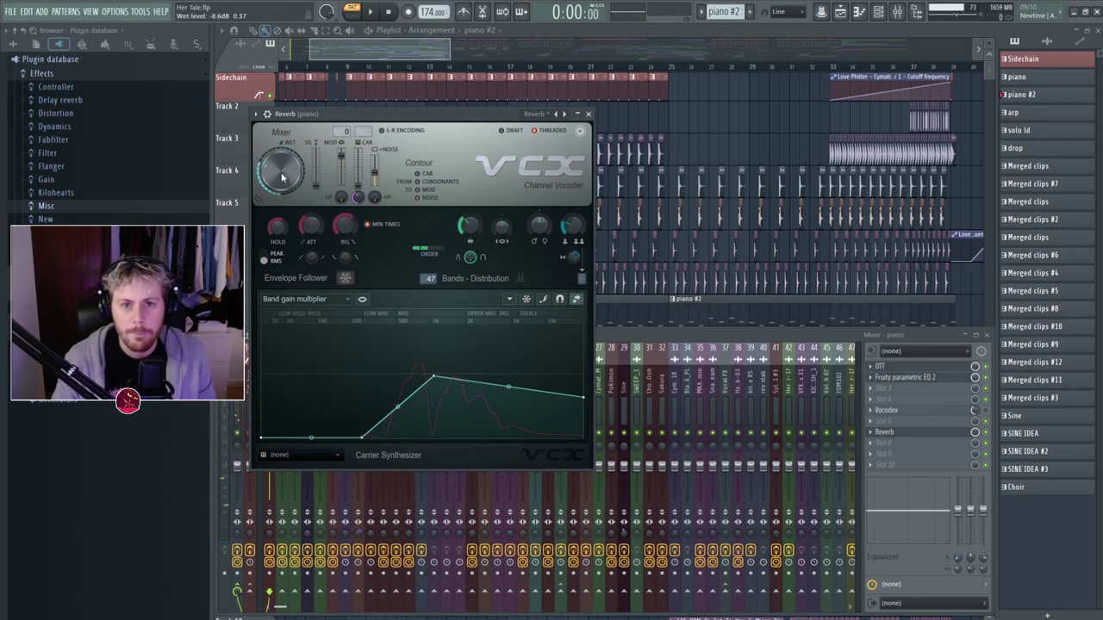
# Re-enable the original Vocodex, bypass the Reverb one, and play the arrangement in song mode from bar 9.
pyautogui.click(985, 411)
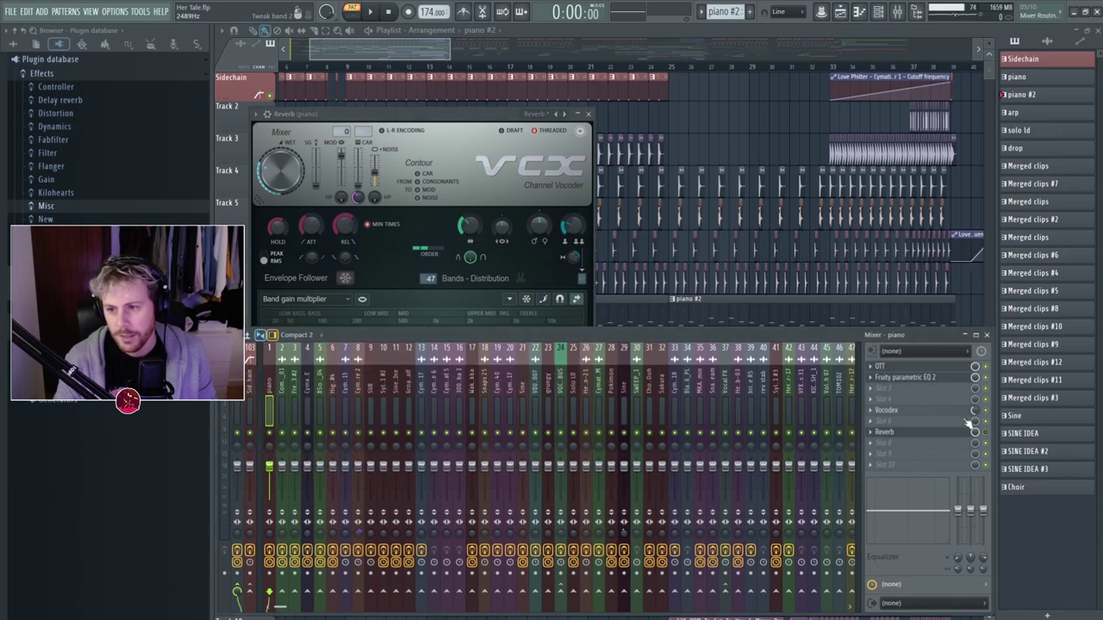
pyautogui.press('space')
pyautogui.rightClick(667, 151)
pyautogui.press('l')
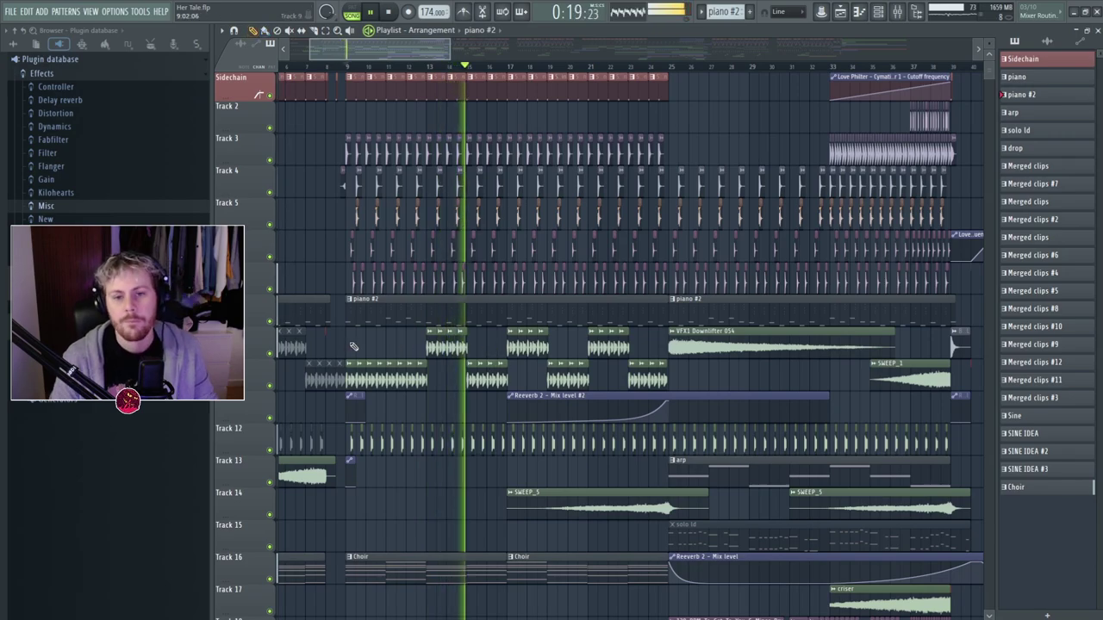
pyautogui.scroll(2, 352, 348)
pyautogui.press('space')
# Solo Track 10, play its vocal clips from bar 9, and open the Freestyle_03 sample's channel settings.
pyautogui.scroll(-3, 396, 348)
pyautogui.scroll(1, 379, 343)
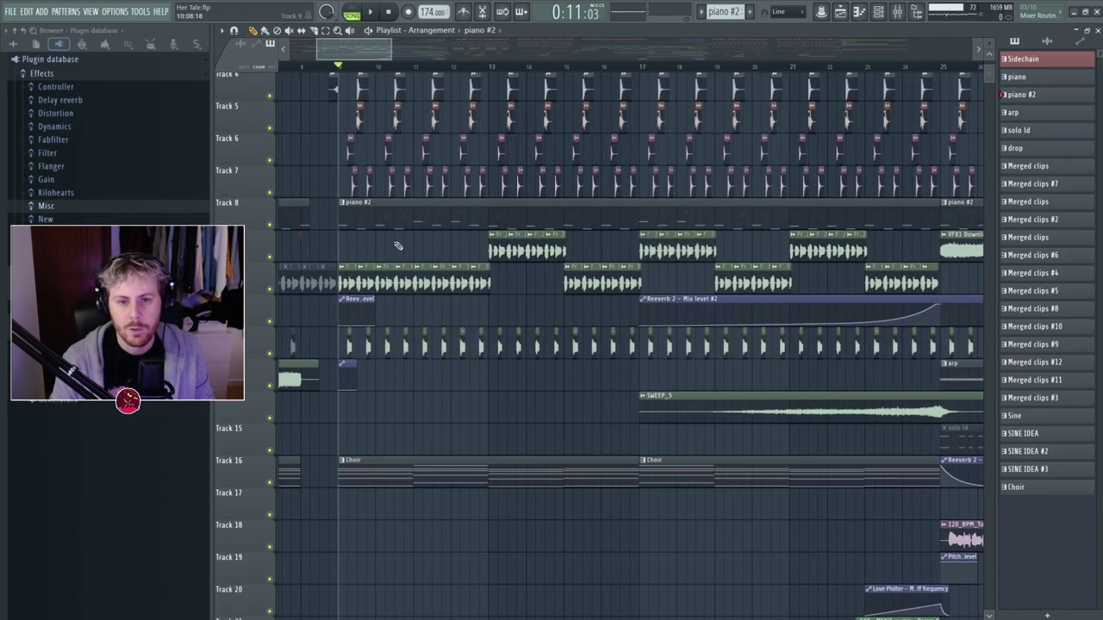
pyautogui.press('space')
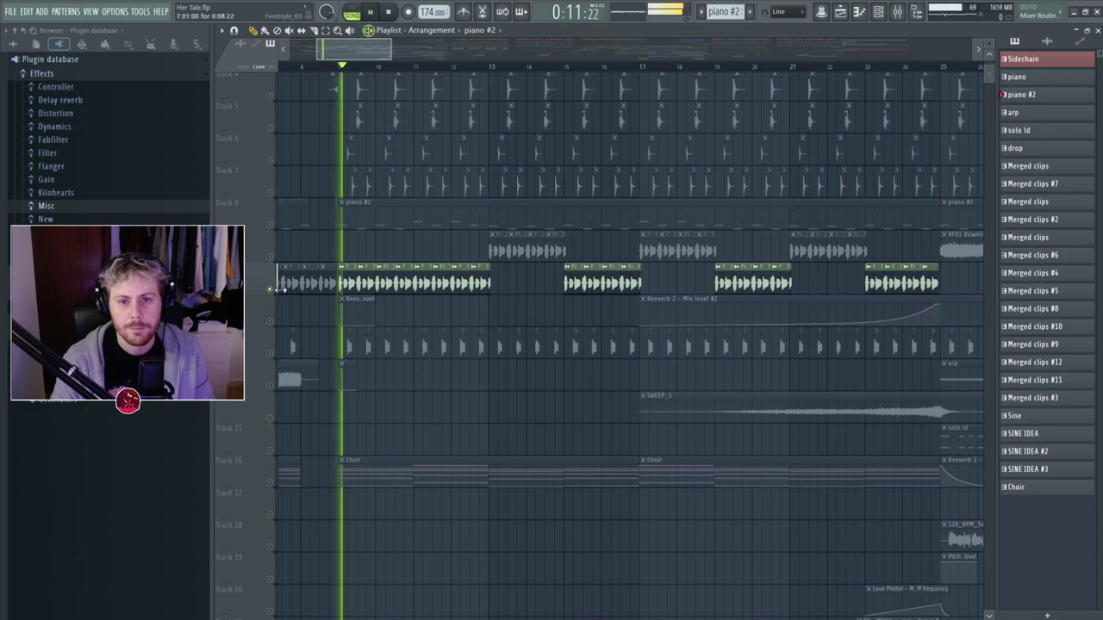
pyautogui.doubleClick(420, 274)
pyautogui.press('space')
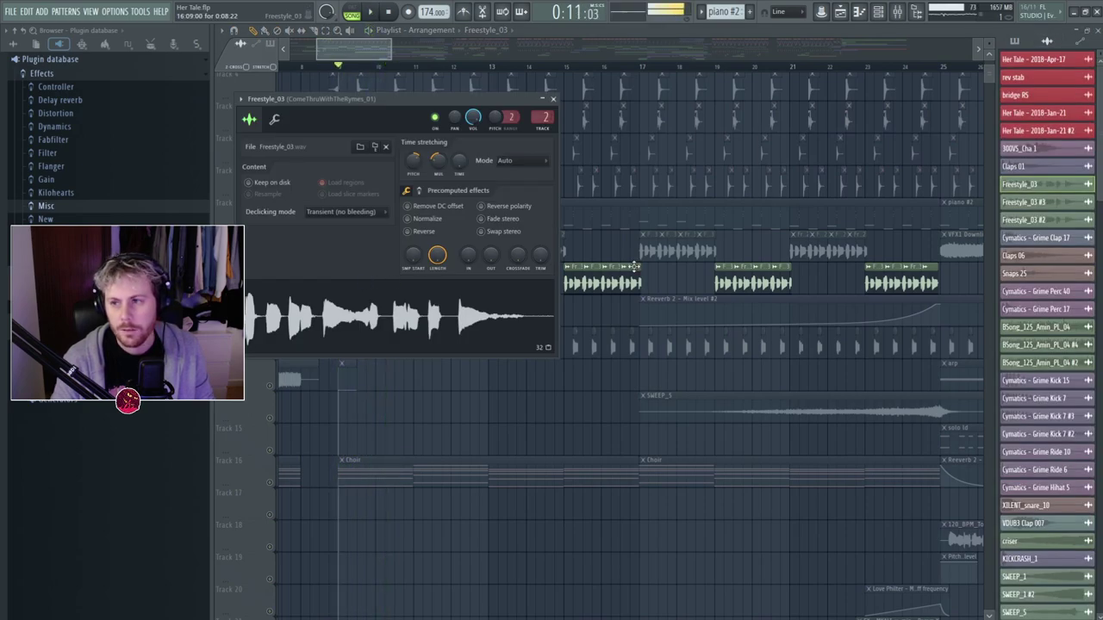
# Examine the Pitcher effect on the mixer track of the Freestyle_03 vocal.
pyautogui.press('F9')
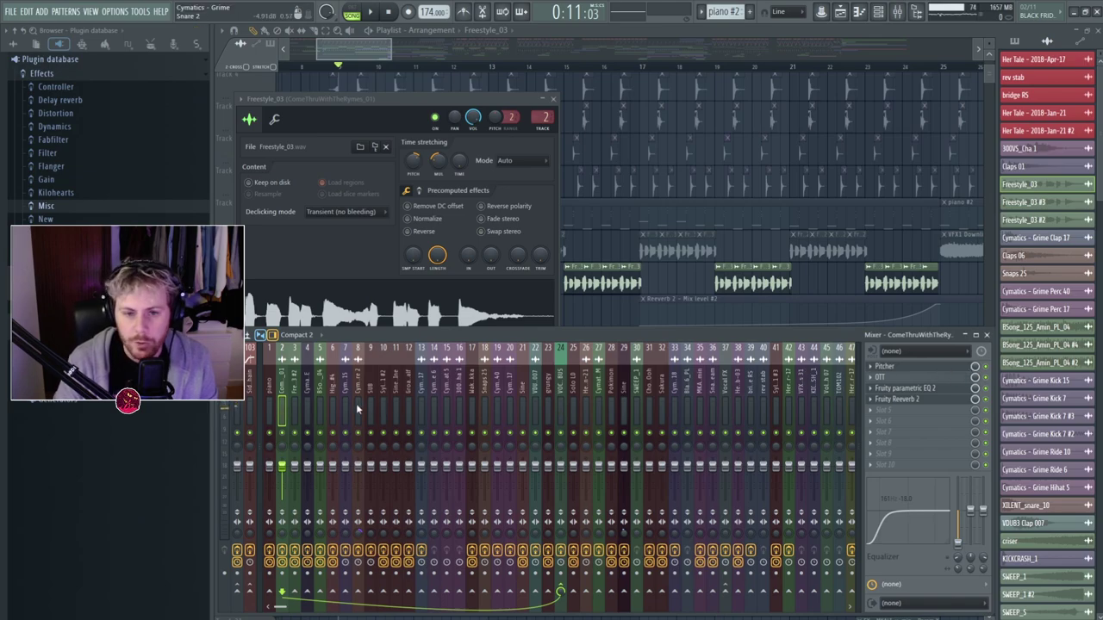
pyautogui.click(936, 370)
pyautogui.moveTo(502, 174); pyautogui.dragTo(489, 227)
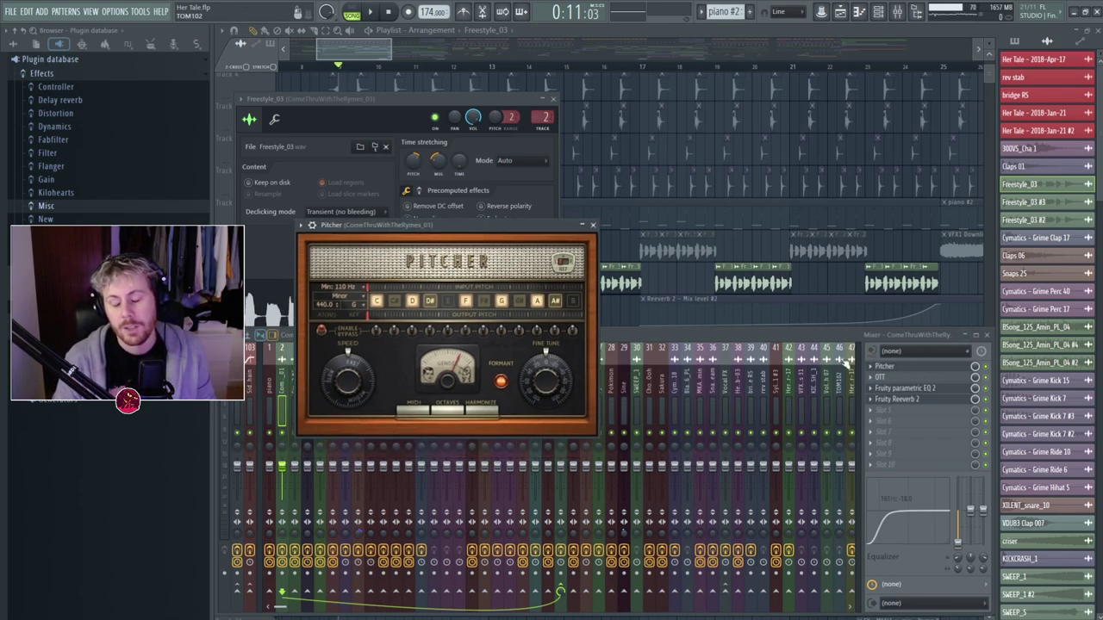
pyautogui.moveTo(484, 239)
pyautogui.mouseDown()
pyautogui.moveTo(460, 237)
pyautogui.moveTo(541, 239)
pyautogui.moveTo(498, 238)
pyautogui.mouseUp()
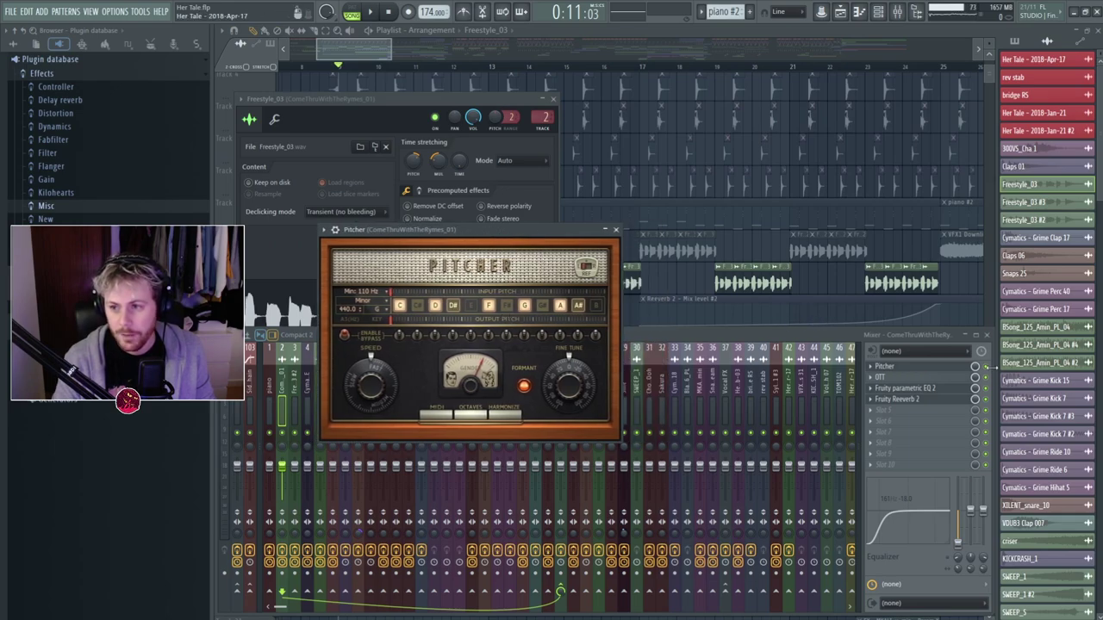
# Bypass Pitcher on the vocal's mixer track and play the soloed vocal without it.
pyautogui.click(989, 369)
pyautogui.press('space')
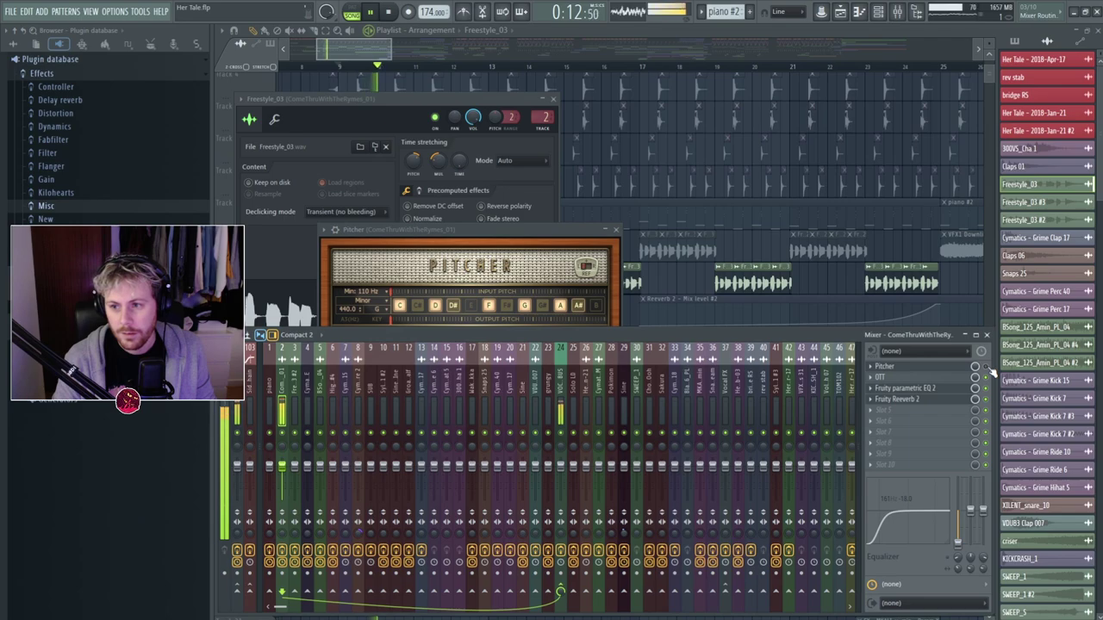
pyautogui.press('space')
# Reset Freestyle_03's time-stretching pitch and audition the vocal sample at its original pitch.
pyautogui.click(411, 107)
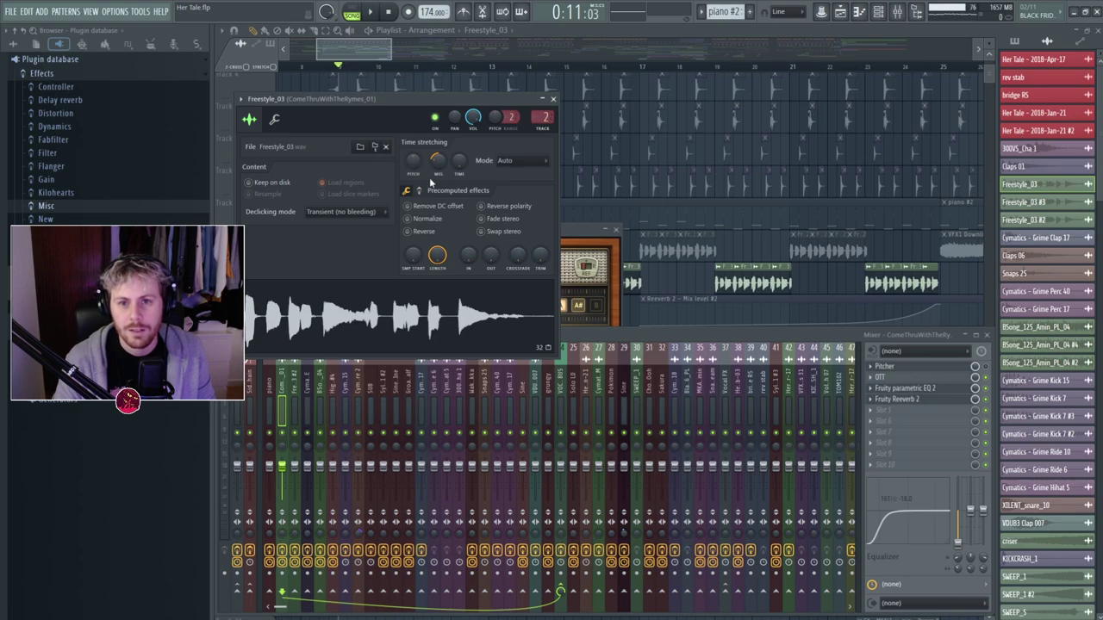
pyautogui.press('space')
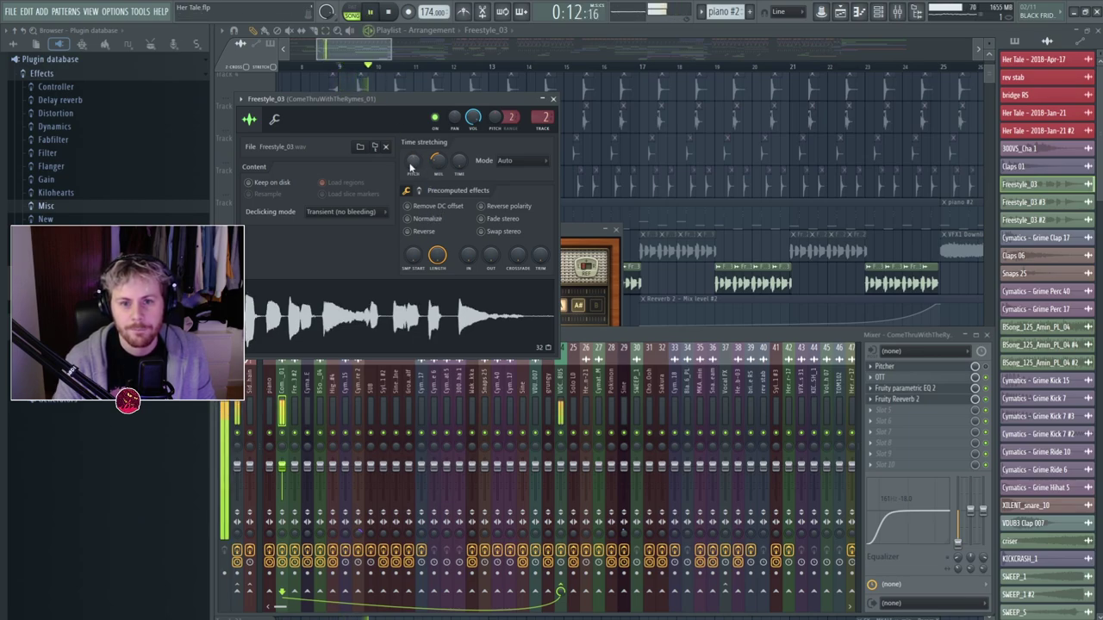
pyautogui.press('space')
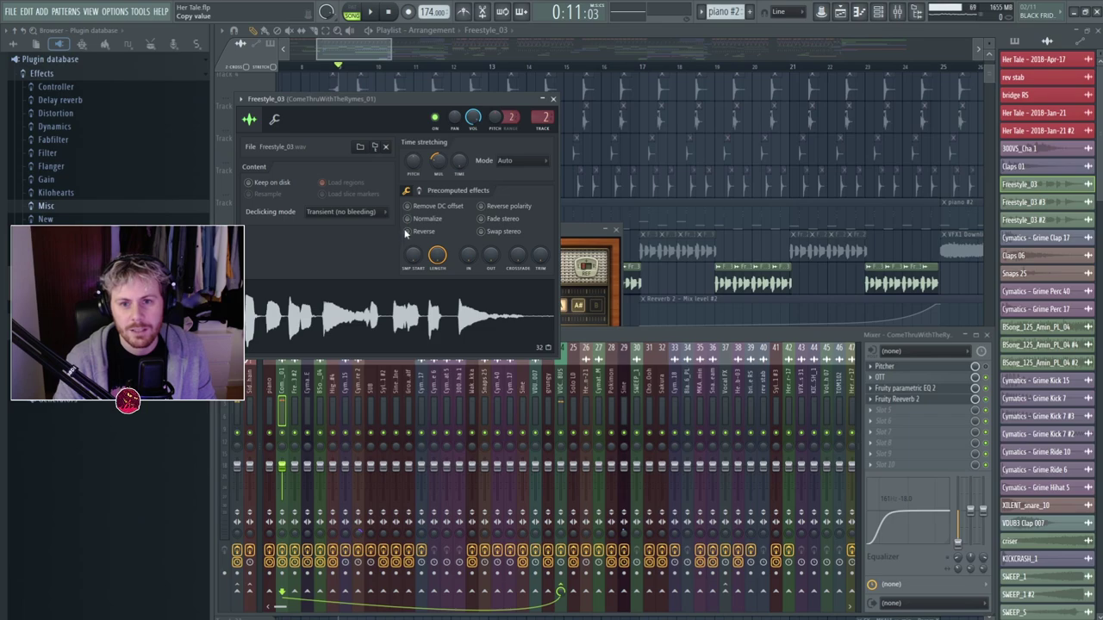
pyautogui.click(392, 321)
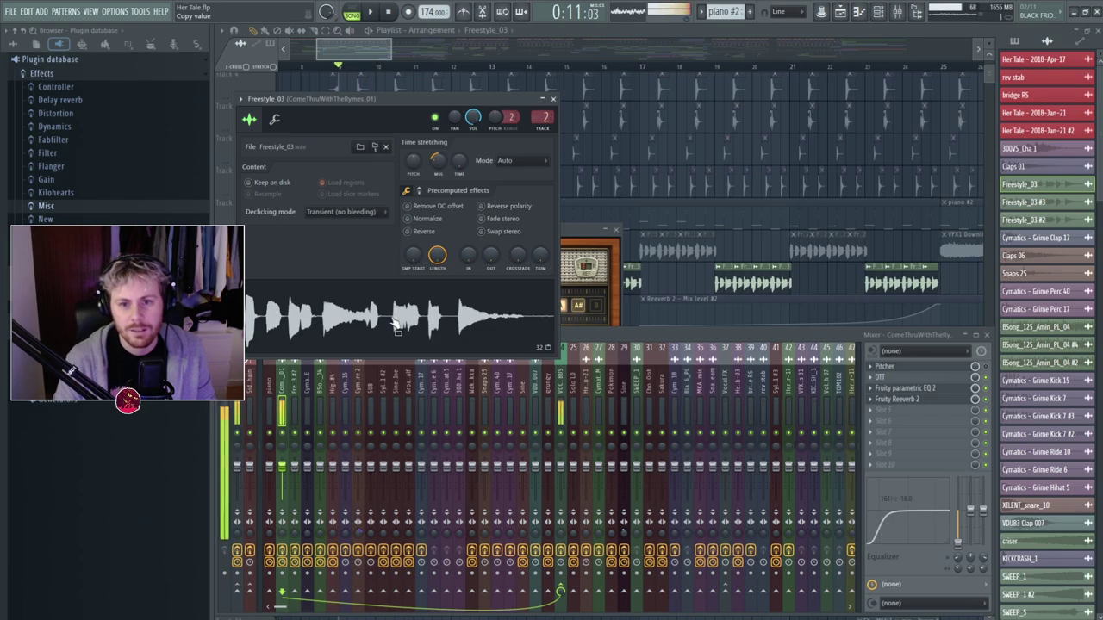
pyautogui.click(389, 12)
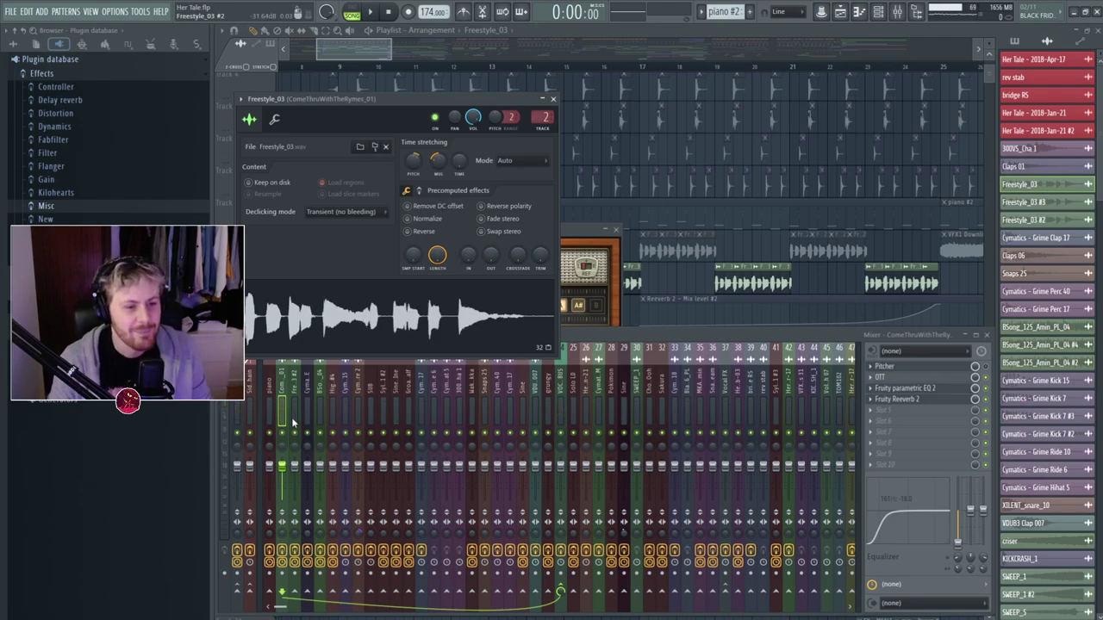
# Play the vocal with its time-stretching pitch shift restored and reopen its Pitcher effect.
pyautogui.press('space')
pyautogui.press('space')
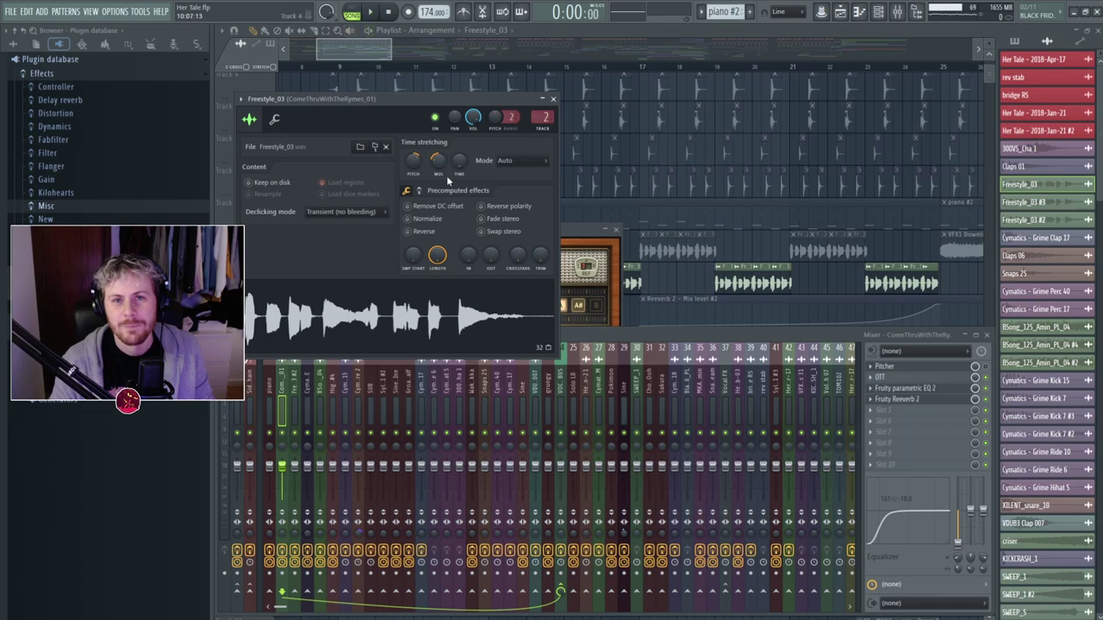
pyautogui.click(892, 366)
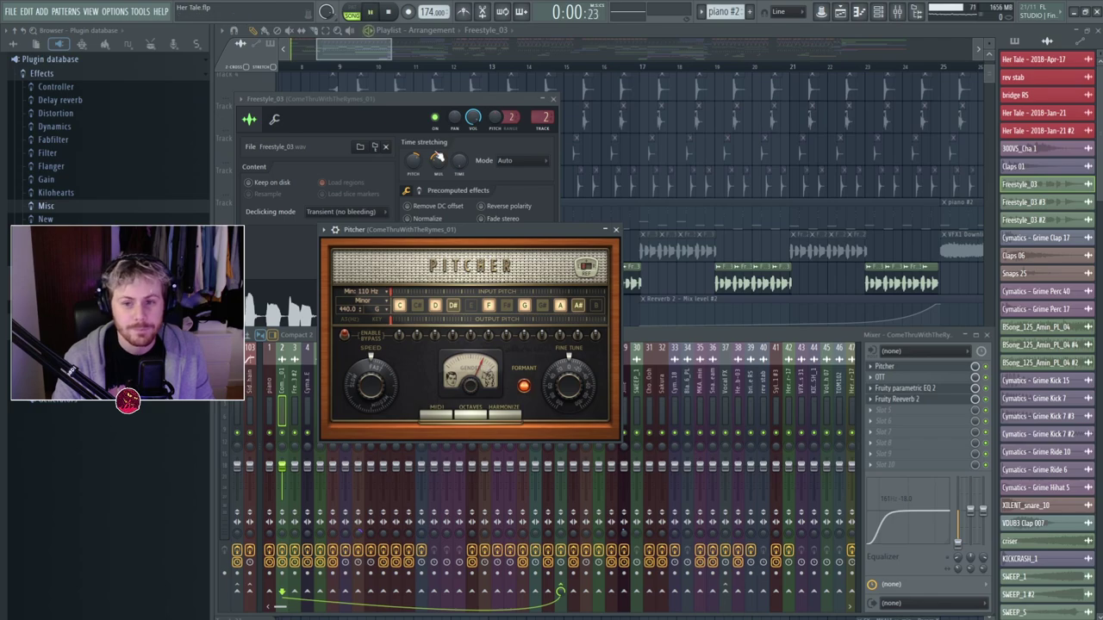
# Select the section from bar 9 to bar 13 in the playlist and play it in song mode.
pyautogui.click(351, 15)
pyautogui.press('space')
pyautogui.press('space')
pyautogui.click(352, 15)
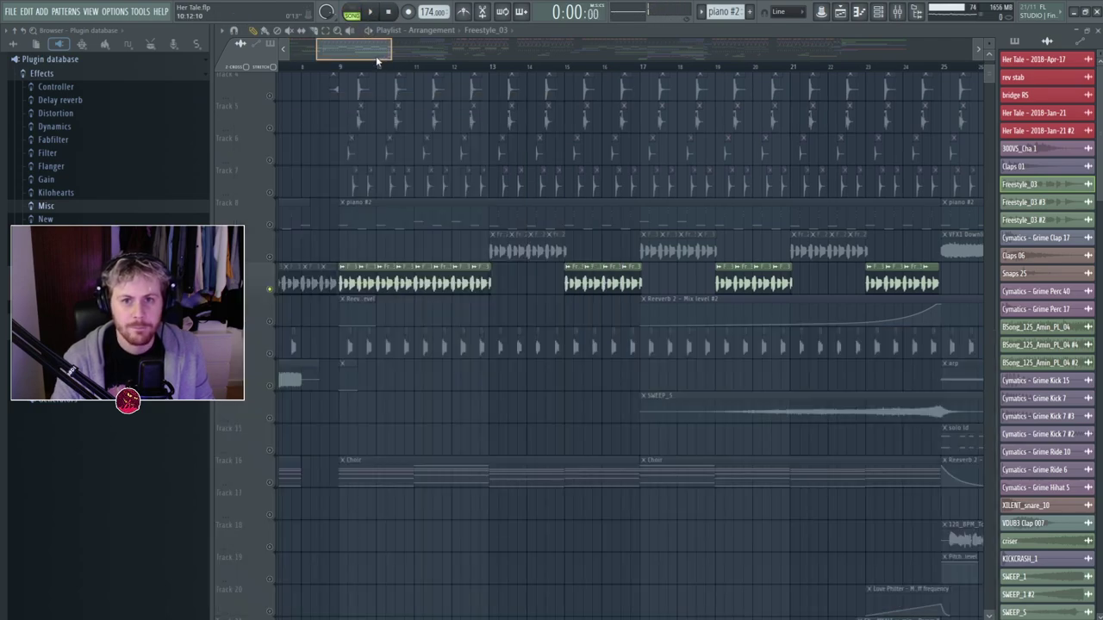
pyautogui.moveTo(353, 69); pyautogui.dragTo(488, 86)
pyautogui.press('space')
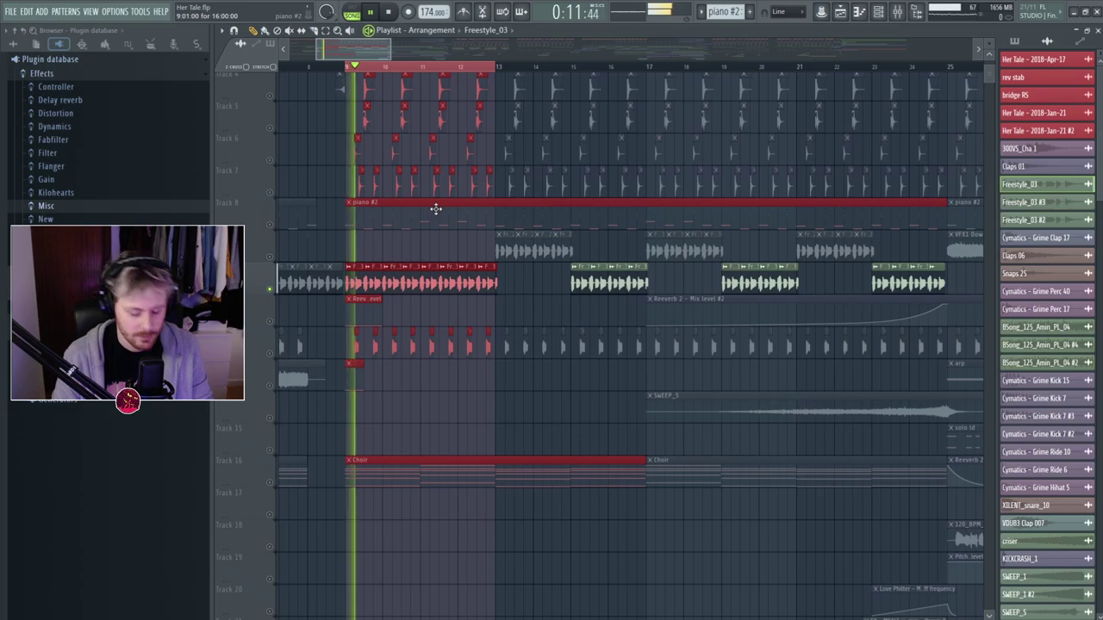
# Play the selected section while checking the Pitcher effect on the vocal's mixer track, and close the open windows.
pyautogui.press('F9')
pyautogui.click(905, 367)
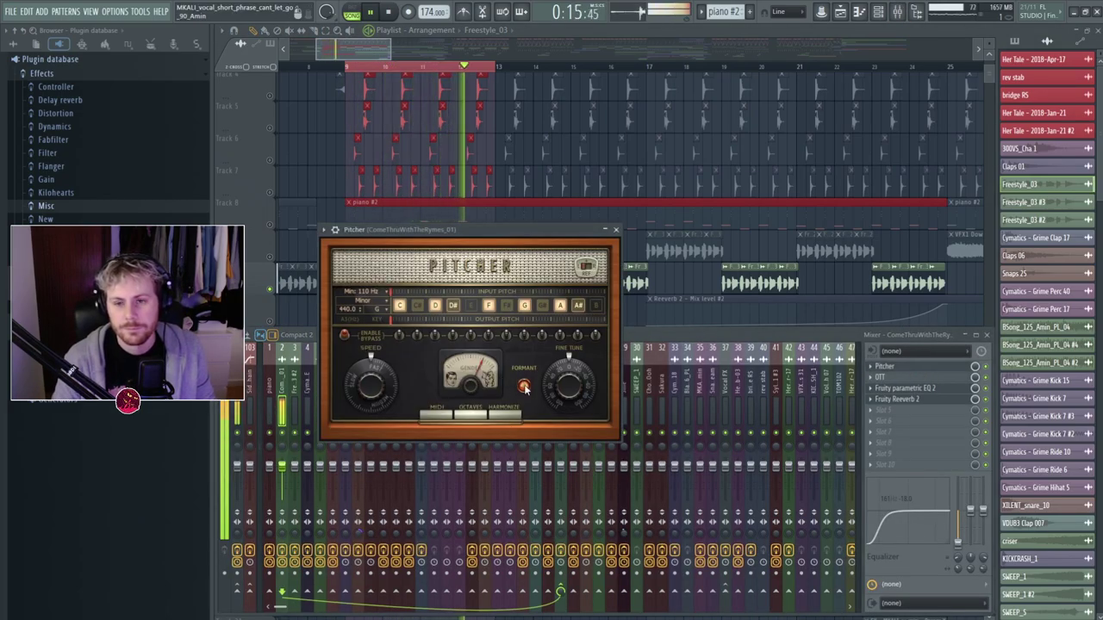
pyautogui.moveTo(494, 231); pyautogui.dragTo(504, 227)
pyautogui.press('space')
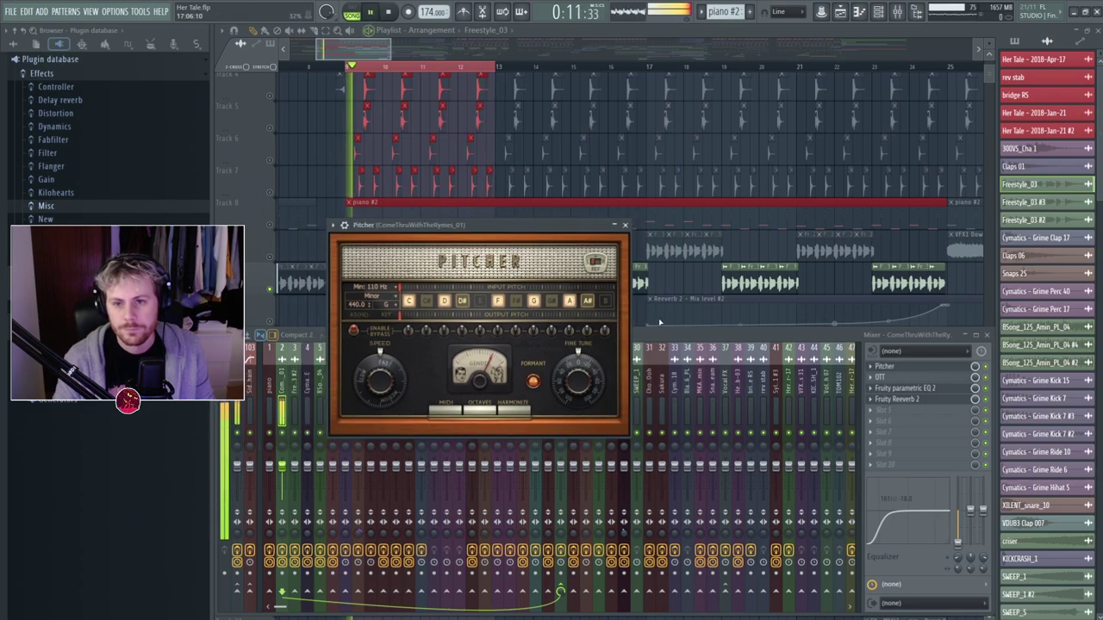
pyautogui.press('F12')
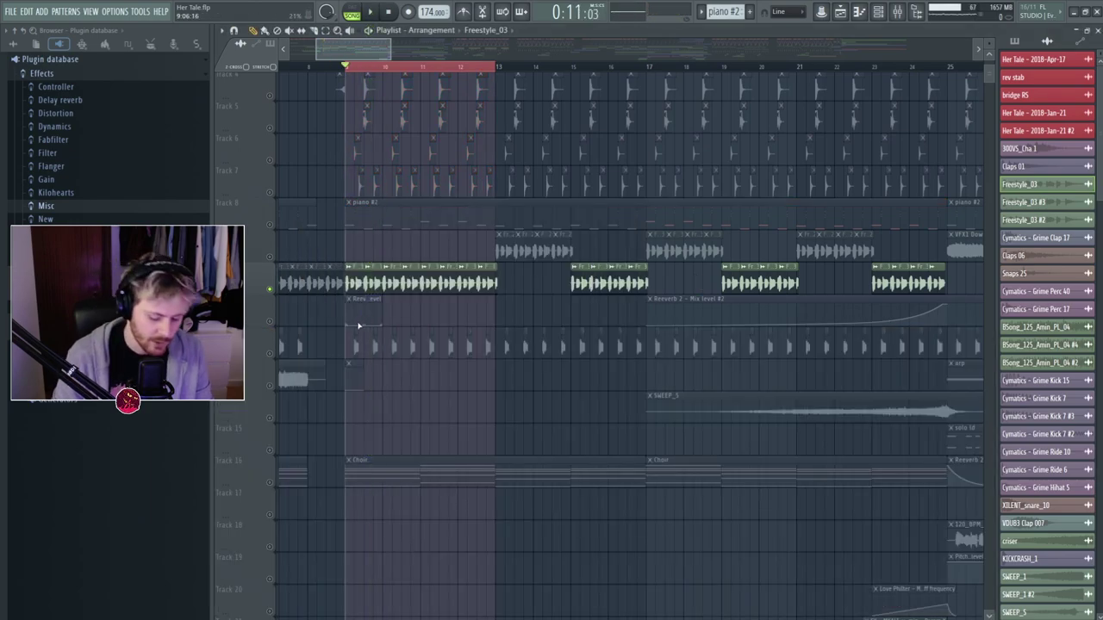
# Solo the track with the Freestyle_03 #2 clips, select bars 13 to 17 and play that section.
pyautogui.press('F9')
pyautogui.press('F9')
pyautogui.doubleClick(368, 284)
pyautogui.press('Escape')
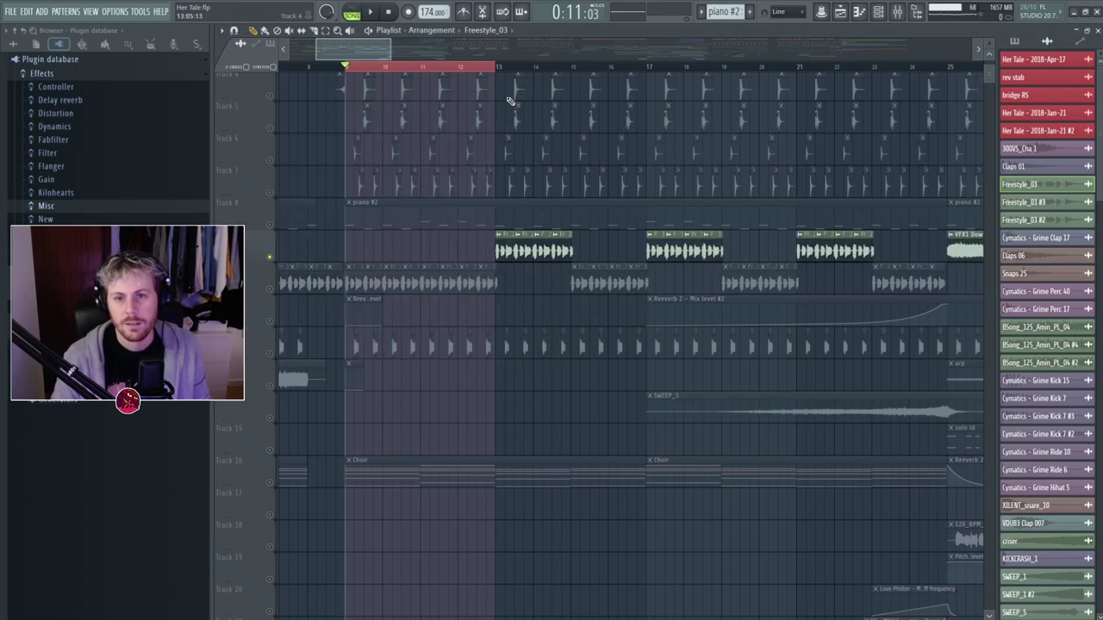
pyautogui.moveTo(497, 66); pyautogui.dragTo(648, 67)
pyautogui.press('space')
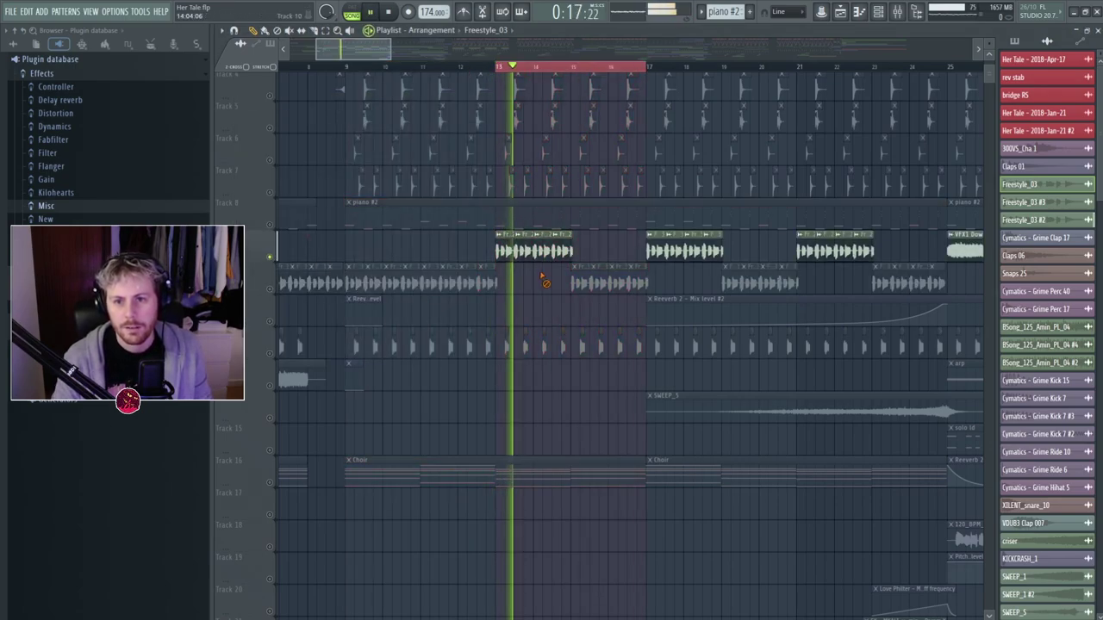
pyautogui.press('space')
# Check the sample settings of Freestyle_03 #2 and play the full arrangement with all tracks from about bar 14.
pyautogui.doubleClick(521, 250)
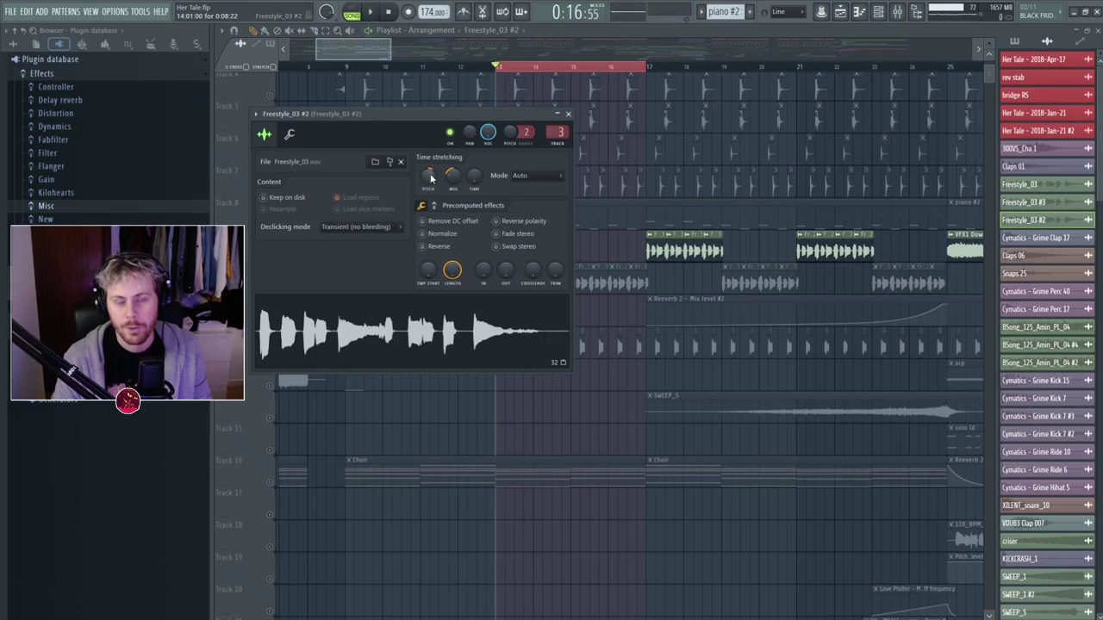
pyautogui.click(562, 67)
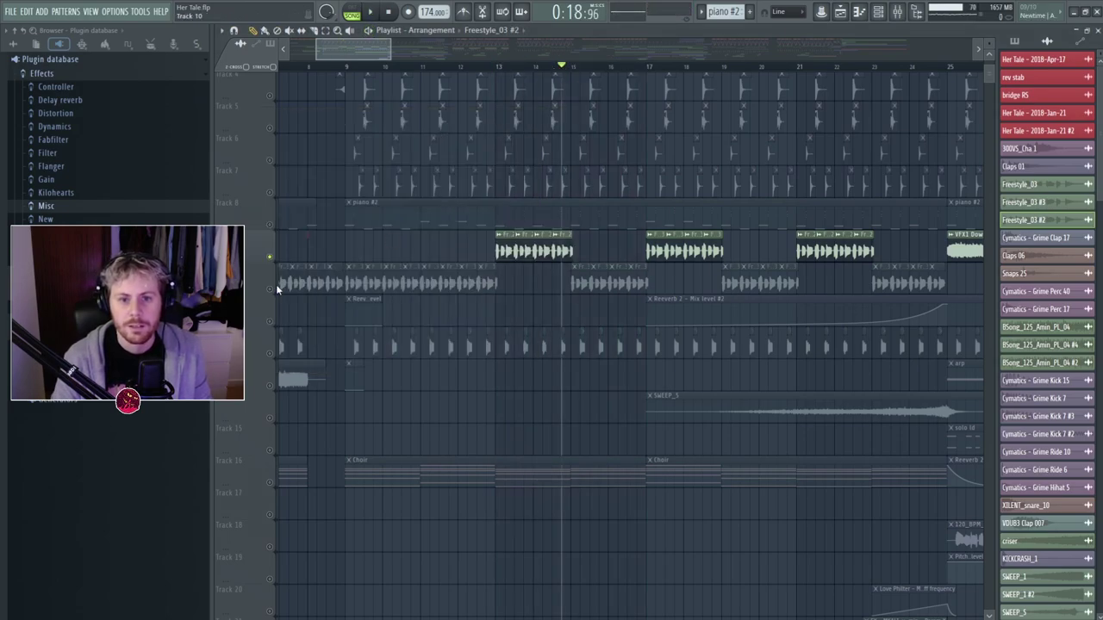
pyautogui.keyDown('ctrl'); pyautogui.scroll(-5, 394, 250); pyautogui.keyUp('ctrl')
pyautogui.press('space')
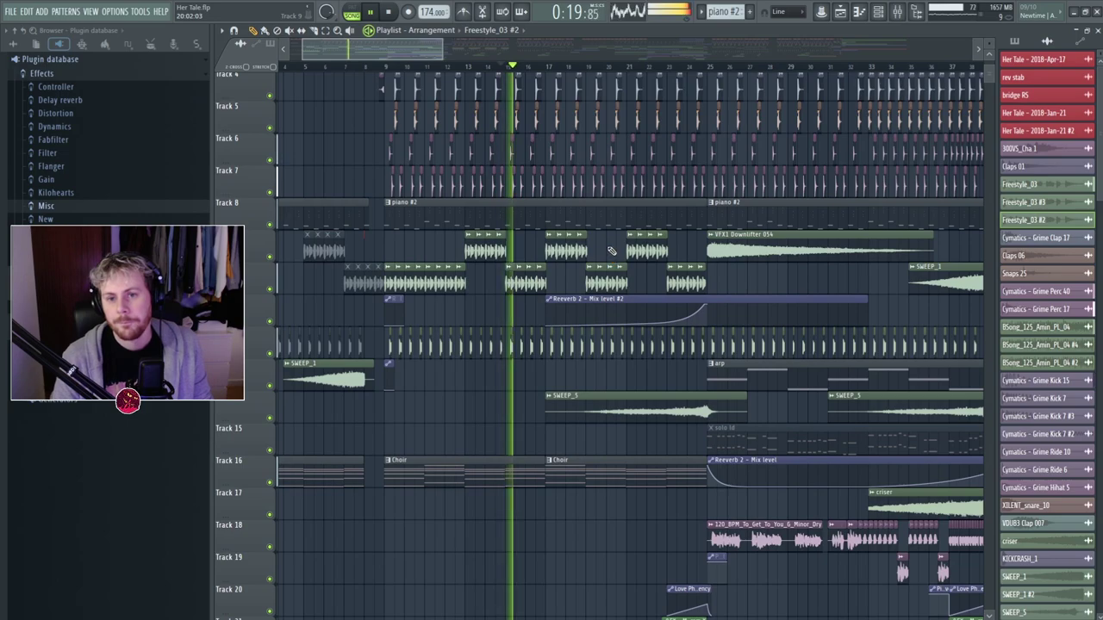
pyautogui.scroll(3, 592, 242)
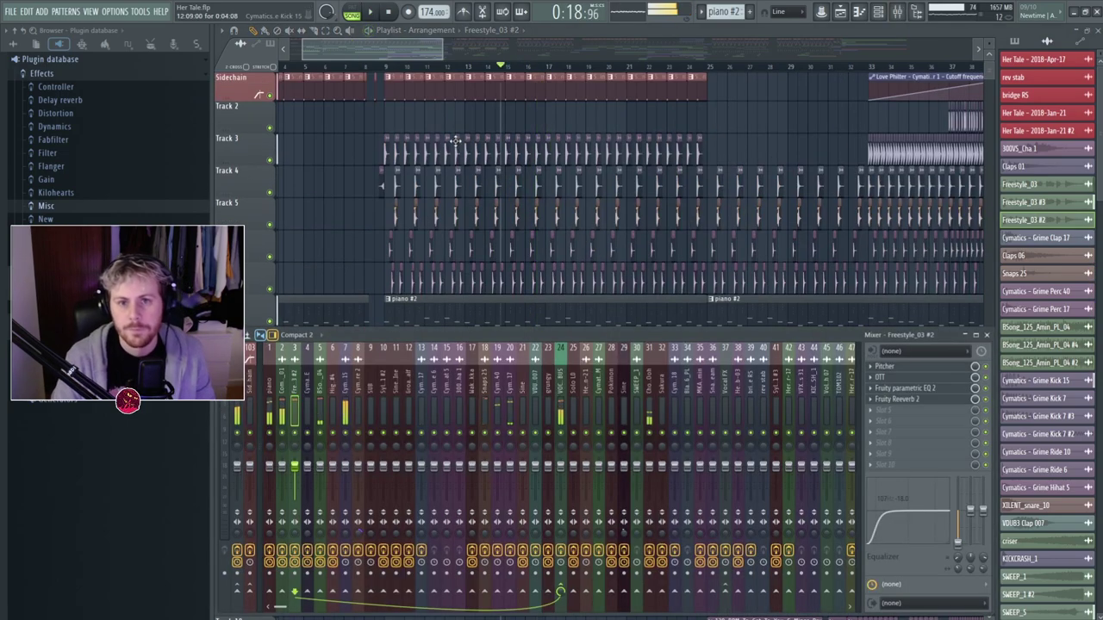
pyautogui.press('F9')
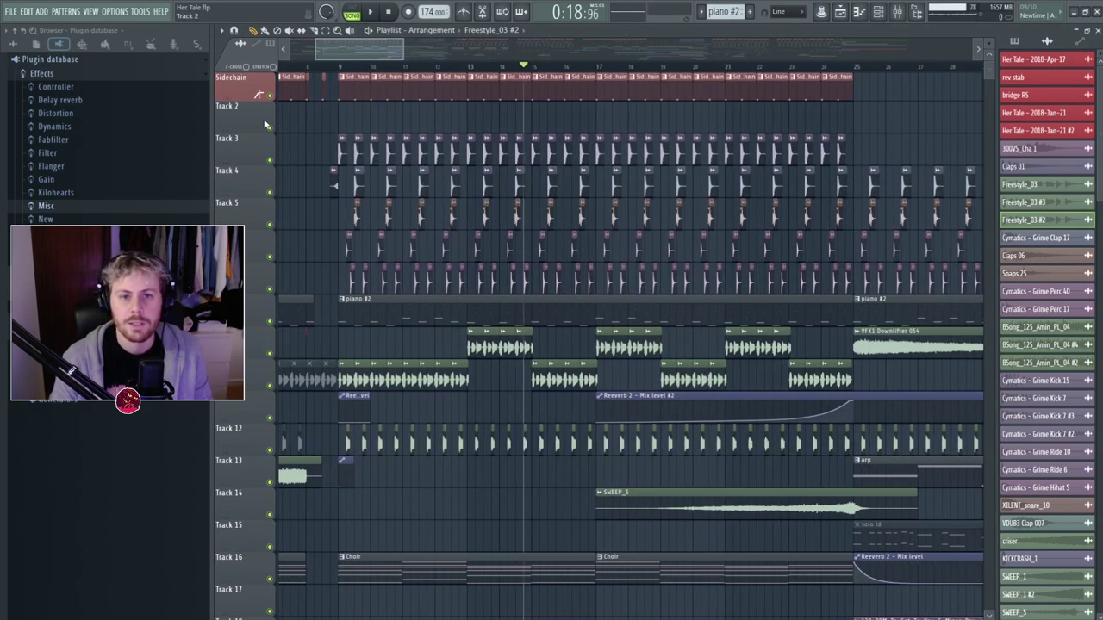
# Solo tracks 2 to 7 with playback set to bar 9, and group them with the track above.
pyautogui.rightClick(270, 128)
pyautogui.click(271, 162)
pyautogui.click(270, 194)
pyautogui.click(270, 225)
pyautogui.click(271, 256)
pyautogui.moveTo(276, 258); pyautogui.dragTo(270, 289)
pyautogui.click(337, 69)
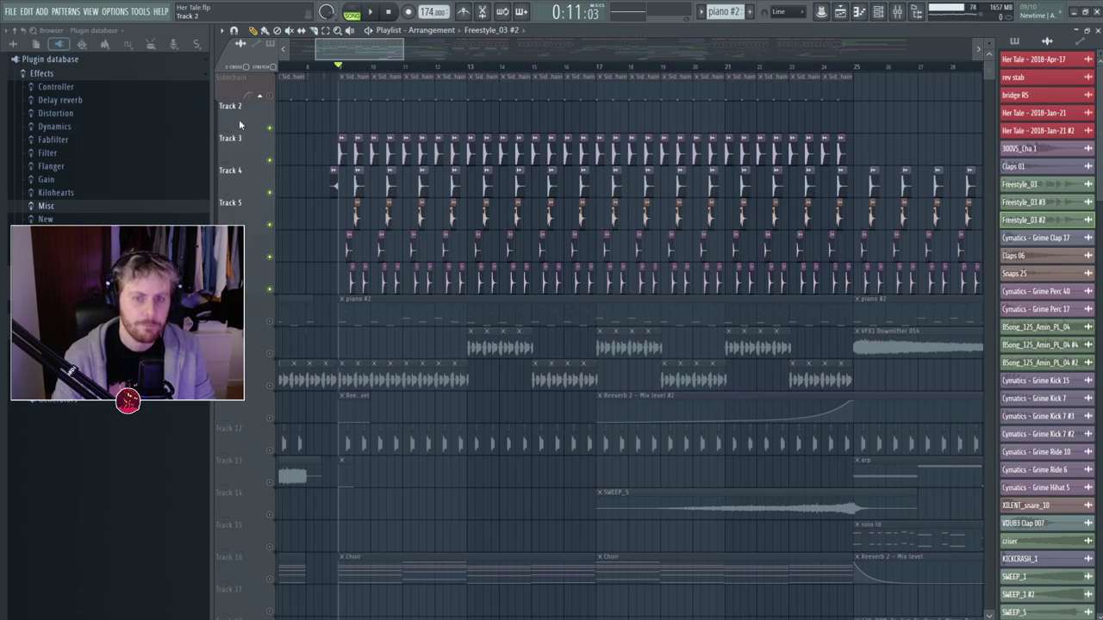
# Insert a playlist track above the grouped drum tracks and name it DRUMS.
pyautogui.press('shift+Insert')
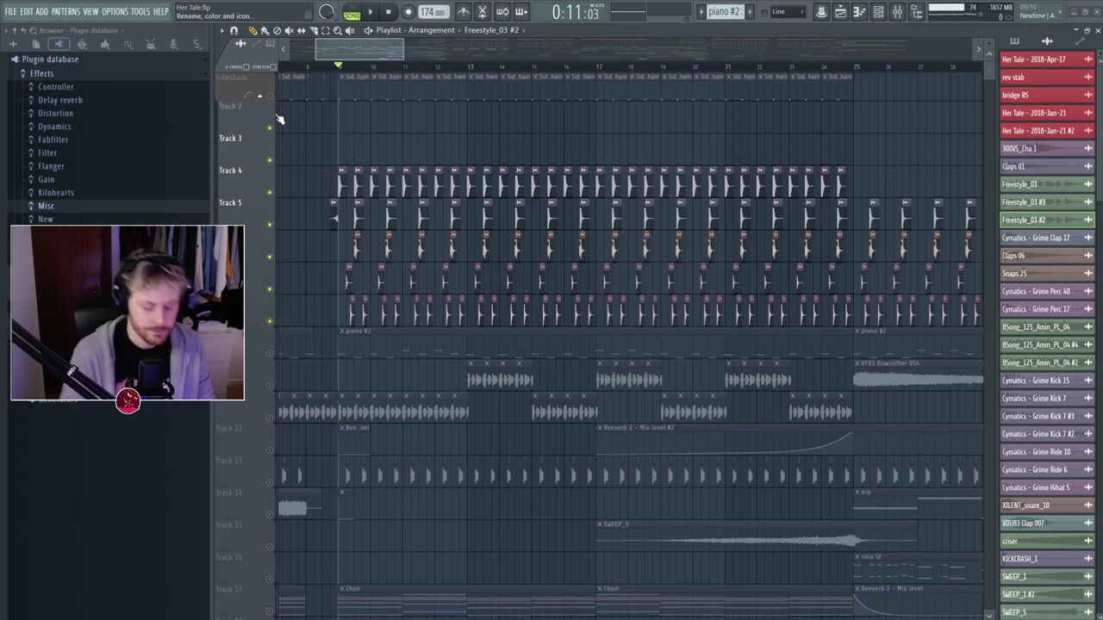
pyautogui.write('DRUMS')
pyautogui.press('Return')
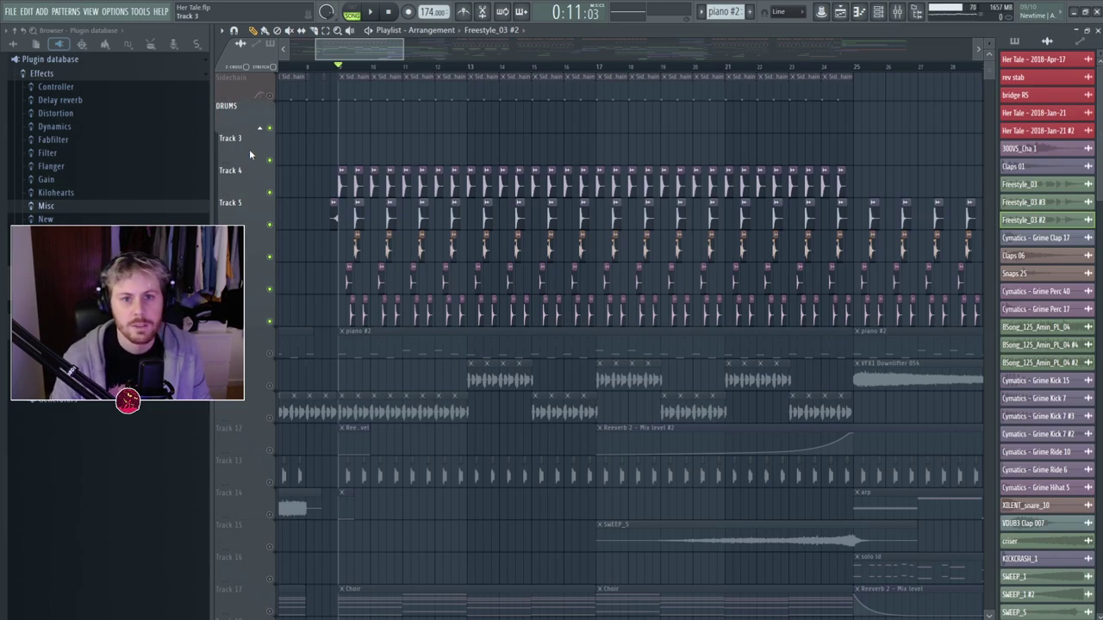
# Collapse and expand the DRUMS track group to check how it folds.
pyautogui.click(261, 128)
pyautogui.click(262, 128)
pyautogui.click(263, 129)
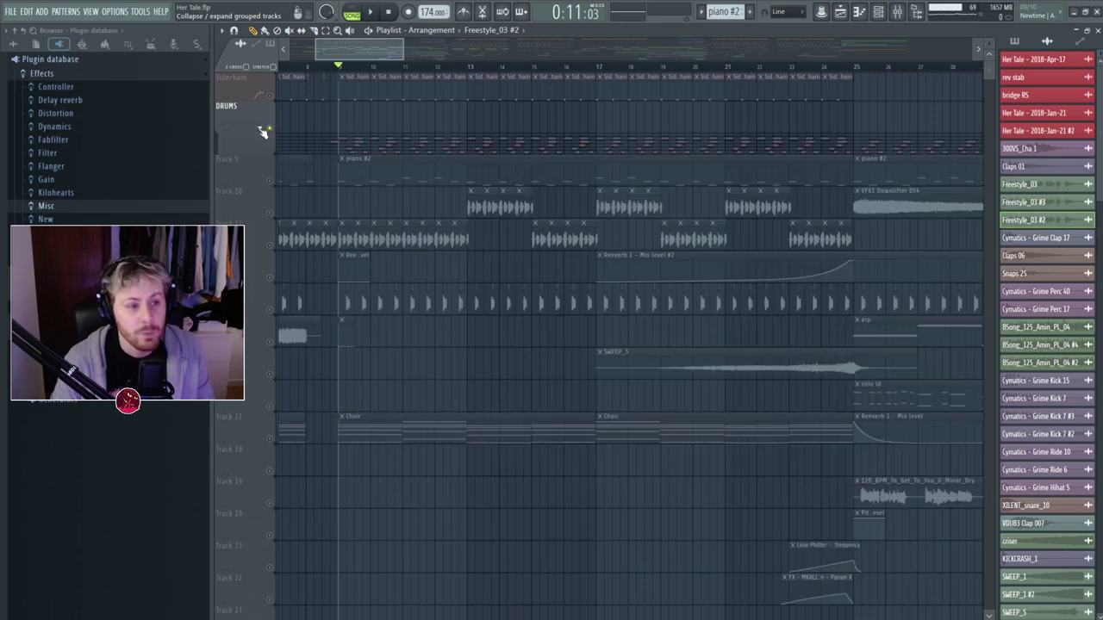
pyautogui.click(266, 129)
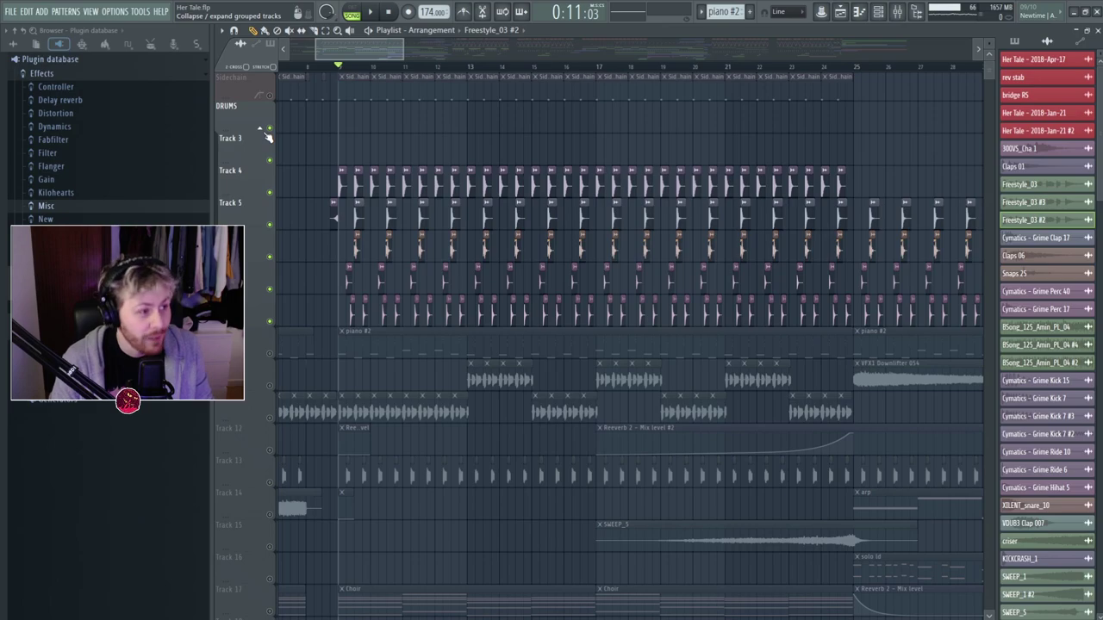
pyautogui.click(264, 130)
pyautogui.click(265, 131)
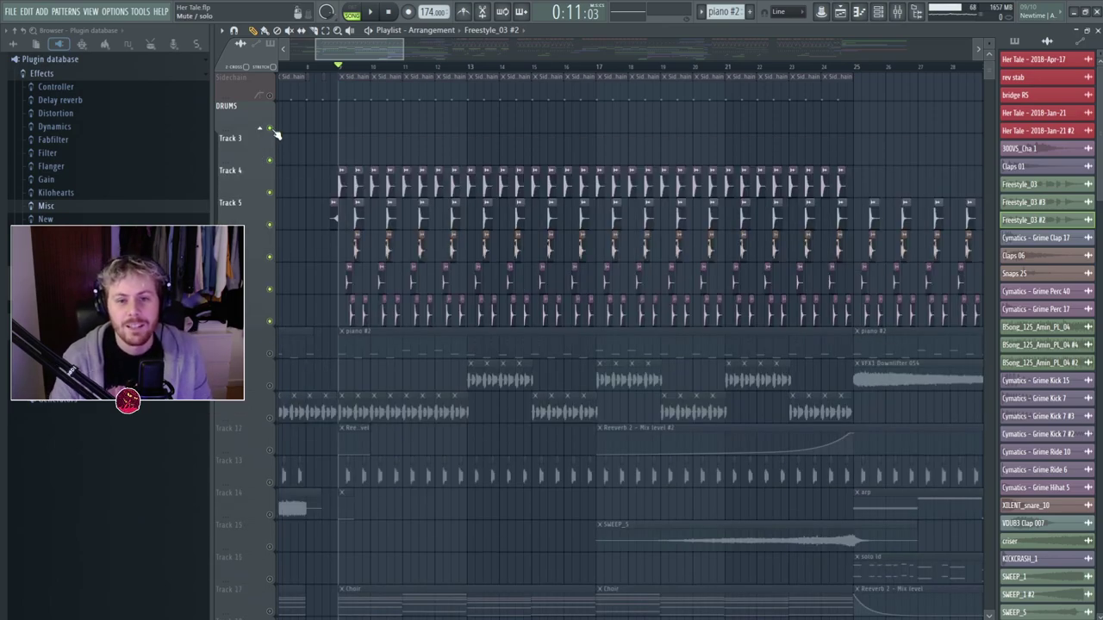
# Remove the solo from the drum group and play the full mix from bar 9.
pyautogui.rightClick(272, 130)
pyautogui.press('space')
pyautogui.press('space')
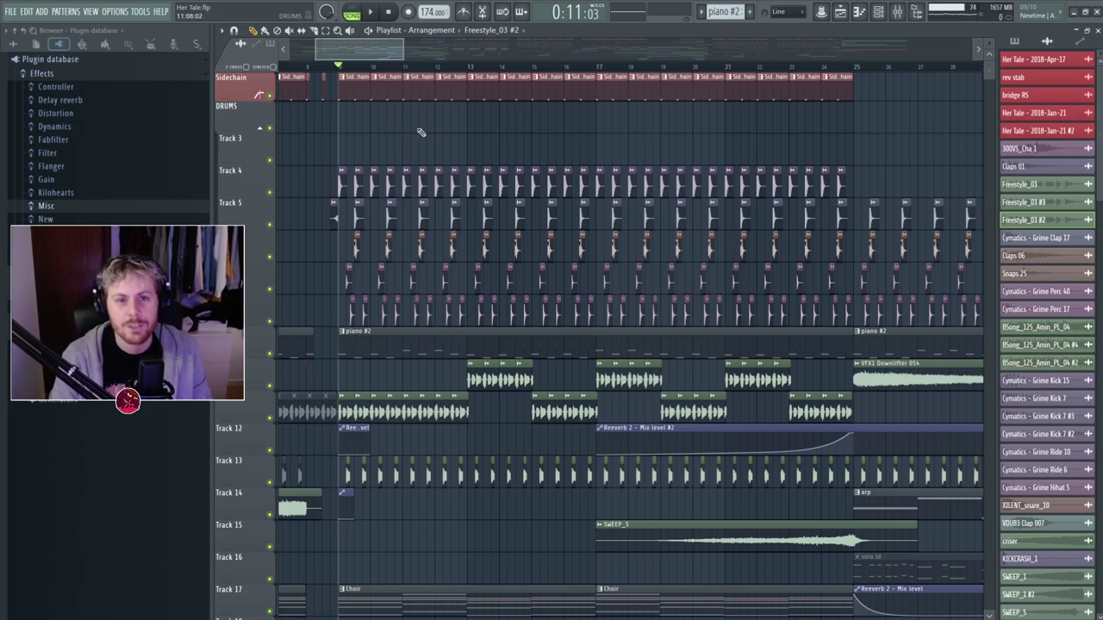
pyautogui.press('space')
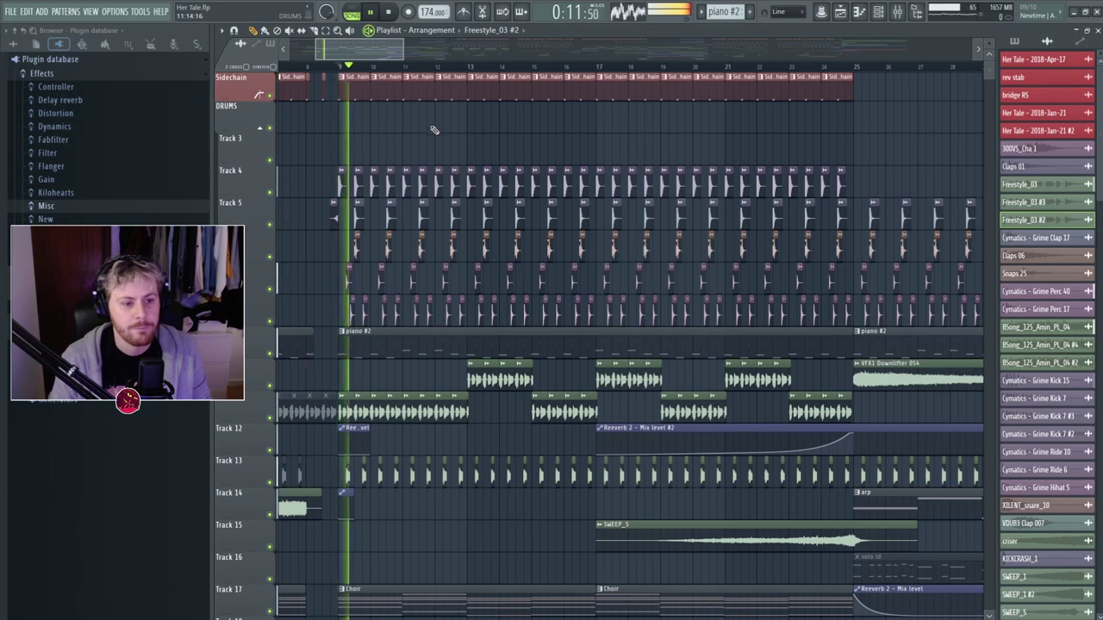
pyautogui.scroll(-2, 430, 121)
pyautogui.press('space')
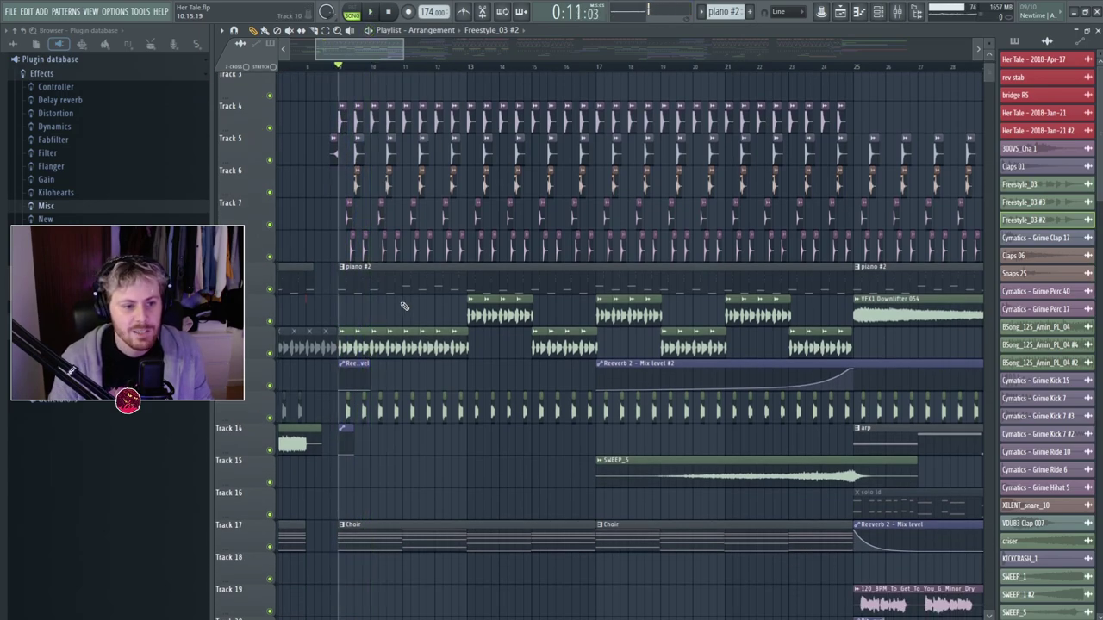
pyautogui.press('space')
pyautogui.scroll(2, 362, 242)
pyautogui.press('space')
# Solo the DRUMS track with all its grouped tracks and play only the drums from bar 9.
pyautogui.click(271, 128)
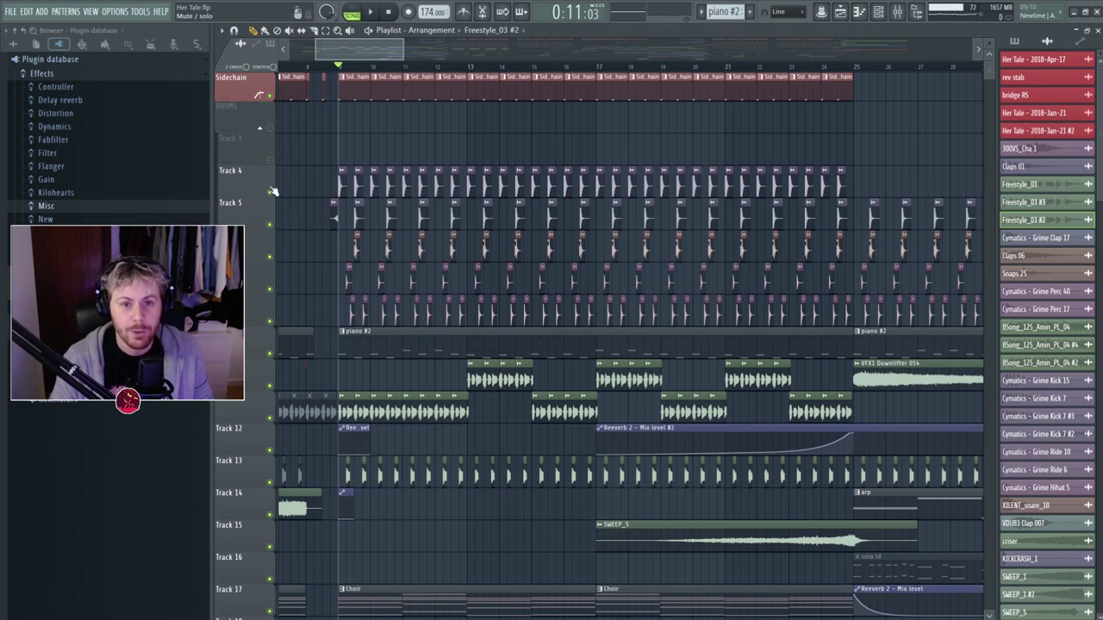
pyautogui.click(269, 129)
pyautogui.click(269, 160)
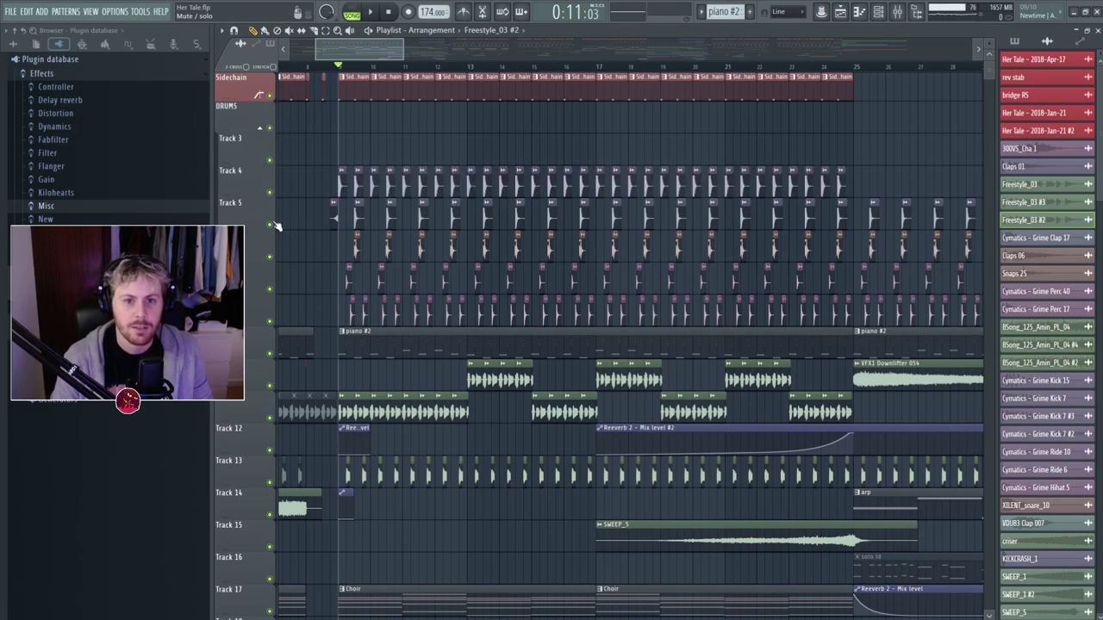
pyautogui.rightClick(269, 129)
pyautogui.click(269, 160)
pyautogui.click(270, 193)
pyautogui.click(270, 225)
pyautogui.click(270, 257)
pyautogui.moveTo(270, 288); pyautogui.dragTo(277, 322)
pyautogui.press('space')
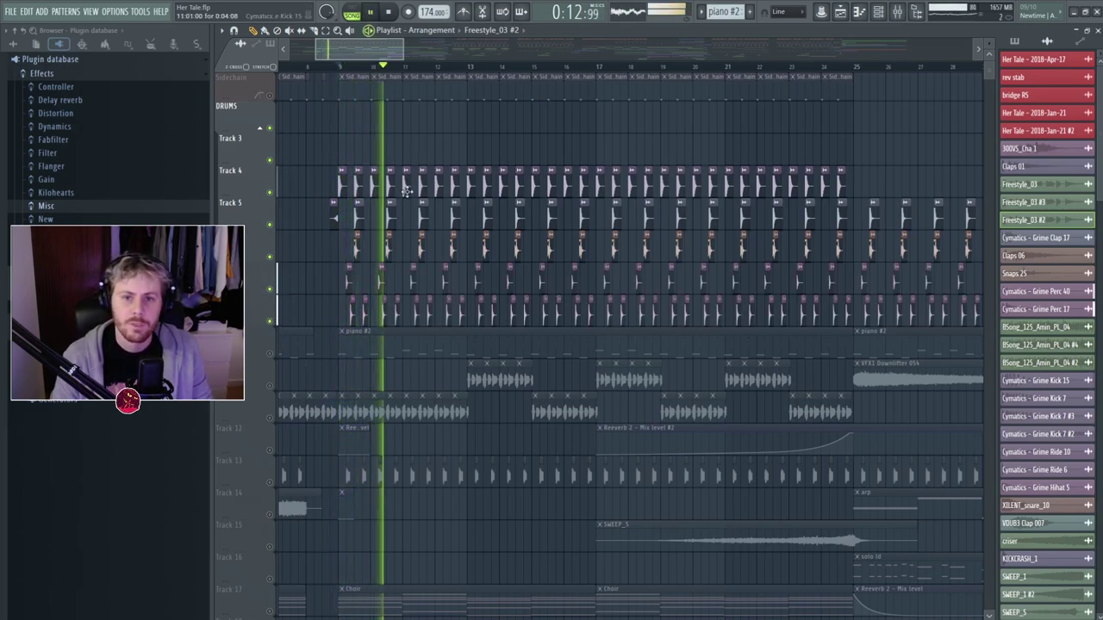
pyautogui.press('space')
# Check the sample settings of Cymatics - Grime Clap 17 and the effects on its mixer track, and close them.
pyautogui.scroll(-3, 514, 179)
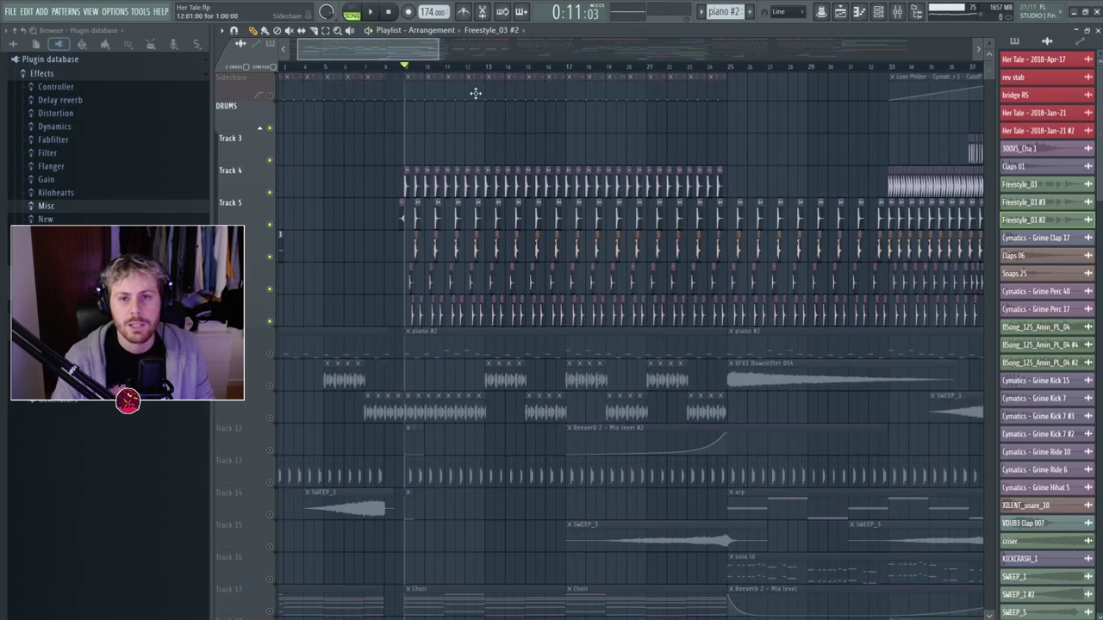
pyautogui.moveTo(421, 52); pyautogui.dragTo(439, 66)
pyautogui.scroll(2, 404, 147)
pyautogui.doubleClick(332, 220)
pyautogui.click(396, 363)
pyautogui.press('F9')
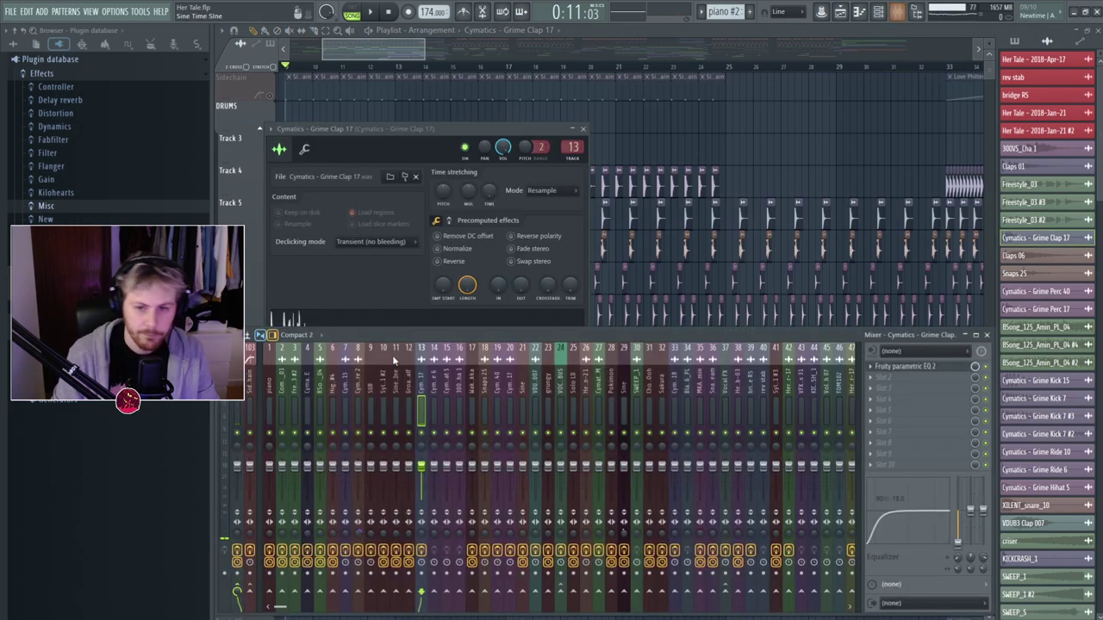
pyautogui.rightClick(719, 162)
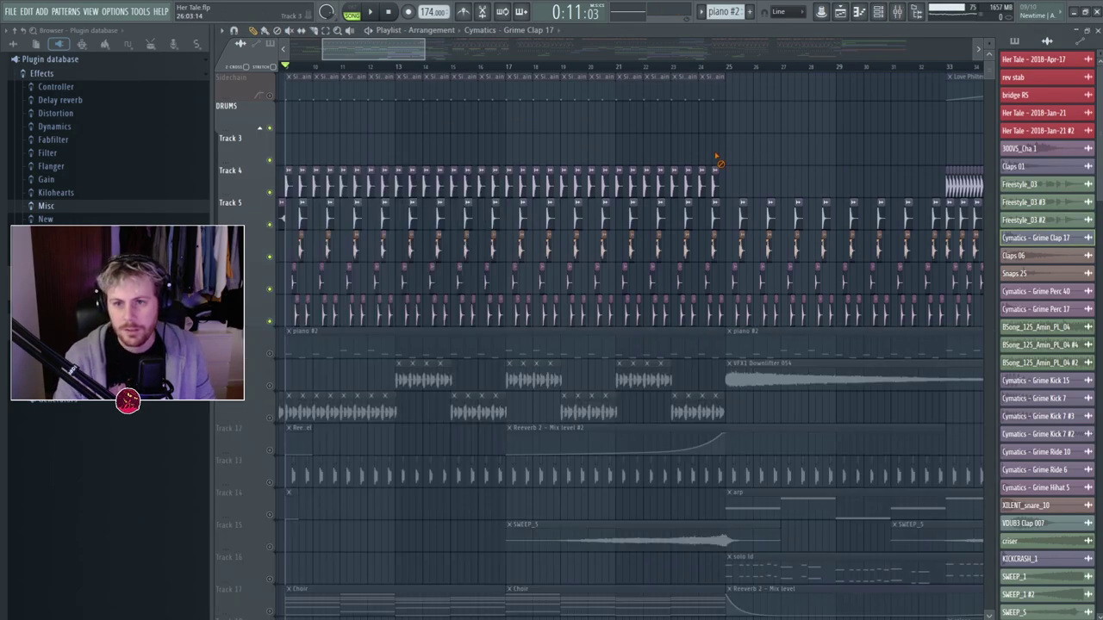
# Remove the drum solo, solo Track 17 with the Choir pattern and play it from bar 9.
pyautogui.rightClick(270, 288)
pyautogui.scroll(-3, 323, 328)
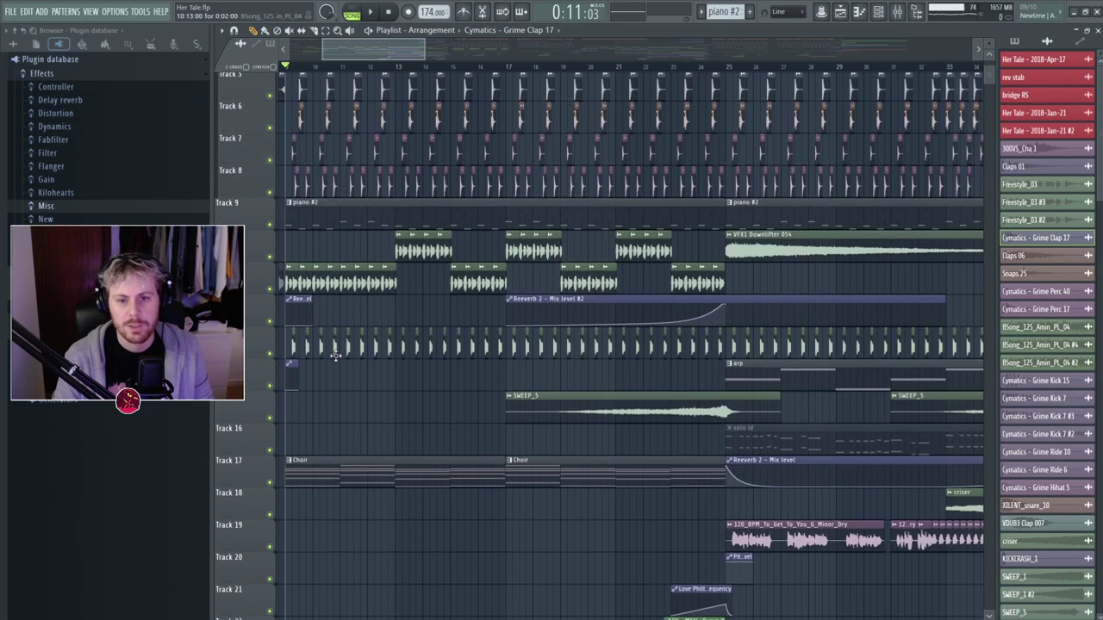
pyautogui.scroll(-2, 333, 359)
pyautogui.scroll(3, 264, 452)
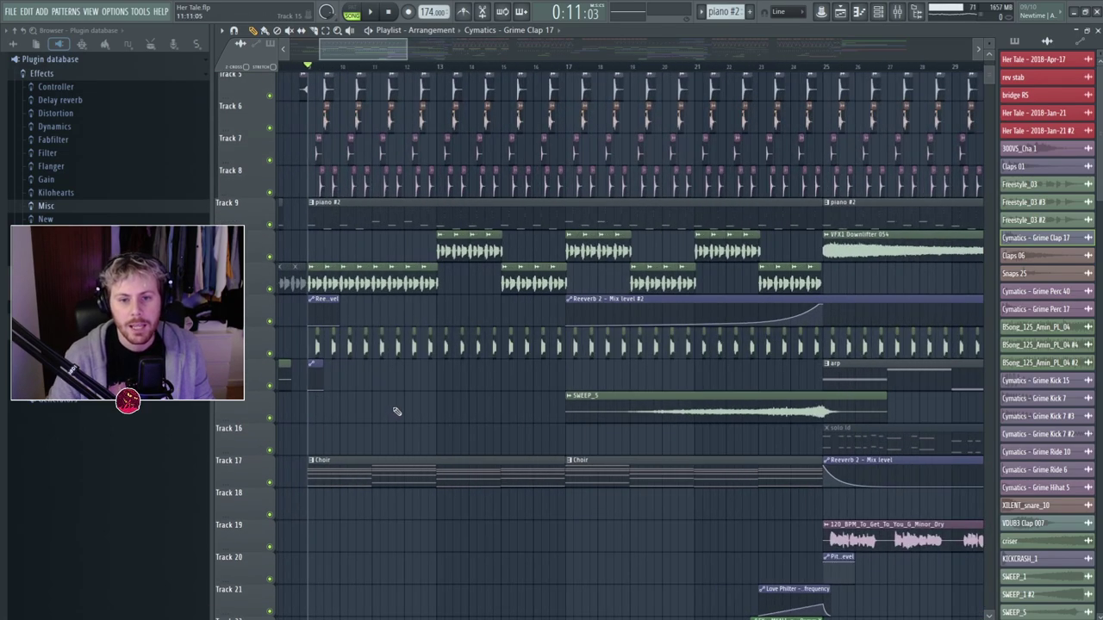
pyautogui.rightClick(270, 482)
pyautogui.press('space')
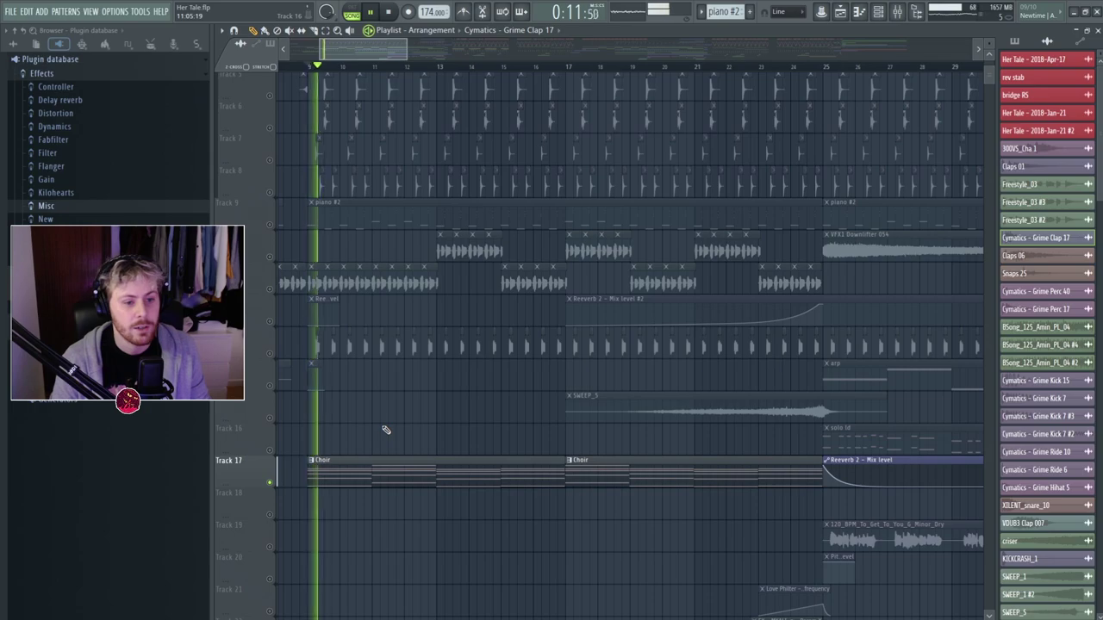
pyautogui.press('space')
# Open the Choir pattern's notes in the piano roll and examine its Choir Ahh DirectWave instrument.
pyautogui.press('F6')
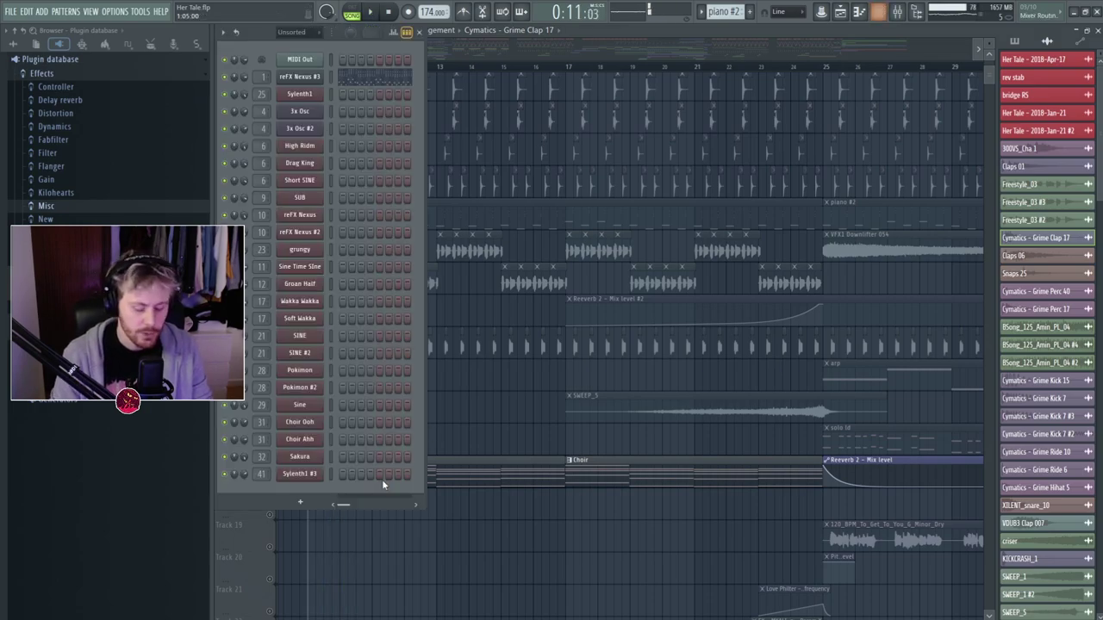
pyautogui.click(312, 82)
pyautogui.press('F5')
pyautogui.doubleClick(337, 489)
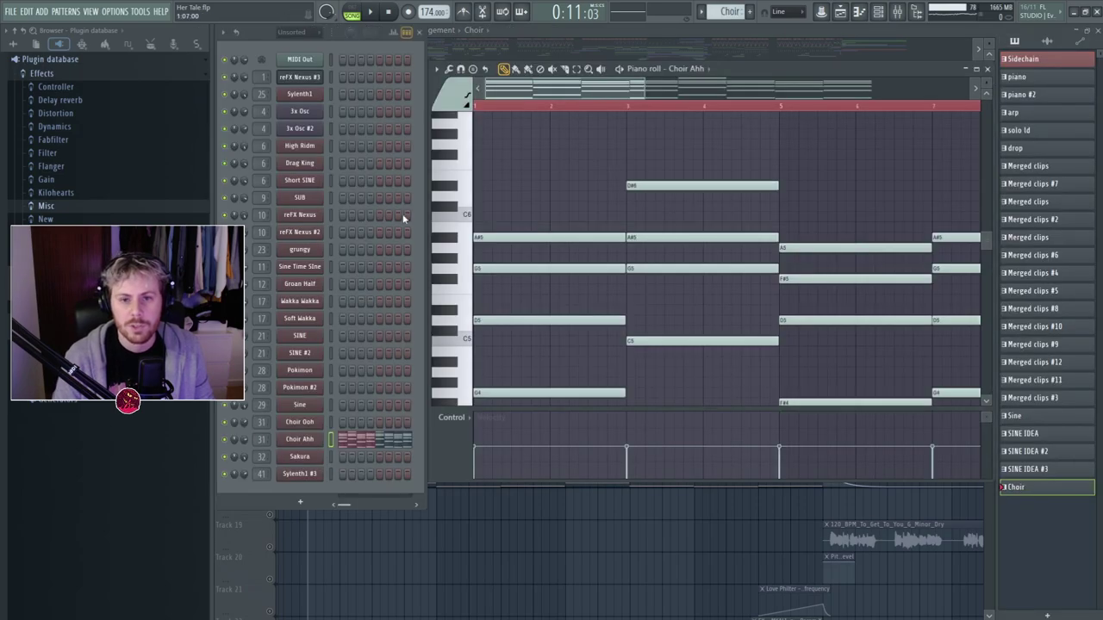
pyautogui.click(312, 440)
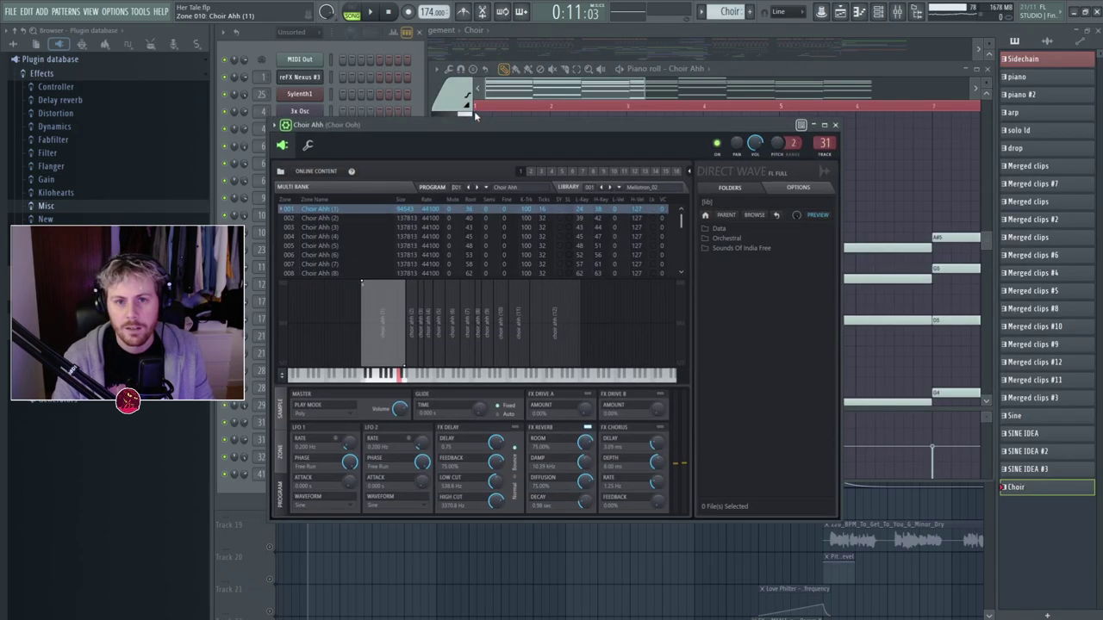
pyautogui.moveTo(440, 101); pyautogui.dragTo(430, 101)
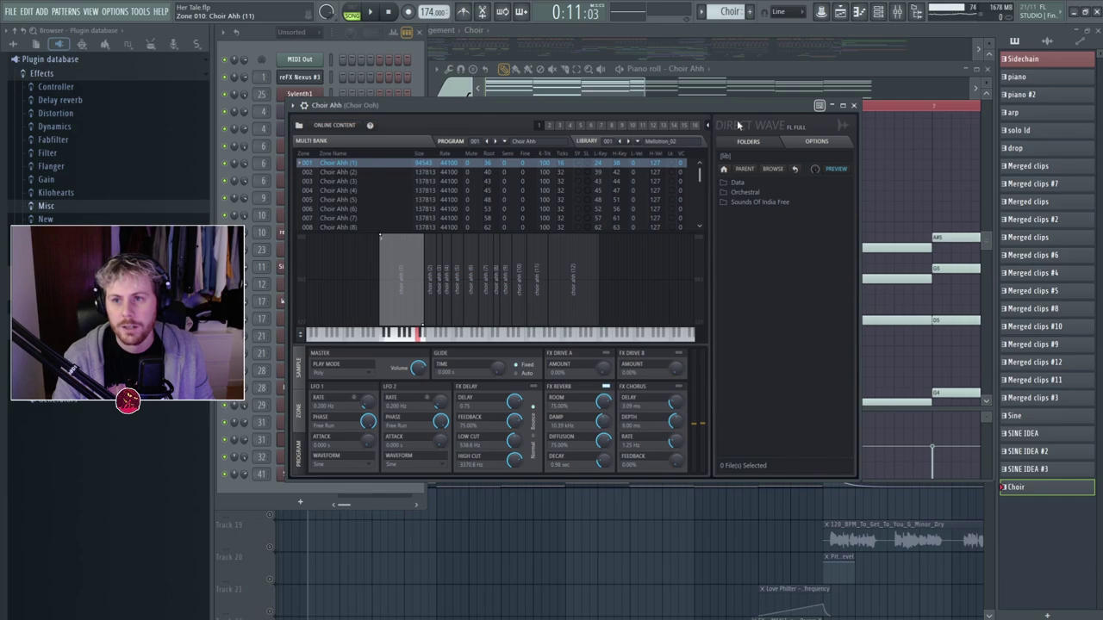
pyautogui.moveTo(590, 107); pyautogui.dragTo(571, 145)
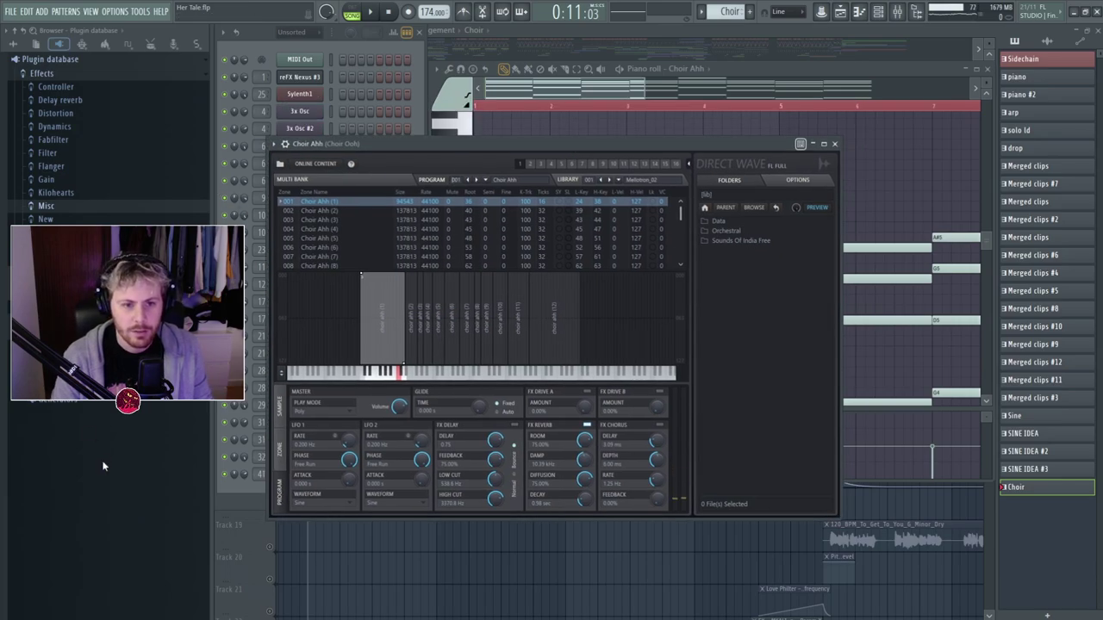
# Look through the instrument sounds in the browser's Packs folder and close the Choir Ahh DirectWave instrument.
pyautogui.click(44, 72)
pyautogui.click(13, 45)
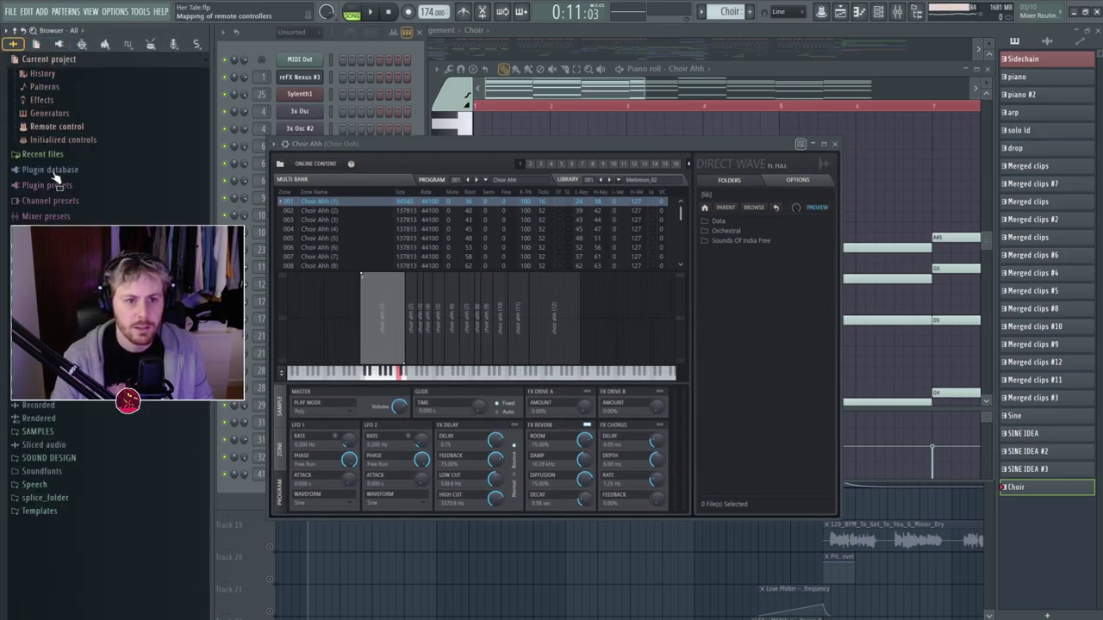
pyautogui.click(45, 365)
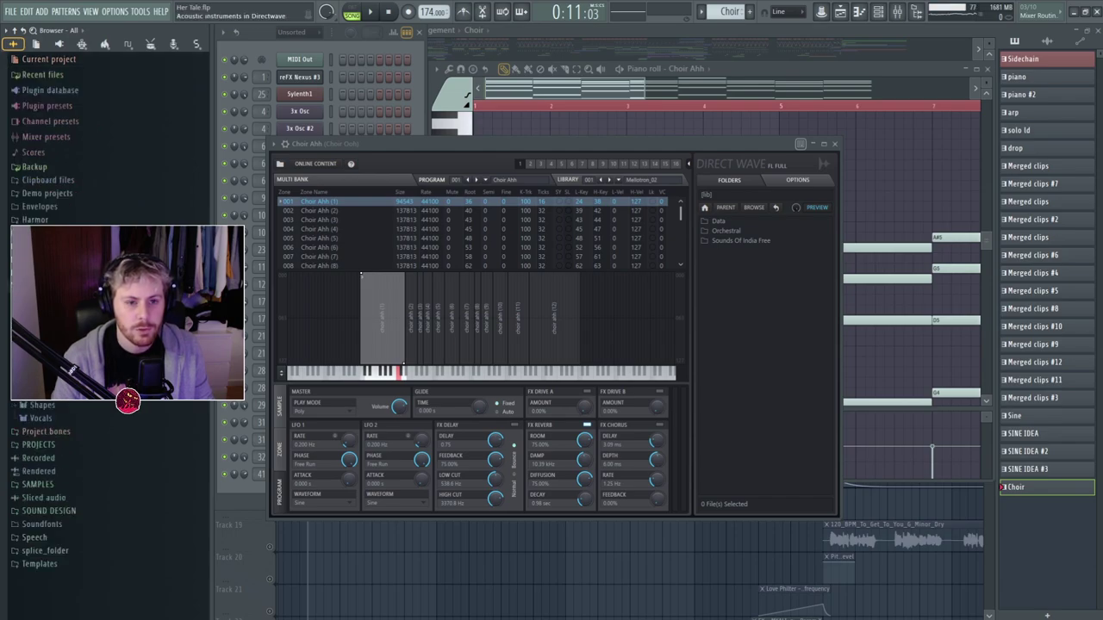
pyautogui.click(51, 338)
pyautogui.click(77, 394)
pyautogui.scroll(-2, 91, 431)
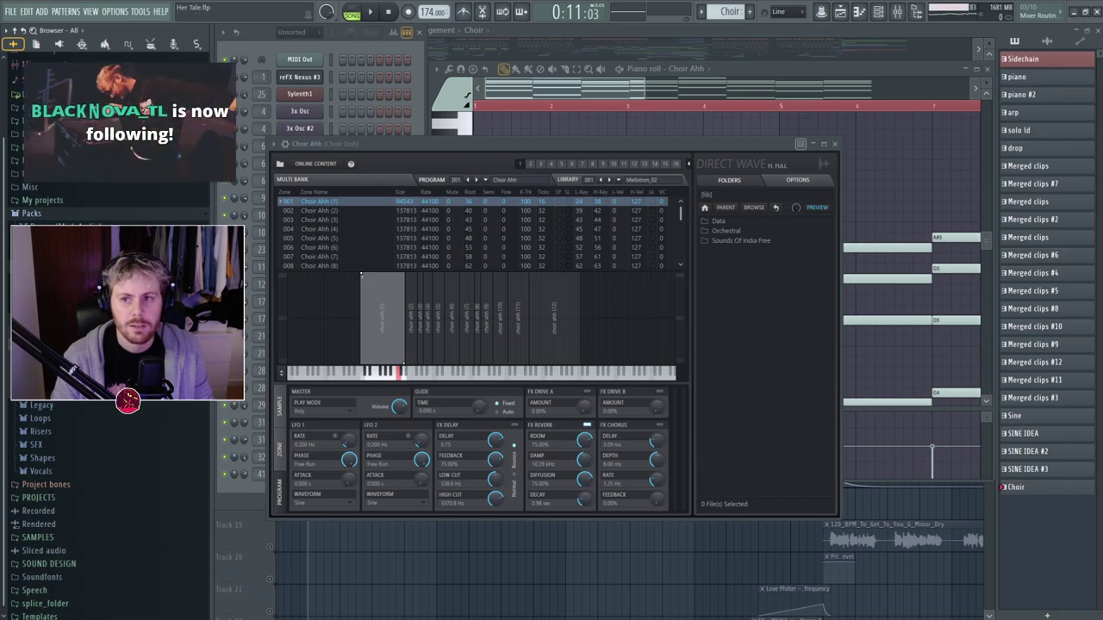
pyautogui.click(833, 144)
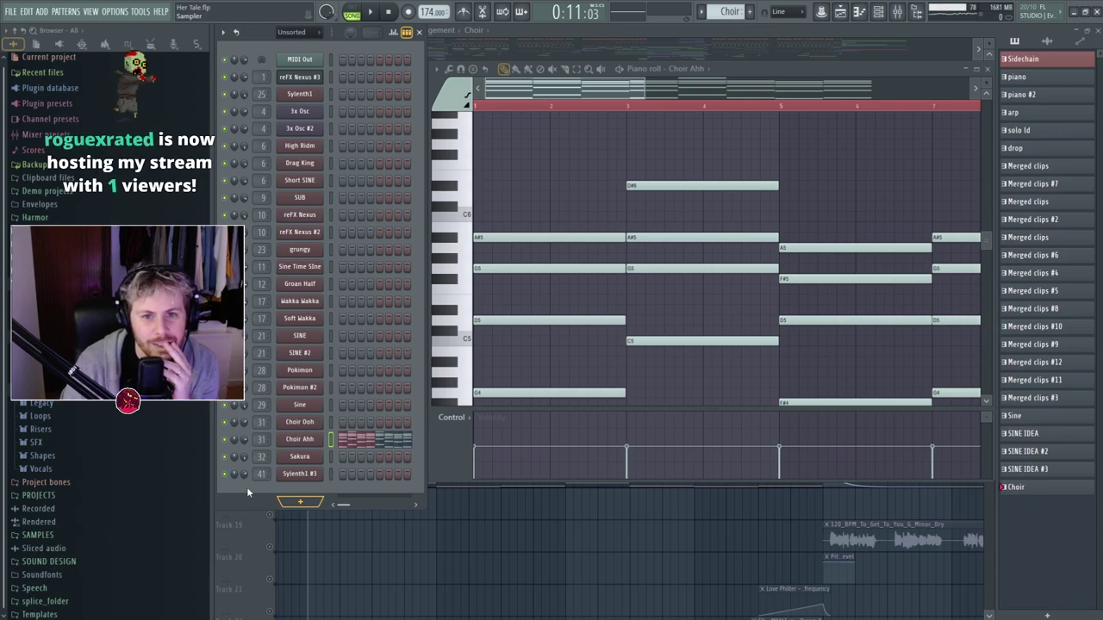
# Add a DirectWave channel, load REMEDY PERC_11 from THE REMEDY KIT VOL 3 as a zone and audition it.
pyautogui.click(333, 422)
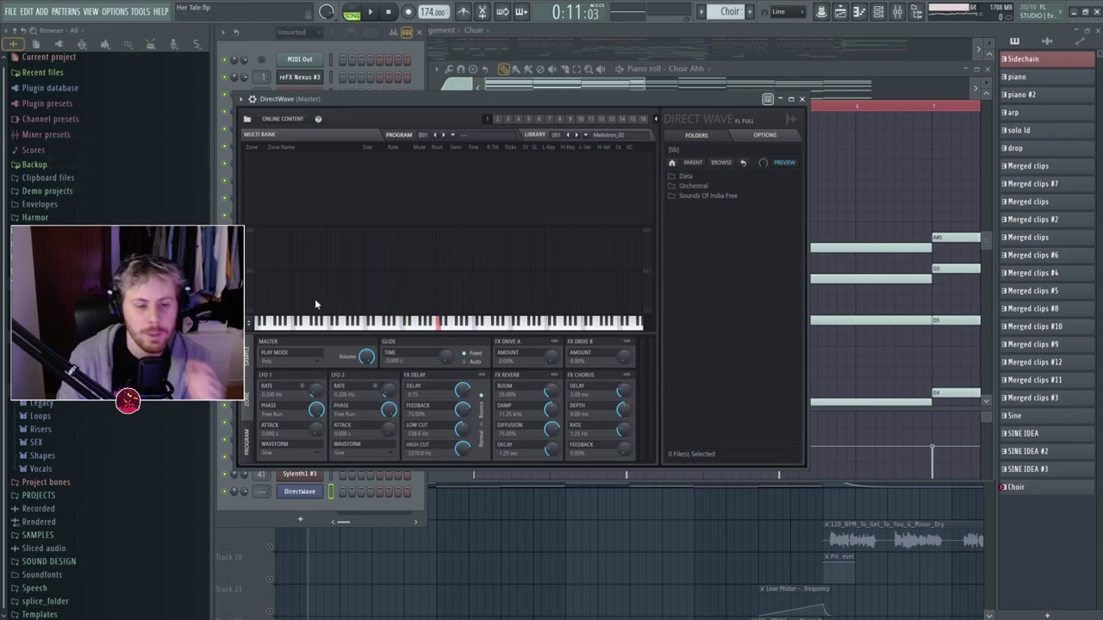
pyautogui.click(127, 44)
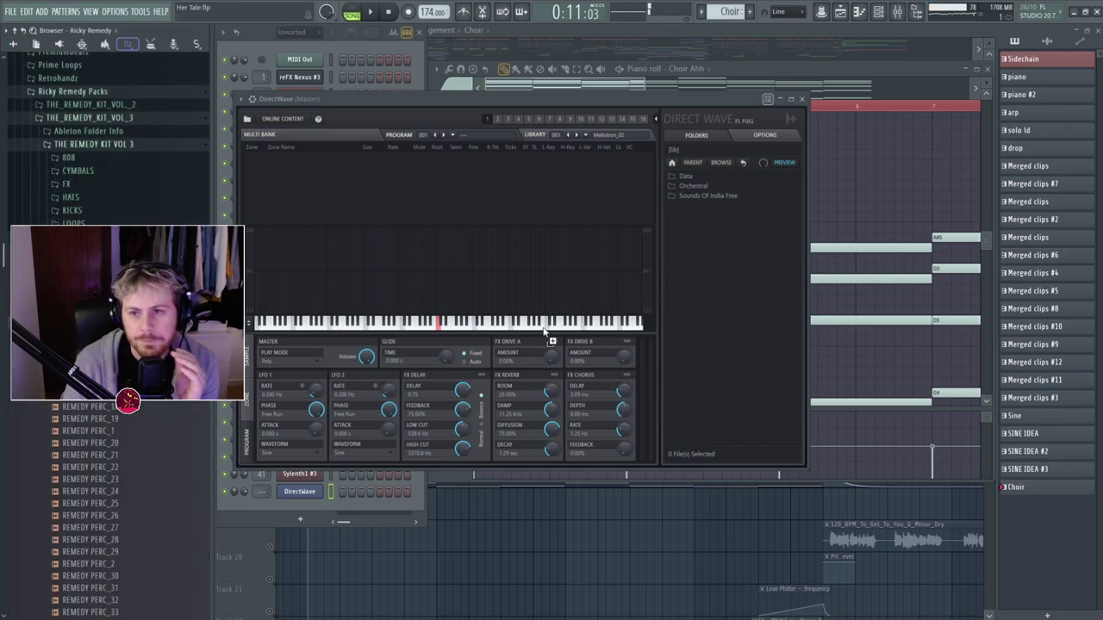
pyautogui.moveTo(702, 310); pyautogui.dragTo(342, 257)
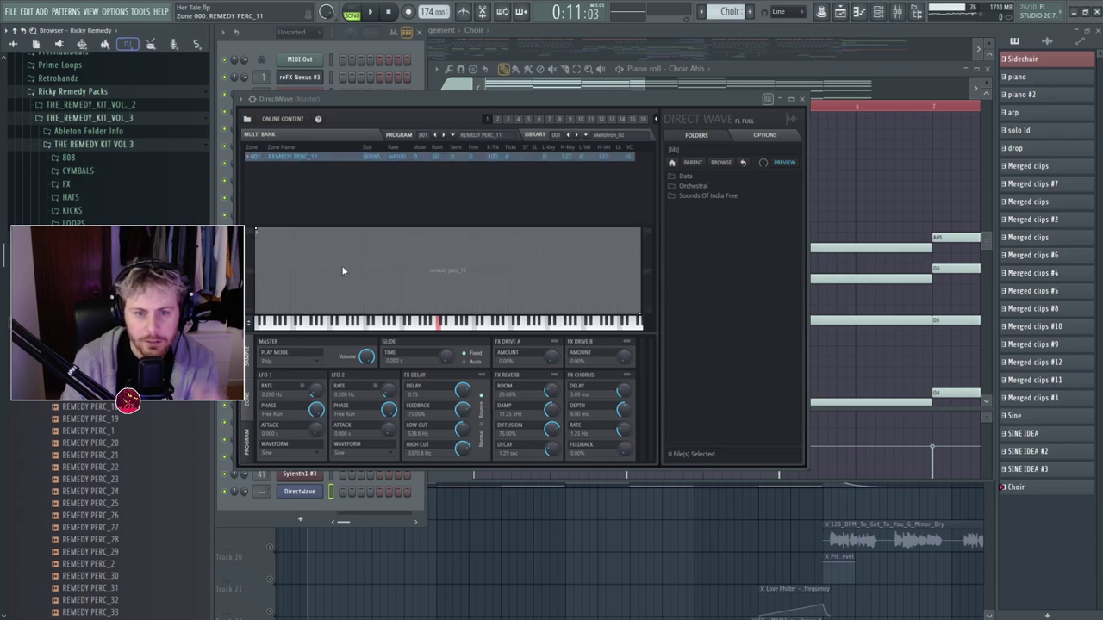
pyautogui.press('q')
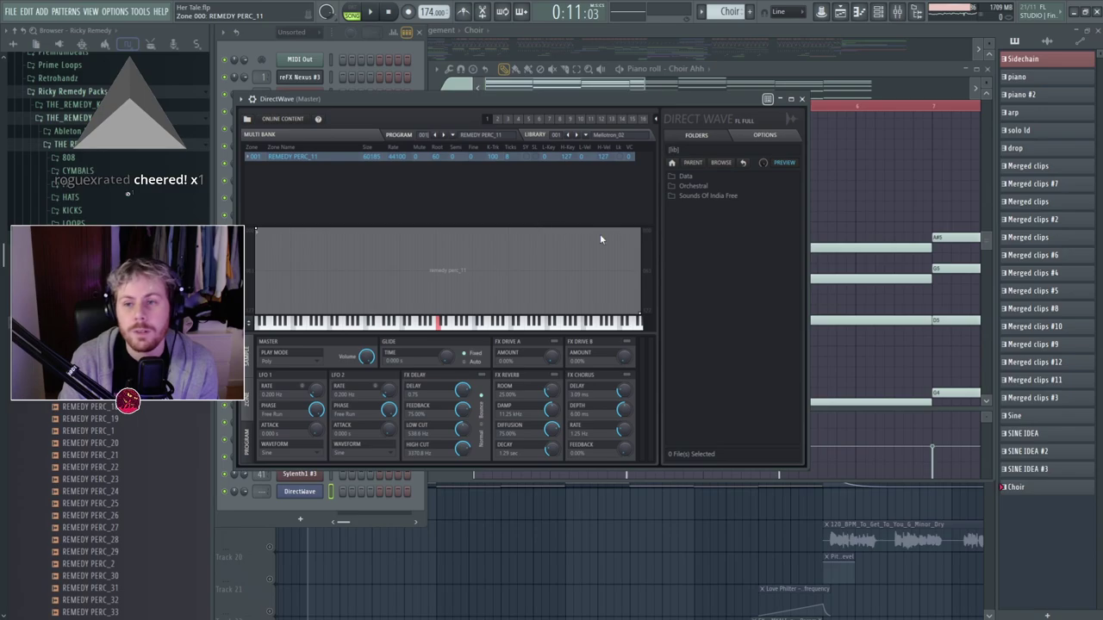
# Load REMEDY HI HAT_7 and REMEDY KICK_7 from the kit's HATS and KICKS folders into DirectWave as additional zones.
pyautogui.click(80, 237)
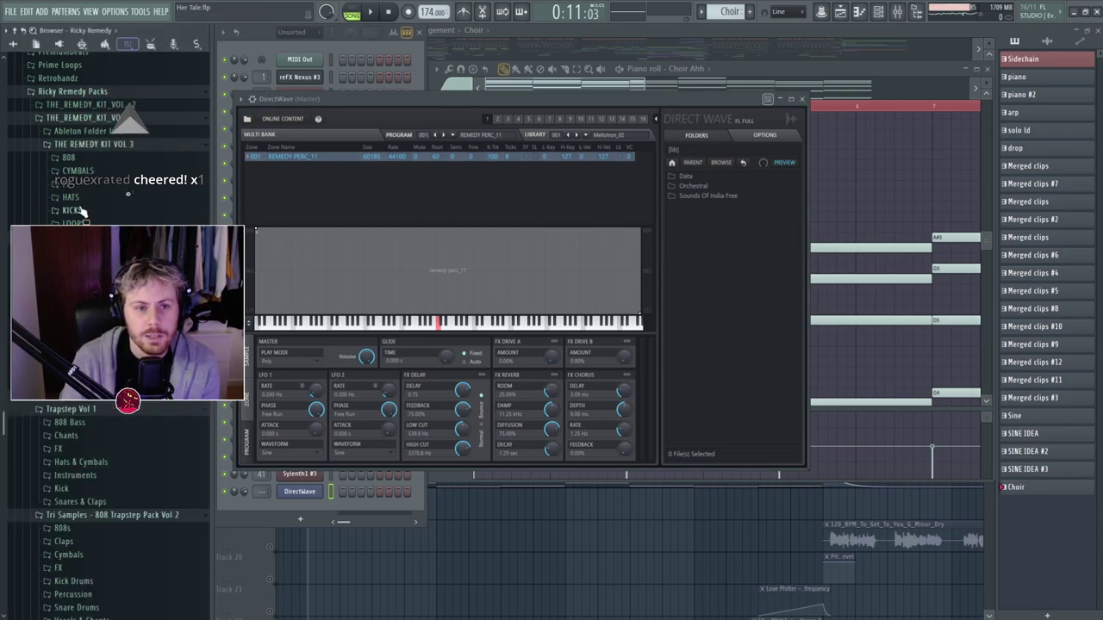
pyautogui.click(73, 198)
pyautogui.moveTo(86, 258); pyautogui.dragTo(301, 191)
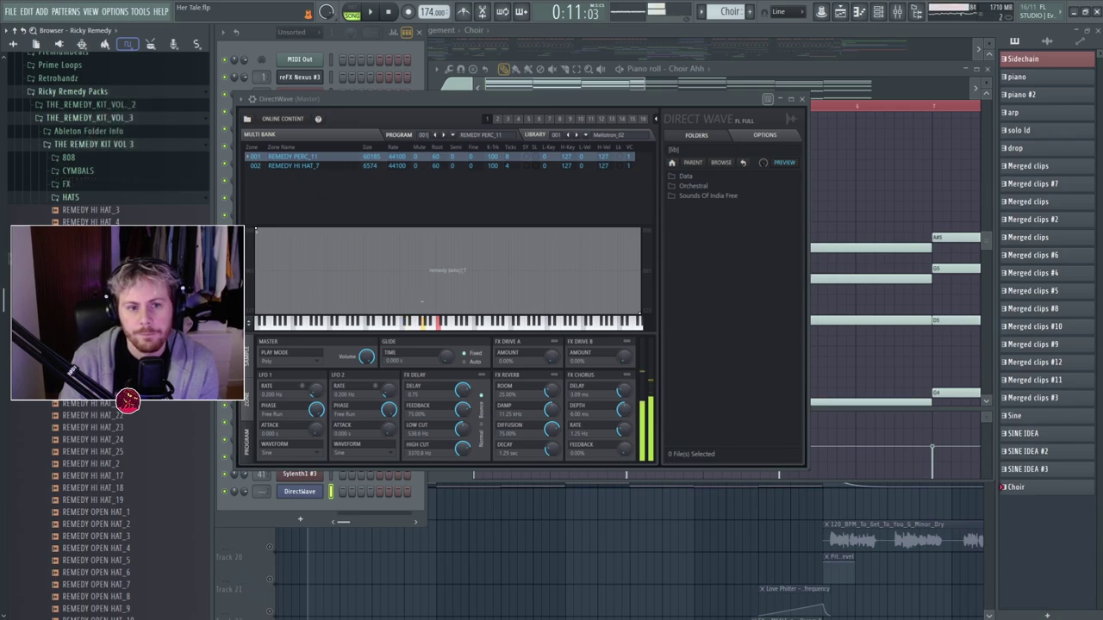
pyautogui.click(74, 199)
pyautogui.click(72, 210)
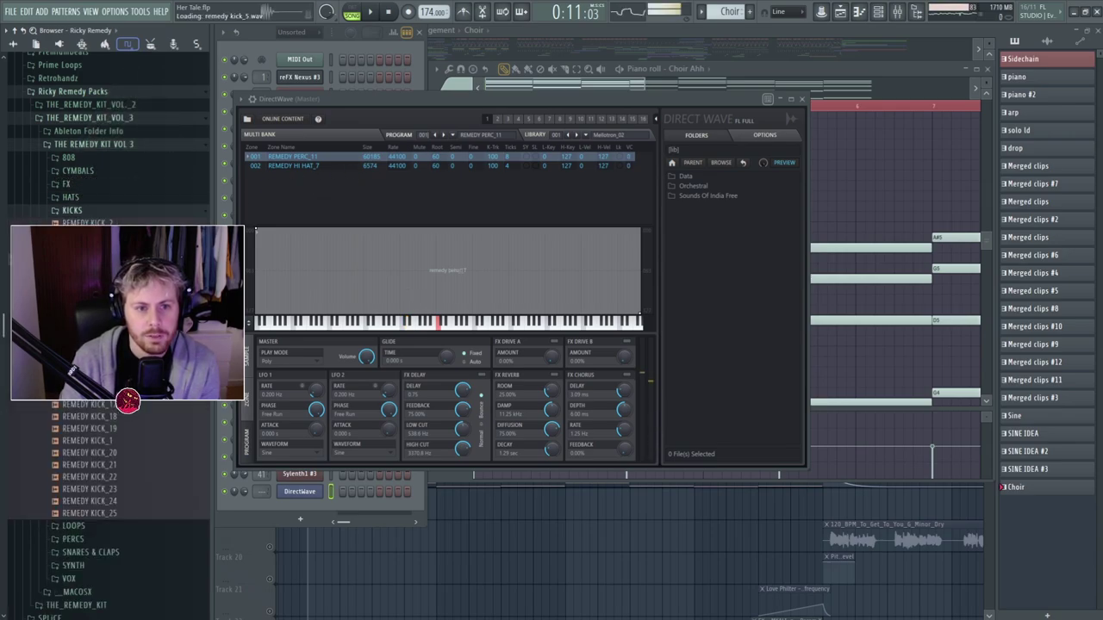
pyautogui.moveTo(330, 190); pyautogui.dragTo(330, 191)
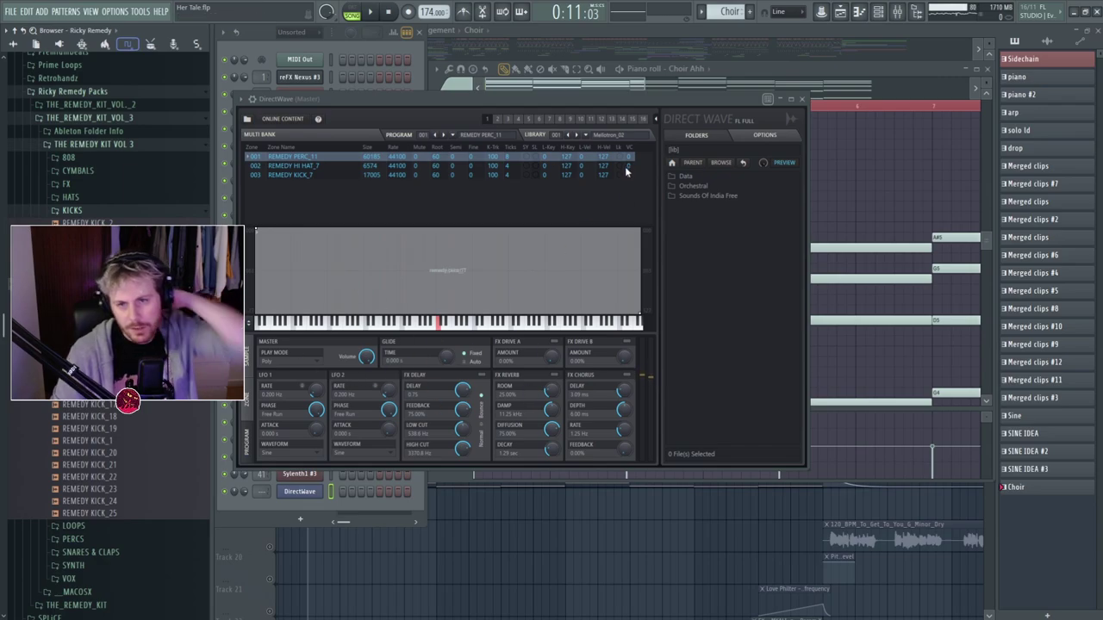
# Delete the added DirectWave channel from the channel rack and close the open windows over the playlist.
pyautogui.click(801, 98)
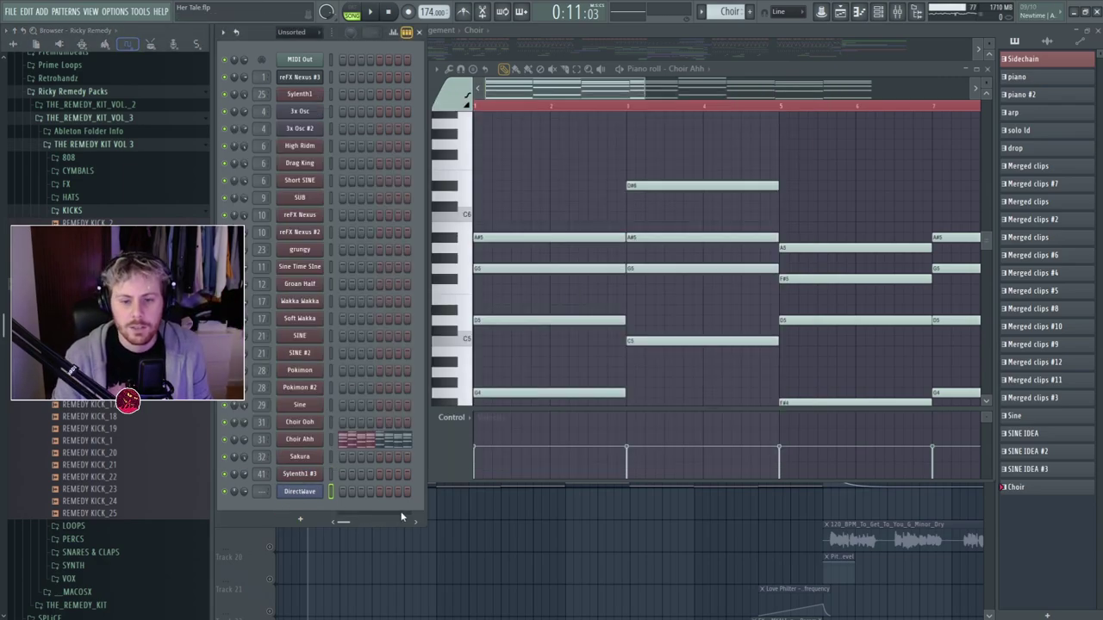
pyautogui.hotkey('alt', 'Delete')
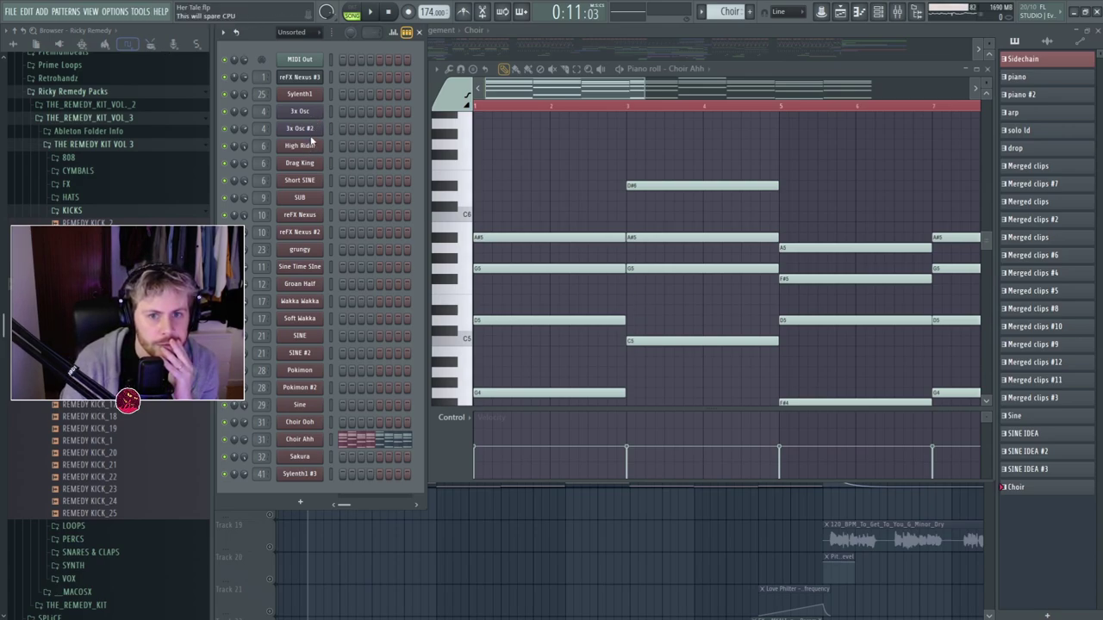
pyautogui.press('F12')
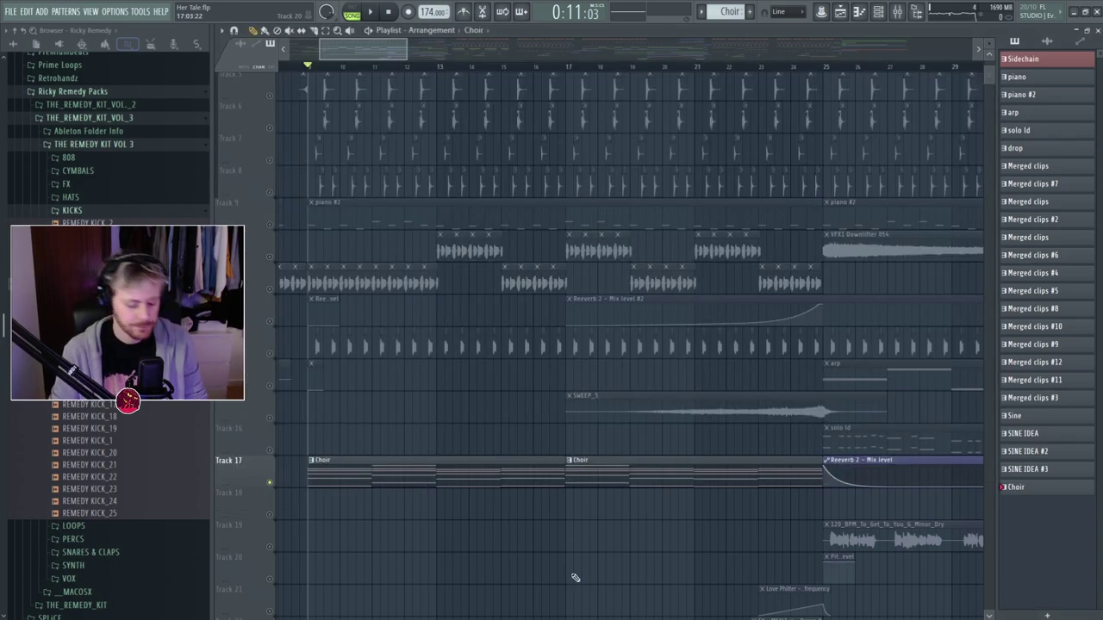
# Remove the solo from Track 17 and look over the arrangement with all tracks enabled.
pyautogui.click(270, 226)
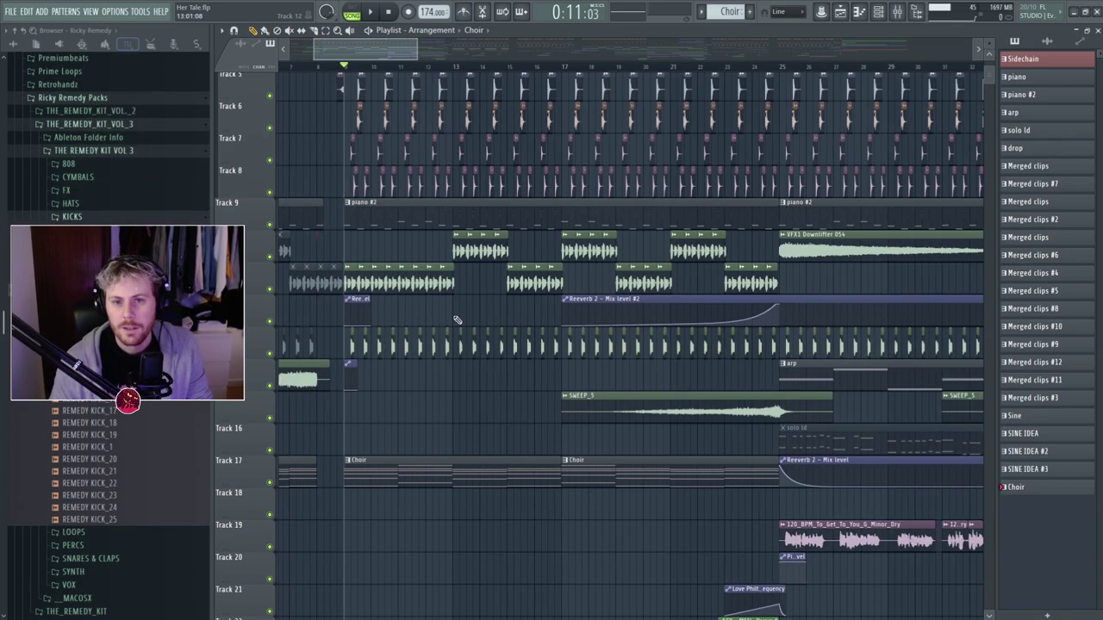
pyautogui.scroll(-6, 410, 57)
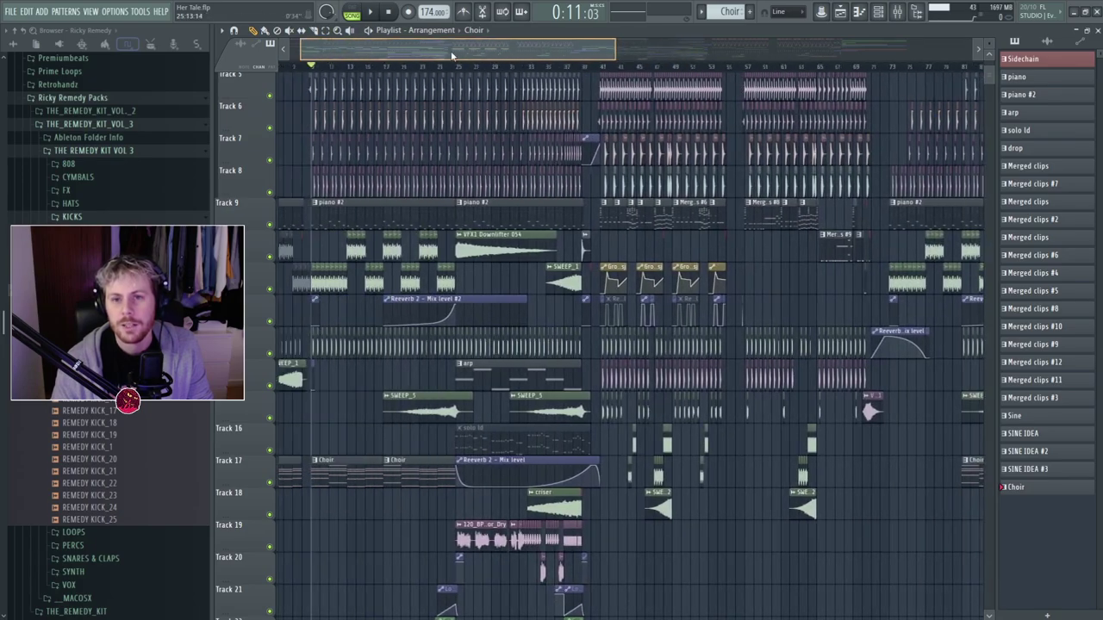
pyautogui.scroll(3, 285, 408)
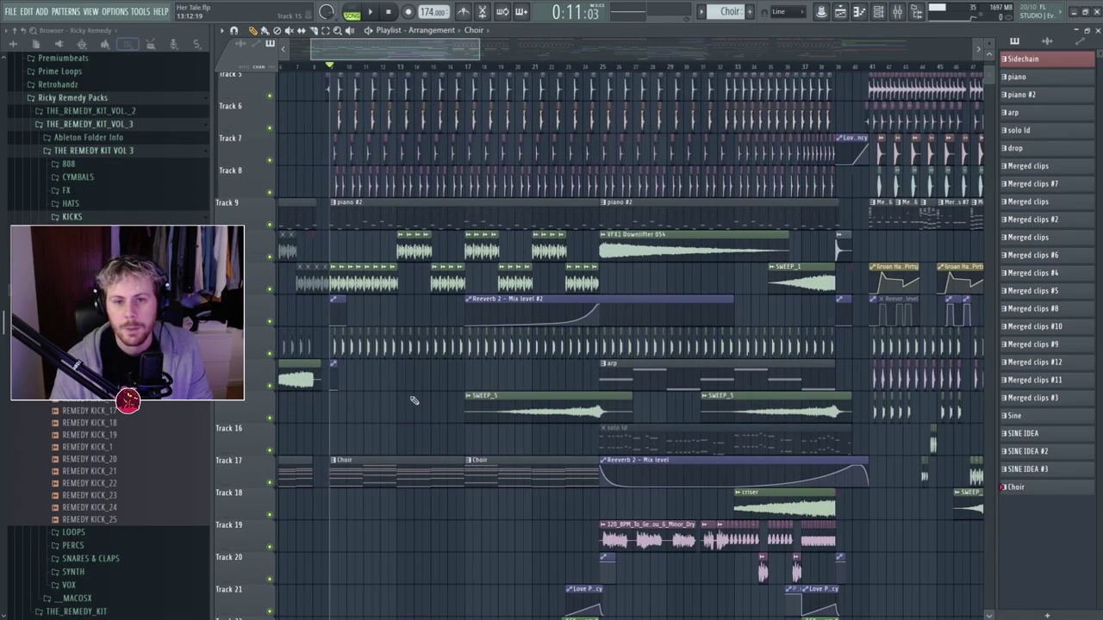
pyautogui.scroll(-3, 416, 405)
pyautogui.scroll(-5, 471, 411)
pyautogui.scroll(8, 470, 411)
pyautogui.scroll(3, 435, 417)
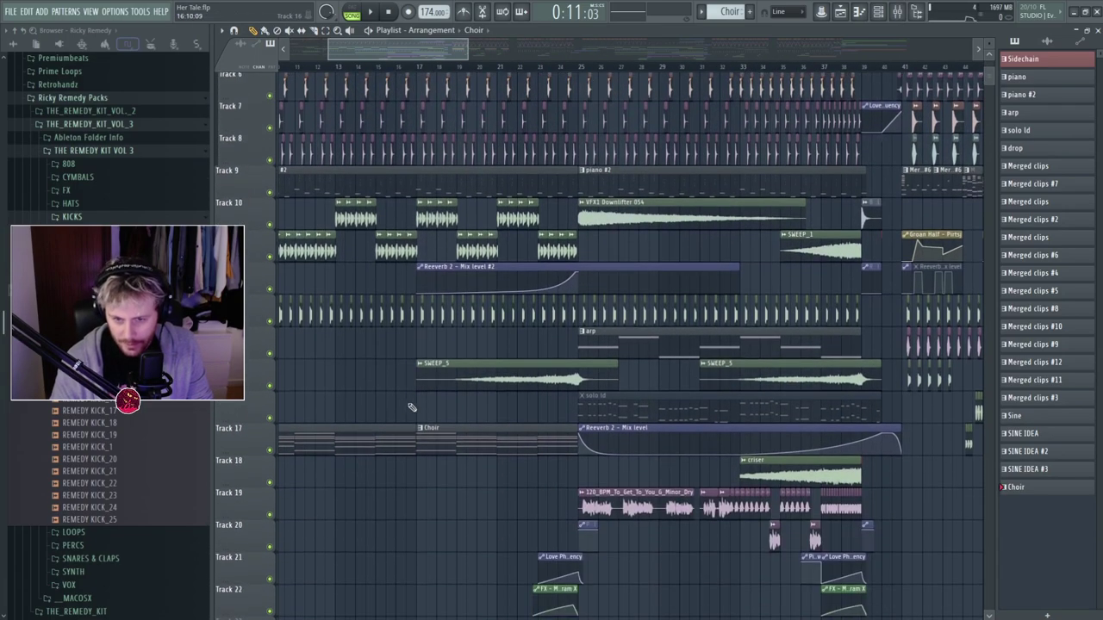
# Solo Track 17, play the choir from bar 9, and examine the Choir pattern's chord notes in the piano roll.
pyautogui.doubleClick(266, 452)
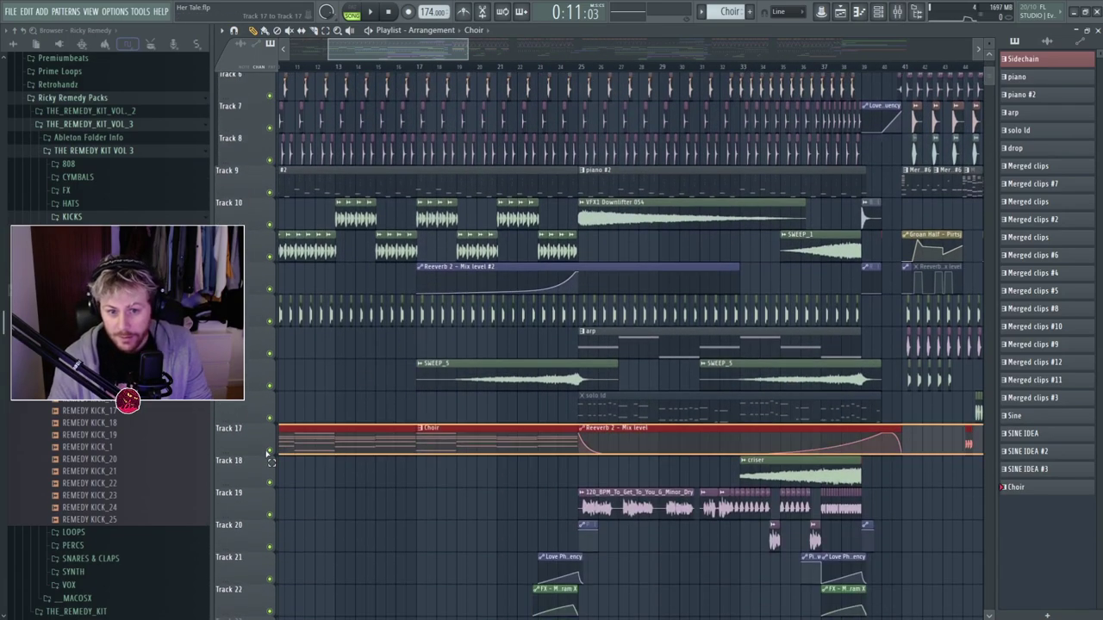
pyautogui.click(417, 79)
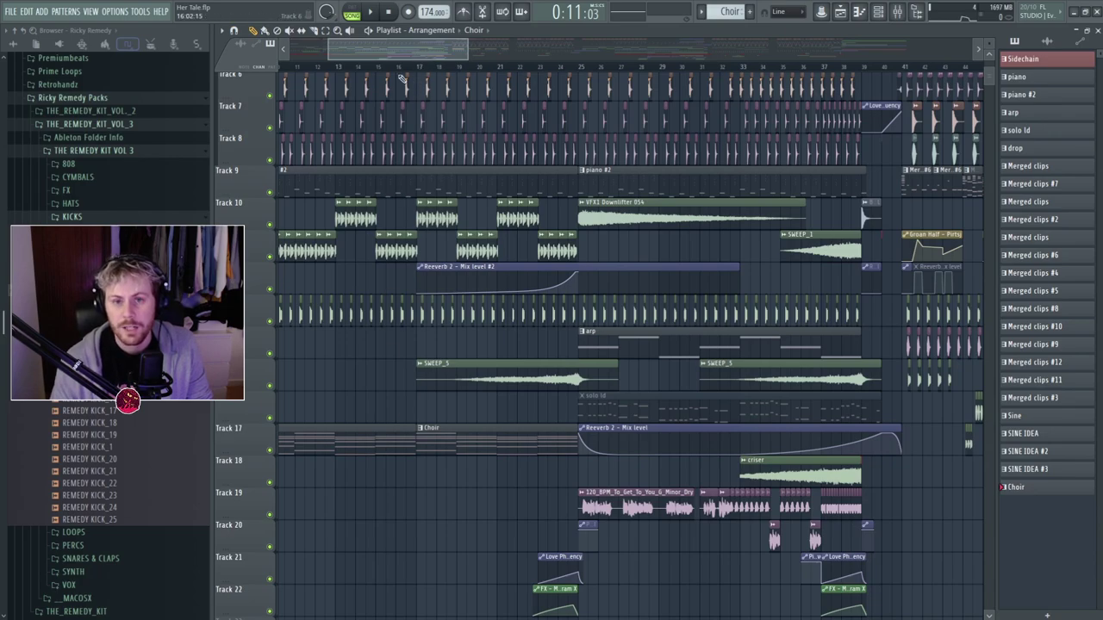
pyautogui.press('space')
pyautogui.rightClick(270, 450)
pyautogui.scroll(-1, 534, 389)
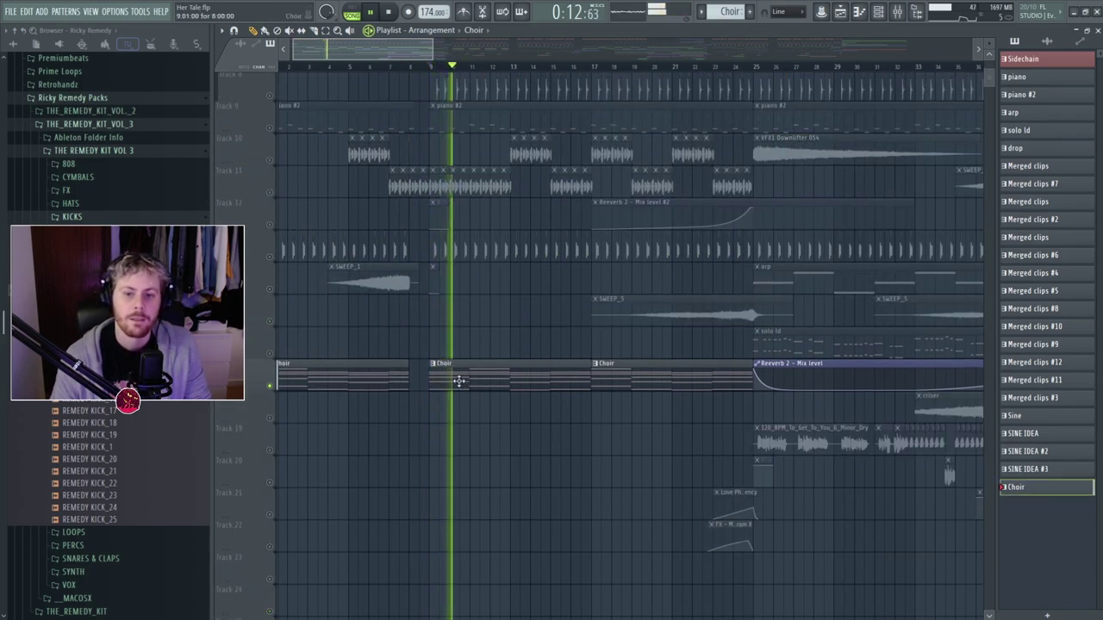
pyautogui.doubleClick(459, 382)
pyautogui.press('space')
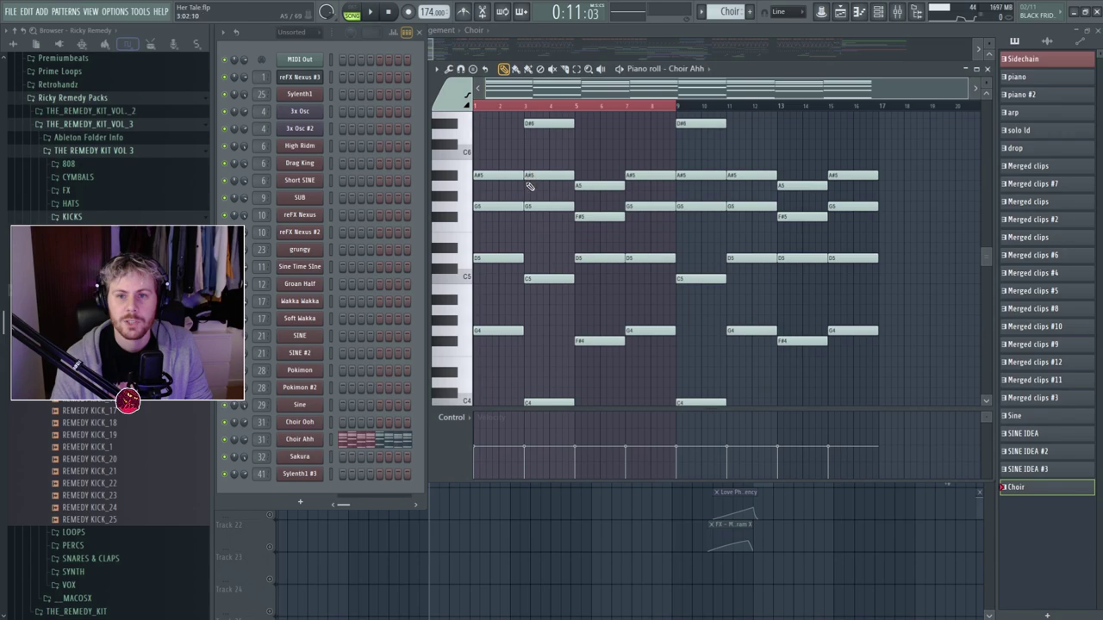
pyautogui.moveTo(760, 407); pyautogui.dragTo(760, 431)
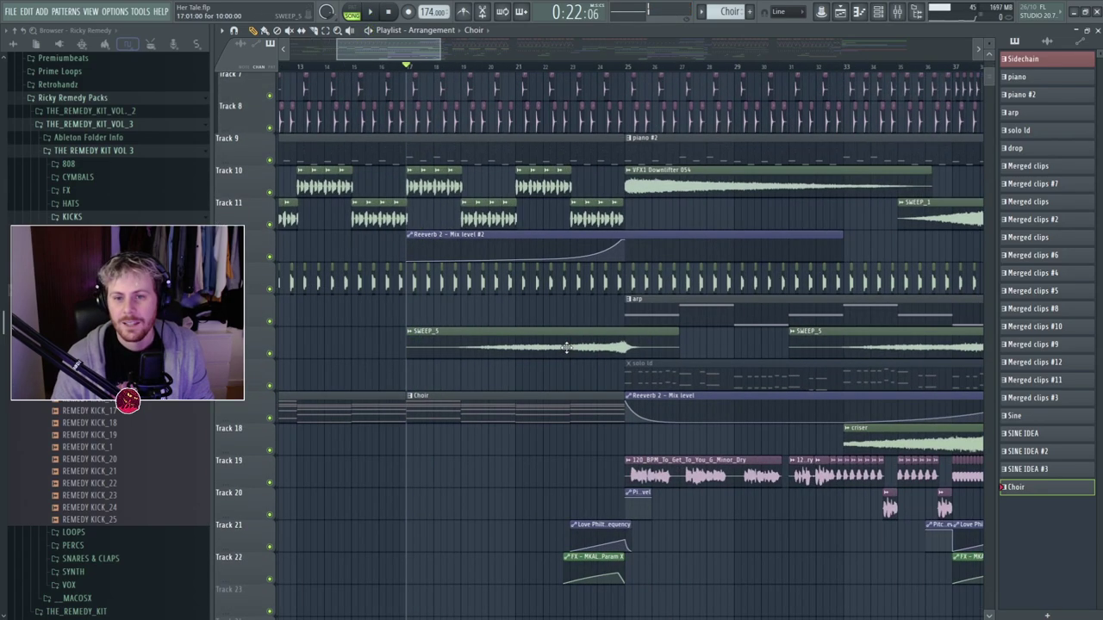
# Check the sample settings of the SWEEP_5 clip and its SWEEPS folder in the Spag Heddy Sample Pack, and close the settings.
pyautogui.doubleClick(566, 346)
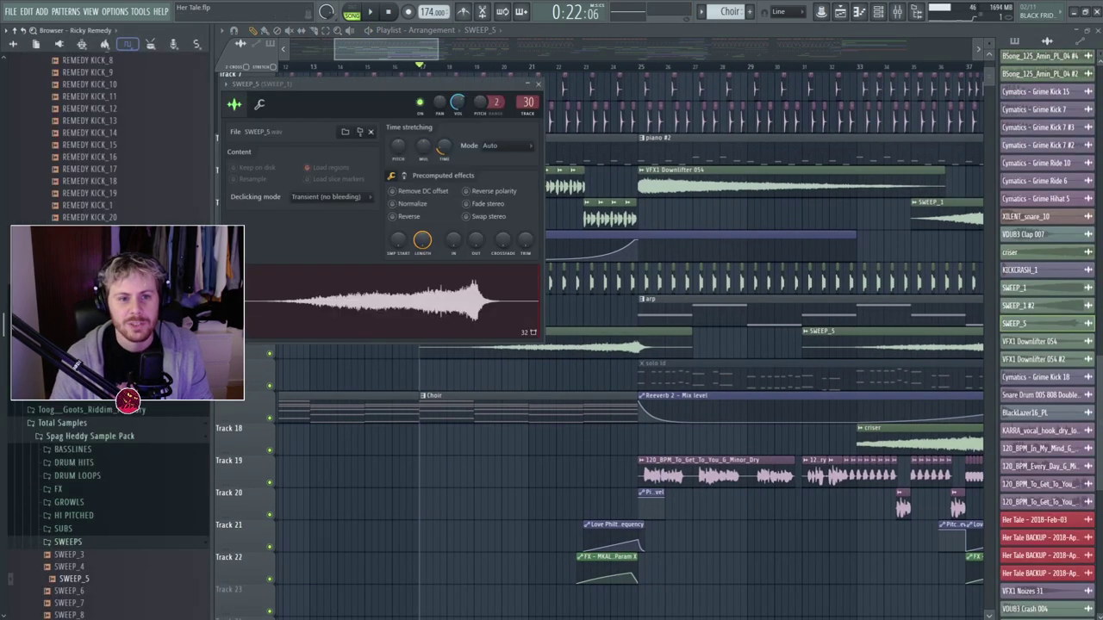
pyautogui.scroll(-5, 127, 399)
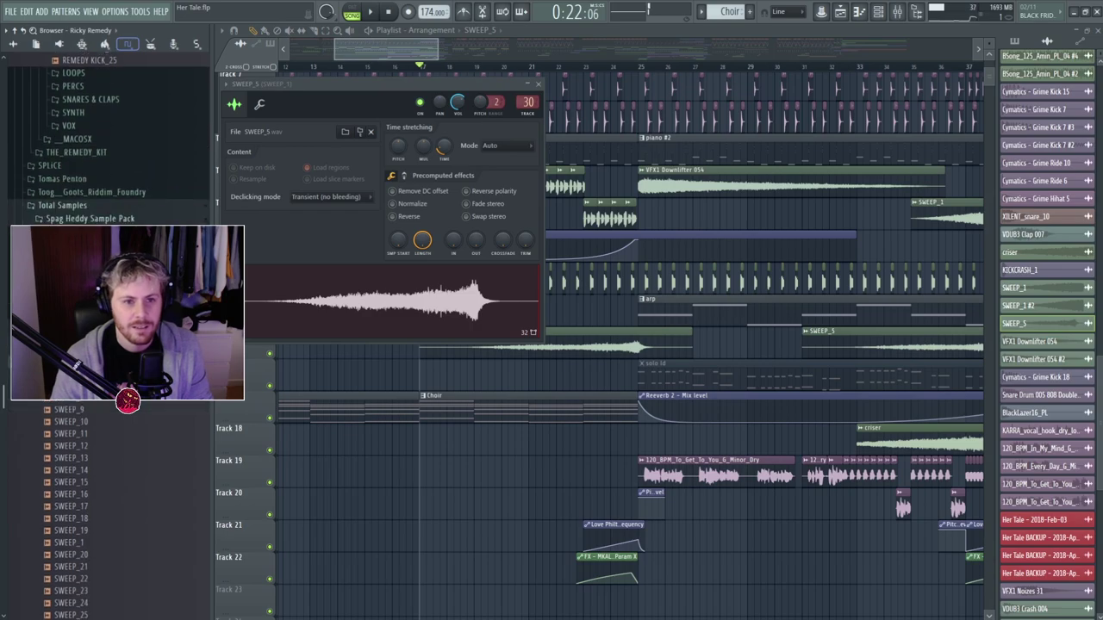
pyautogui.scroll(-2, 127, 327)
pyautogui.press('space')
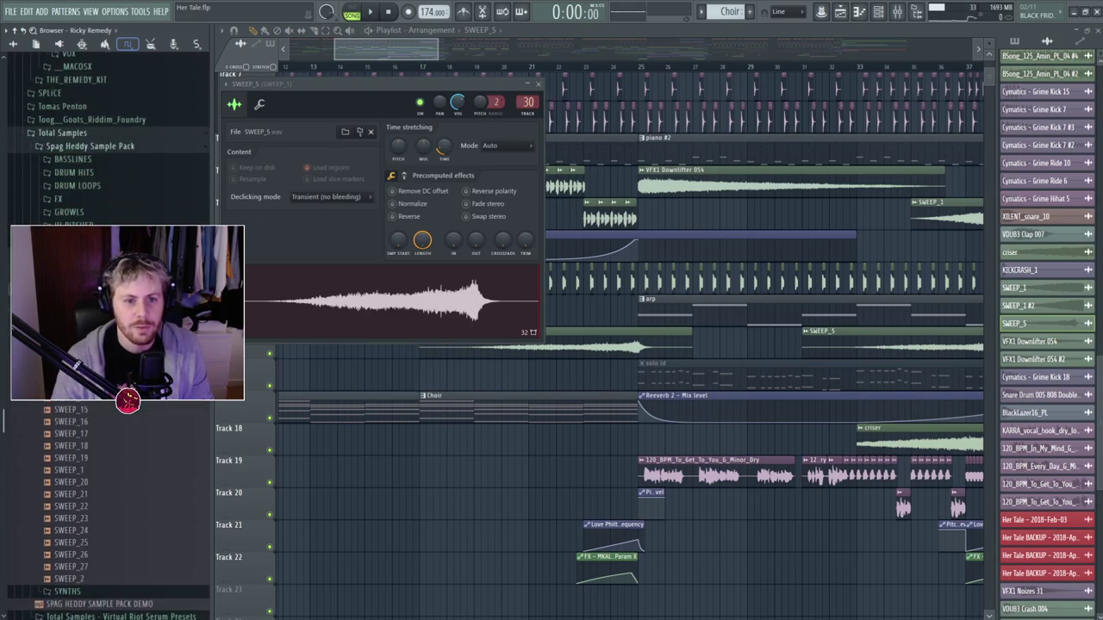
pyautogui.press('Escape')
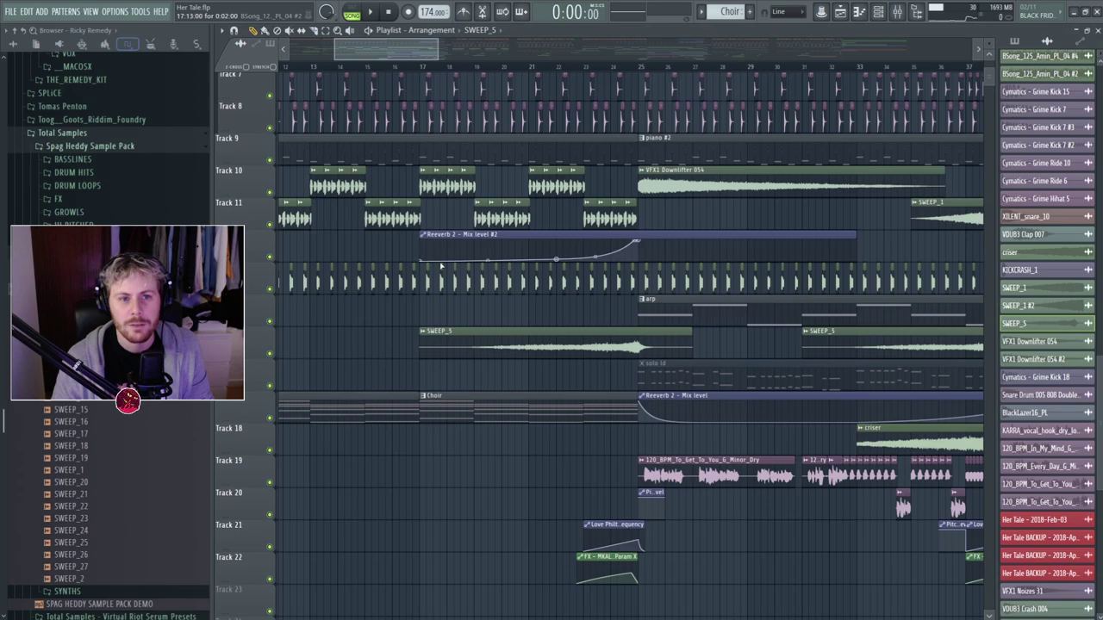
# Play the full arrangement from bar 17, jump ahead to about bar 21, and stop playback.
pyautogui.press('space')
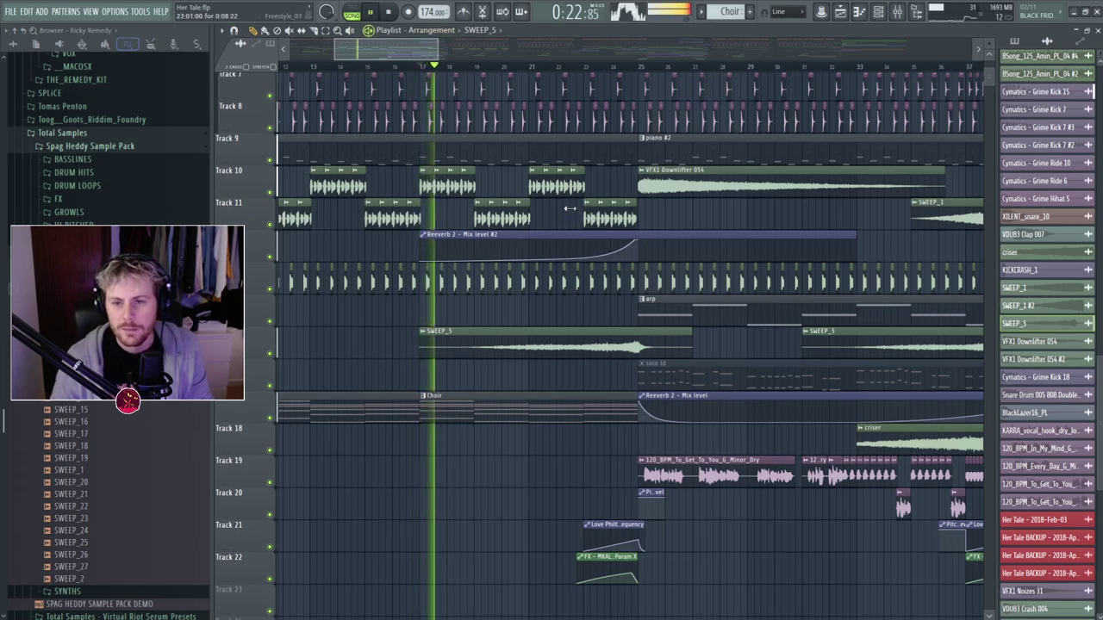
pyautogui.click(549, 66)
pyautogui.moveTo(423, 54); pyautogui.dragTo(429, 53)
pyautogui.press('space')
pyautogui.scroll(-3, 642, 209)
pyautogui.scroll(3, 366, 287)
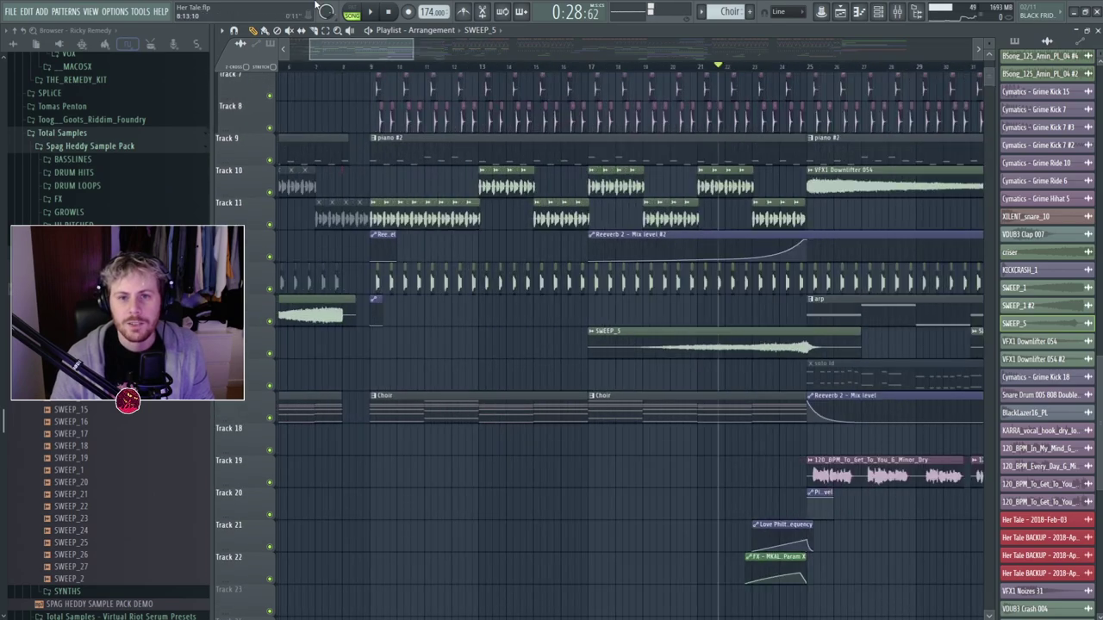
pyautogui.click(390, 12)
# Look over the arrangement around bar 9 and check the sample settings of the first unmuted BSong_125_Amin_PL_04 clip on Track 13.
pyautogui.scroll(5, 488, 284)
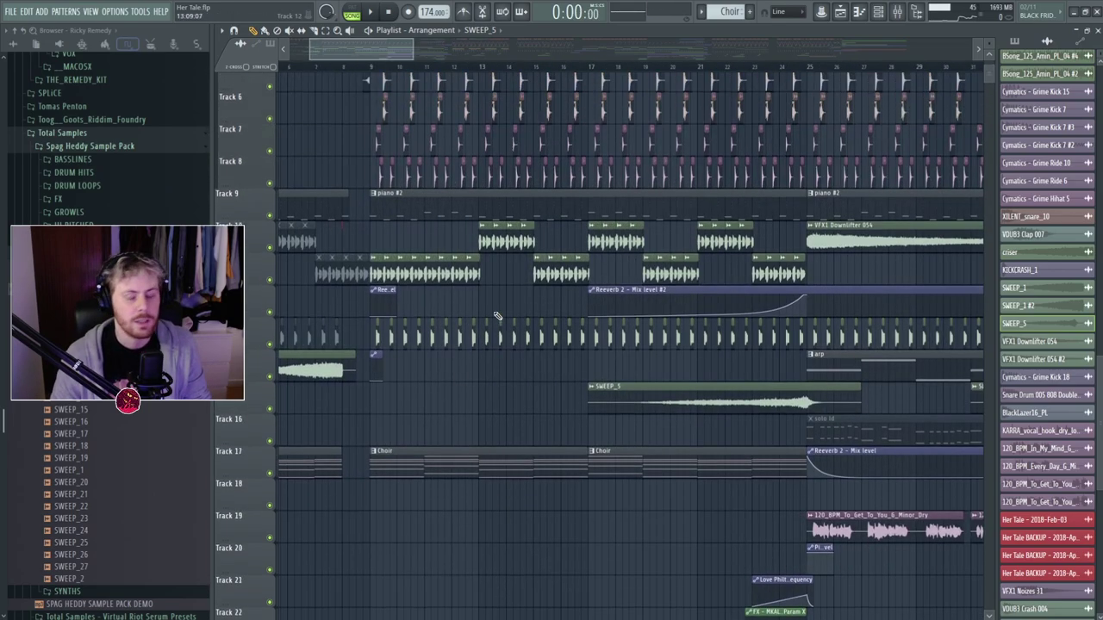
pyautogui.scroll(3, 412, 345)
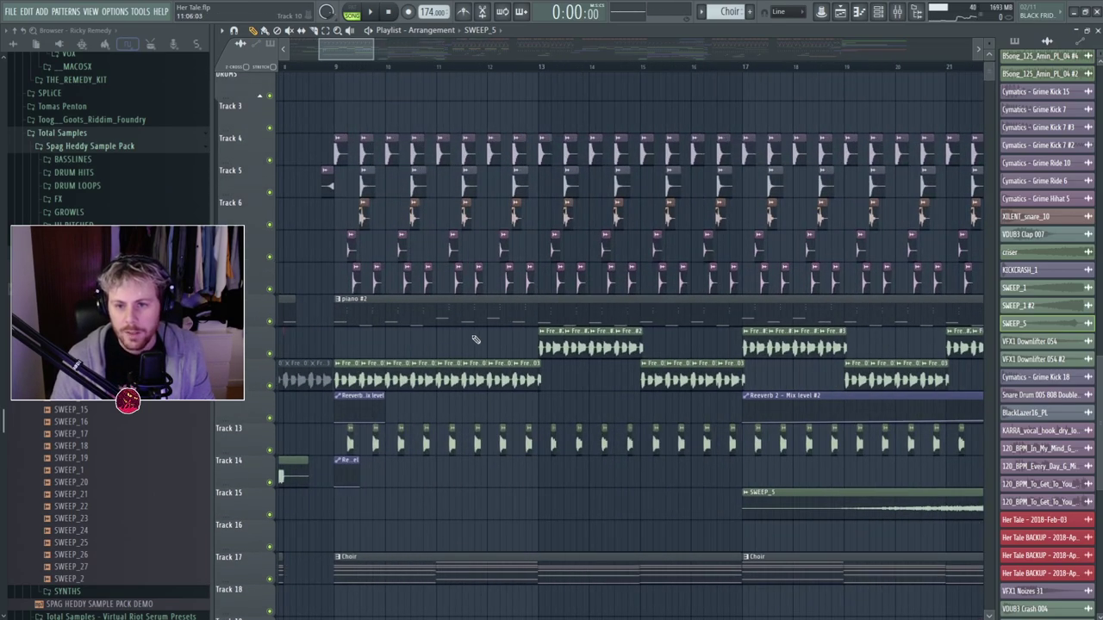
pyautogui.scroll(-2, 517, 349)
pyautogui.scroll(-2, 585, 323)
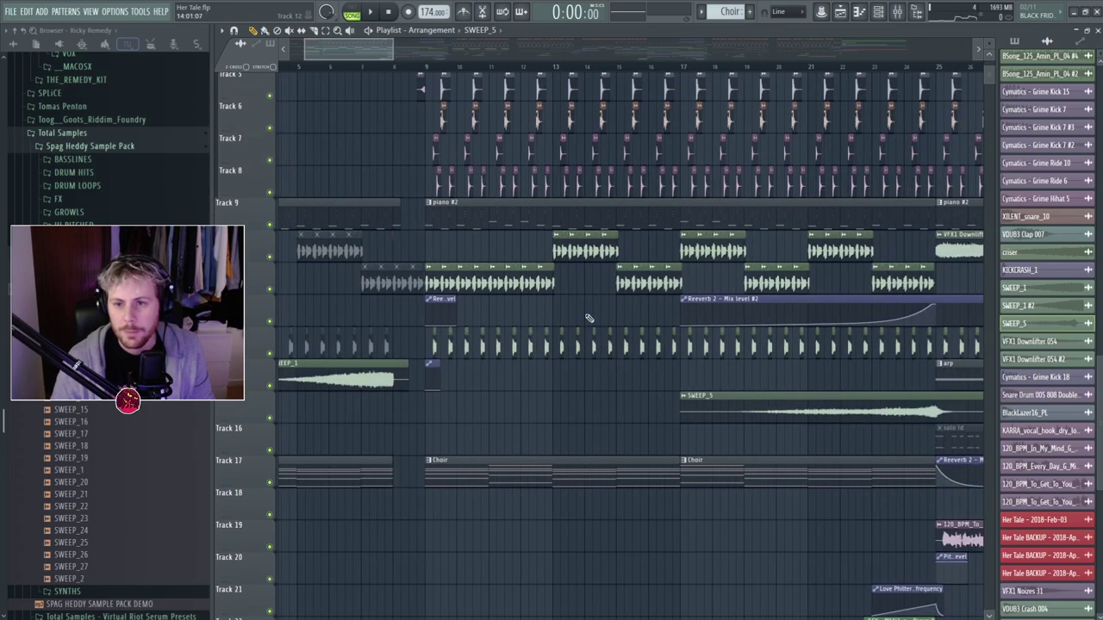
pyautogui.moveTo(361, 53); pyautogui.dragTo(380, 54)
pyautogui.scroll(-2, 458, 421)
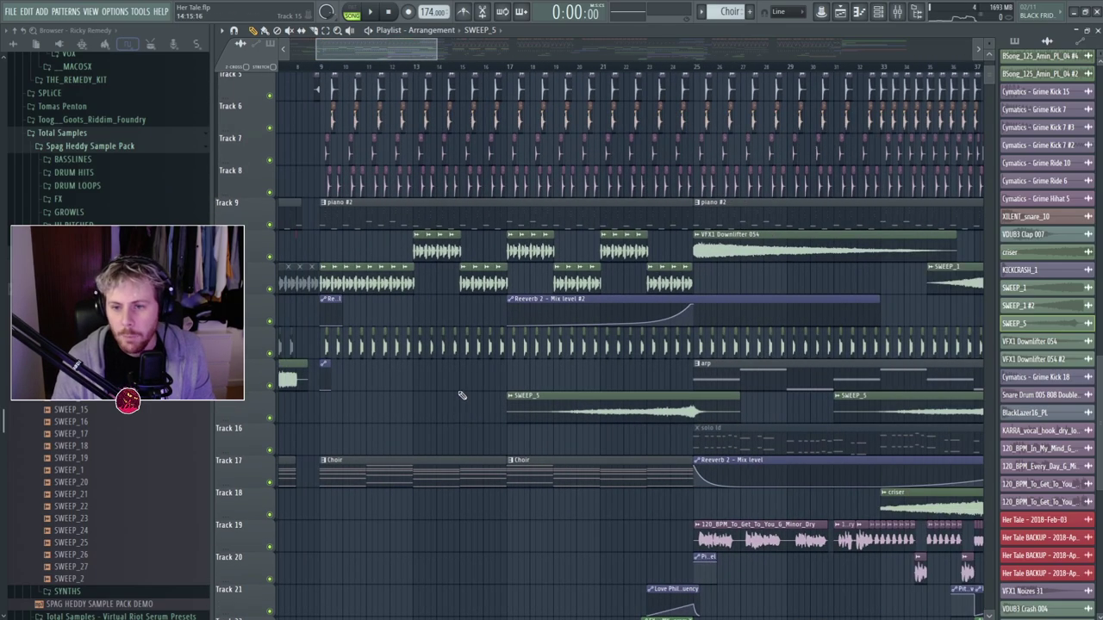
pyautogui.scroll(5, 327, 353)
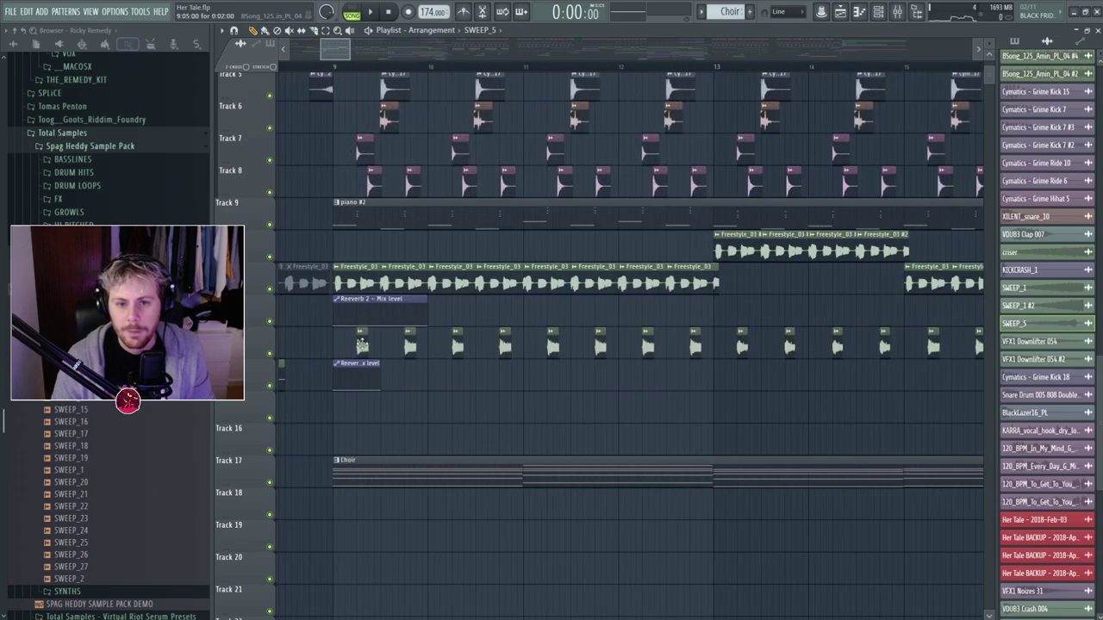
pyautogui.doubleClick(362, 346)
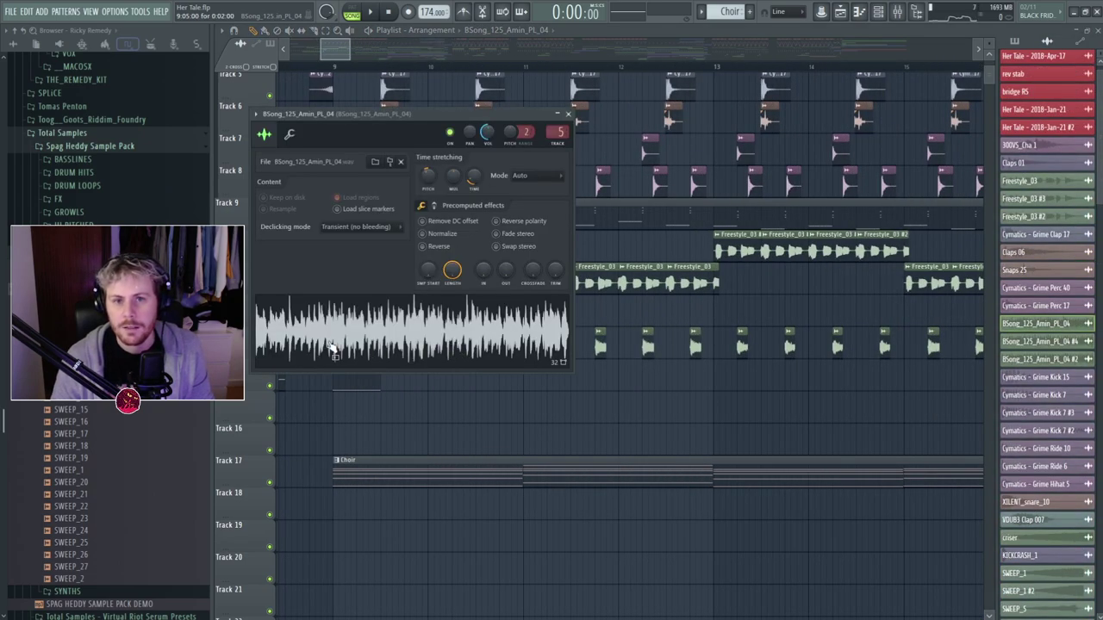
pyautogui.press('Escape')
# Solo Track 13, play its vocal chops briefly from bar 9, and remove the solo.
pyautogui.rightClick(270, 354)
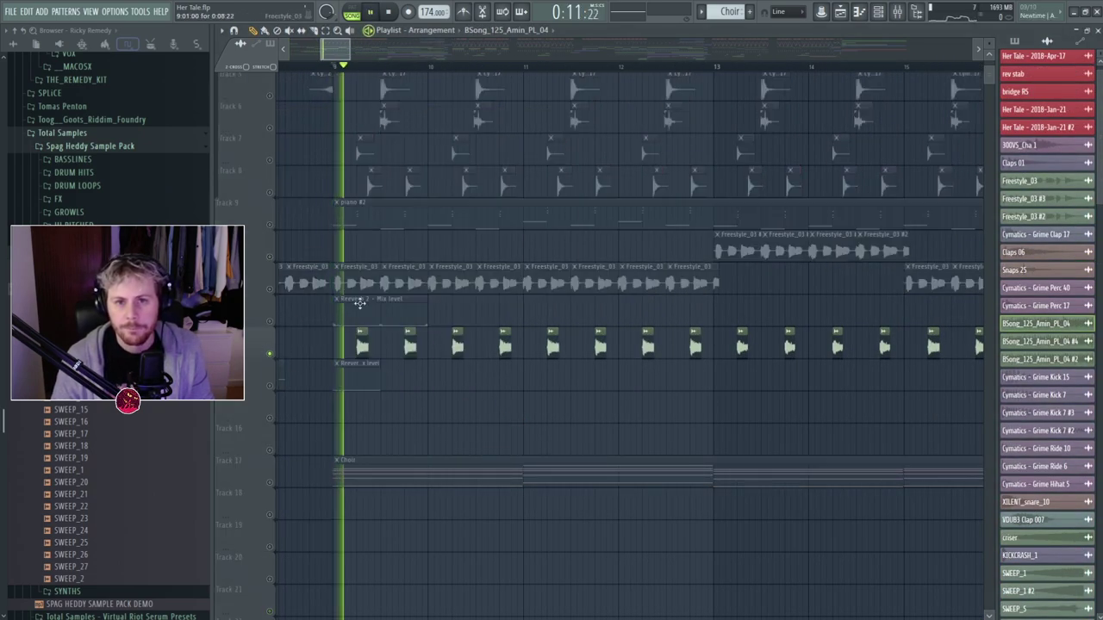
pyautogui.press('space')
pyautogui.rightClick(271, 355)
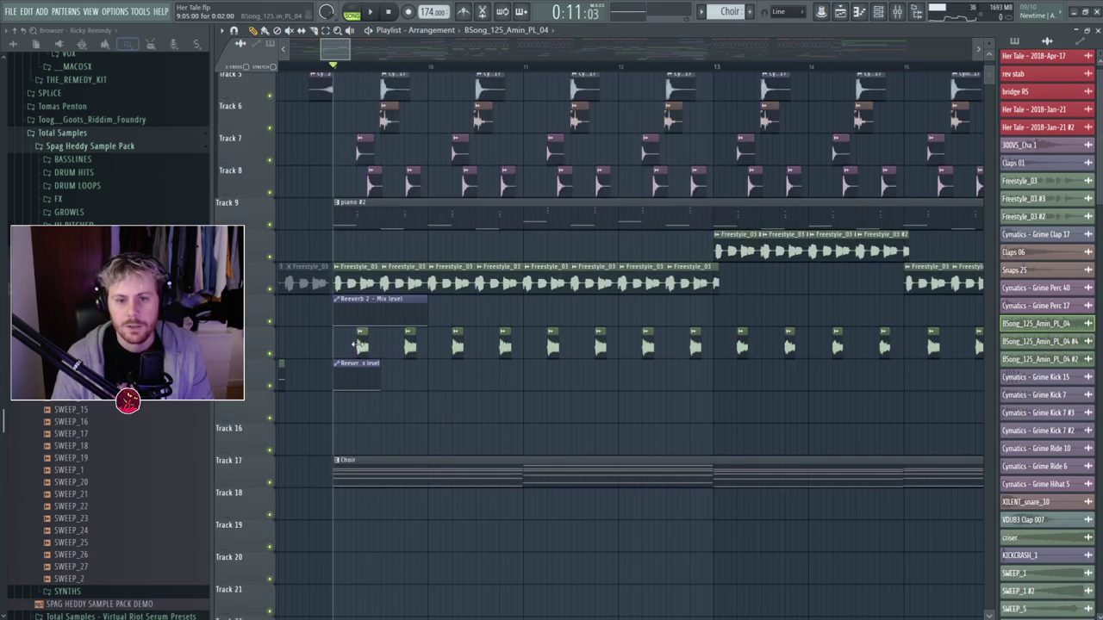
# Preview the full BSong_125_Amin_PL_04 sample, examine the effects and EQ on its mixer track, and stop the playback.
pyautogui.doubleClick(355, 345)
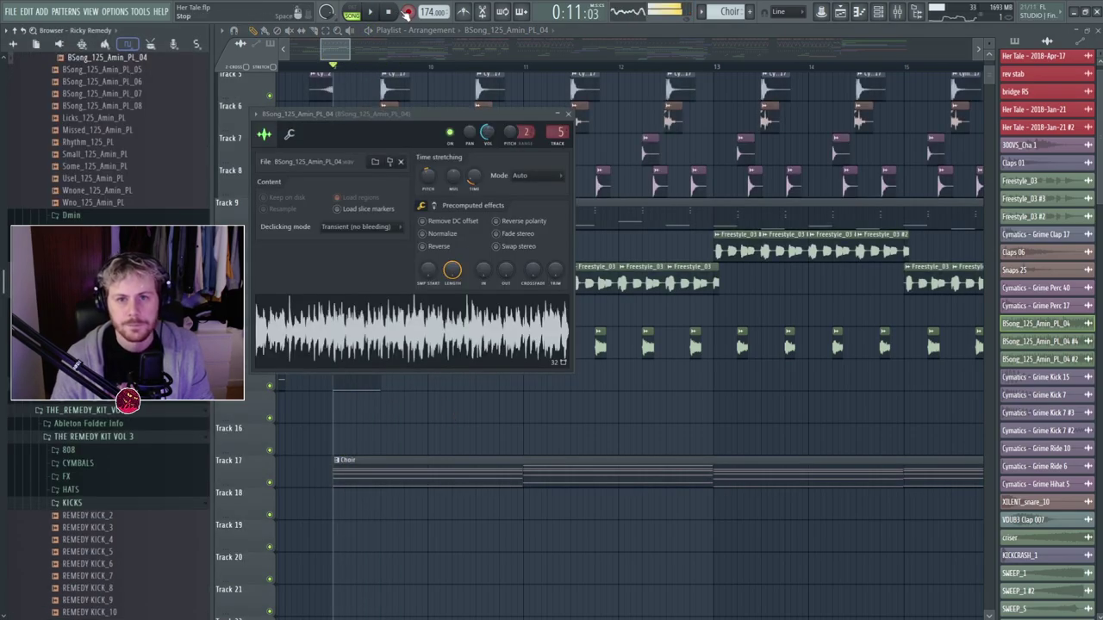
pyautogui.click(390, 13)
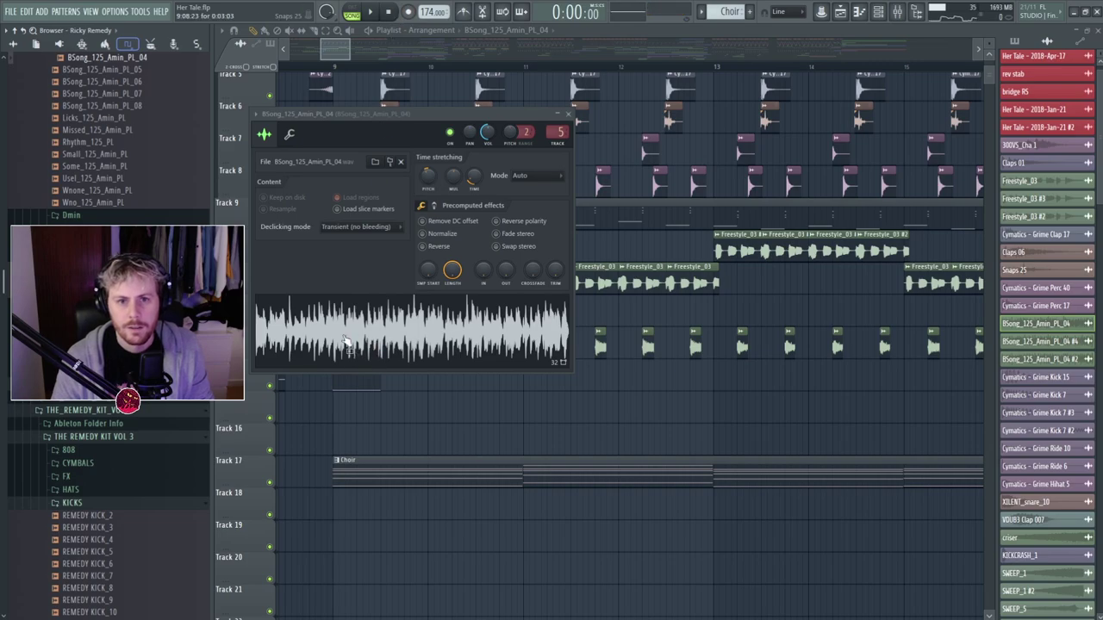
pyautogui.click(369, 345)
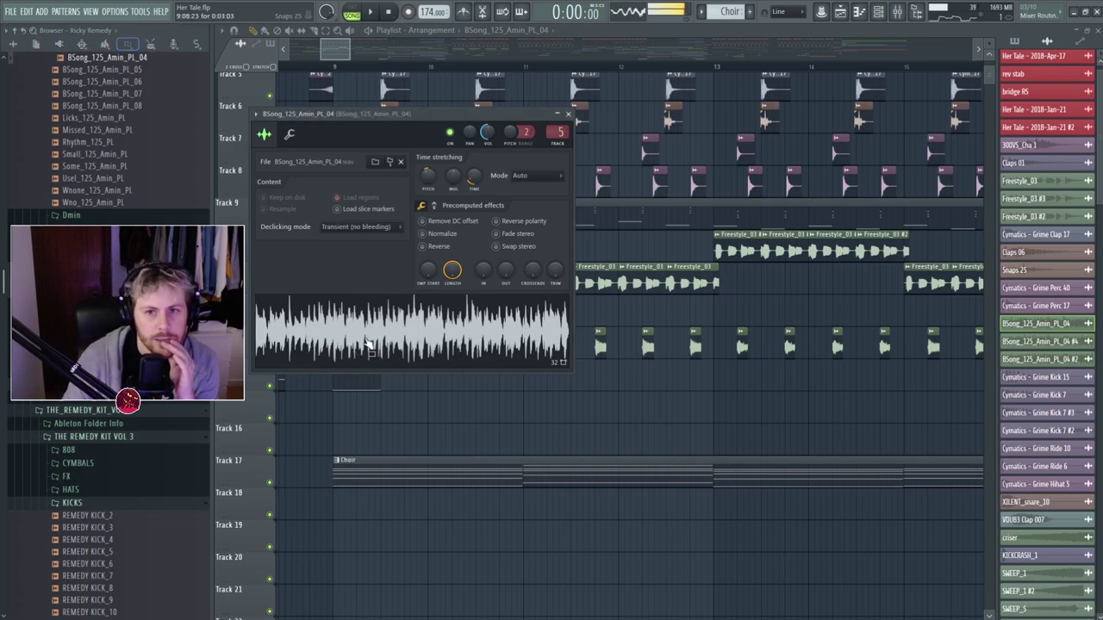
pyautogui.press('F9')
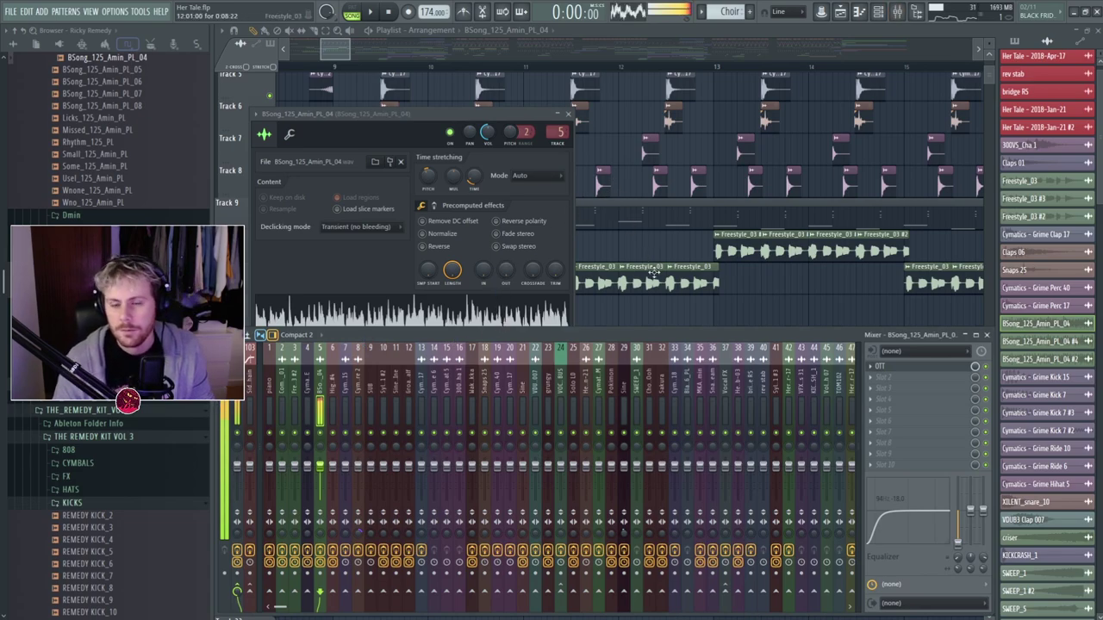
pyautogui.rightClick(791, 314)
pyautogui.press('space')
pyautogui.click(390, 12)
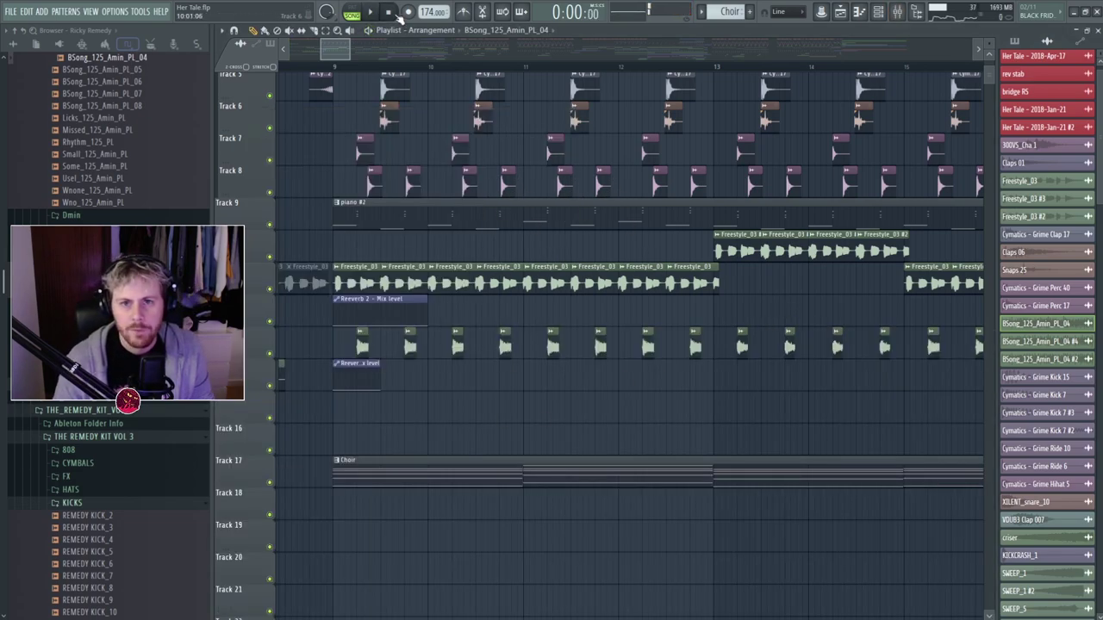
# Set the playhead to bar 9 and bring up the BSong_125_Amin_PL_04 clip's sample settings together with its mixer track.
pyautogui.keyDown('ctrl'); pyautogui.scroll(-2, 513, 369); pyautogui.keyUp('ctrl')
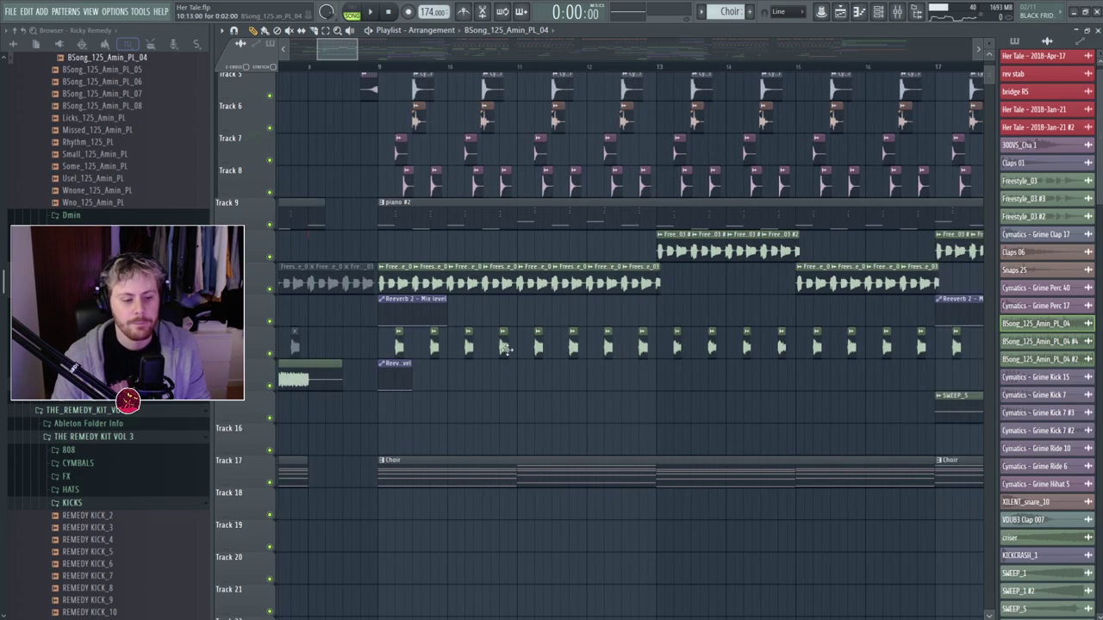
pyautogui.click(370, 65)
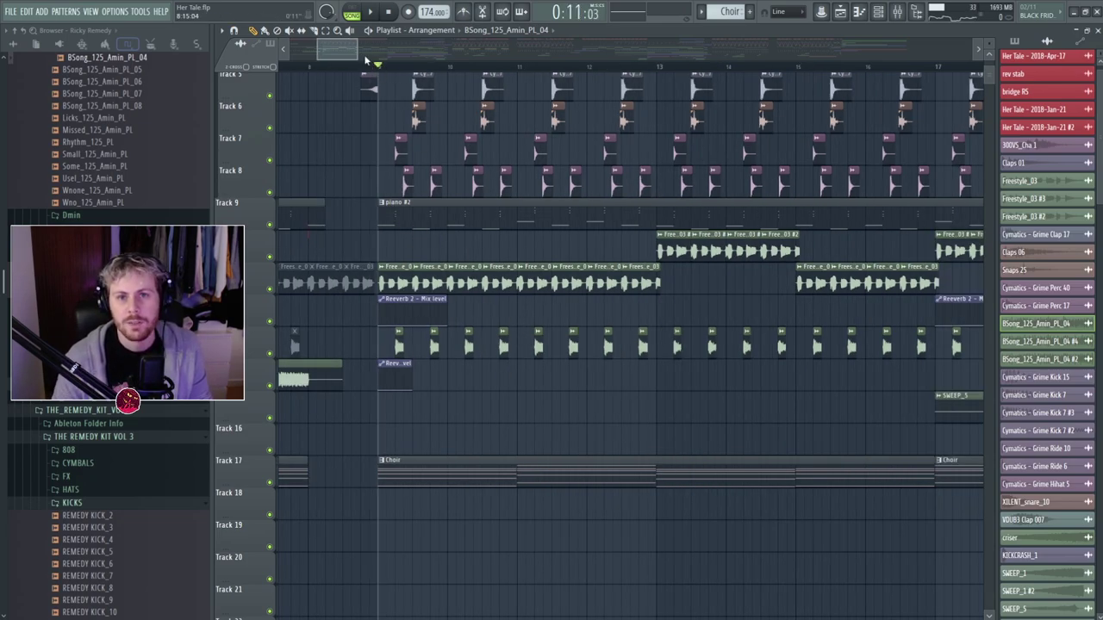
pyautogui.keyDown('ctrl'); pyautogui.scroll(2, 409, 361); pyautogui.keyUp('ctrl')
pyautogui.doubleClick(403, 349)
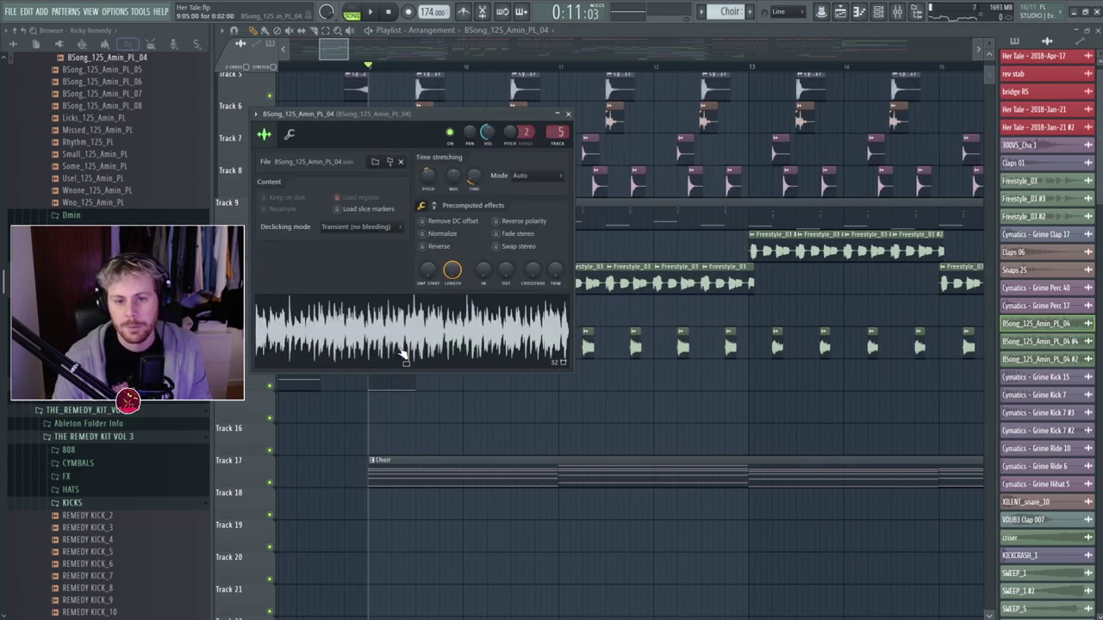
pyautogui.press('F9')
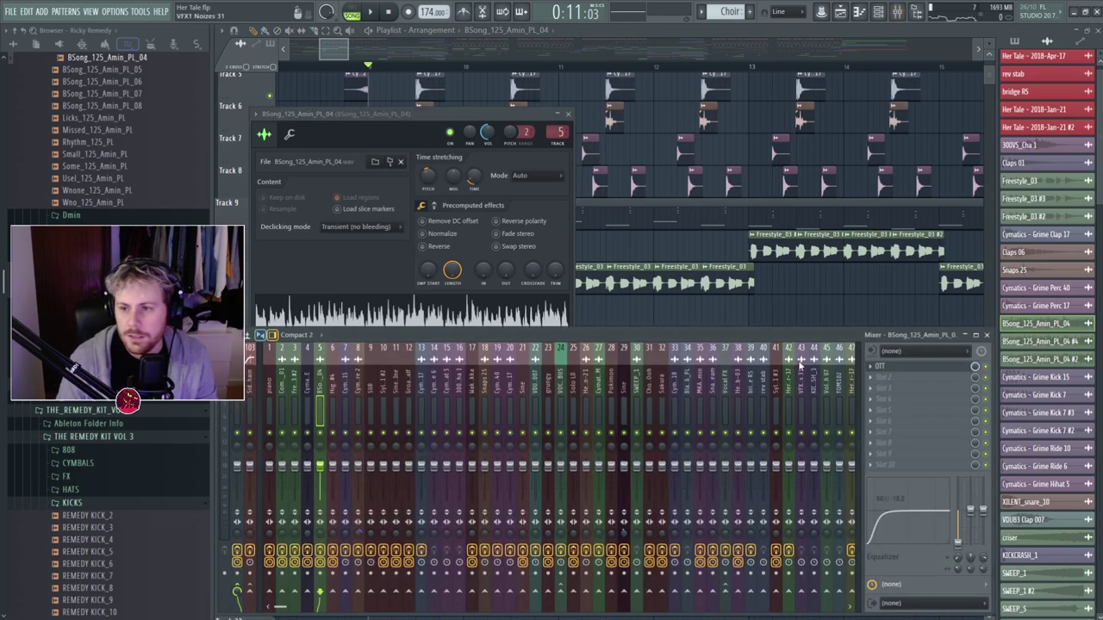
# Play Track 13 soloed from bar 9 while examining the EQ on the BSong_125_Amin_PL_04 mixer track, and stop playback.
pyautogui.press('space')
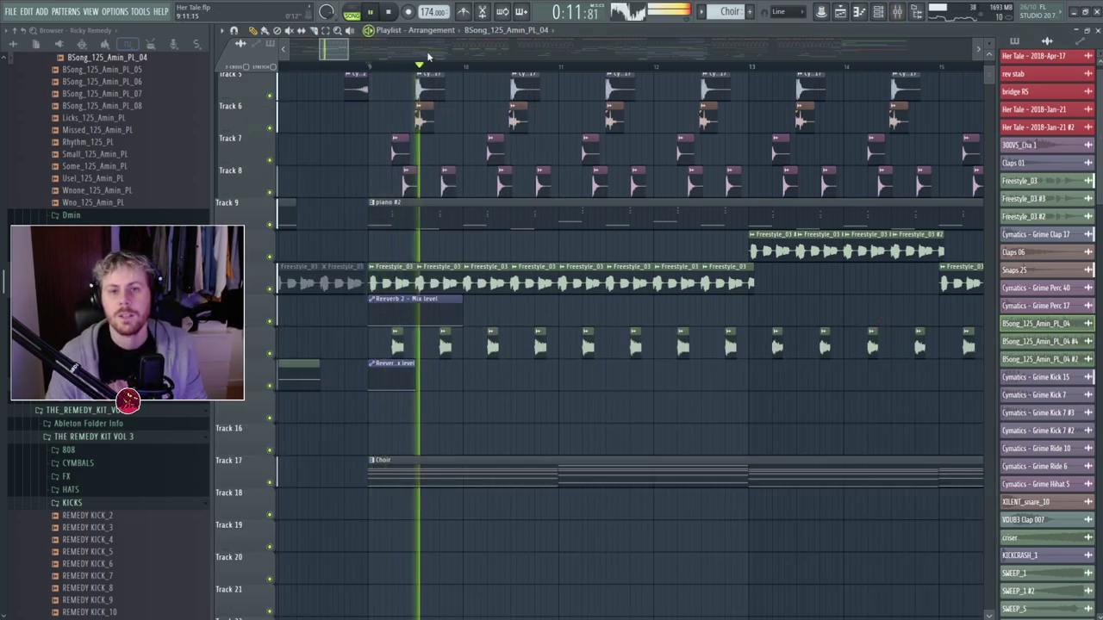
pyautogui.press('space')
pyautogui.press('space')
pyautogui.rightClick(270, 353)
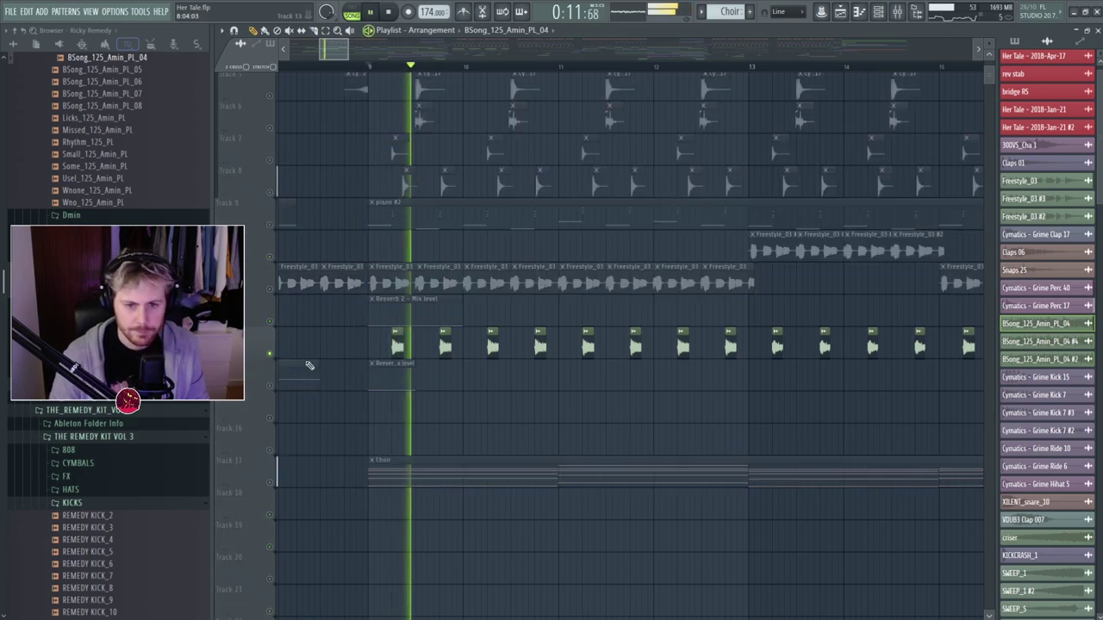
pyautogui.keyDown('ctrl'); pyautogui.scroll(-2, 535, 327); pyautogui.keyUp('ctrl')
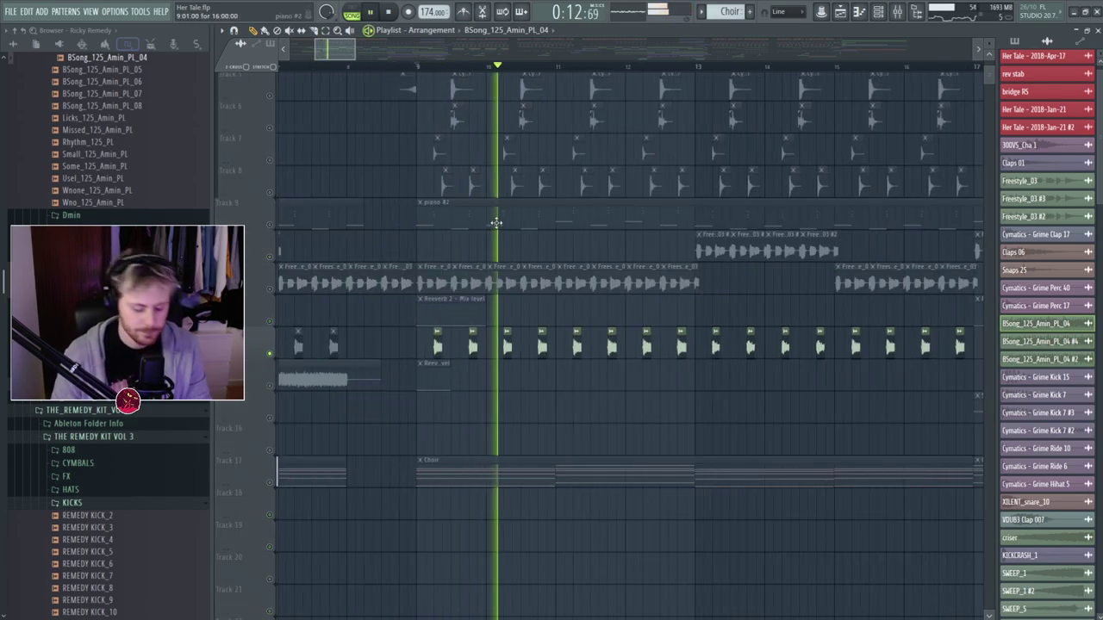
pyautogui.doubleClick(545, 348)
pyautogui.press('F9')
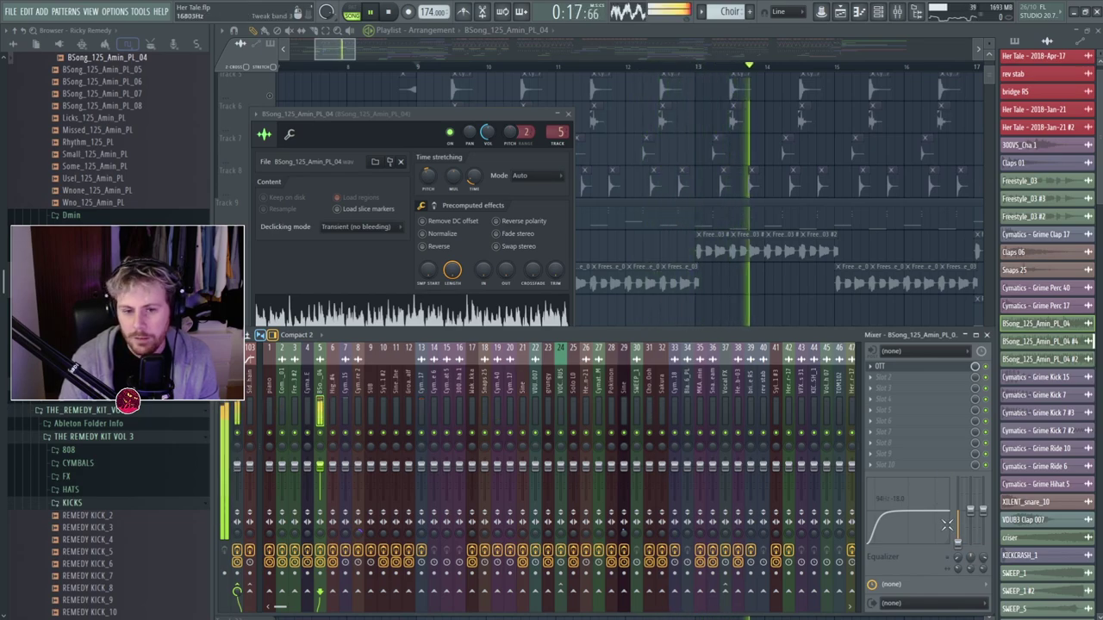
pyautogui.click(428, 64)
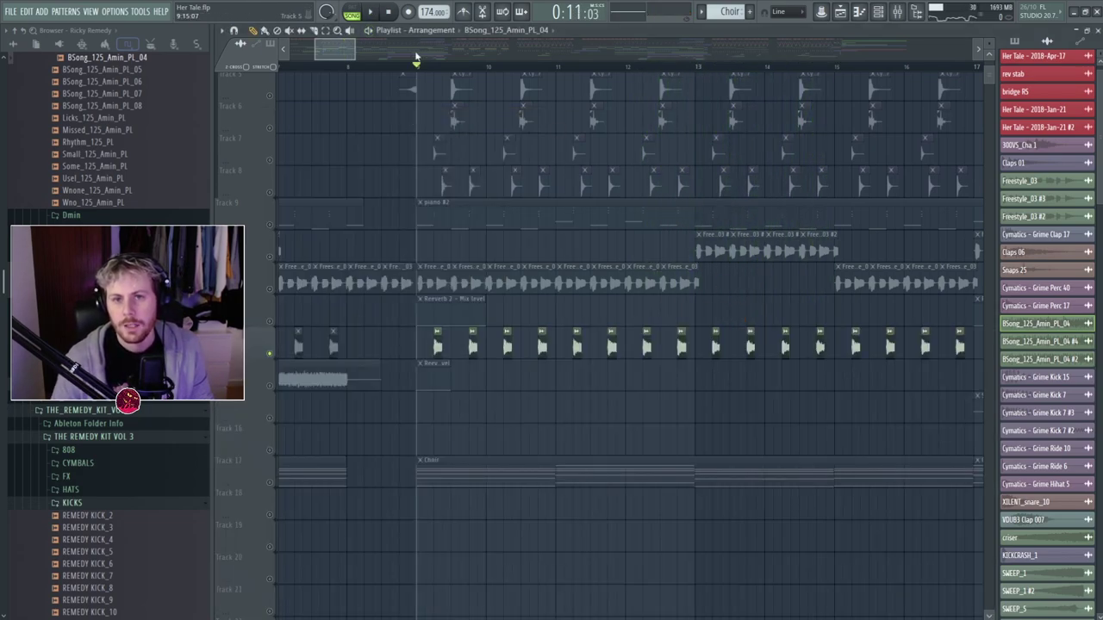
# Inspect the OTT effect on the BSong_125_Amin_PL_04 mixer track.
pyautogui.moveTo(353, 52); pyautogui.dragTo(458, 52)
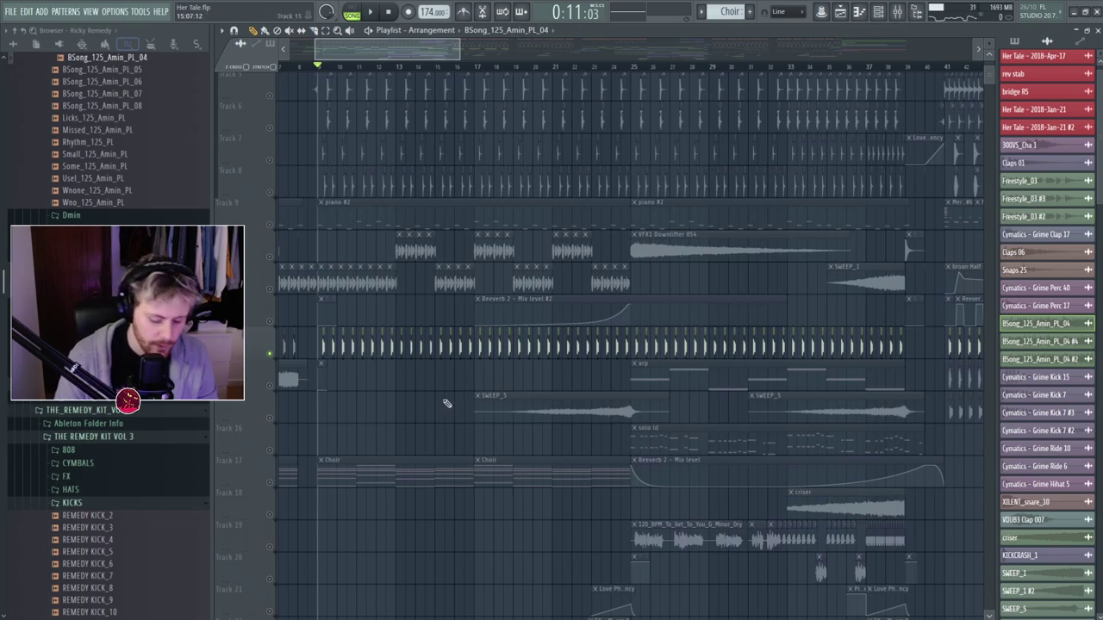
pyautogui.press('F9')
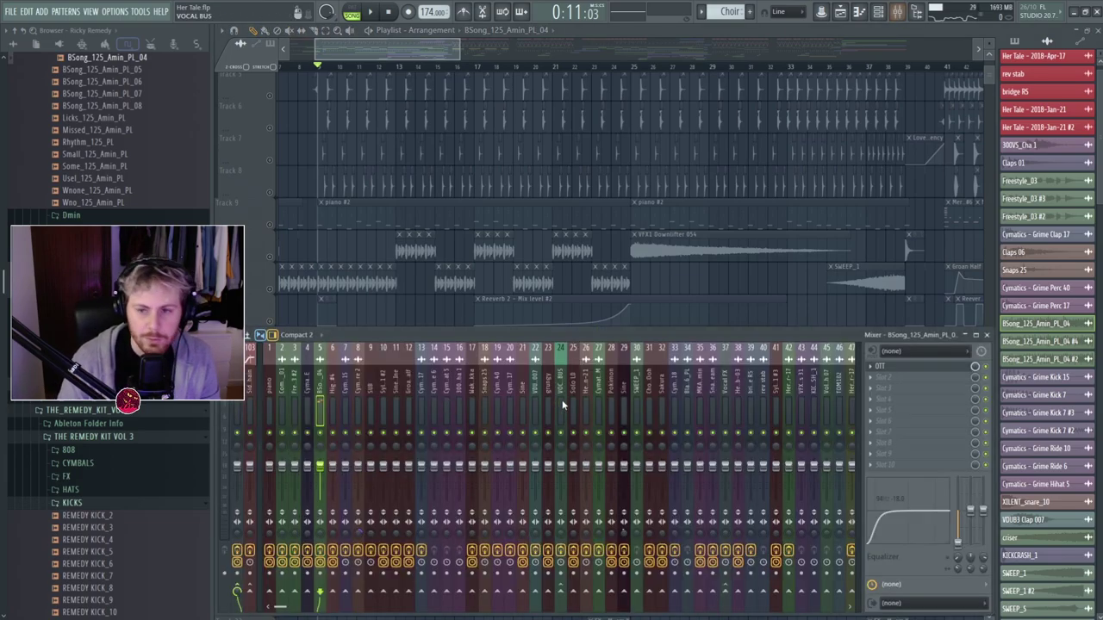
pyautogui.click(907, 369)
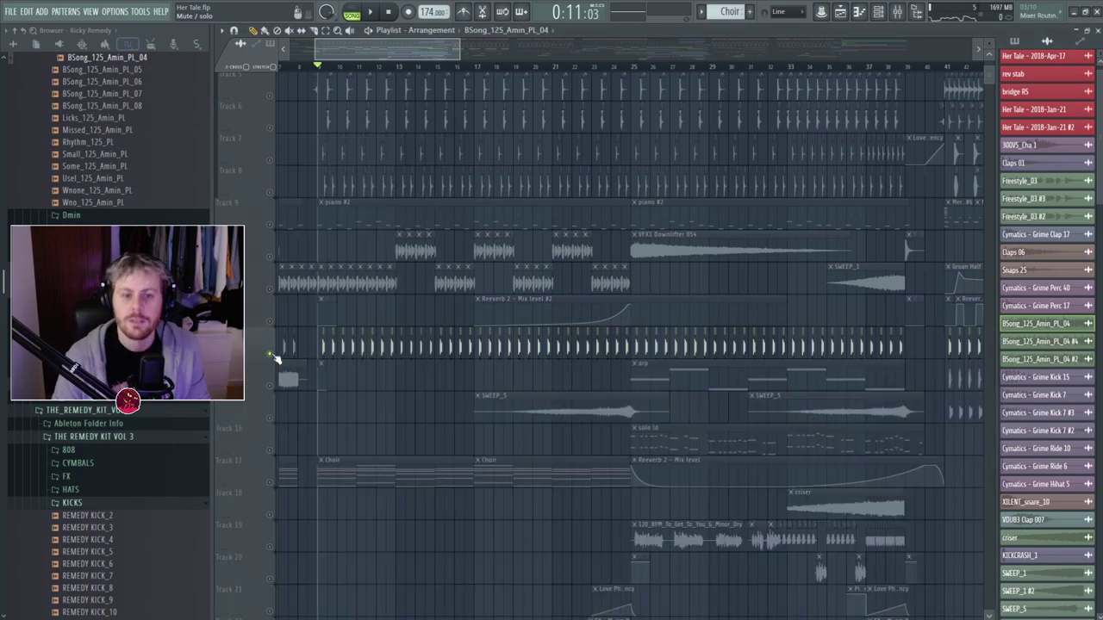
# Remove the solo from Track 13 and play the full arrangement from bar 9, checking the mixer between playbacks.
pyautogui.press('space')
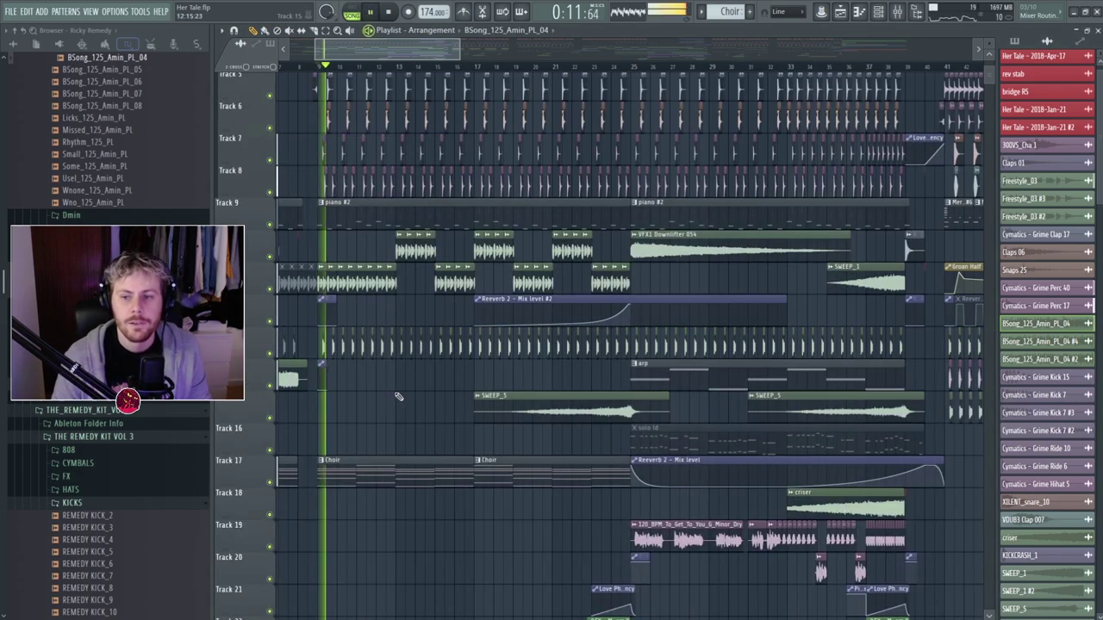
pyautogui.press('space')
pyautogui.press('F9')
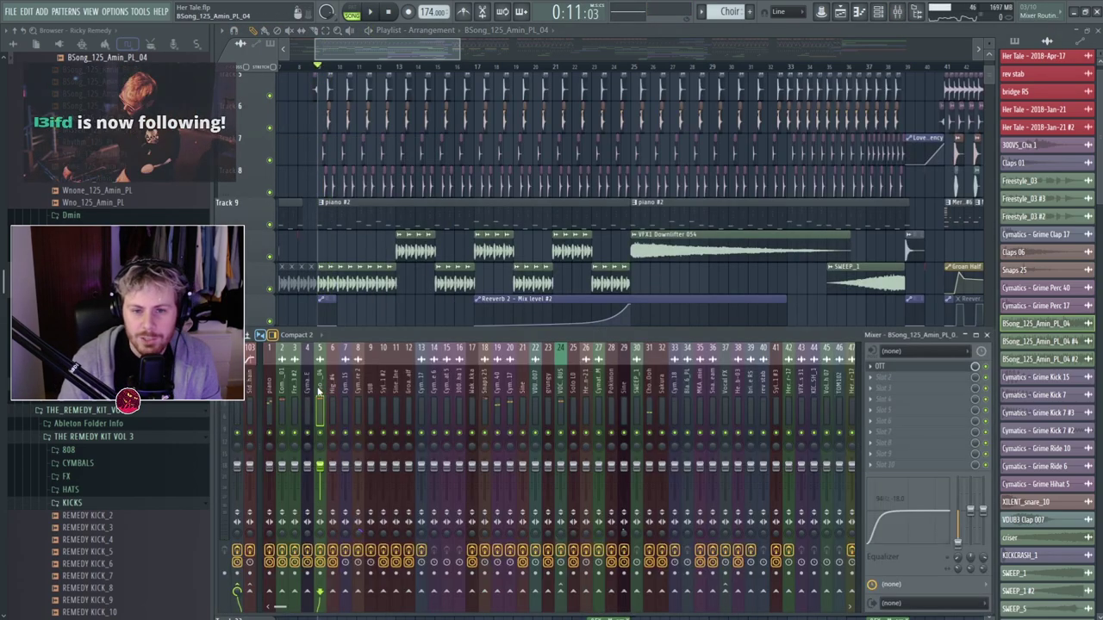
pyautogui.press('F9')
pyautogui.press('space')
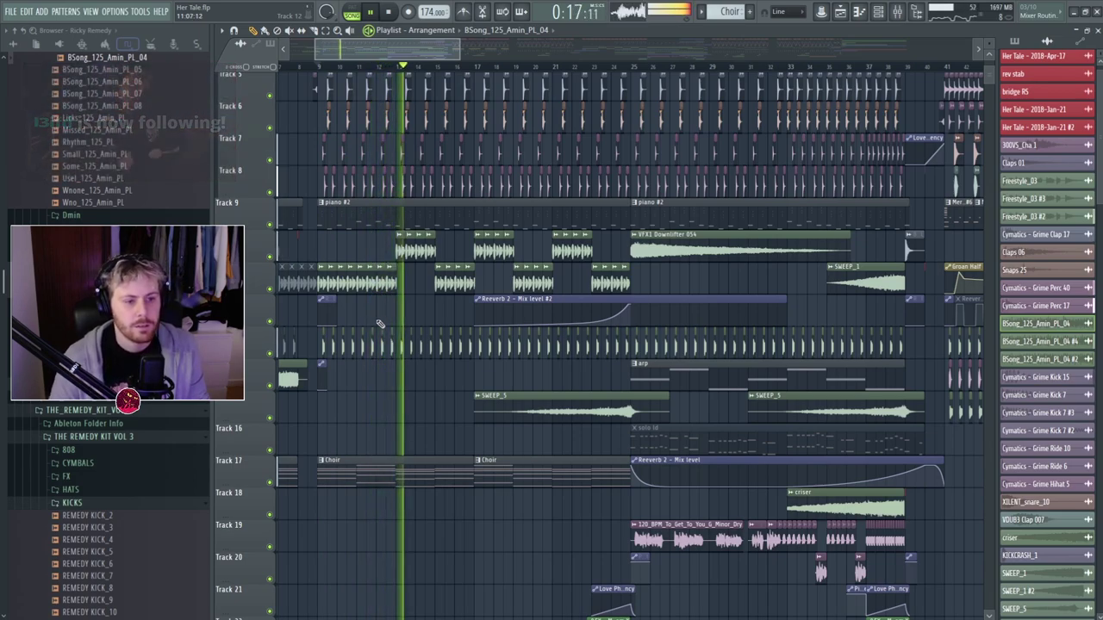
pyautogui.press('space')
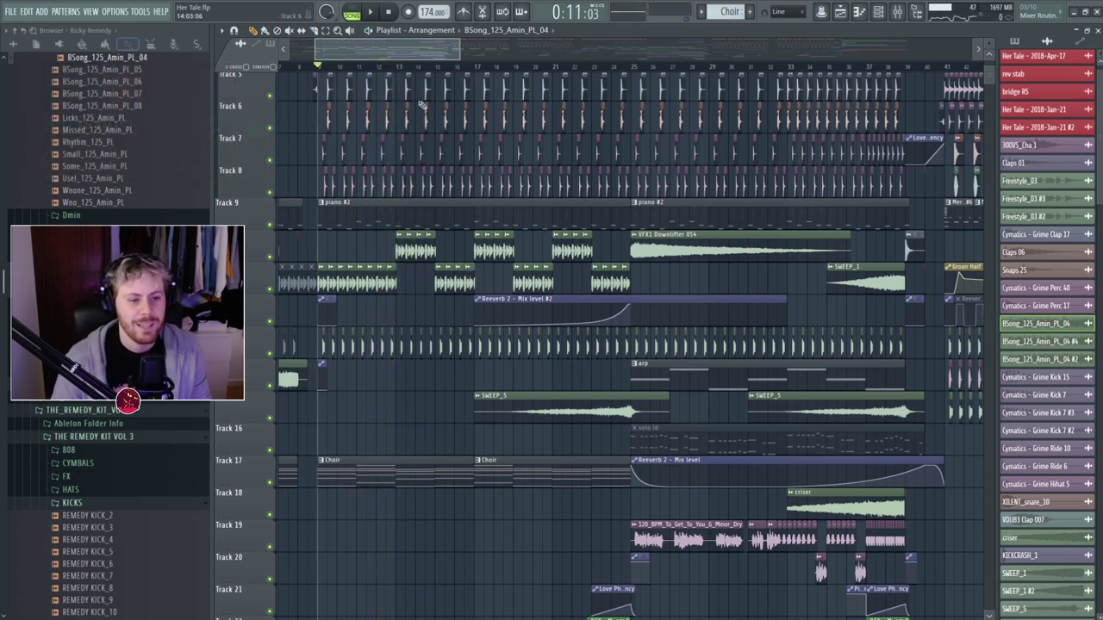
# Set the playhead to bar 24 and look over all tracks of the section that begins at bar 25.
pyautogui.moveTo(459, 50); pyautogui.dragTo(549, 52)
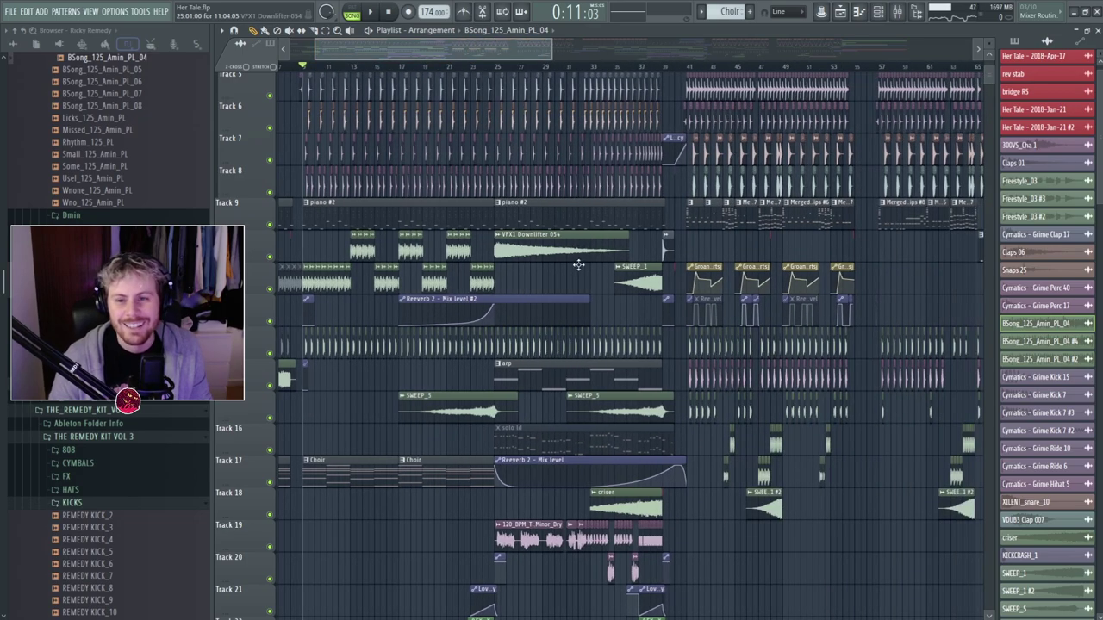
pyautogui.scroll(2, 577, 261)
pyautogui.click(449, 67)
pyautogui.scroll(3, 452, 68)
pyautogui.scroll(1, 628, 255)
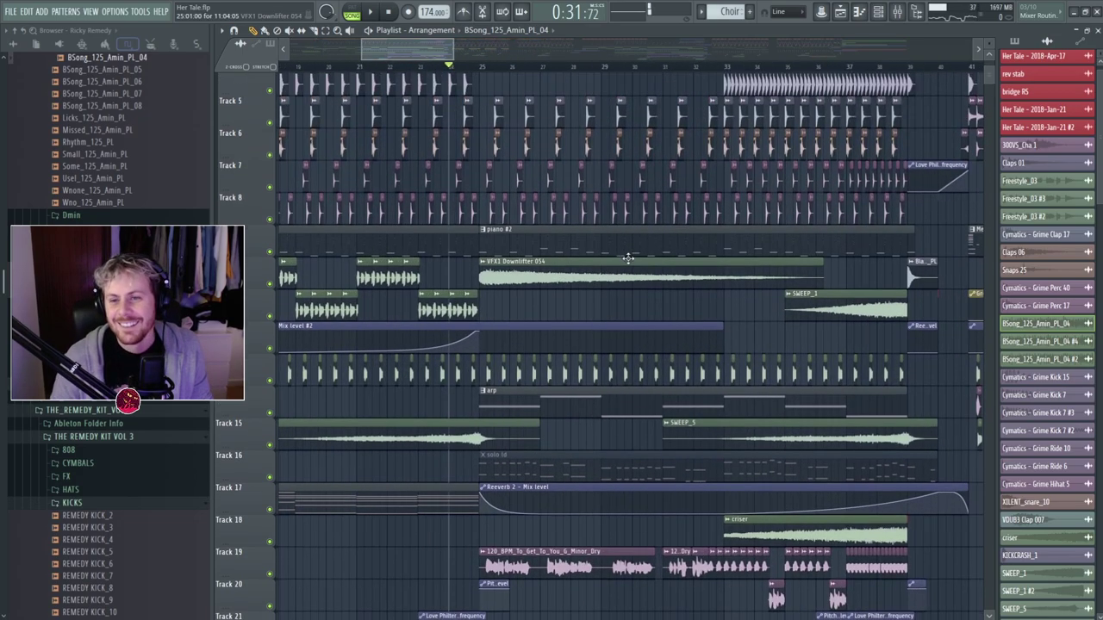
pyautogui.scroll(-4, 646, 255)
pyautogui.scroll(-5, 677, 246)
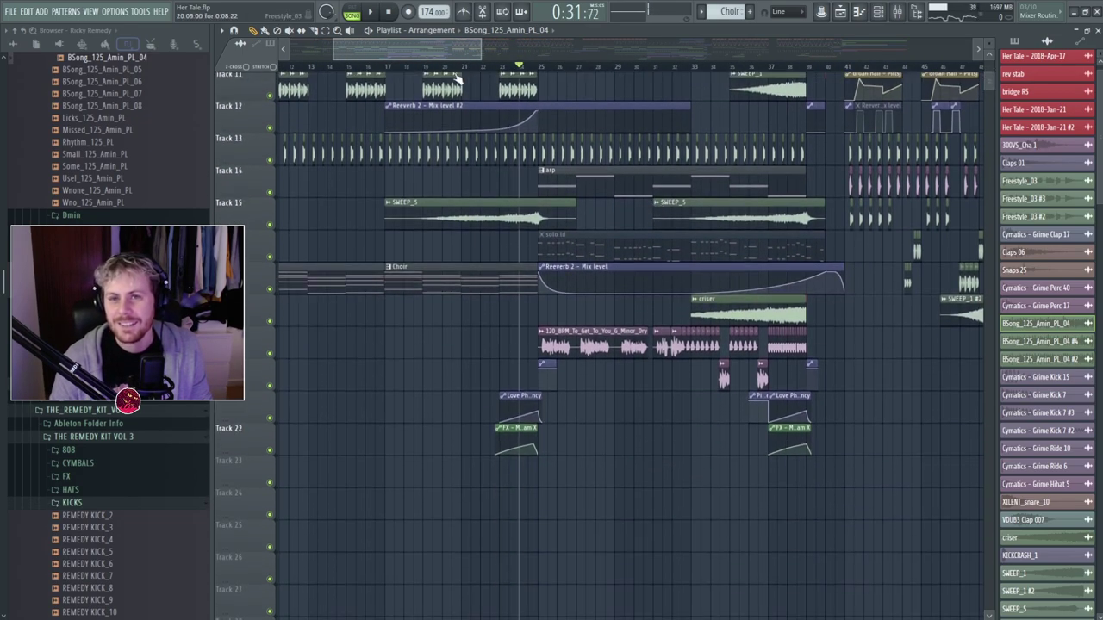
# Play the full arrangement briefly from bar 25 and stop playback.
pyautogui.hscroll(2, 482, 129)
pyautogui.scroll(3, 511, 185)
pyautogui.keyDown('ctrl'); pyautogui.scroll(3, 521, 185); pyautogui.keyUp('ctrl')
pyautogui.press('space')
pyautogui.press('space')
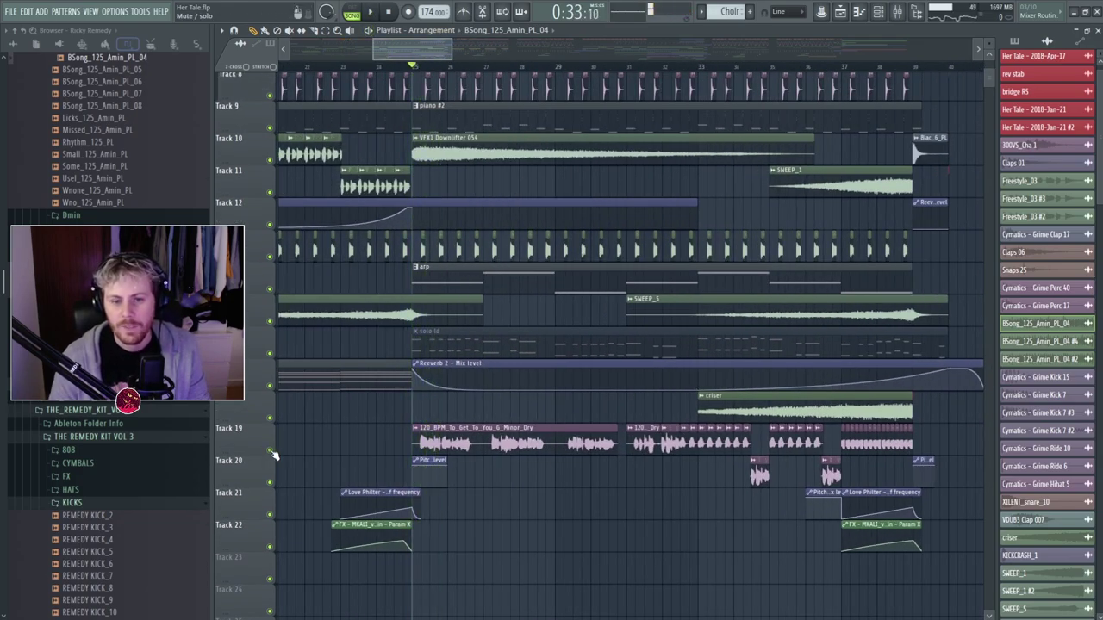
pyautogui.rightClick(269, 450)
pyautogui.rightClick(270, 289)
pyautogui.rightClick(269, 289)
pyautogui.scroll(4, 548, 215)
pyautogui.scroll(-4, 552, 234)
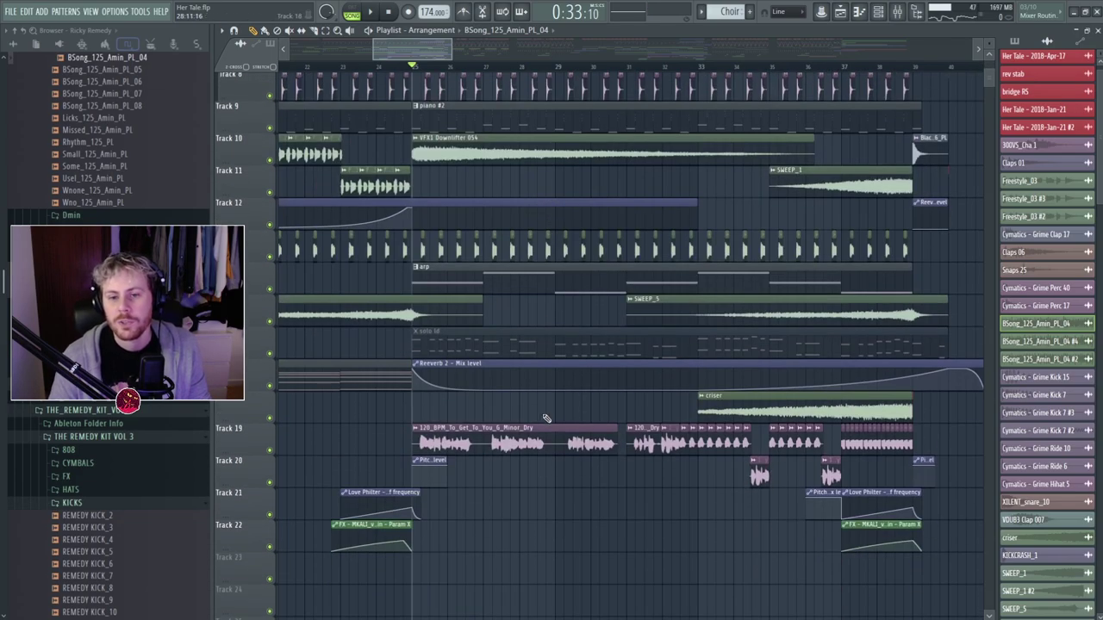
# Solo Track 19 and check the sample settings of its first 120_BPM_To_Get_To_You_G_Minor_Dry clip at bar 25.
pyautogui.click(498, 445)
pyautogui.rightClick(269, 449)
pyautogui.doubleClick(471, 441)
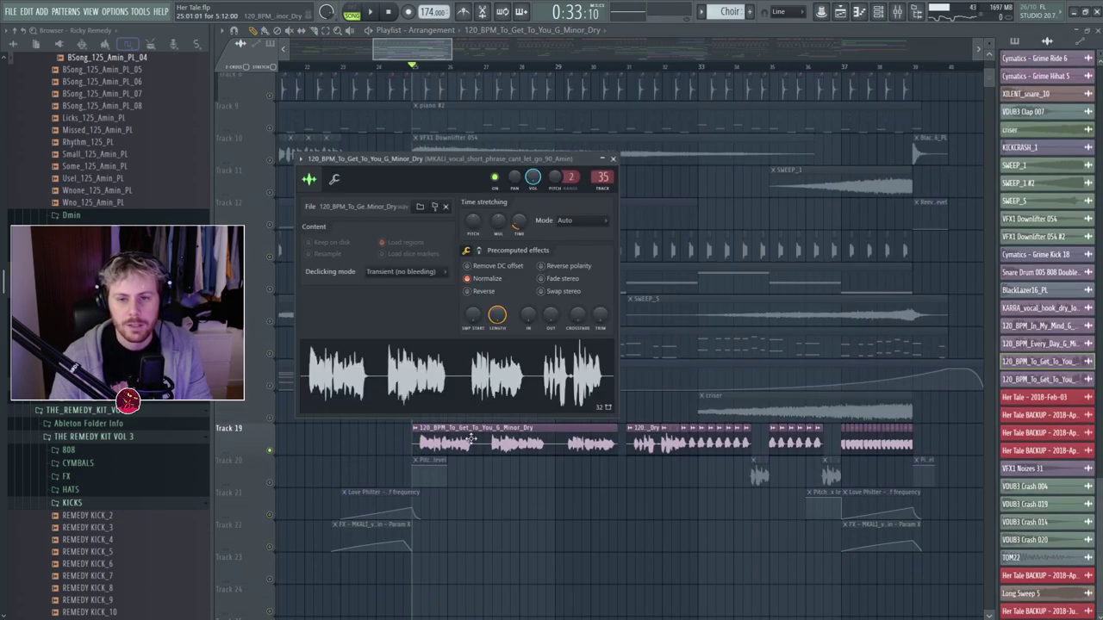
# Play the soloed Track 19 vocal from bar 25 with its mixer track shown and examine its Pitcher effect.
pyautogui.press('F9')
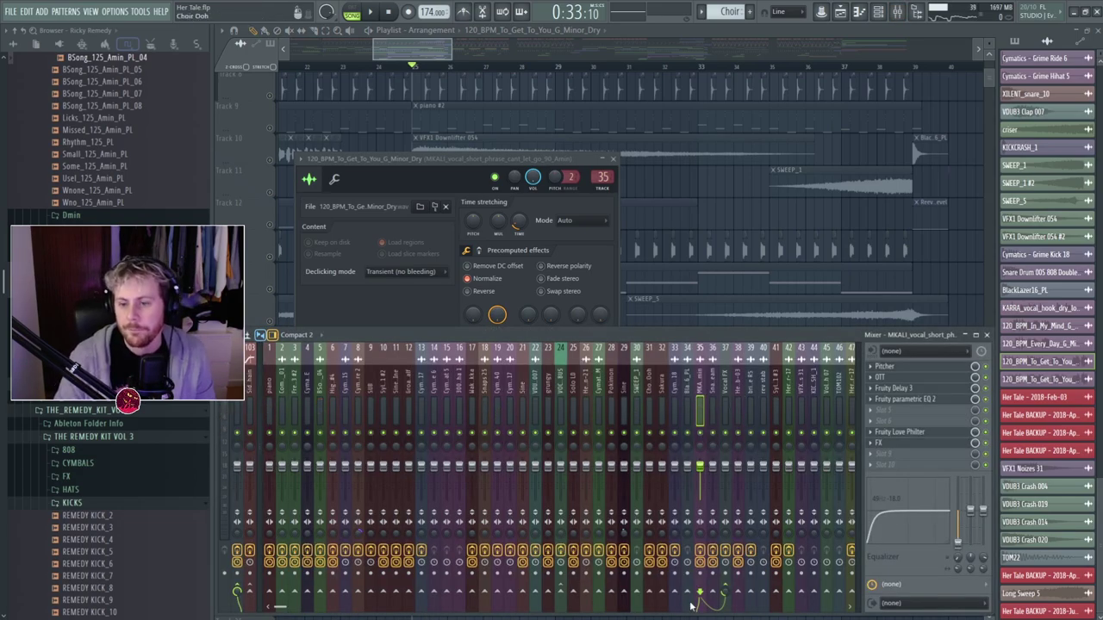
pyautogui.press('space')
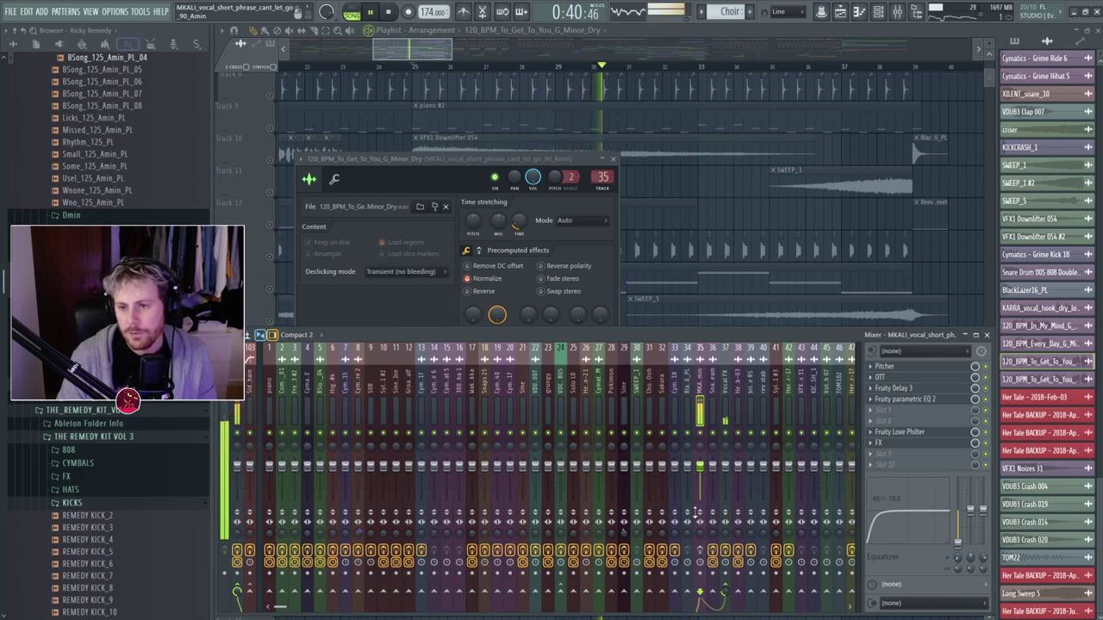
pyautogui.press('space')
pyautogui.press('space')
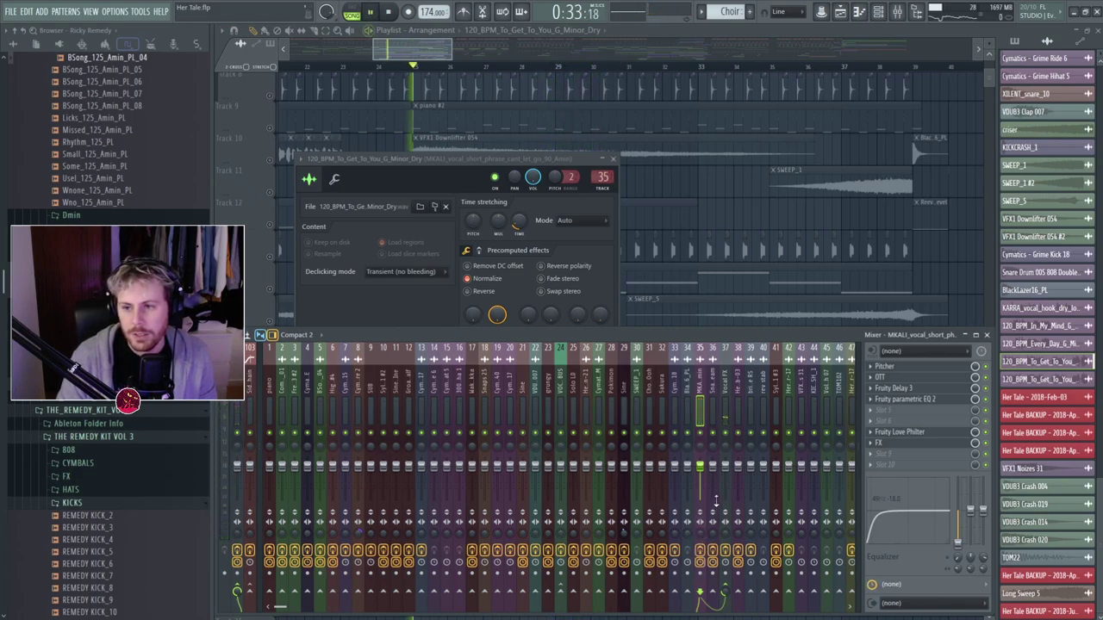
pyautogui.click(930, 368)
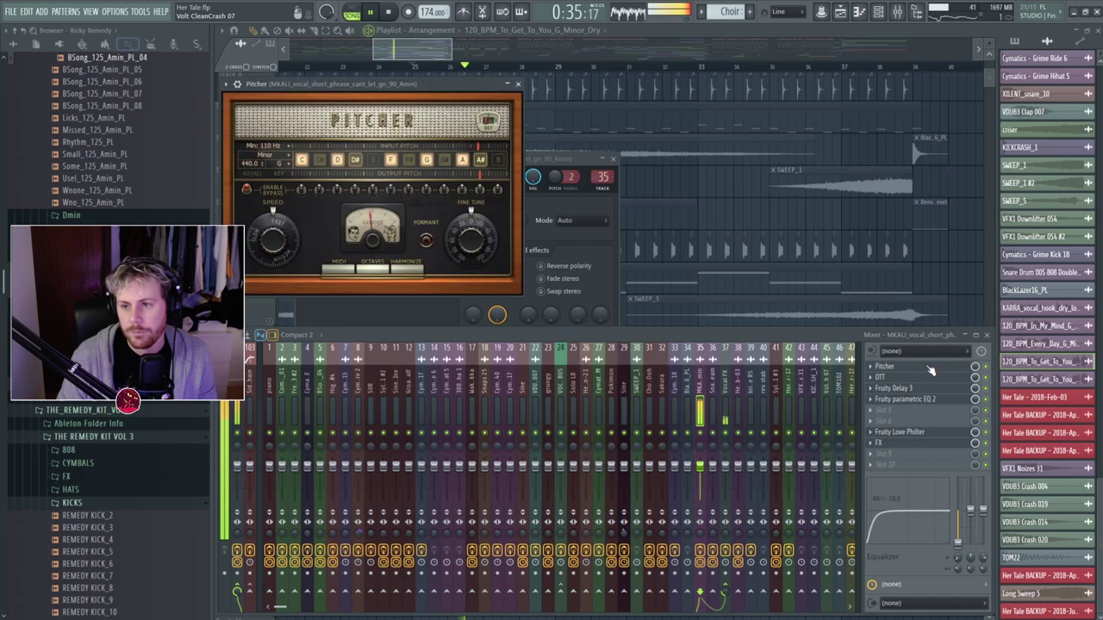
pyautogui.press('space')
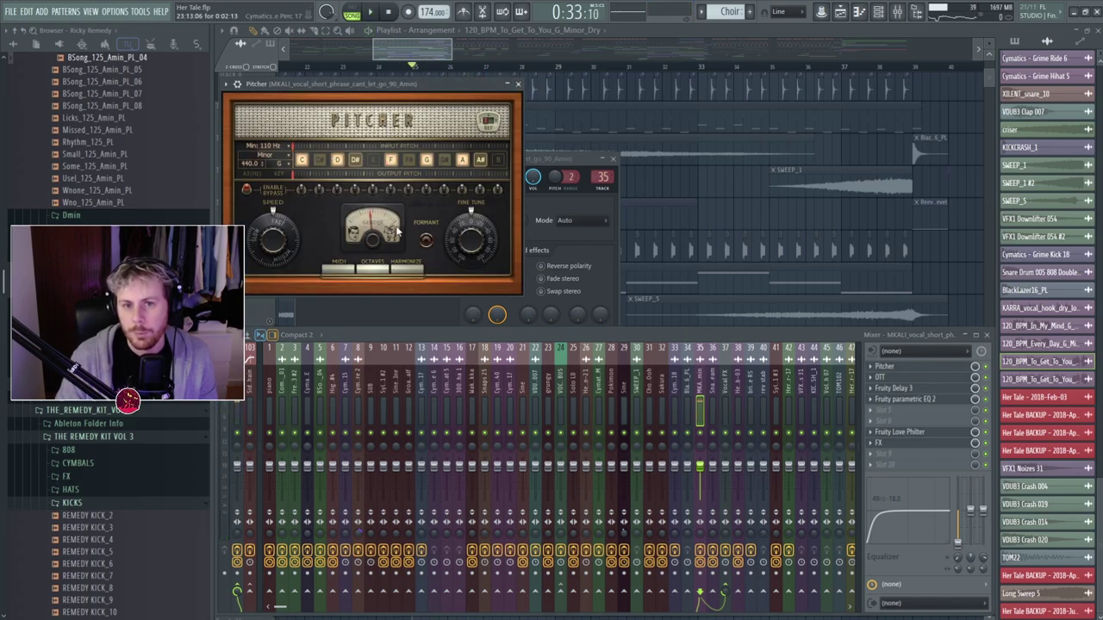
# Examine the vocal's remaining mixer effects: OTT, Fruity Delay 3, Fruity parametric EQ 2, Fruity Love Philter and FX.
pyautogui.click(918, 377)
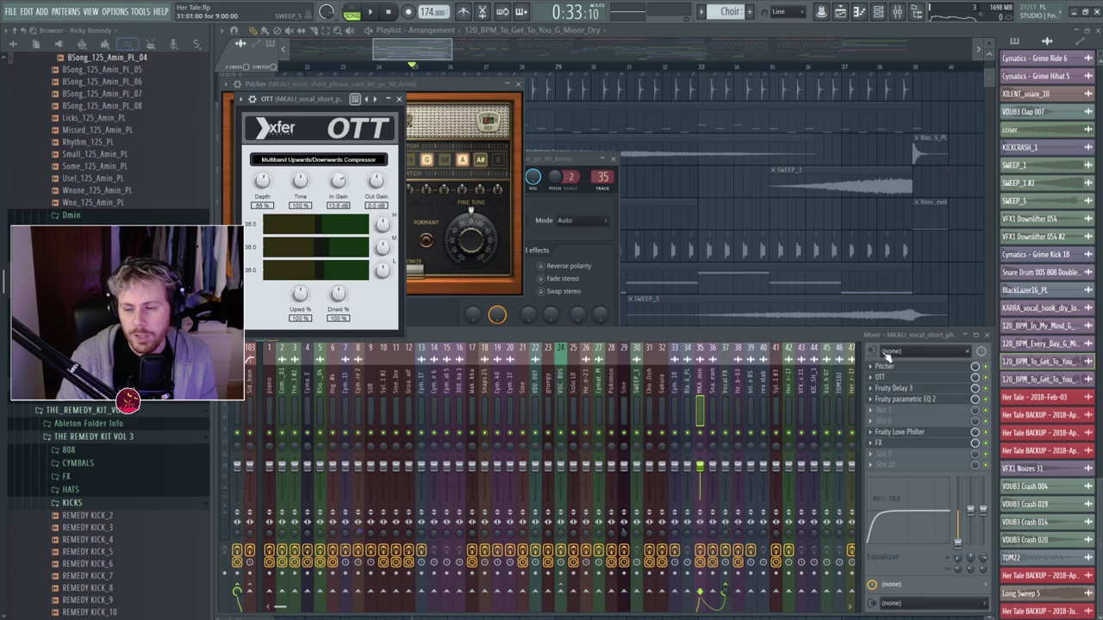
pyautogui.click(918, 389)
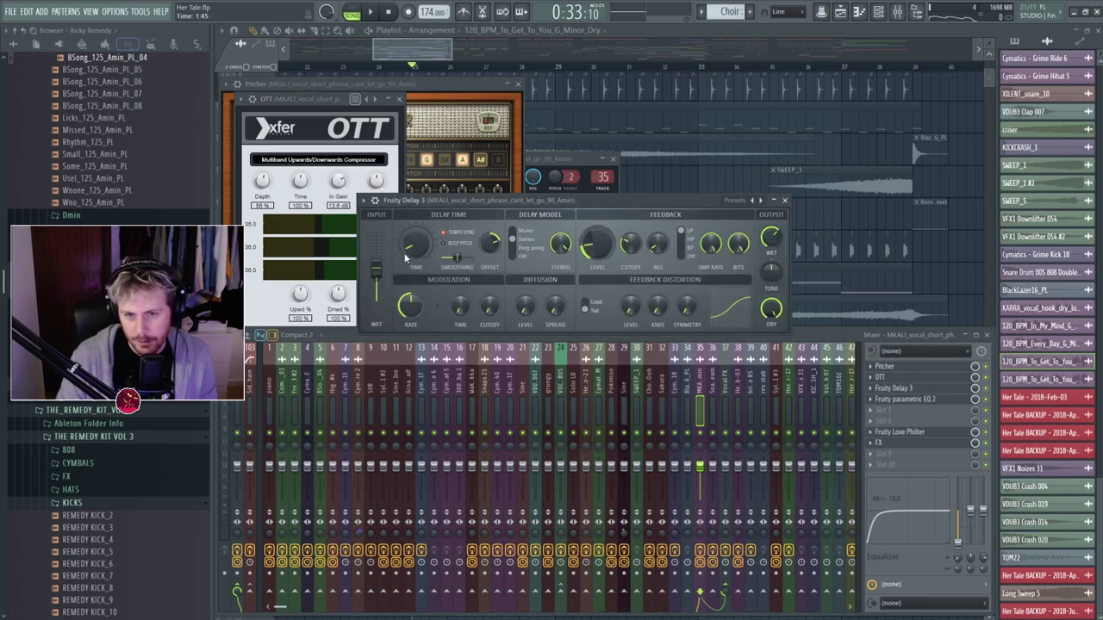
pyautogui.click(905, 399)
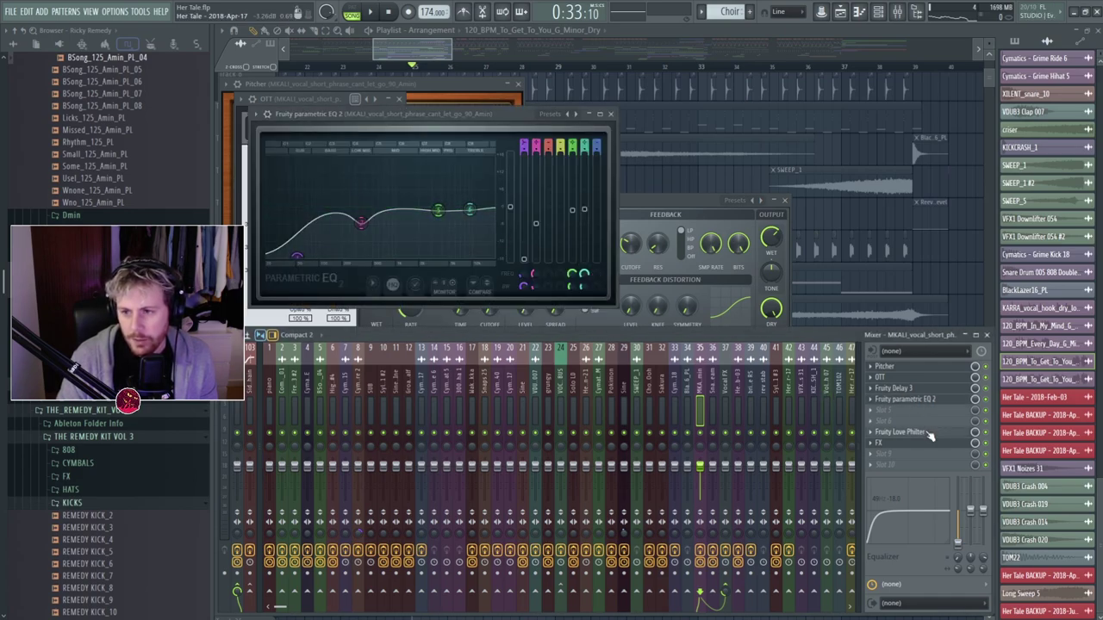
pyautogui.click(900, 432)
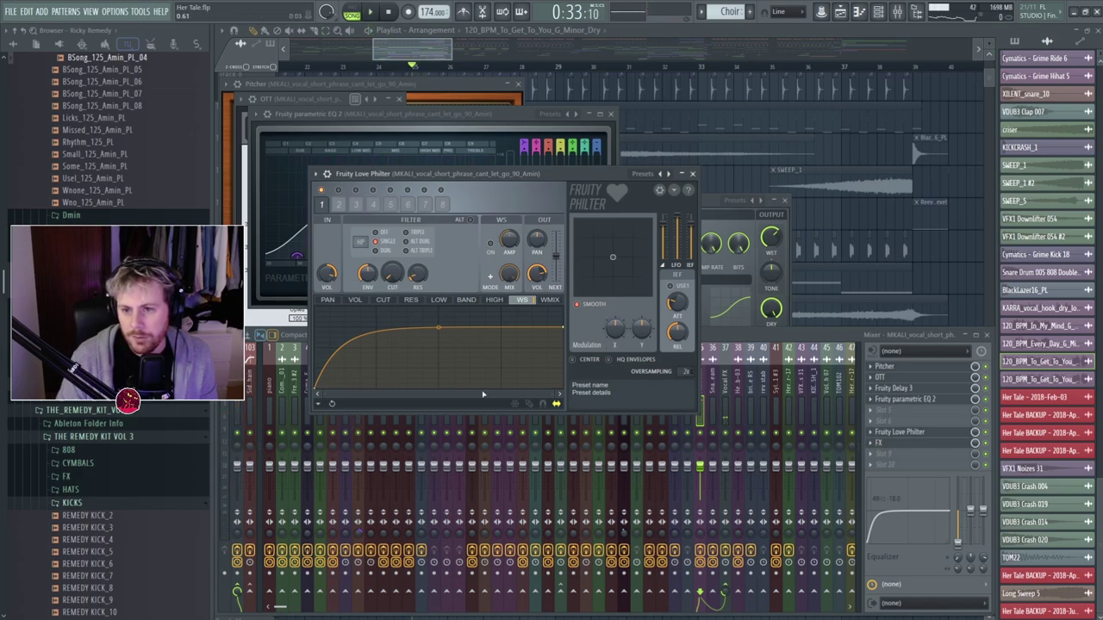
pyautogui.click(919, 445)
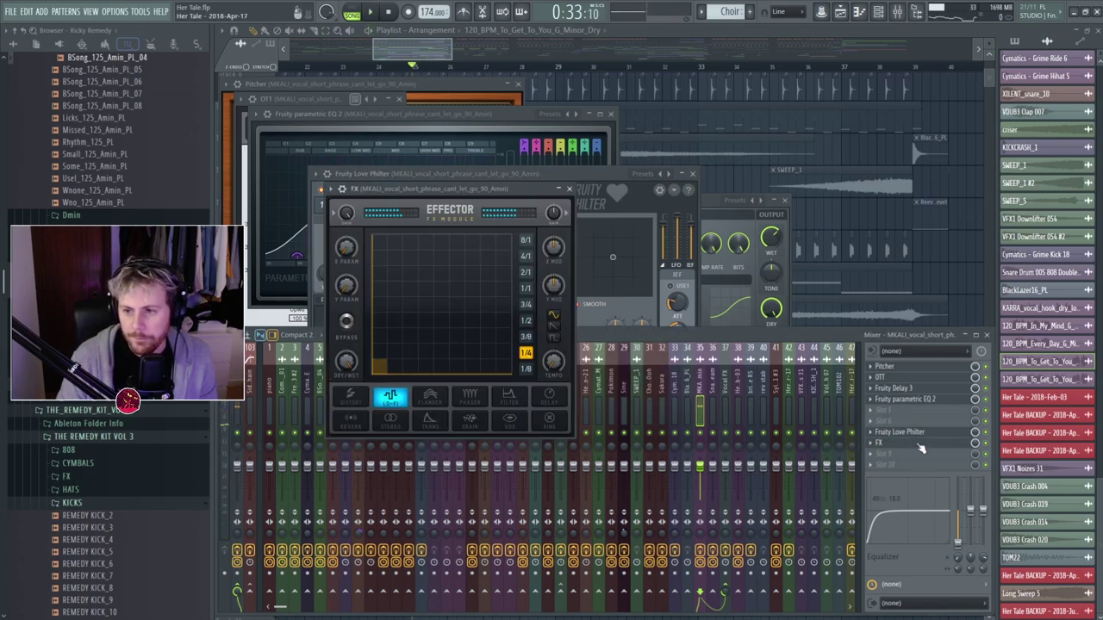
pyautogui.click(920, 433)
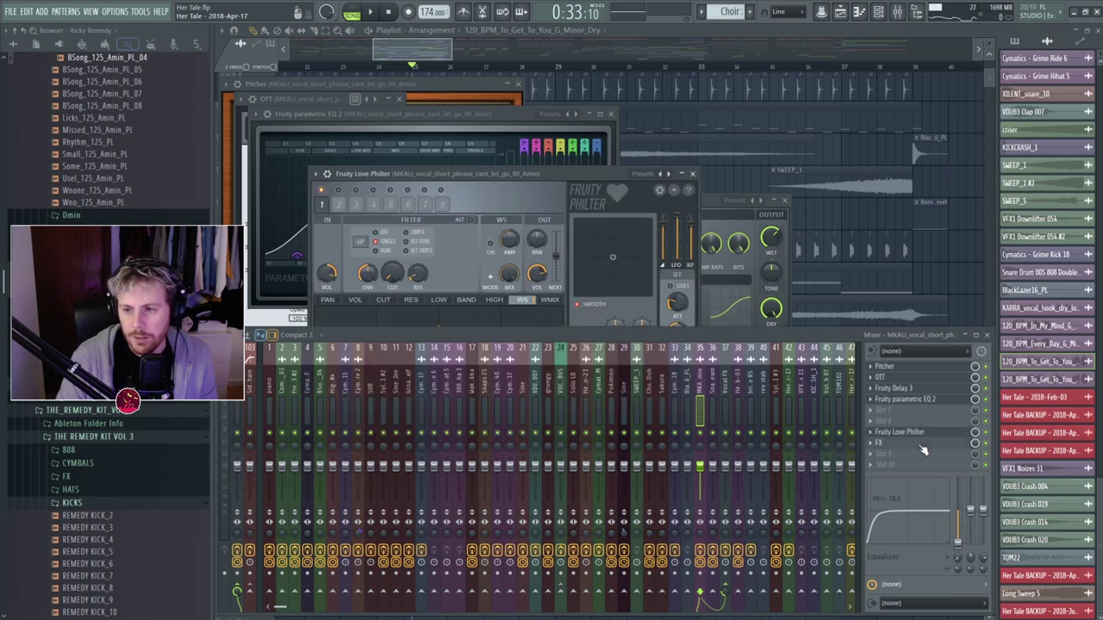
pyautogui.click(922, 446)
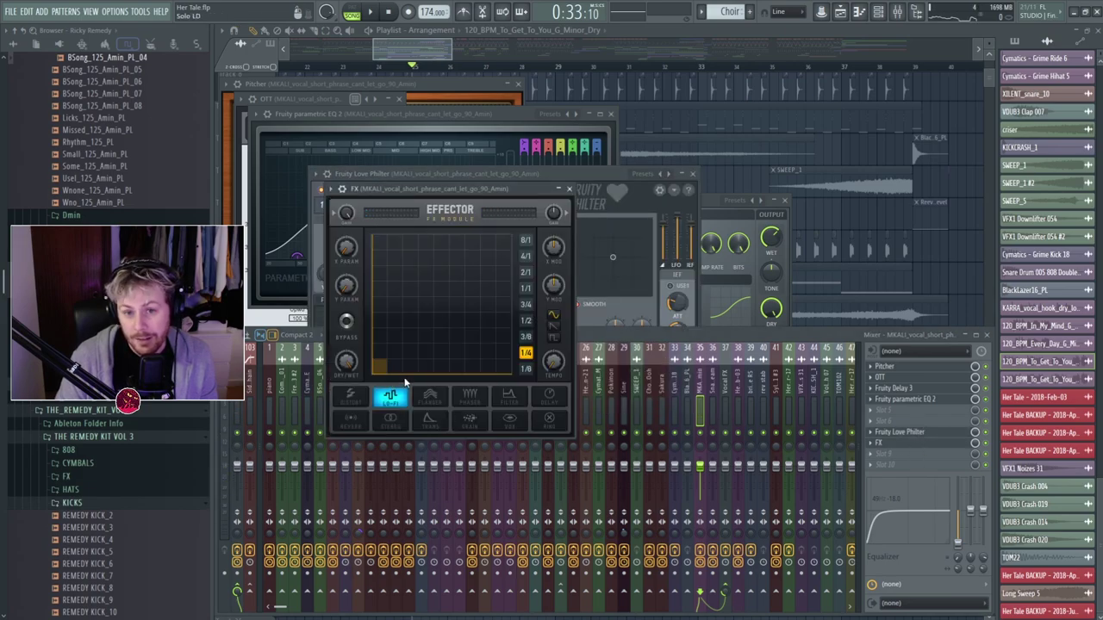
# Remove the solo from Track 19 and play the full arrangement from bar 25.
pyautogui.moveTo(449, 55); pyautogui.dragTo(549, 76)
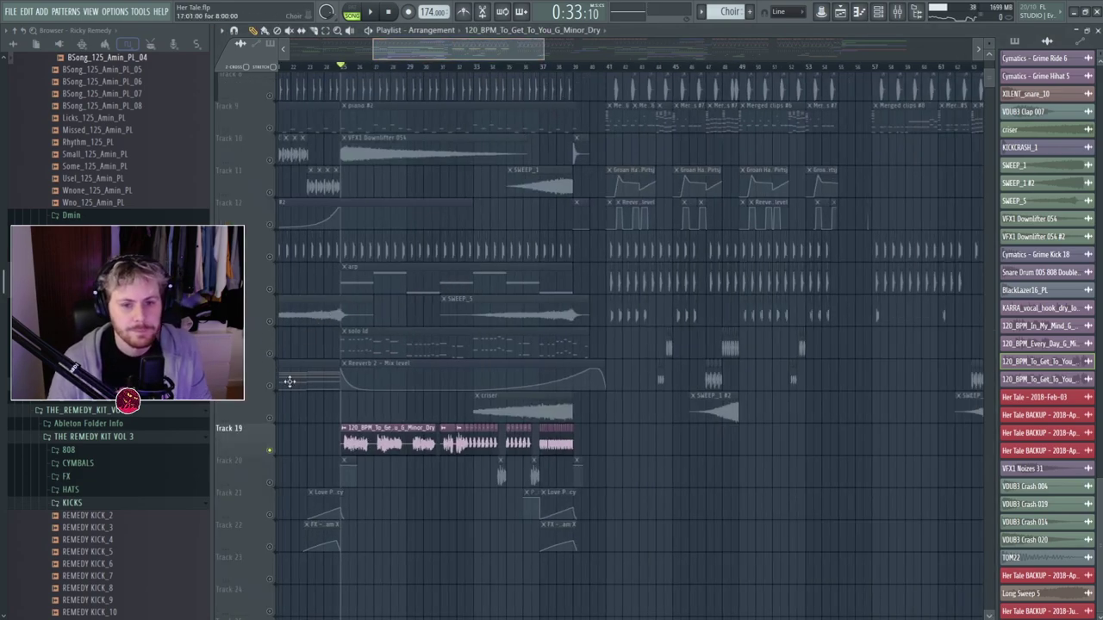
pyautogui.rightClick(269, 450)
pyautogui.press('space')
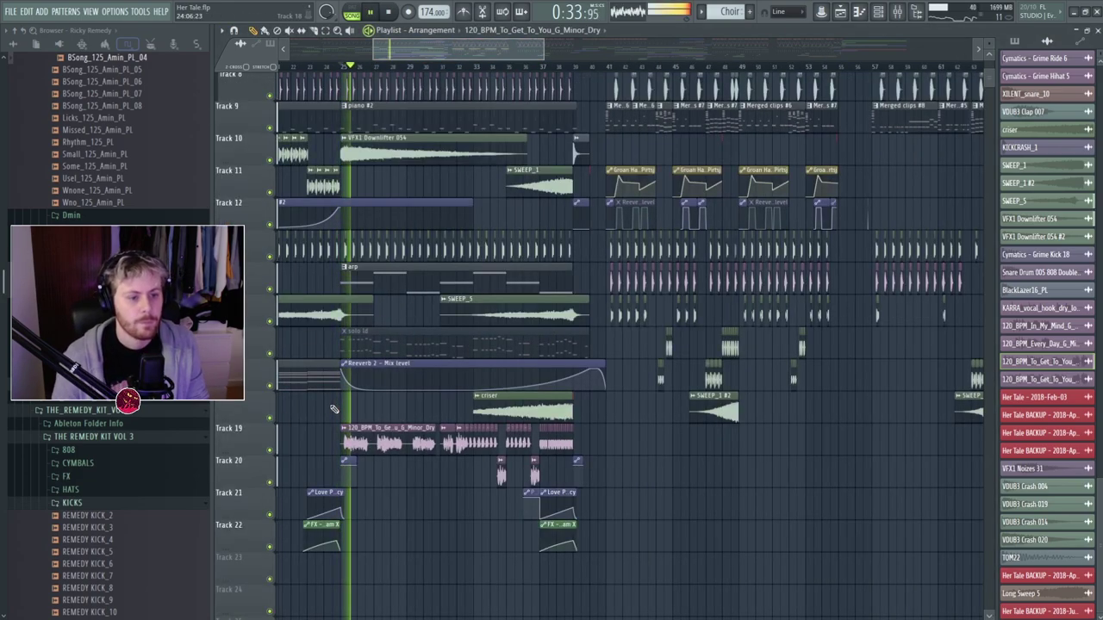
pyautogui.press('space')
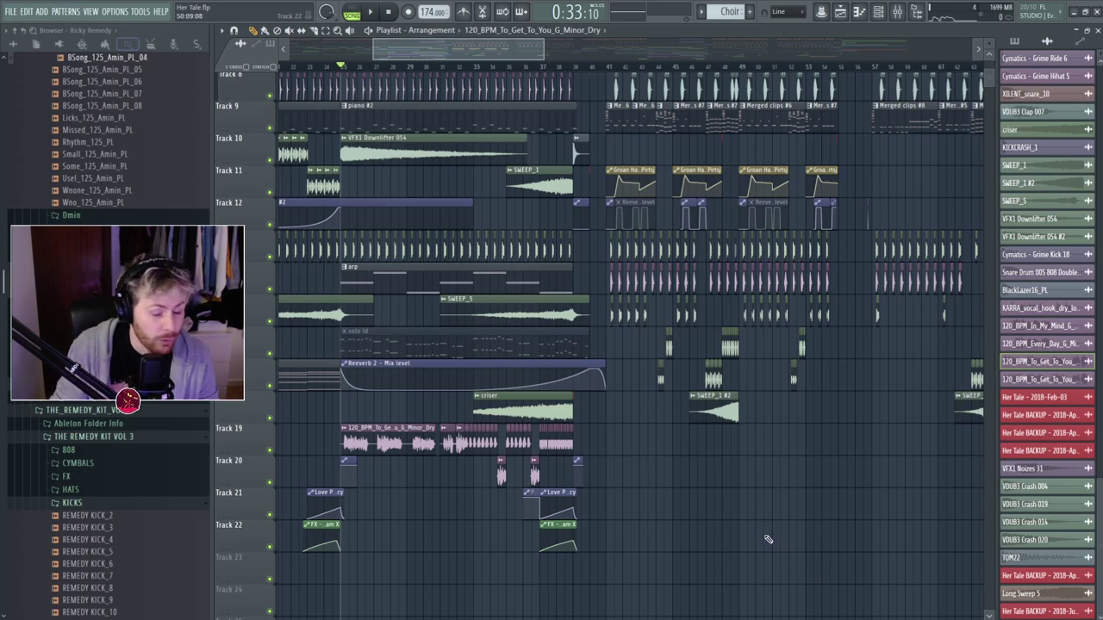
# Recheck the Pitcher effect on the vocal's mixer track, playing the arrangement briefly from bar 25.
pyautogui.press('F9')
pyautogui.click(910, 369)
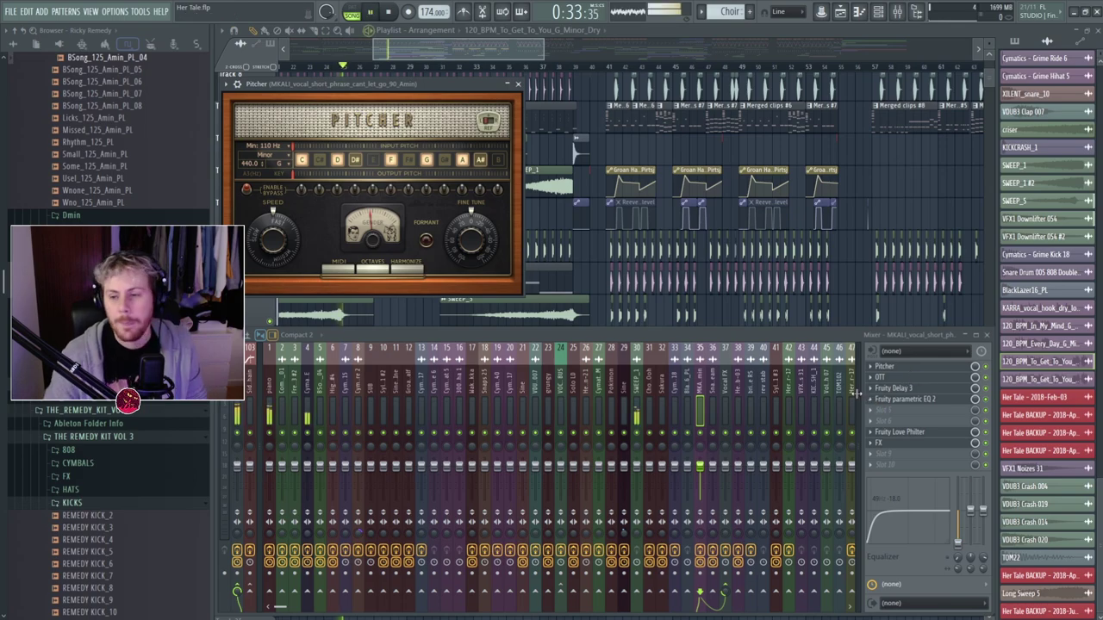
pyautogui.click(889, 367)
pyautogui.click(893, 368)
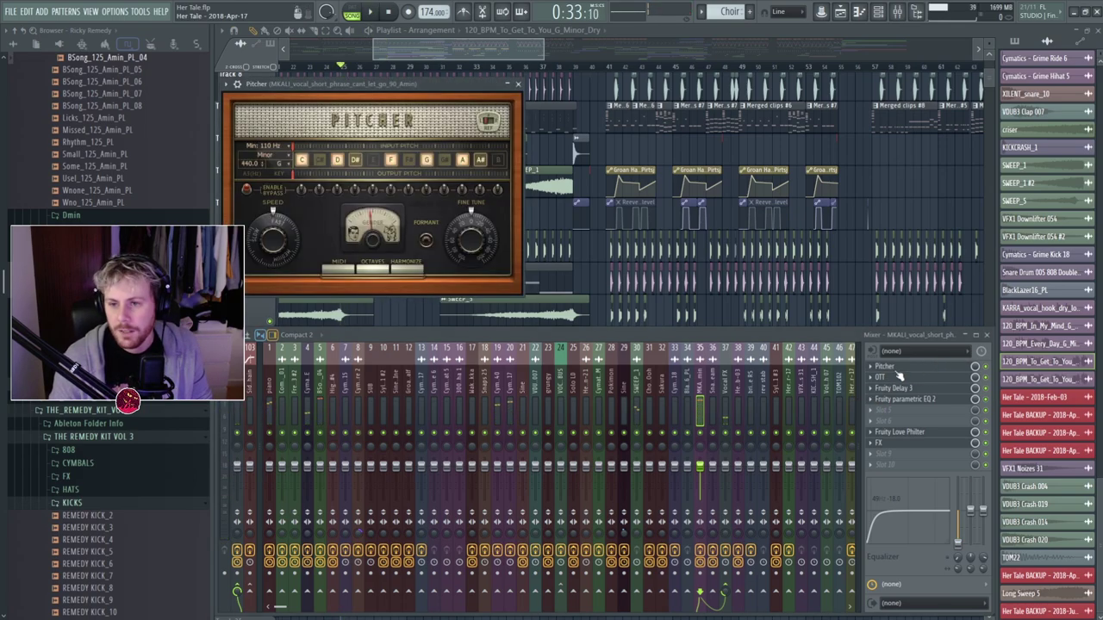
pyautogui.rightClick(606, 316)
# Check the sample settings of Track 19's first vocal clip, its assigned mixer track and the Pitcher effect there.
pyautogui.scroll(4, 387, 437)
pyautogui.doubleClick(332, 441)
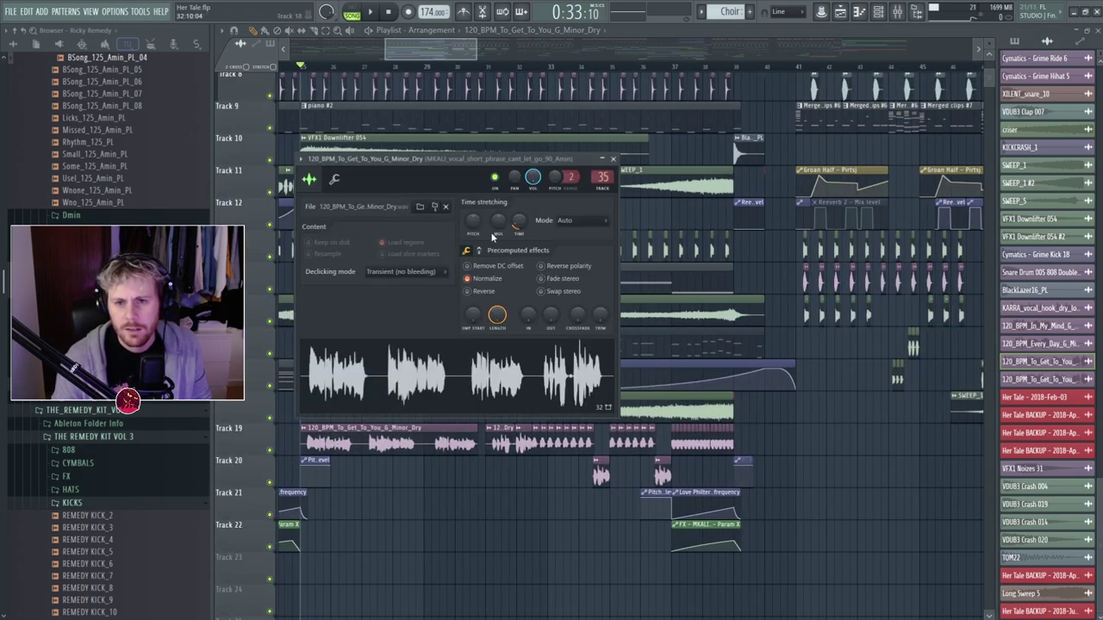
pyautogui.click(490, 519)
pyautogui.doubleClick(375, 448)
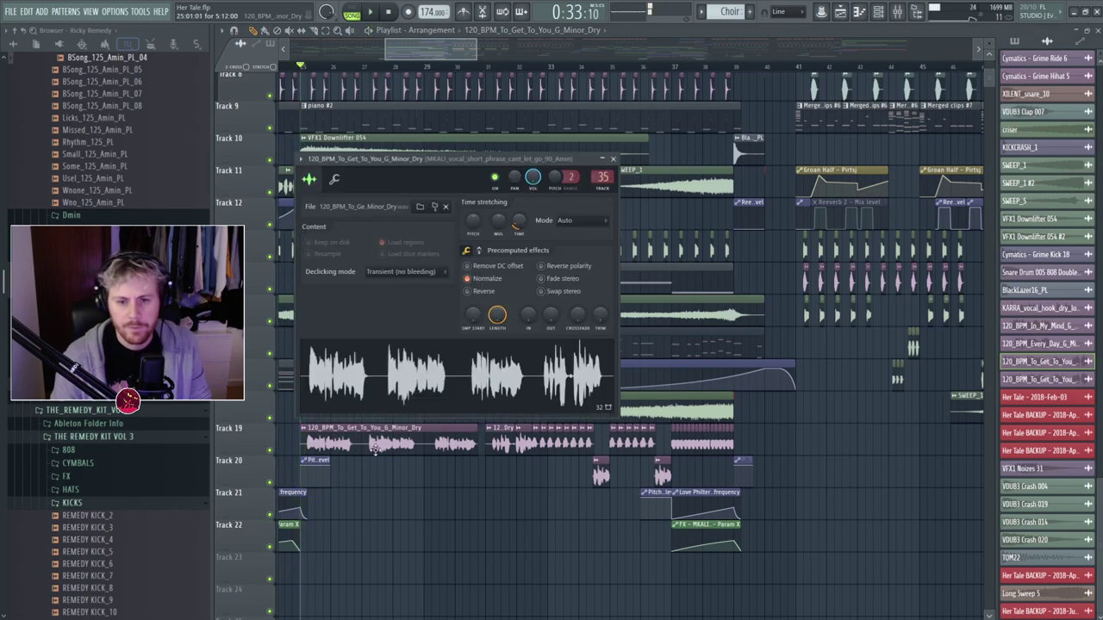
pyautogui.press('F9')
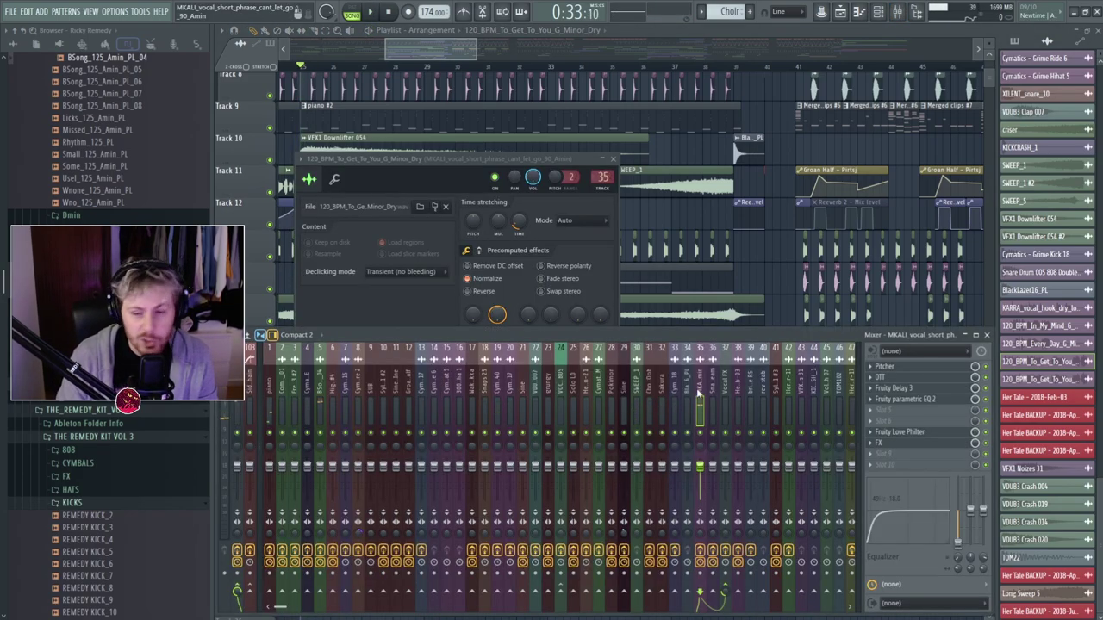
pyautogui.click(913, 366)
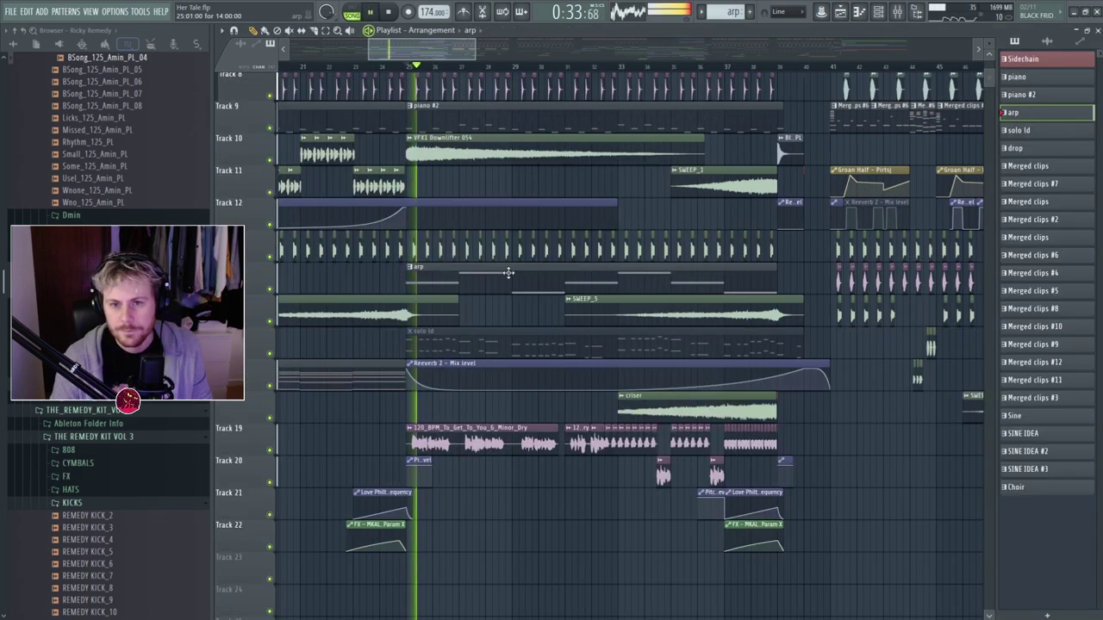
# Look over the tracks around bar 25, play the arp track briefly and view the 3x Osc notes of its pattern.
pyautogui.scroll(2, 454, 190)
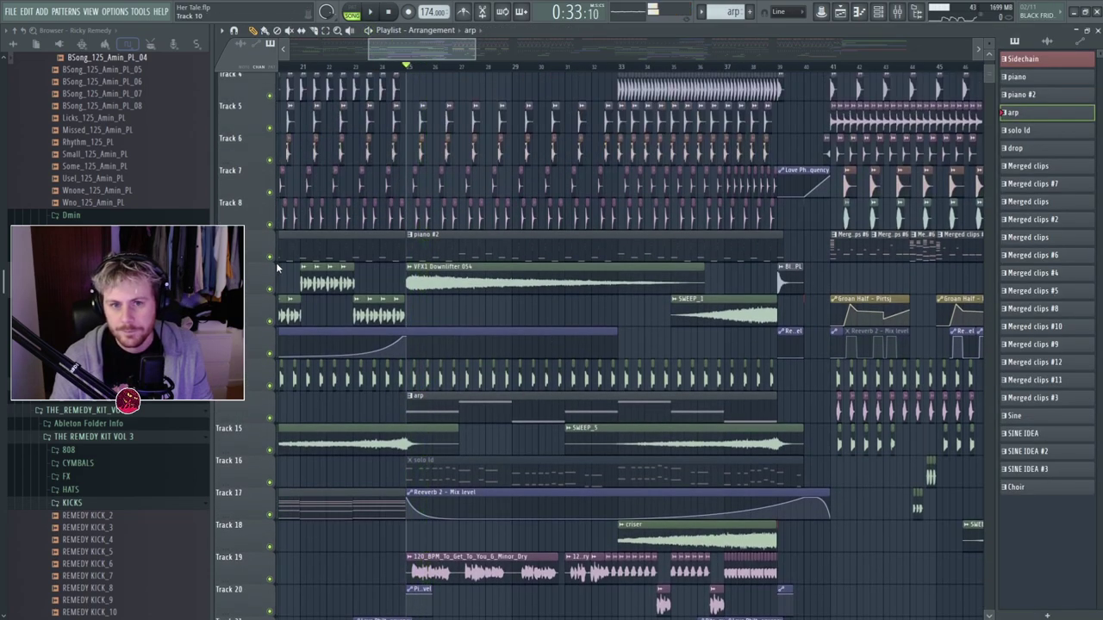
pyautogui.scroll(3, 517, 169)
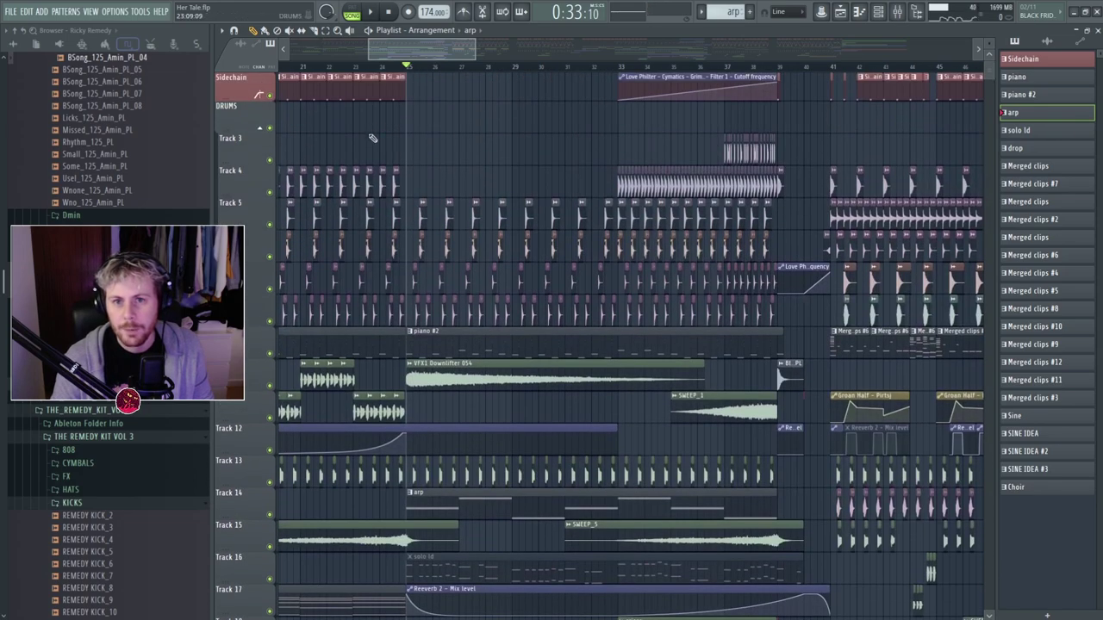
pyautogui.scroll(-5, 489, 205)
pyautogui.scroll(-4, 489, 201)
pyautogui.press('space')
pyautogui.press('space')
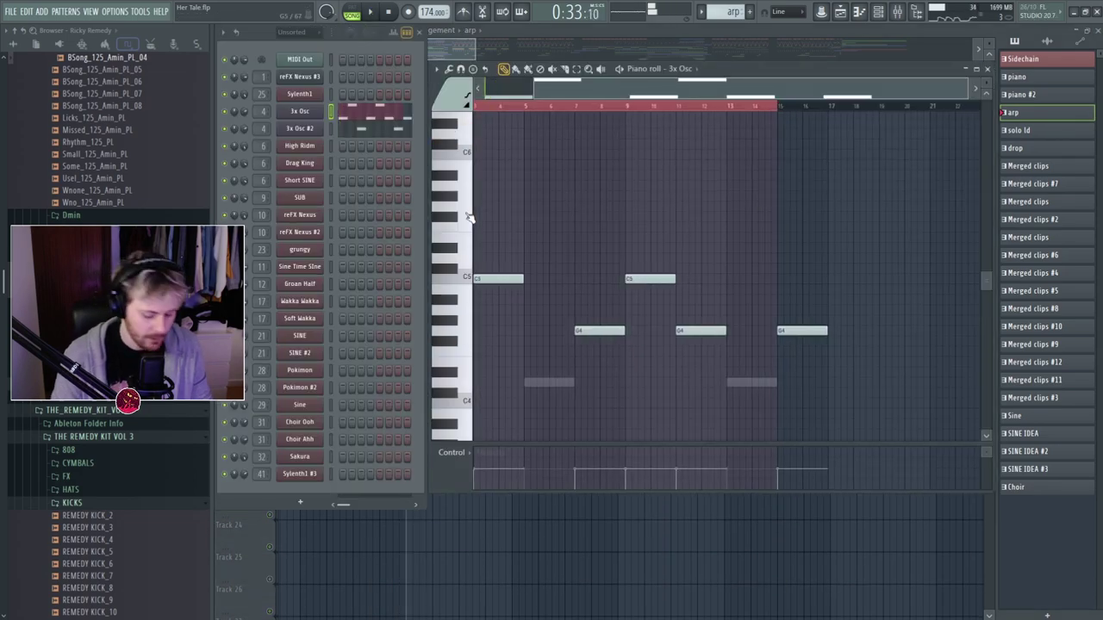
# Open the arp pattern's 3x Osc instrument and reposition its window over the piano roll.
pyautogui.click(303, 114)
pyautogui.click(309, 132)
pyautogui.click(303, 115)
pyautogui.click(578, 207)
pyautogui.moveTo(656, 188); pyautogui.dragTo(589, 188)
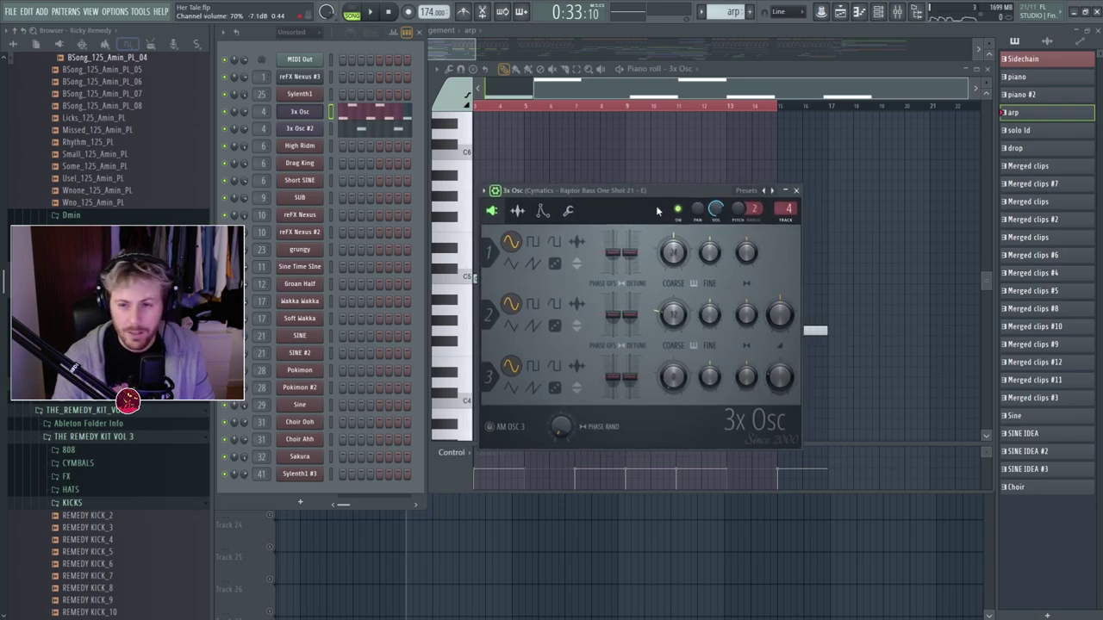
pyautogui.moveTo(656, 210); pyautogui.dragTo(554, 205)
# Play the arp from bar 25 and check the third oscillator's mix level in 3x Osc.
pyautogui.press('space')
pyautogui.press('space')
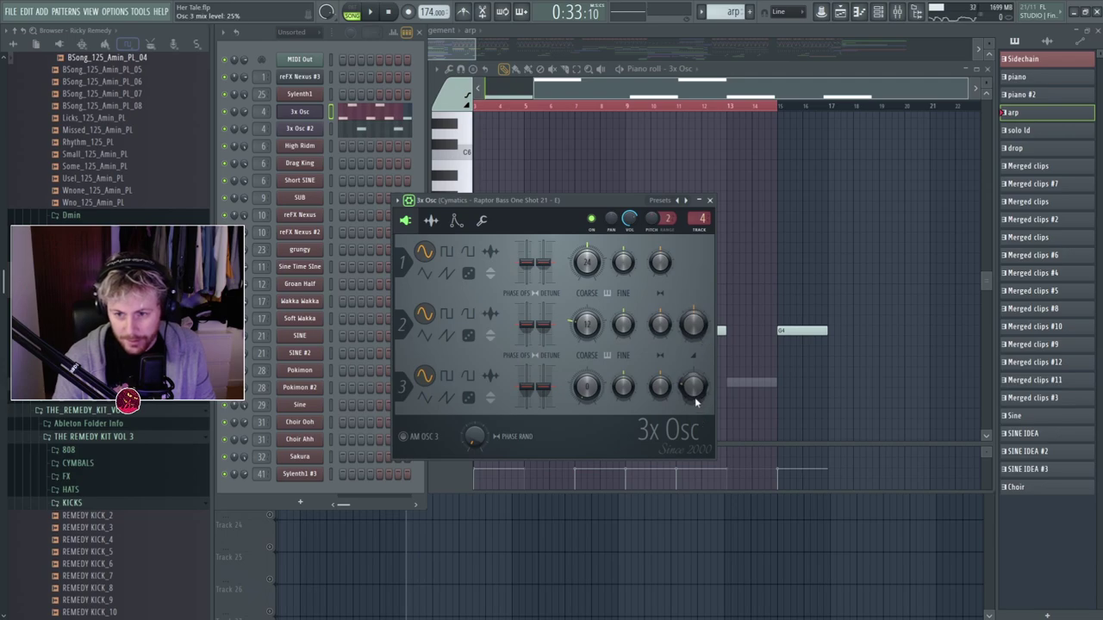
pyautogui.moveTo(698, 398); pyautogui.dragTo(698, 392)
pyautogui.press('space')
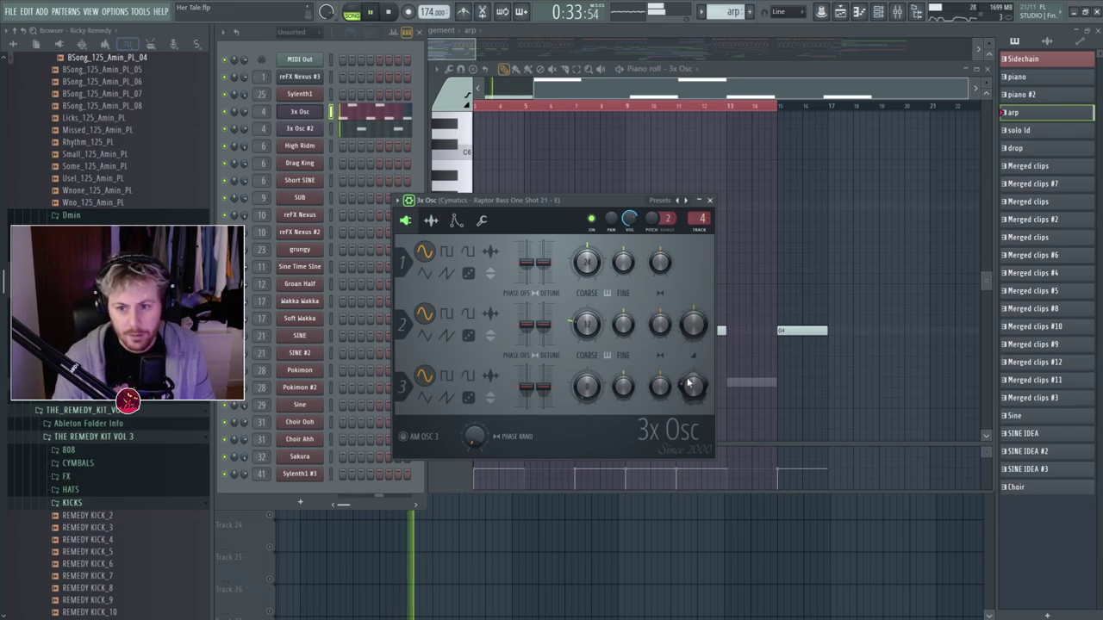
pyautogui.press('space')
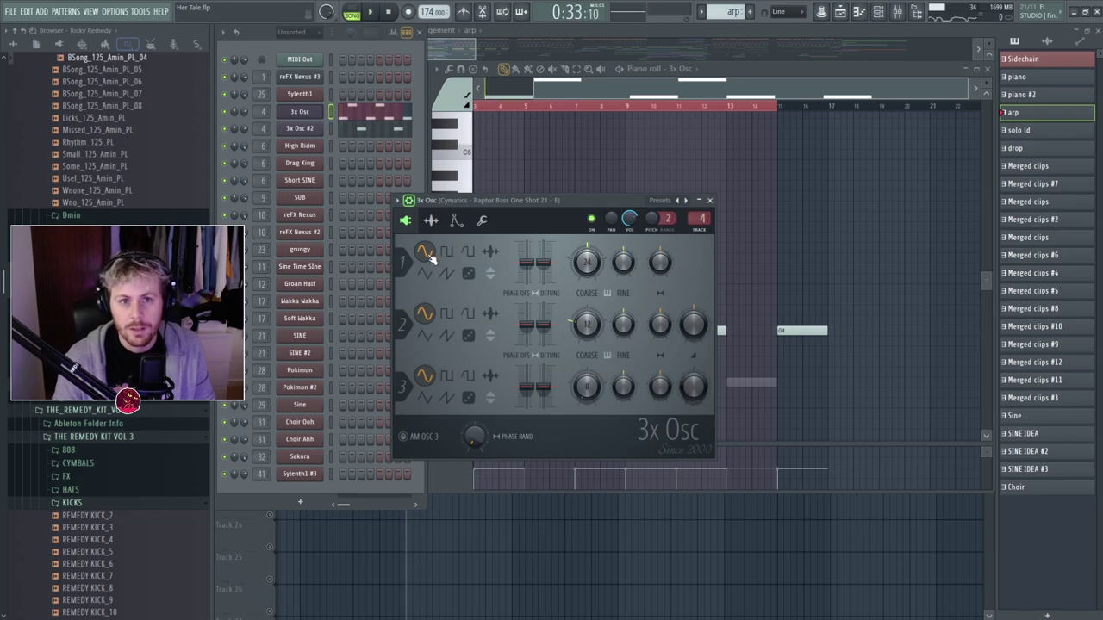
# Examine the 3x Osc channel's envelope and miscellaneous settings, including the arpeggiator's direction, range and chord.
pyautogui.click(430, 221)
pyautogui.click(405, 221)
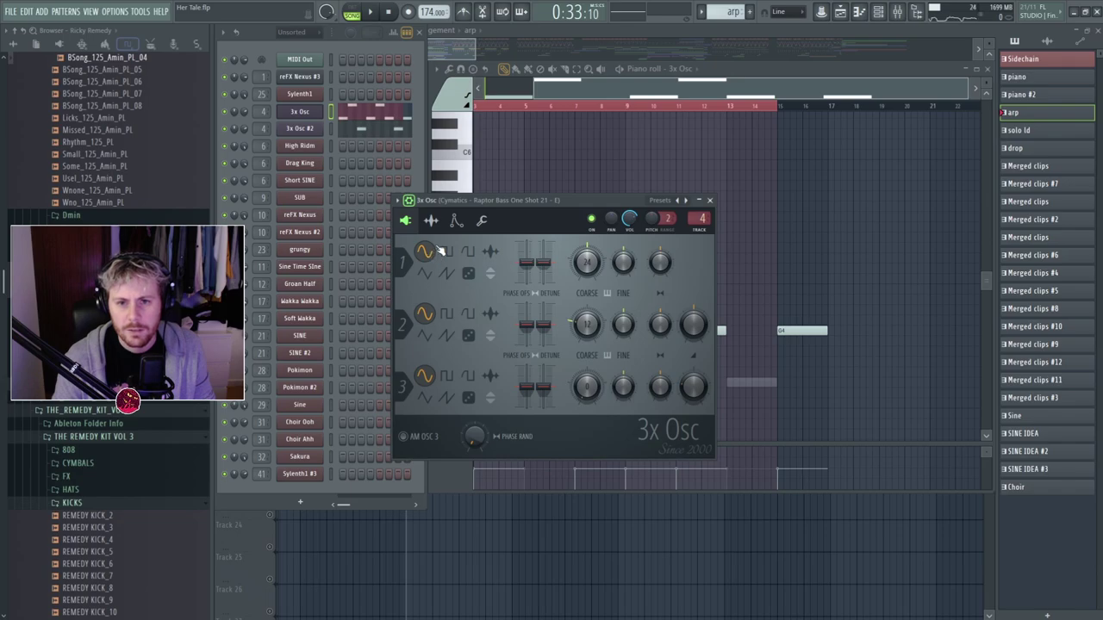
pyautogui.click(431, 220)
pyautogui.click(456, 221)
pyautogui.click(481, 222)
pyautogui.press('space')
pyautogui.press('space')
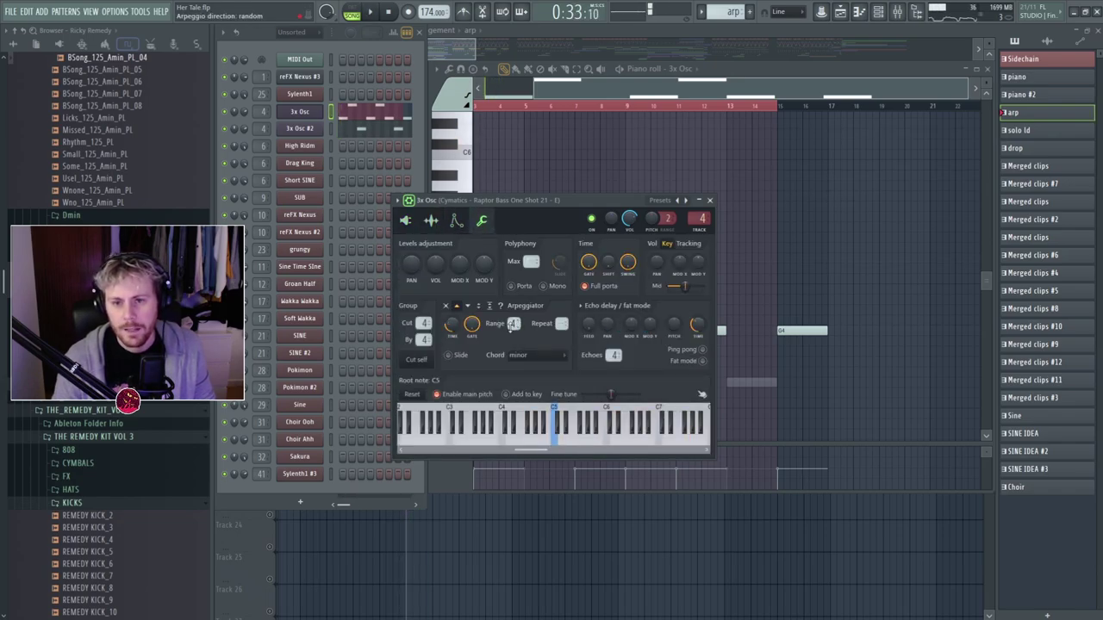
pyautogui.click(425, 229)
pyautogui.click(484, 222)
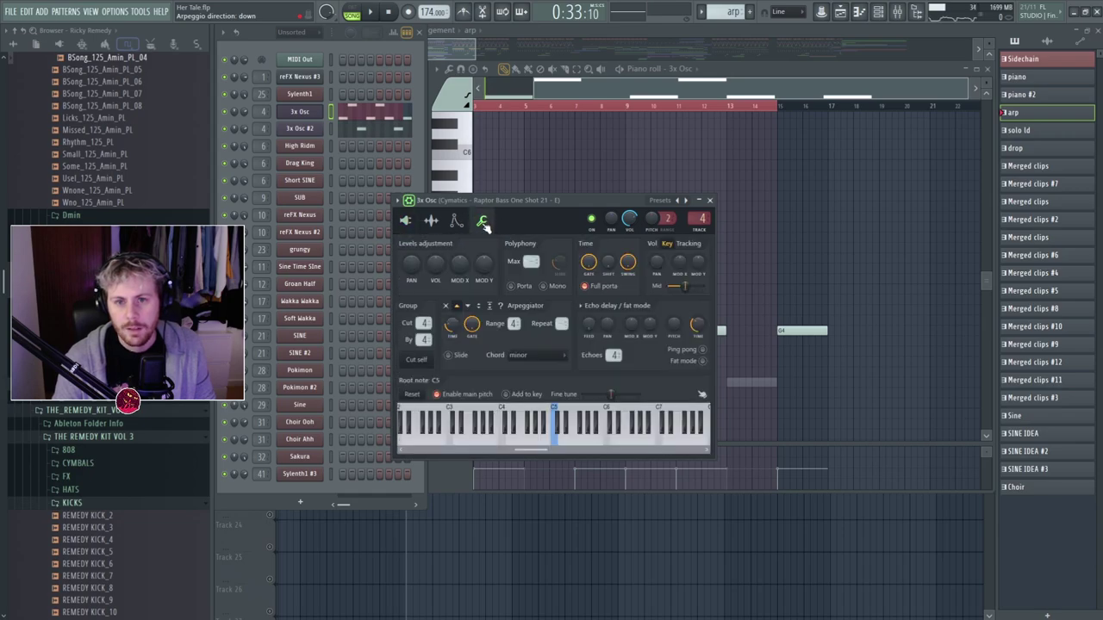
pyautogui.click(420, 220)
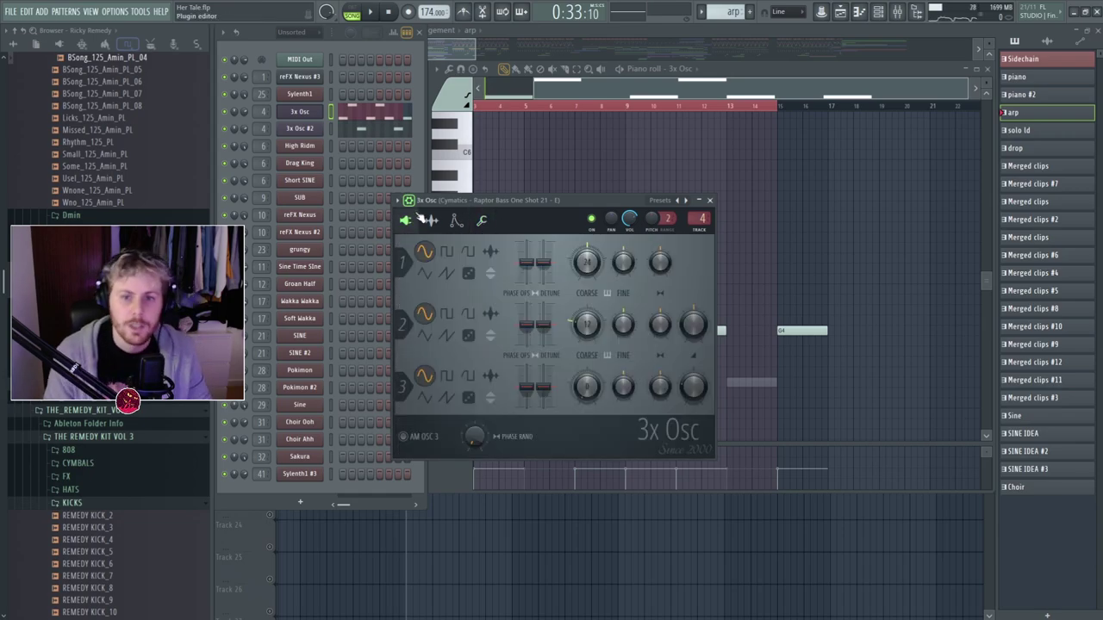
# Hide the 3x Osc channel's detailed settings and play the arp from bar 25 while checking the 3x Osc #2 channel.
pyautogui.click(412, 202)
pyautogui.press('space')
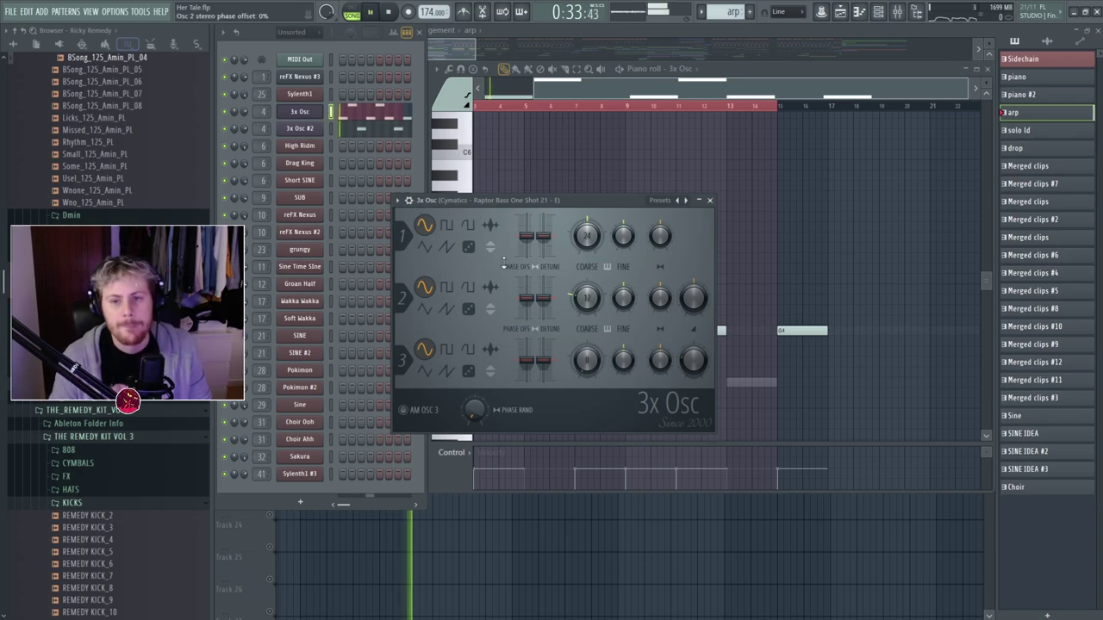
pyautogui.rightClick(601, 186)
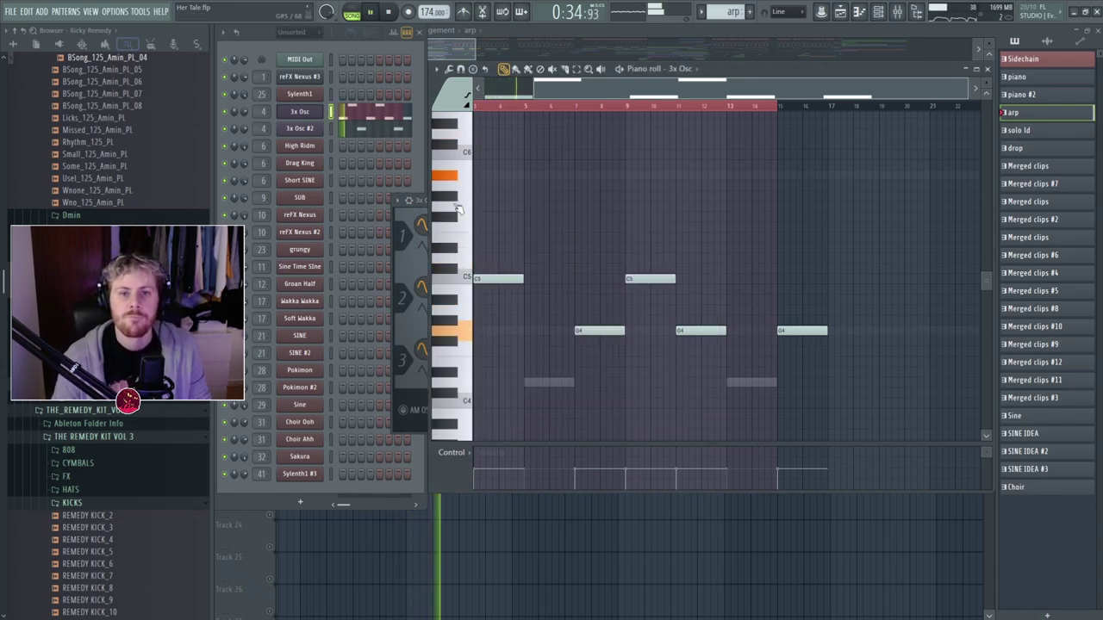
pyautogui.click(307, 127)
pyautogui.rightClick(556, 143)
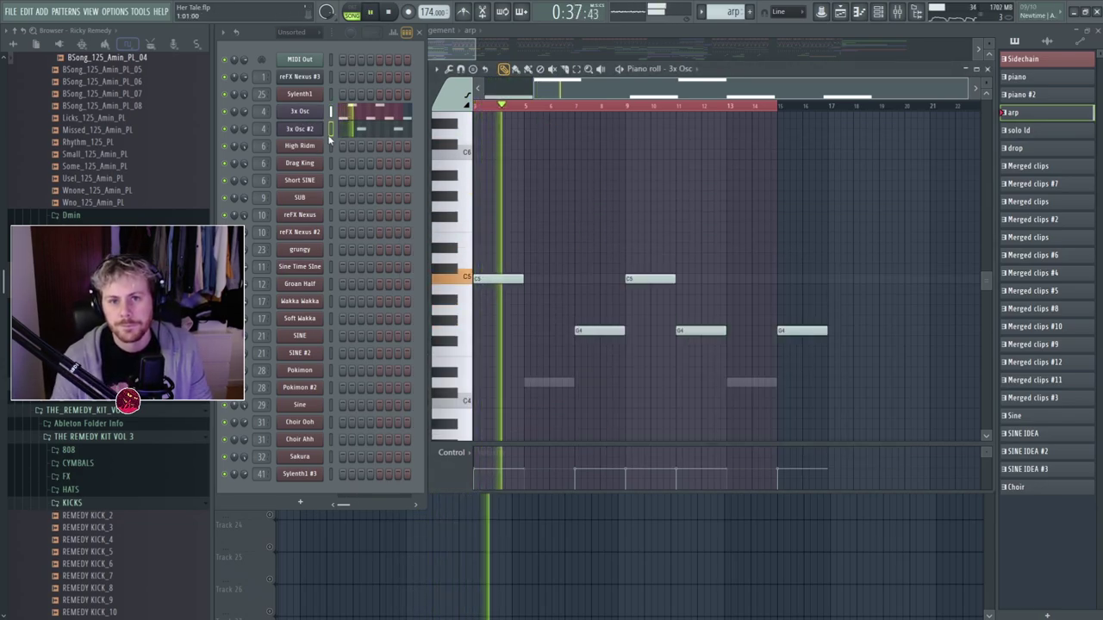
# Open the 3x Osc channel's miscellaneous settings and play the arp from bar 25.
pyautogui.click(307, 114)
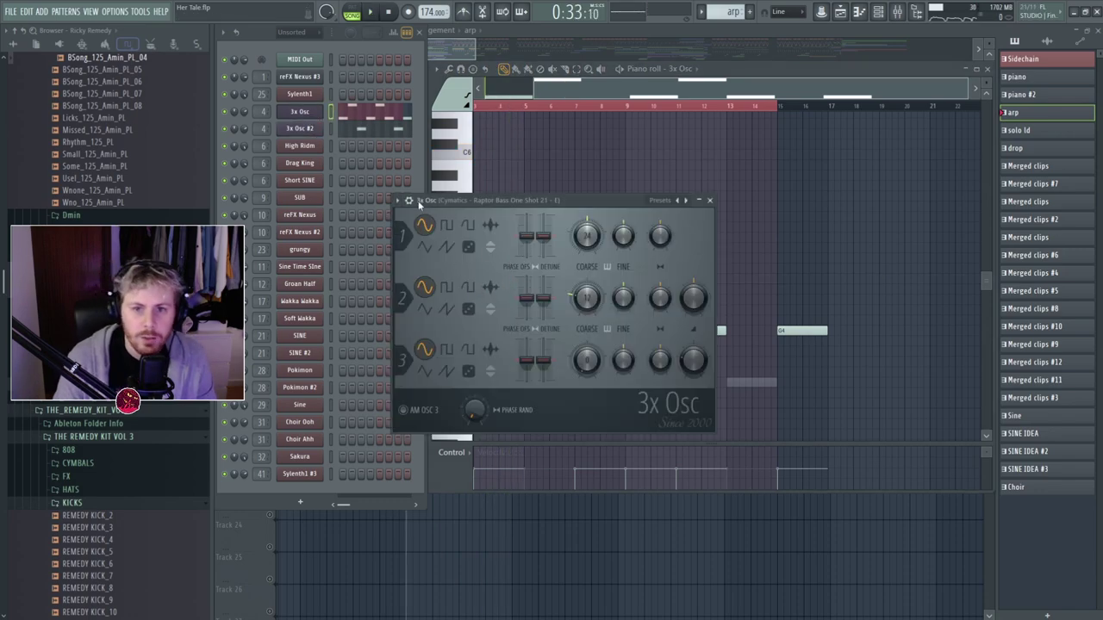
pyautogui.click(410, 200)
pyautogui.click(482, 221)
pyautogui.press('space')
pyautogui.press('space')
# Inspect the 3x Osc #2 channel's arpeggiator settings and briefly play the arp with them.
pyautogui.click(311, 130)
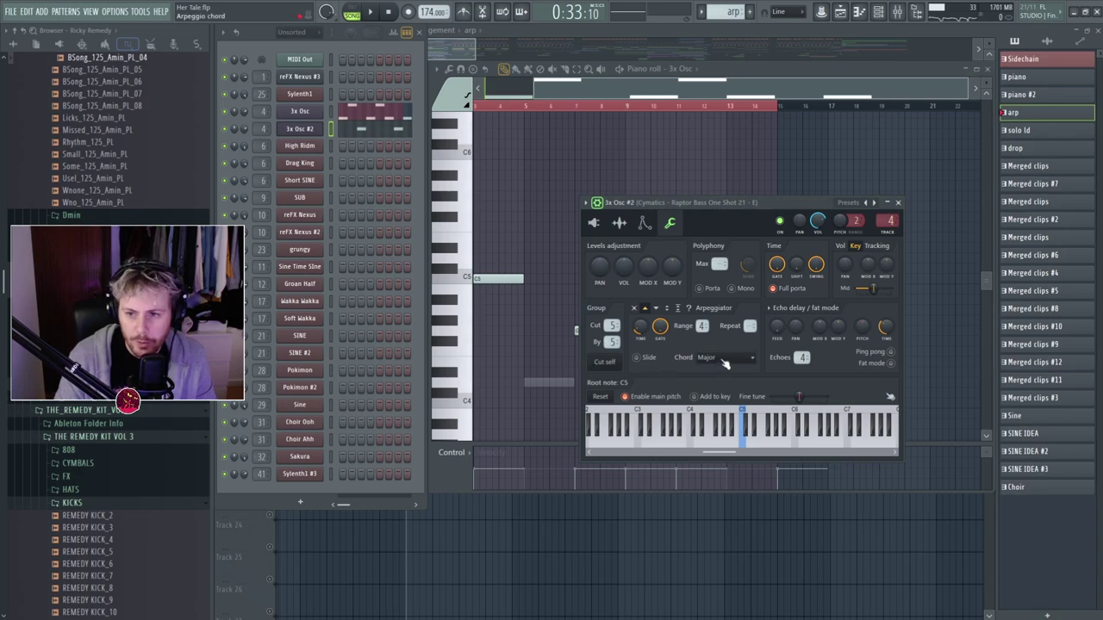
pyautogui.press('space')
pyautogui.rightClick(572, 278)
pyautogui.press('space')
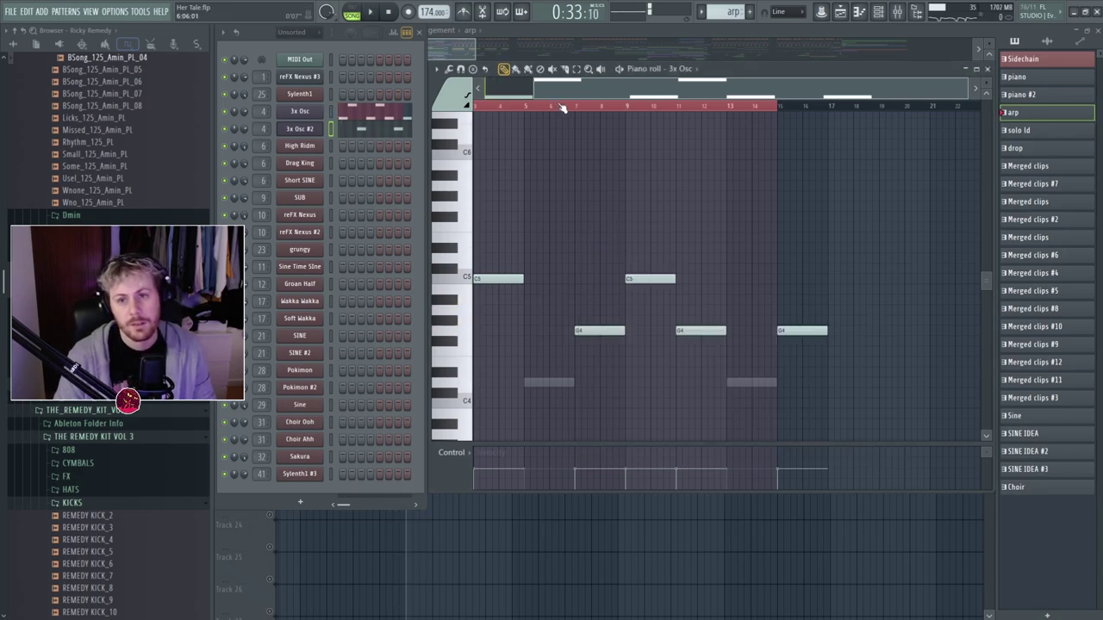
# Play the arp pattern in the piano roll from its start and from bars 3, 5, 7 and 13.
pyautogui.moveTo(561, 107); pyautogui.dragTo(419, 12)
pyautogui.press('space')
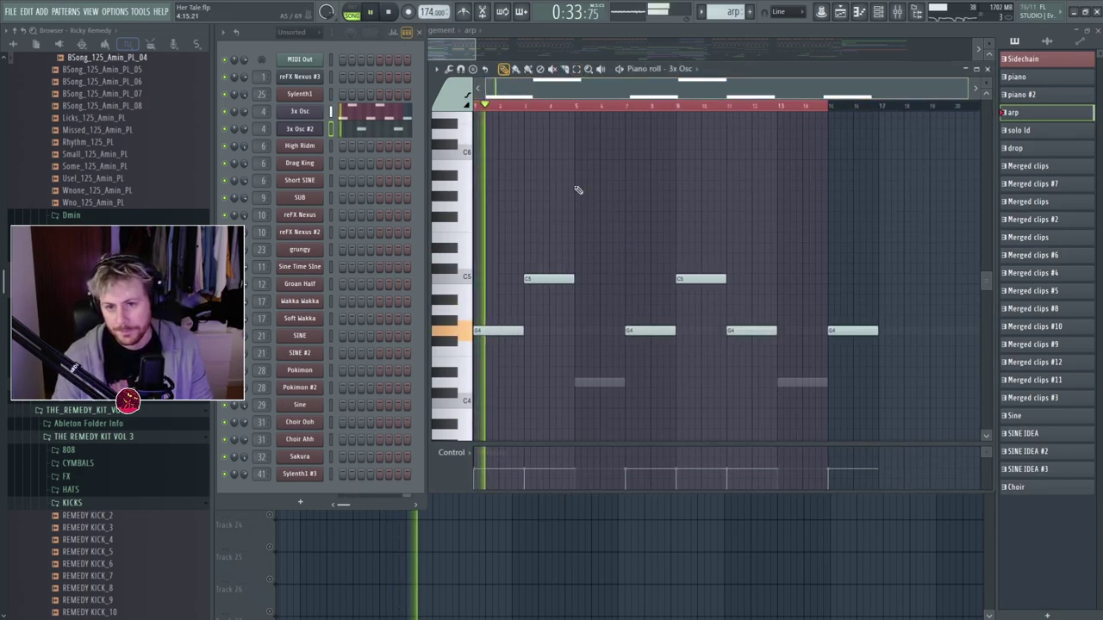
pyautogui.press('space')
pyautogui.click(521, 108)
pyautogui.press('space')
pyautogui.press('space')
pyautogui.click(573, 106)
pyautogui.press('space')
pyautogui.click(630, 108)
pyautogui.click(783, 106)
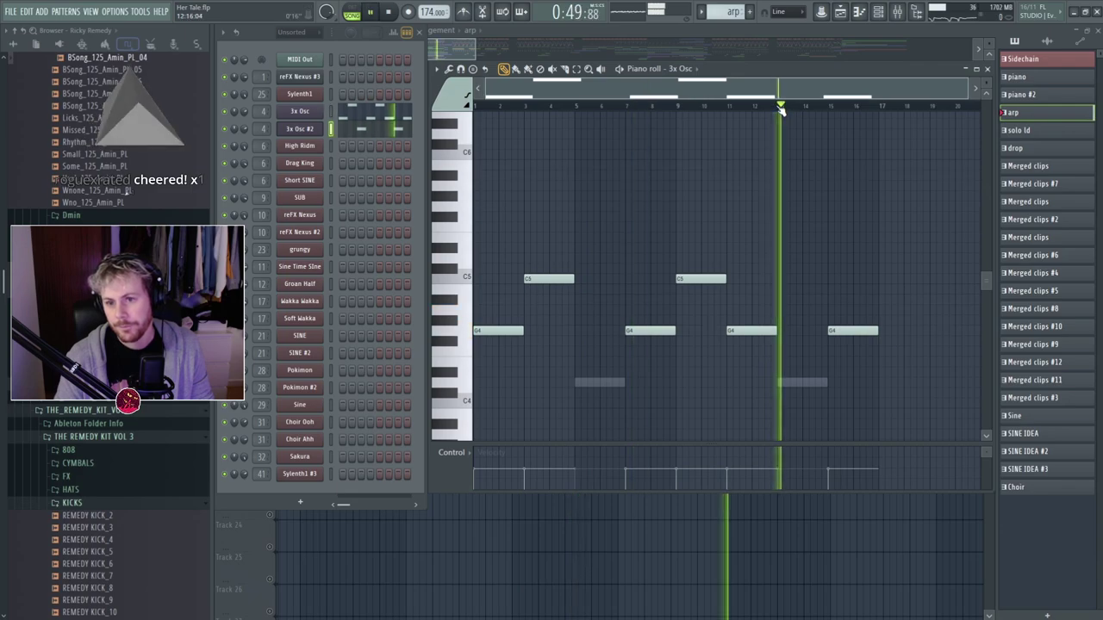
pyautogui.press('space')
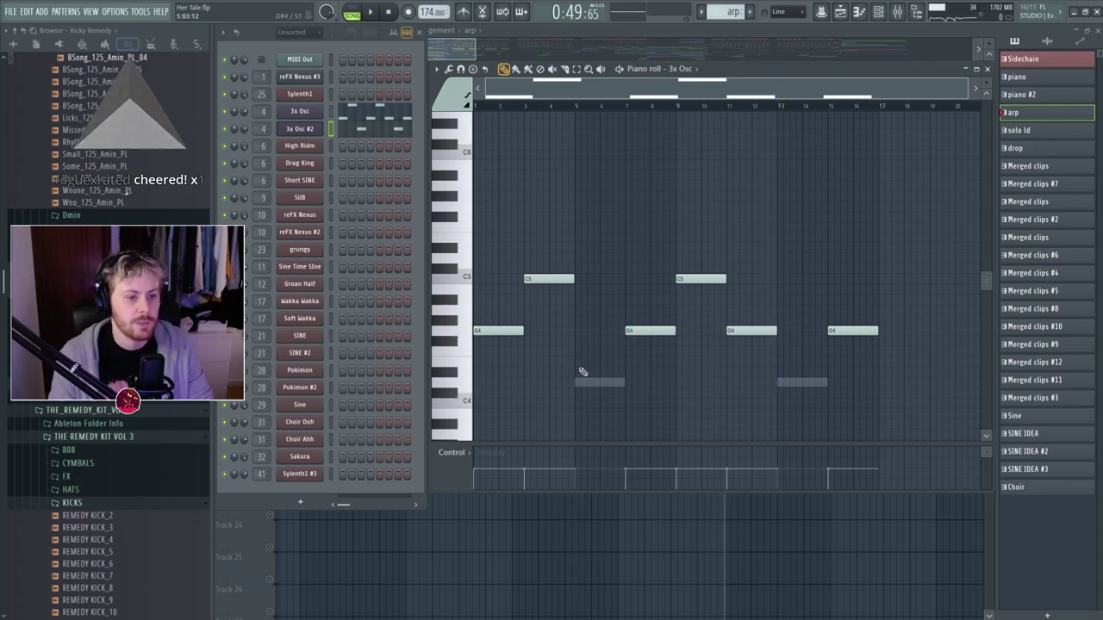
# Return to the playlist, turn off the solo on the arp's track 14 and play the arrangement from bar 25.
pyautogui.press('F5')
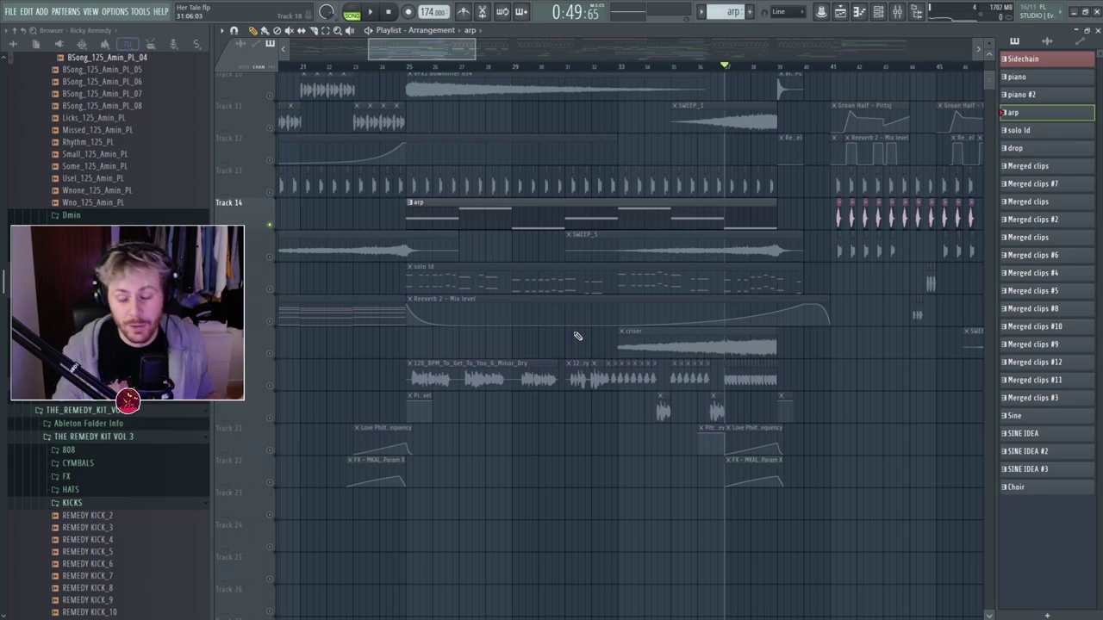
pyautogui.rightClick(269, 225)
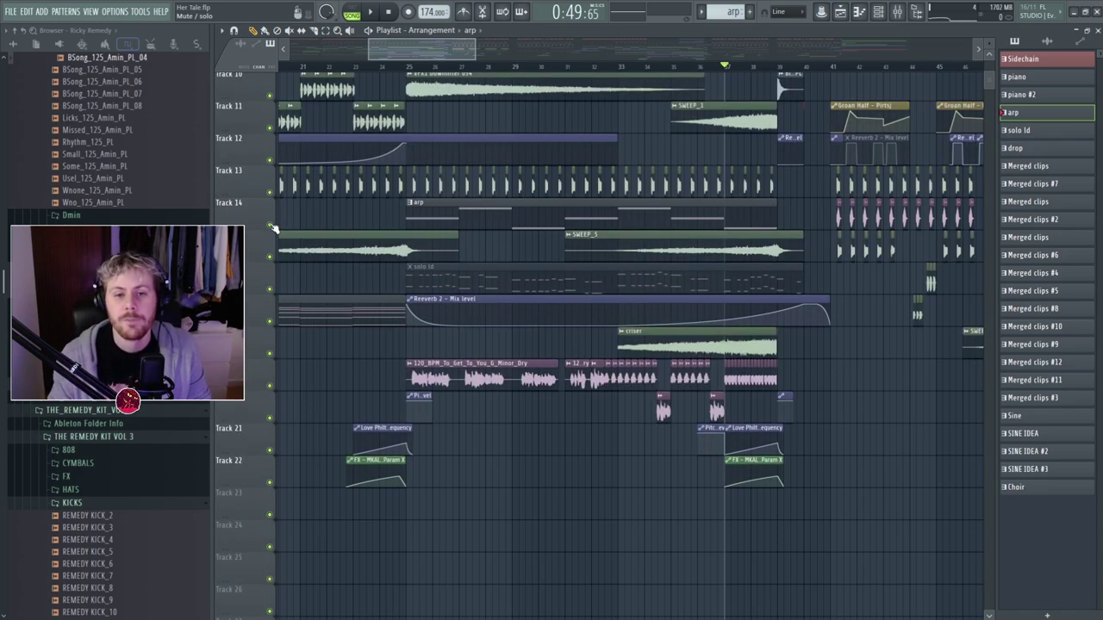
pyautogui.scroll(5, 569, 488)
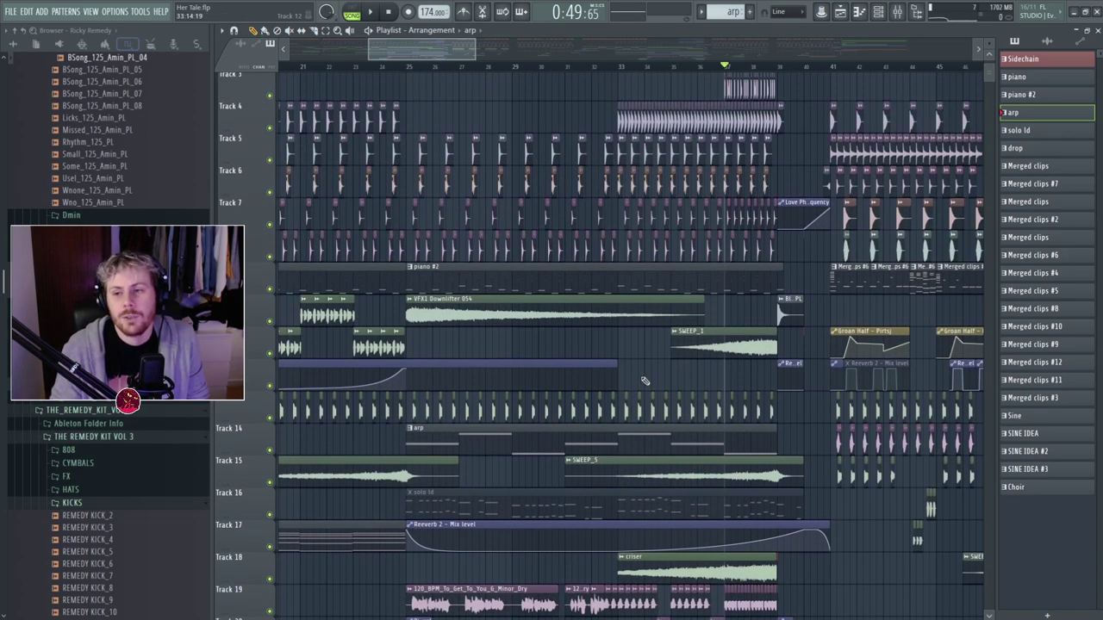
pyautogui.moveTo(475, 49); pyautogui.dragTo(566, 52)
pyautogui.scroll(2, 449, 179)
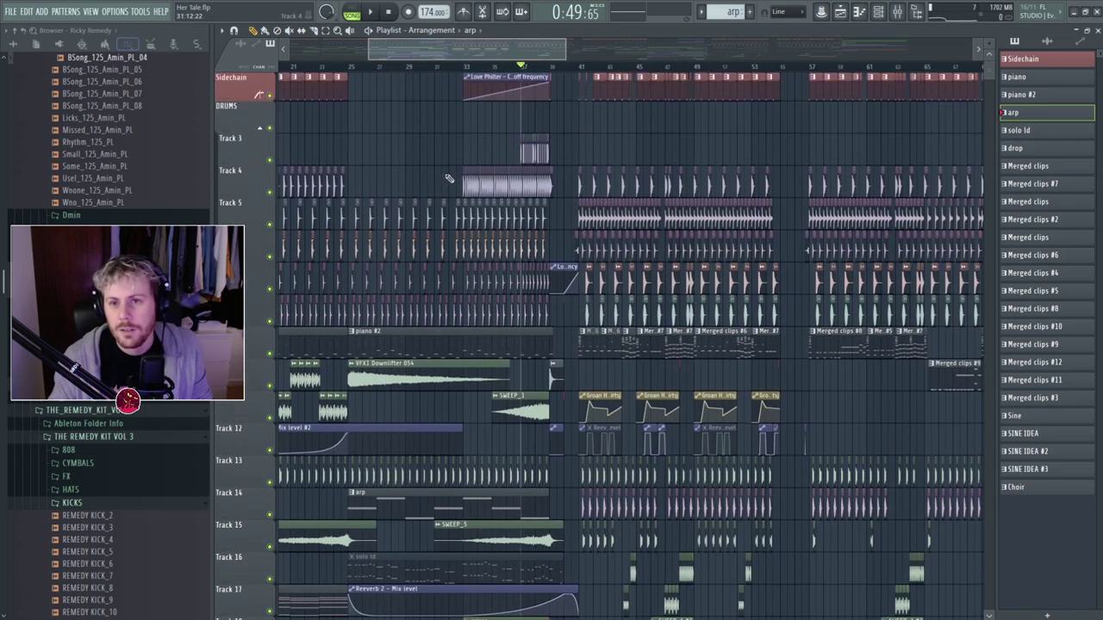
pyautogui.click(349, 68)
pyautogui.hscroll(-2, 459, 124)
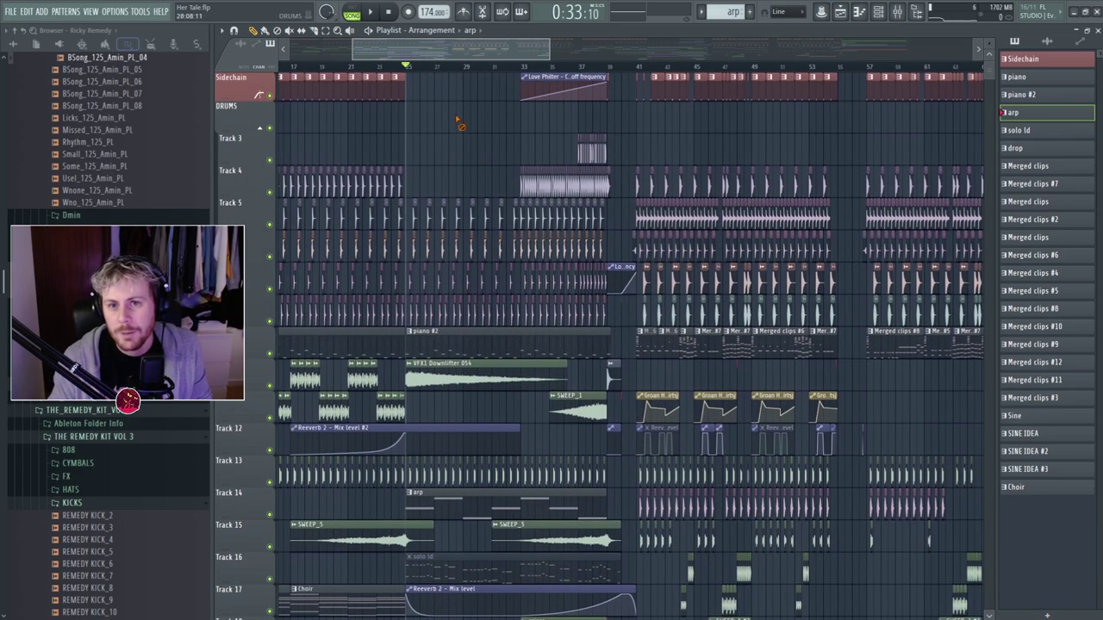
pyautogui.scroll(-3, 488, 121)
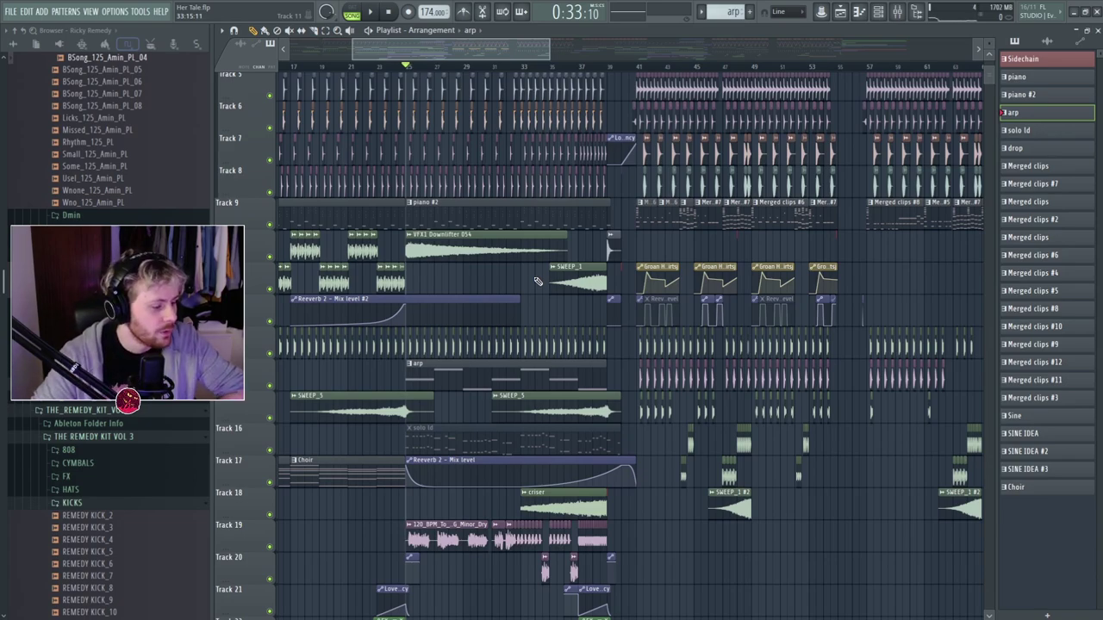
pyautogui.scroll(2, 436, 286)
pyautogui.scroll(1, 456, 292)
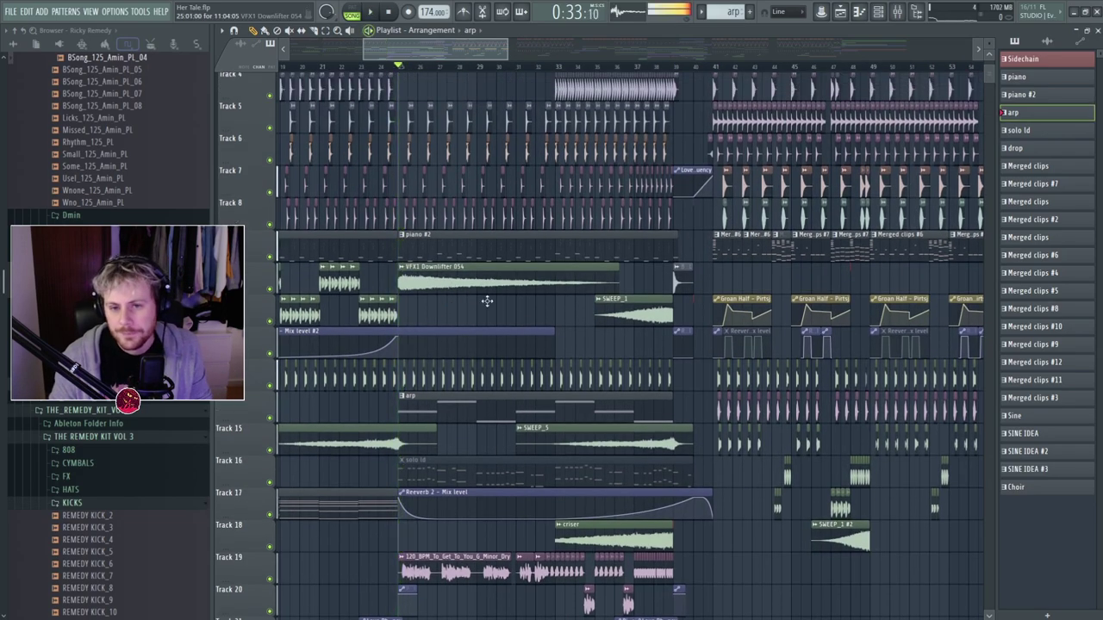
# Move the playhead to bar 28 and shorten the Reeverb 2 - Mix level #2 automation on track 12 to end at about bar 25.
pyautogui.scroll(-4, 517, 306)
pyautogui.click(457, 67)
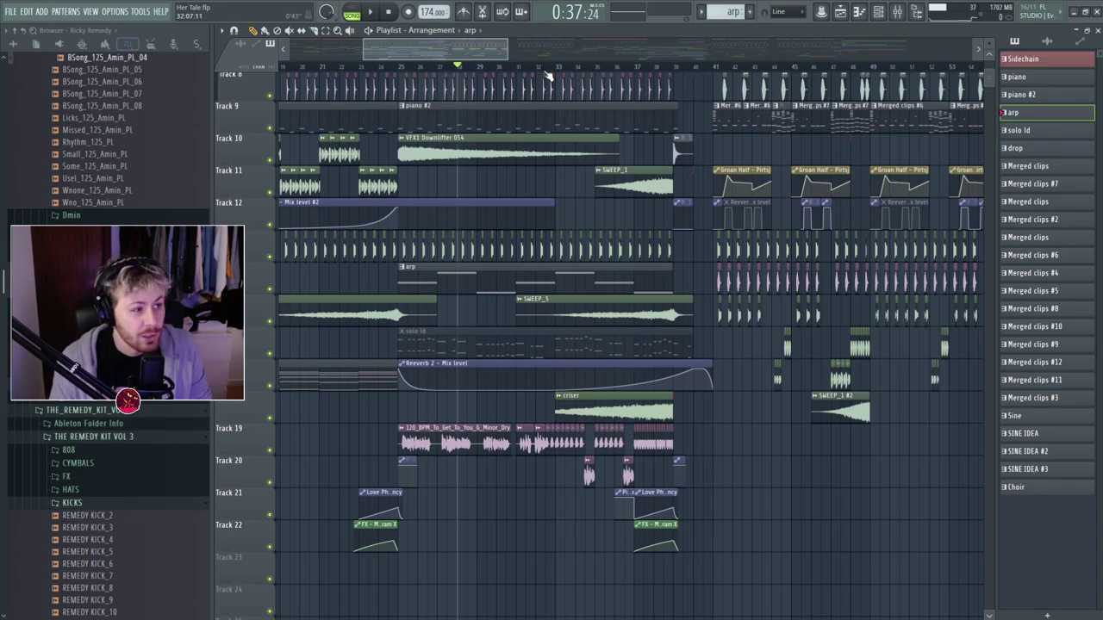
pyautogui.moveTo(506, 49); pyautogui.dragTo(561, 50)
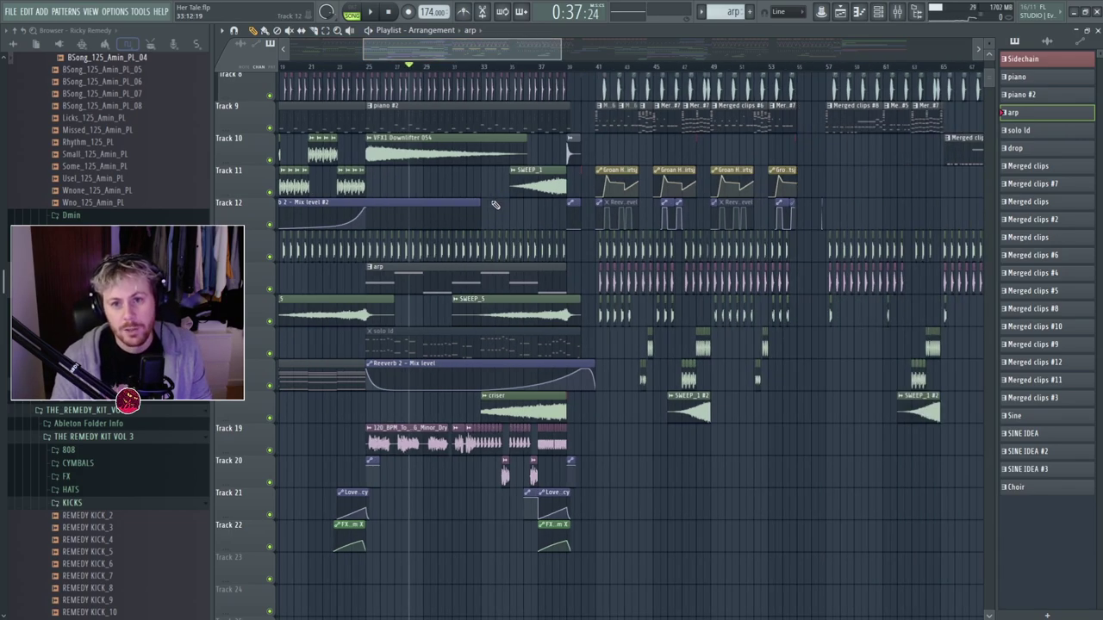
pyautogui.moveTo(442, 203); pyautogui.dragTo(372, 203)
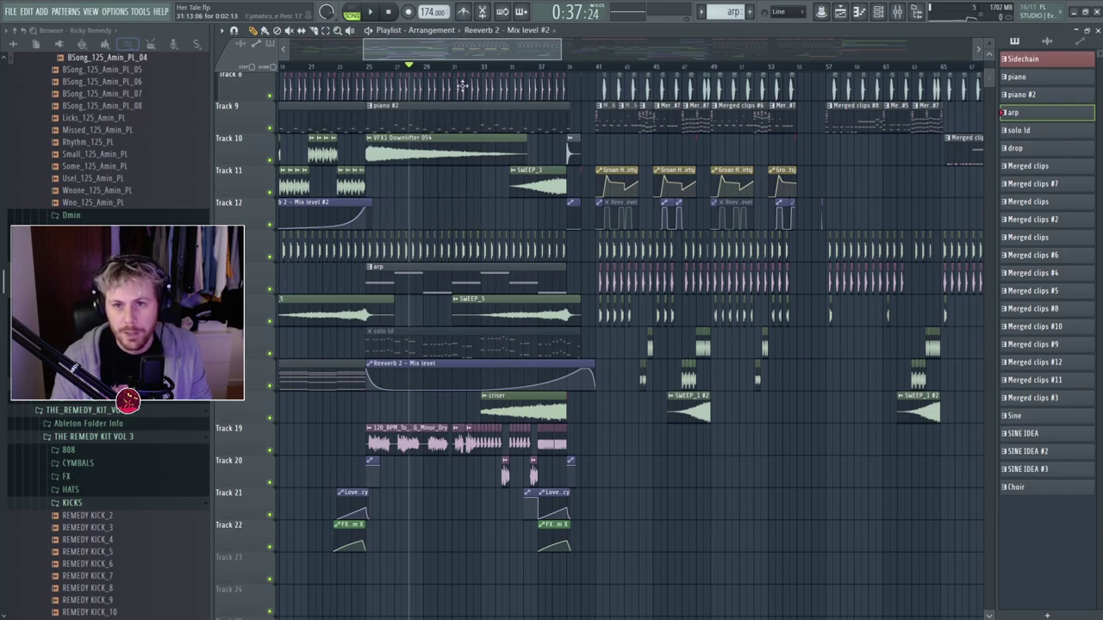
pyautogui.press('space')
pyautogui.press('space')
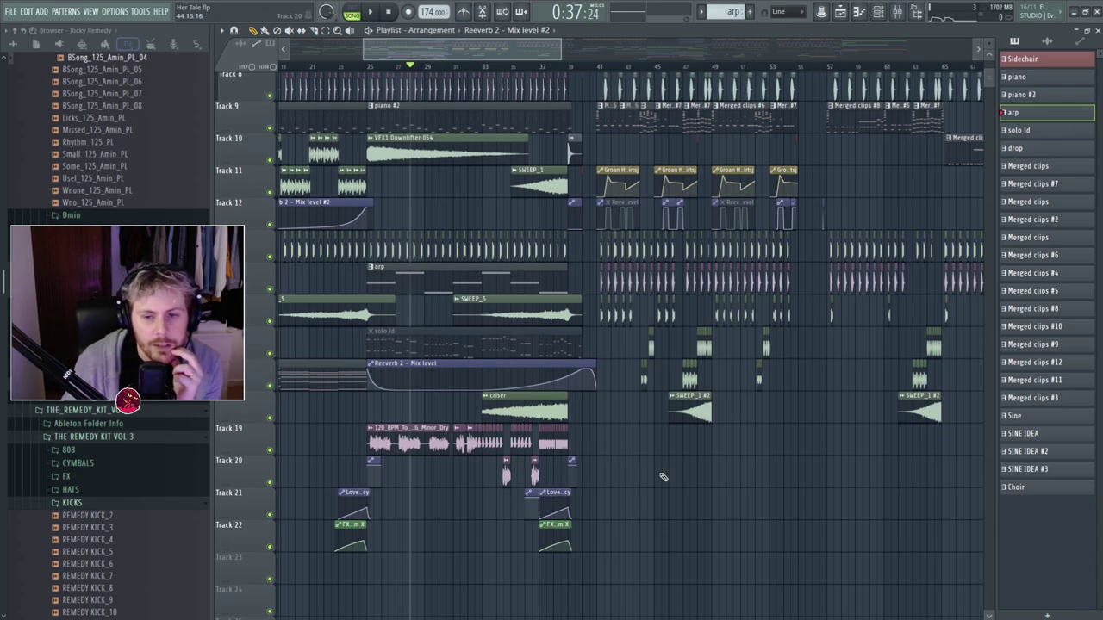
# Inspect the 120_BPM_To_Get_To_You_G_Minor_Dry vocal sample's settings and play the build-up from about bar 32.
pyautogui.doubleClick(436, 442)
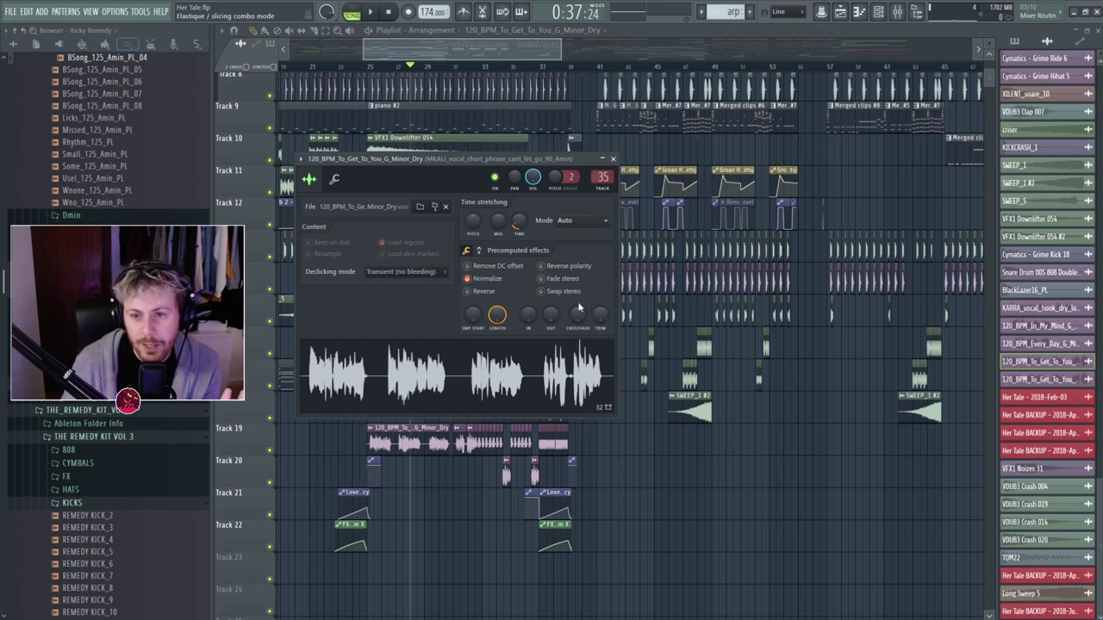
pyautogui.click(815, 465)
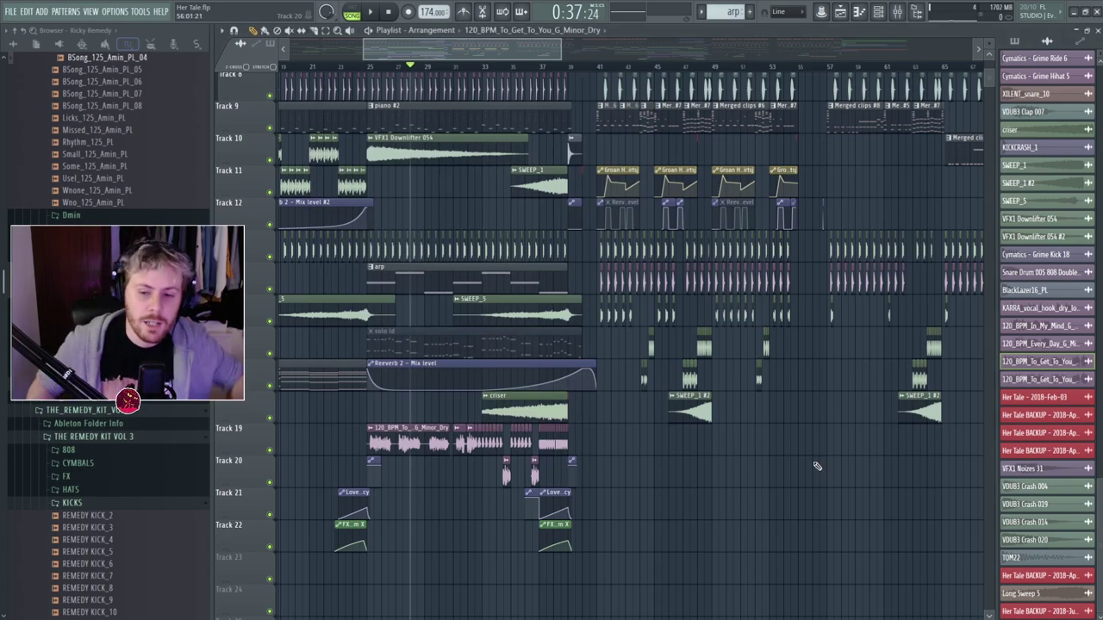
pyautogui.scroll(1, 479, 95)
pyautogui.scroll(3, 479, 94)
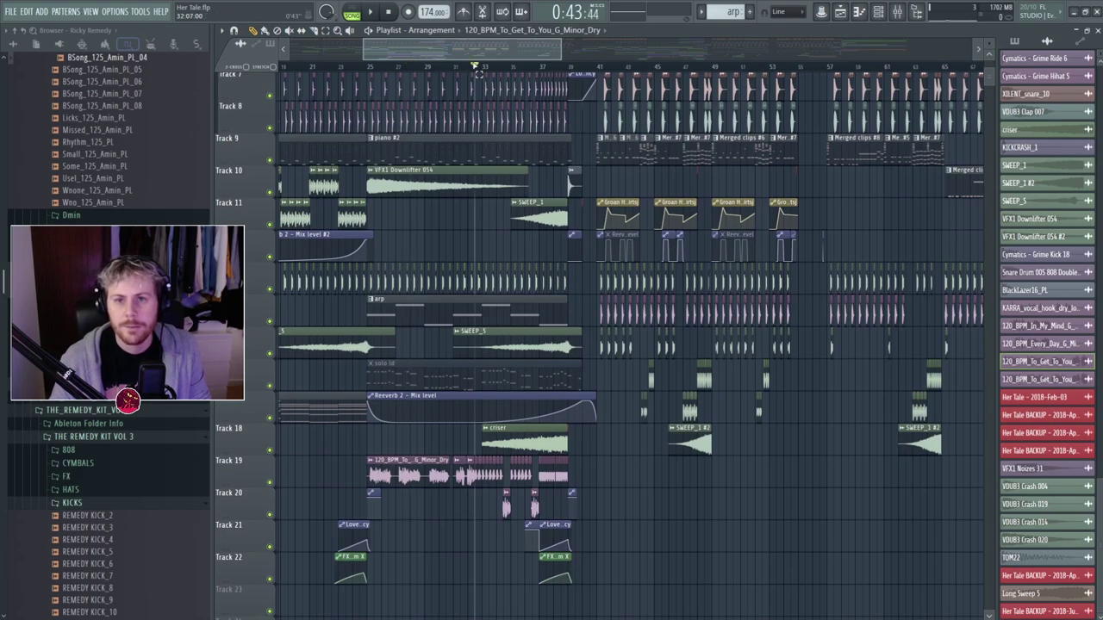
pyautogui.press('space')
pyautogui.scroll(3, 437, 355)
pyautogui.scroll(5, 592, 295)
pyautogui.press('space')
pyautogui.scroll(2, 594, 164)
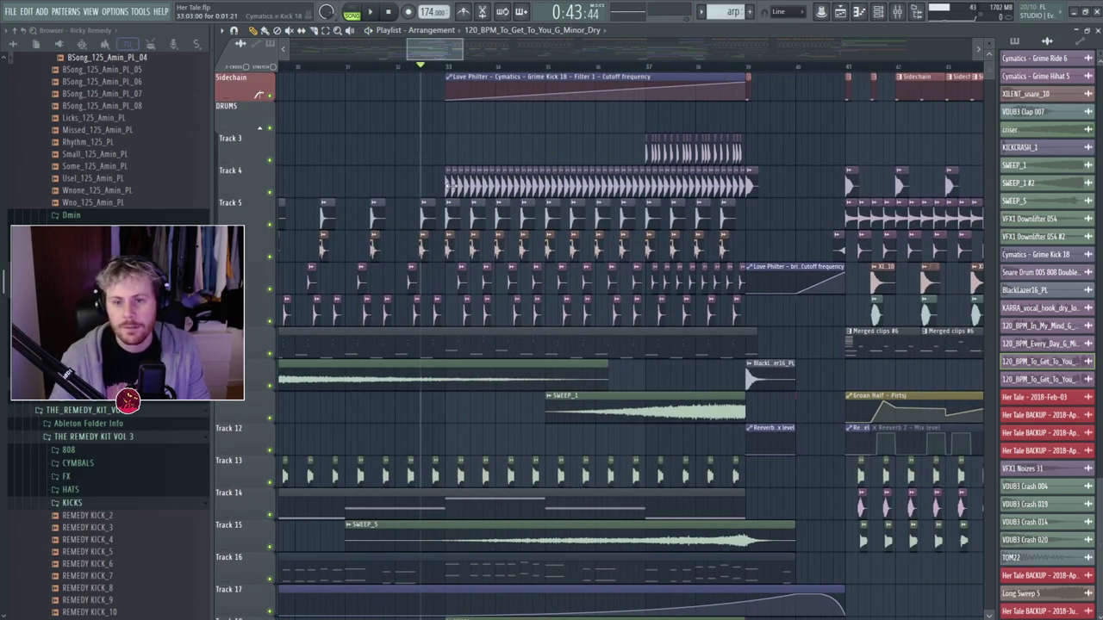
# Open and close the criser sample's settings on track 18 and place the playhead at bar 33.
pyautogui.scroll(-6, 546, 295)
pyautogui.scroll(-2, 556, 279)
pyautogui.scroll(2, 560, 266)
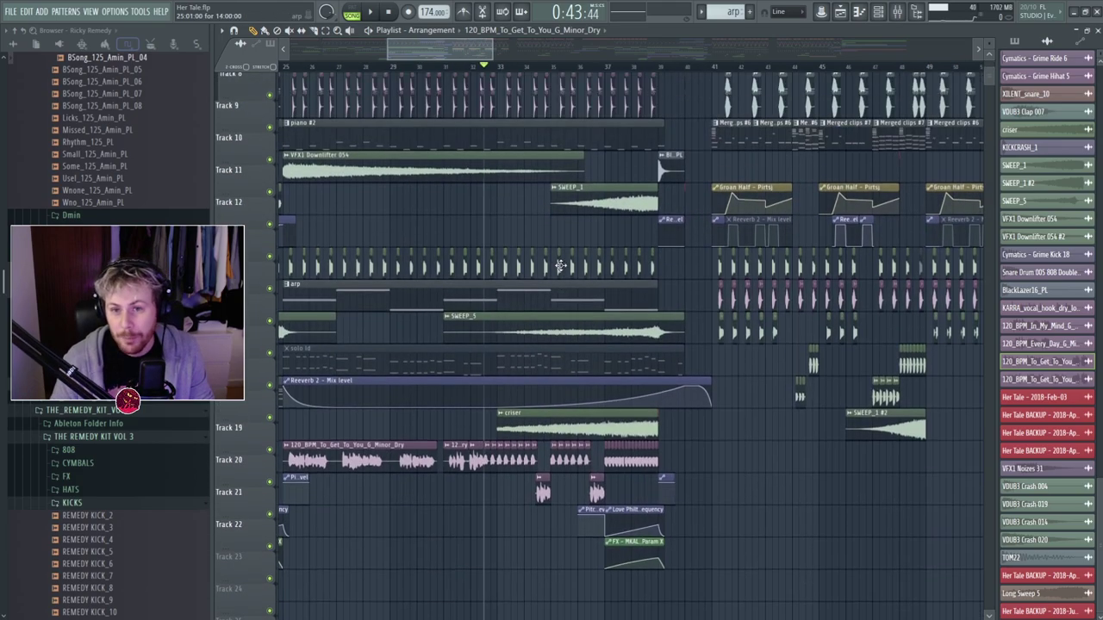
pyautogui.scroll(2, 558, 266)
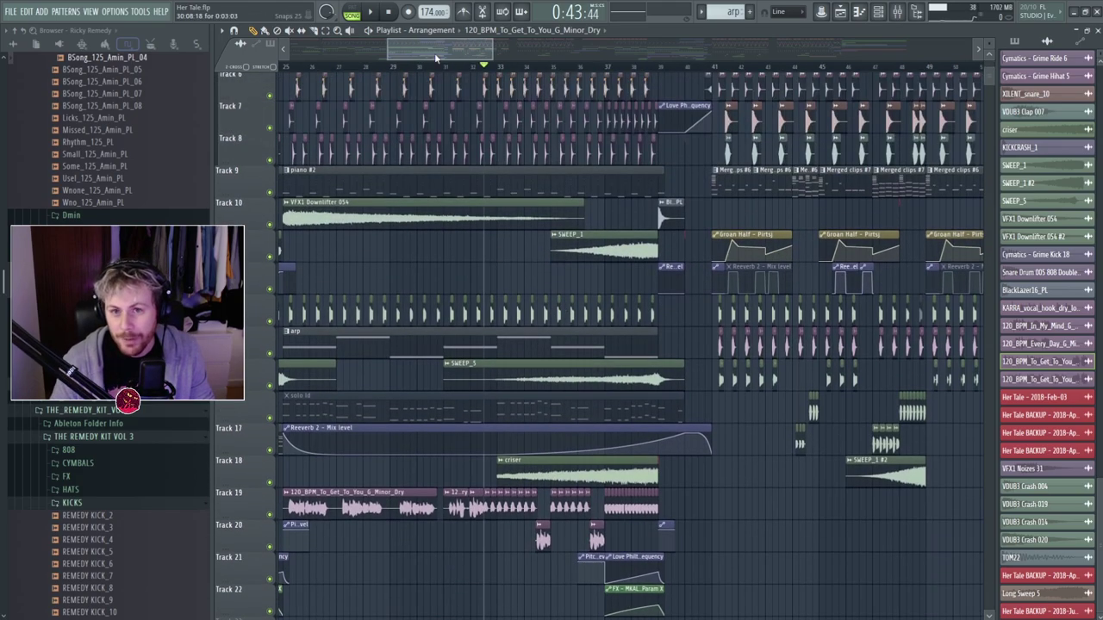
pyautogui.doubleClick(578, 476)
pyautogui.click(563, 113)
pyautogui.click(498, 67)
# Look over the build-up's drum and effect tracks and check the criser sample's settings once more.
pyautogui.scroll(2, 498, 66)
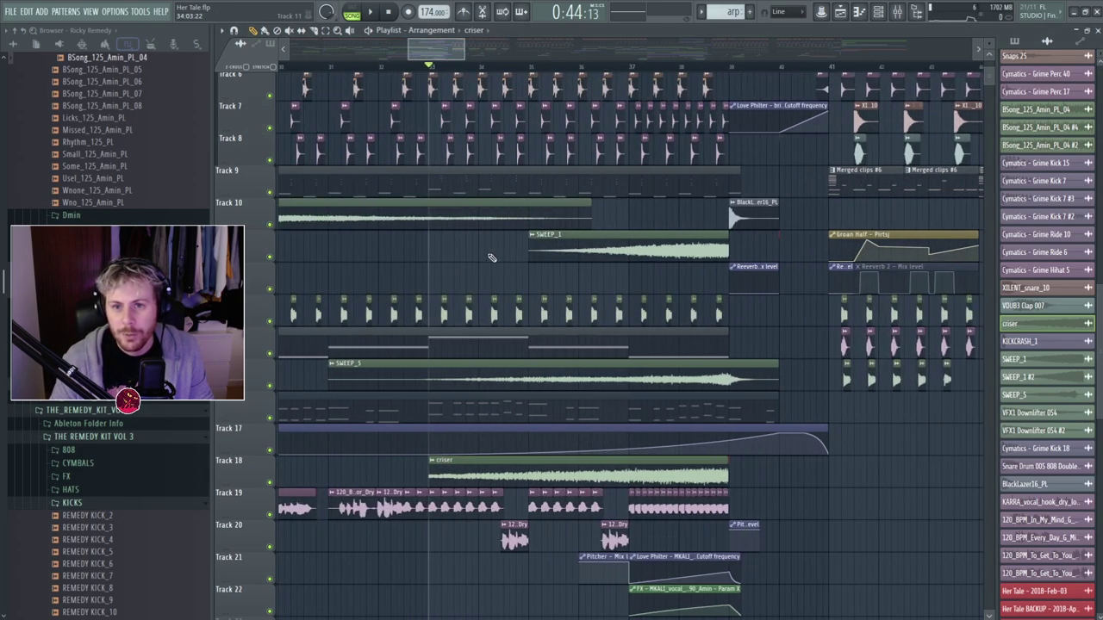
pyautogui.scroll(-3, 517, 360)
pyautogui.scroll(3, 508, 369)
pyautogui.scroll(2, 489, 359)
pyautogui.scroll(-4, 499, 370)
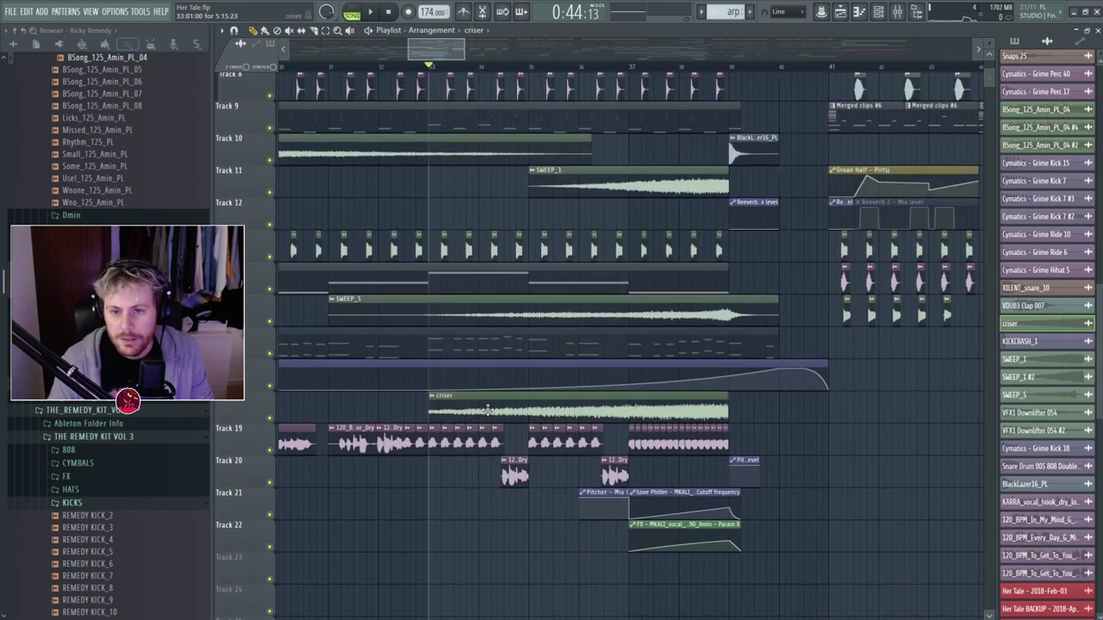
pyautogui.doubleClick(490, 410)
pyautogui.press('Escape')
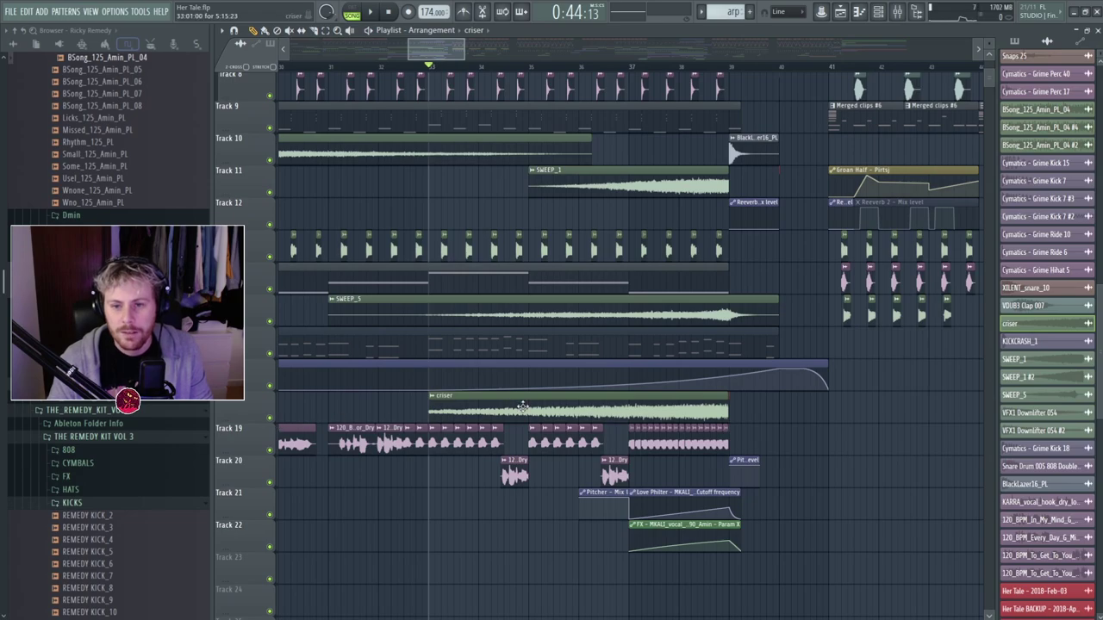
# Solo track 18, play the criser riser from bar 33 and open its sample settings with playback stopped.
pyautogui.press('space')
pyautogui.rightClick(270, 418)
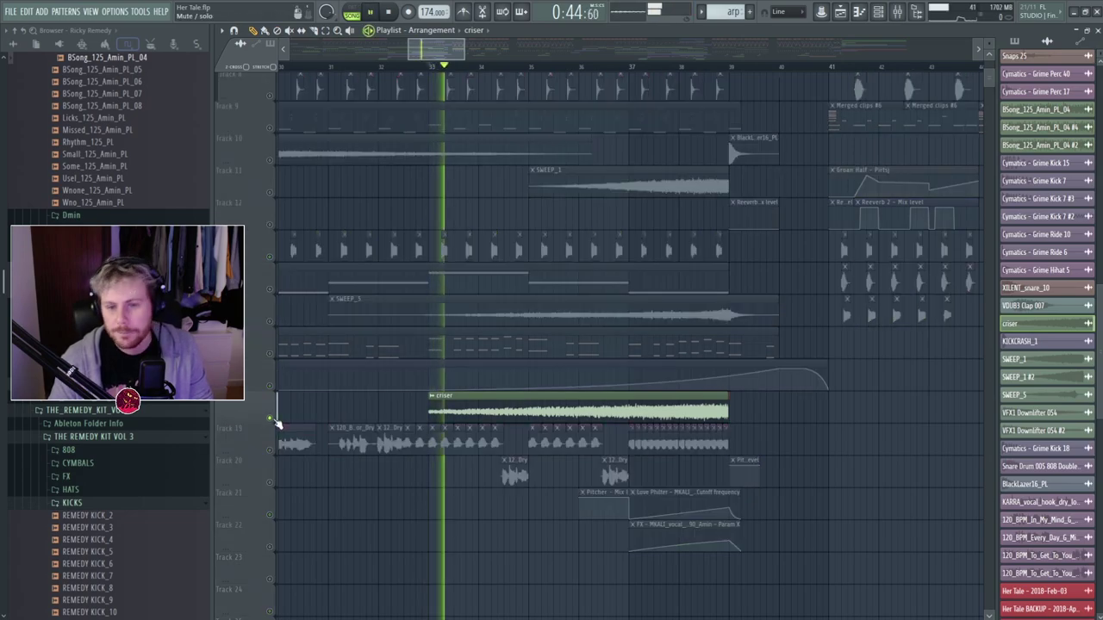
pyautogui.press('space')
pyautogui.doubleClick(536, 404)
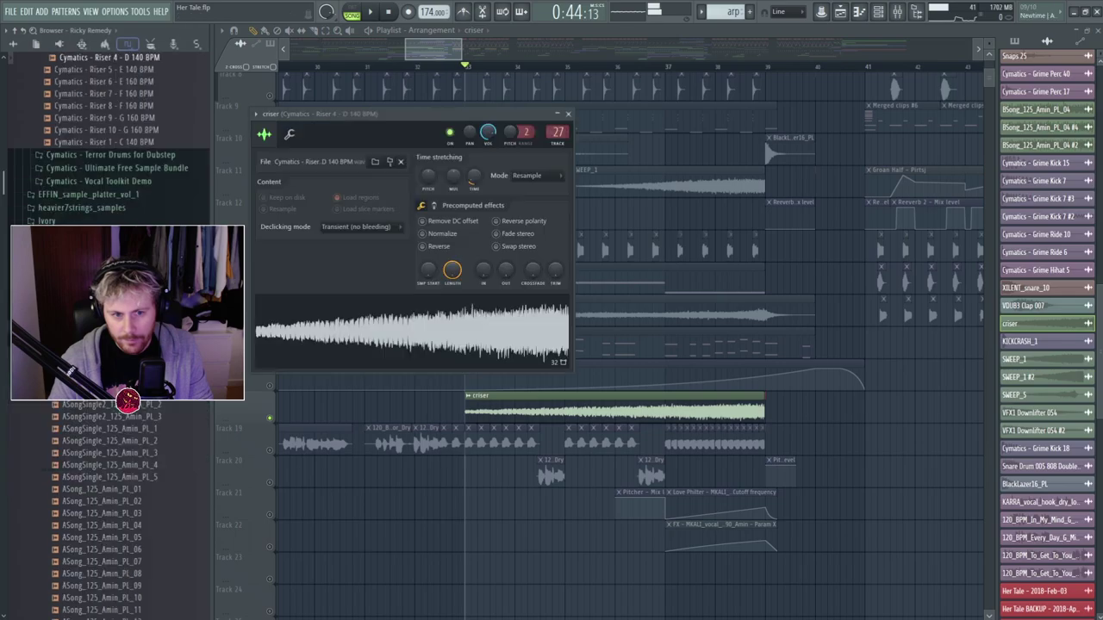
pyautogui.click(390, 12)
# Inspect the Fruity Reeverb 2 effect on the riser's mixer track 27 and close it.
pyautogui.press('F9')
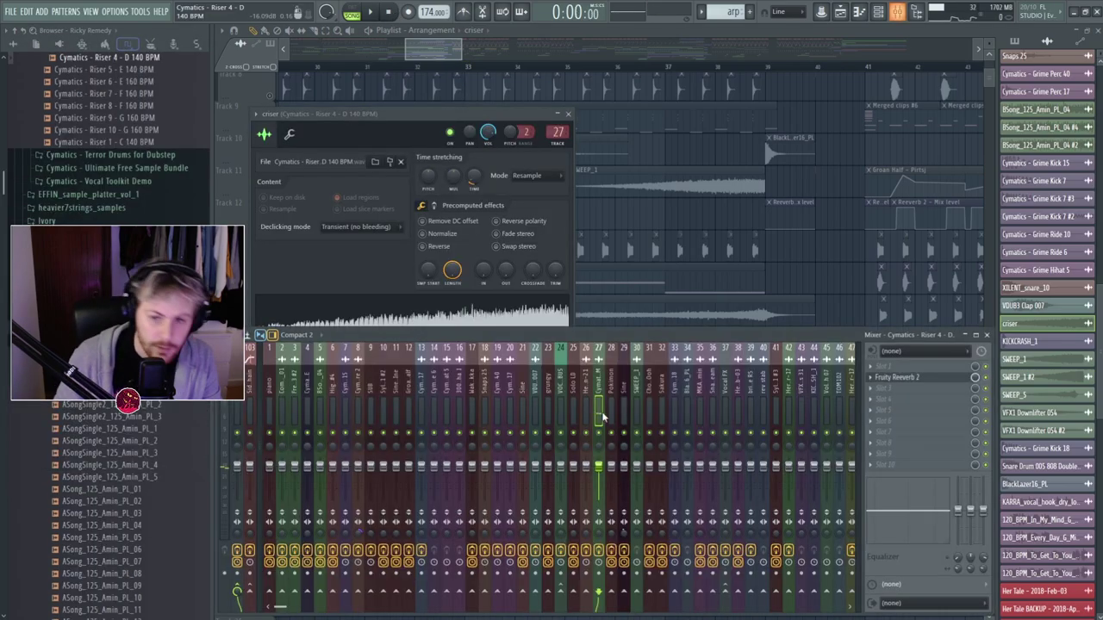
pyautogui.click(914, 381)
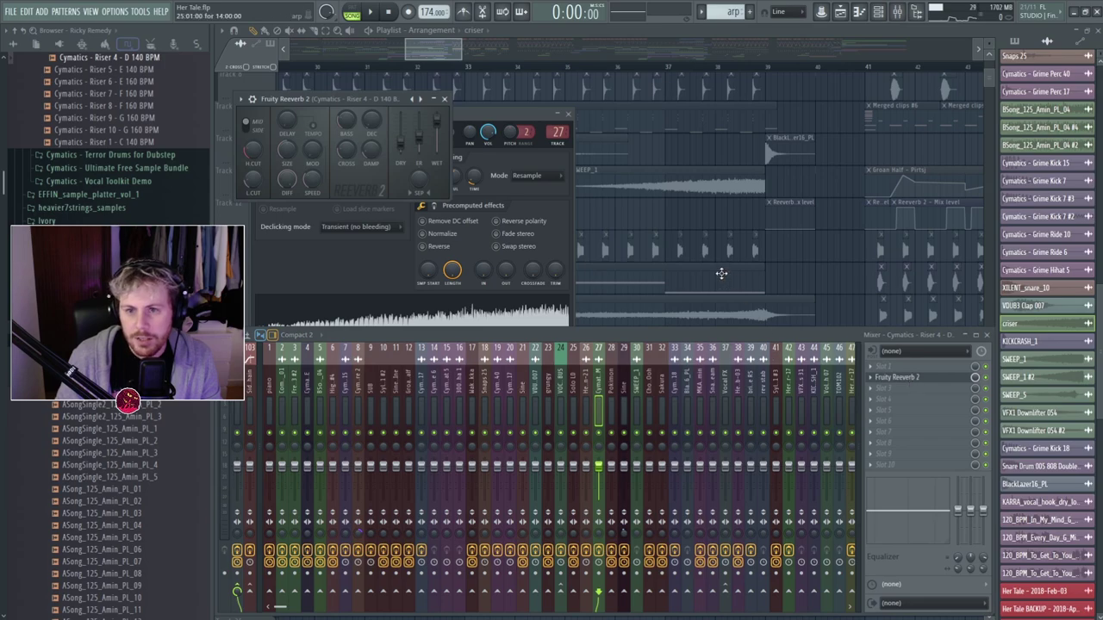
pyautogui.click(693, 222)
# Select the SWEEP_1 sample on track 11 and turn off the solo so all playlist tracks are active.
pyautogui.scroll(5, 517, 221)
pyautogui.doubleClick(633, 339)
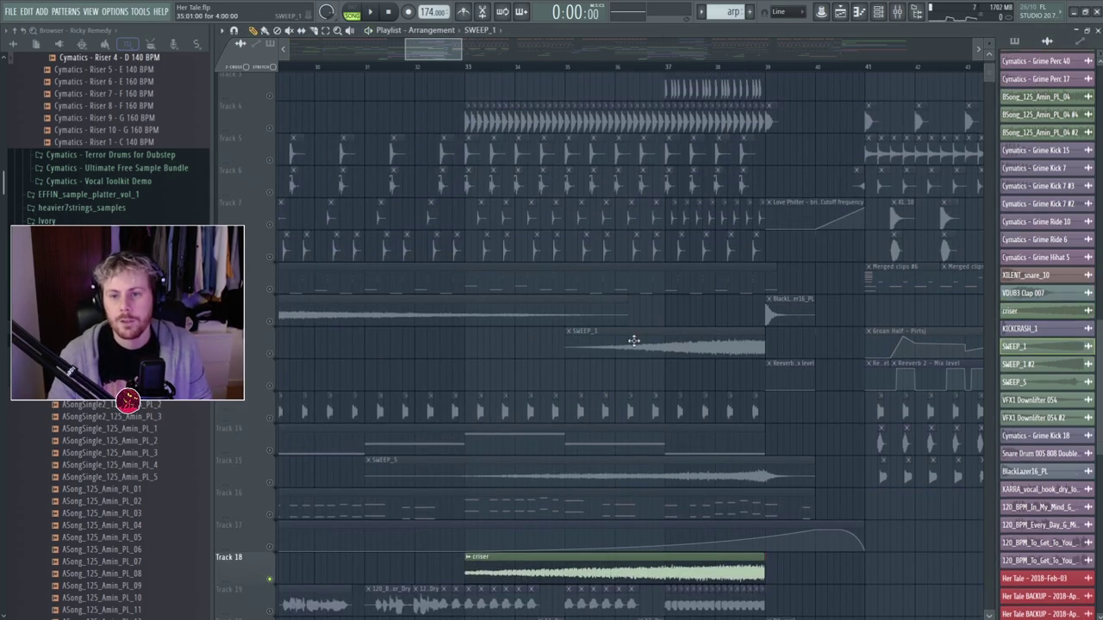
pyautogui.click(277, 357)
pyautogui.doubleClick(277, 356)
pyautogui.rightClick(271, 354)
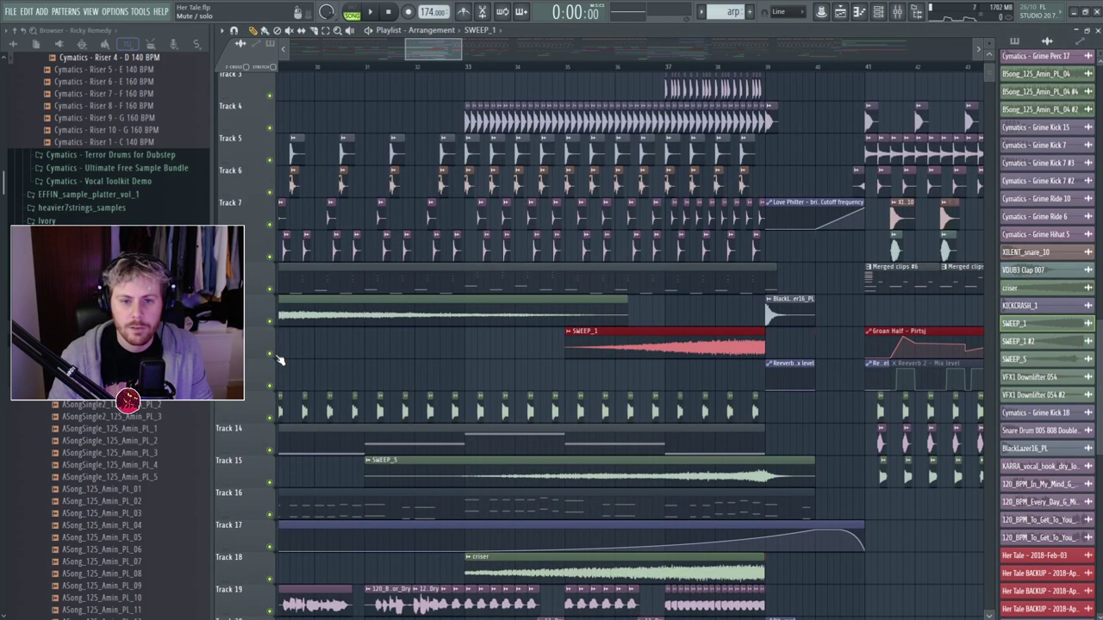
# Show and hide the mixer, and place the playlist playhead at about bar 32.
pyautogui.press('F9')
pyautogui.press('F9')
pyautogui.press('F9')
pyautogui.press('F9')
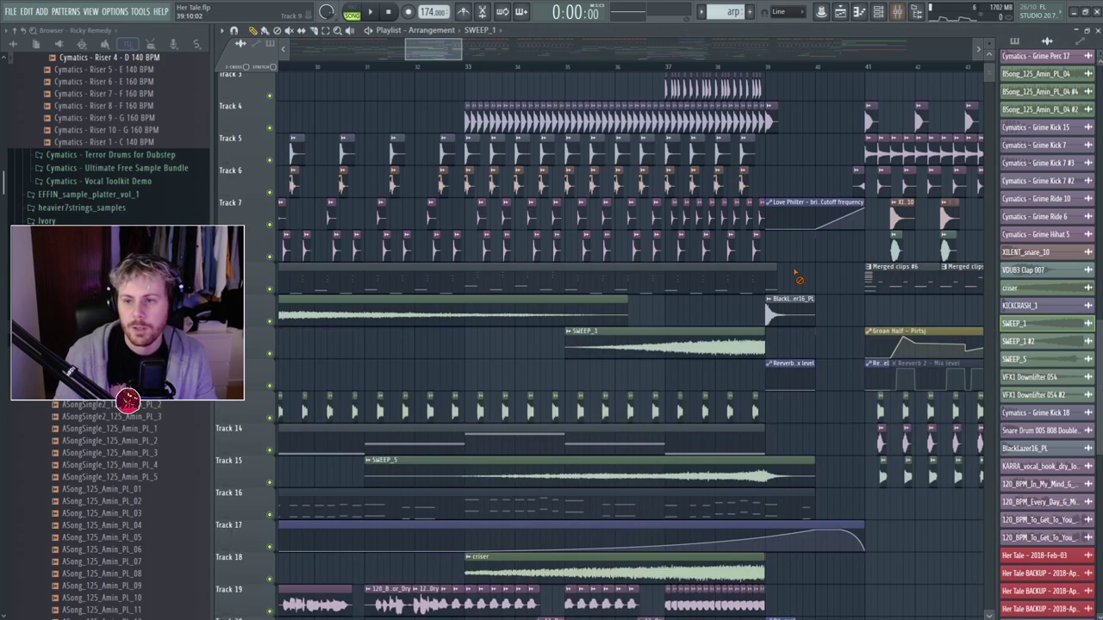
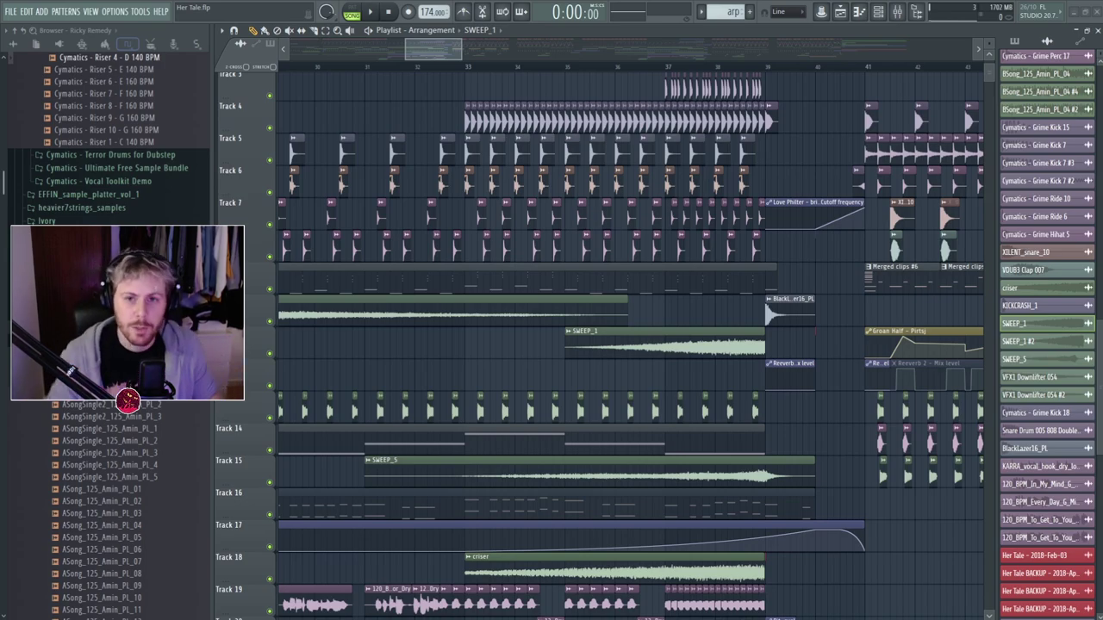
pyautogui.click(422, 68)
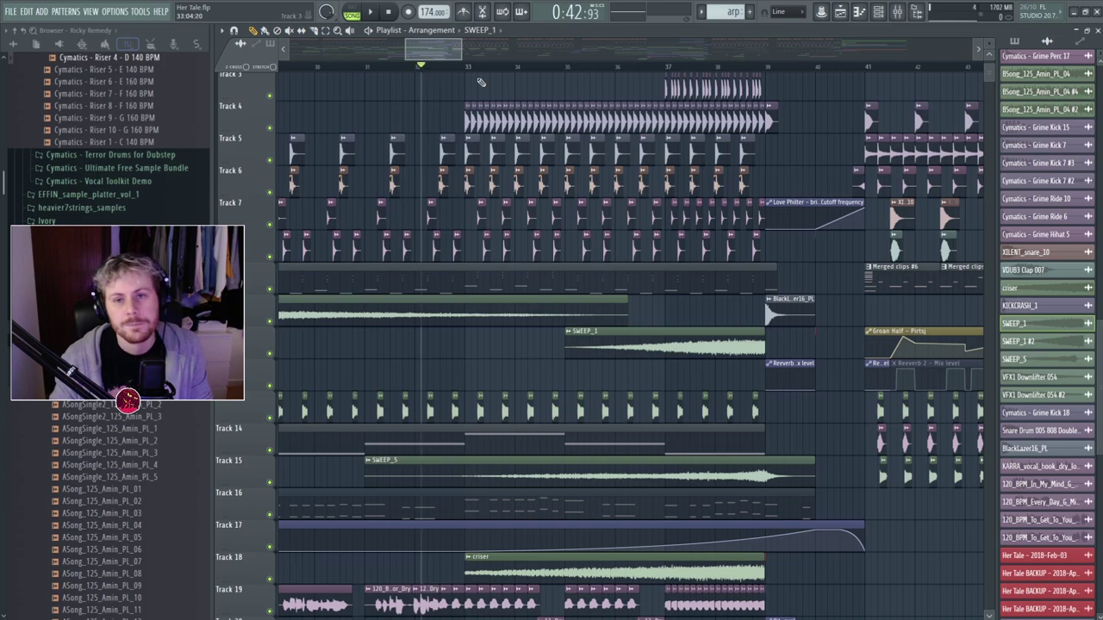
# Play the build-up from about bar 32 with all playlist tracks active and stop playback.
pyautogui.press('space')
pyautogui.keyDown('ctrl'); pyautogui.scroll(-2, 797, 319); pyautogui.keyUp('ctrl')
pyautogui.scroll(-4, 810, 318)
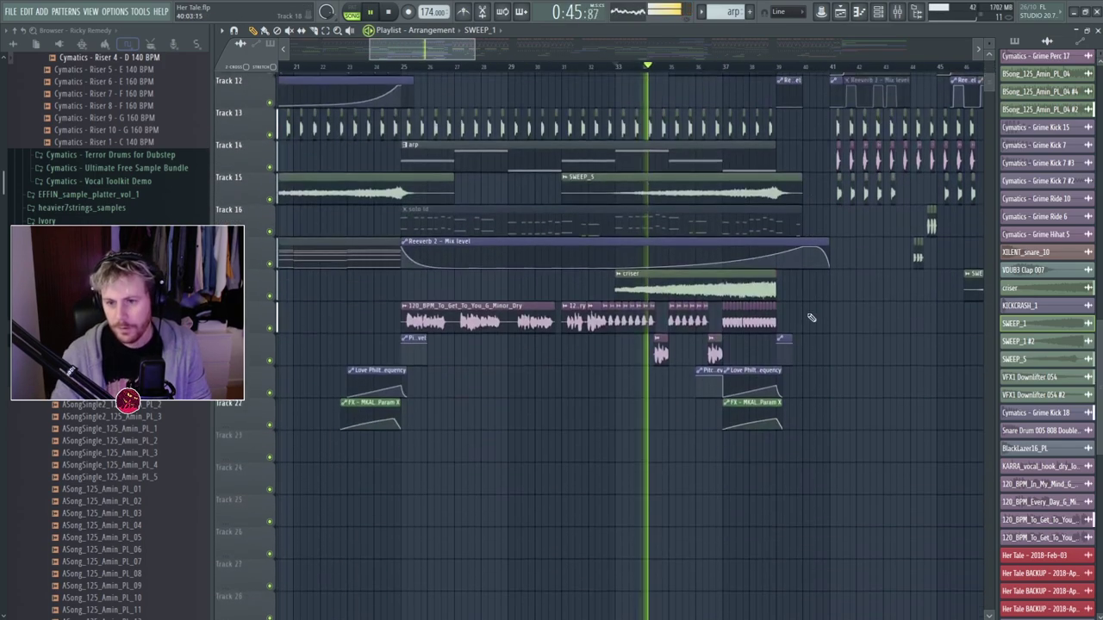
pyautogui.keyDown('ctrl'); pyautogui.scroll(2, 699, 269); pyautogui.keyUp('ctrl')
pyautogui.keyDown('ctrl'); pyautogui.scroll(-1, 708, 262); pyautogui.keyUp('ctrl')
pyautogui.scroll(3, 786, 271)
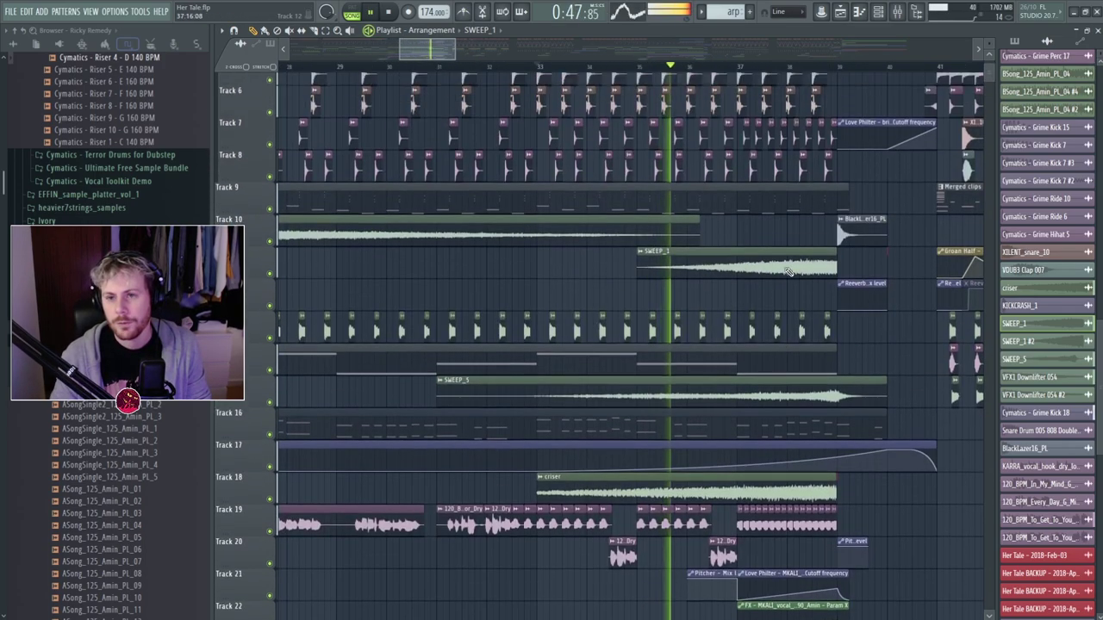
pyautogui.scroll(3, 787, 272)
pyautogui.press('space')
# Solo track 19, audition its chopped vocal from bar 33 and turn the solo off during playback.
pyautogui.keyDown('ctrl'); pyautogui.scroll(2, 779, 248); pyautogui.keyUp('ctrl')
pyautogui.scroll(-3, 733, 258)
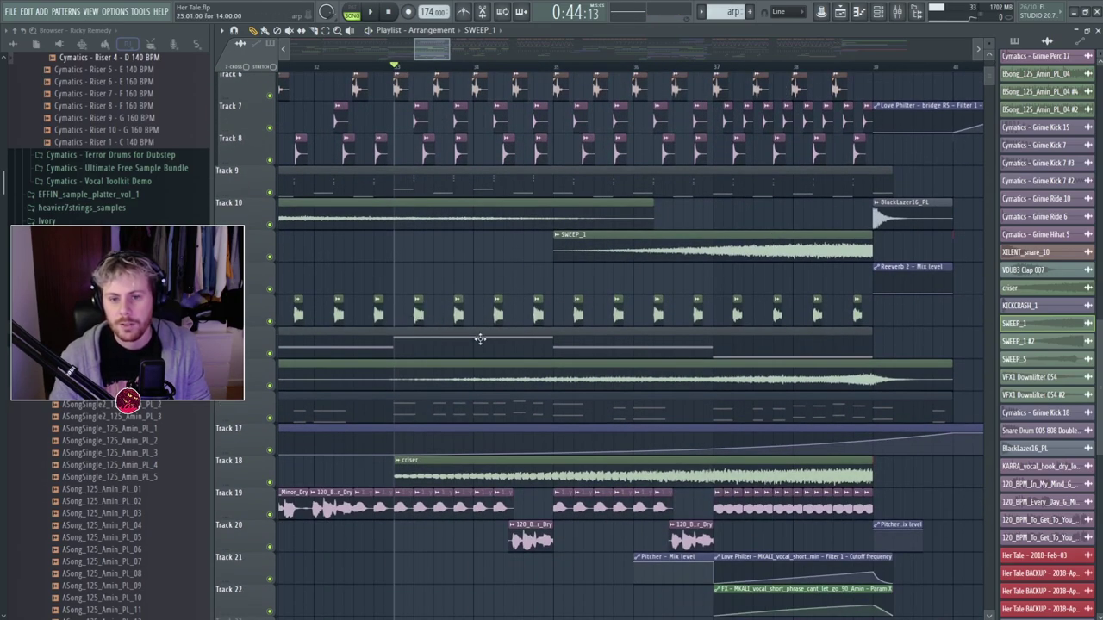
pyautogui.rightClick(270, 515)
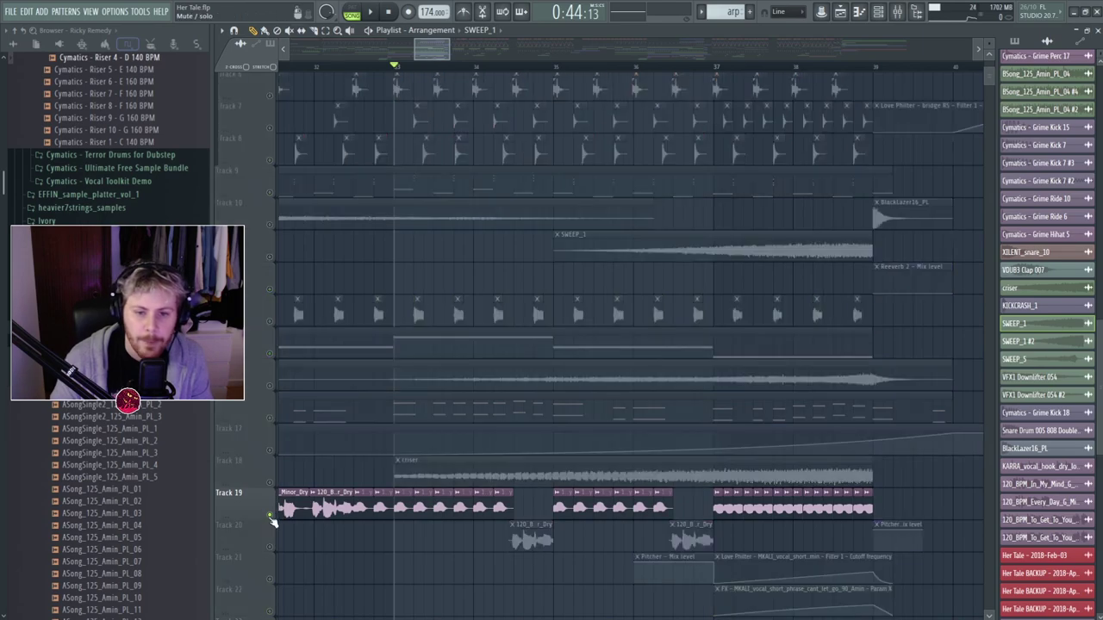
pyautogui.press('space')
pyautogui.scroll(-3, 277, 413)
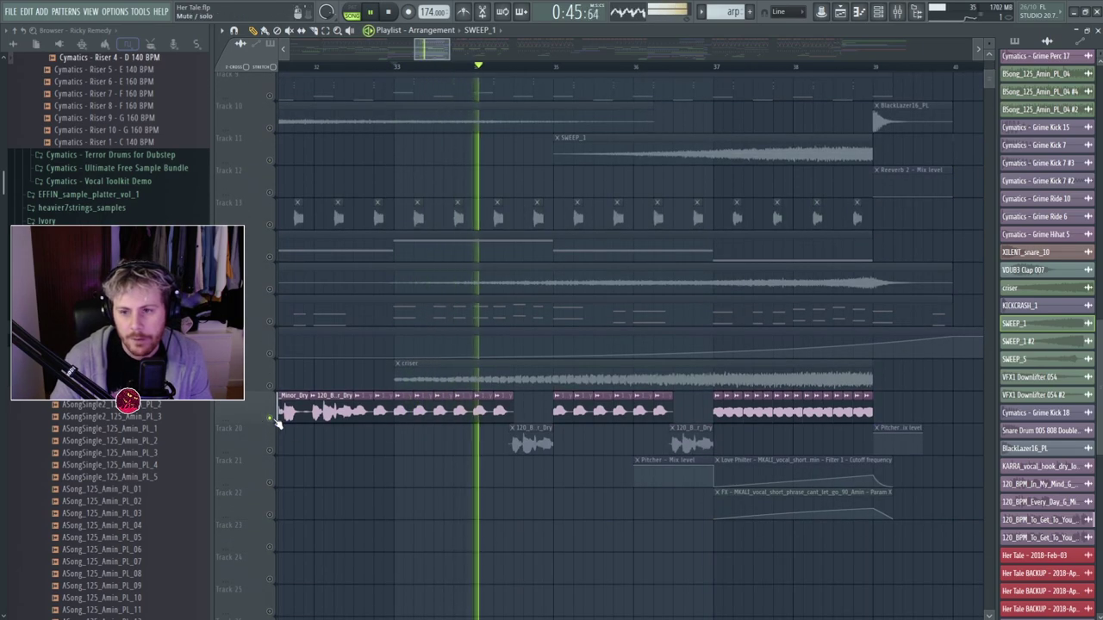
pyautogui.rightClick(272, 420)
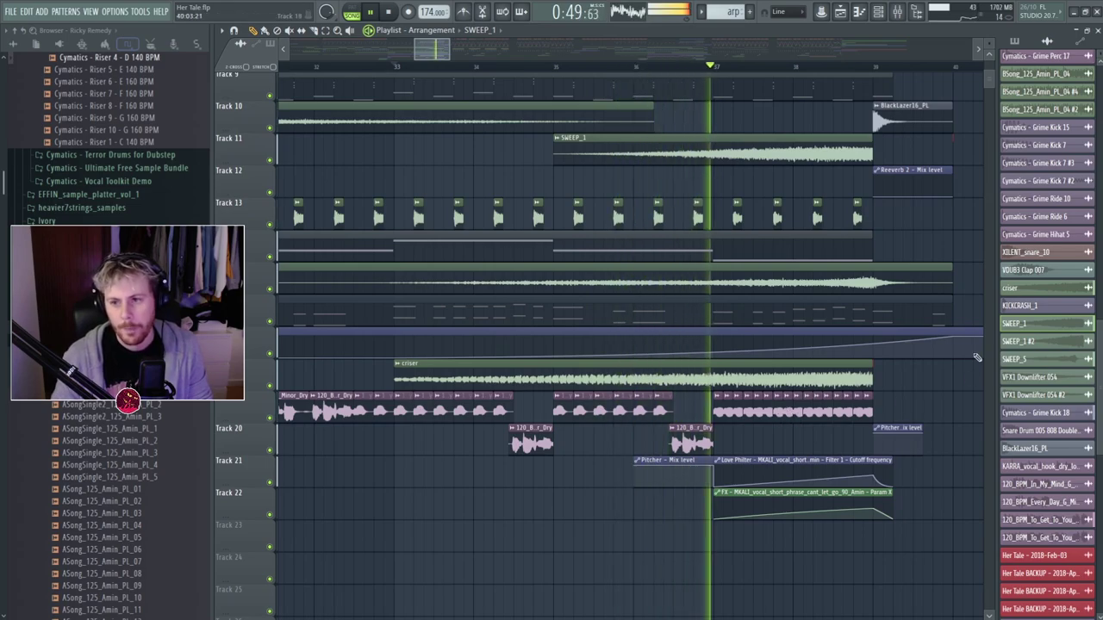
# Solo track 19, play it from bar 37 and enable its automation tracks 21 and 22.
pyautogui.moveTo(803, 374); pyautogui.dragTo(547, 368)
pyautogui.press('space')
pyautogui.rightClick(270, 420)
pyautogui.click(456, 67)
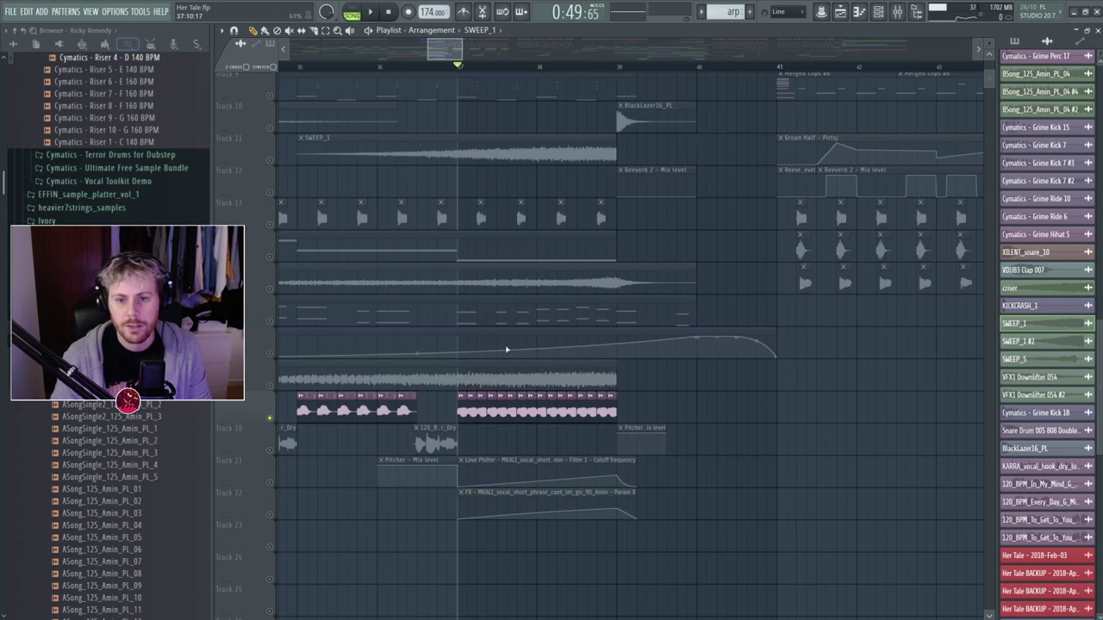
pyautogui.press('space')
pyautogui.click(269, 482)
pyautogui.press('space')
pyautogui.press('space')
pyautogui.click(269, 515)
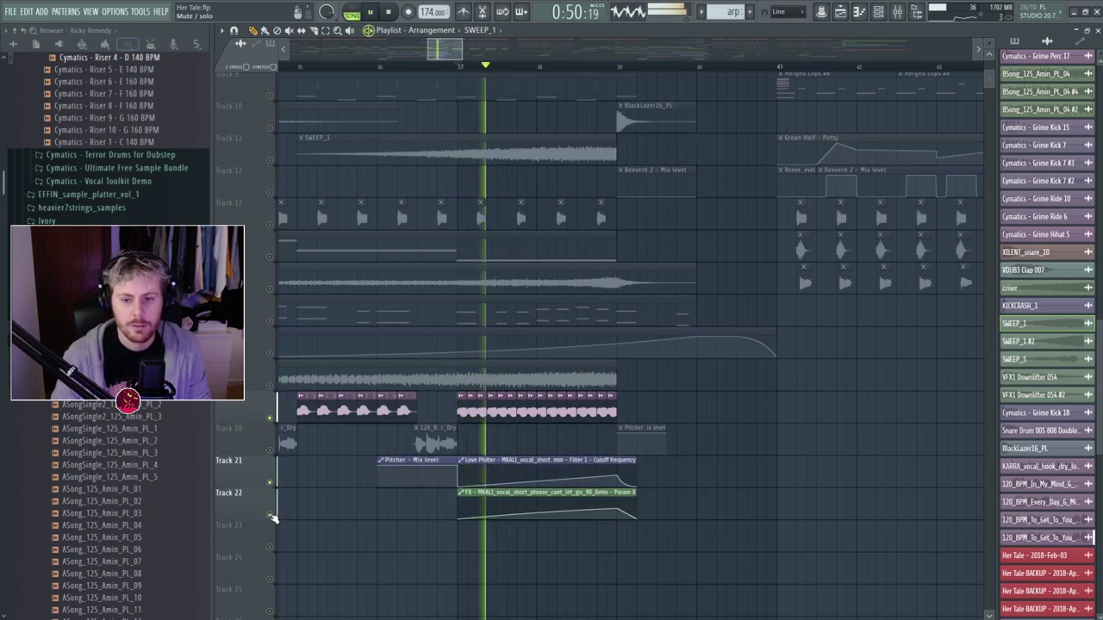
# Show the mixer, select the MKALI vocal's mixer track 35 and play the soloed vocal to review its effects.
pyautogui.press('F9')
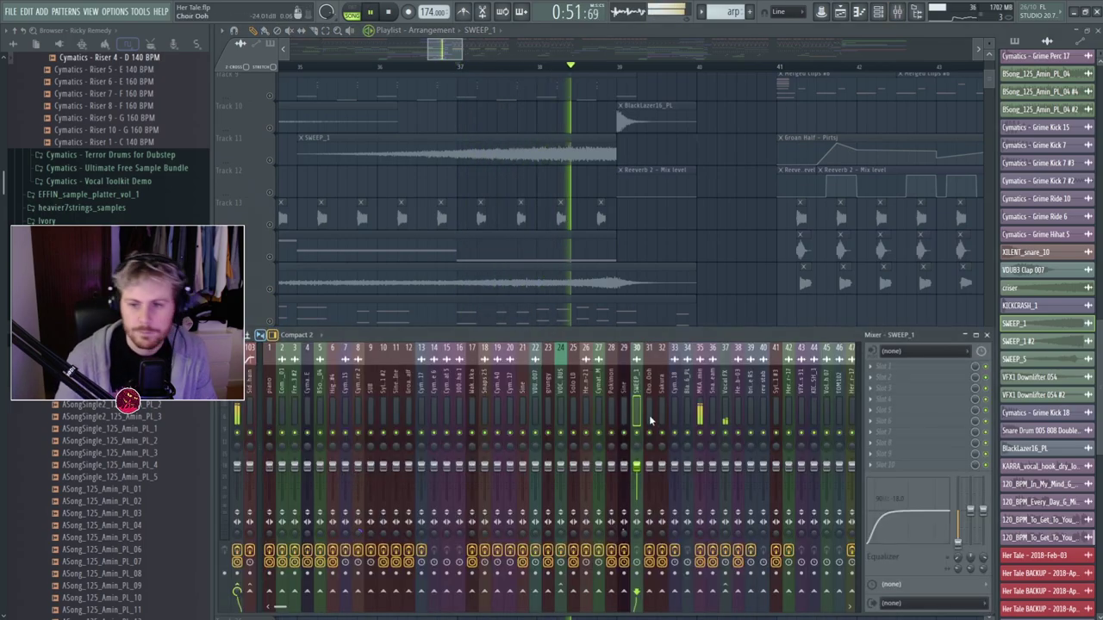
pyautogui.click(699, 398)
pyautogui.press('space')
pyautogui.press('space')
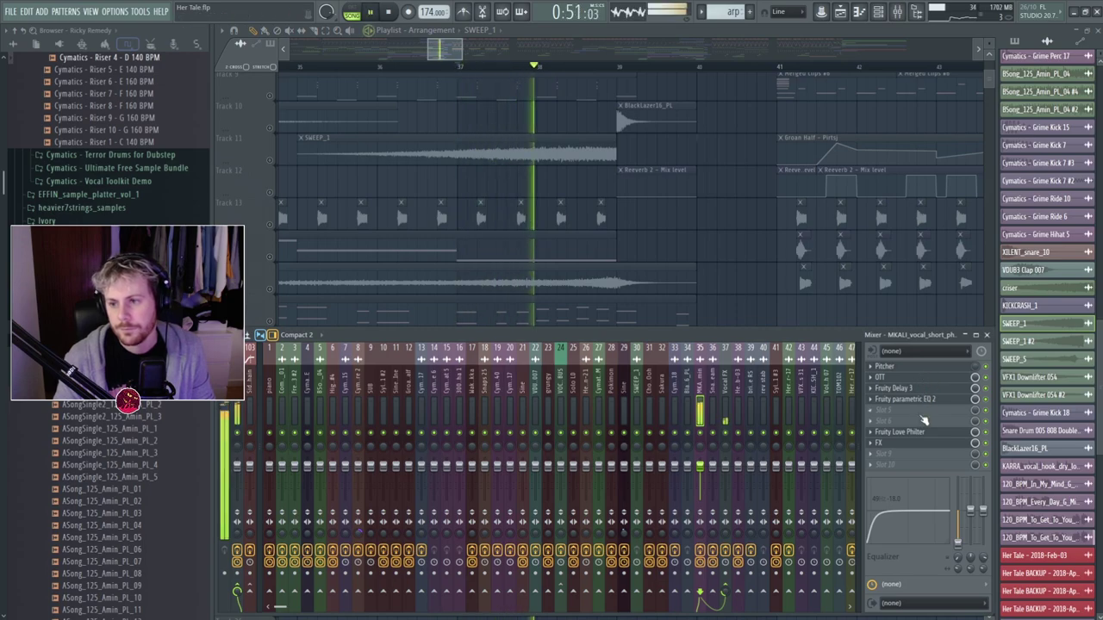
pyautogui.press('space')
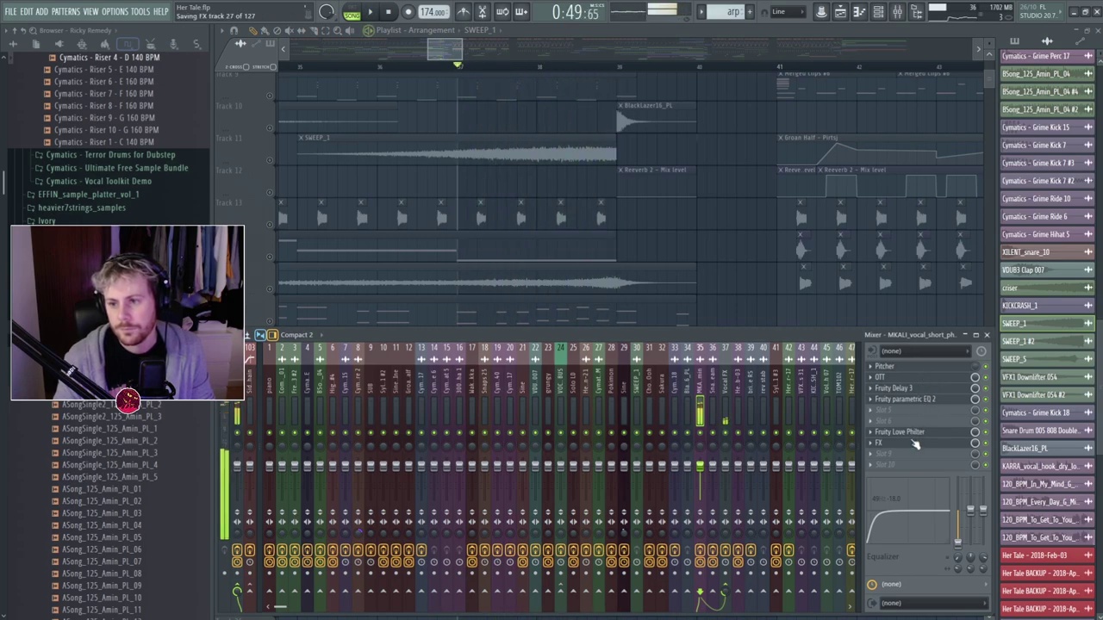
# Open the Effector FX module on mixer track 35 and play the vocal through its lo-fi effect.
pyautogui.click(909, 443)
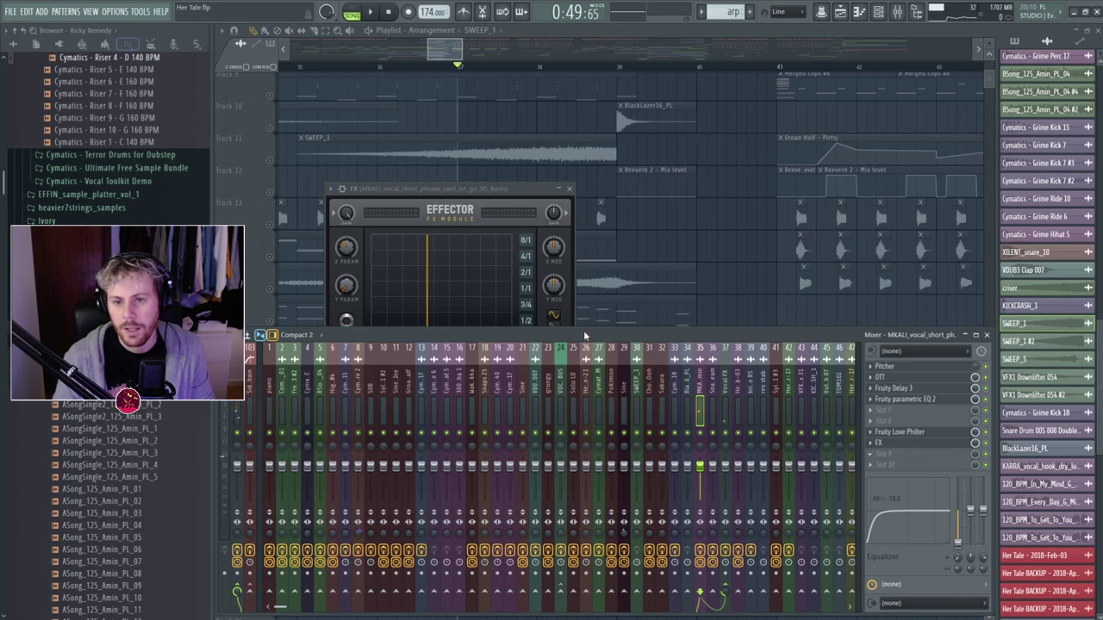
pyautogui.click(439, 188)
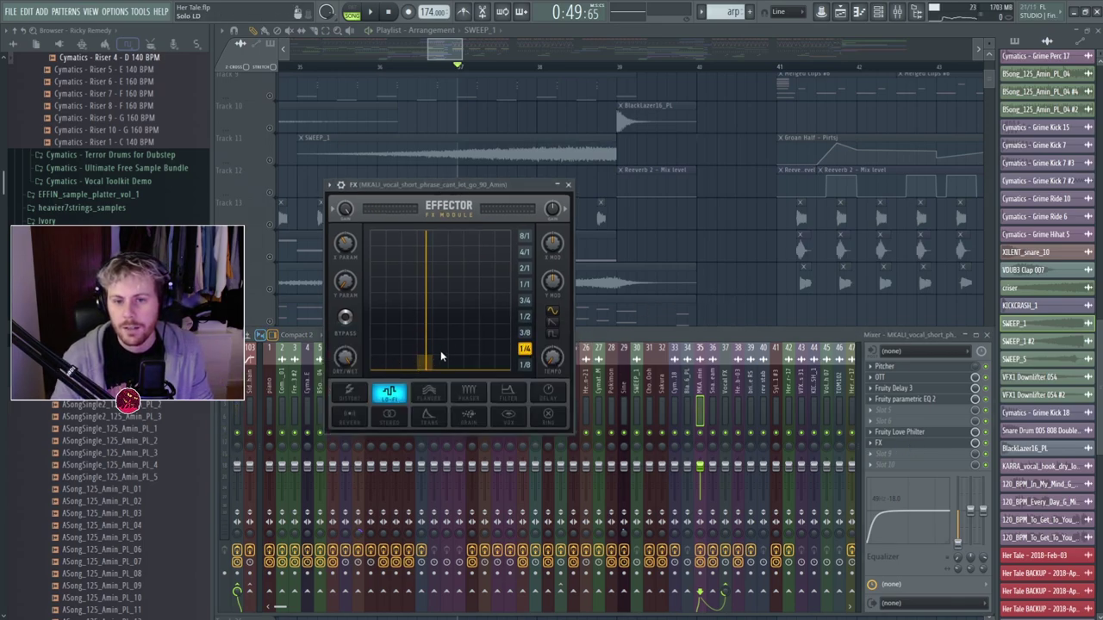
pyautogui.press('space')
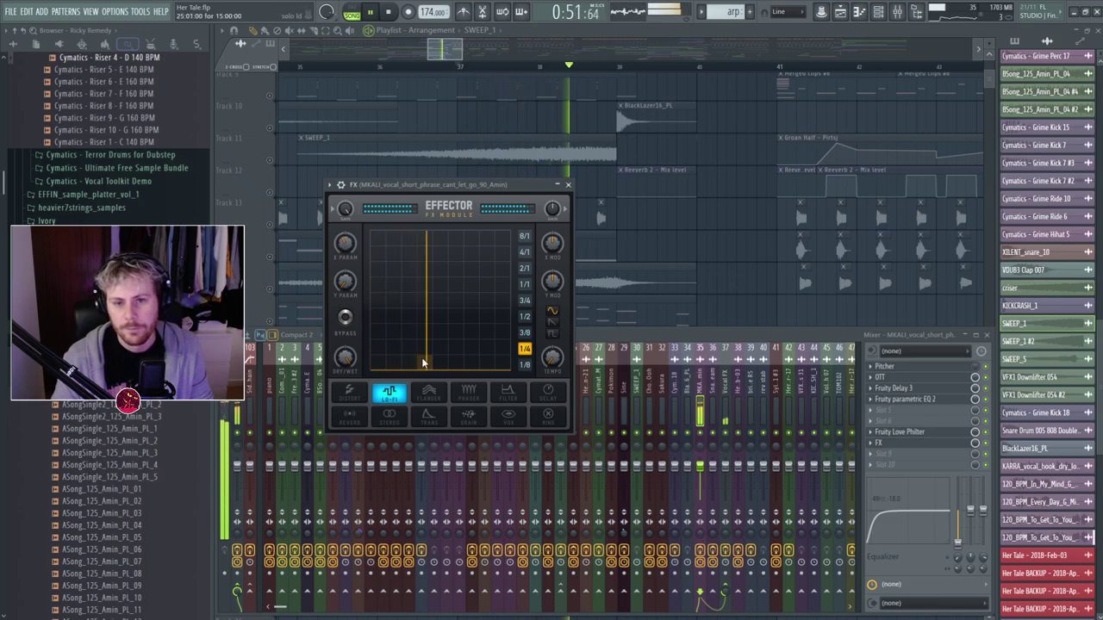
# Close the effect and mixer, reactivate all playlist tracks and play the section from bar 37 before stopping.
pyautogui.rightClick(720, 261)
pyautogui.press('space')
pyautogui.rightClick(269, 354)
pyautogui.rightClick(270, 354)
pyautogui.press('space')
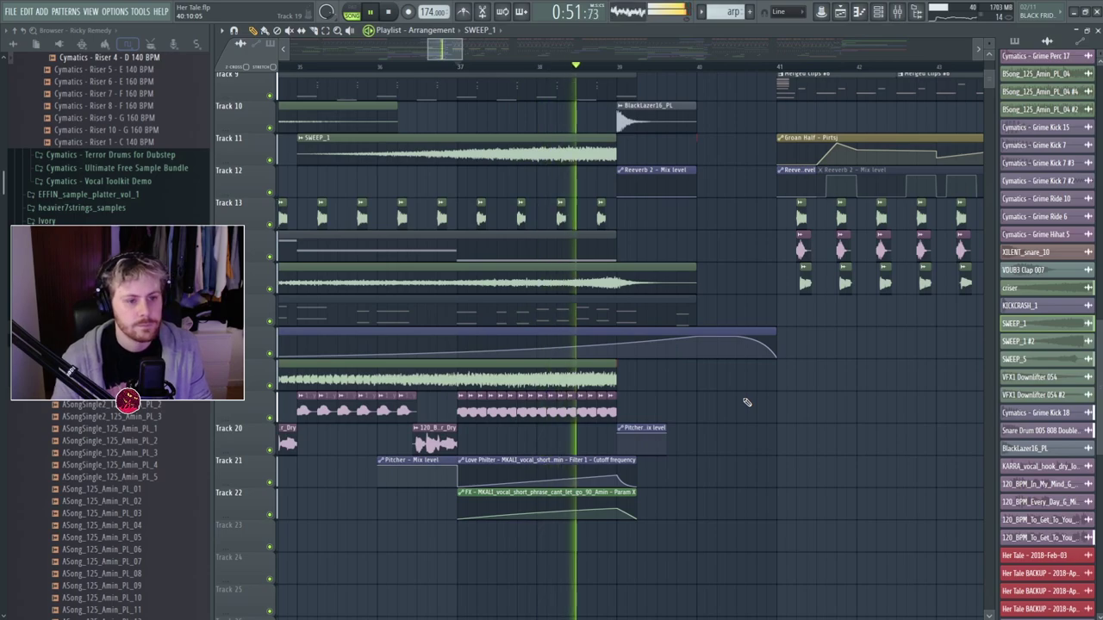
pyautogui.press('space')
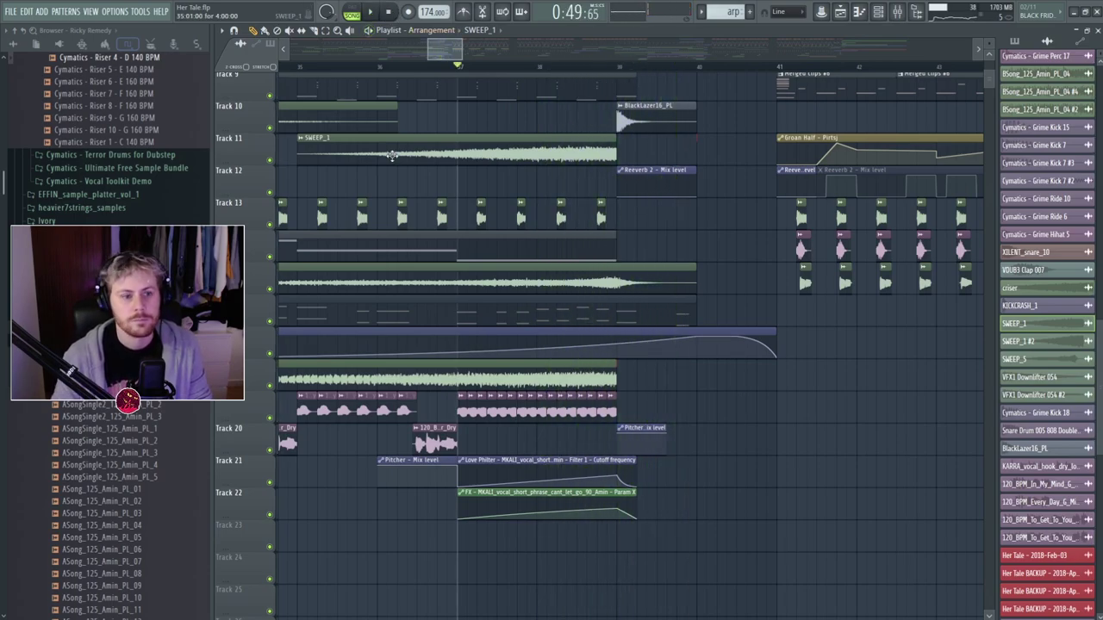
# Inspect and close the sample settings of Her Tale BACKUP - 2018-Jun-04 on track 18 and rev stab on track 11.
pyautogui.scroll(3, 431, 280)
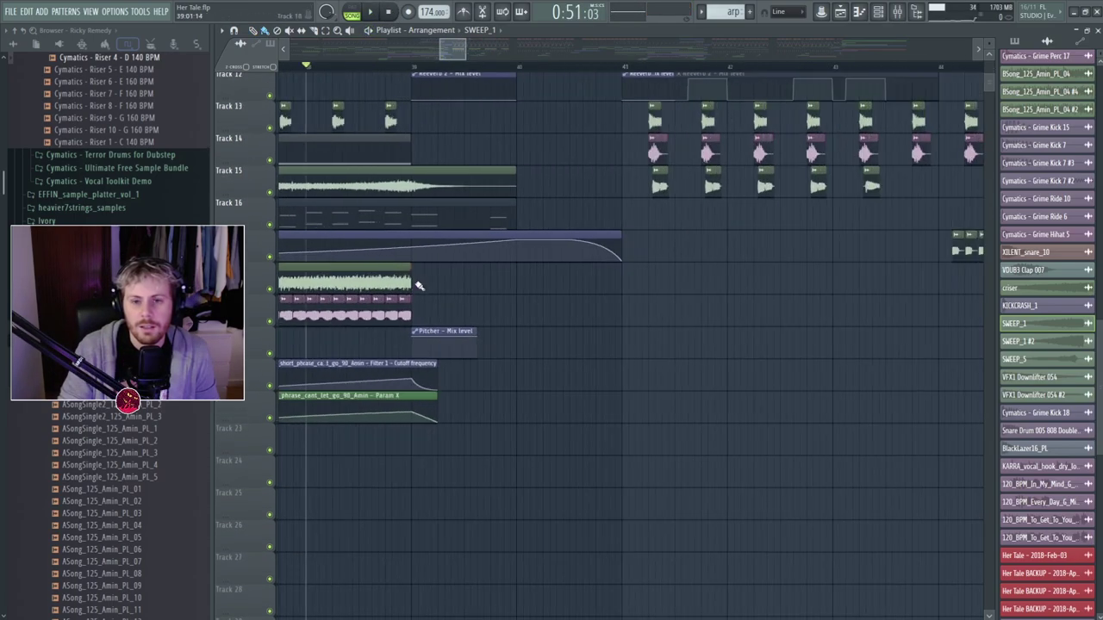
pyautogui.doubleClick(417, 280)
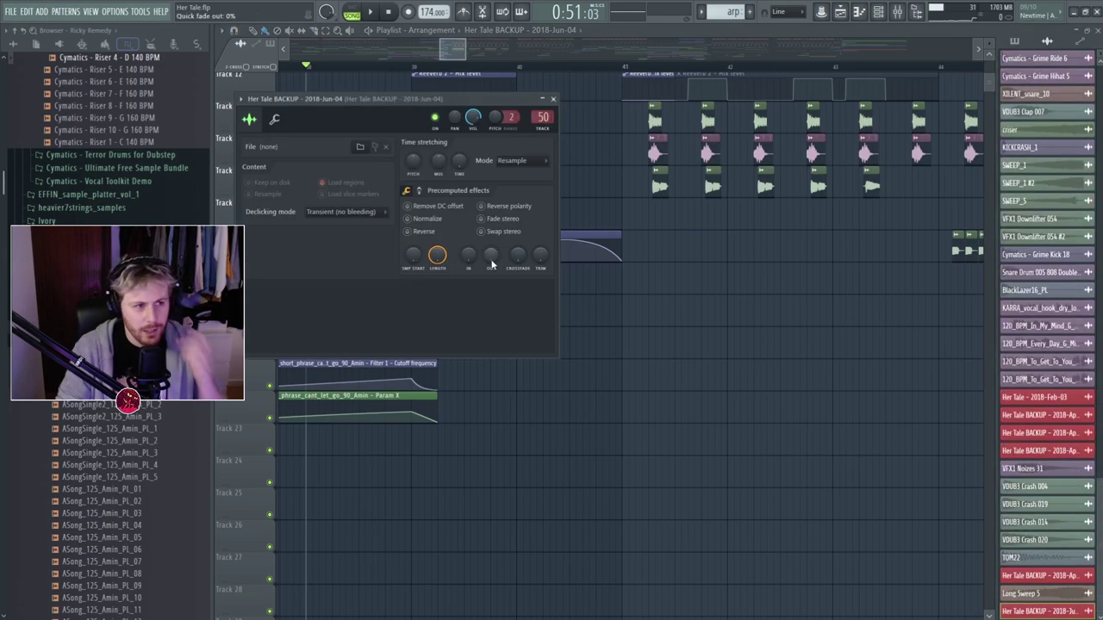
pyautogui.press('Escape')
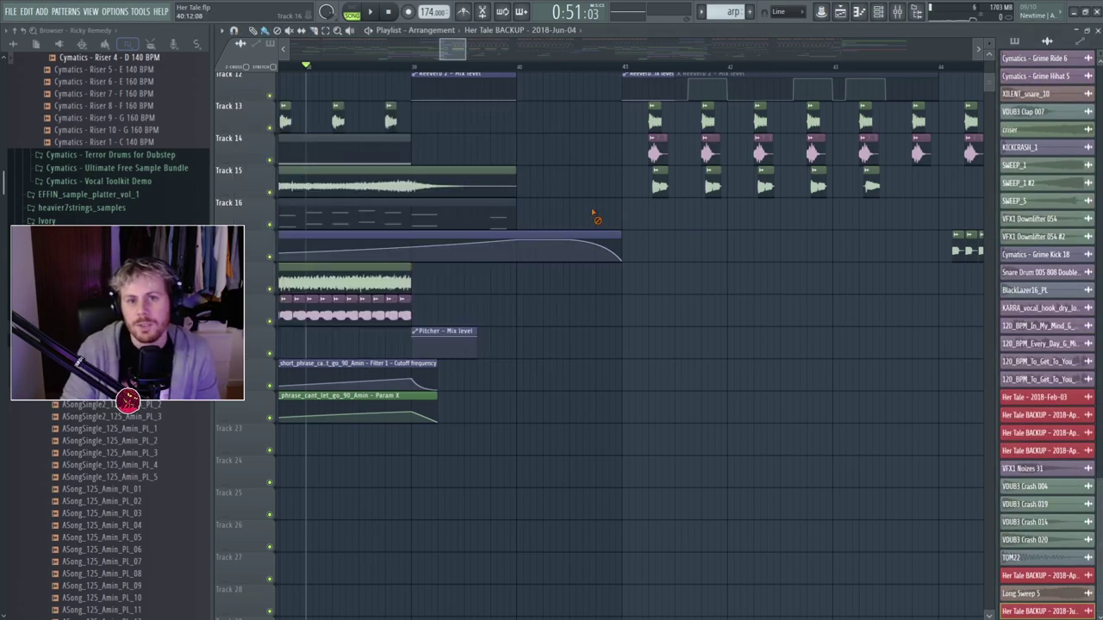
pyautogui.scroll(5, 580, 229)
pyautogui.doubleClick(517, 220)
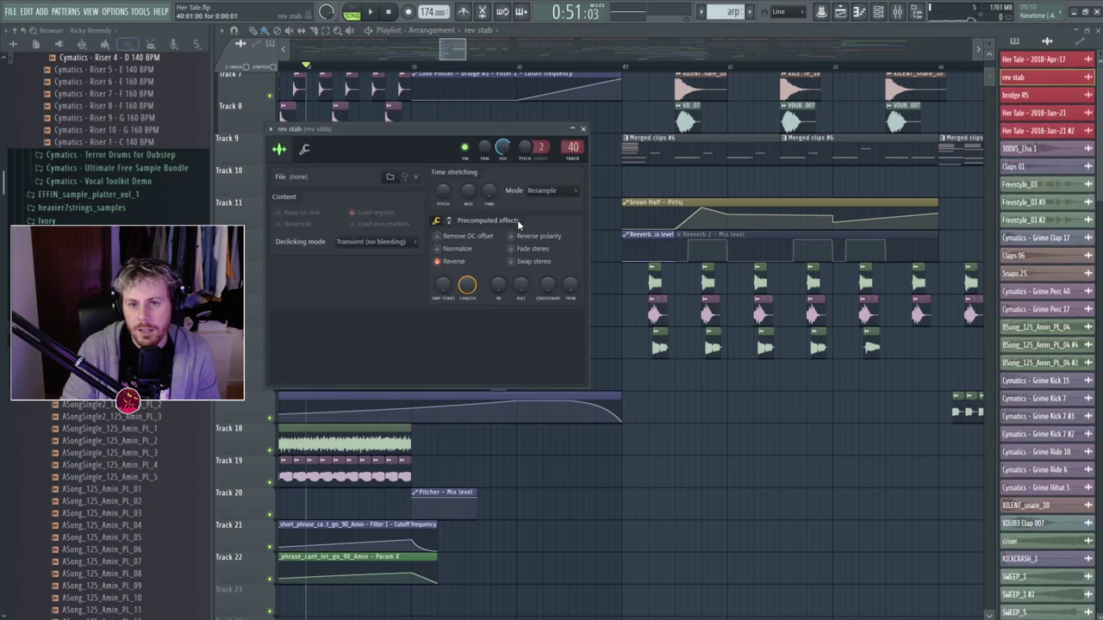
pyautogui.press('Escape')
# Audition the arrangement around bar 39 and check the Her Tale BACKUP - 2018-Jun-04 sample's settings and mixer.
pyautogui.press('space')
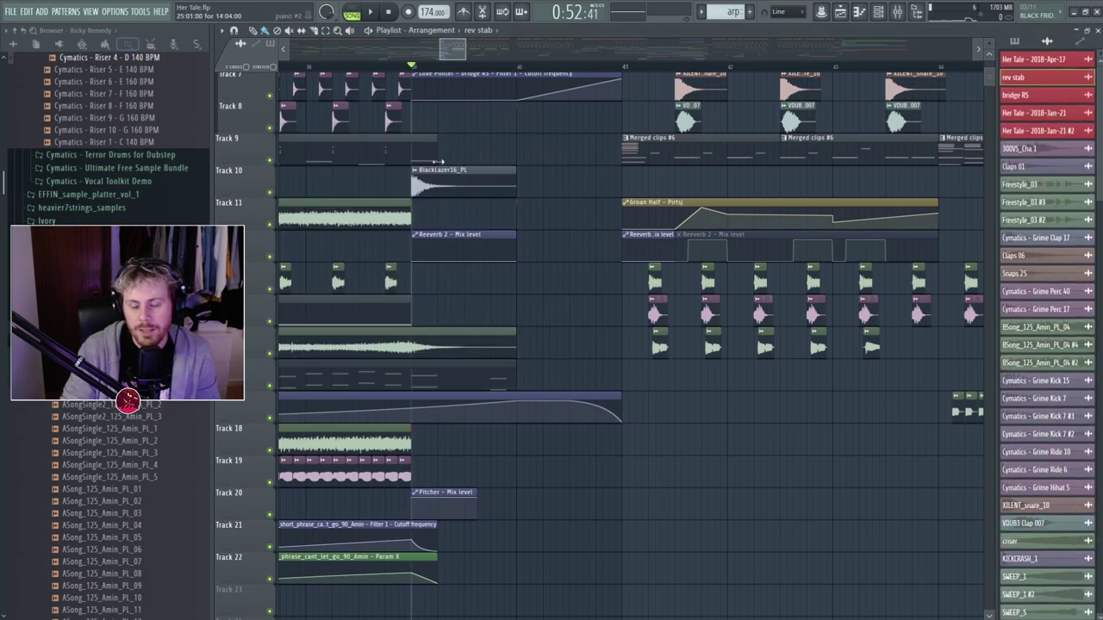
pyautogui.press('space')
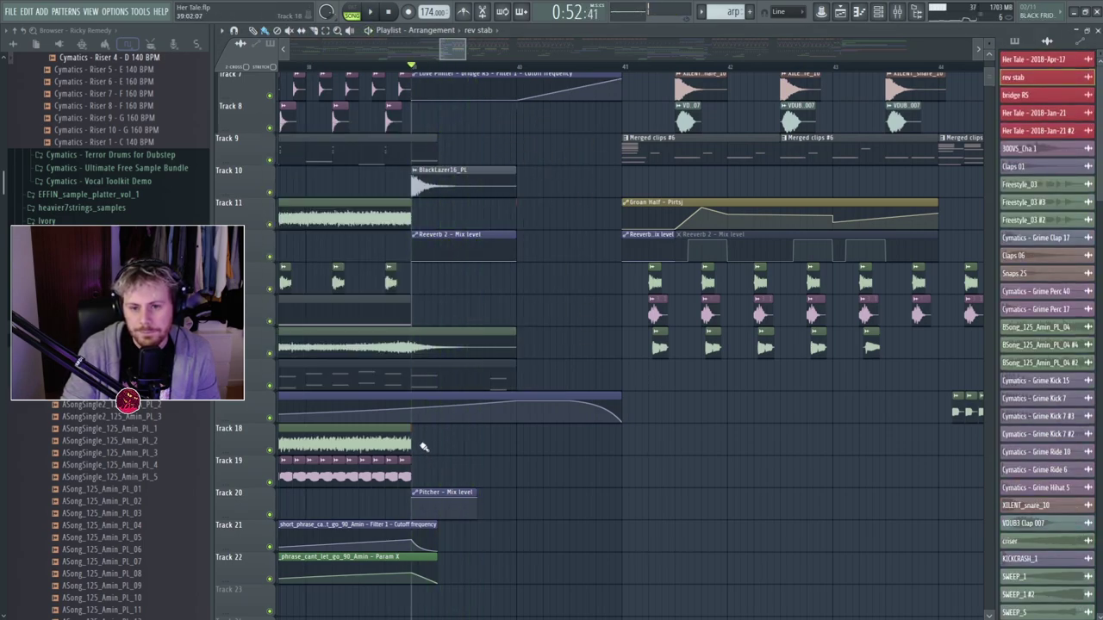
pyautogui.doubleClick(414, 441)
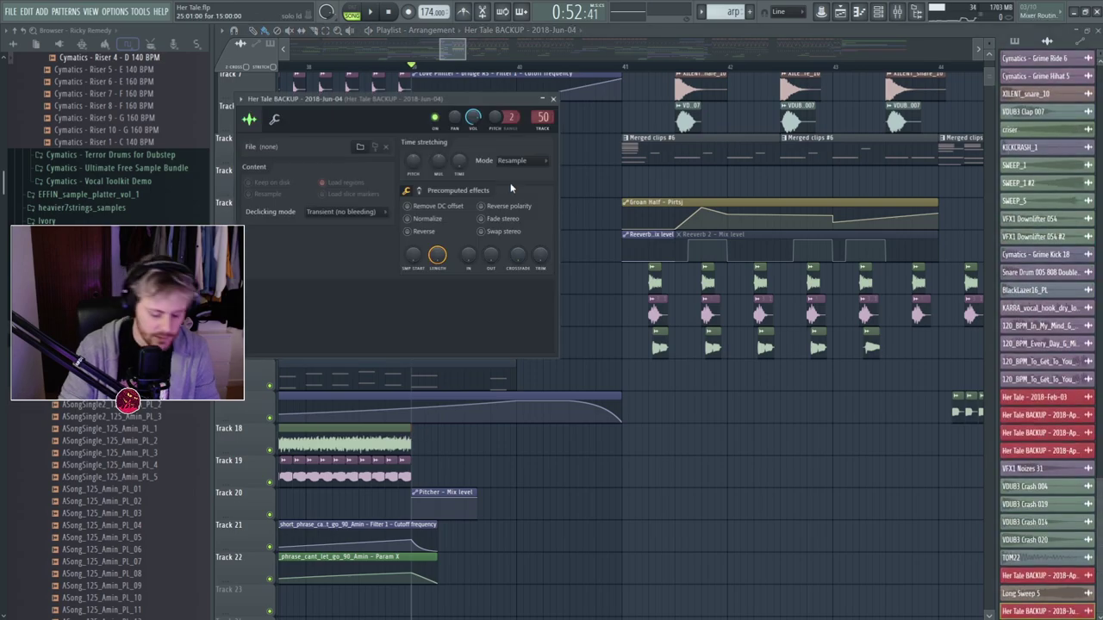
pyautogui.press('F9')
pyautogui.press('F9')
pyautogui.press('Escape')
pyautogui.scroll(4, 522, 307)
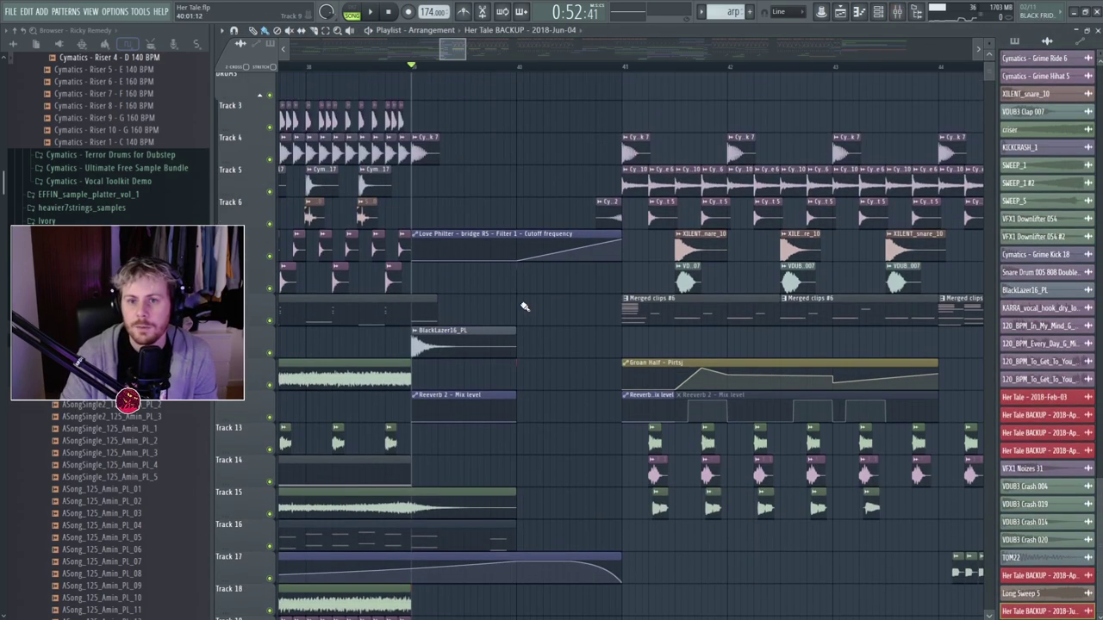
# Reopen the rev stab sample settings on track 11, check the mixer and close the settings.
pyautogui.doubleClick(517, 378)
pyautogui.press('F9')
pyautogui.press('F9')
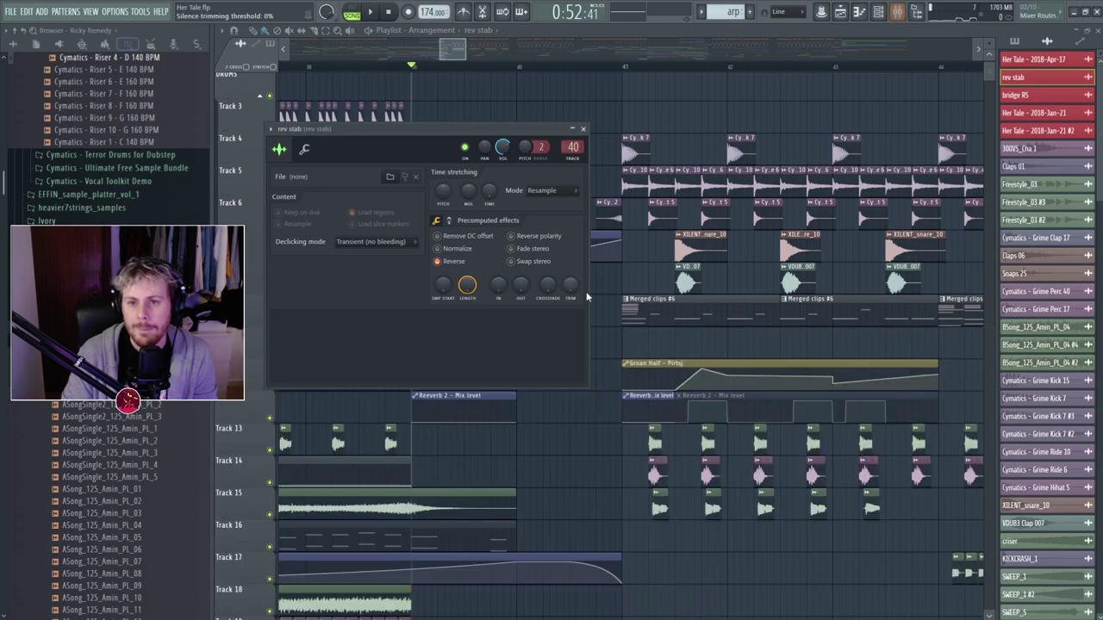
pyautogui.press('Escape')
# Recheck the Her Tale BACKUP - 2018-Jun-04 sample settings at the end of track 18 and review the surrounding tracks.
pyautogui.scroll(1, 485, 236)
pyautogui.scroll(-8, 485, 236)
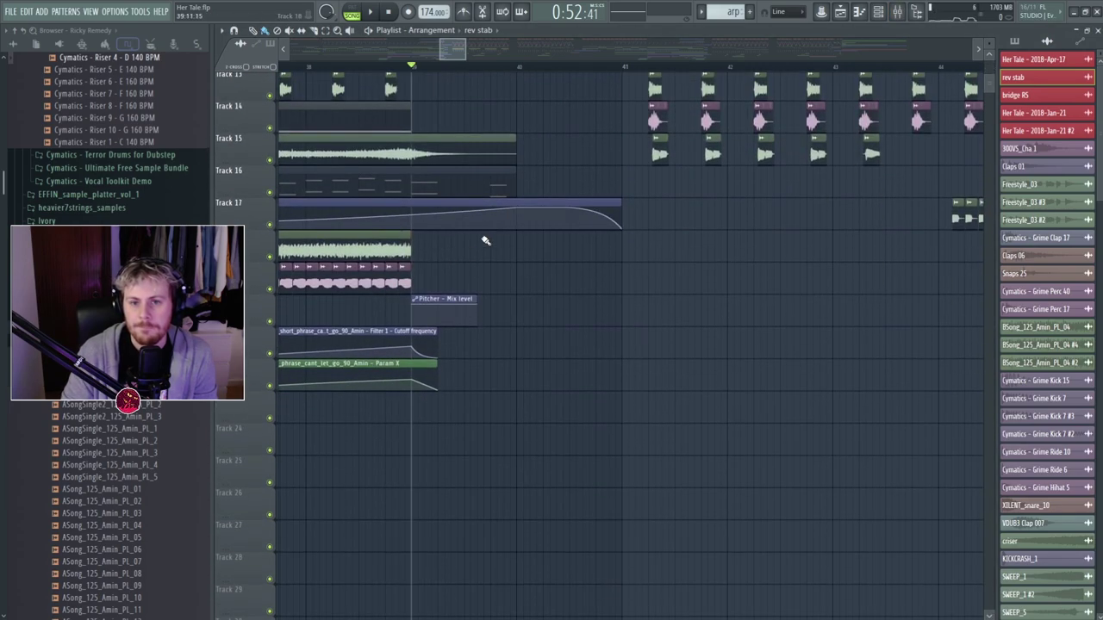
pyautogui.doubleClick(416, 246)
pyautogui.press('Escape')
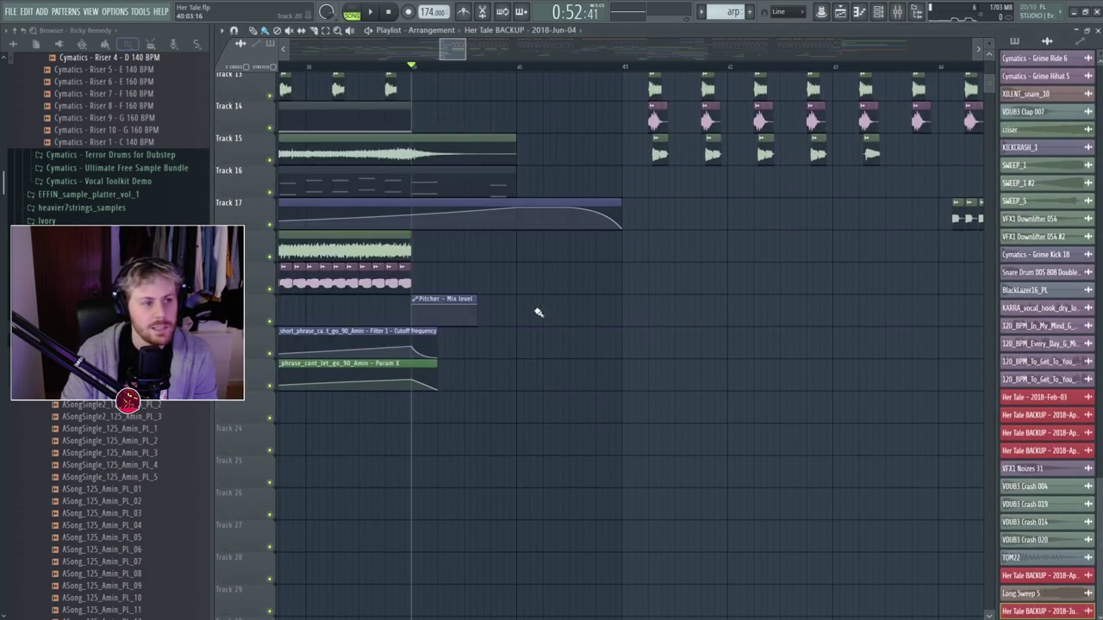
pyautogui.scroll(4, 536, 312)
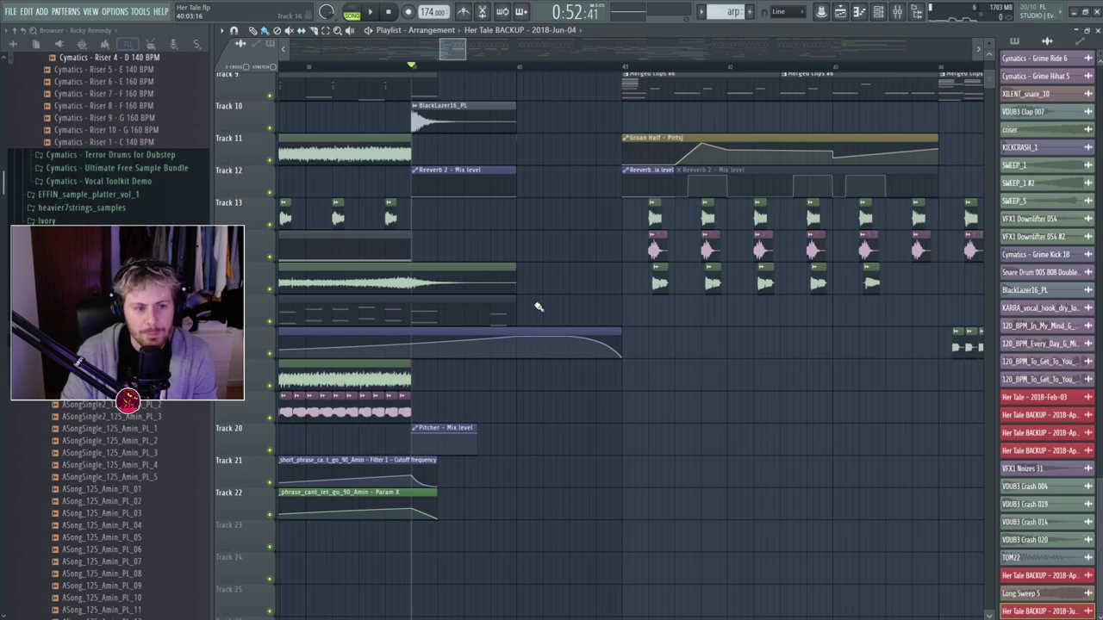
pyautogui.scroll(5, 523, 255)
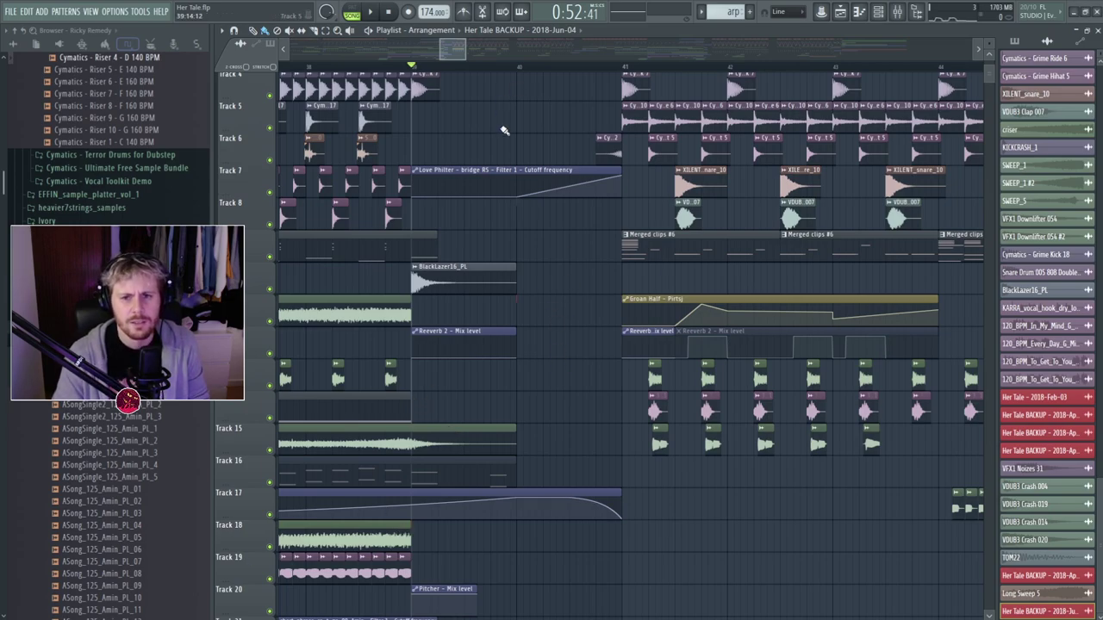
# Play briefly from just before bar 39, stop playback and place the playhead at about bar 40.
pyautogui.click(385, 67)
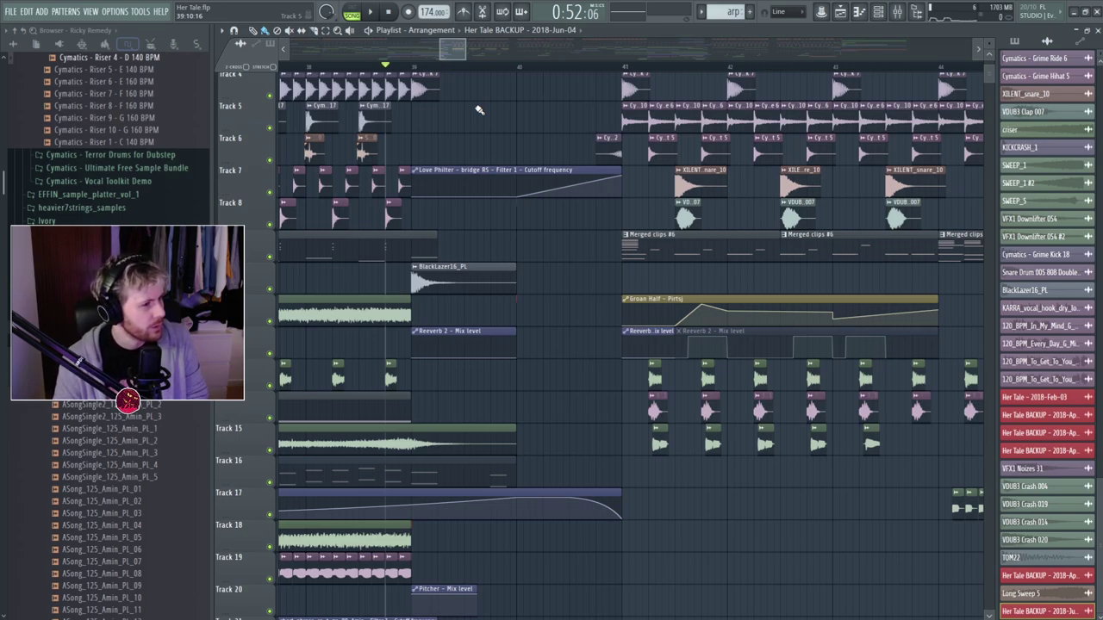
pyautogui.press('space')
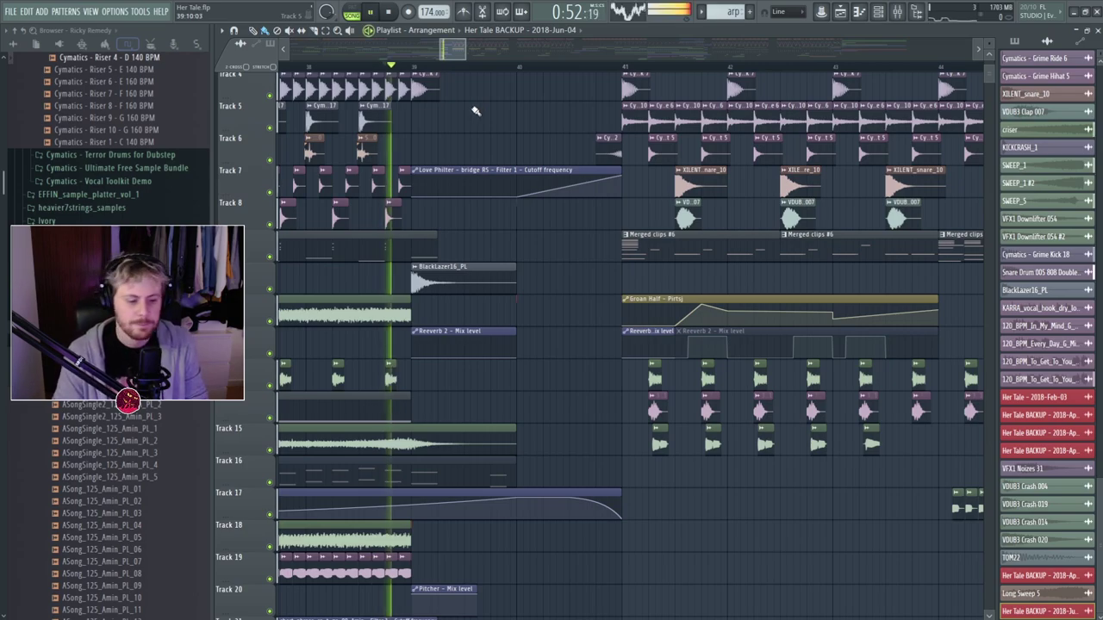
pyautogui.press('space')
pyautogui.moveTo(466, 49); pyautogui.dragTo(495, 49)
pyautogui.click(398, 67)
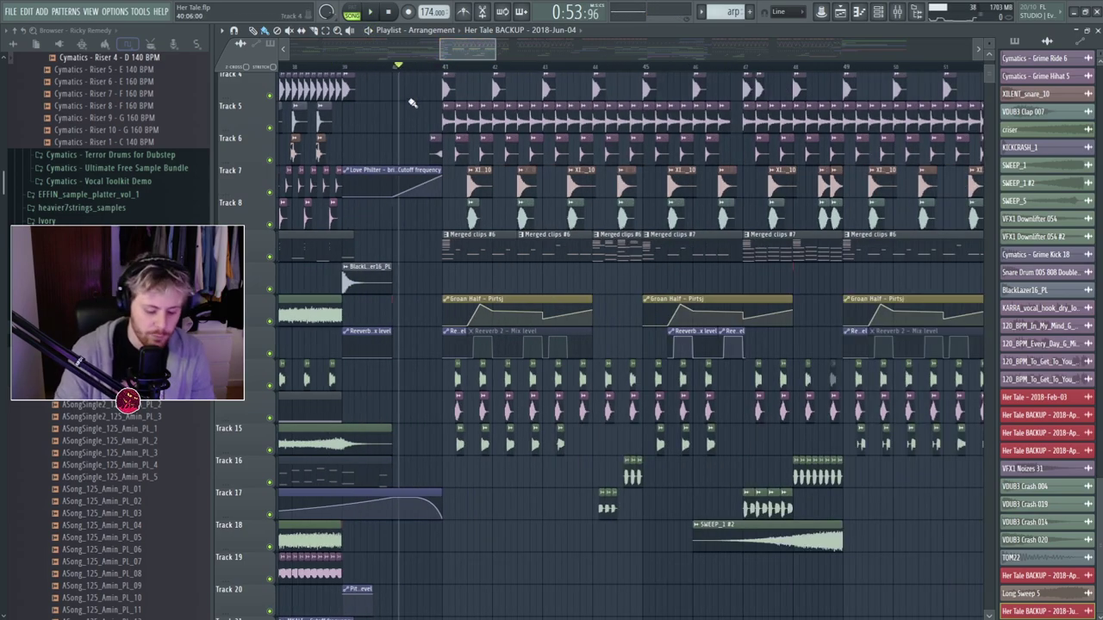
# Select the 120_BPM_To_Get_To_You_G_Minor_Dry vocal on track 20 and play the arrangement from bar 37.
pyautogui.scroll(-4, 500, 370)
pyautogui.scroll(-5, 374, 450)
pyautogui.scroll(3, 367, 435)
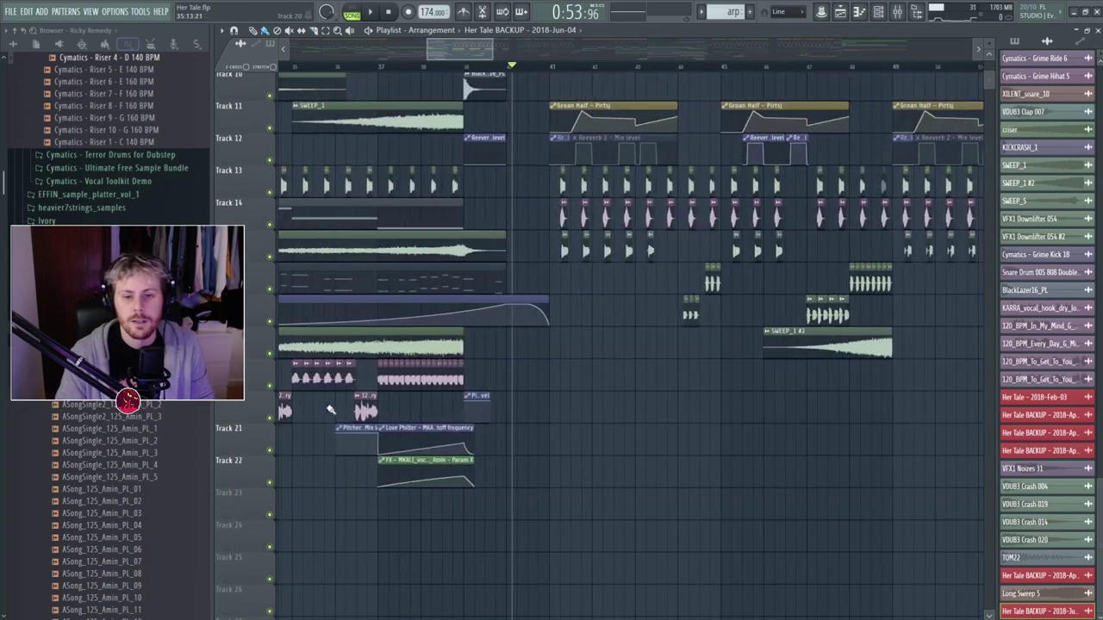
pyautogui.scroll(4, 330, 409)
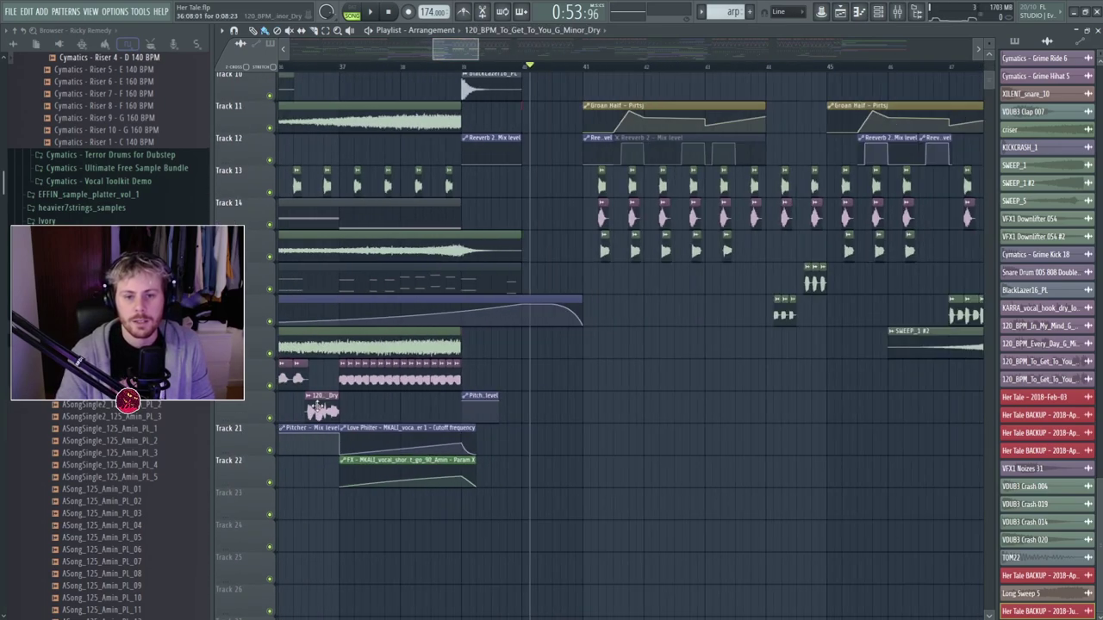
pyautogui.scroll(4, 317, 407)
pyautogui.click(337, 67)
pyautogui.press('space')
pyautogui.scroll(-3, 372, 412)
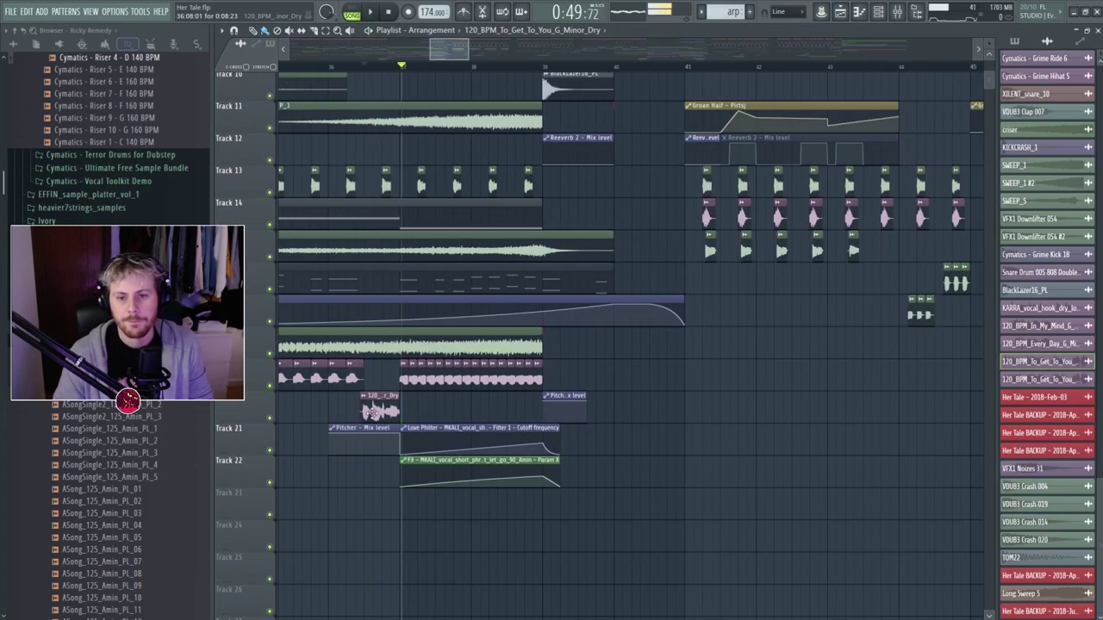
# Place the 120_BPM_To_Get_To_You_G_Minor_Dry vocal at bar 40 on empty track 31 and select the time range around it.
pyautogui.moveTo(372, 412); pyautogui.dragTo(633, 345)
pyautogui.scroll(3, 660, 345)
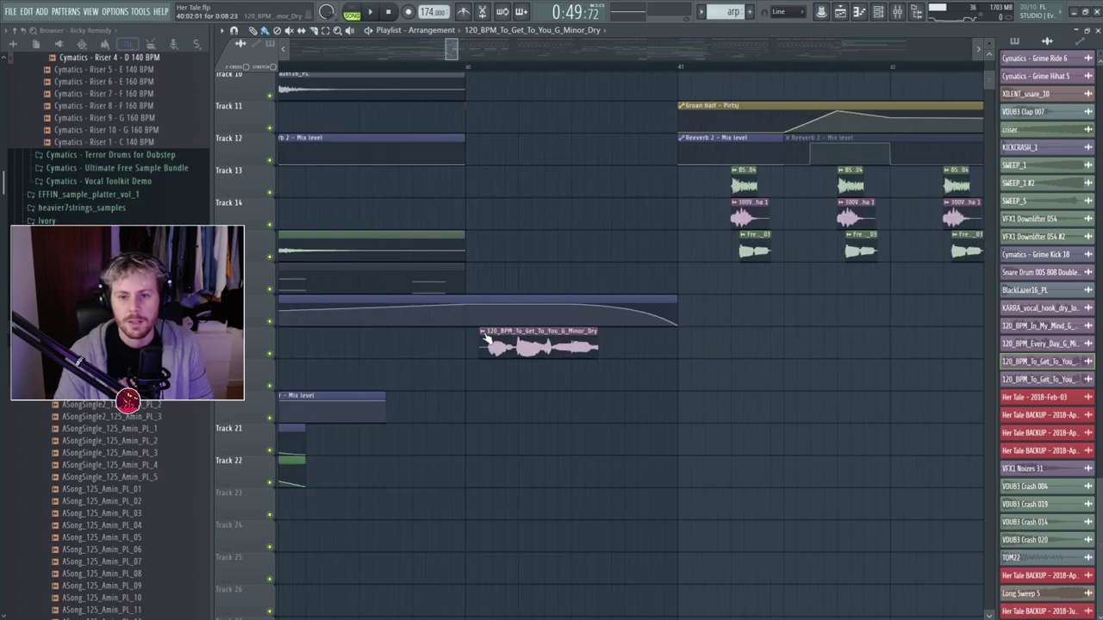
pyautogui.moveTo(475, 73); pyautogui.dragTo(627, 86)
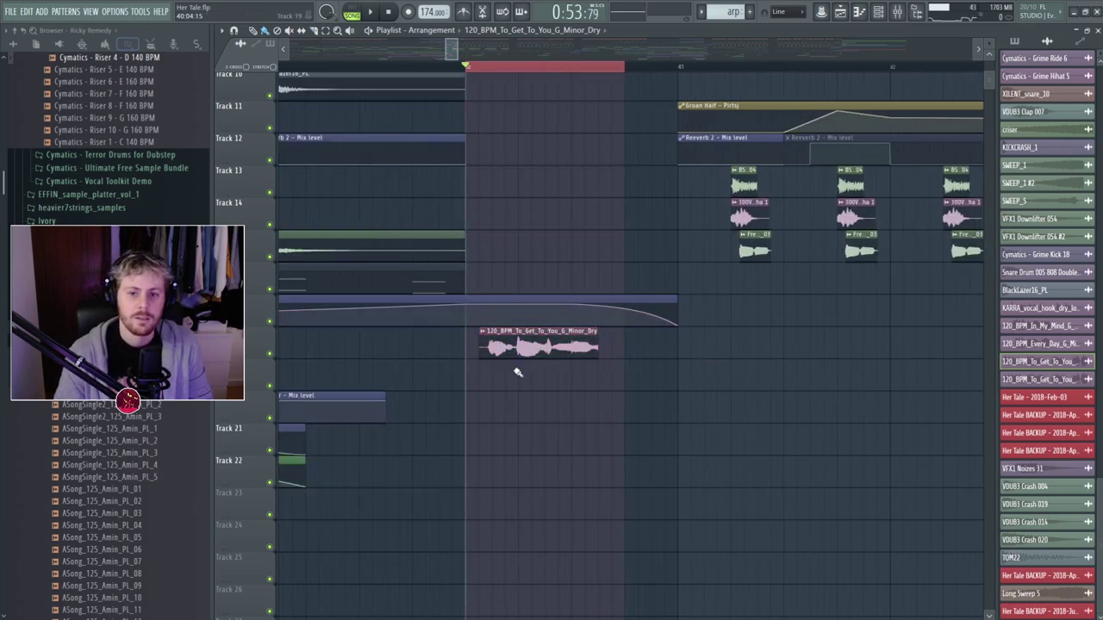
pyautogui.scroll(-6, 517, 345)
pyautogui.moveTo(526, 156); pyautogui.dragTo(512, 556)
pyautogui.scroll(-7, 482, 517)
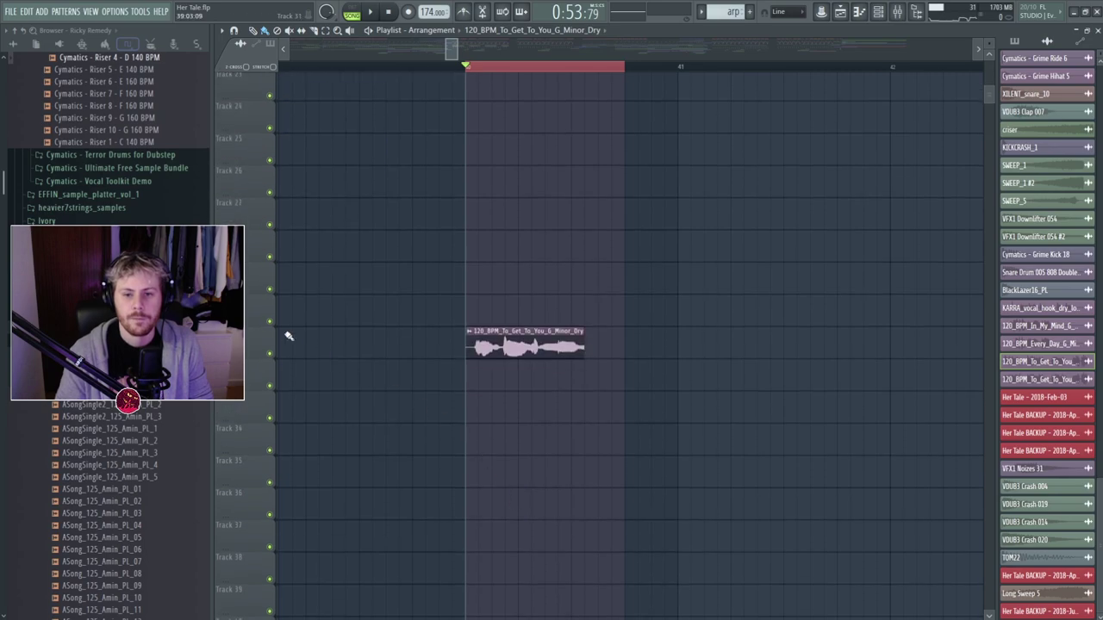
pyautogui.moveTo(469, 69); pyautogui.dragTo(601, 78)
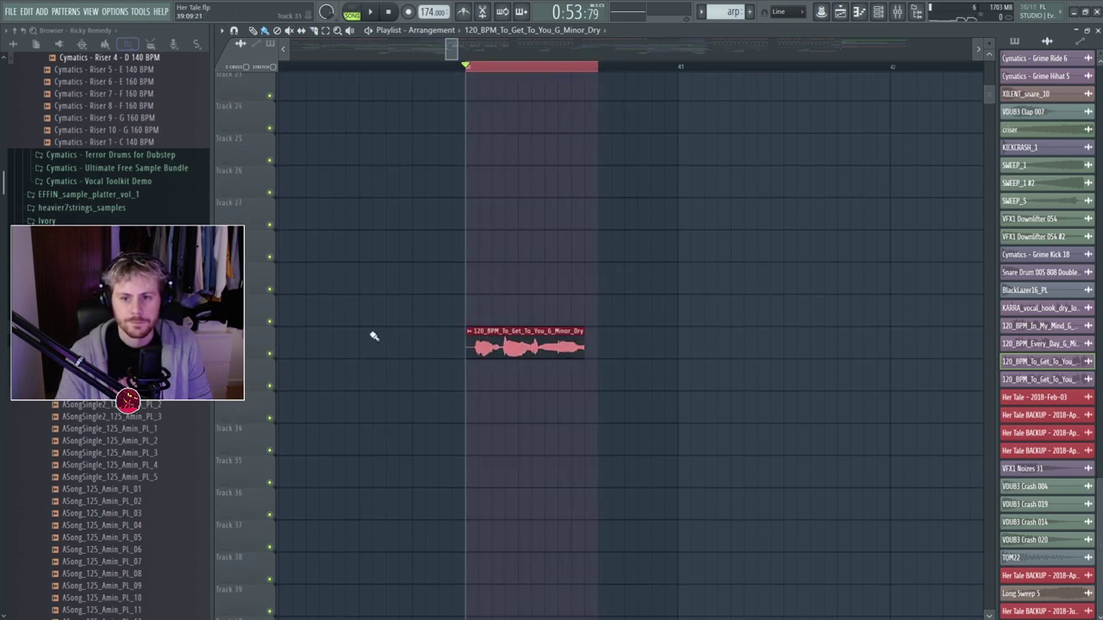
# Consolidate the selected vocal range on track 31 and route the new clip to mixer track 51.
pyautogui.click(479, 443)
pyautogui.click(646, 469)
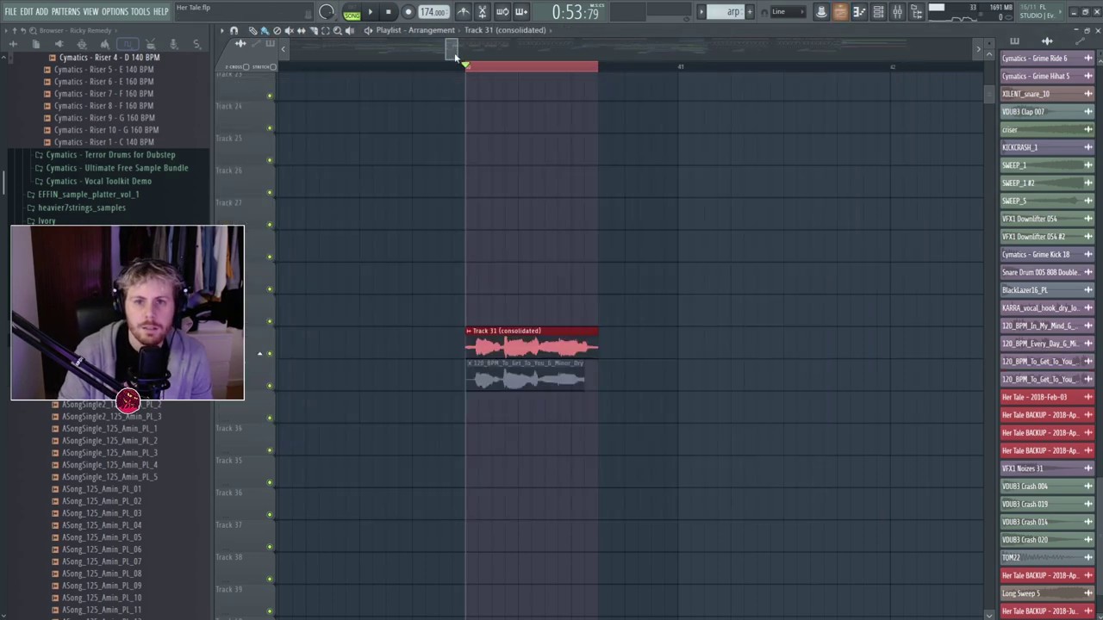
pyautogui.doubleClick(517, 334)
pyautogui.click(560, 145)
pyautogui.rightClick(829, 184)
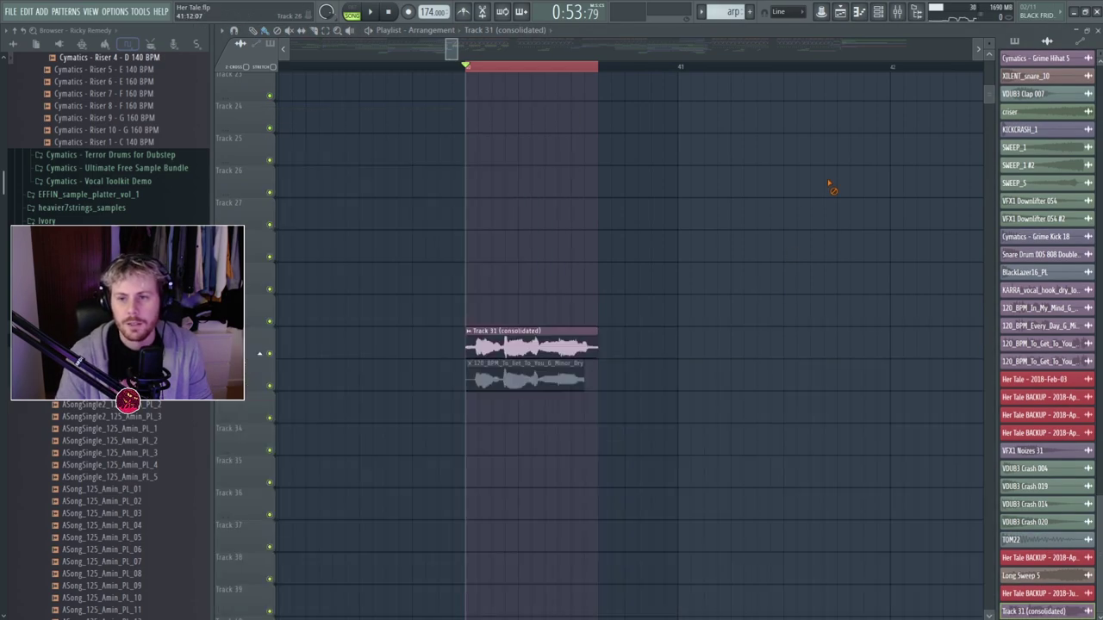
# Audition the consolidated vocal, check its sample settings and load Bitspeek in the first effect slot of mixer track 51.
pyautogui.press('space')
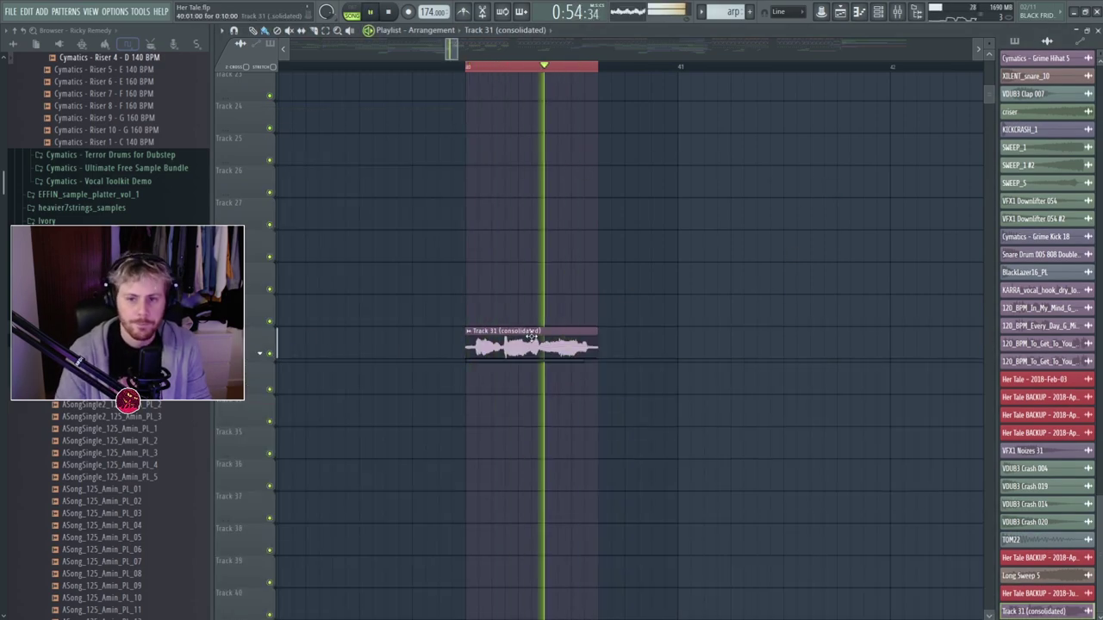
pyautogui.doubleClick(524, 345)
pyautogui.press('F9')
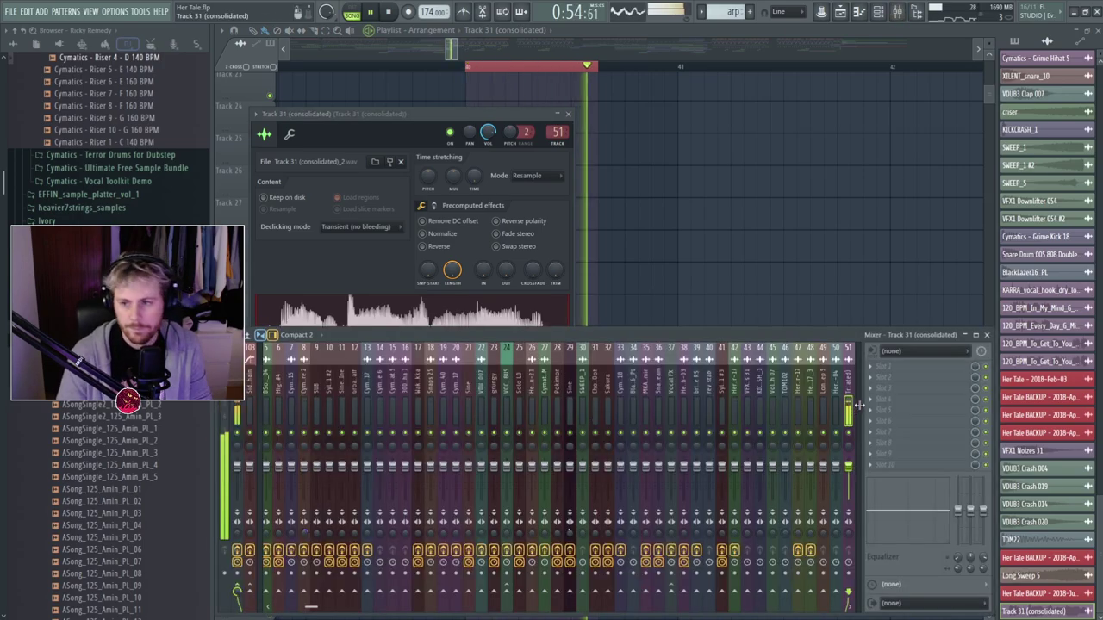
pyautogui.press('space')
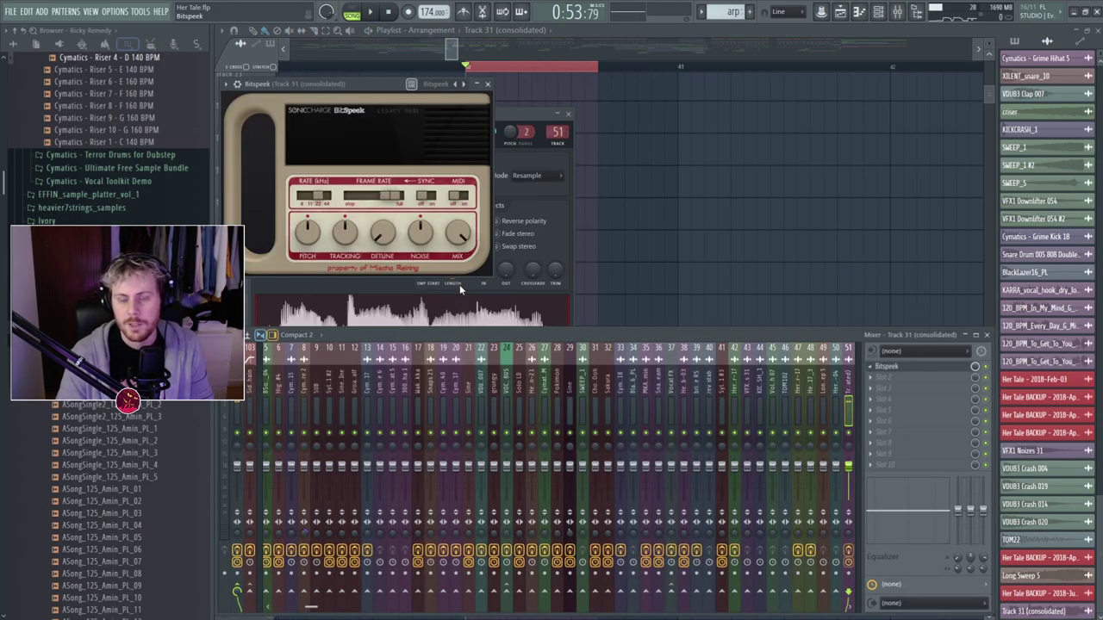
# Lower Bitspeek's pitch to -10 semitones while playing the consolidated vocal.
pyautogui.press('space')
pyautogui.moveTo(363, 88); pyautogui.dragTo(466, 159)
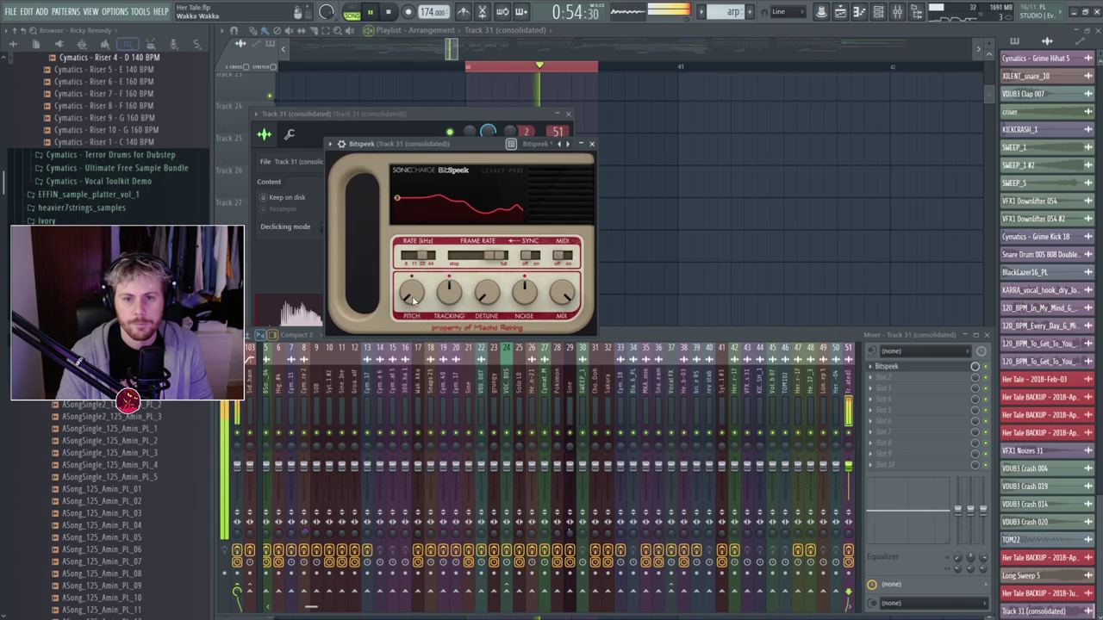
pyautogui.moveTo(418, 276)
pyautogui.mouseDown()
pyautogui.moveTo(426, 320)
pyautogui.moveTo(417, 277)
pyautogui.mouseUp()
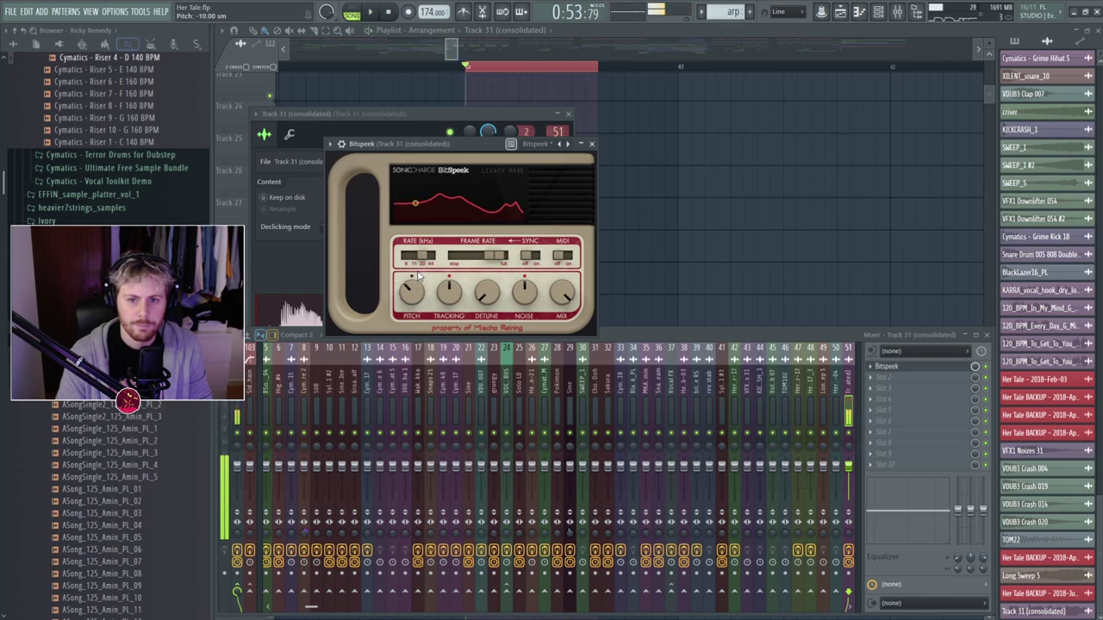
pyautogui.press('space')
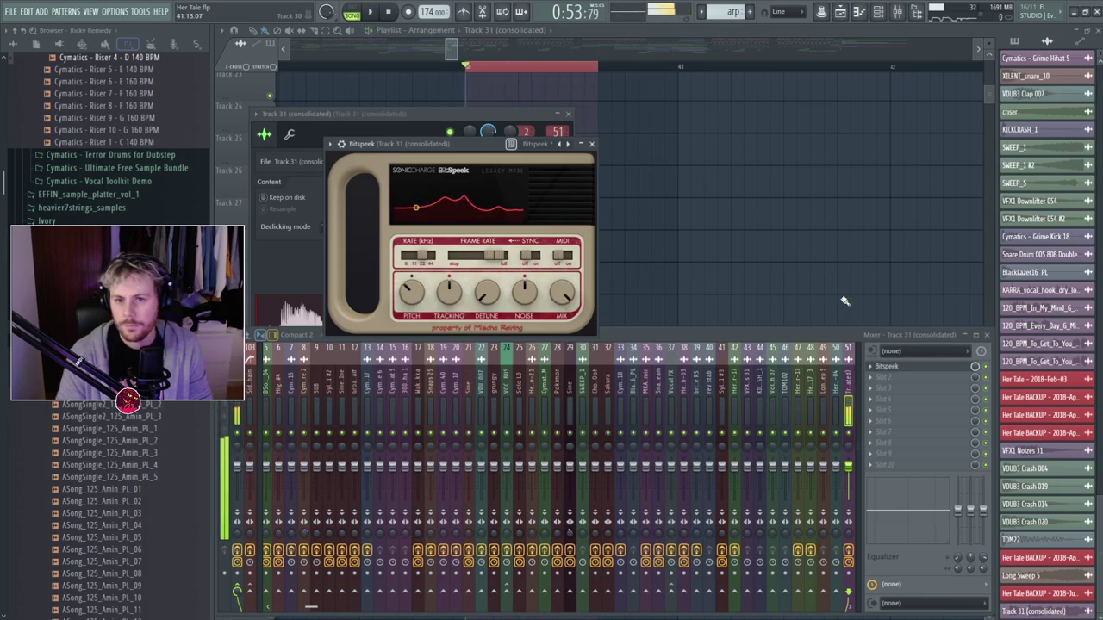
# Add Fruity Parametric EQ 2 after Bitspeek and lower its two highest bands and its lowest band while auditioning the vocal.
pyautogui.click(848, 394)
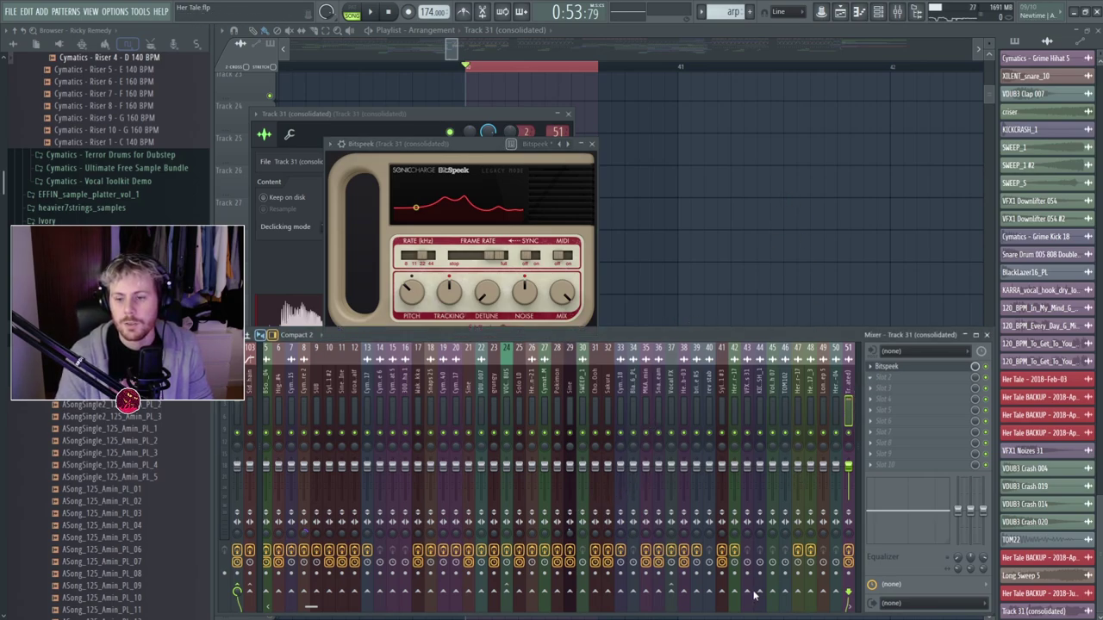
pyautogui.click(677, 583)
pyautogui.moveTo(415, 192); pyautogui.dragTo(424, 200)
pyautogui.press('space')
pyautogui.moveTo(442, 192); pyautogui.dragTo(452, 199)
pyautogui.press('space')
pyautogui.press('space')
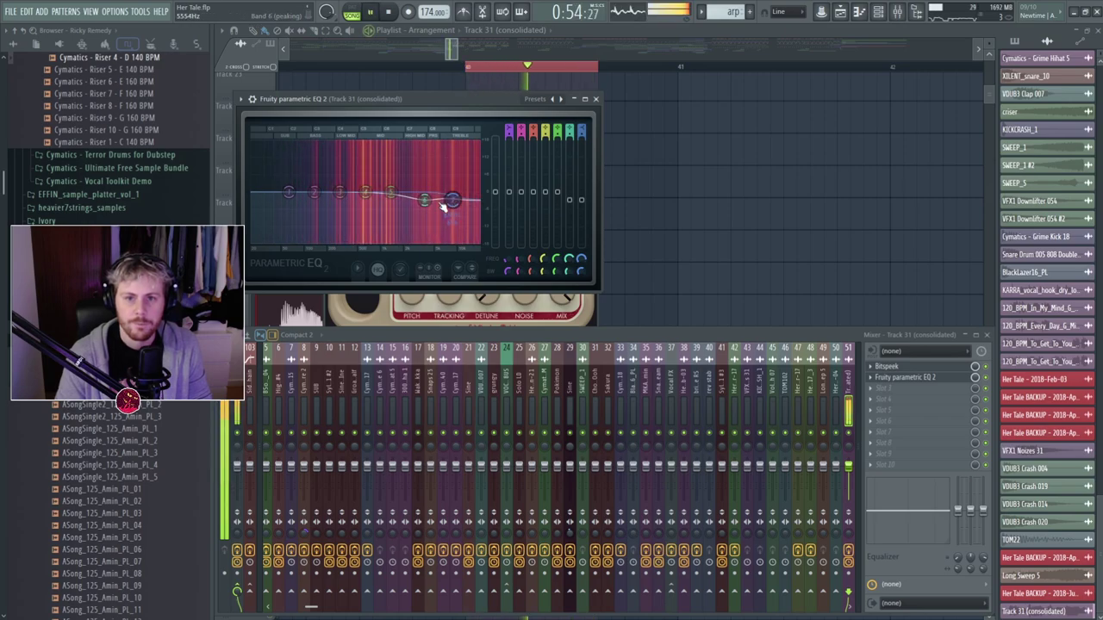
pyautogui.moveTo(289, 191); pyautogui.dragTo(323, 241)
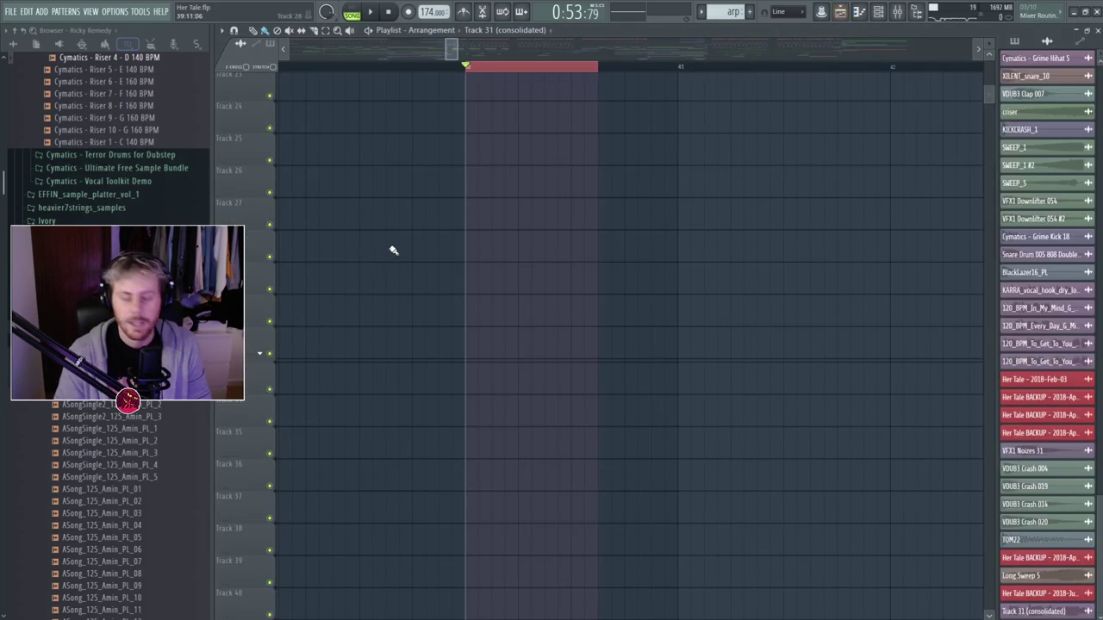
# Play the arrangement from bar 40 into the drop, stop playback and leave the playhead at bar 41.
pyautogui.scroll(-2, 408, 263)
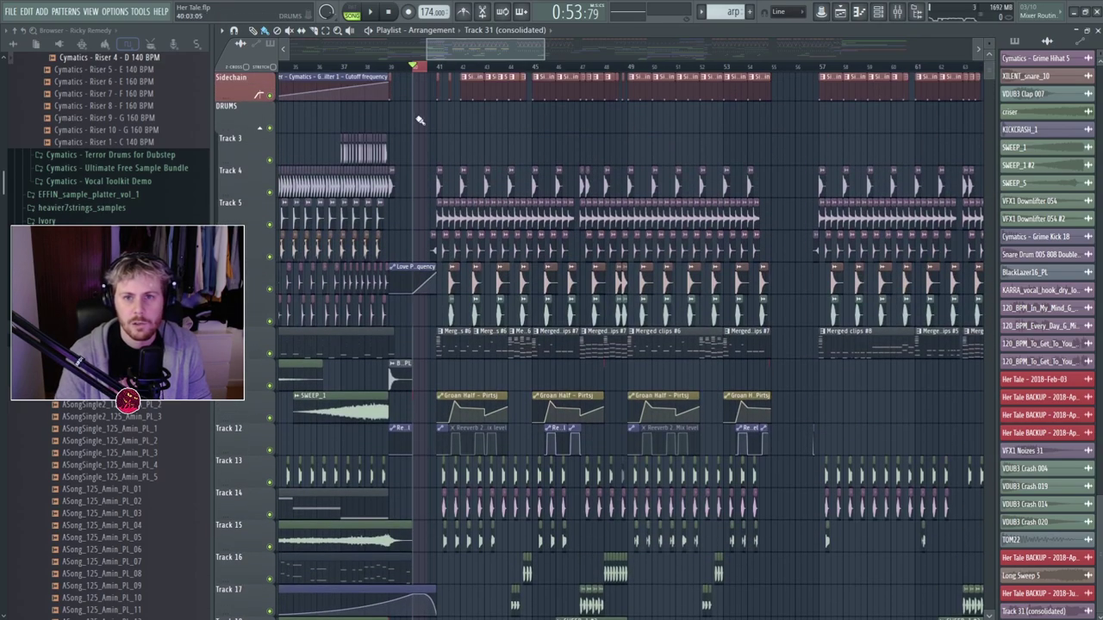
pyautogui.press('space')
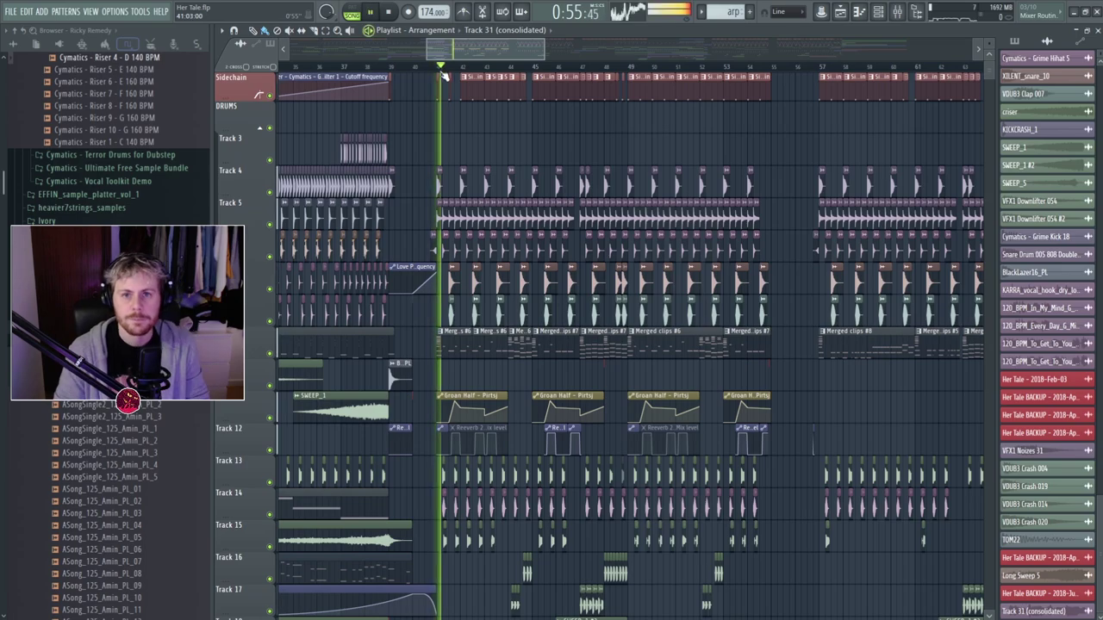
pyautogui.press('space')
pyautogui.scroll(2, 500, 159)
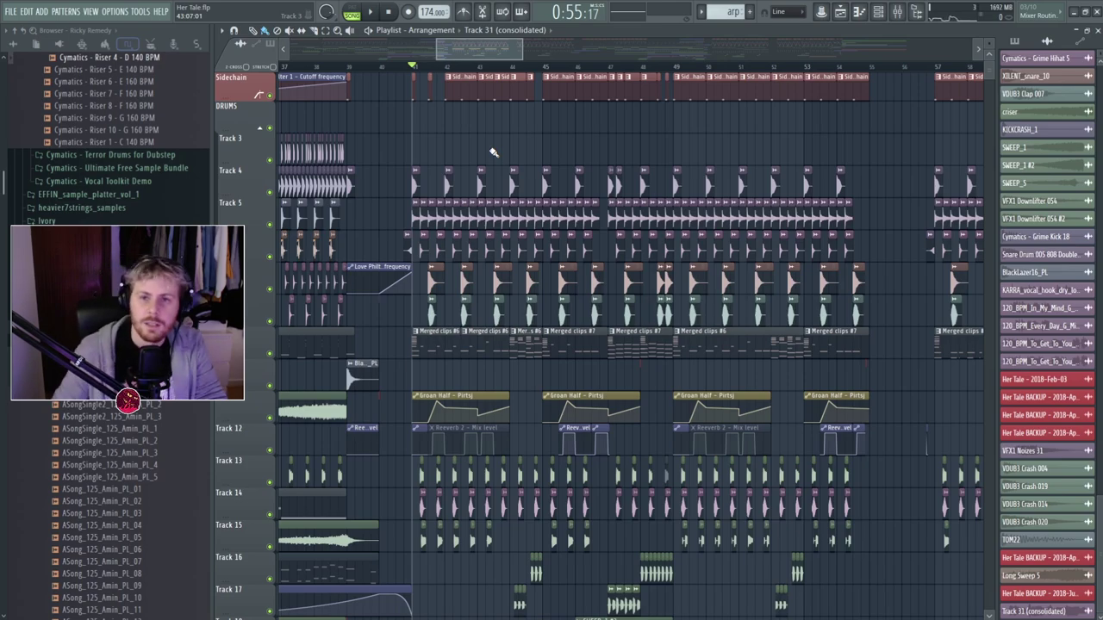
# Review the arrangement around both drop sections, play the transition into the first drop from bar 39 and stop playback.
pyautogui.scroll(-5, 476, 57)
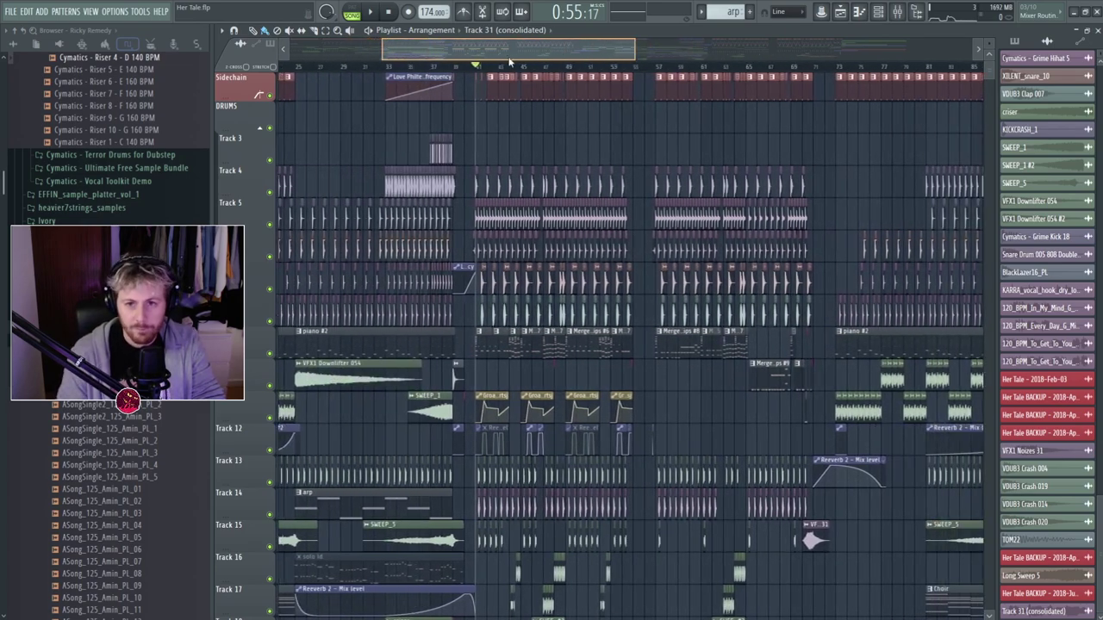
pyautogui.moveTo(509, 61); pyautogui.dragTo(529, 61)
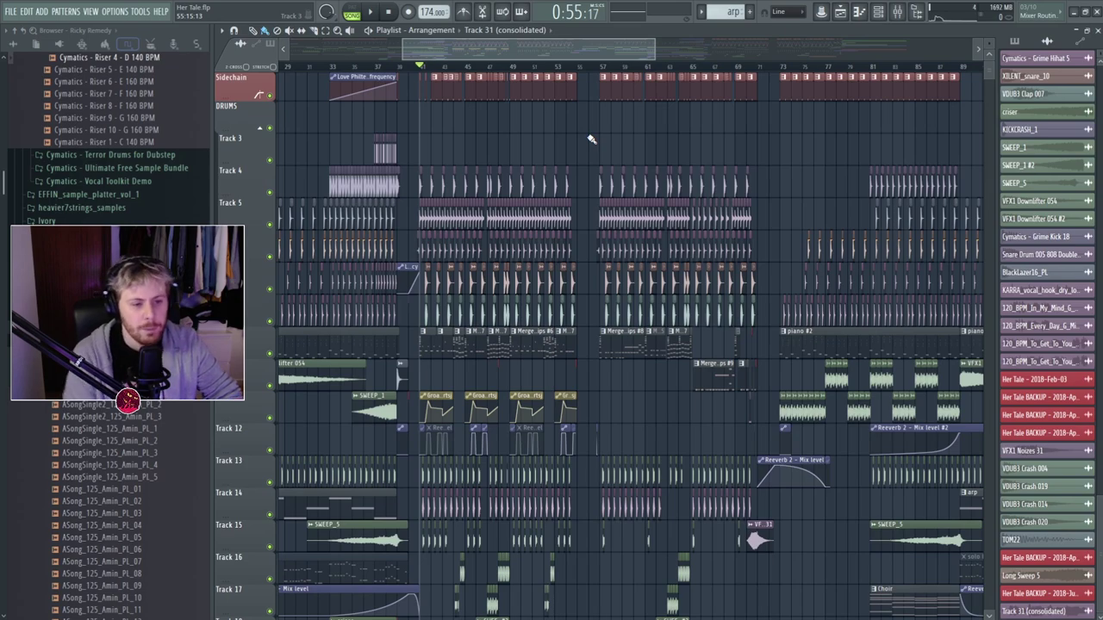
pyautogui.click(345, 67)
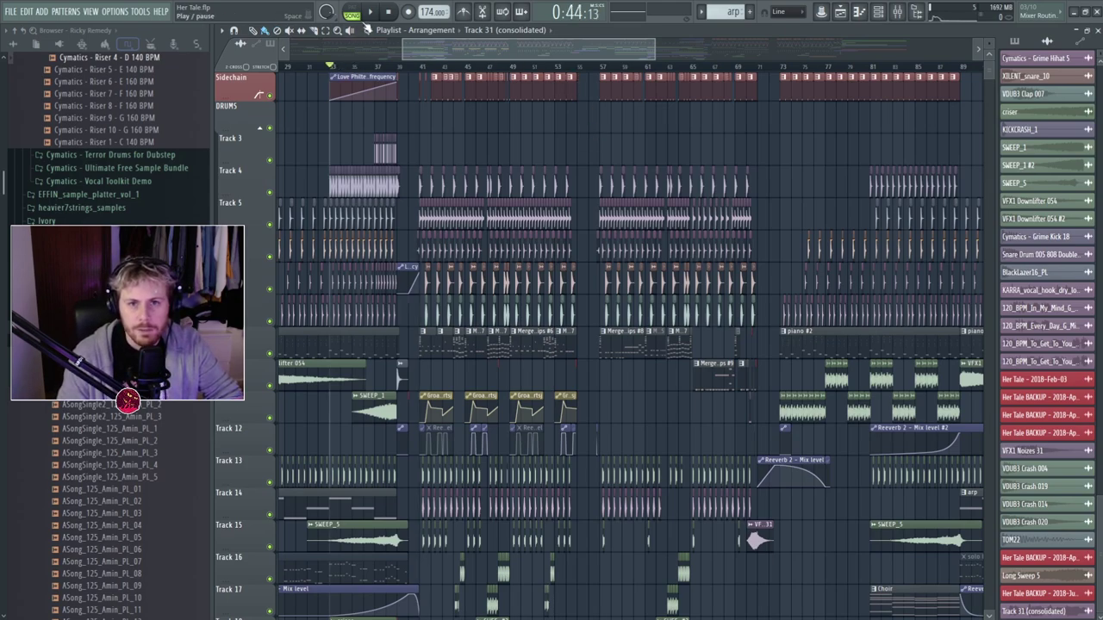
pyautogui.click(396, 67)
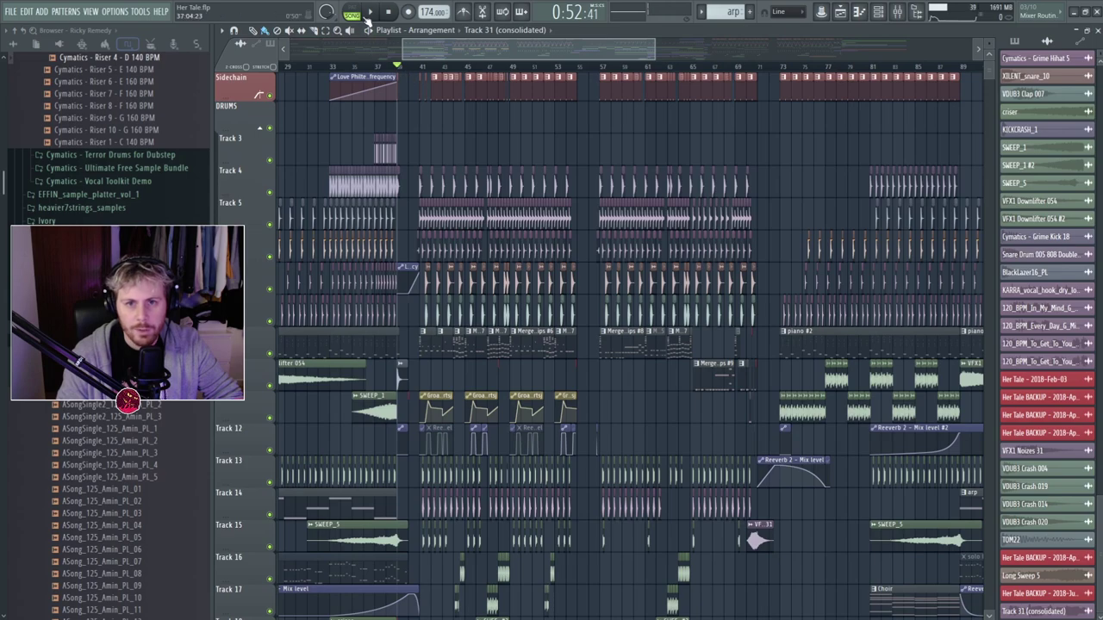
pyautogui.click(371, 12)
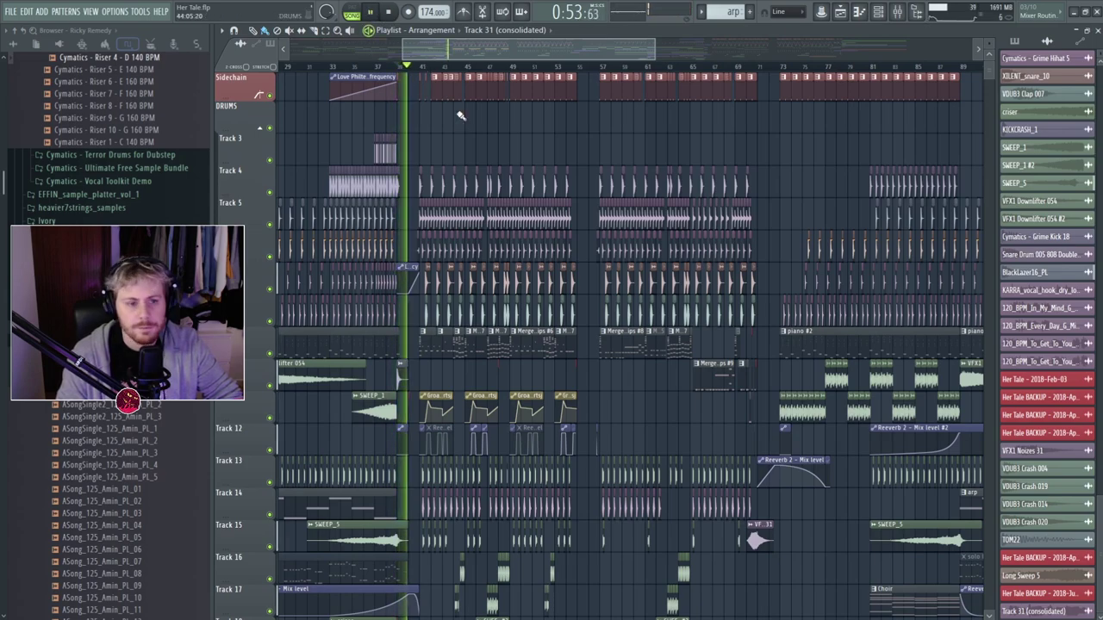
pyautogui.press('space')
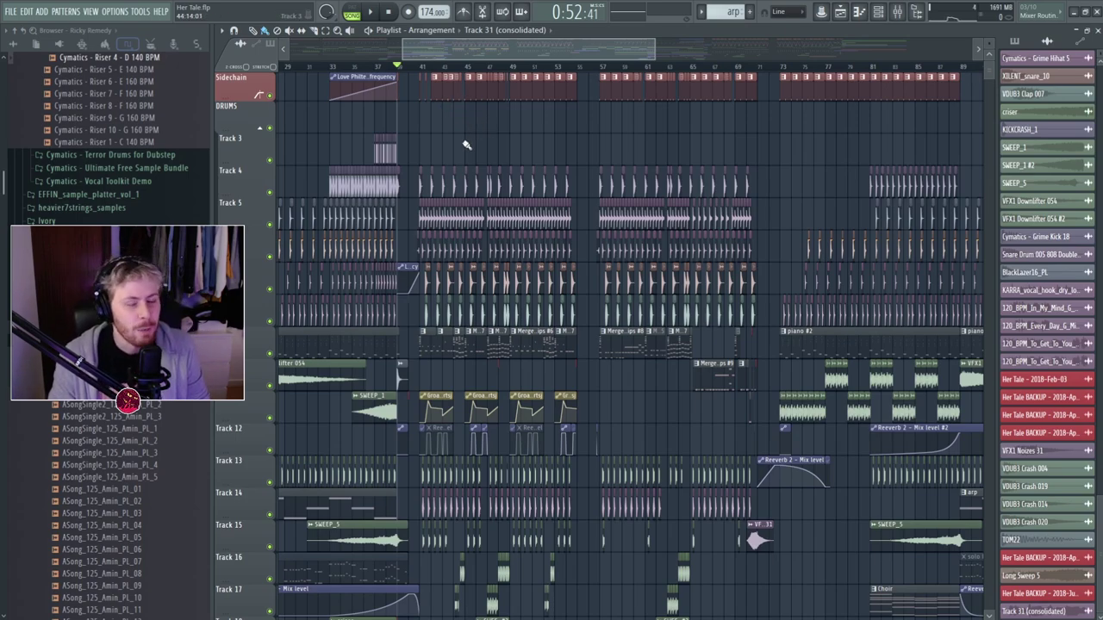
# Review a wider span of the arrangement and play the end of the build-up from bar 38.
pyautogui.scroll(-2, 464, 144)
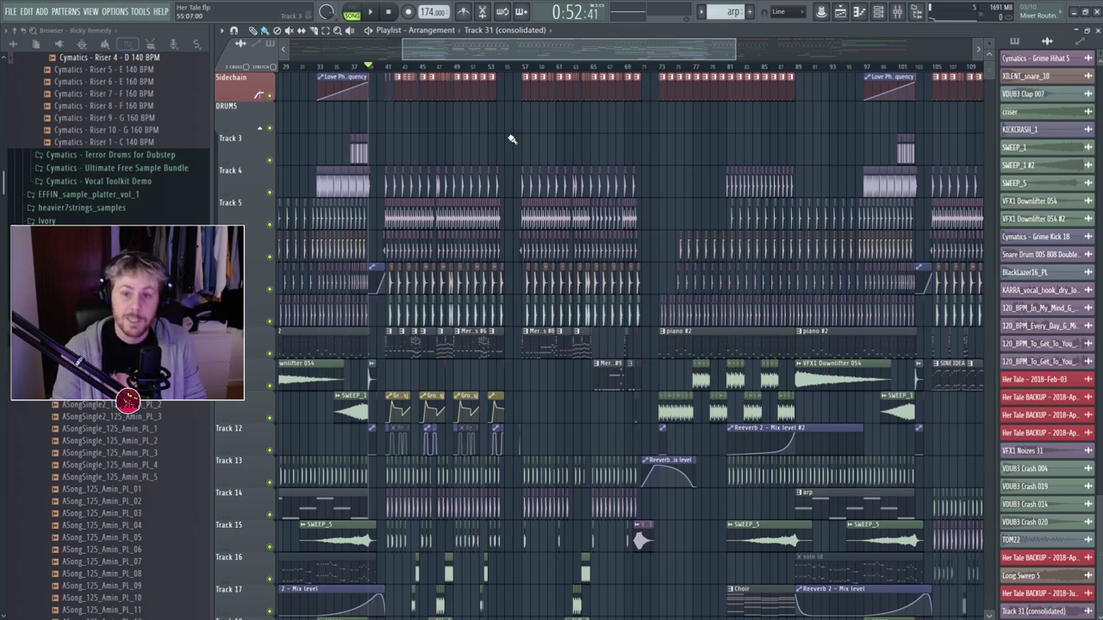
pyautogui.press('space')
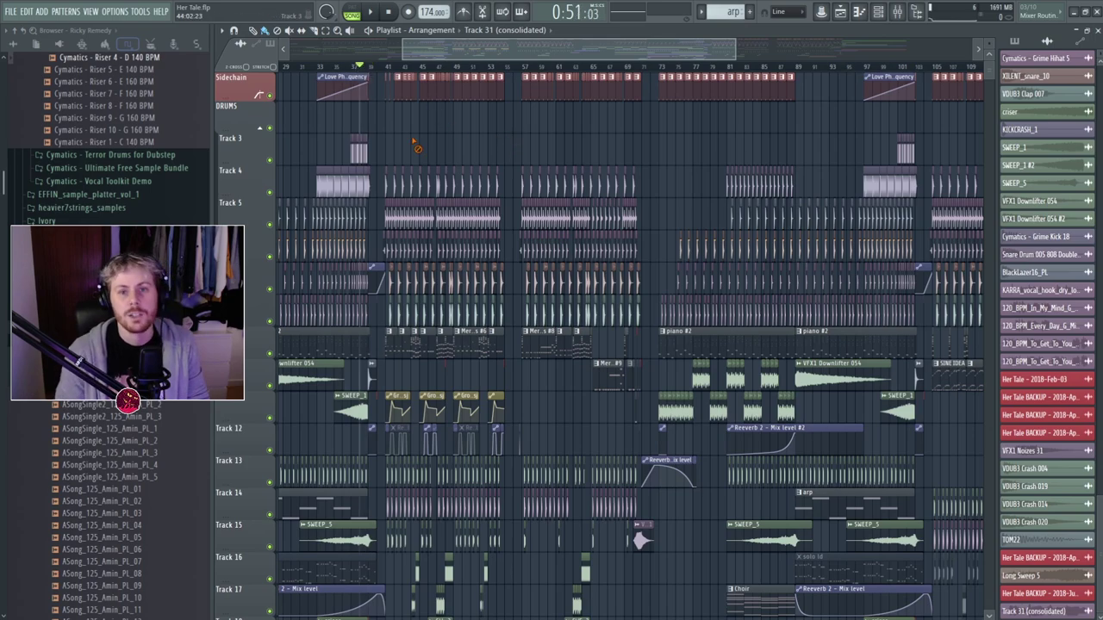
pyautogui.scroll(3, 379, 123)
pyautogui.press('space')
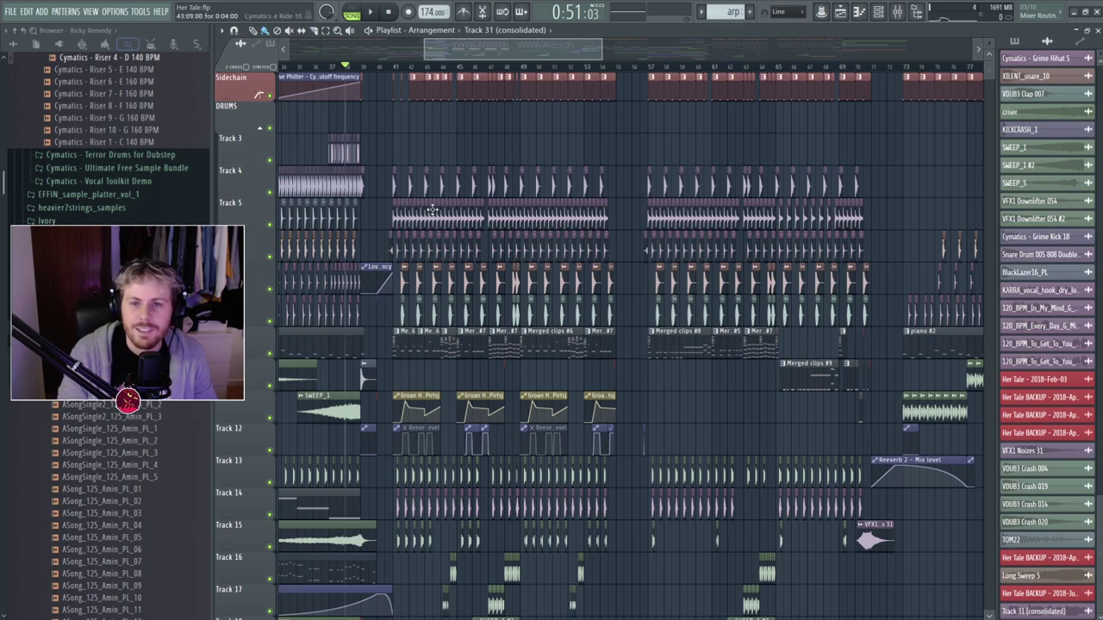
# Play the opening of the drop from bar 41 and stop playback.
pyautogui.click(394, 69)
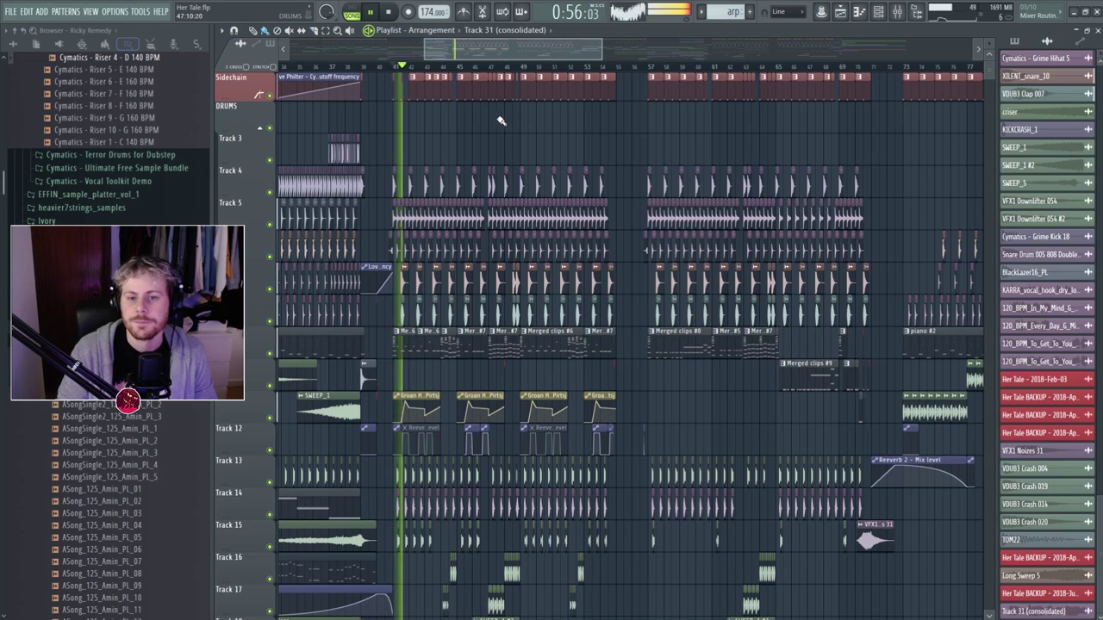
pyautogui.scroll(3, 435, 126)
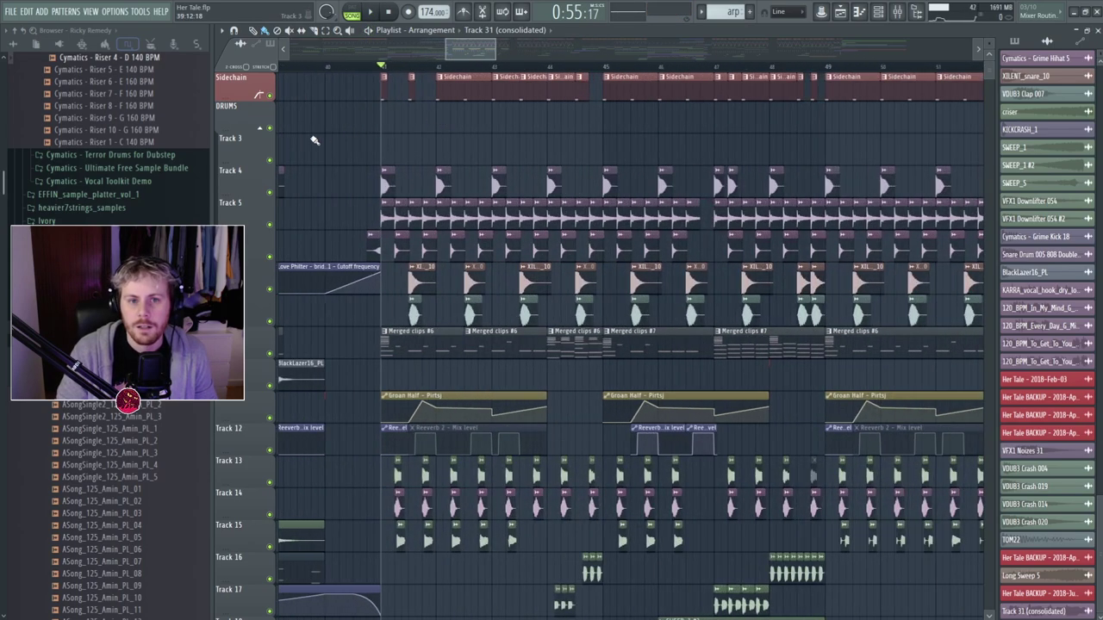
pyautogui.press('space')
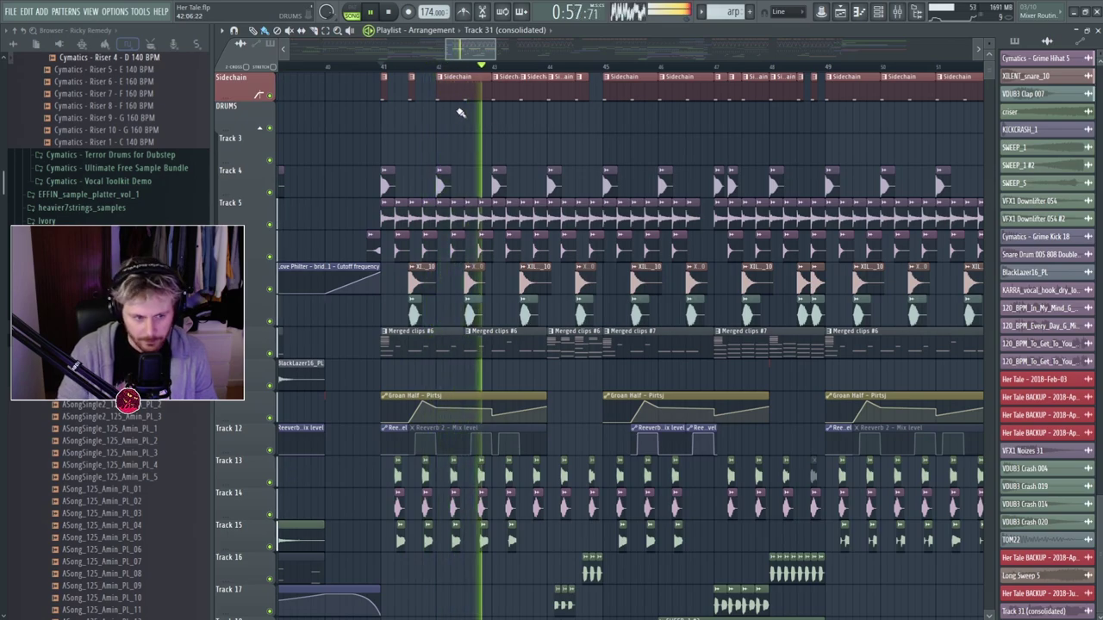
pyautogui.press('space')
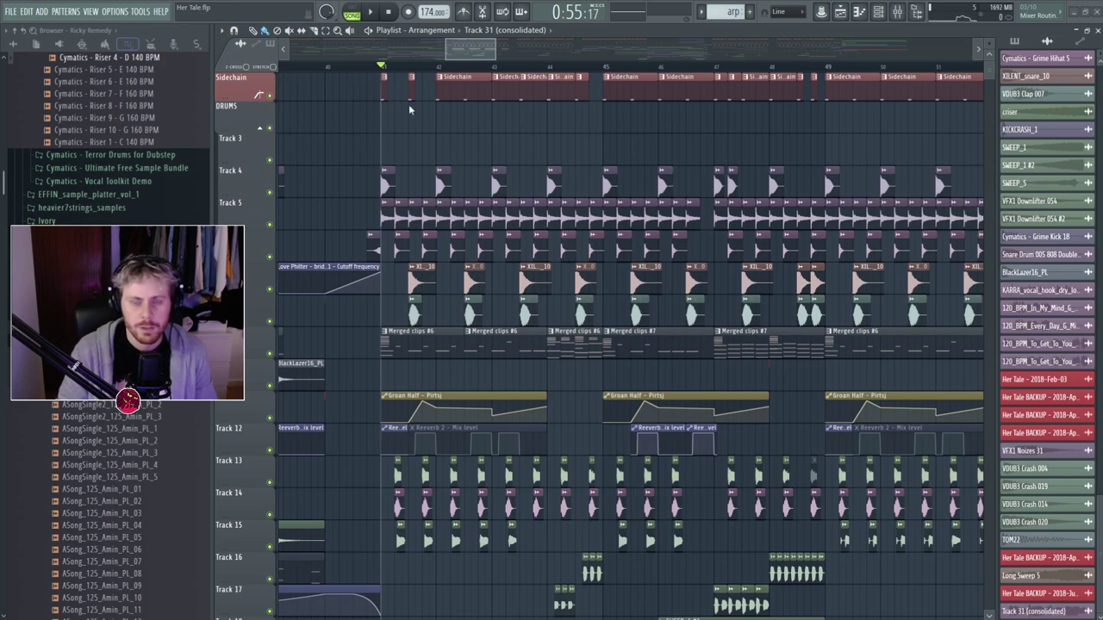
# Add a time marker named DROP at bar 41 and rename it DROP 1.
pyautogui.write('DROP')
pyautogui.press('Return')
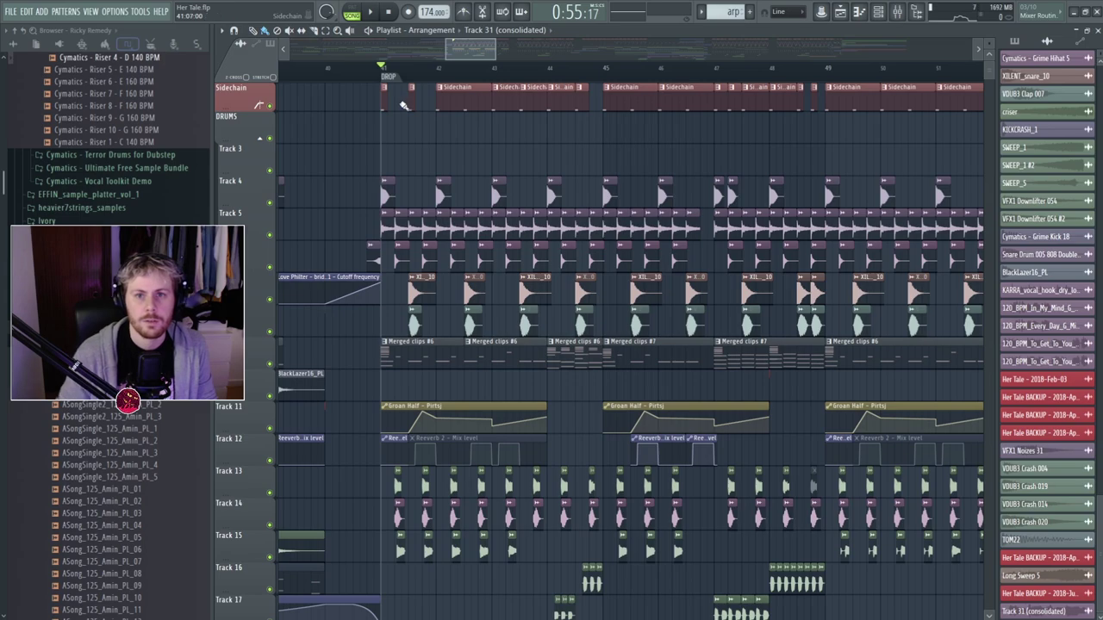
pyautogui.rightClick(388, 78)
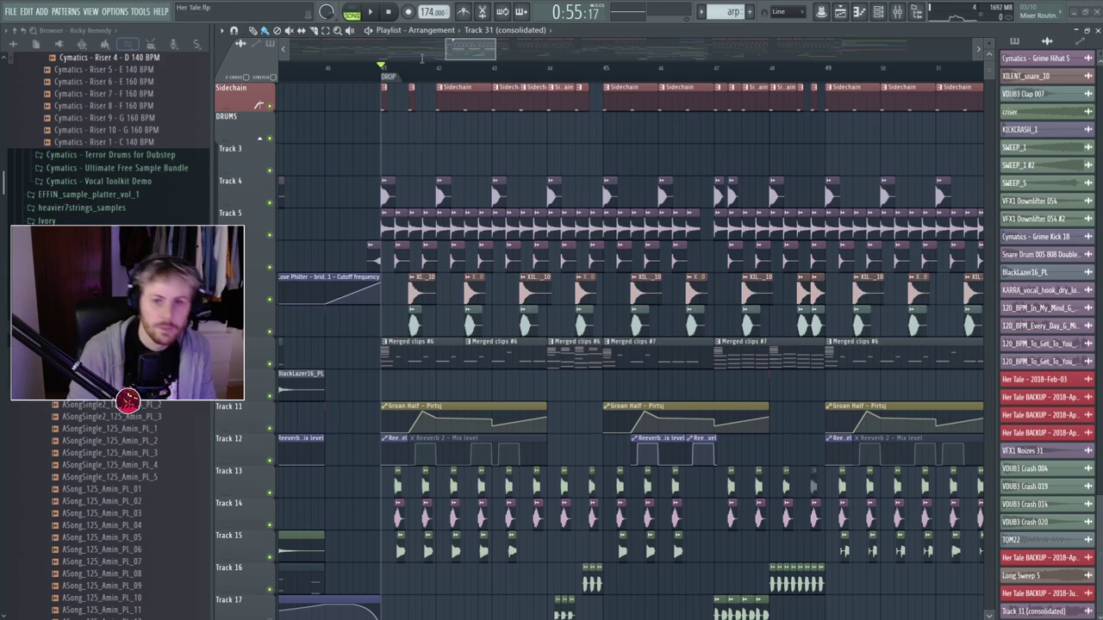
# Play the first drop from the DROP 1 marker with the following bars in view.
pyautogui.scroll(-2, 433, 126)
pyautogui.moveTo(509, 50); pyautogui.dragTo(544, 147)
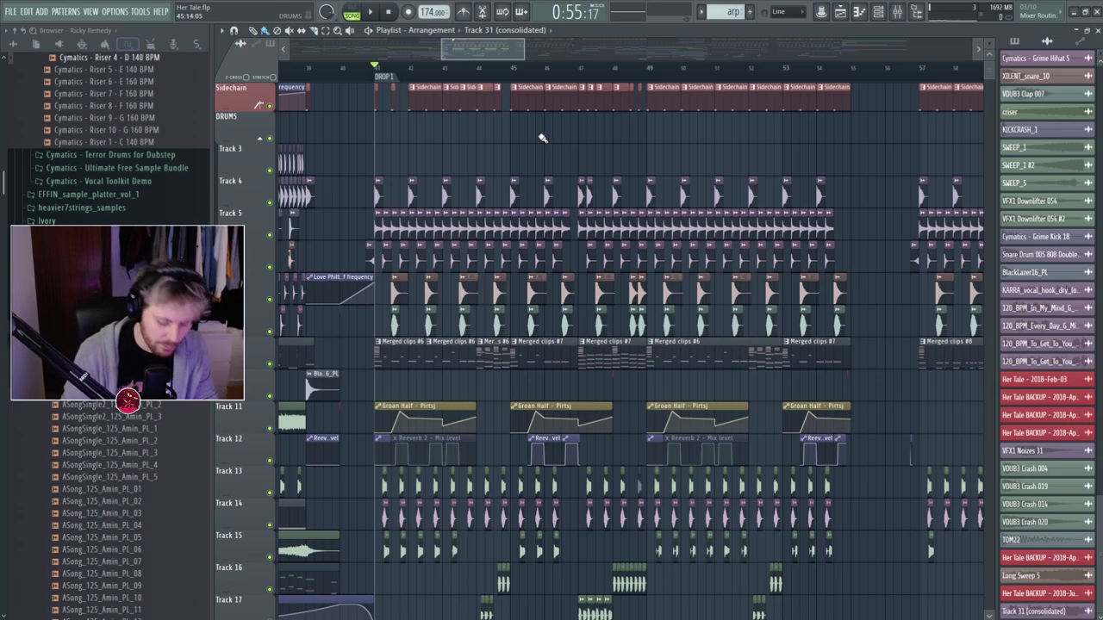
pyautogui.press('space')
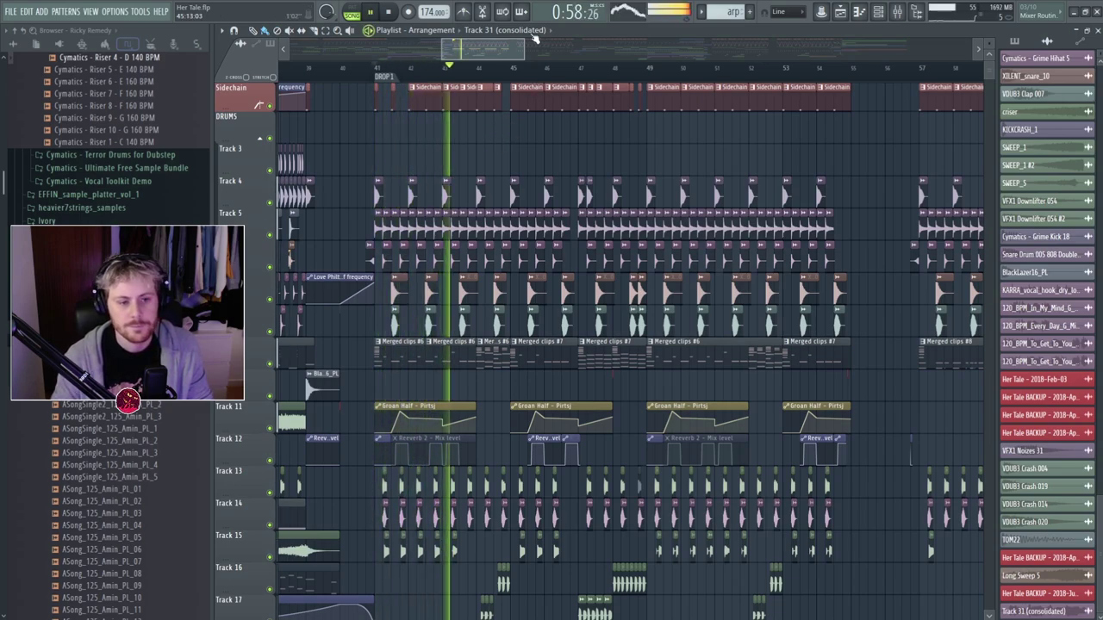
# Listen to the first drop through bar 44 with a wider span of bars in view and stop playback.
pyautogui.scroll(-1, 485, 45)
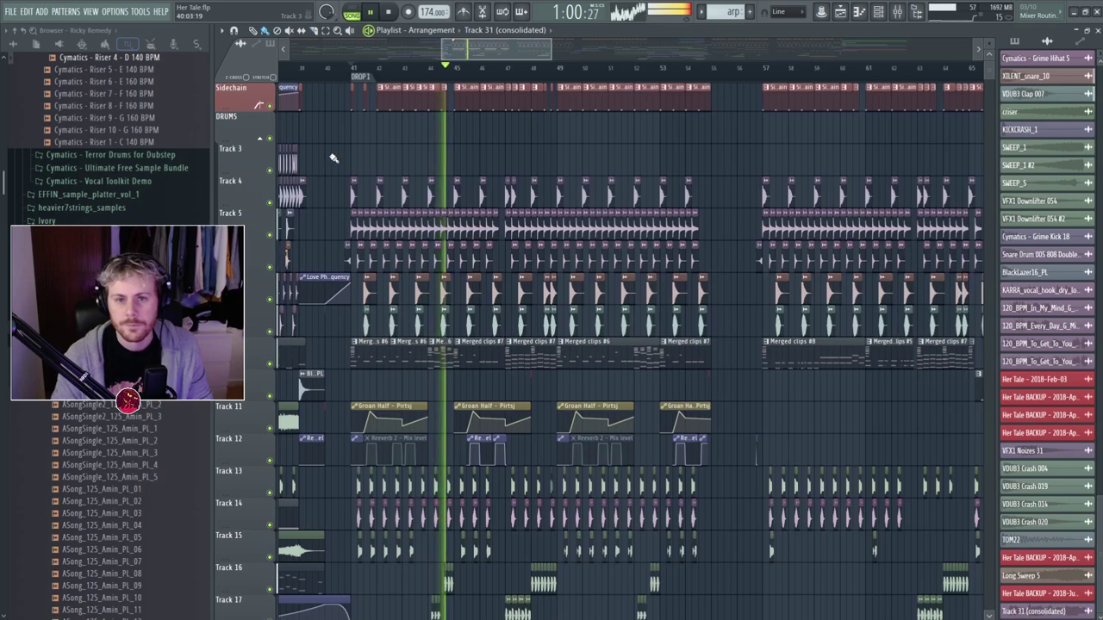
pyautogui.scroll(3, 333, 158)
pyautogui.press('space')
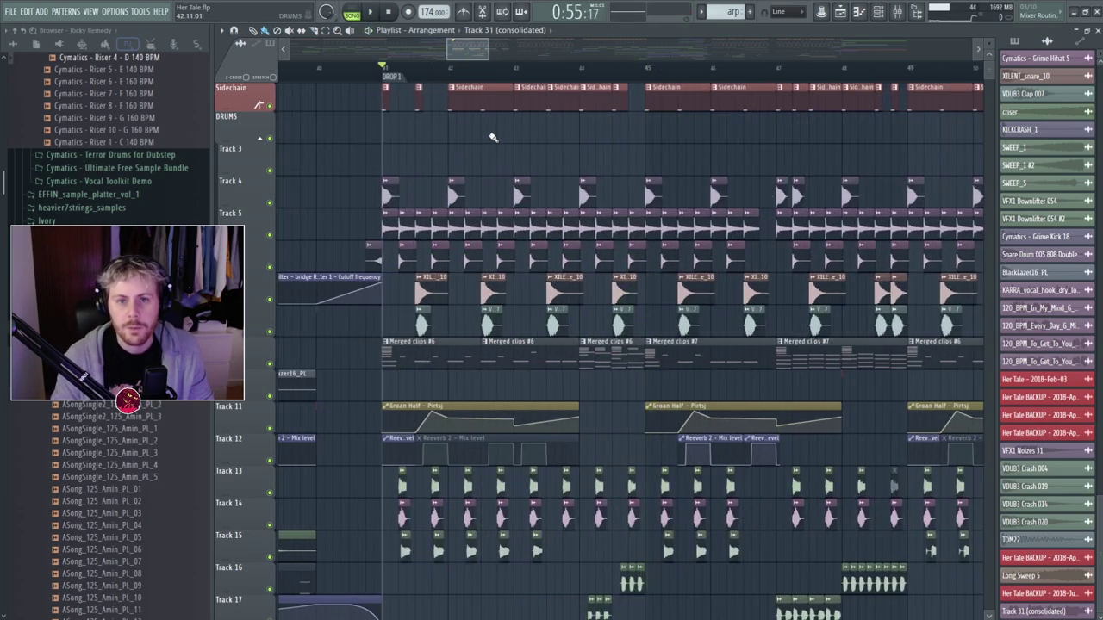
# Solo the drum tracks, Track 3 through Track 8, and play the start of the drop from bar 41.
pyautogui.rightClick(270, 170)
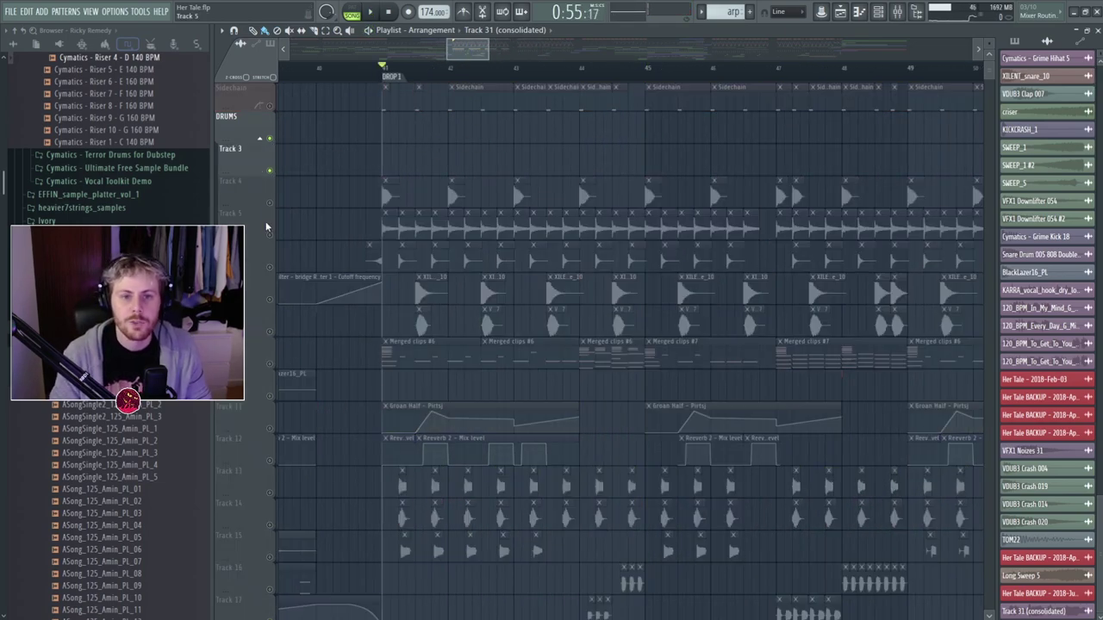
pyautogui.click(269, 202)
pyautogui.click(270, 235)
pyautogui.click(270, 267)
pyautogui.click(269, 299)
pyautogui.click(270, 331)
pyautogui.press('space')
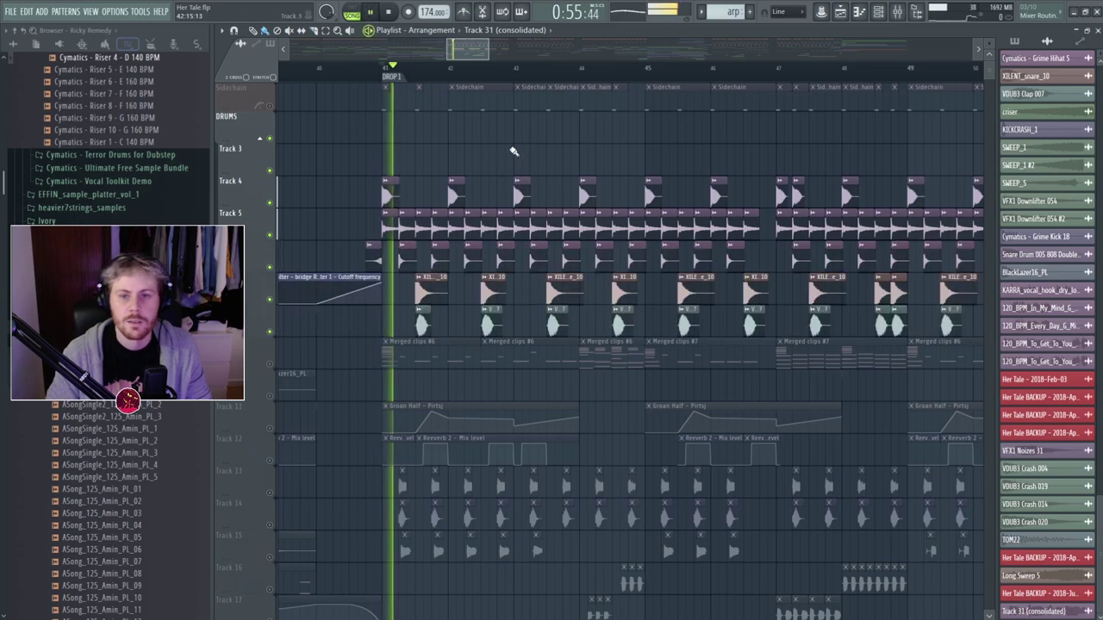
pyautogui.press('space')
# Inspect the Cymatics - Grime Kick 7 sample settings and play the drums with its mixer track in view.
pyautogui.doubleClick(450, 195)
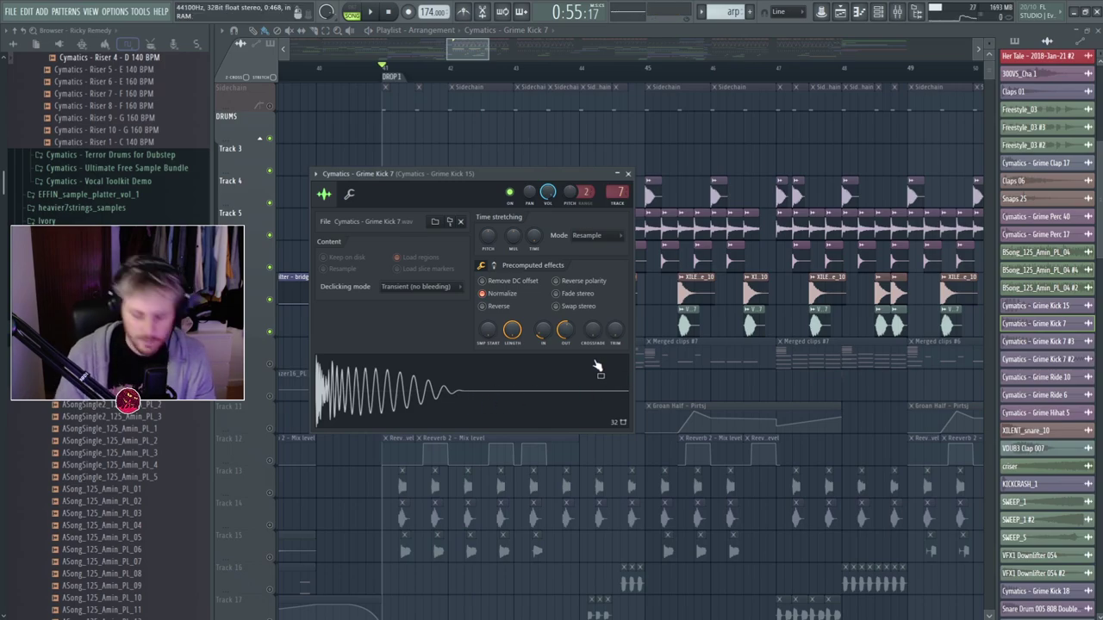
pyautogui.press('F9')
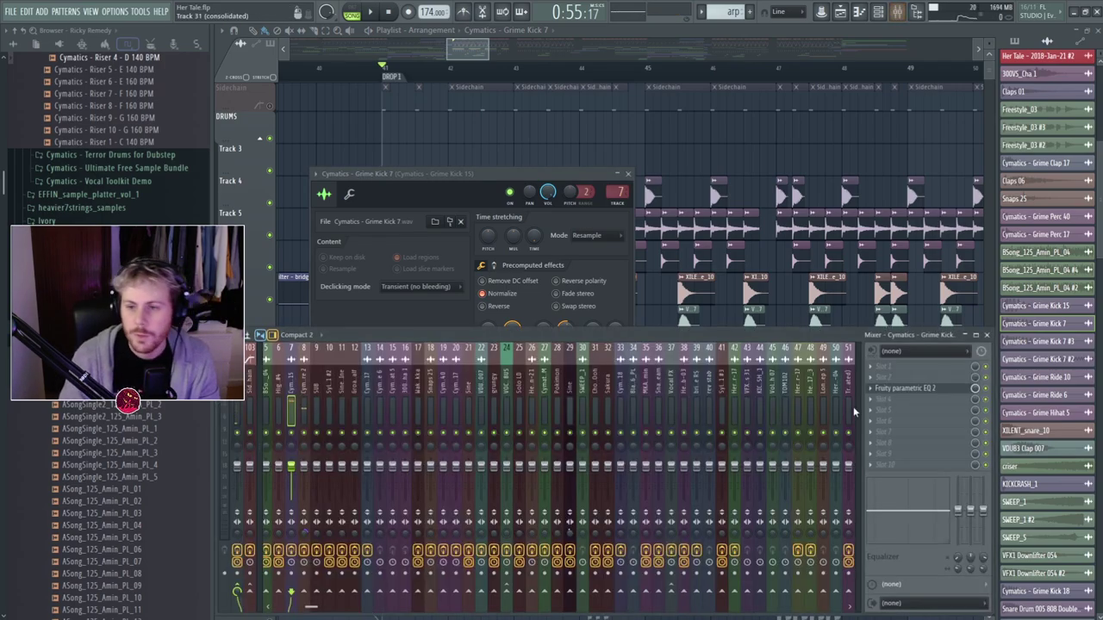
pyautogui.press('space')
pyautogui.scroll(4, 375, 388)
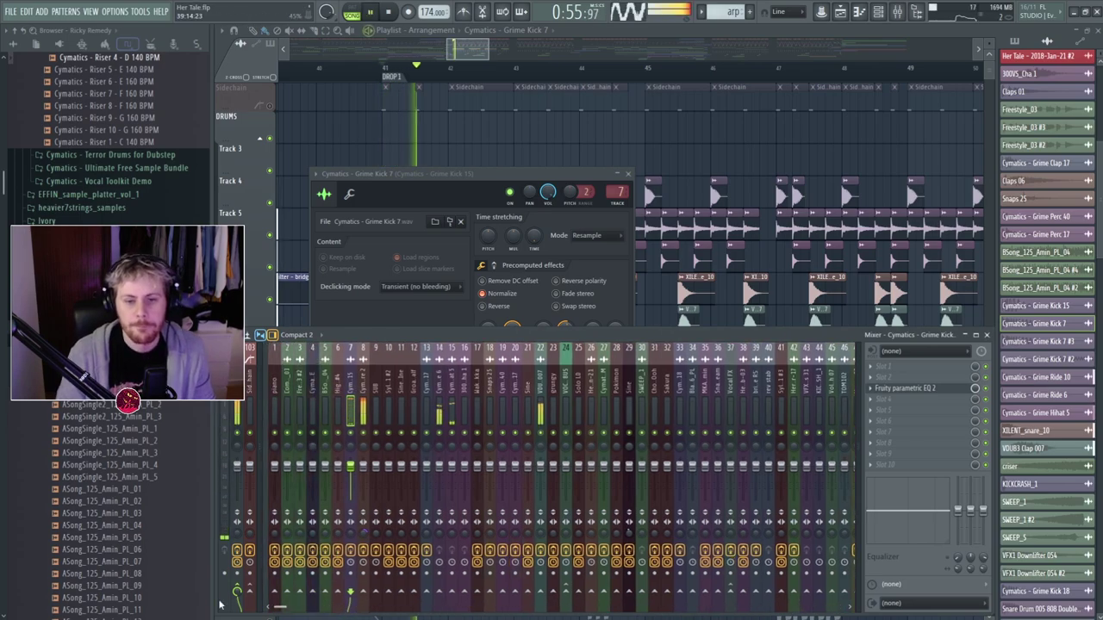
pyautogui.press('space')
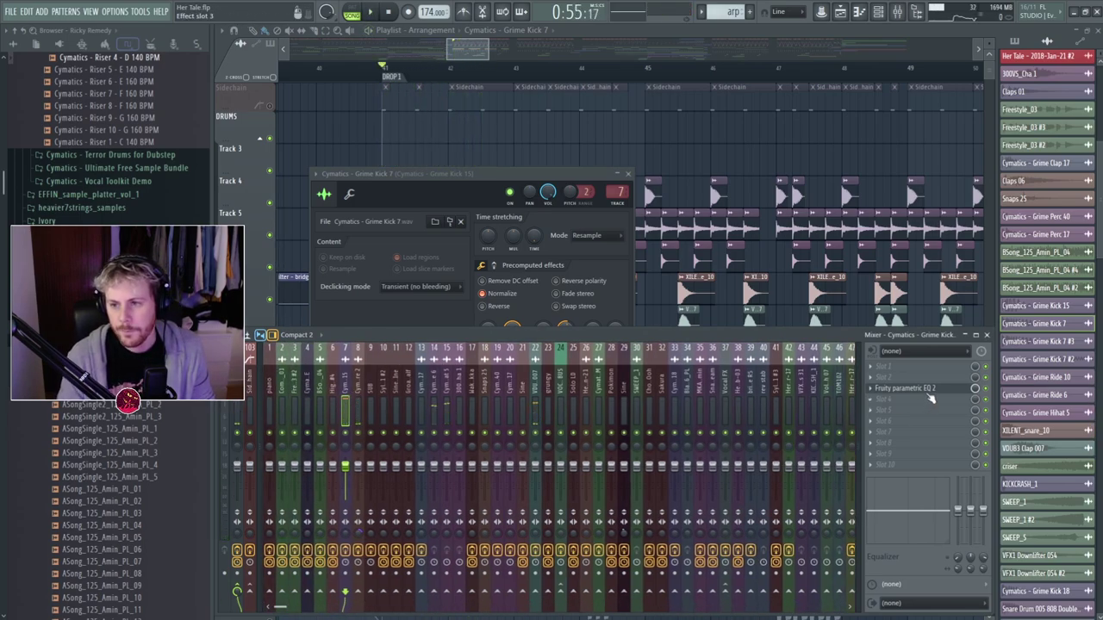
# Examine the Fruity parametric EQ 2 on the kick's mixer track while the drums play, and close the windows.
pyautogui.click(929, 389)
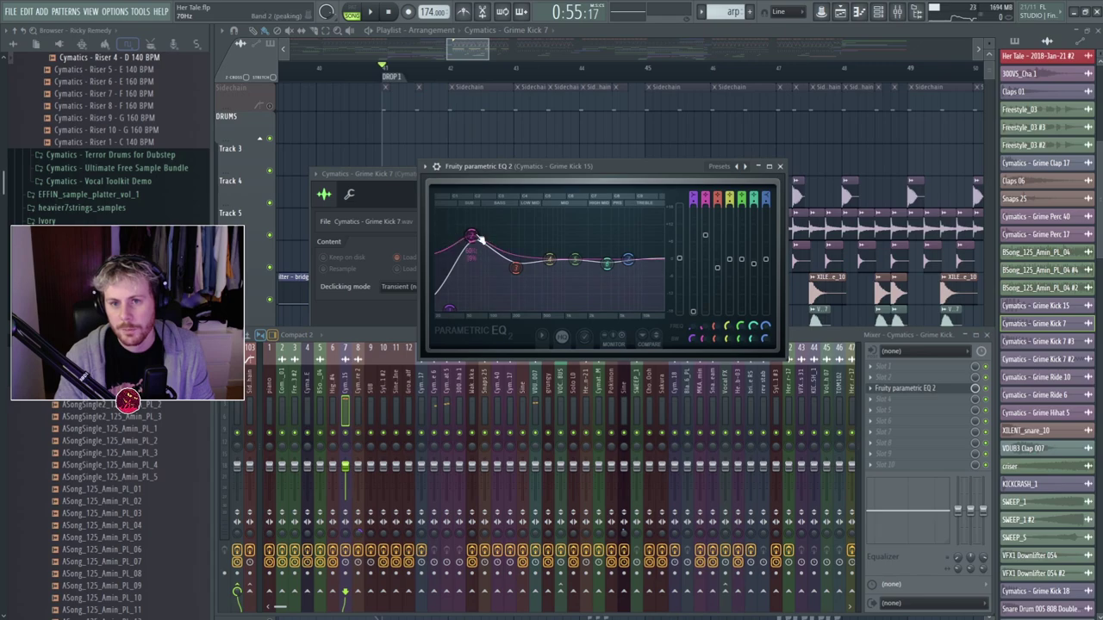
pyautogui.press('space')
pyautogui.press('space')
pyautogui.rightClick(518, 130)
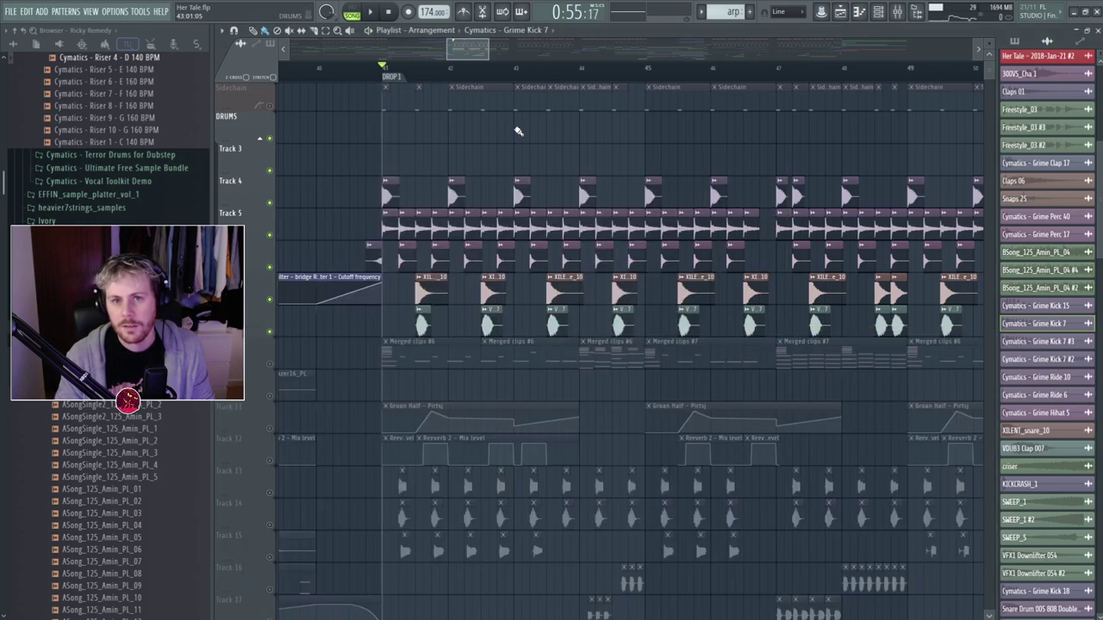
# Inspect the XILENT_snare_10 sample settings and the Fruity parametric EQ 2 on its mixer track, and close them.
pyautogui.doubleClick(431, 278)
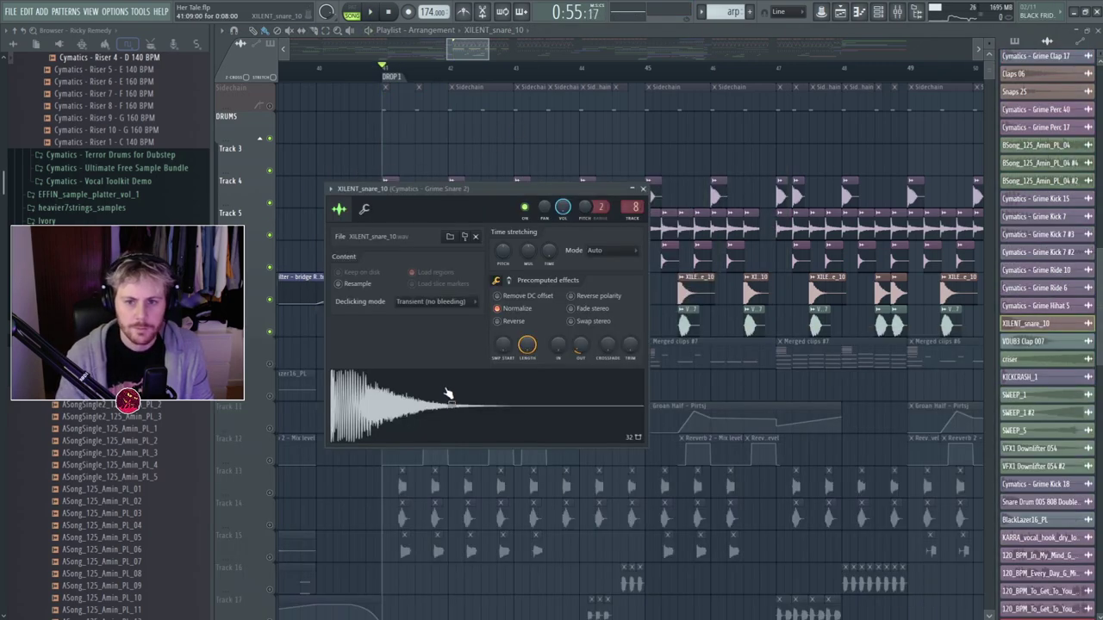
pyautogui.press('F9')
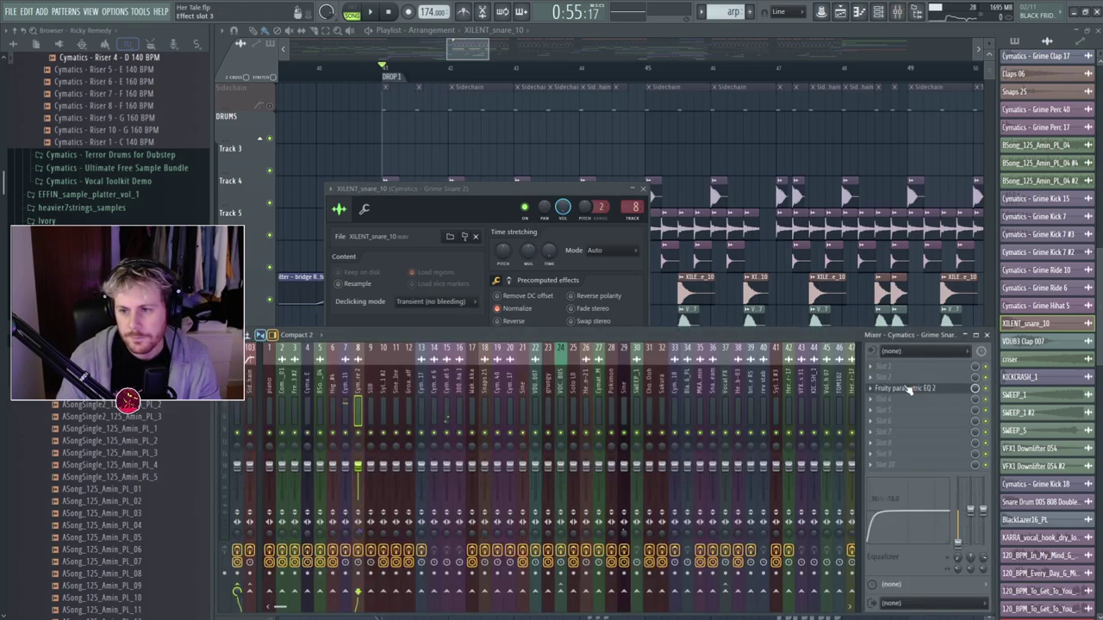
pyautogui.click(905, 389)
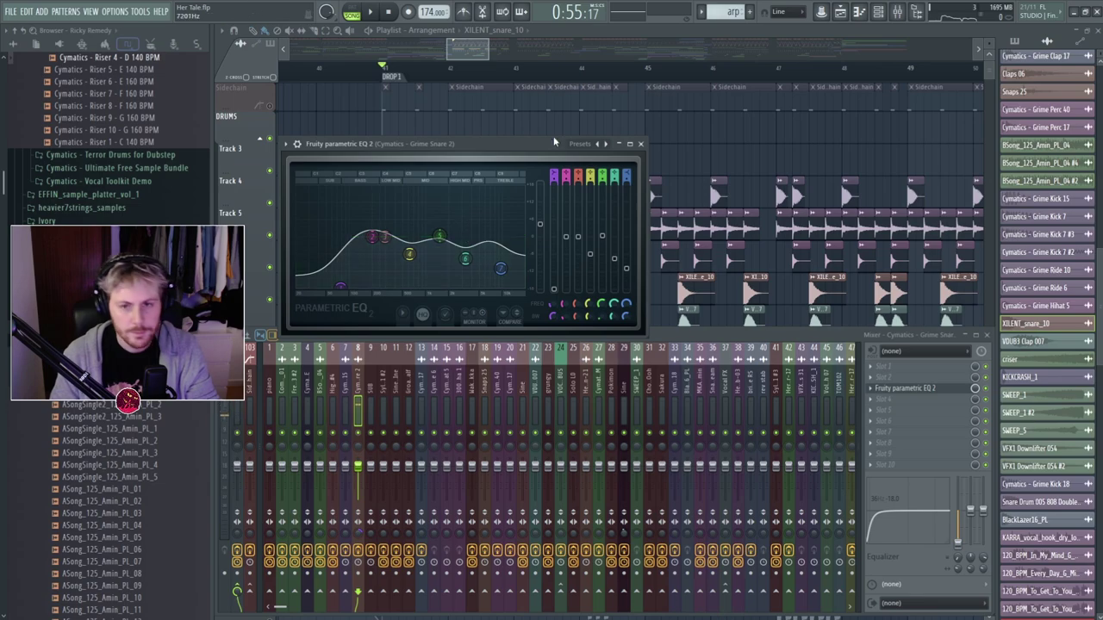
pyautogui.press('F9')
pyautogui.doubleClick(423, 294)
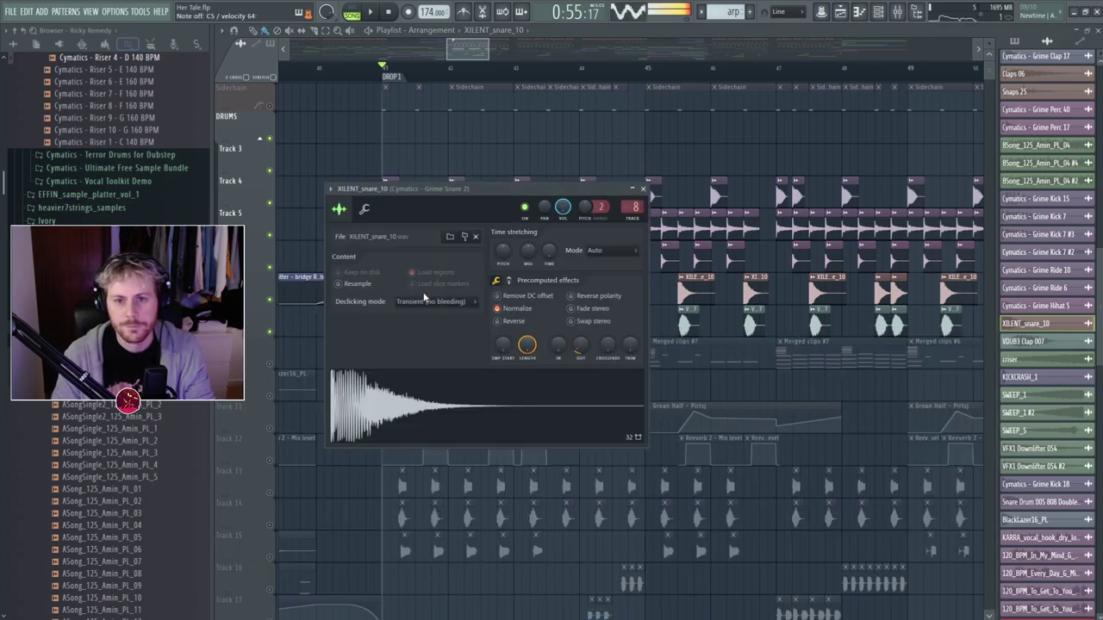
pyautogui.press('F9')
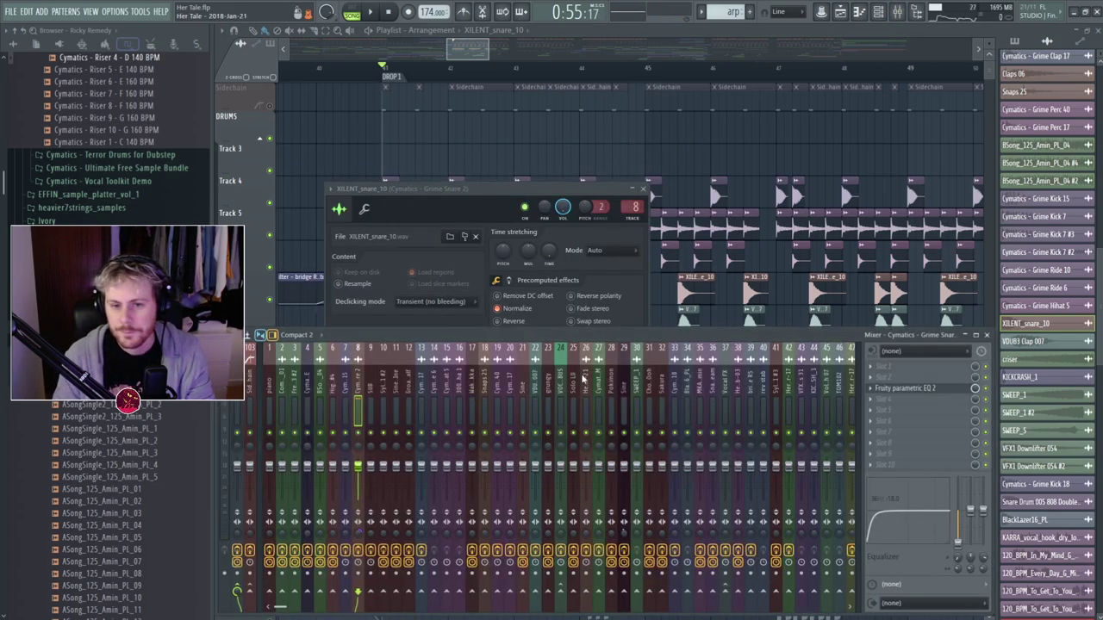
pyautogui.click(454, 190)
pyautogui.click(910, 390)
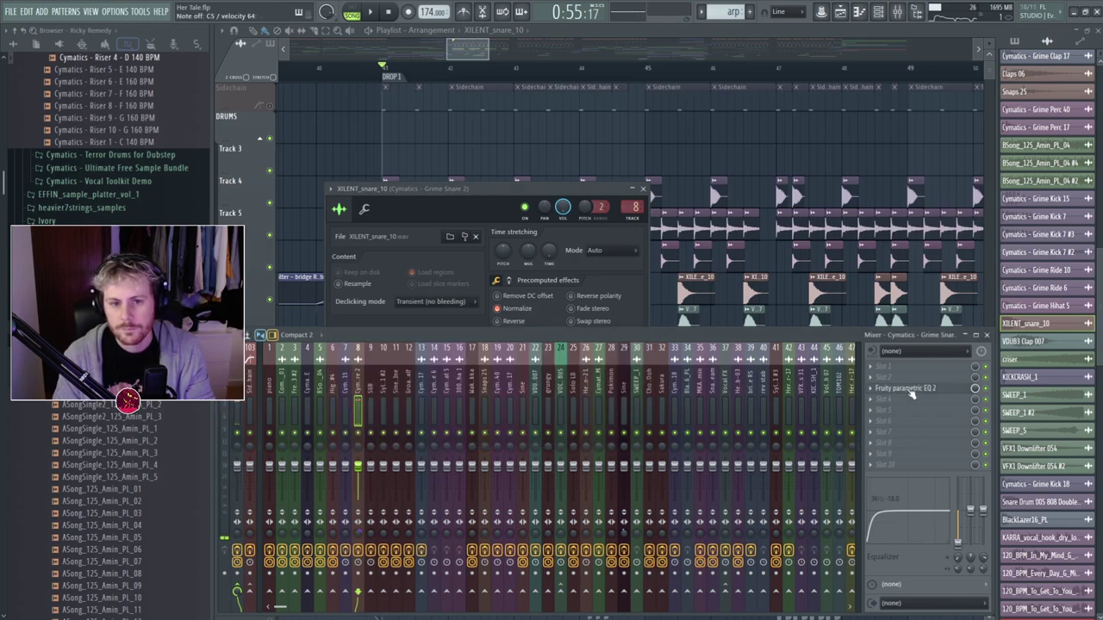
pyautogui.click(910, 392)
pyautogui.rightClick(721, 148)
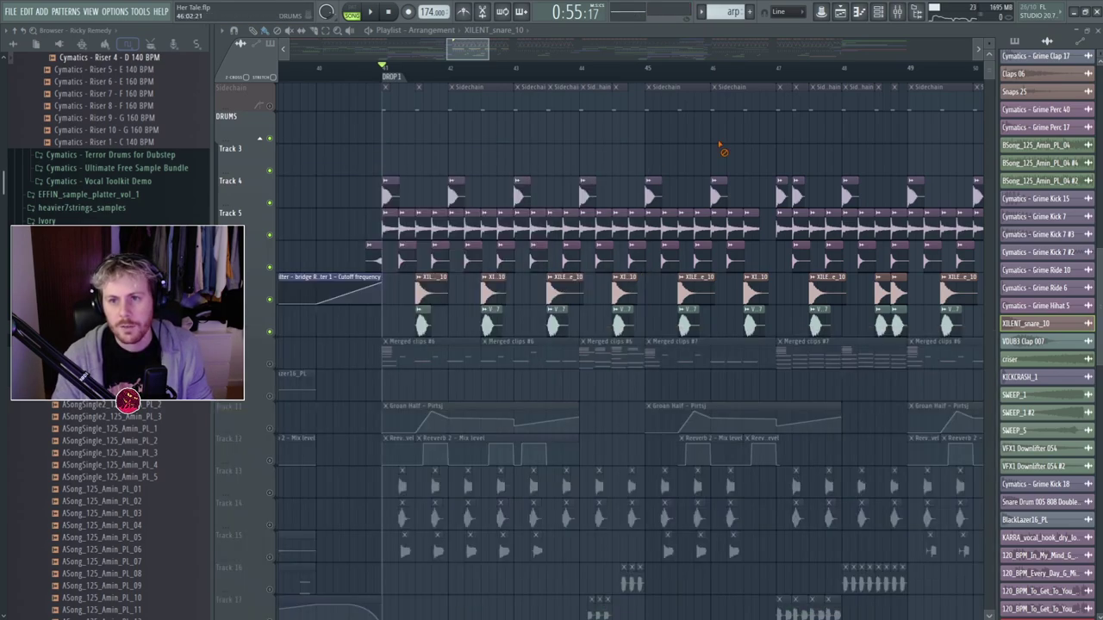
# Inspect the VDUB3 Clap 007 sample settings and play the soloed drums in close-up.
pyautogui.doubleClick(426, 325)
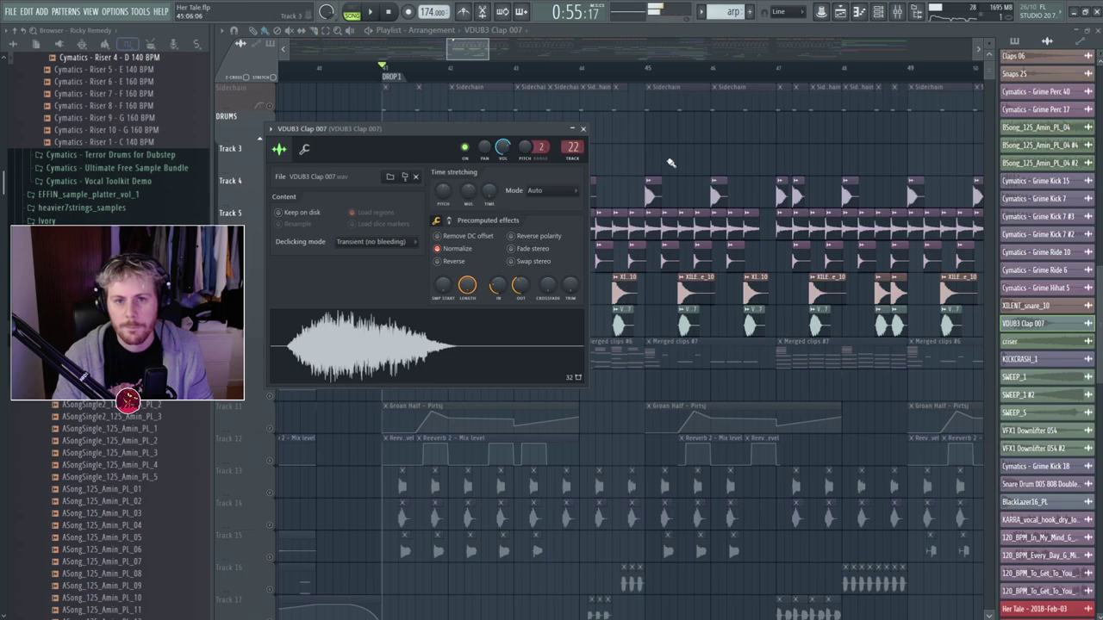
pyautogui.rightClick(658, 164)
pyautogui.press('space')
pyautogui.scroll(3, 353, 333)
pyautogui.scroll(3, 459, 335)
pyautogui.press('space')
# Bring all tracks back from solo and play the full arrangement of the first drop from bar 41.
pyautogui.press('space')
pyautogui.scroll(-3, 696, 330)
pyautogui.press('space')
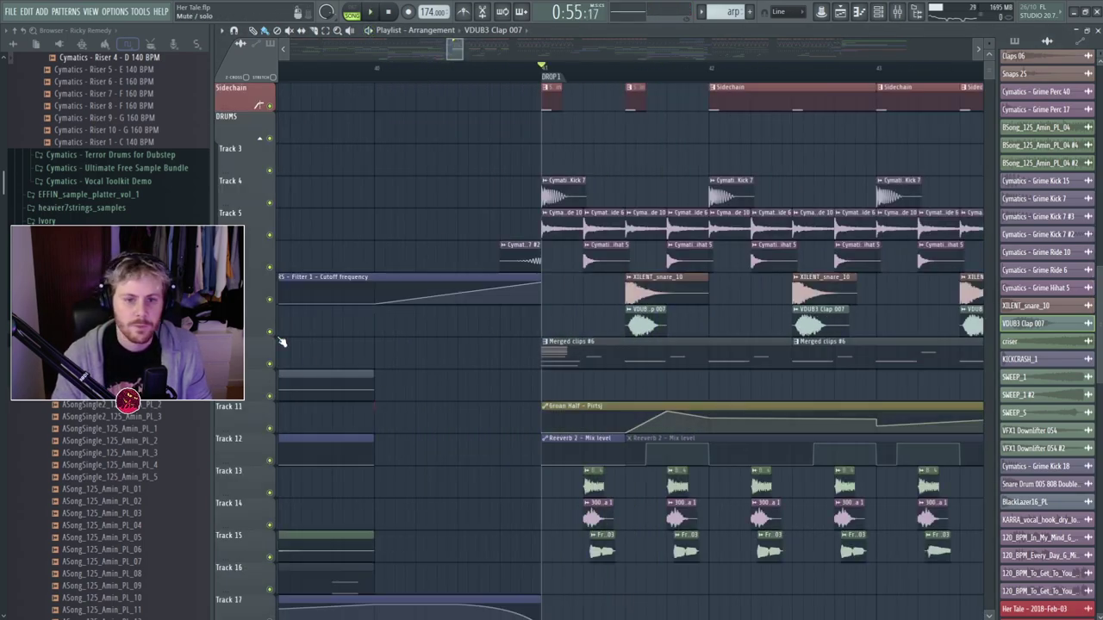
pyautogui.scroll(-3, 414, 340)
pyautogui.press('space')
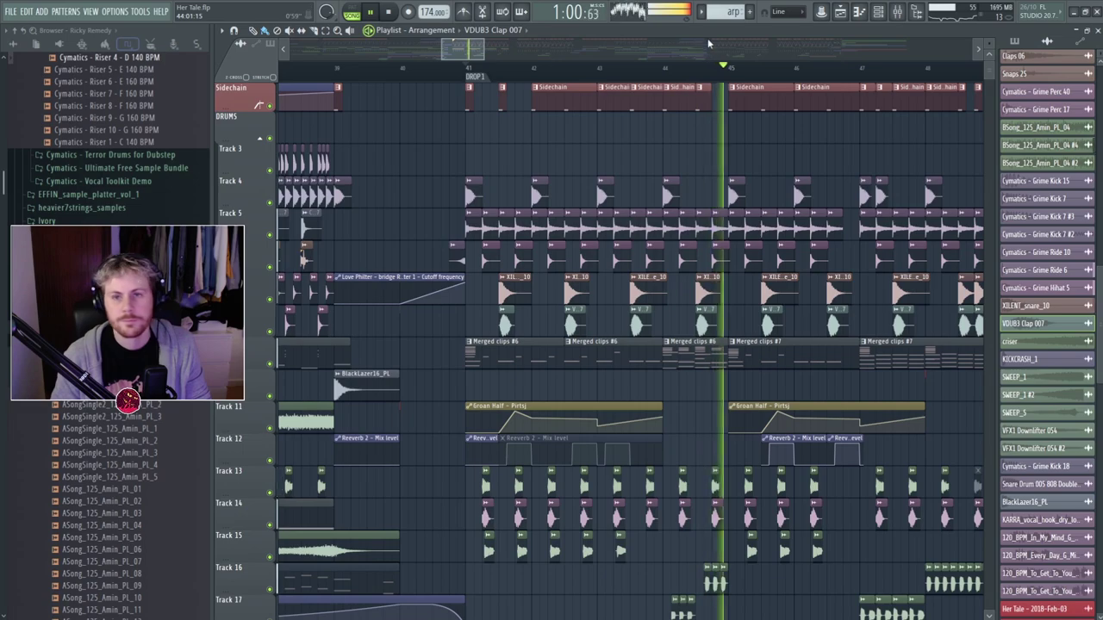
pyautogui.press('space')
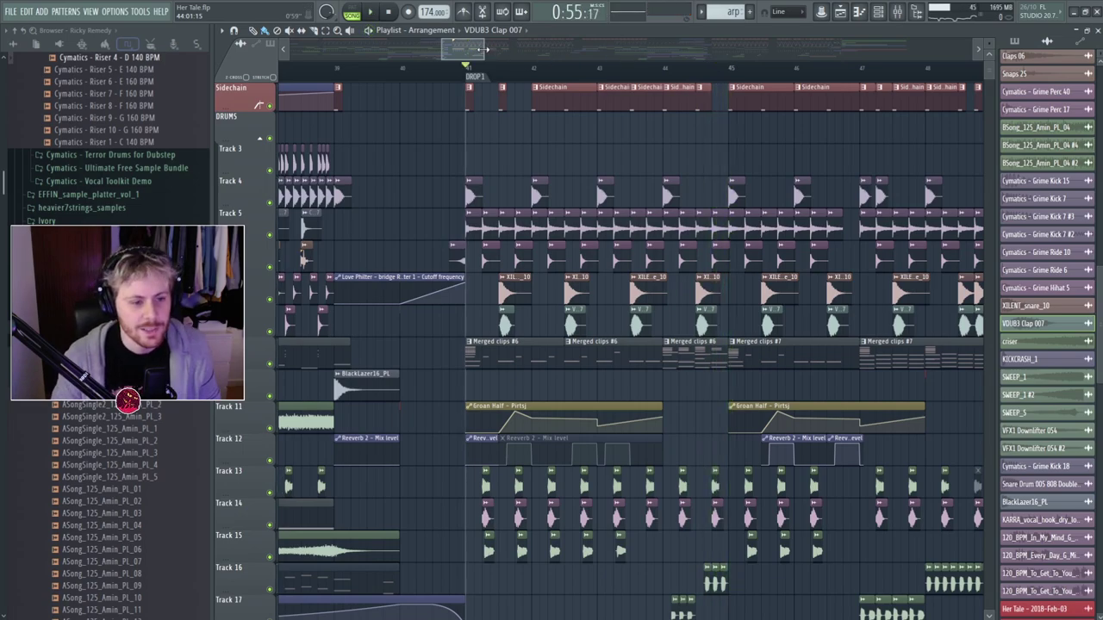
# Examine the clip layout of the first drop, from the Sidechain track down to the lower effect tracks.
pyautogui.moveTo(481, 54)
pyautogui.mouseDown()
pyautogui.moveTo(559, 55)
pyautogui.moveTo(454, 49)
pyautogui.moveTo(477, 55)
pyautogui.mouseUp()
pyautogui.scroll(2, 517, 148)
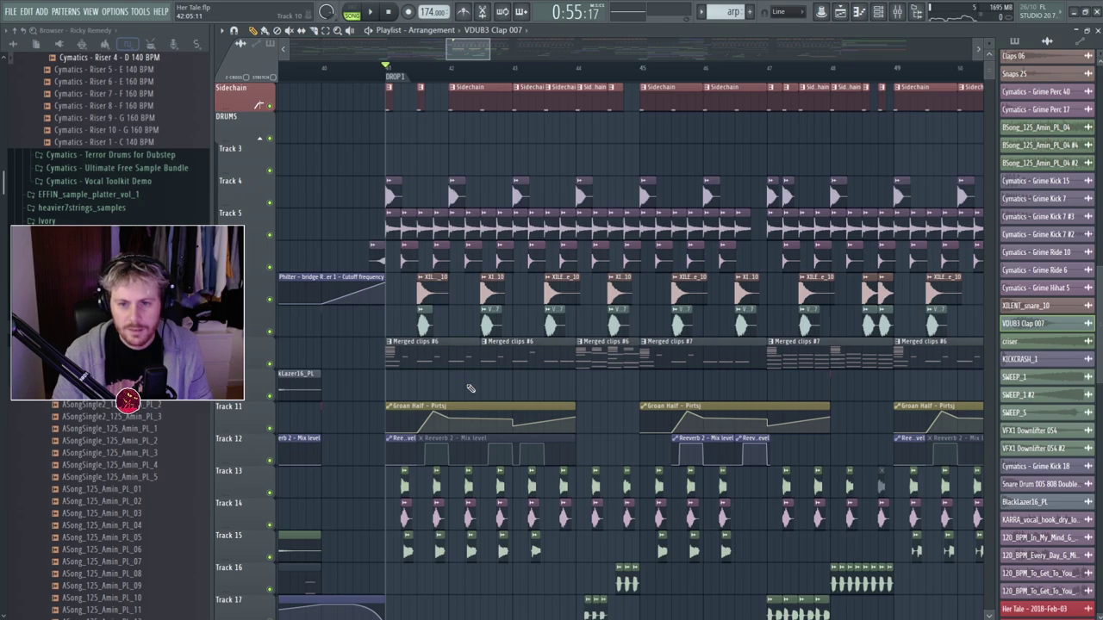
pyautogui.scroll(2, 468, 387)
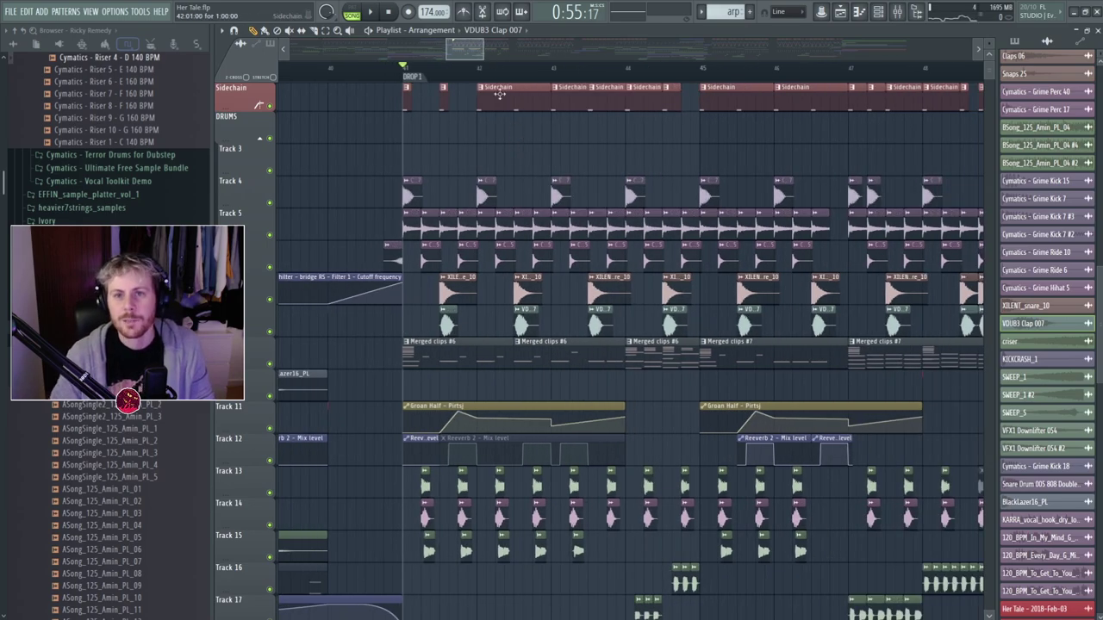
pyautogui.scroll(-2, 482, 138)
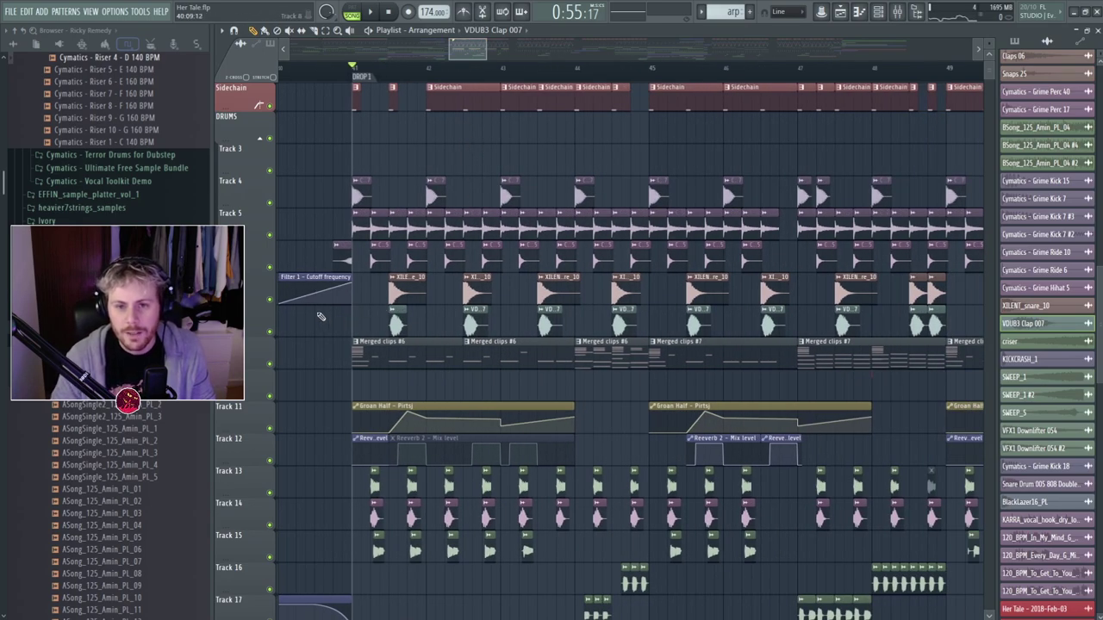
pyautogui.scroll(2, 319, 316)
pyautogui.scroll(-1, 388, 331)
pyautogui.scroll(-5, 345, 336)
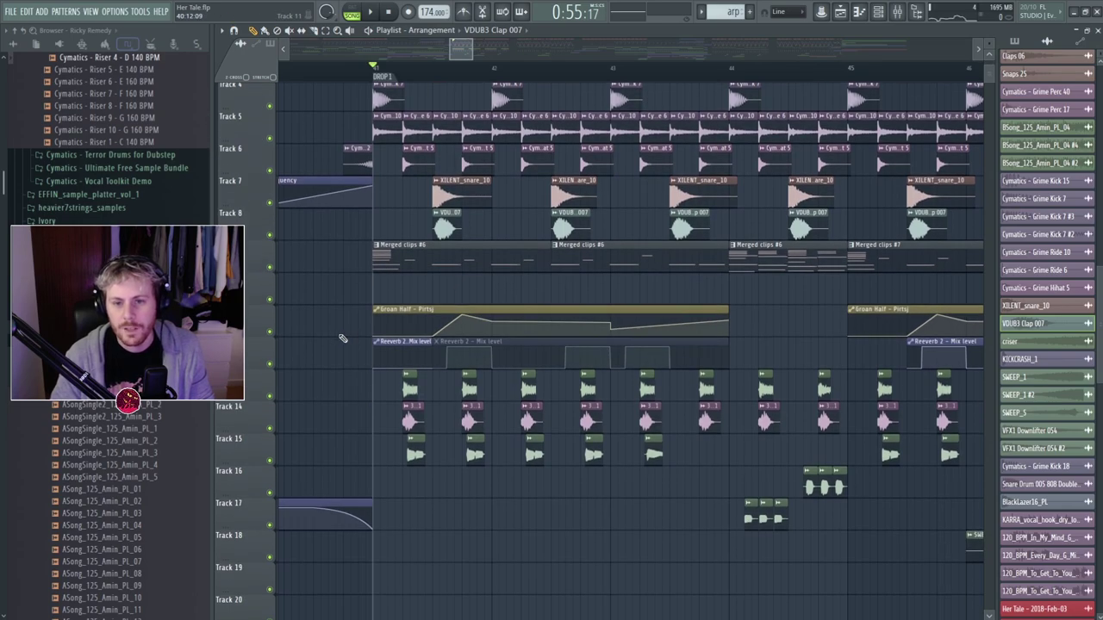
pyautogui.scroll(4, 344, 333)
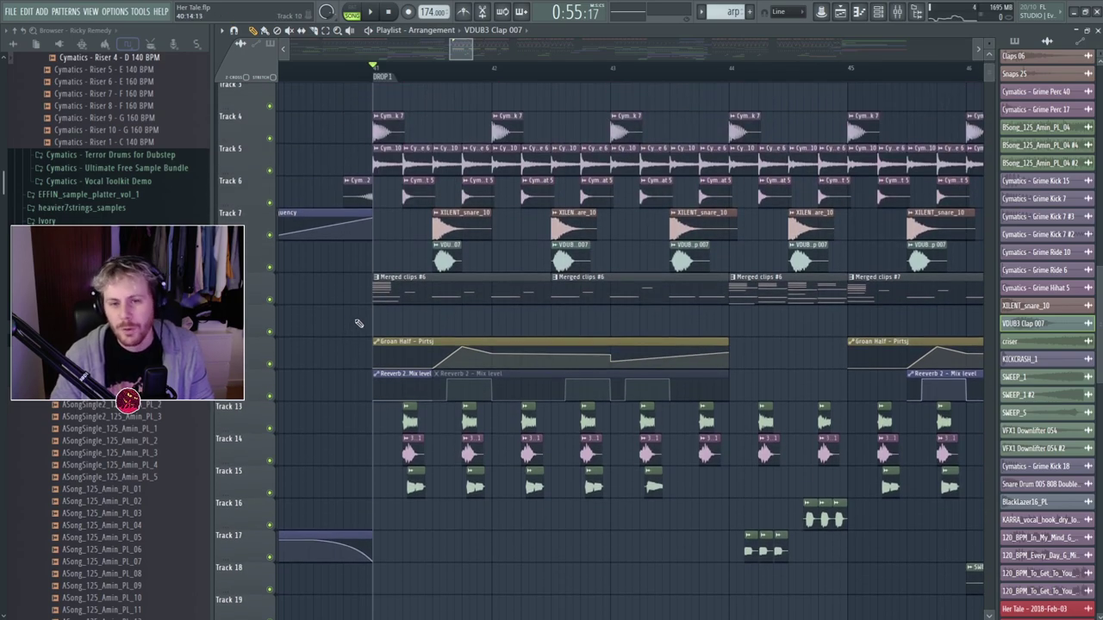
pyautogui.scroll(2, 358, 323)
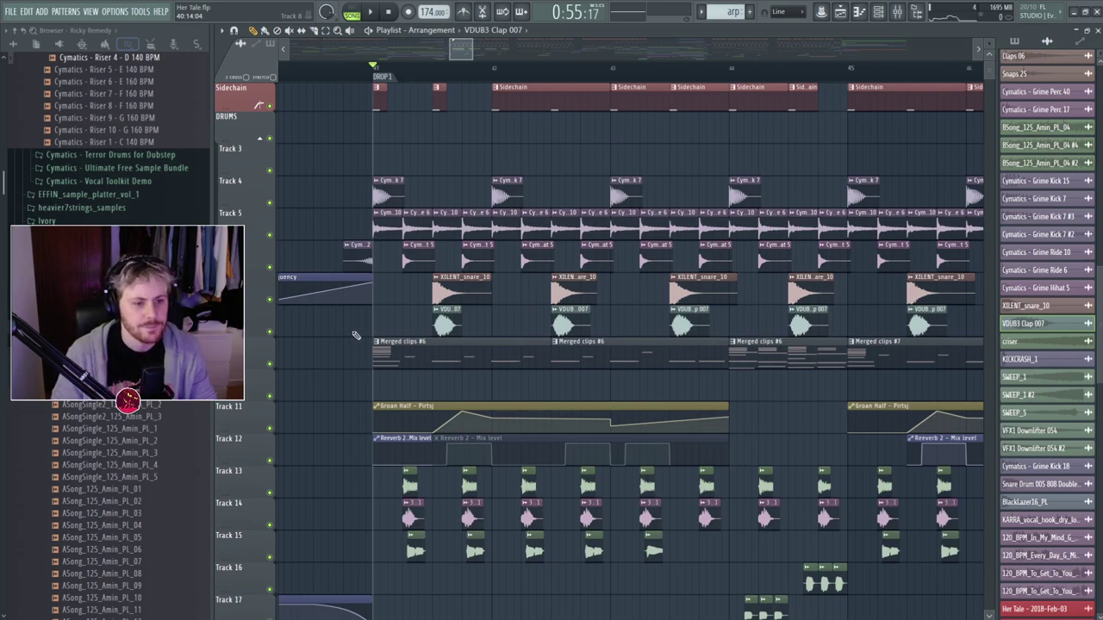
# Compare the drop's opening with its claps and with the first two VDUB3 Clap 007 clips muted.
pyautogui.press('space')
pyautogui.press('space')
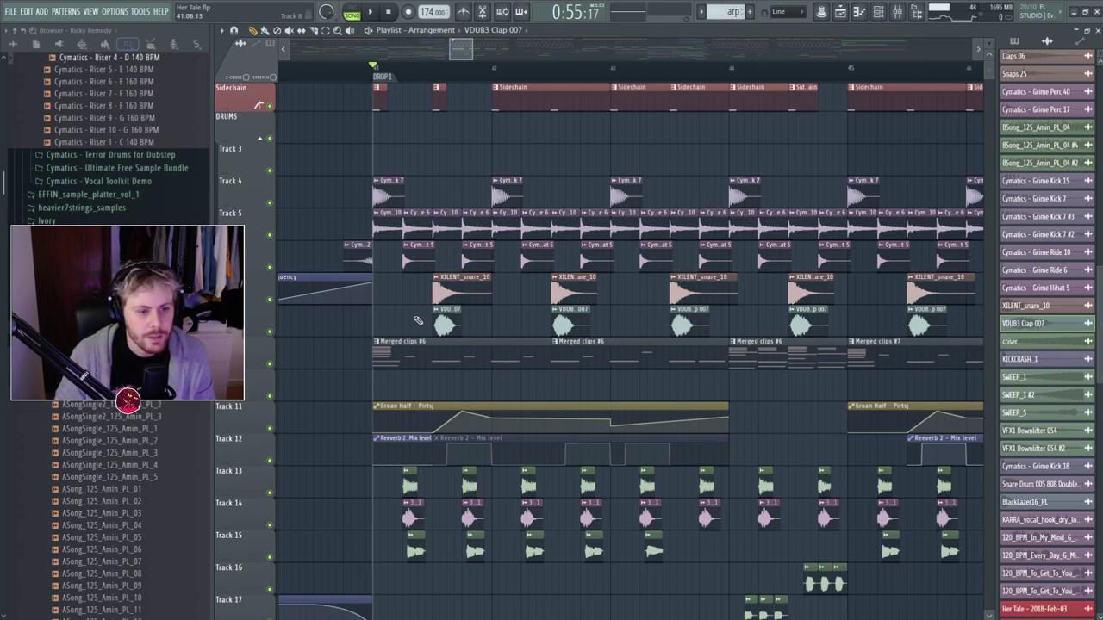
pyautogui.moveTo(416, 320); pyautogui.dragTo(613, 321)
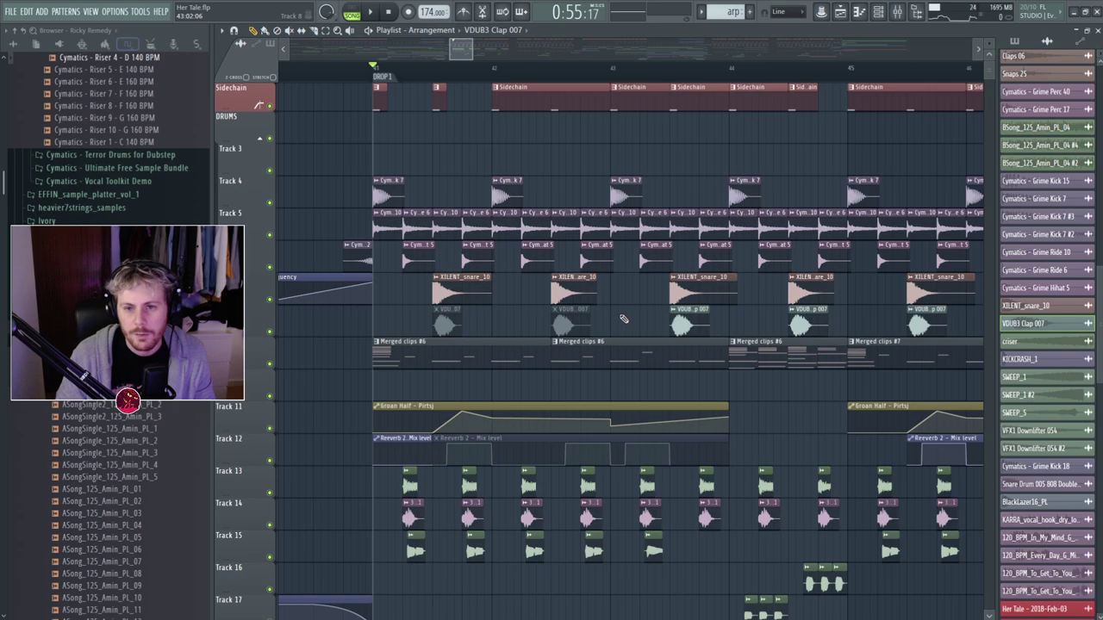
pyautogui.press('space')
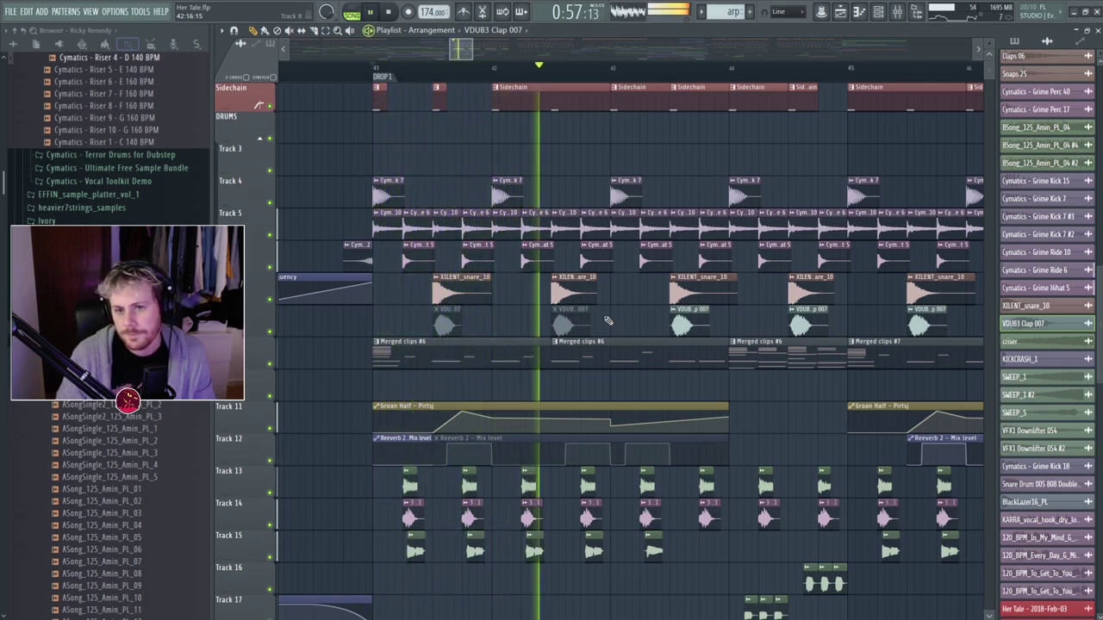
pyautogui.press('space')
# Unmute the first two VDUB3 Clap 007 clips and play the drop's opening again.
pyautogui.moveTo(443, 321); pyautogui.dragTo(555, 327)
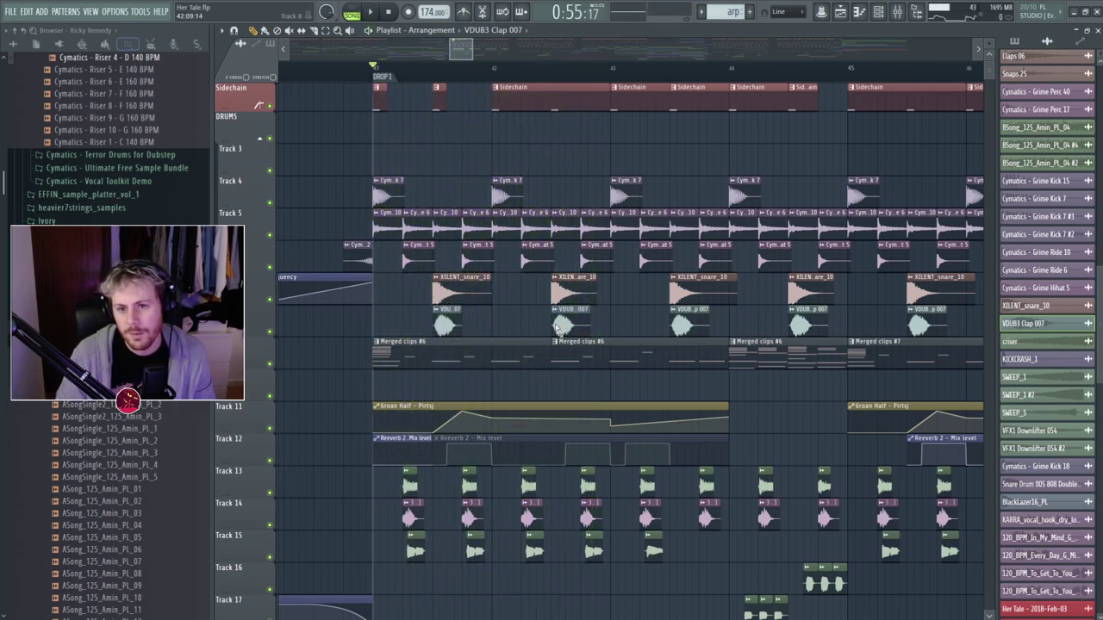
pyautogui.press('space')
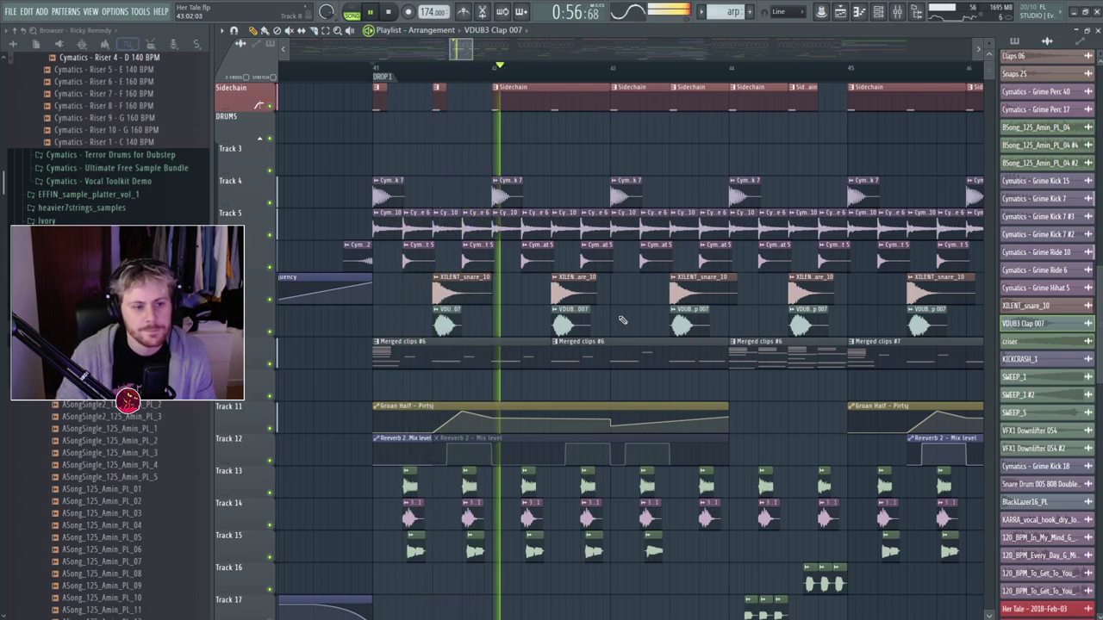
pyautogui.press('space')
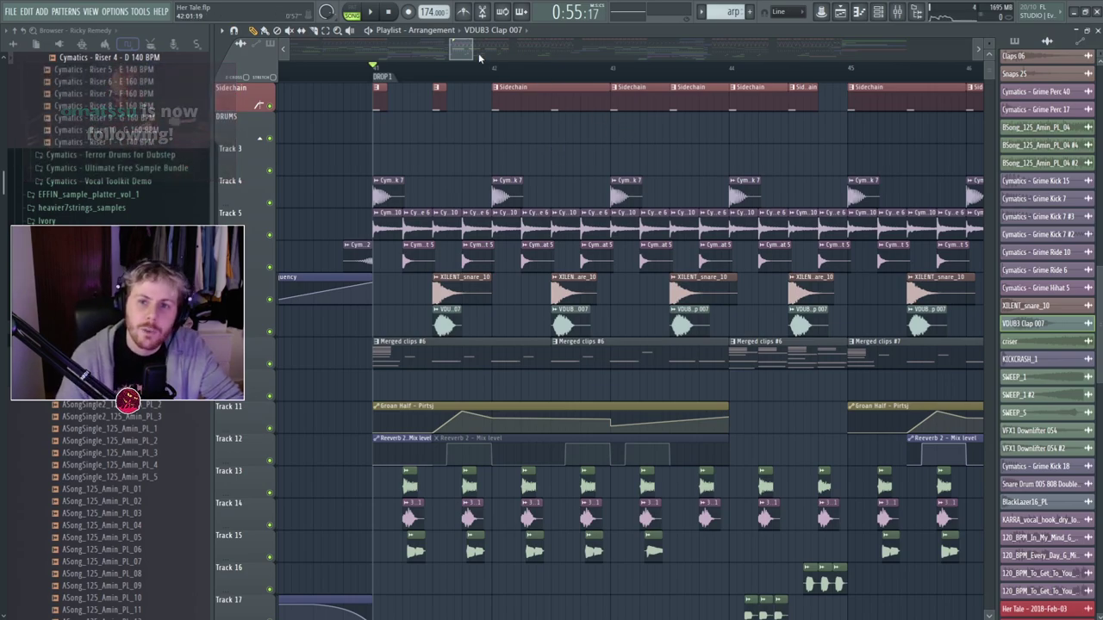
# Review a wider span of the arrangement, from the end of the build-up to about bar 64.
pyautogui.moveTo(472, 50); pyautogui.dragTo(535, 51)
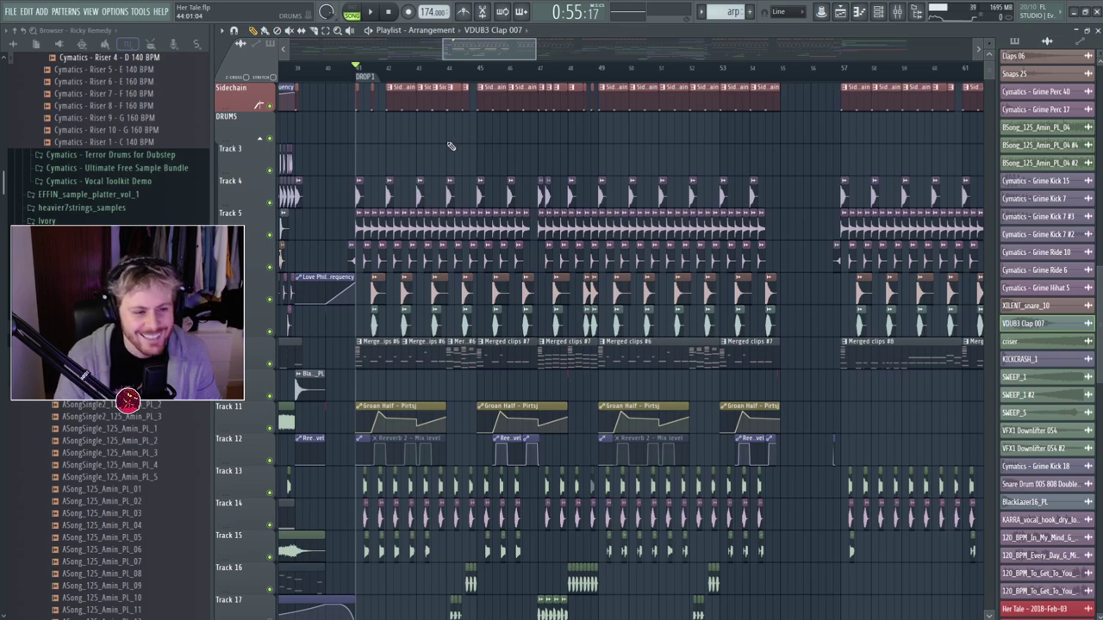
pyautogui.scroll(5, 424, 141)
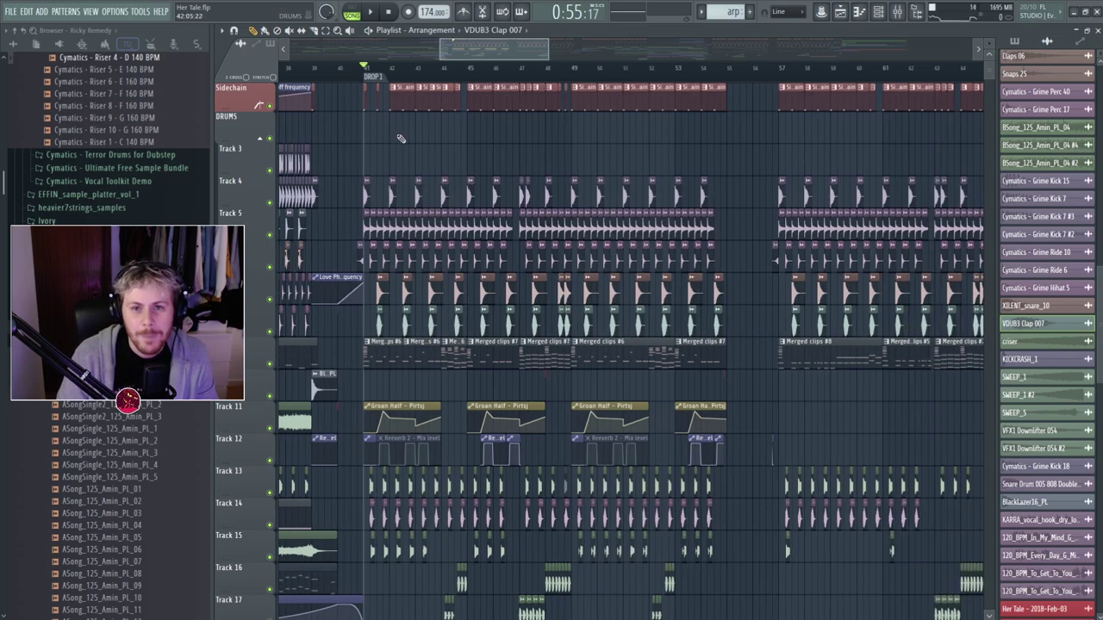
# Inspect the first drop at several spans between its opening and about bar 51, and play its opening bars with all tracks.
pyautogui.scroll(3, 524, 181)
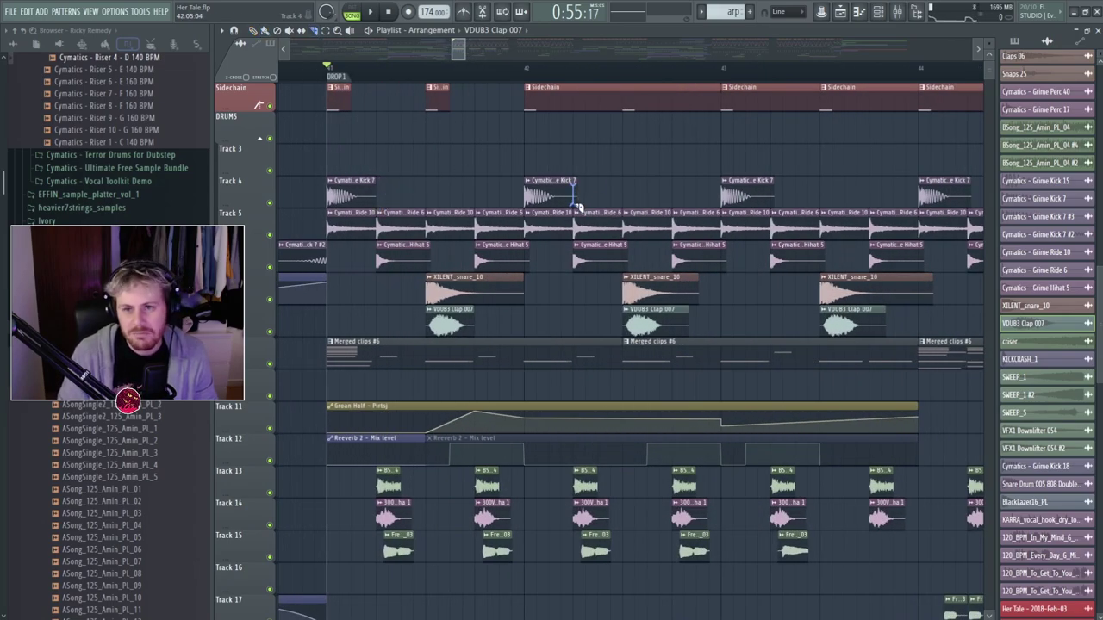
pyautogui.scroll(-6, 579, 207)
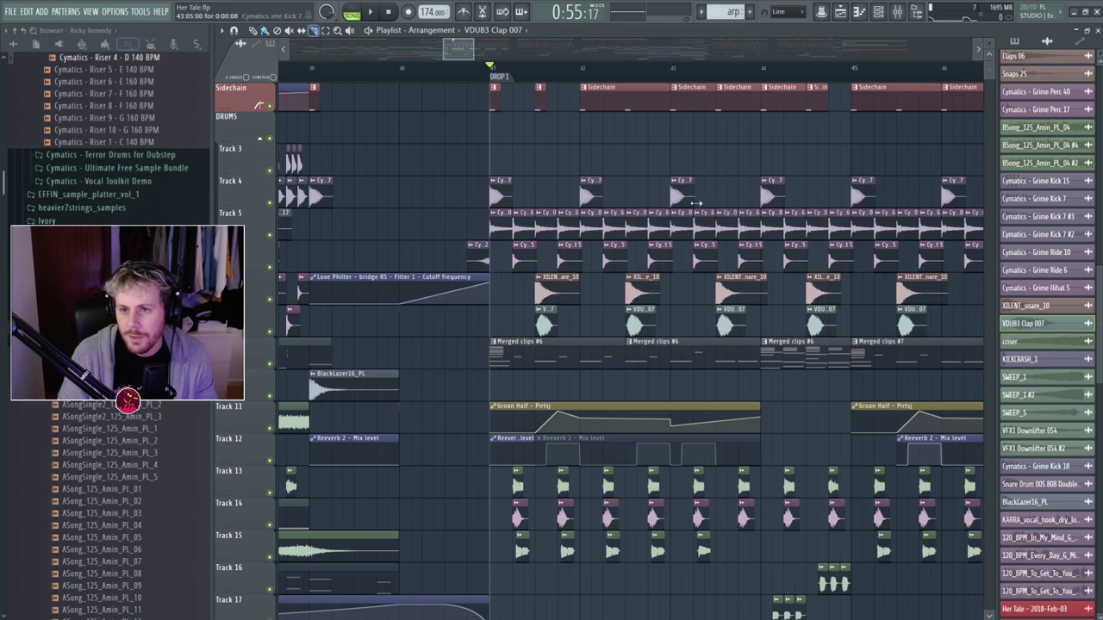
pyautogui.scroll(6, 716, 198)
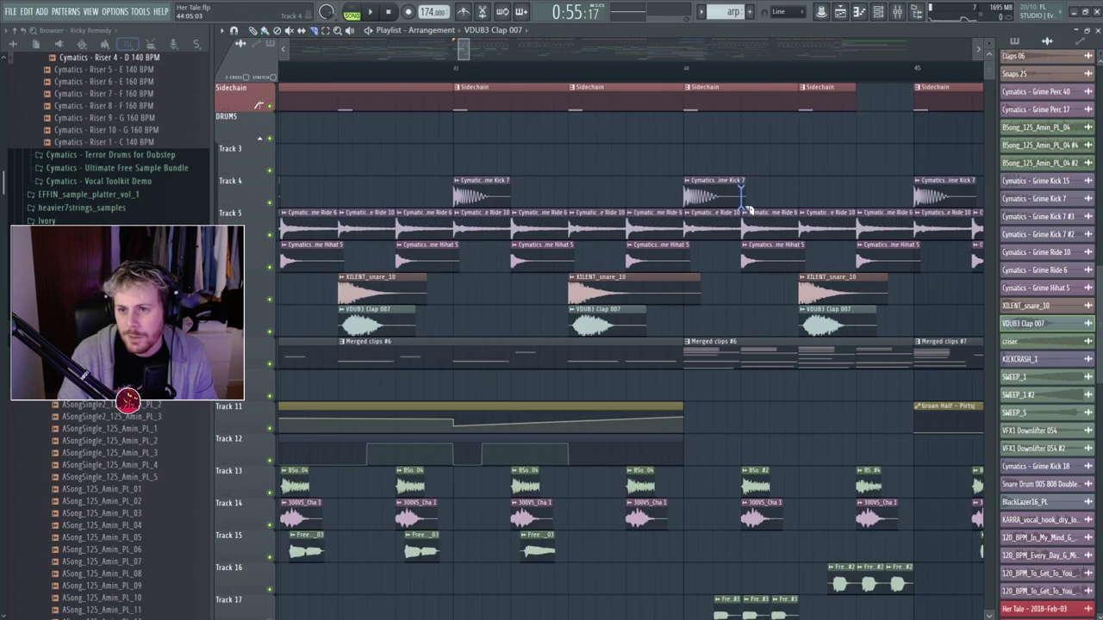
pyautogui.scroll(-7, 763, 183)
pyautogui.moveTo(463, 54); pyautogui.dragTo(496, 58)
pyautogui.scroll(-2, 463, 53)
pyautogui.scroll(2, 450, 138)
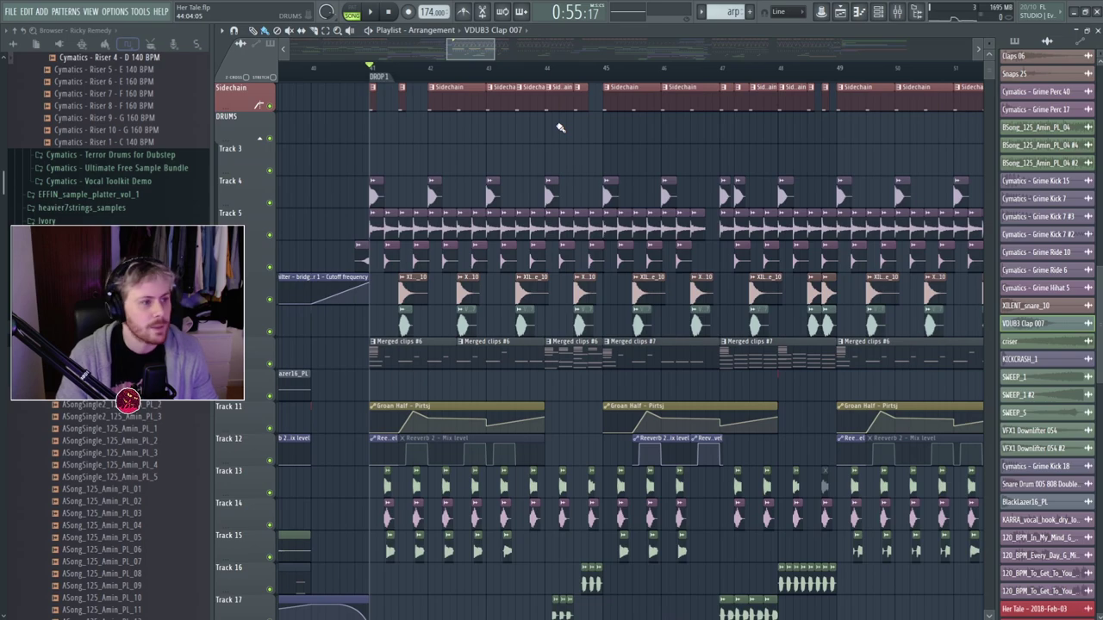
pyautogui.press('space')
pyautogui.scroll(-1, 552, 147)
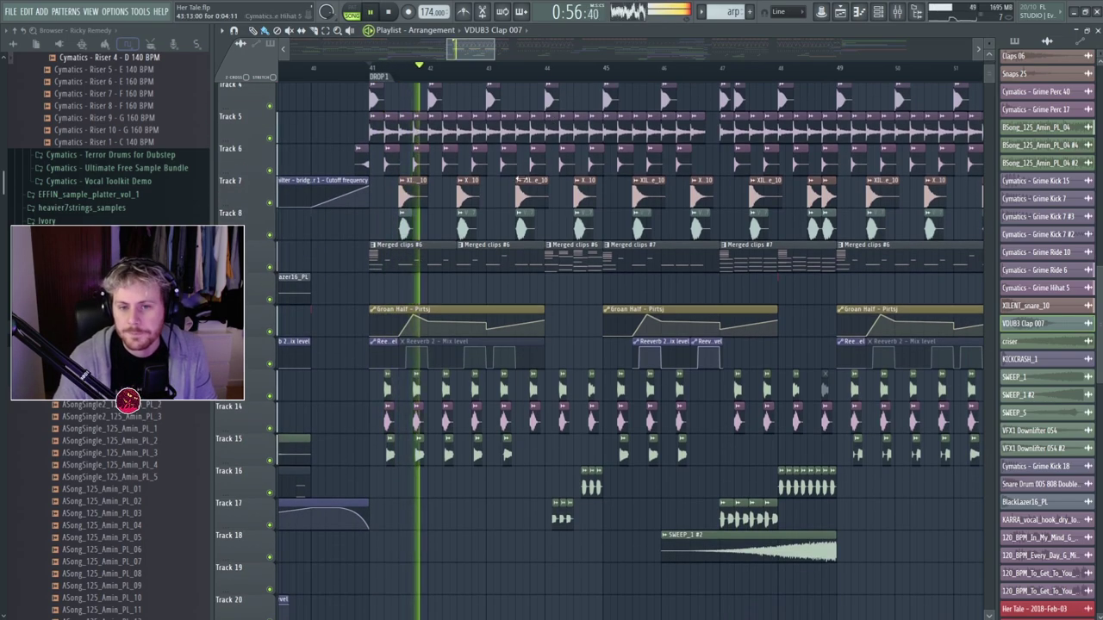
pyautogui.scroll(1, 449, 295)
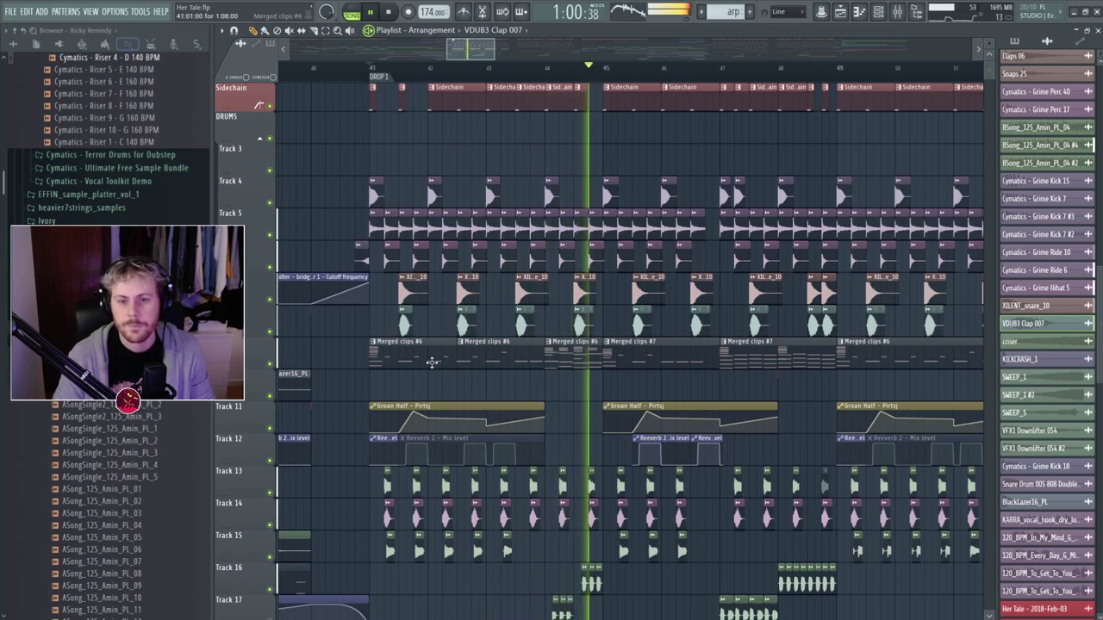
pyautogui.press('space')
# Solo the track holding the Merged clips, enable Tracks 10, 11 and 12 with it, and play the drop's opening.
pyautogui.scroll(-3, 396, 376)
pyautogui.scroll(2, 358, 373)
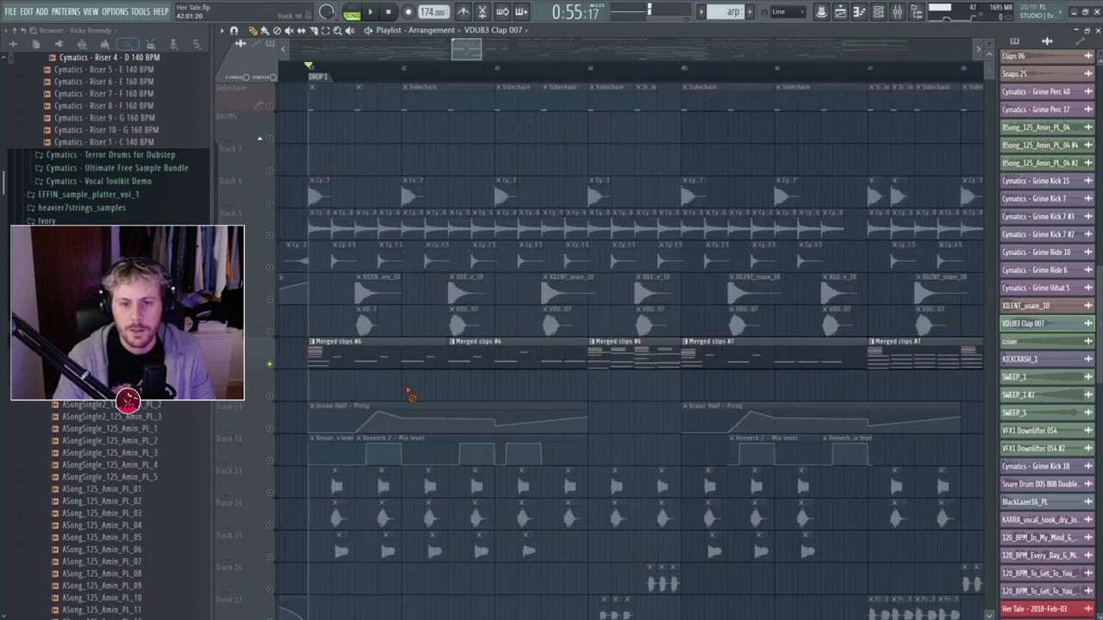
pyautogui.click(267, 348)
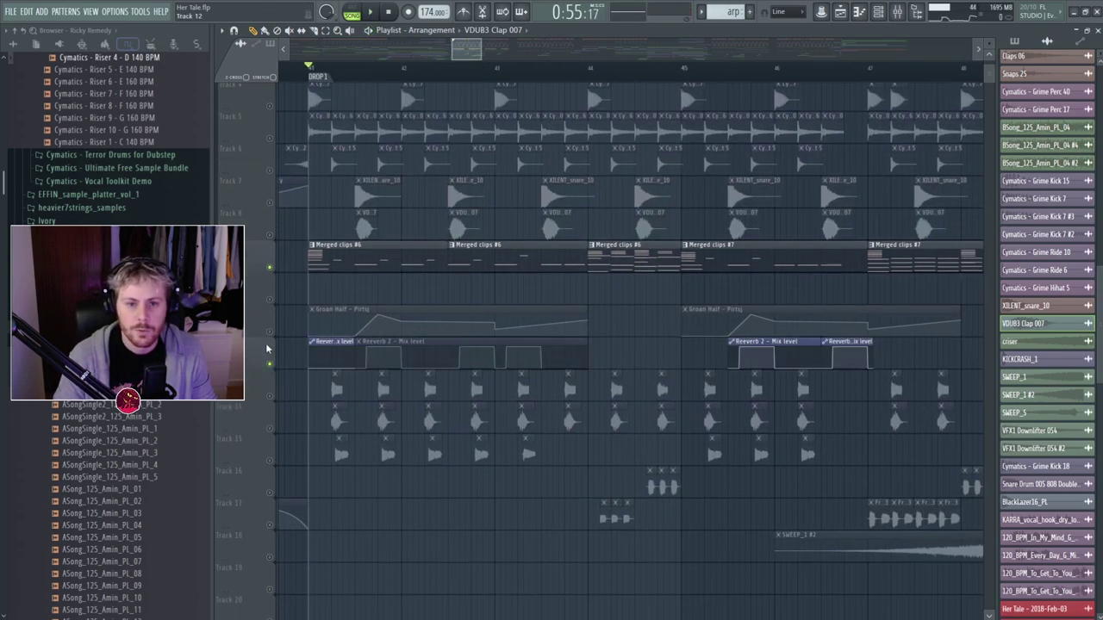
pyautogui.click(270, 300)
pyautogui.press('space')
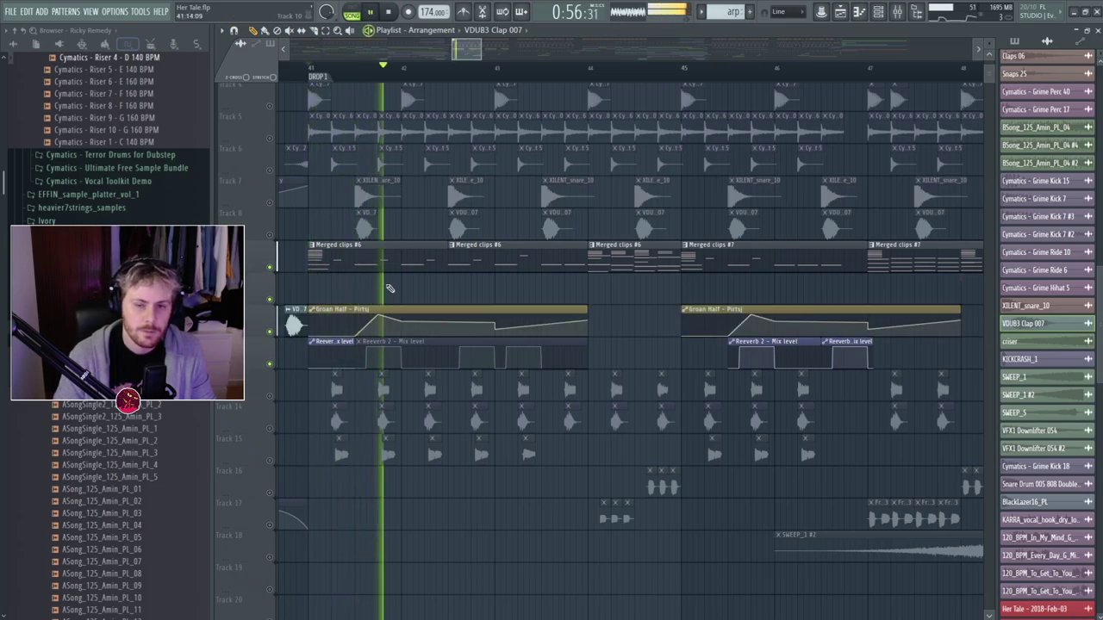
pyautogui.press('space')
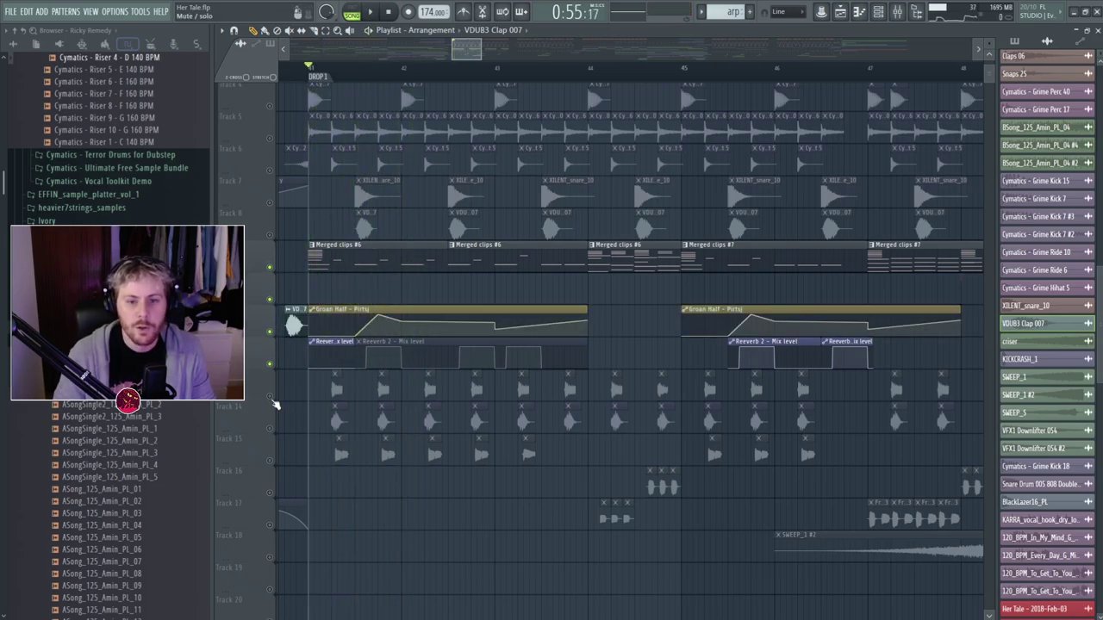
# Solo Track 13 together with Tracks 14 and 15, and play their clips from the start of the drop.
pyautogui.rightClick(270, 397)
pyautogui.click(269, 428)
pyautogui.click(270, 460)
pyautogui.press('space')
pyautogui.press('space')
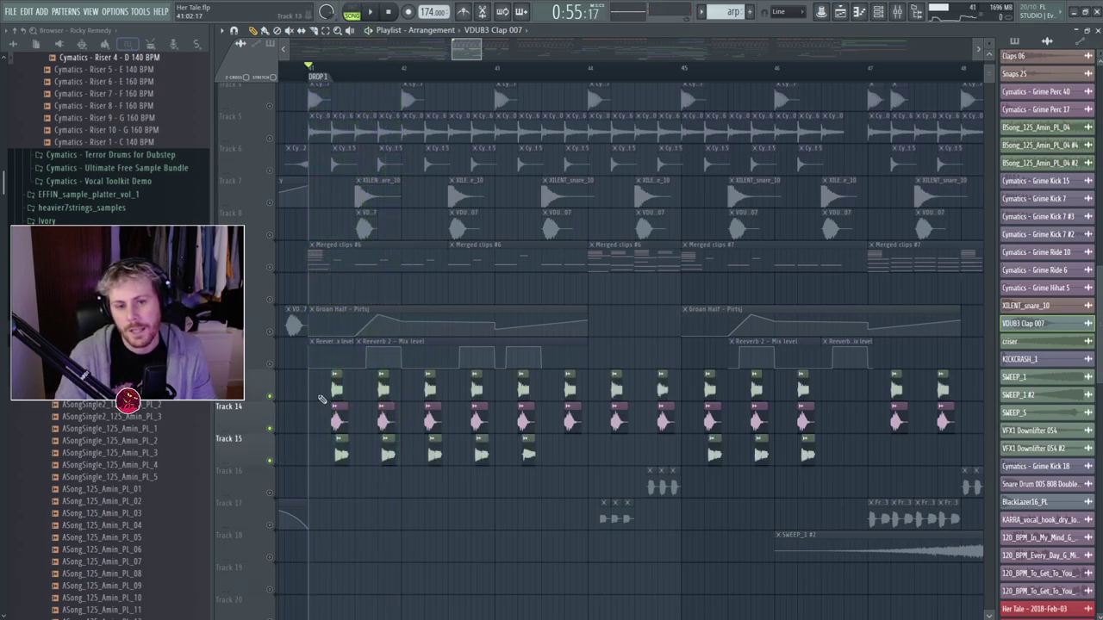
# Return the solo to the Merged clips track with Tracks 10 to 12, and replay the drop's opening for comparison.
pyautogui.rightClick(271, 267)
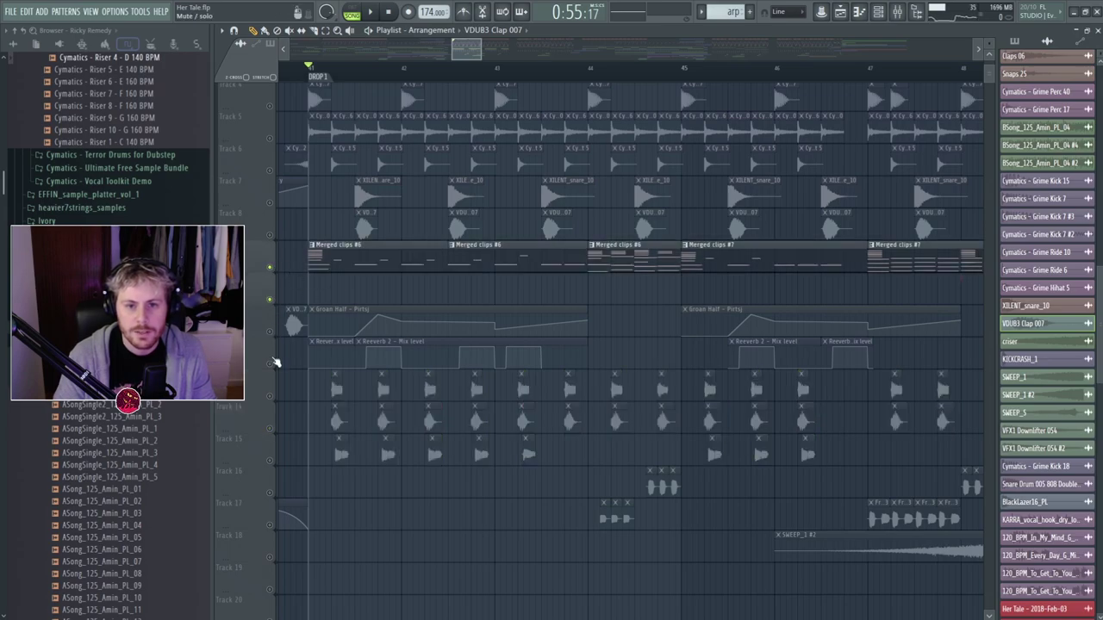
pyautogui.click(270, 363)
pyautogui.click(270, 330)
pyautogui.press('space')
pyautogui.press('space')
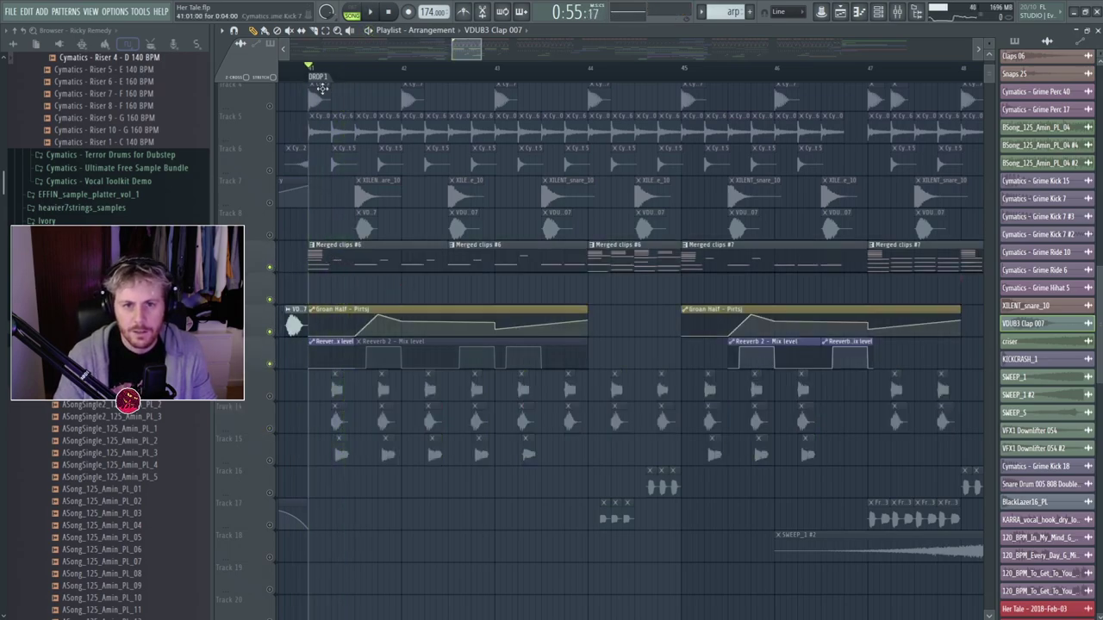
# Open the first Merged clips #6 pattern of the drop and play it by itself in pattern mode.
pyautogui.doubleClick(322, 259)
pyautogui.click(357, 12)
pyautogui.press('space')
pyautogui.press('space')
pyautogui.scroll(5, 500, 151)
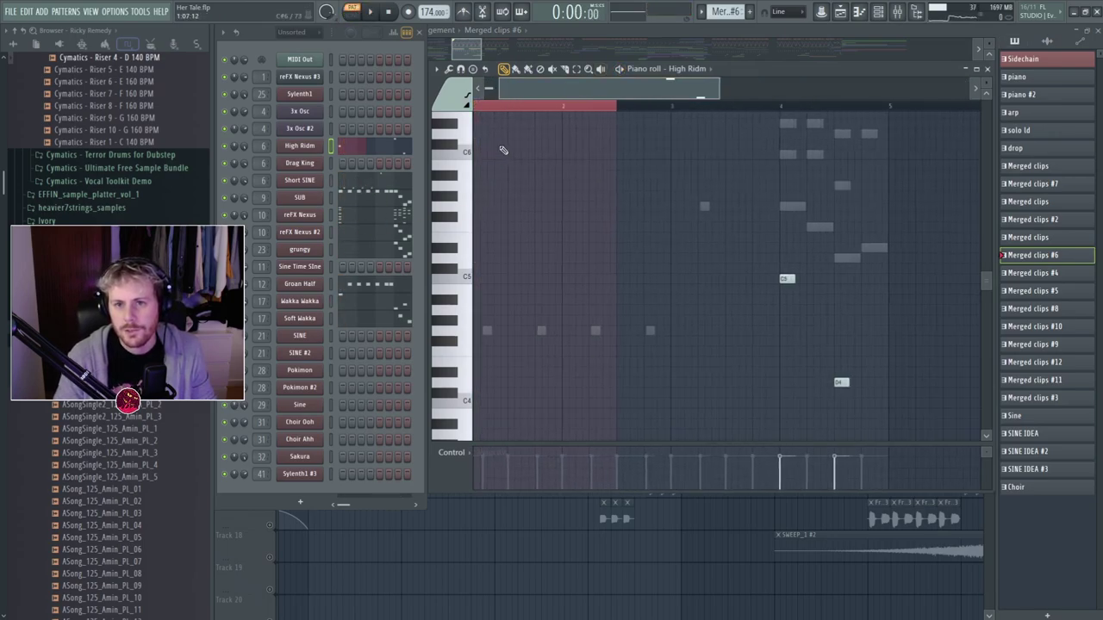
# Bring up the reFX Nexus chord notes in the piano roll and play the pattern's opening.
pyautogui.rightClick(491, 135)
pyautogui.rightClick(491, 135)
pyautogui.click(484, 134)
pyautogui.press('space')
pyautogui.press('space')
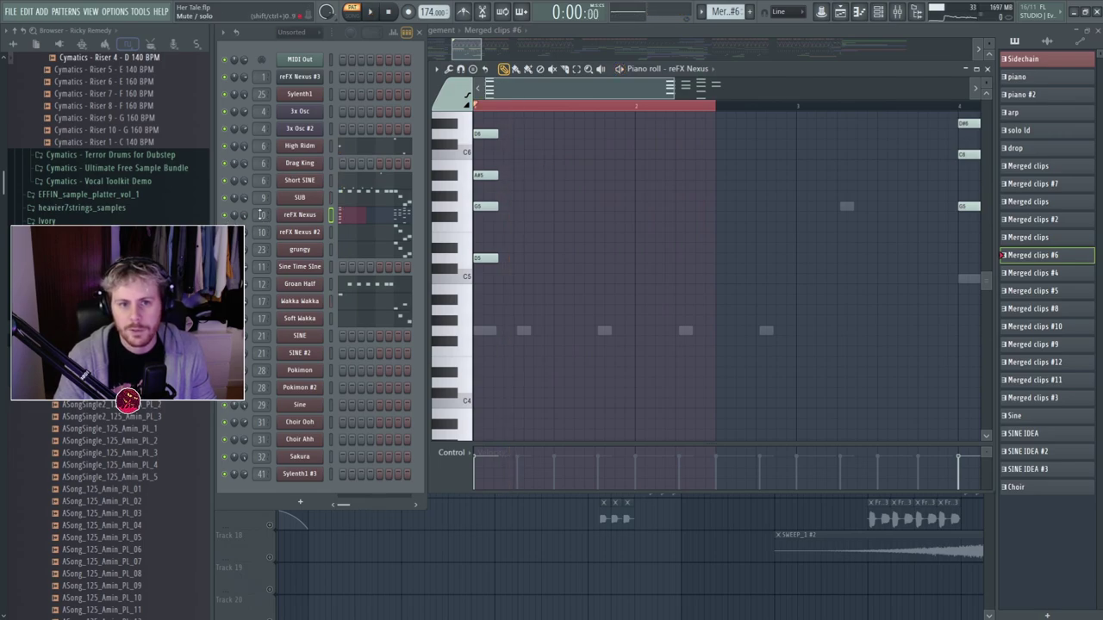
# View the reFX Nexus instrument's preset, close it, and play the pattern with only that channel audible.
pyautogui.click(300, 215)
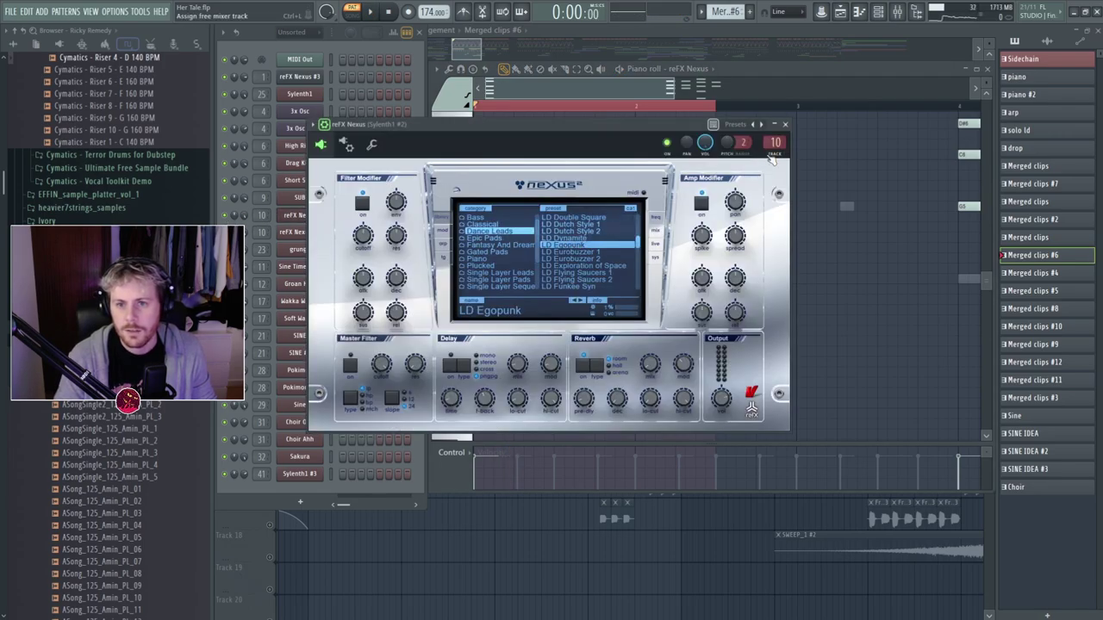
pyautogui.click(784, 124)
pyautogui.press('space')
pyautogui.press('space')
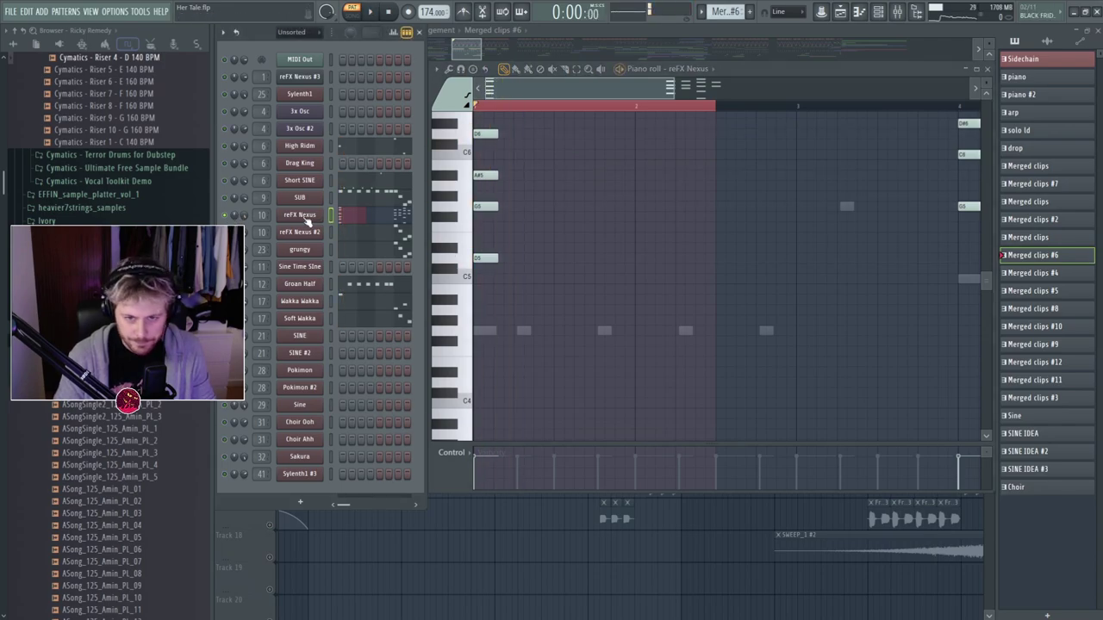
# Inspect the Fruity parametric EQ 2 and OTT effects on the reFX Nexus mixer track.
pyautogui.click(300, 214)
pyautogui.press('F9')
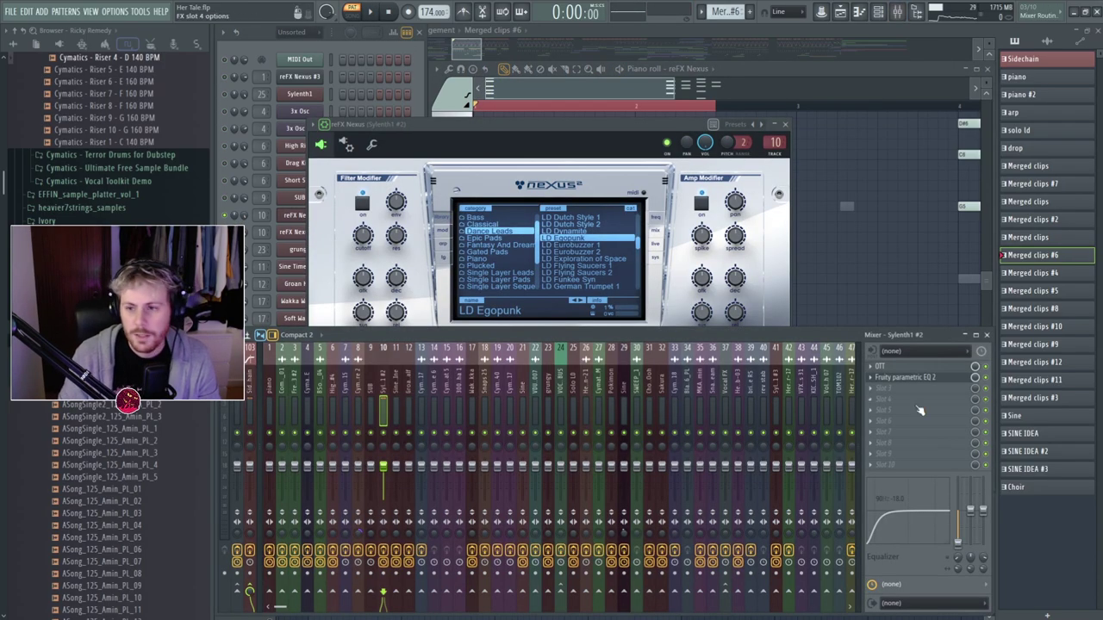
pyautogui.click(923, 379)
pyautogui.click(933, 367)
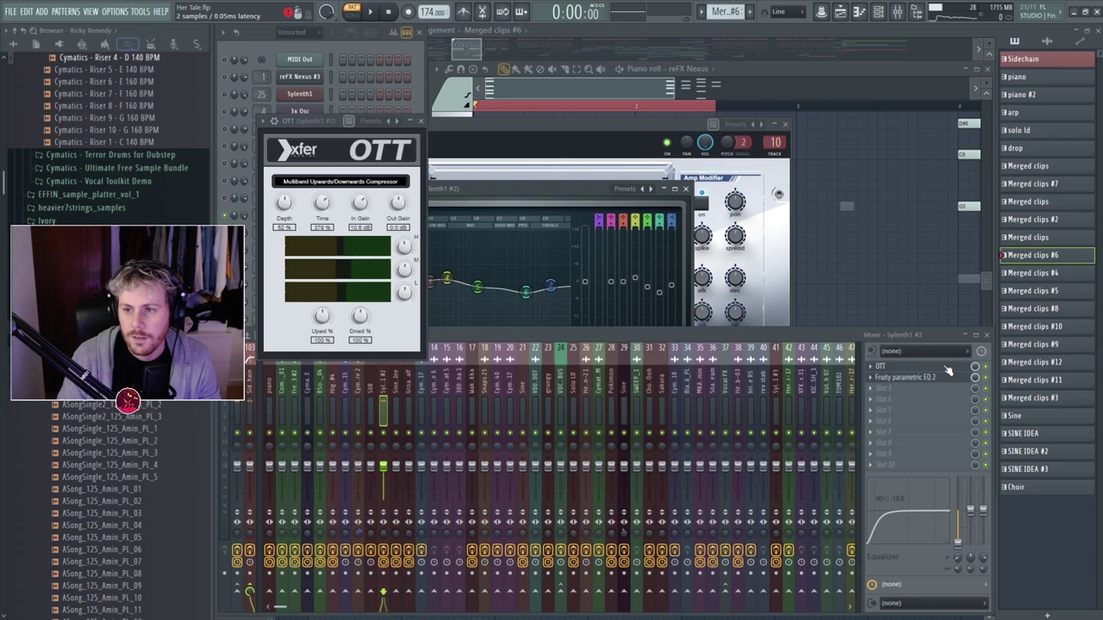
pyautogui.click(934, 368)
pyautogui.click(948, 369)
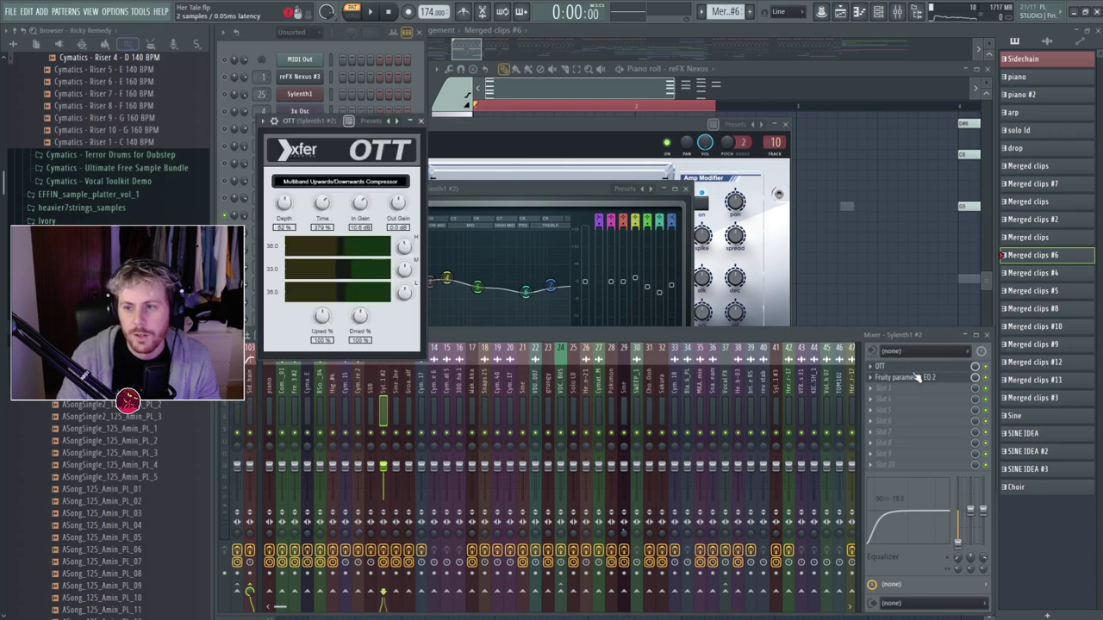
# Play the reFX Nexus chord while observing the OTT compressor's response.
pyautogui.press('F7')
pyautogui.press('space')
pyautogui.press('space')
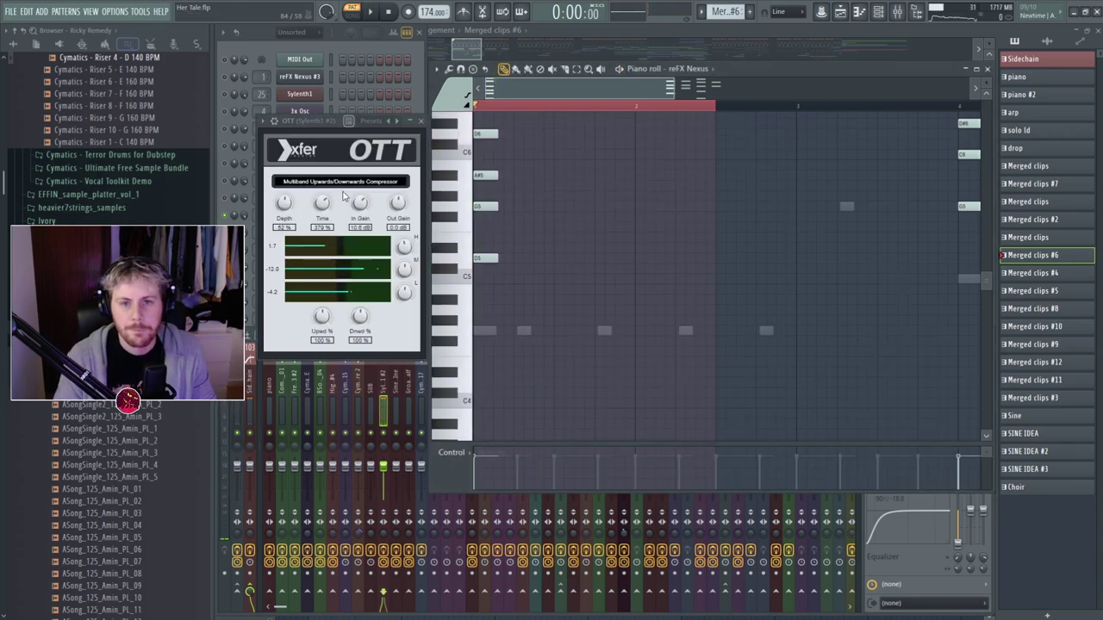
# Listen to the Wakka Wakka channel in the pattern, and inspect and close its Massive patch.
pyautogui.click(339, 49)
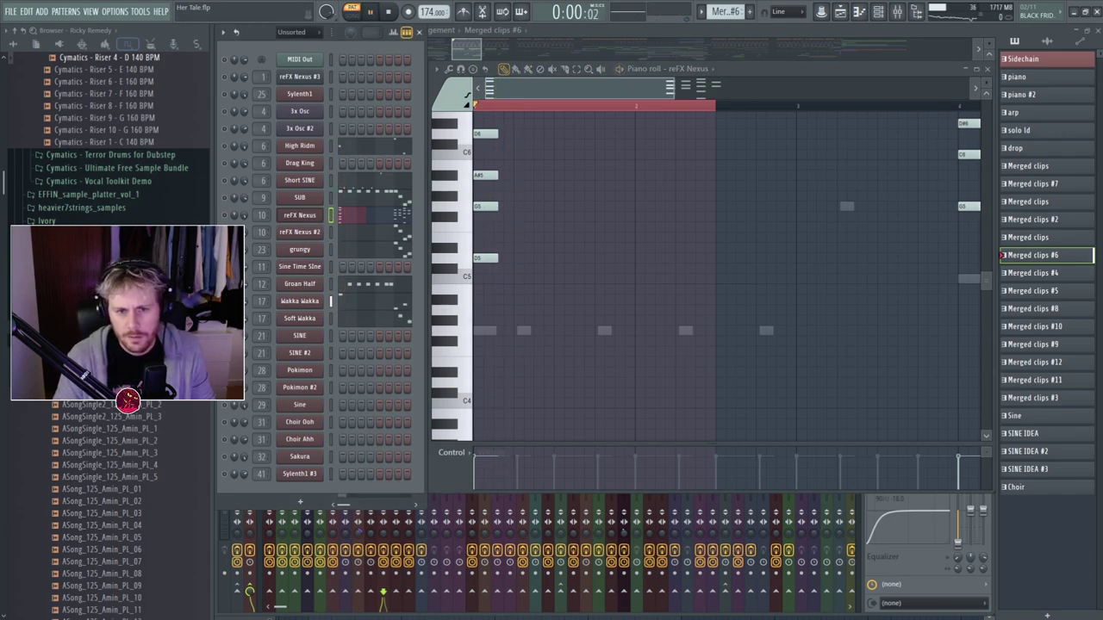
pyautogui.click(308, 316)
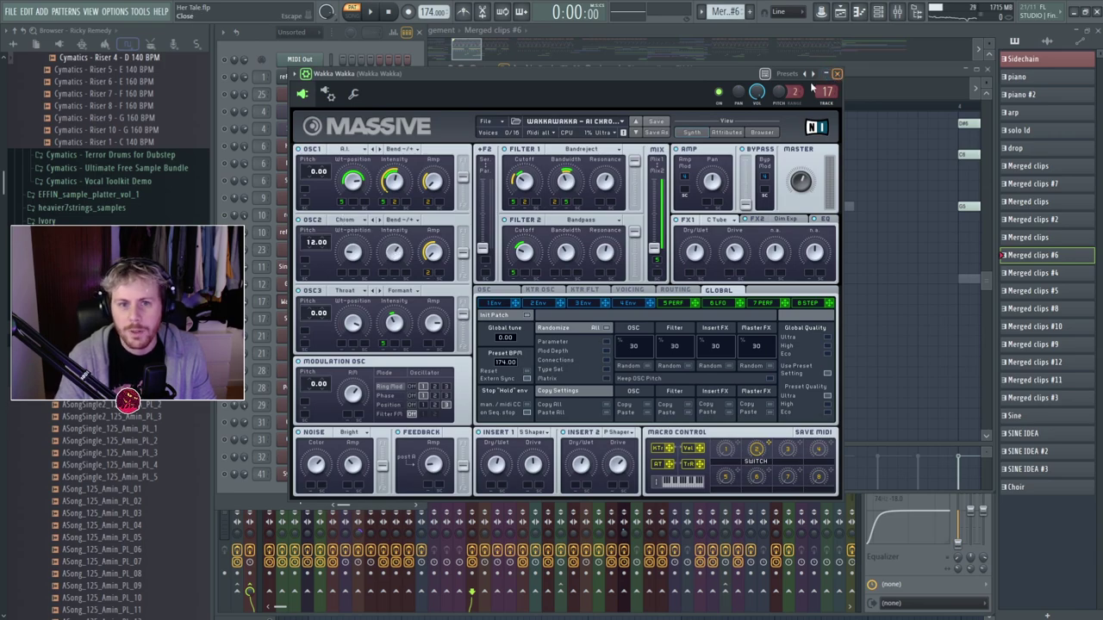
pyautogui.click(835, 73)
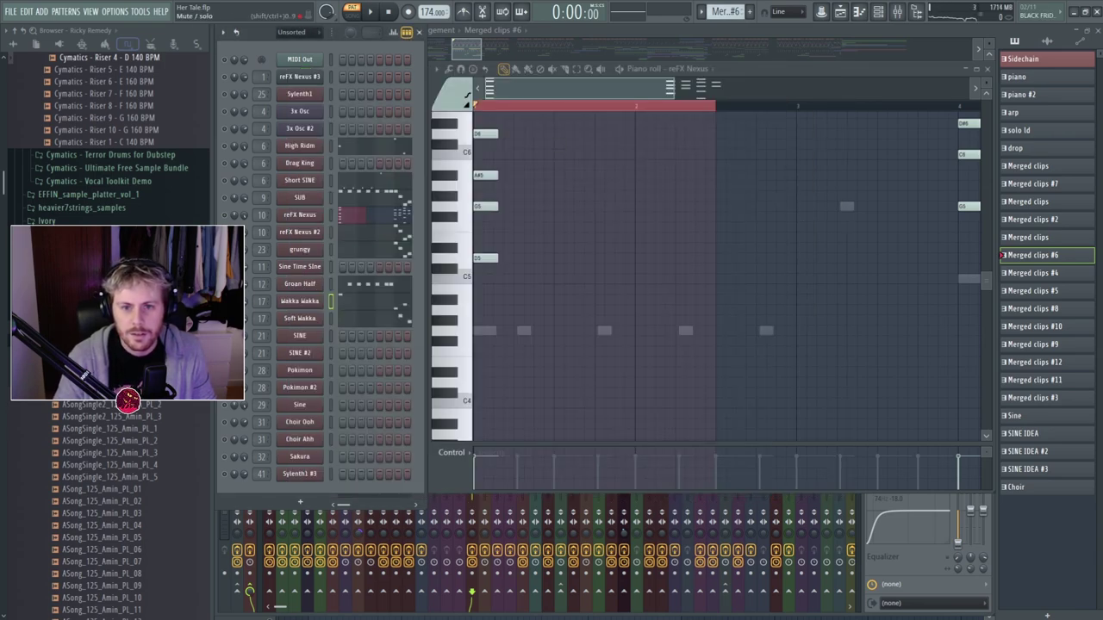
pyautogui.press('space')
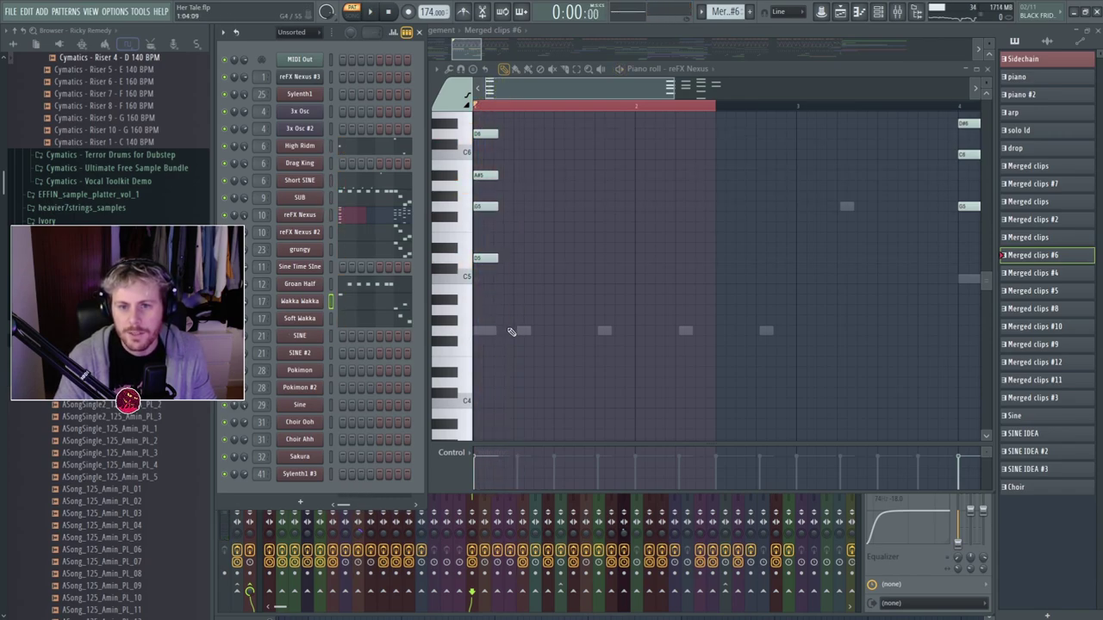
# Show the High Ridm notes in the piano roll, view the channel's Massive patch, and play it soloed.
pyautogui.doubleClick(487, 332)
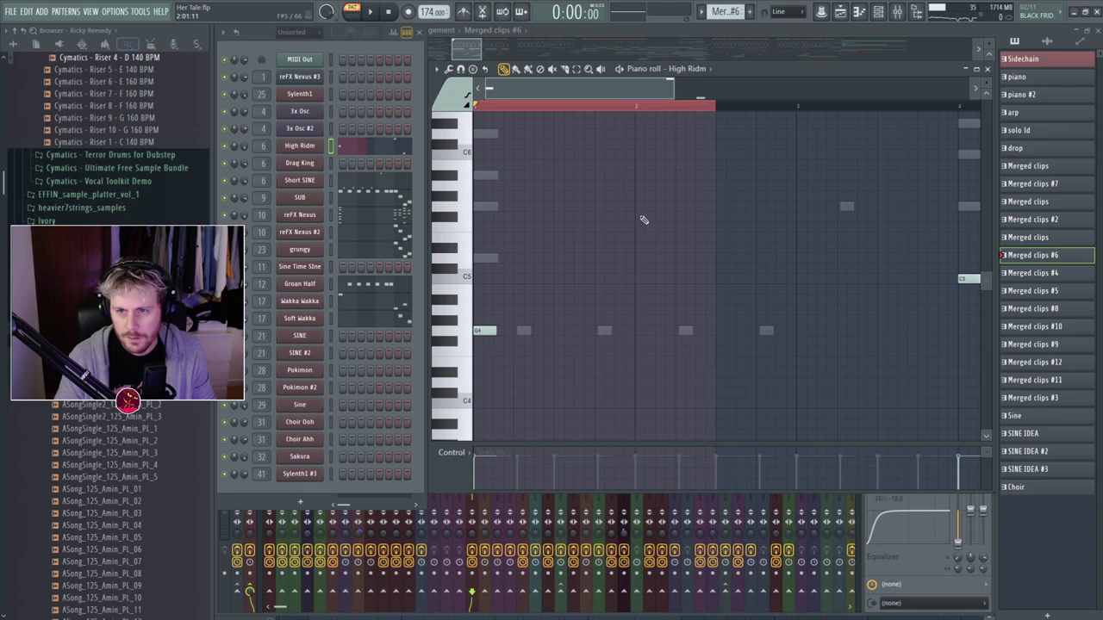
pyautogui.click(299, 145)
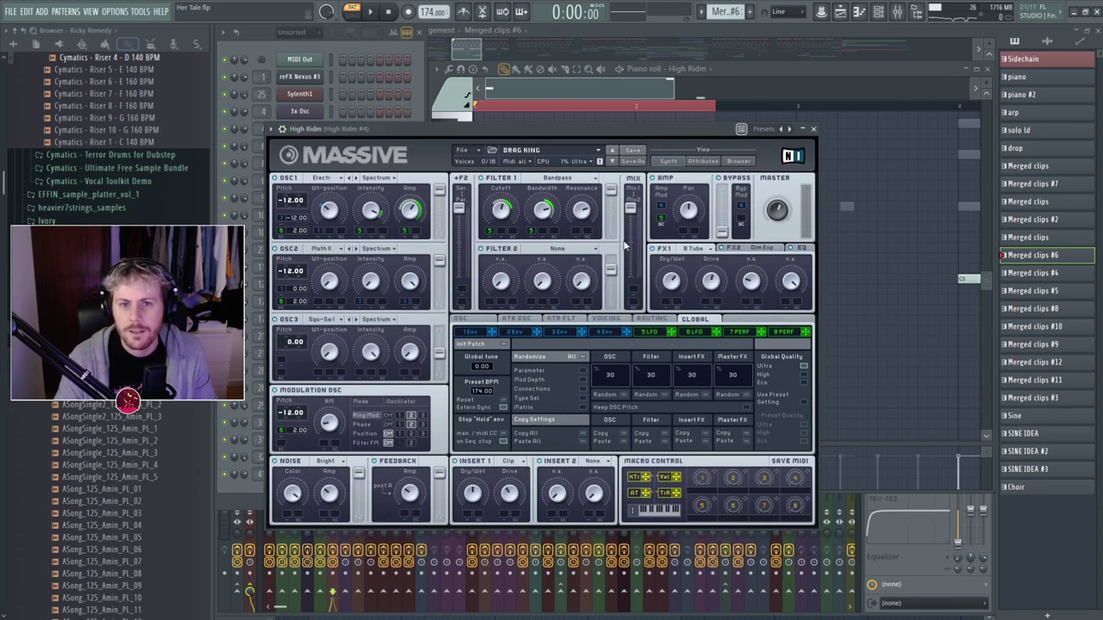
pyautogui.moveTo(502, 133); pyautogui.dragTo(625, 135)
pyautogui.rightClick(225, 146)
pyautogui.press('space')
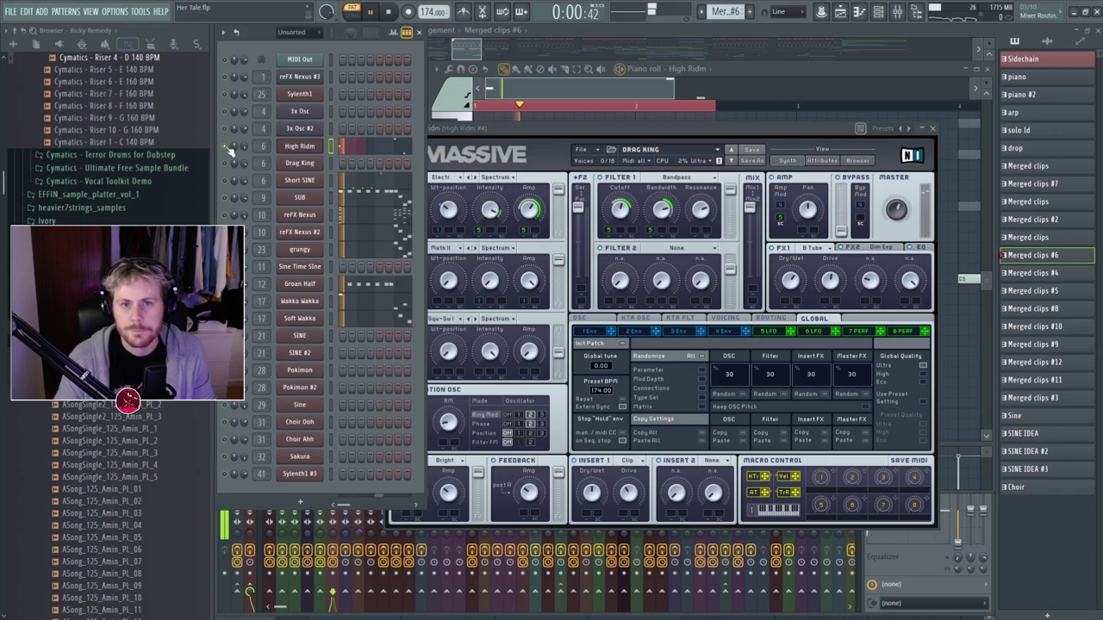
pyautogui.press('space')
# Inspect which wavetables OSC1 and OSC2 use in the High Ridm Massive patch, leaving both selections as they are.
pyautogui.click(299, 149)
pyautogui.click(288, 148)
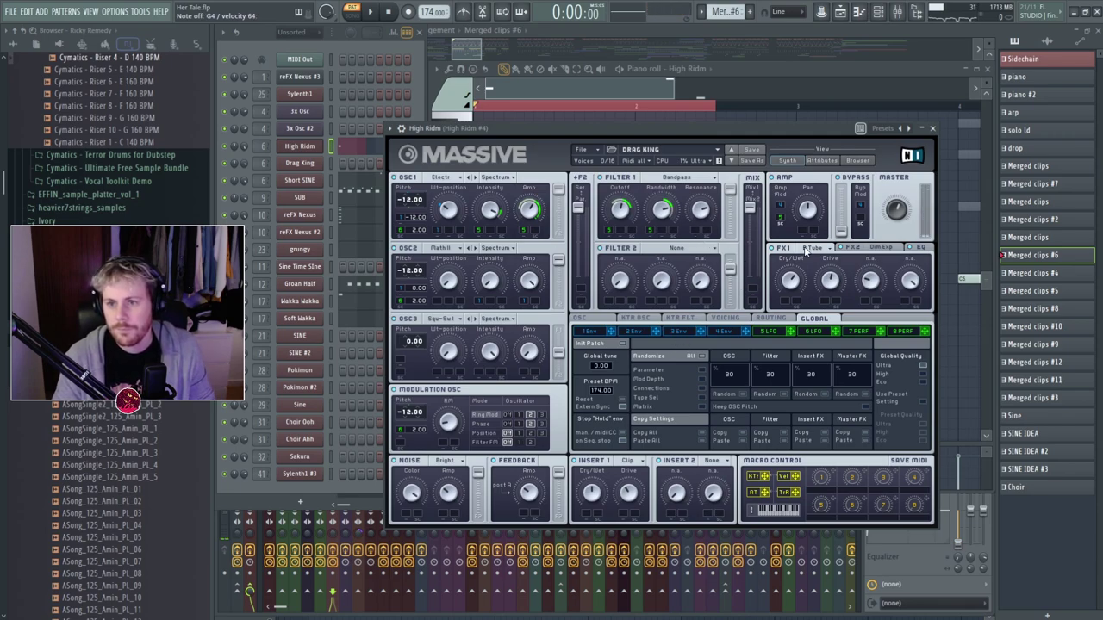
pyautogui.moveTo(598, 137); pyautogui.dragTo(495, 144)
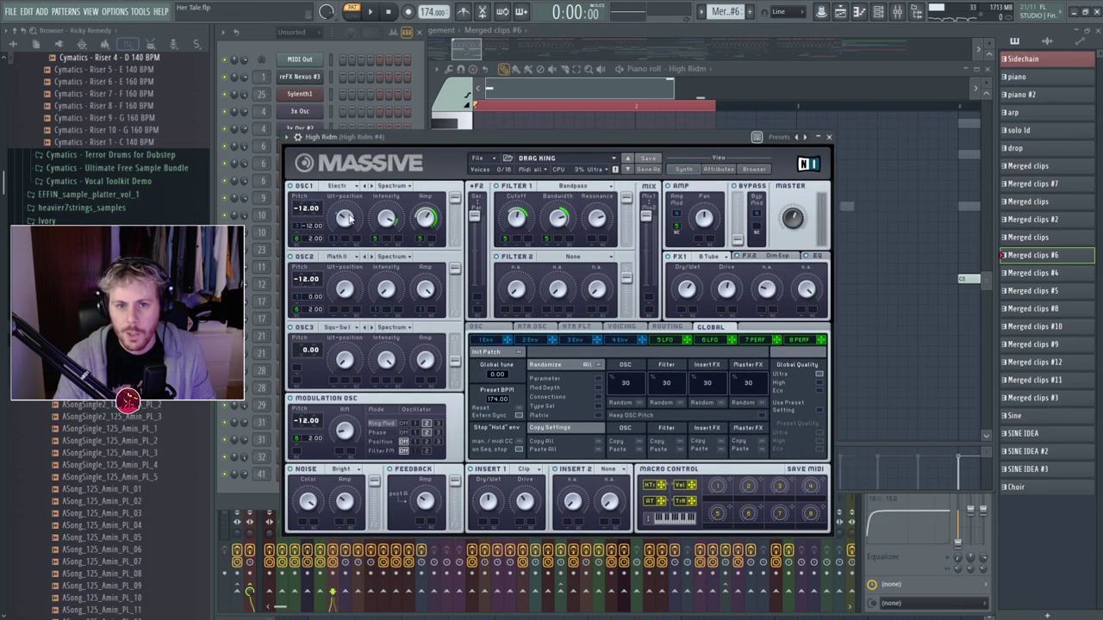
pyautogui.click(340, 187)
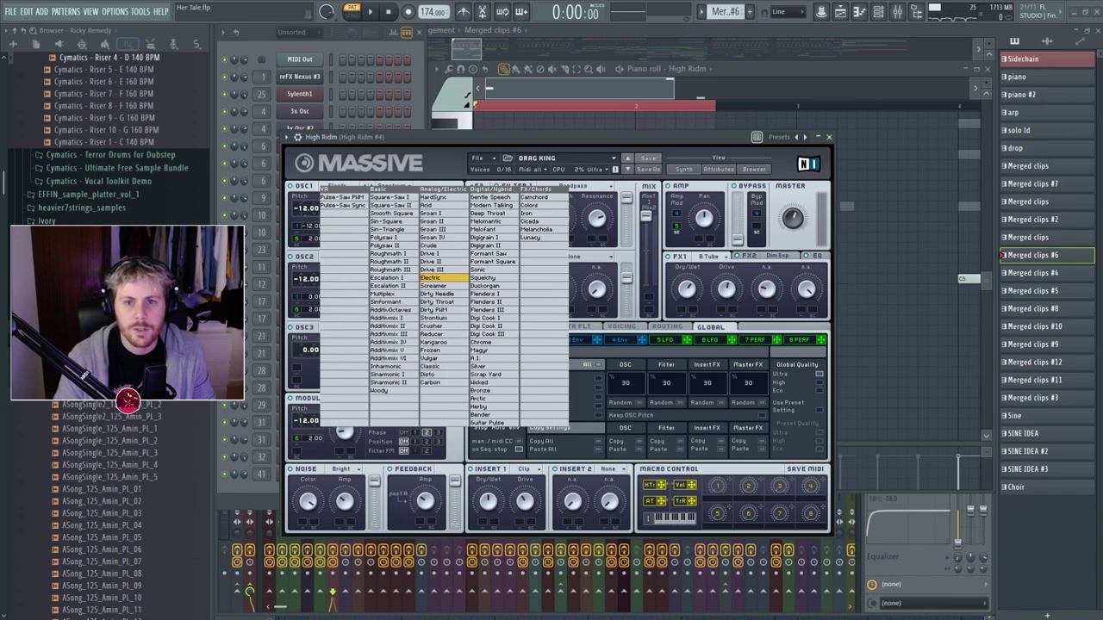
pyautogui.press('Escape')
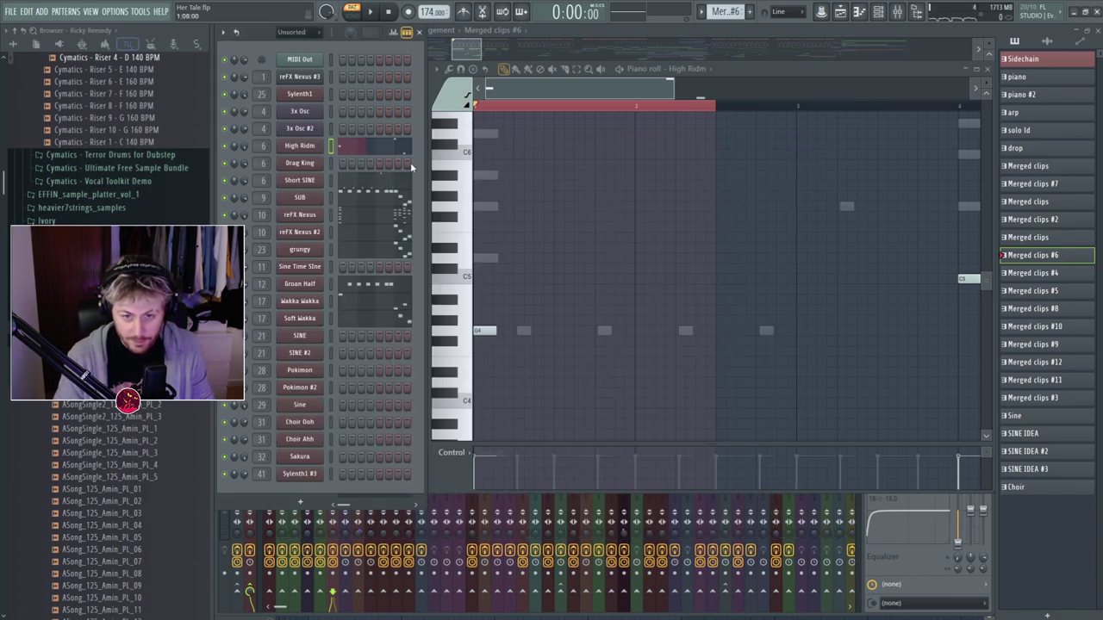
pyautogui.click(302, 151)
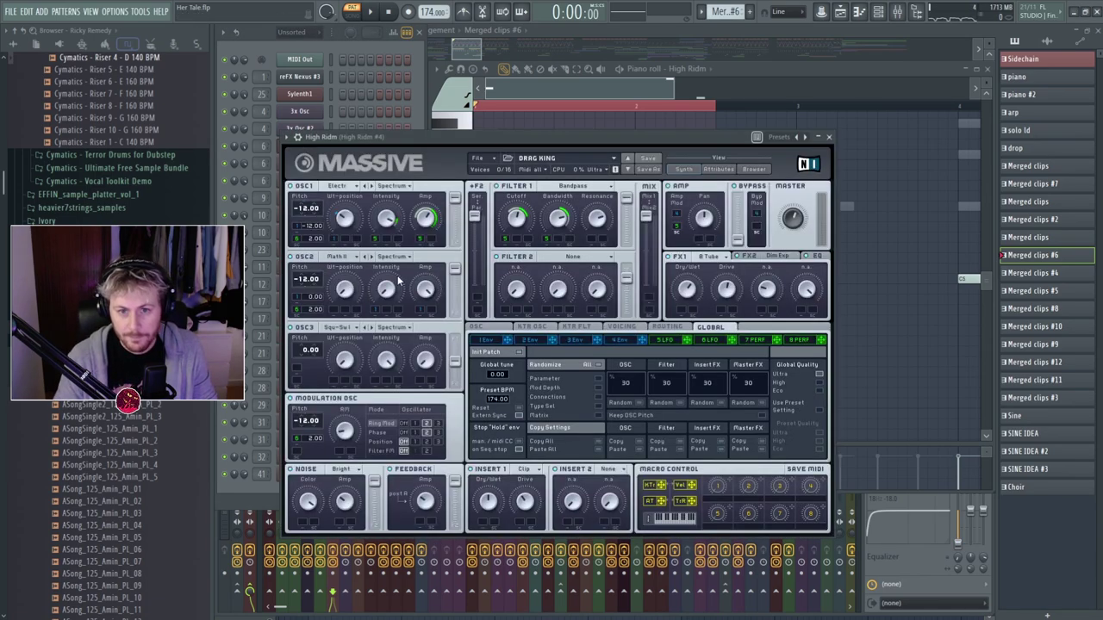
pyautogui.click(344, 260)
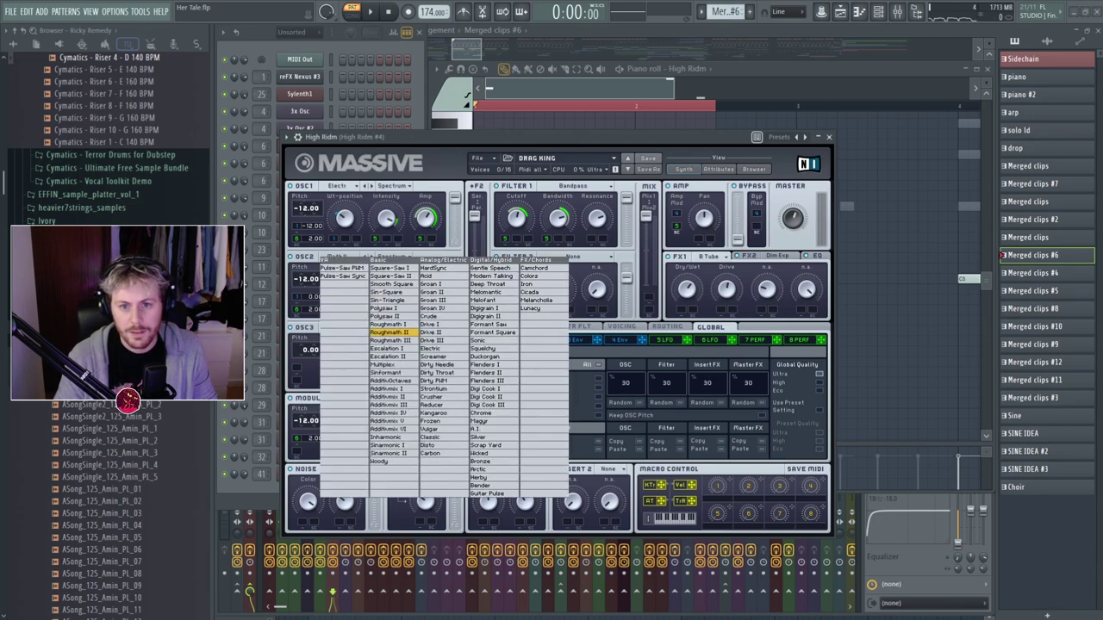
pyautogui.click(470, 243)
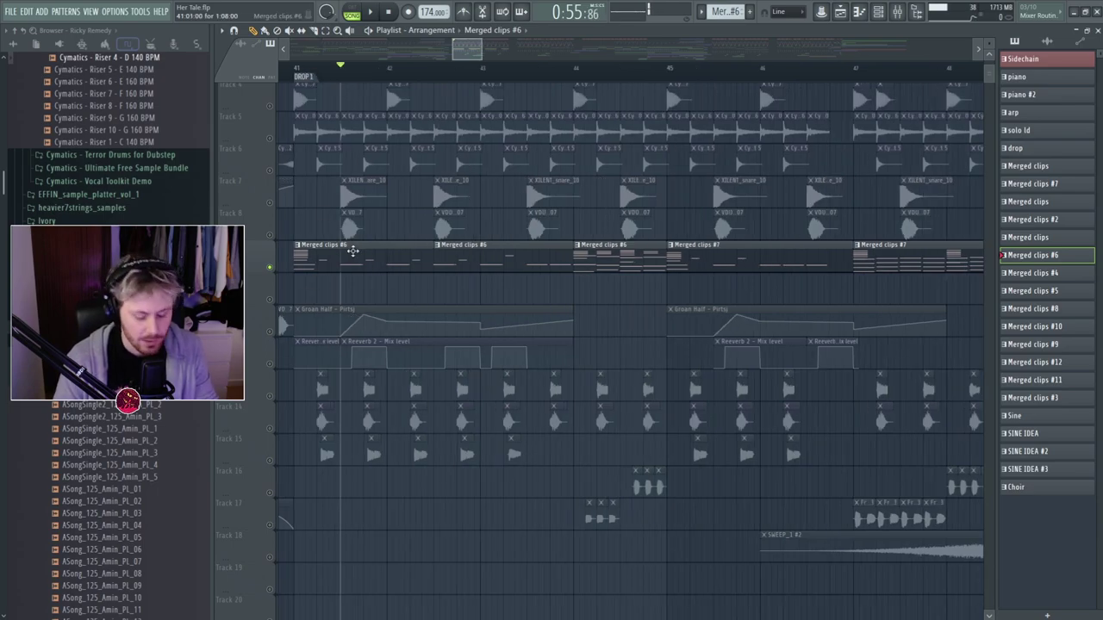
# Enable the Groan Half and Reeverb 2 automation tracks alongside the soloed Merged clips #6, and loop a short section of bar 41.
pyautogui.doubleClick(355, 251)
pyautogui.press('space')
pyautogui.press('space')
pyautogui.rightClick(561, 302)
pyautogui.press('space')
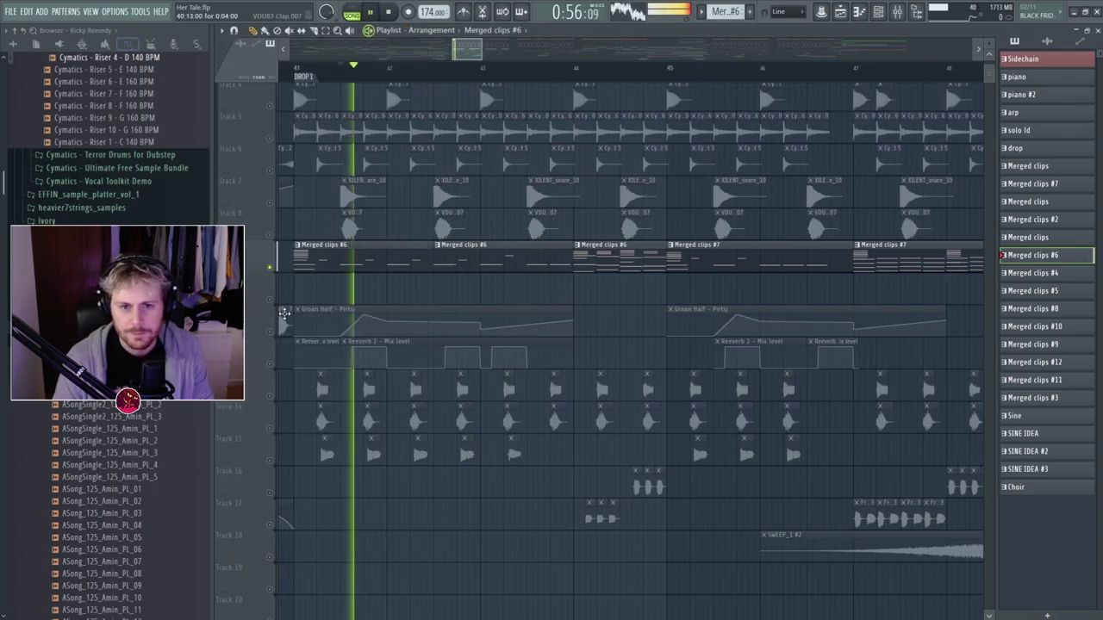
pyautogui.click(284, 311)
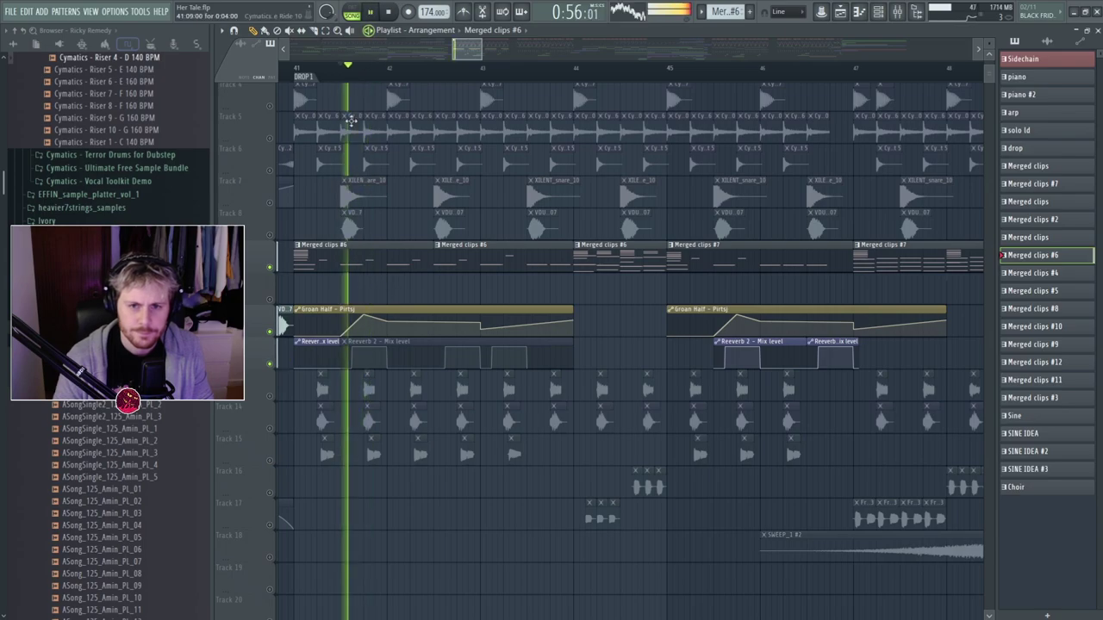
pyautogui.moveTo(342, 72); pyautogui.dragTo(363, 72)
pyautogui.press('space')
# View the High Ridm channel's Massive patch from the channel rack and close it again.
pyautogui.press('F6')
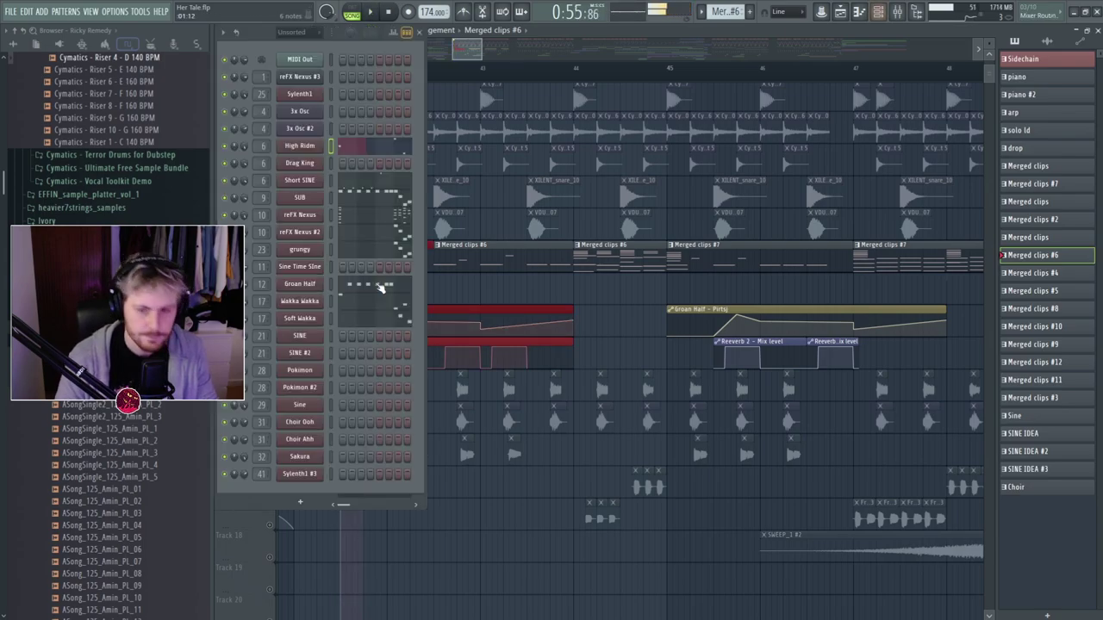
pyautogui.click(300, 146)
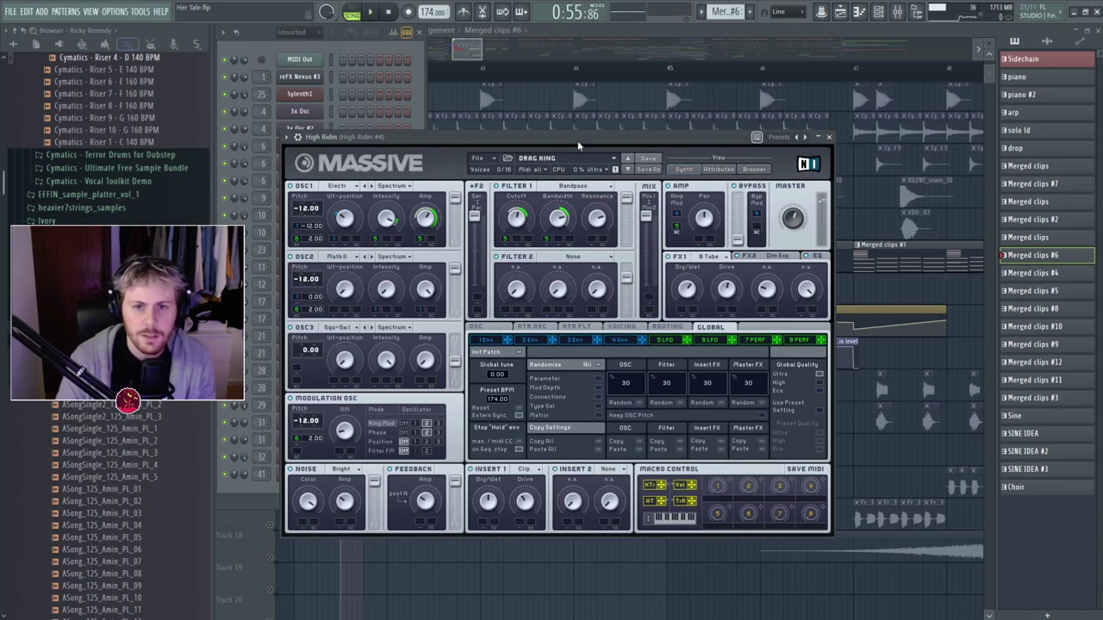
pyautogui.click(829, 137)
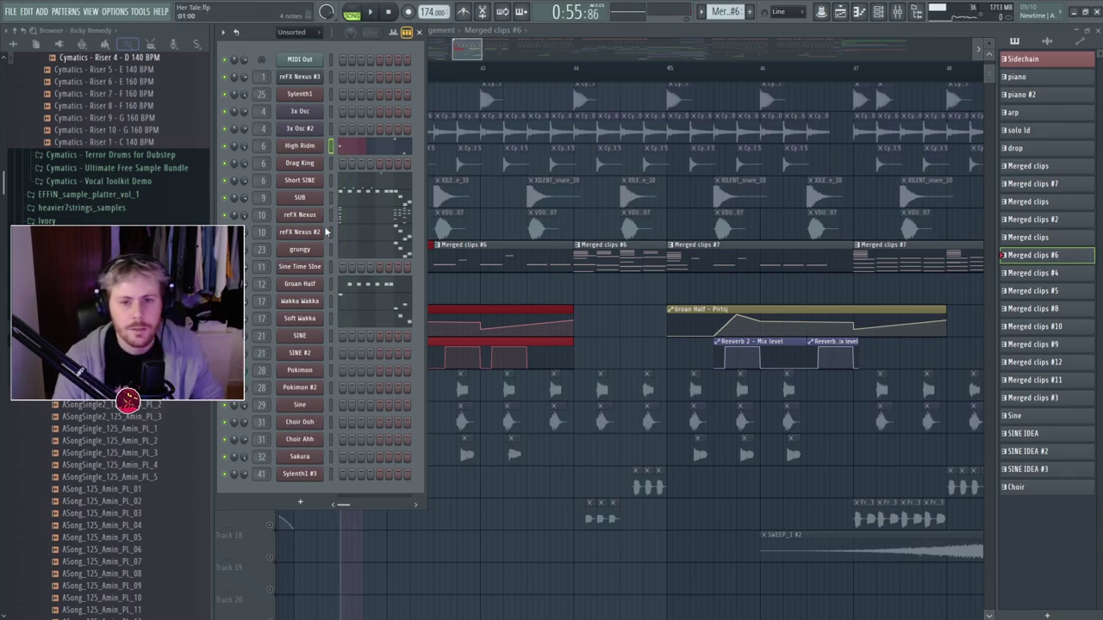
# Widen the channel rack to show more of the pattern's notes while playing the looped section.
pyautogui.press('space')
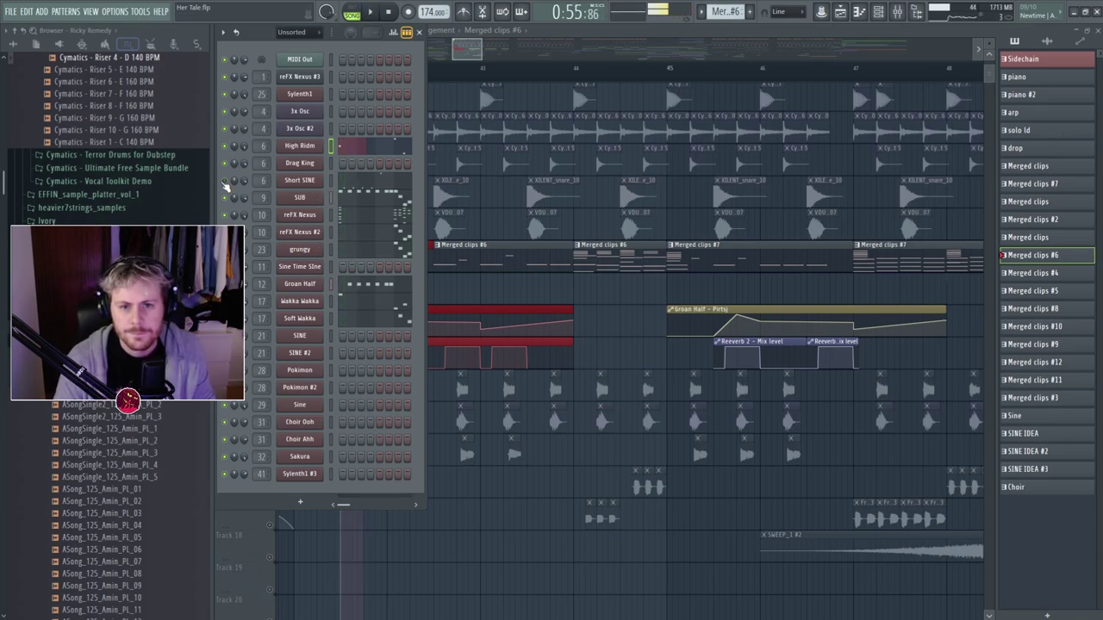
pyautogui.press('space')
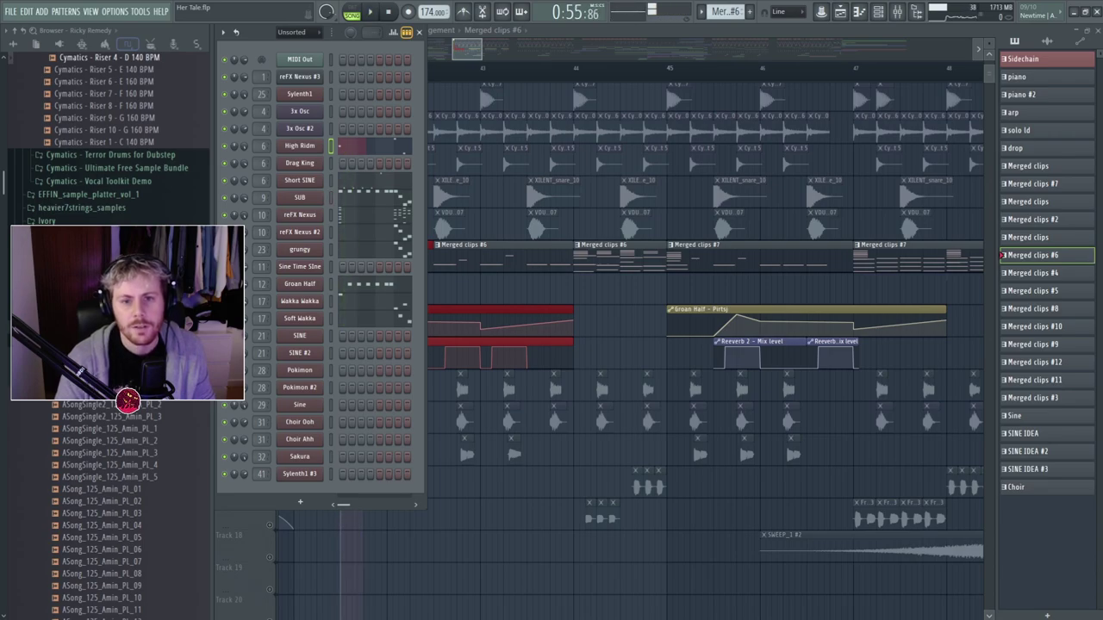
pyautogui.moveTo(426, 183); pyautogui.dragTo(594, 186)
pyautogui.press('space')
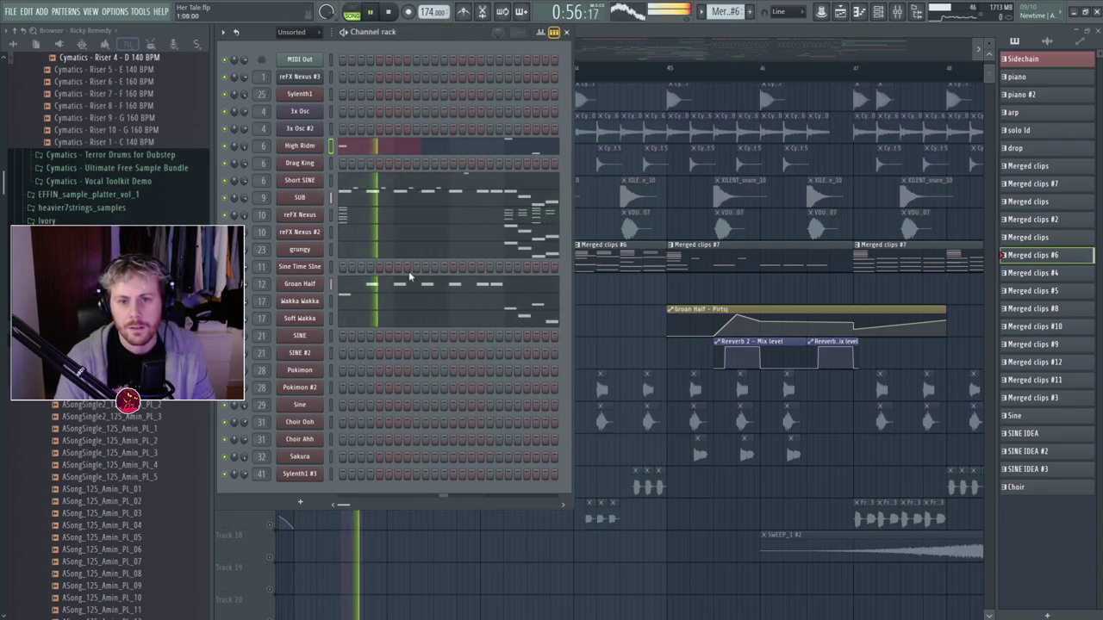
pyautogui.press('space')
pyautogui.moveTo(575, 209); pyautogui.dragTo(543, 224)
pyautogui.press('space')
pyautogui.press('space')
# Inspect the 5 LFO and 6 LFO settings in the Groan Half channel's Massive patch, and close it.
pyautogui.click(318, 284)
pyautogui.moveTo(582, 77); pyautogui.dragTo(532, 118)
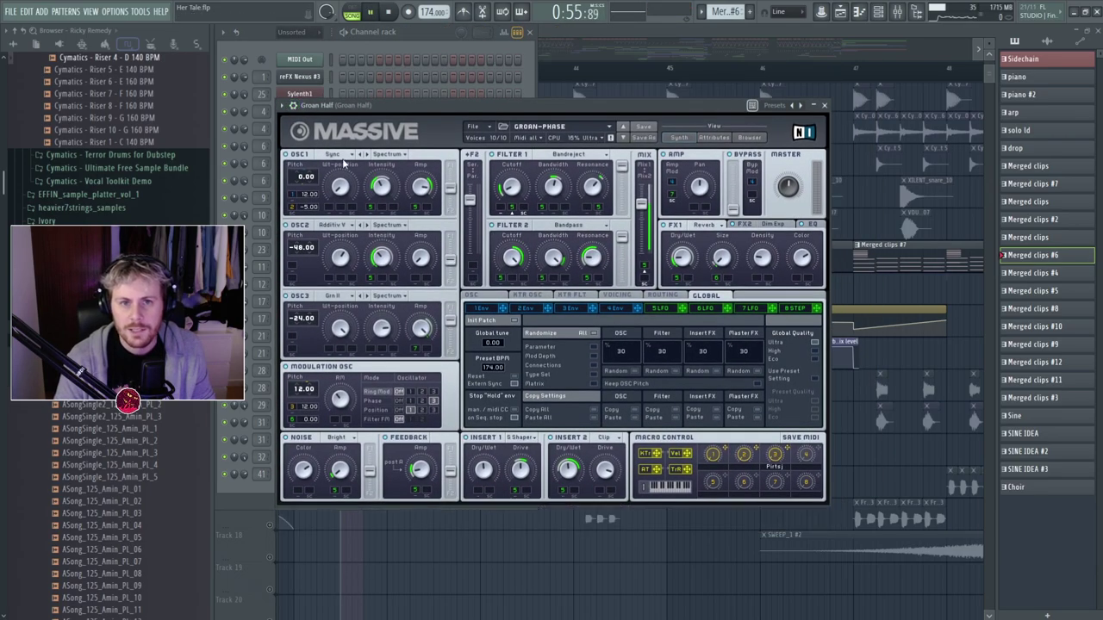
pyautogui.click(652, 309)
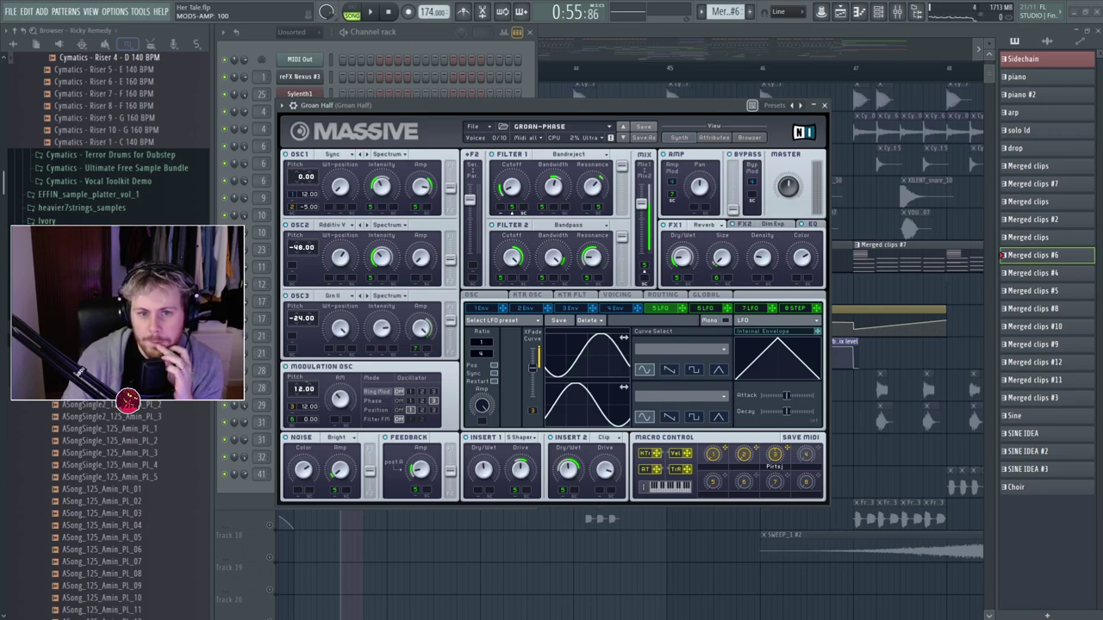
pyautogui.click(703, 309)
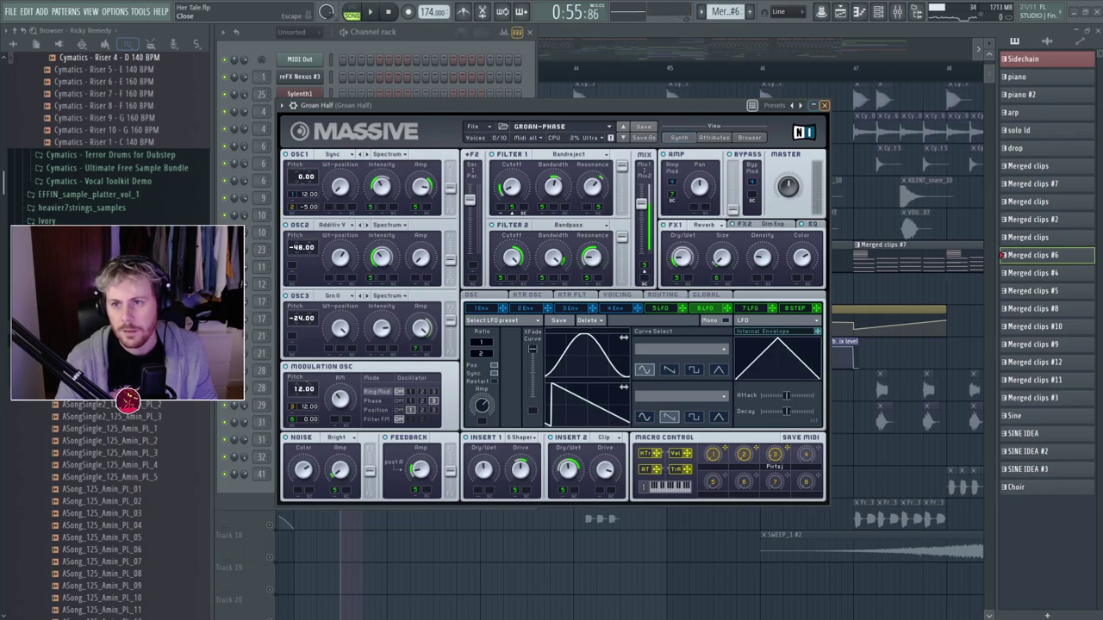
pyautogui.click(823, 105)
# Listen to the looped section again and examine the Groan Half - Pirtsj automation clip in the playlist.
pyautogui.press('space')
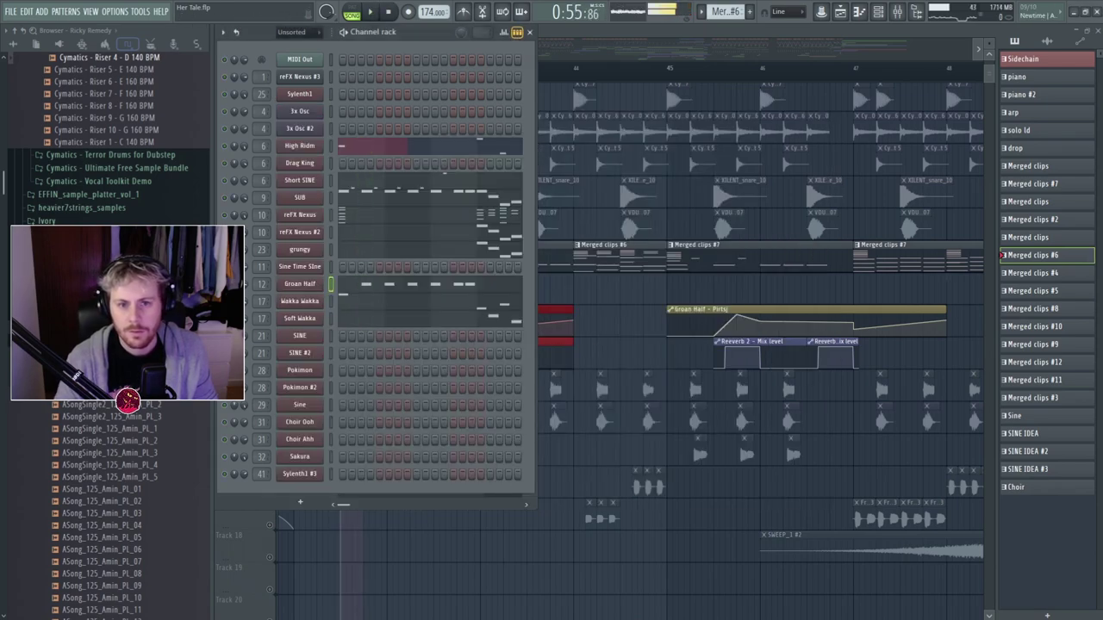
pyautogui.press('space')
pyautogui.press('F6')
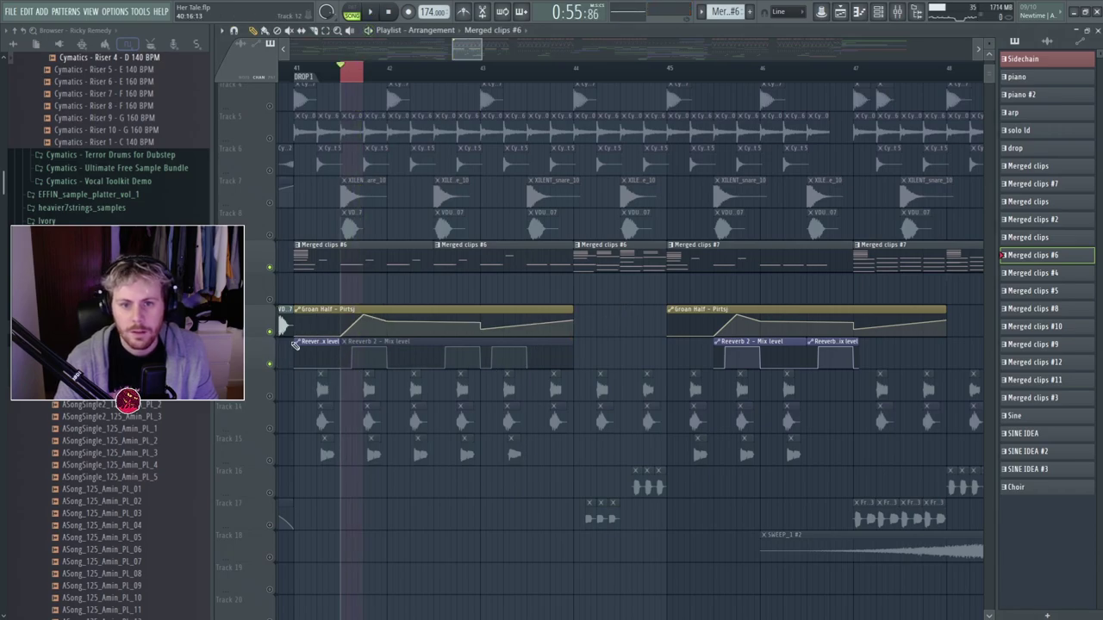
pyautogui.click(340, 309)
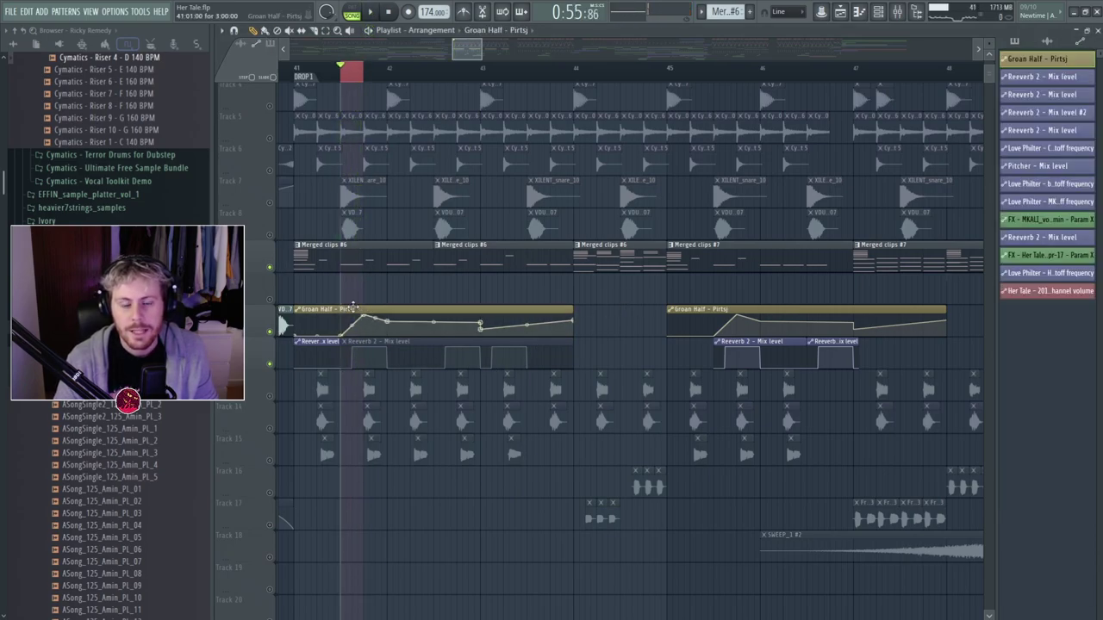
# Review the Groan Half Massive patch again and reopen it from the Merged clips #6 pattern.
pyautogui.press('F6')
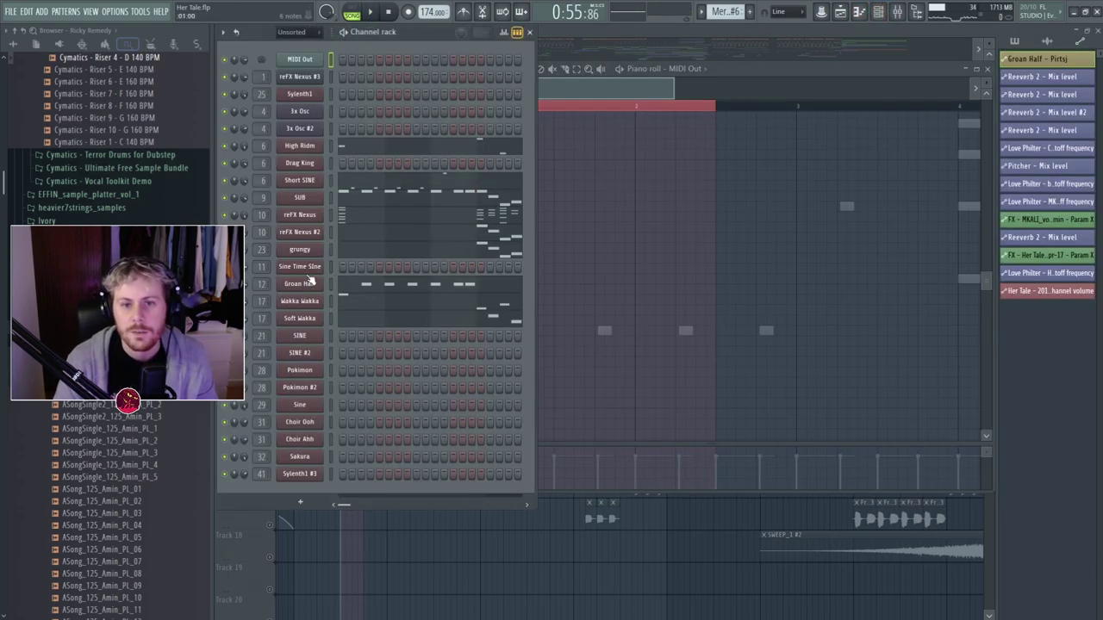
pyautogui.click(311, 286)
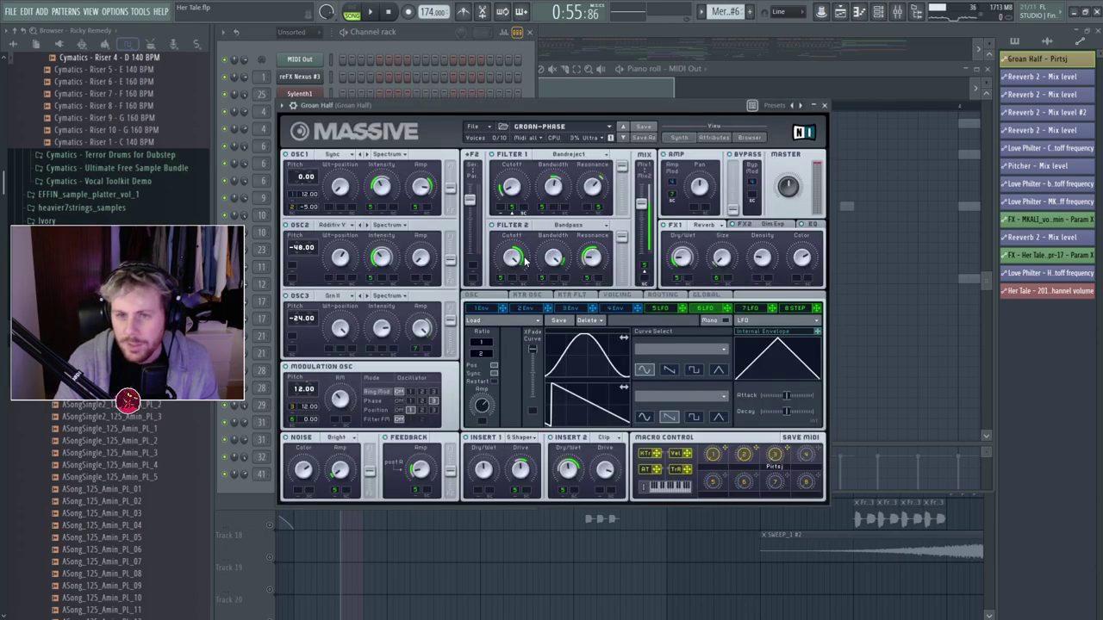
pyautogui.click(849, 212)
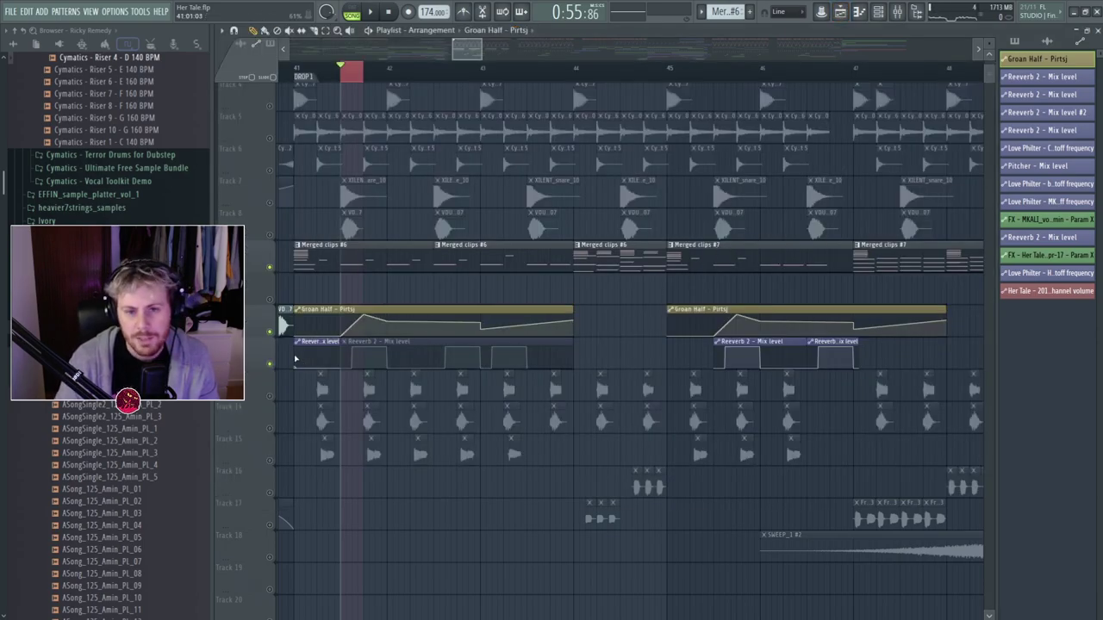
pyautogui.doubleClick(348, 263)
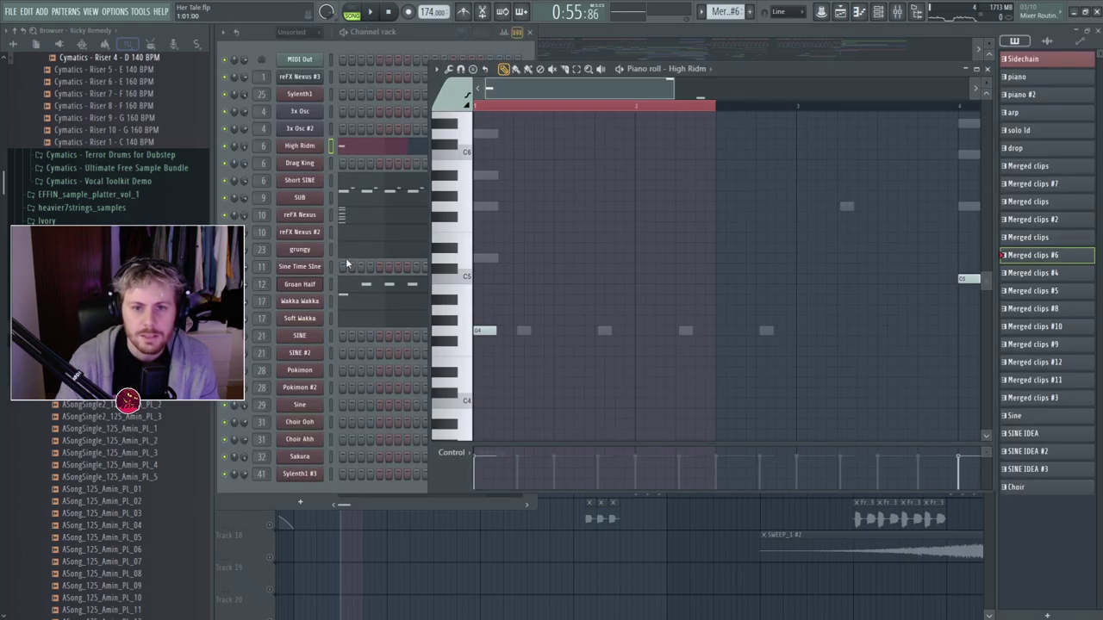
pyautogui.click(305, 285)
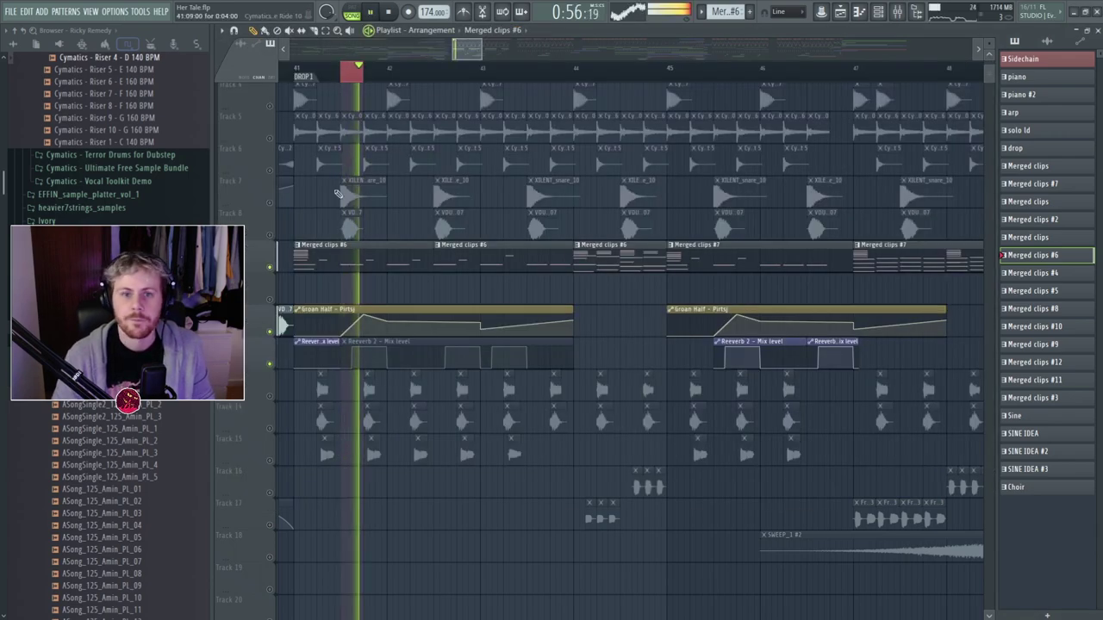
# Unsolo the Merged clips track so all playlist tracks sound, and play from the start of DROP1.
pyautogui.rightClick(270, 268)
pyautogui.rightClick(269, 269)
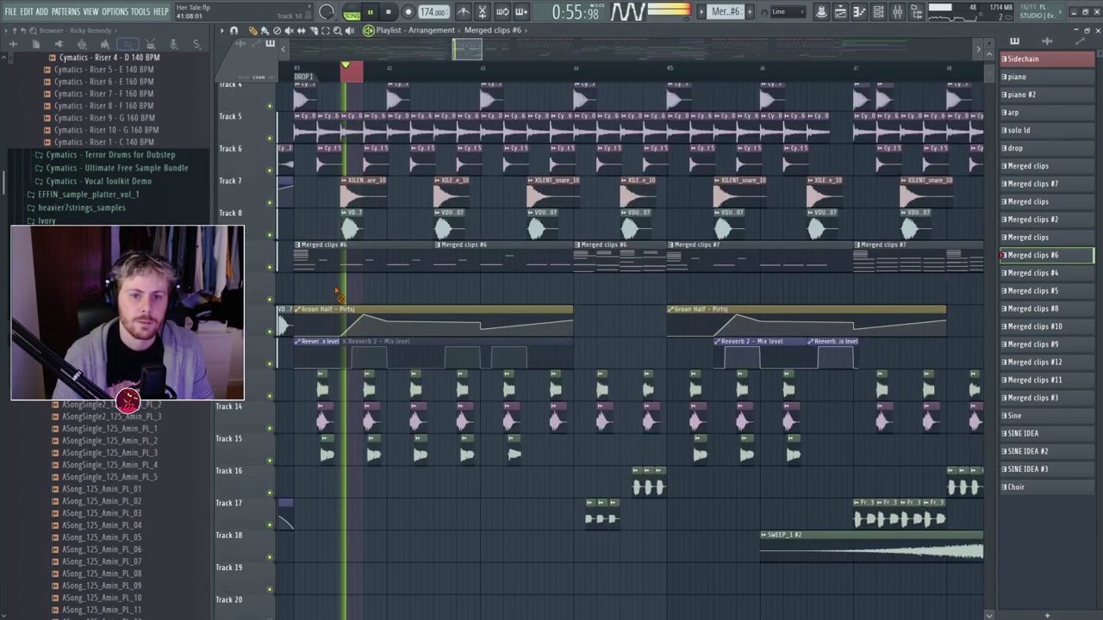
pyautogui.click(295, 69)
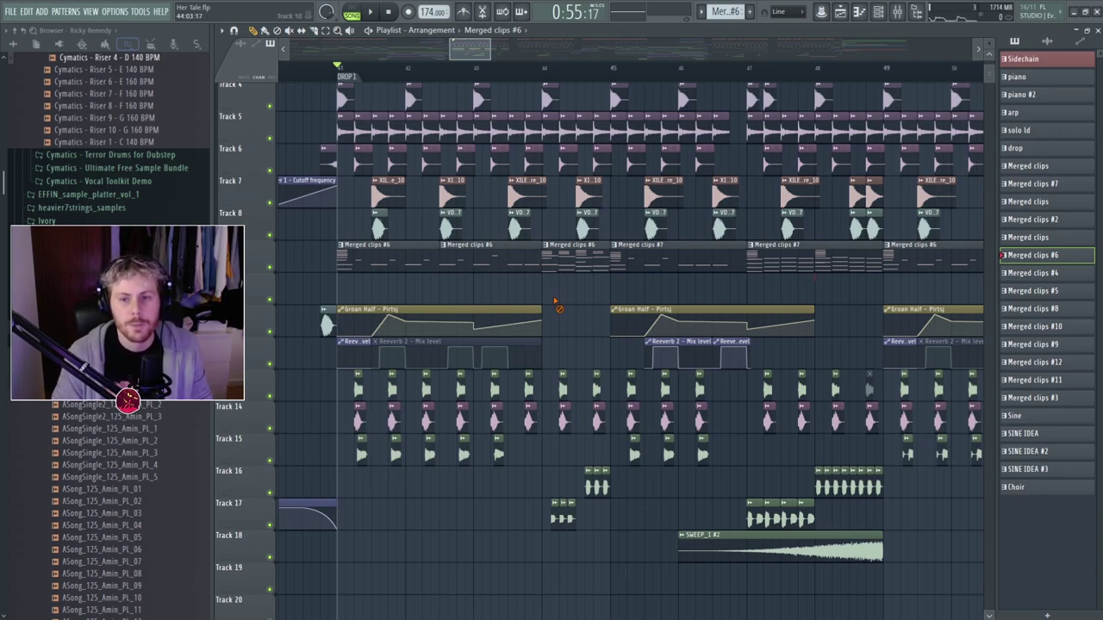
# Play the opening of the drop from bar 41 and stop it after a moment.
pyautogui.press('space')
pyautogui.press('space')
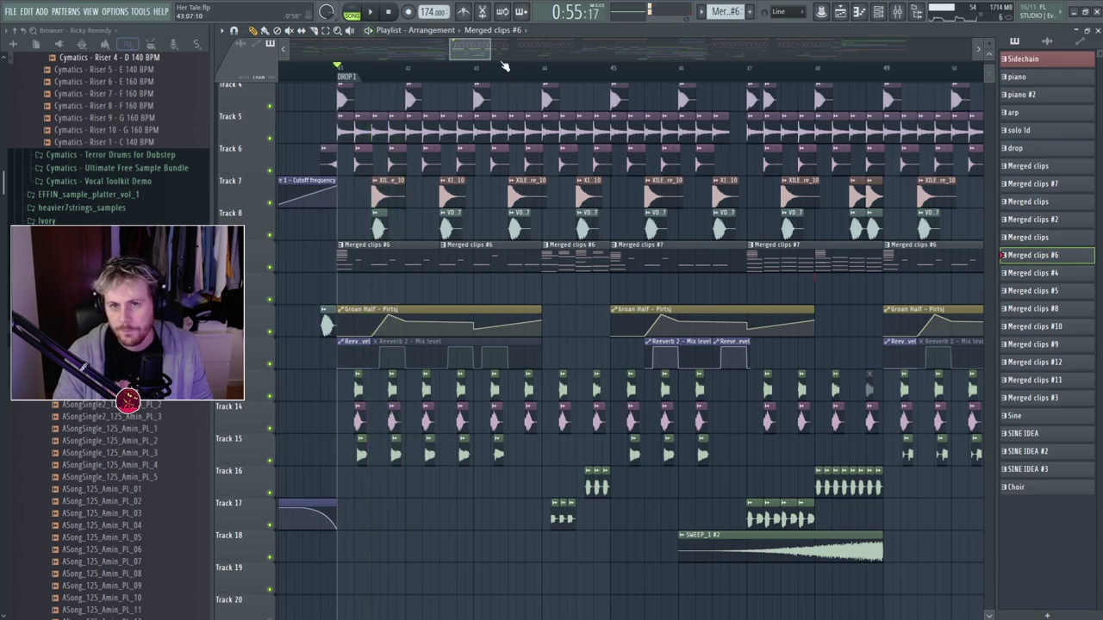
pyautogui.scroll(-2, 506, 68)
pyautogui.press('space')
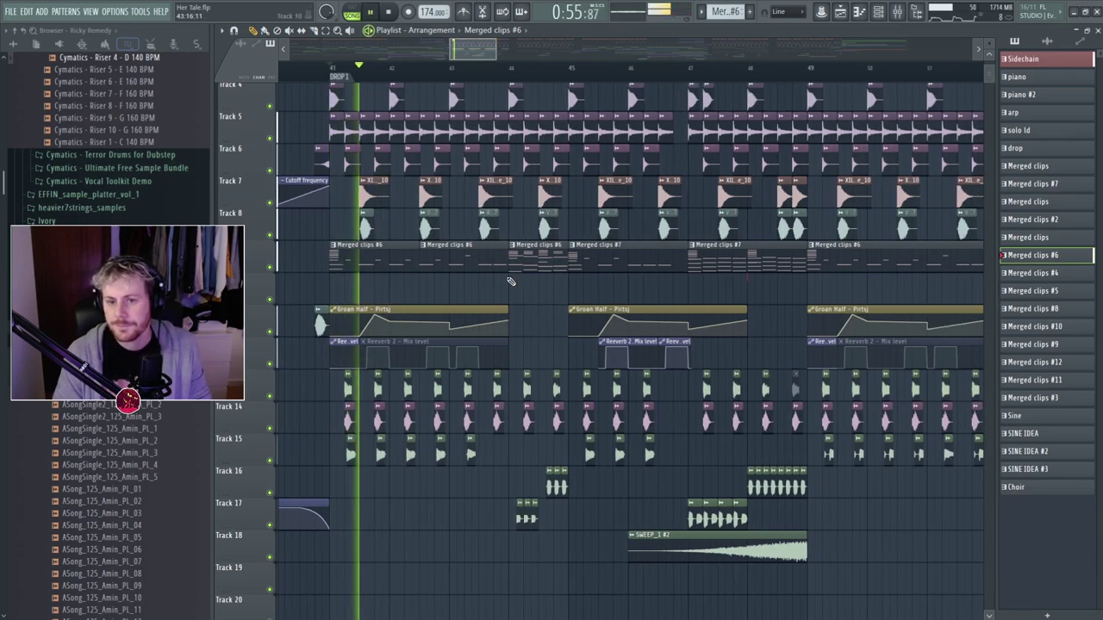
pyautogui.press('space')
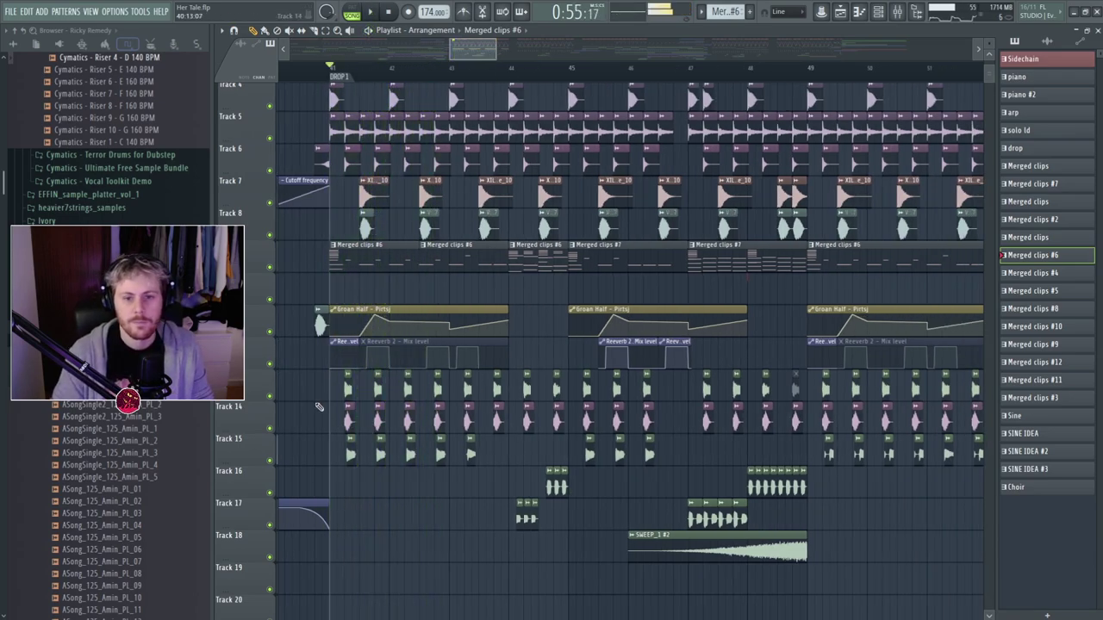
# Try muting the early clips on Tracks 13 and 14 in the drop, restoring them at once.
pyautogui.moveTo(344, 392); pyautogui.dragTo(469, 390)
pyautogui.moveTo(321, 393); pyautogui.dragTo(484, 391)
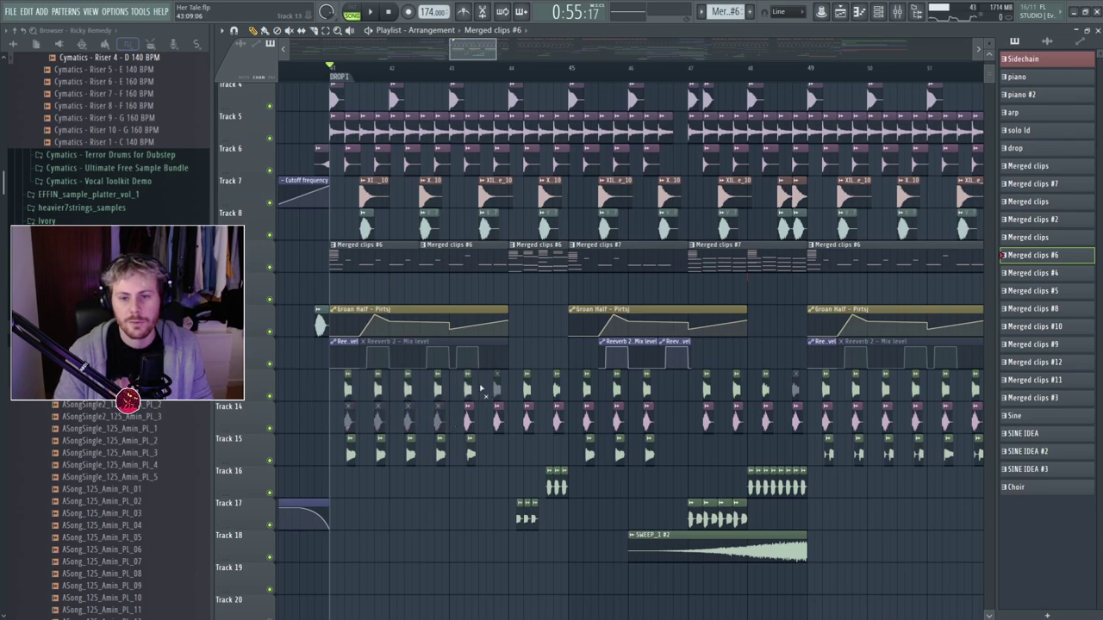
pyautogui.moveTo(334, 423); pyautogui.dragTo(498, 420)
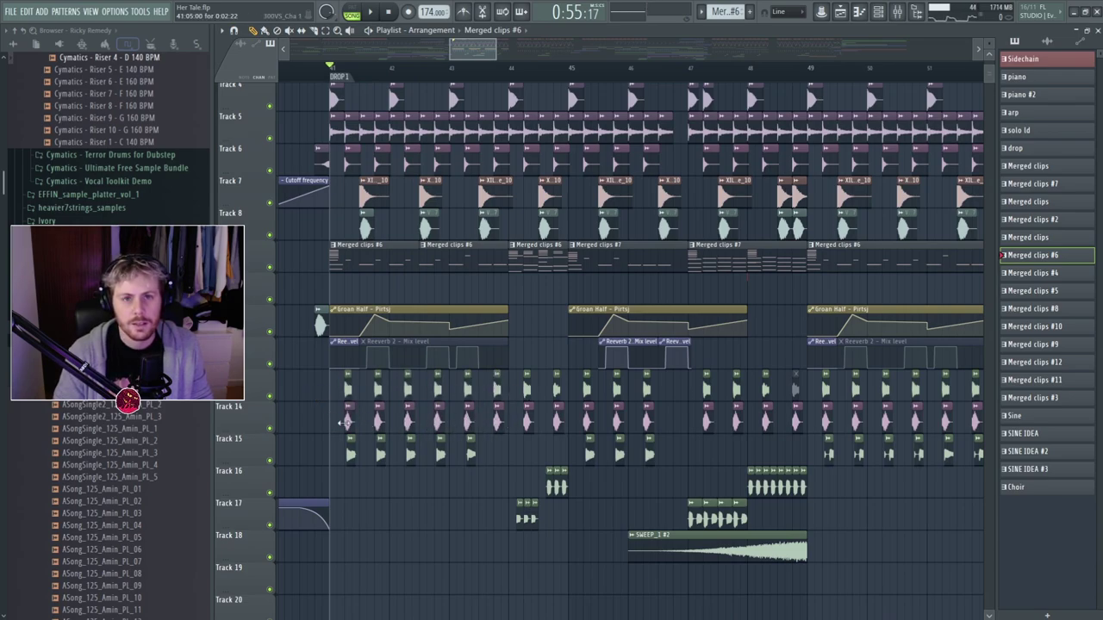
# Mute the first five drop clips on Tracks 15 and 13 and listen to the opening of the drop.
pyautogui.press('space')
pyautogui.moveTo(341, 457); pyautogui.dragTo(526, 457)
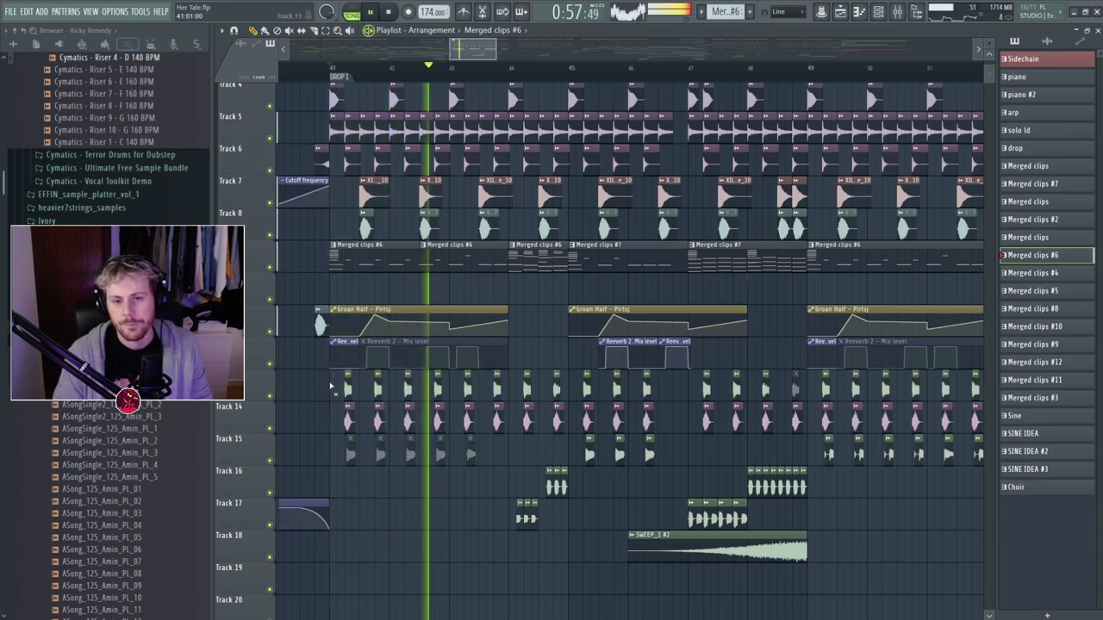
pyautogui.press('space')
pyautogui.keyDown('ctrl'); pyautogui.scroll(3, 343, 286); pyautogui.keyUp('ctrl')
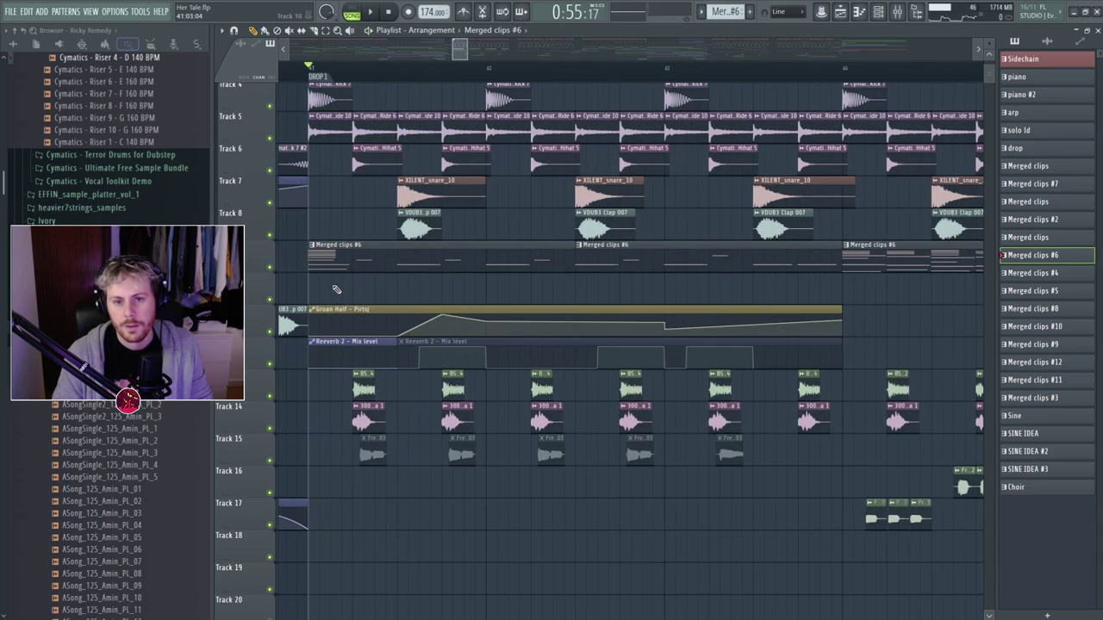
pyautogui.moveTo(335, 389); pyautogui.dragTo(758, 390)
pyautogui.press('space')
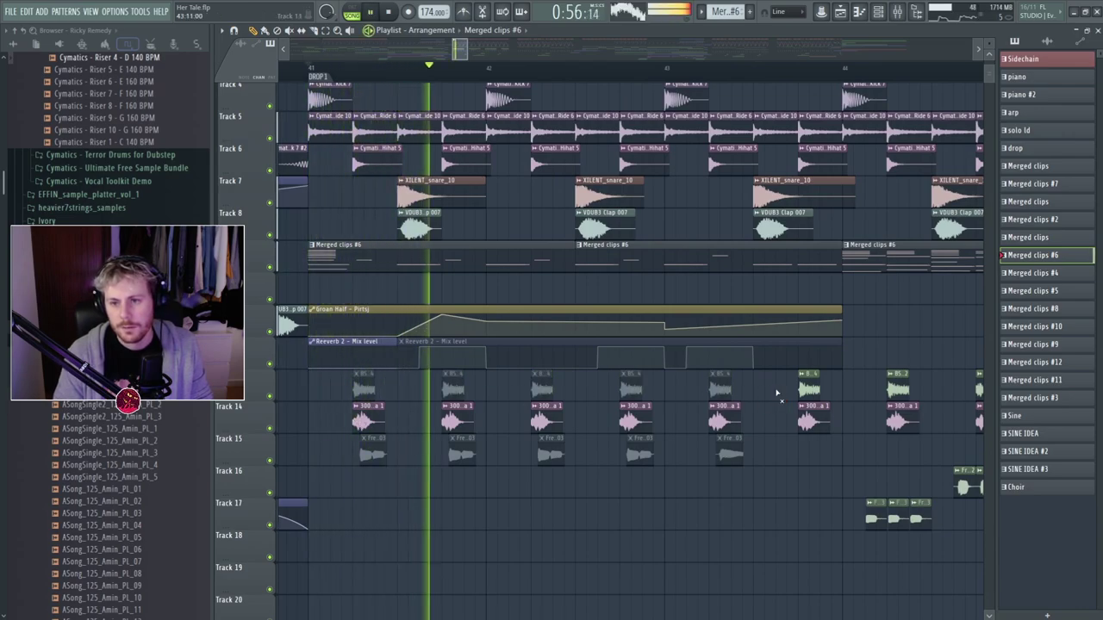
pyautogui.press('space')
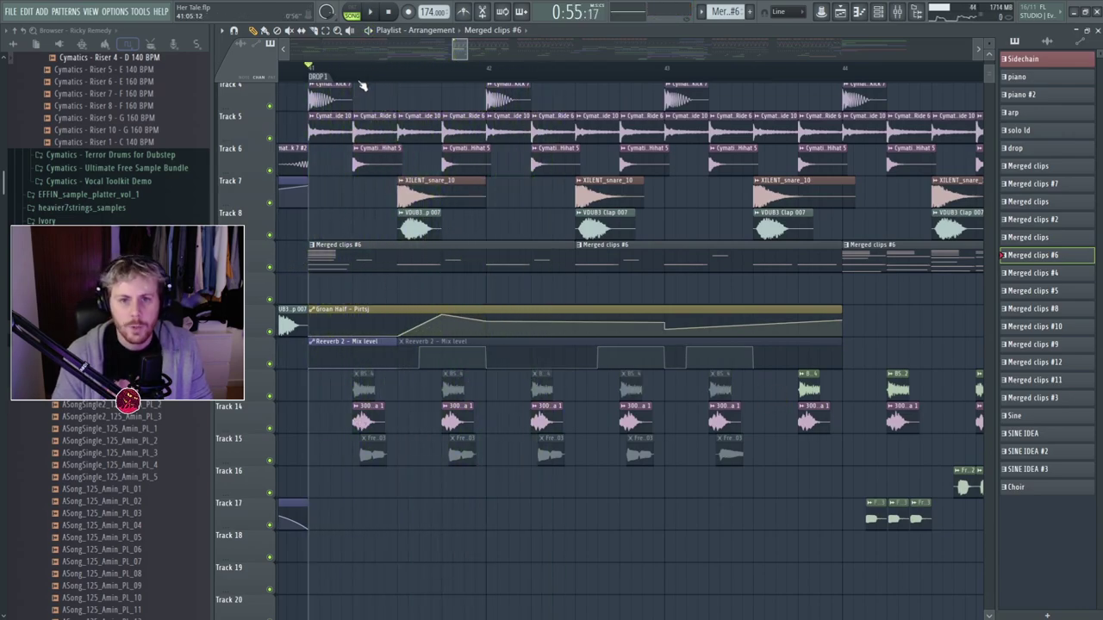
# Loop the second beat of bar 41 and play it with the Channel rack open.
pyautogui.keyDown('ctrl'); pyautogui.moveTo(361, 82); pyautogui.dragTo(398, 82); pyautogui.keyUp('ctrl')
pyautogui.press('space')
pyautogui.press('space')
pyautogui.press('F6')
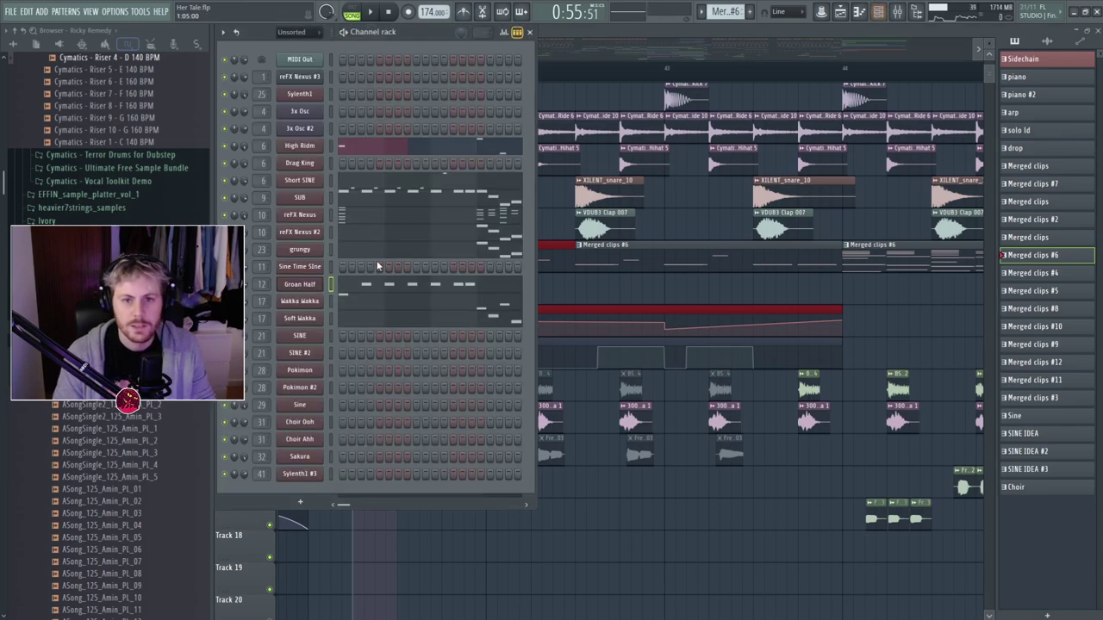
pyautogui.press('space')
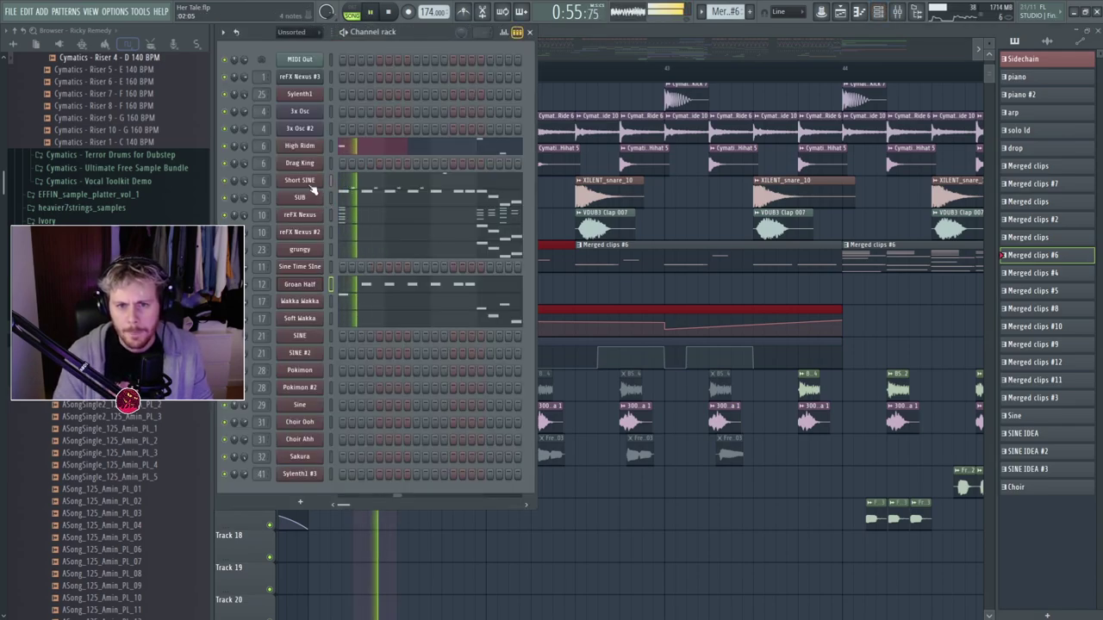
# Inspect the Short SINE channel's Massive synth and the OTT and Fruity parametric EQ 2 effects on its mixer track.
pyautogui.click(310, 182)
pyautogui.moveTo(424, 104); pyautogui.dragTo(341, 107)
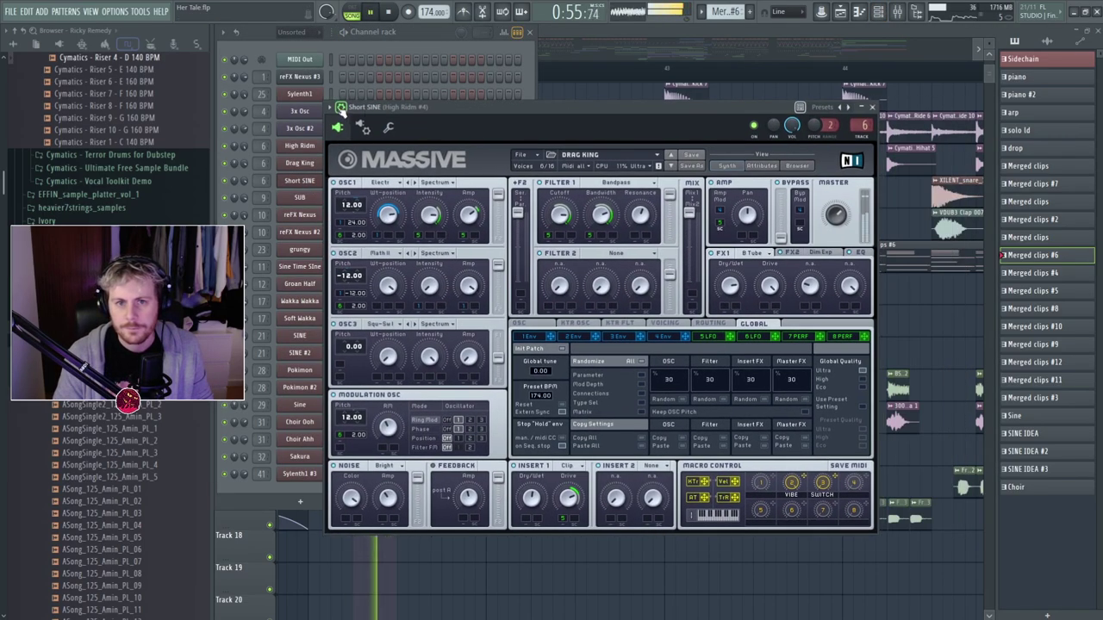
pyautogui.click(341, 107)
pyautogui.moveTo(601, 129); pyautogui.dragTo(580, 128)
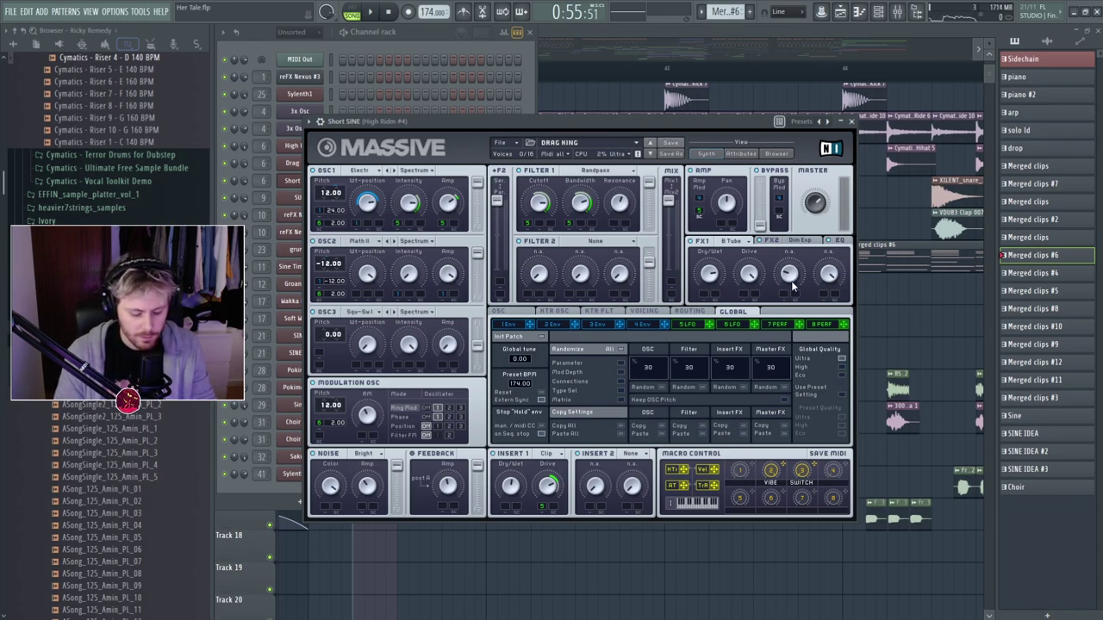
pyautogui.press('F9')
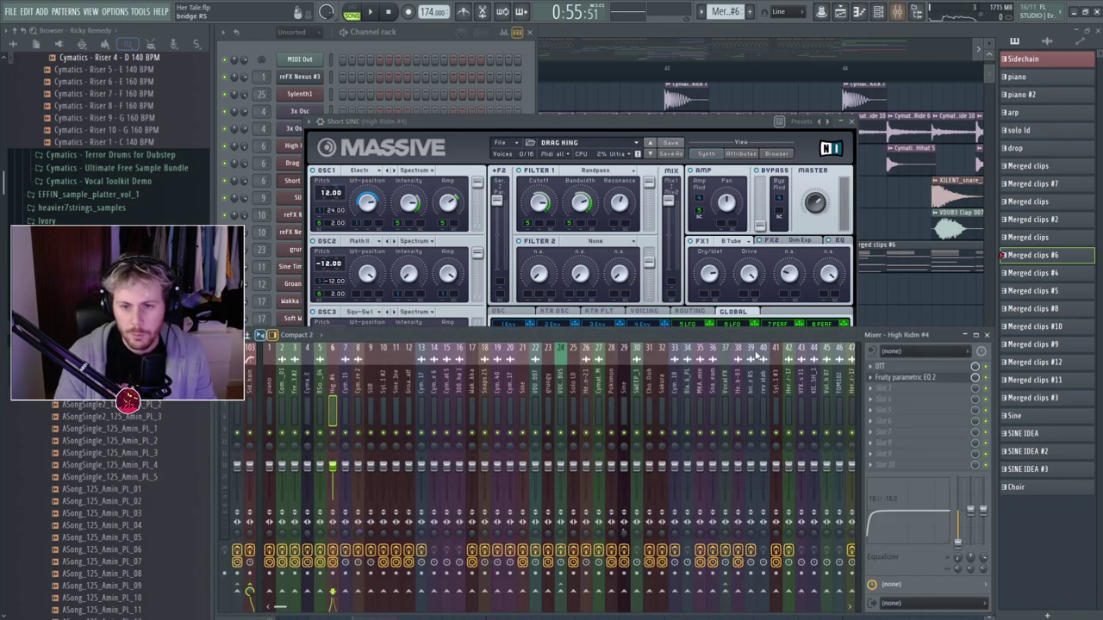
pyautogui.click(916, 369)
pyautogui.click(911, 381)
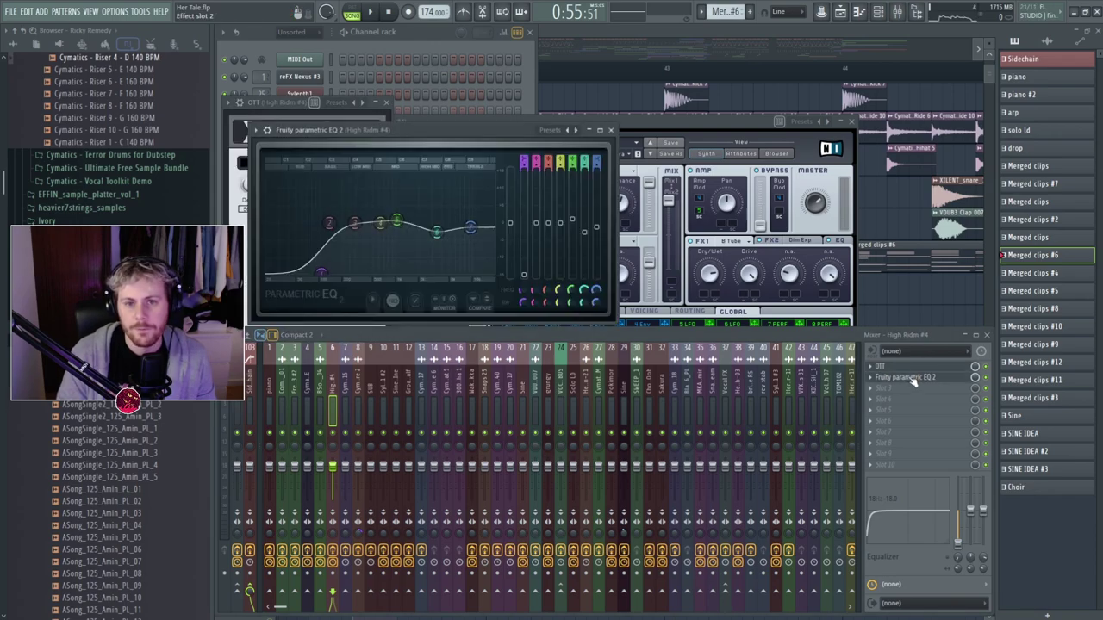
pyautogui.press('F12')
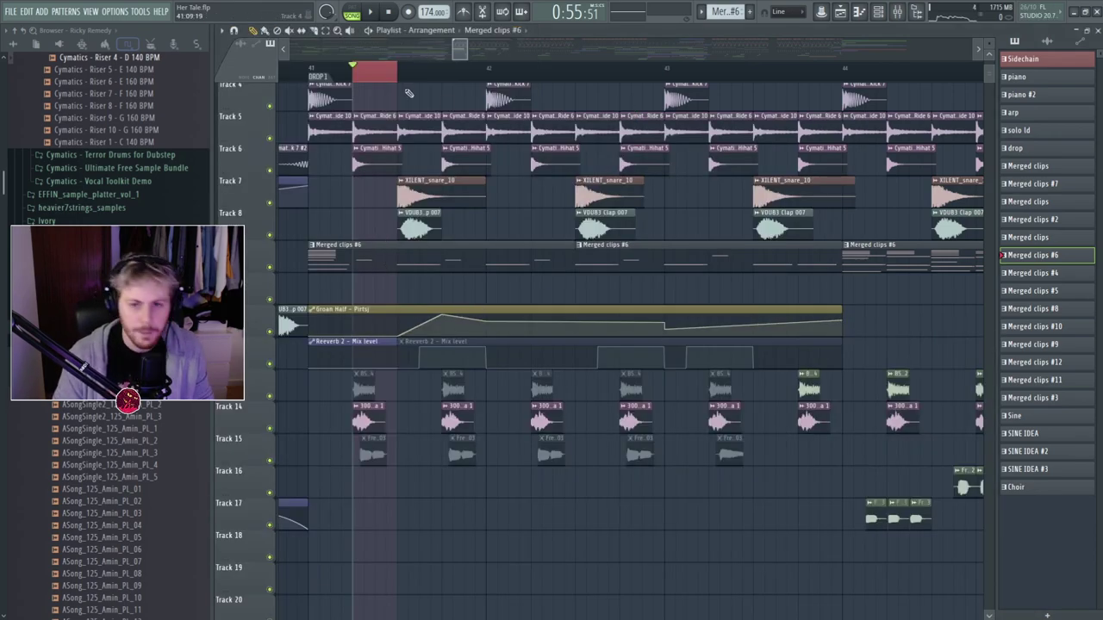
# Loop the third beat of bar 41, play it with the mixer open and select the Groan Half mixer track.
pyautogui.moveTo(409, 93); pyautogui.dragTo(434, 86)
pyautogui.press('F9')
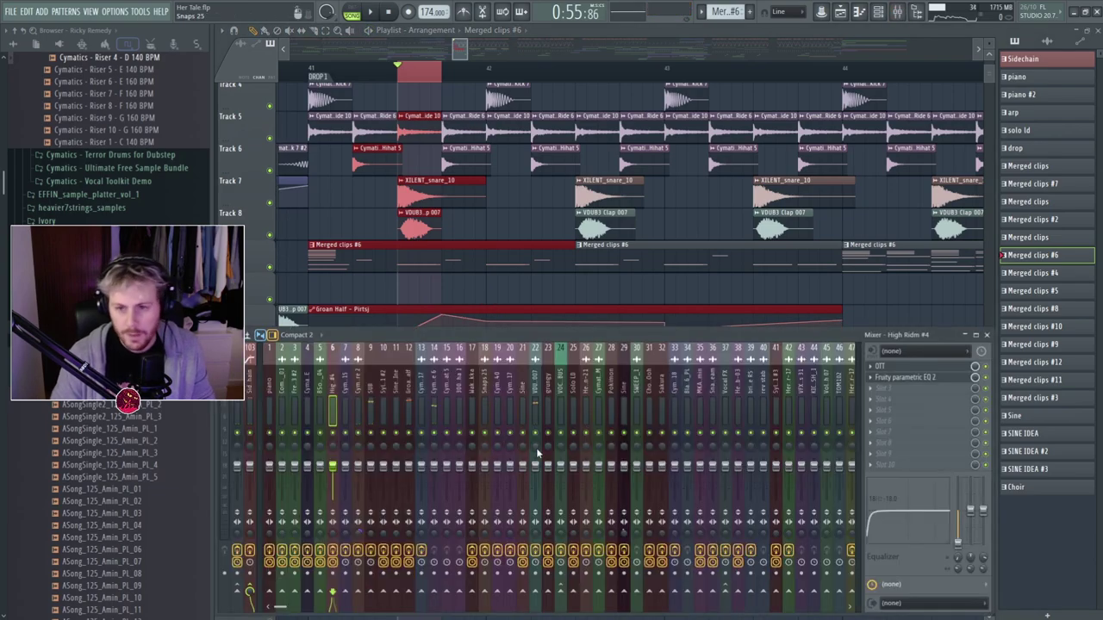
pyautogui.press('space')
pyautogui.click(408, 402)
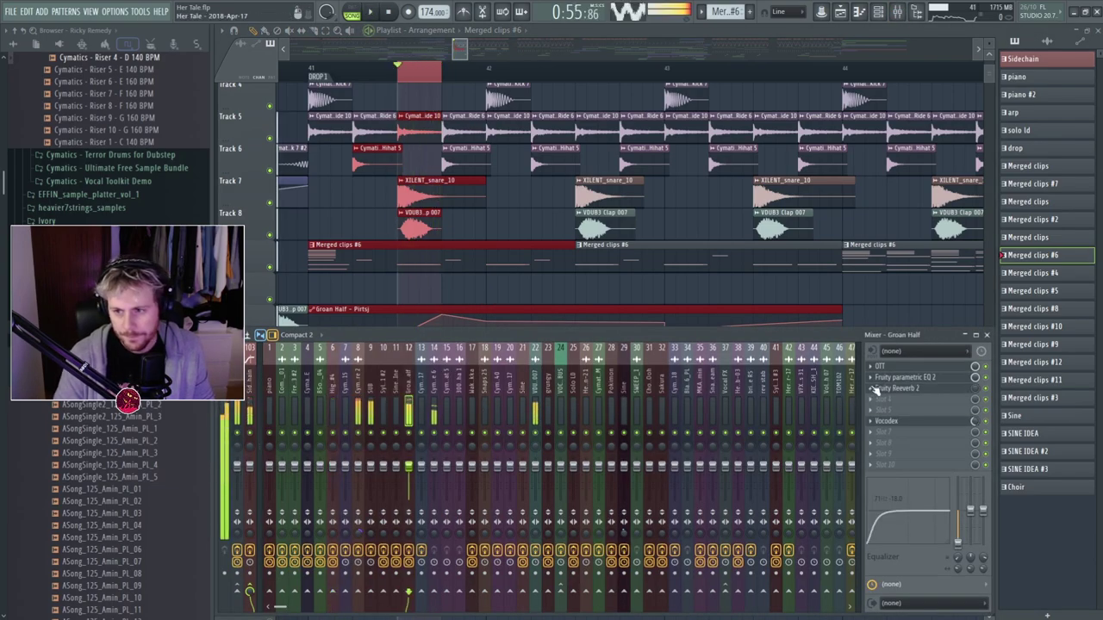
pyautogui.press('space')
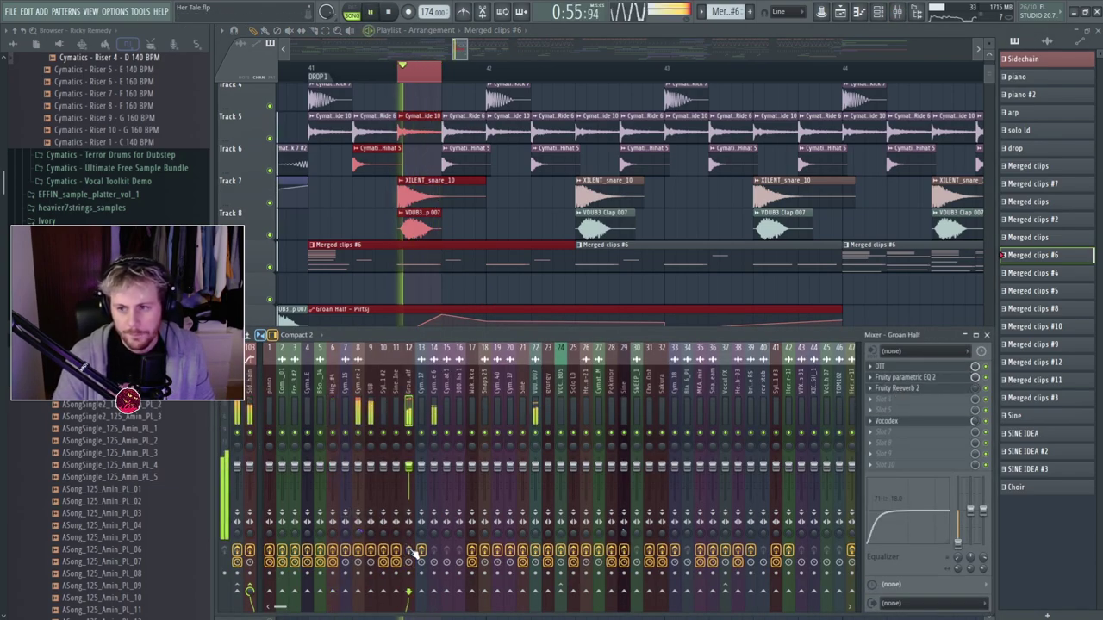
pyautogui.press('space')
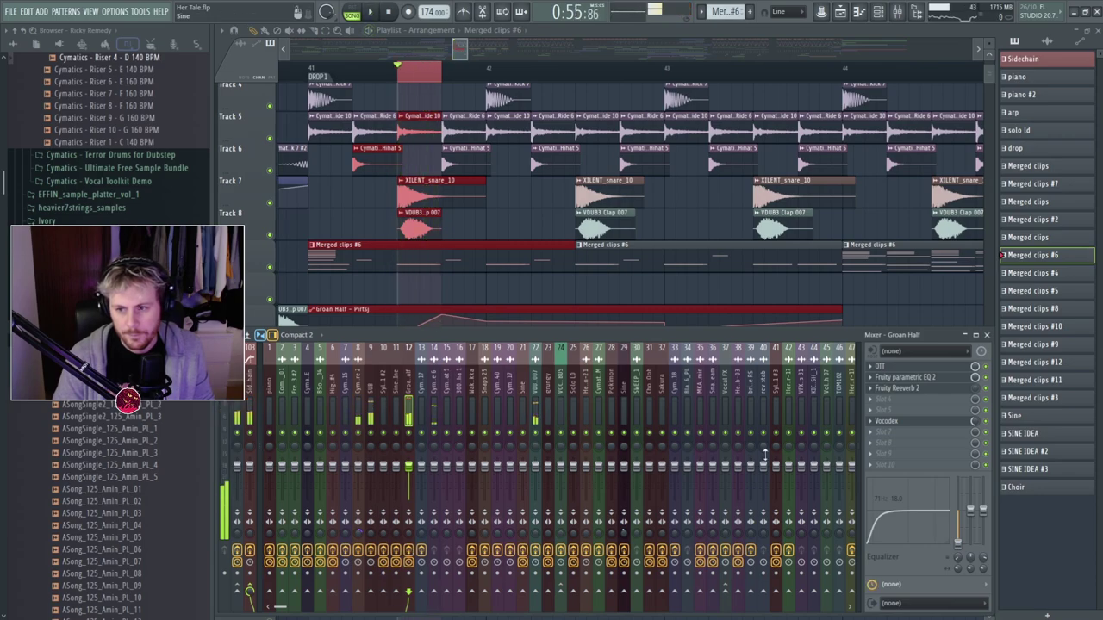
# Inspect the OTT and Vocodex effects on the Groan Half mixer track and play the looped beat.
pyautogui.click(920, 365)
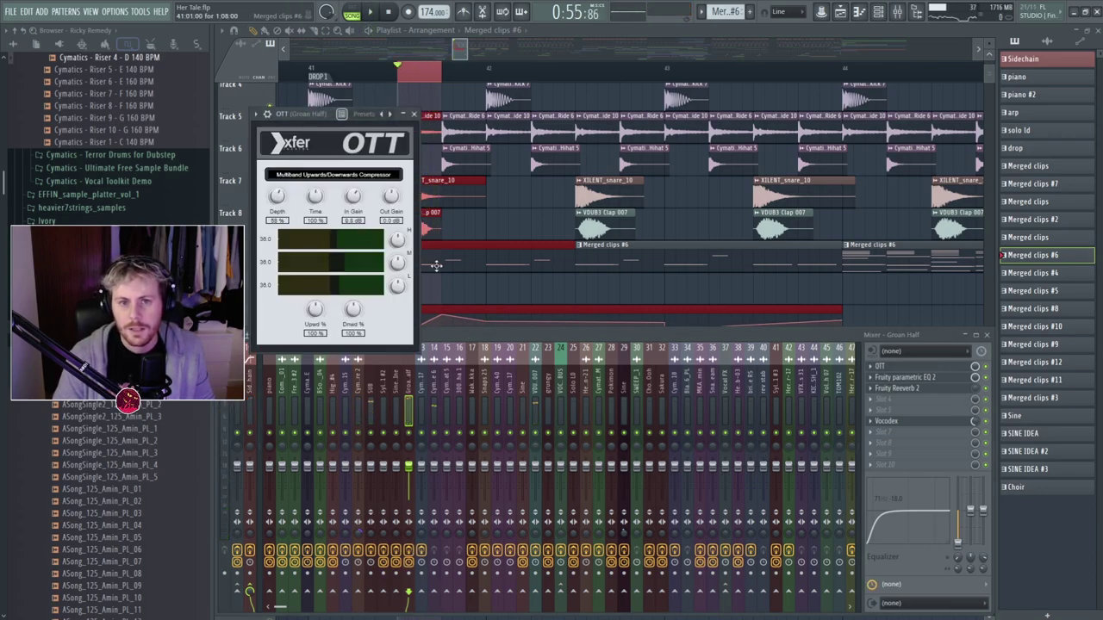
pyautogui.click(915, 422)
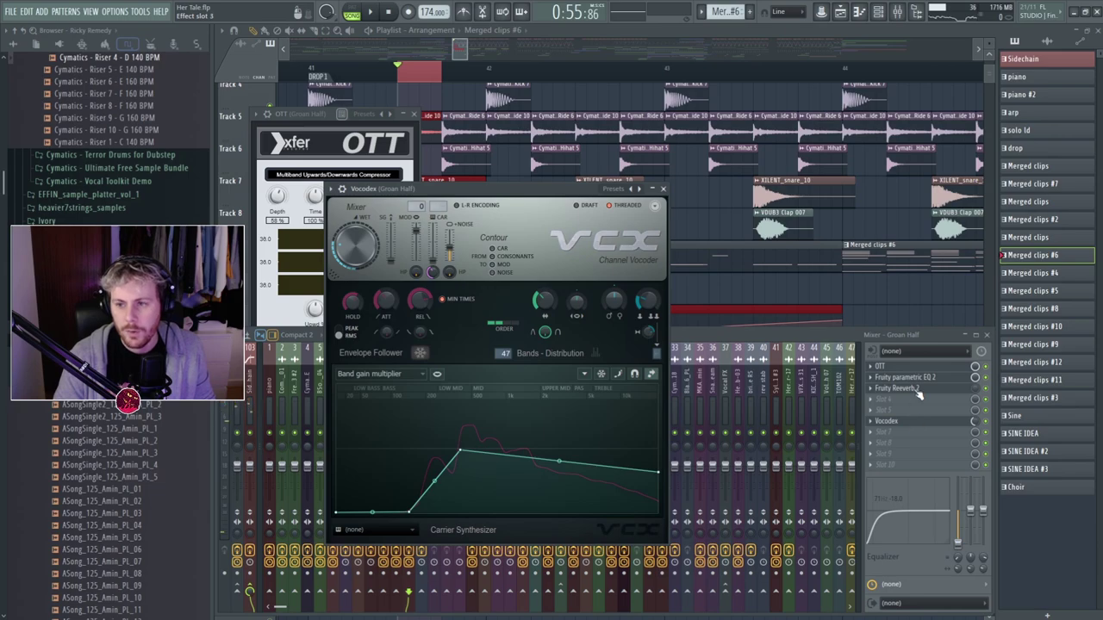
pyautogui.press('space')
pyautogui.click(410, 431)
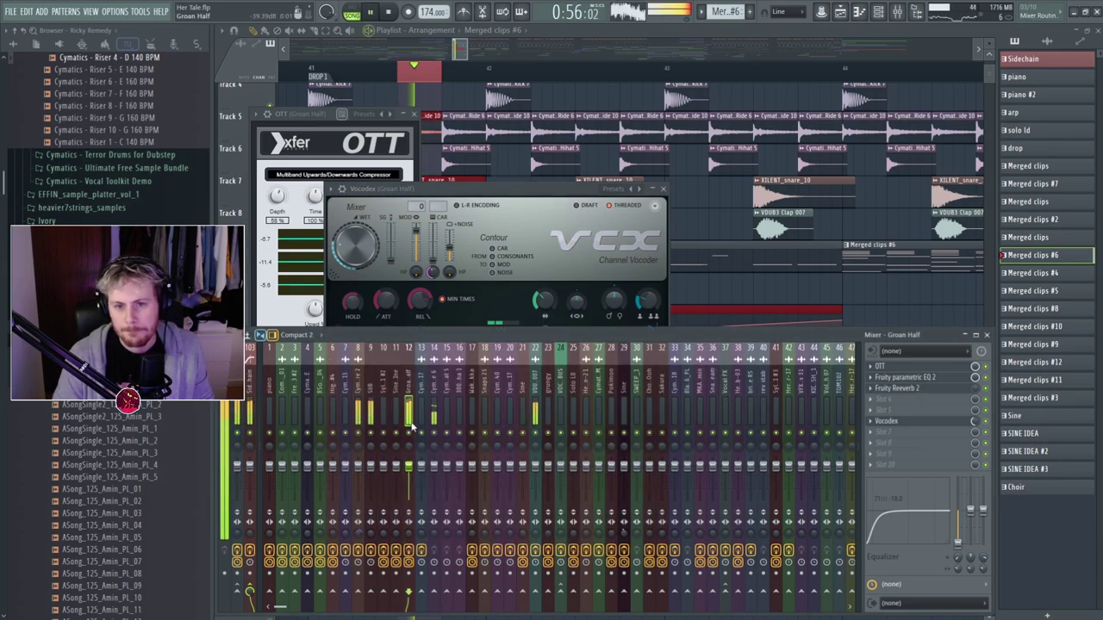
pyautogui.click(723, 257)
pyautogui.press('space')
# Inspect Fruity Reeverb 2 on the Groan Half mixer track while playing the looped beat.
pyautogui.scroll(-2, 720, 227)
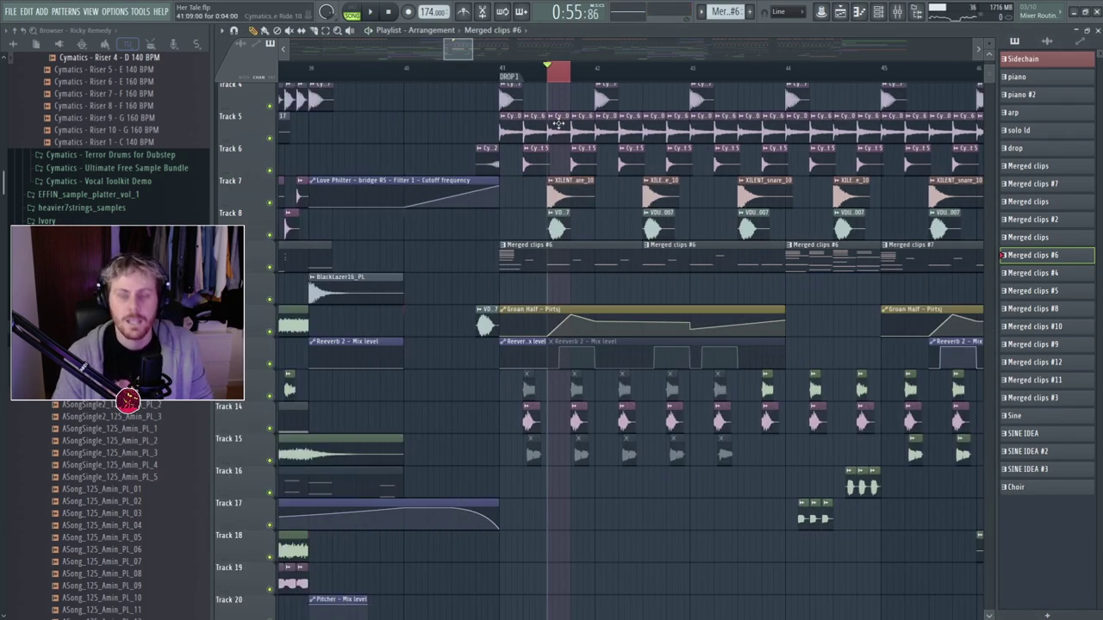
pyautogui.press('F9')
pyautogui.click(938, 389)
pyautogui.press('space')
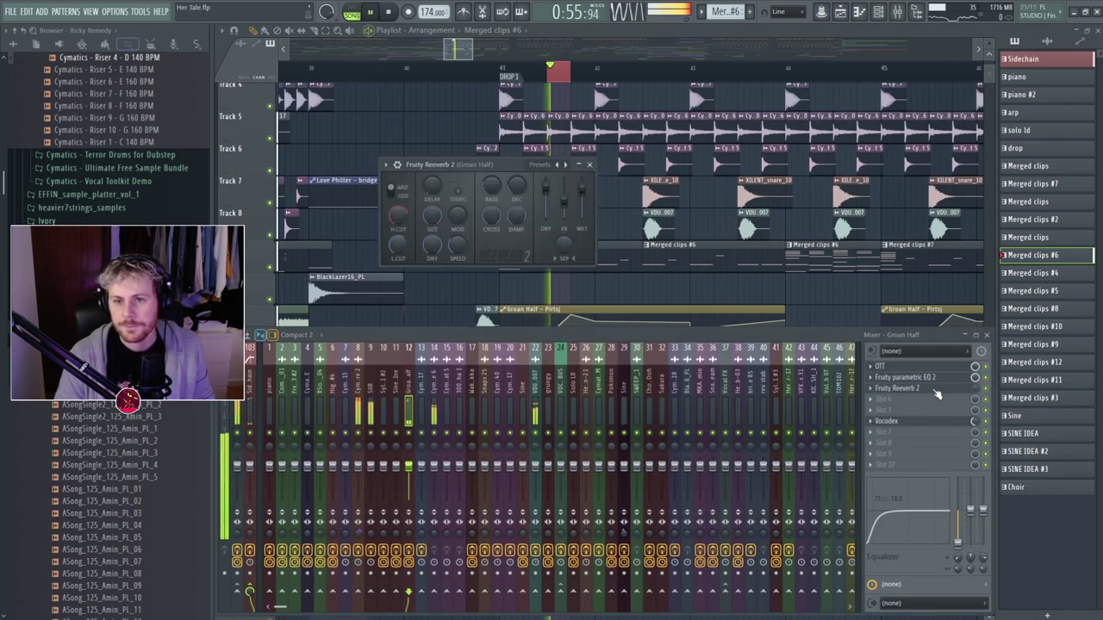
pyautogui.press('space')
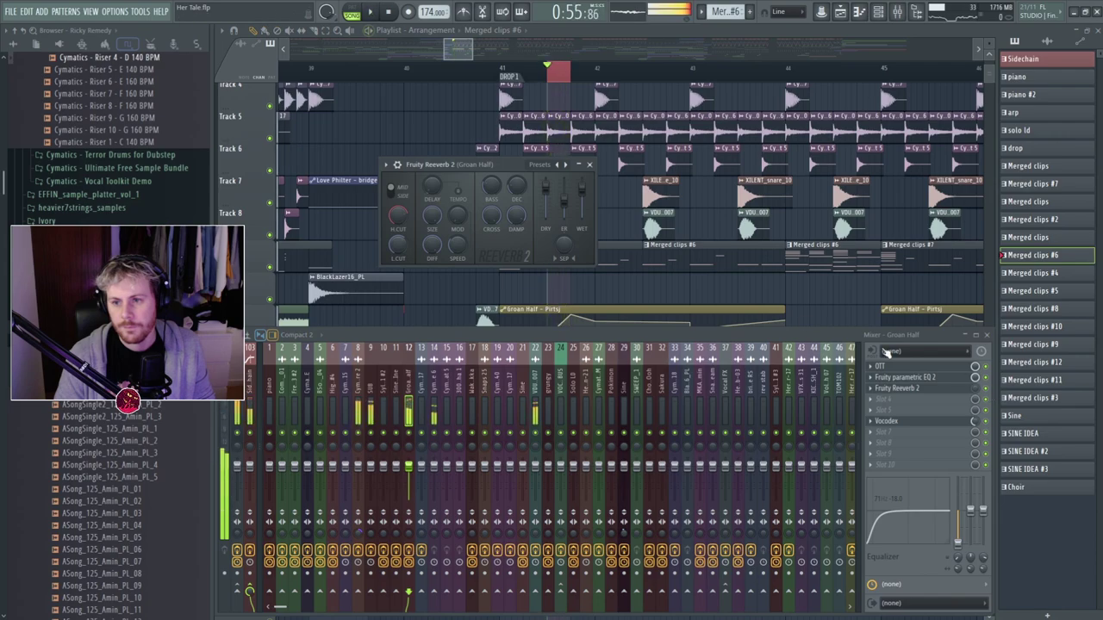
# Close the open windows and play the arrangement from the DROP1 marker.
pyautogui.press('F12')
pyautogui.scroll(-3, 733, 270)
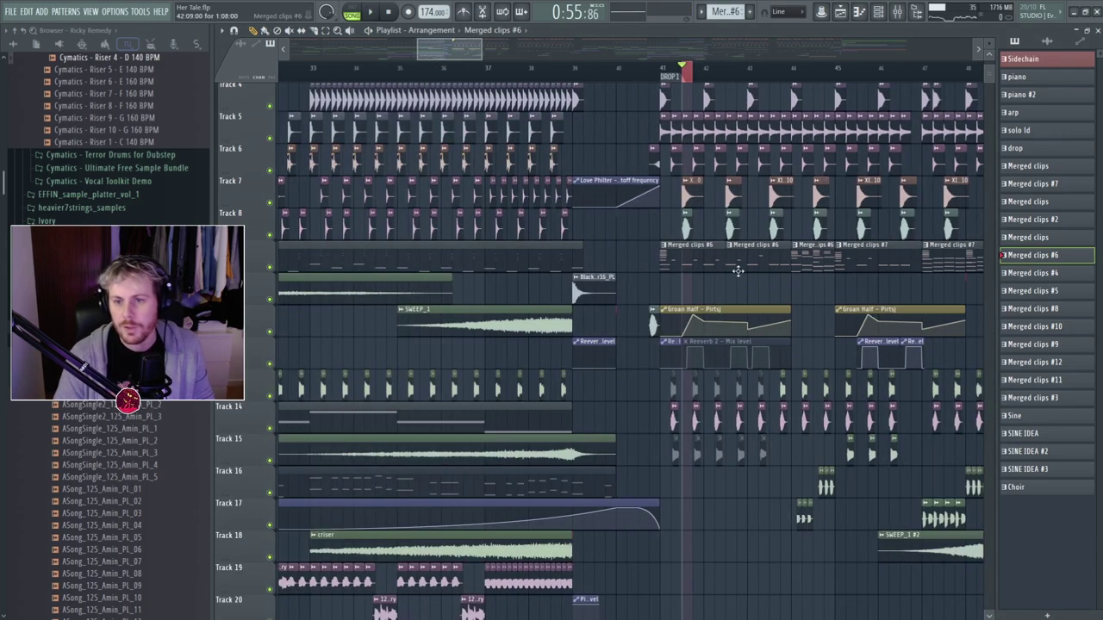
pyautogui.moveTo(455, 49); pyautogui.dragTo(481, 49)
pyautogui.doubleClick(401, 77)
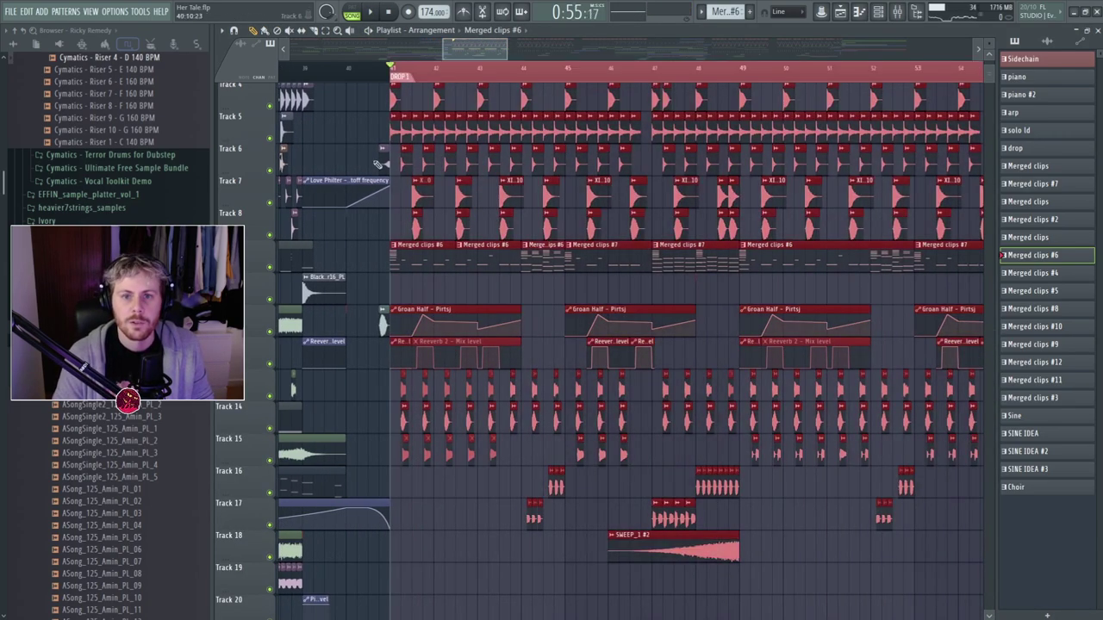
pyautogui.press('space')
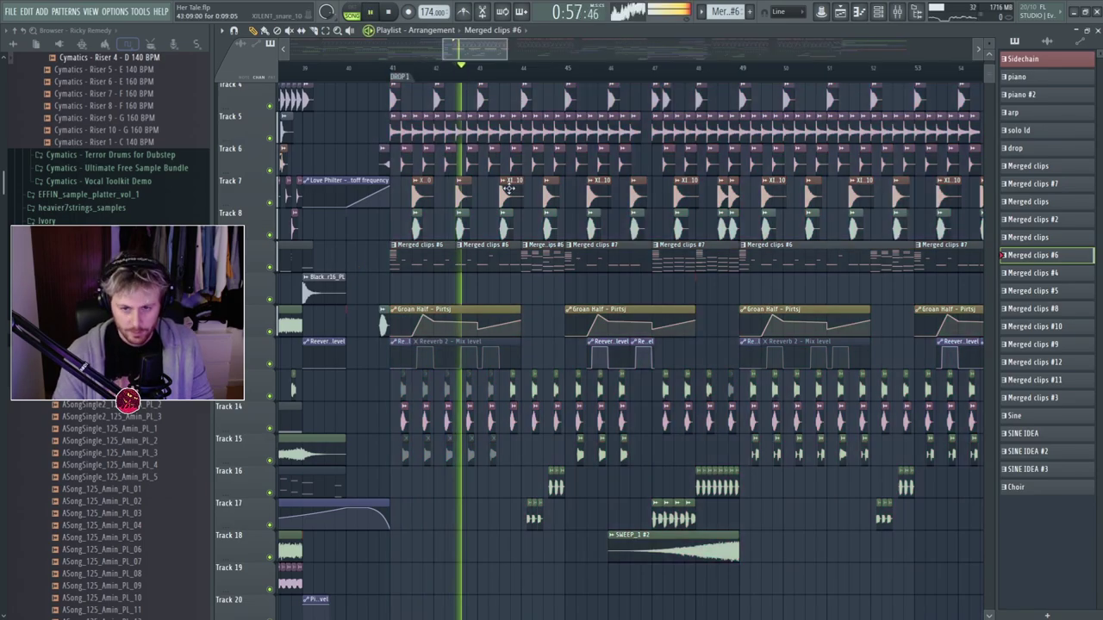
pyautogui.scroll(3, 541, 305)
pyautogui.press('space')
# Unmute the first five drop clips on Tracks 13 and 15.
pyautogui.scroll(-3, 452, 371)
pyautogui.moveTo(360, 389); pyautogui.dragTo(489, 389)
pyautogui.moveTo(456, 457); pyautogui.dragTo(361, 454)
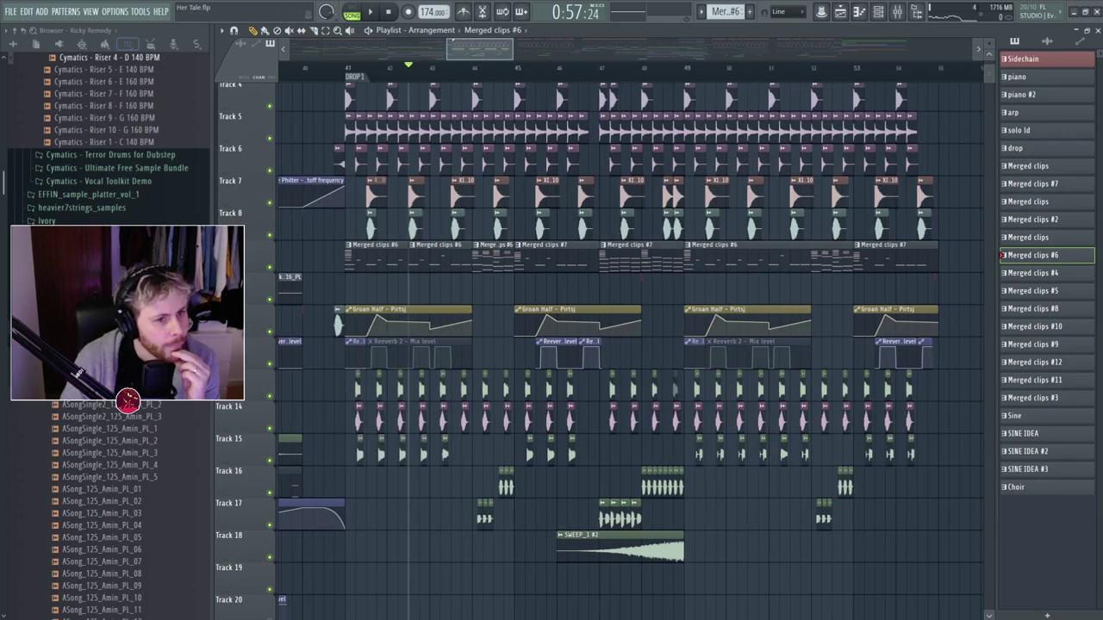
# Play the drop from bar 41 and add Cymatics - Grime Kick 7 on Track 4 at the third beat of bars 41 and 42.
pyautogui.scroll(3, 387, 198)
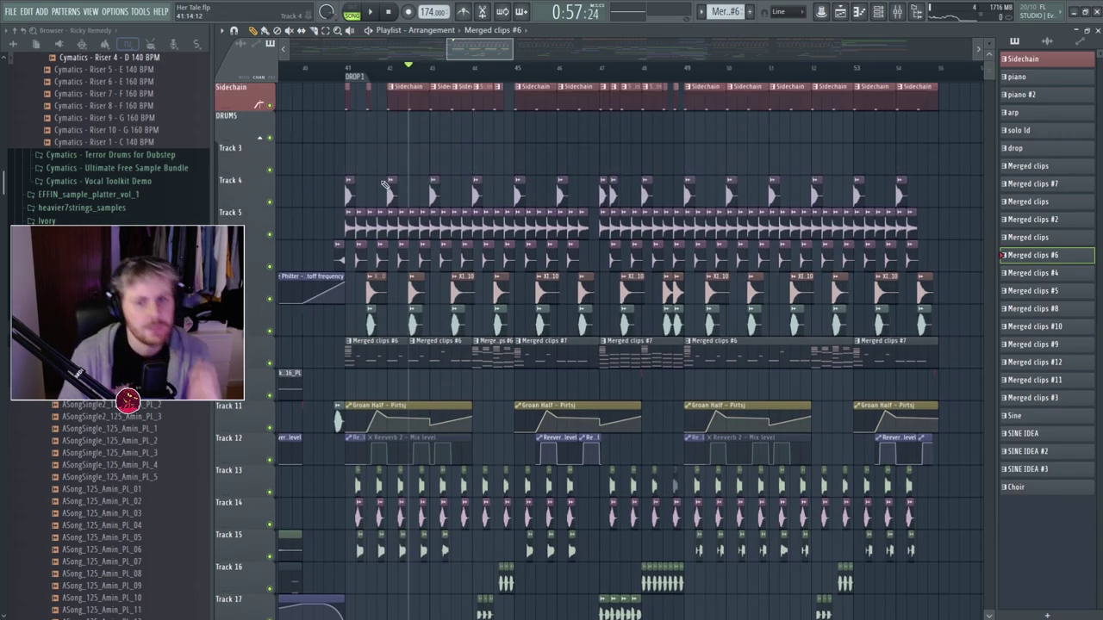
pyautogui.click(345, 69)
pyautogui.press('space')
pyautogui.scroll(3, 351, 188)
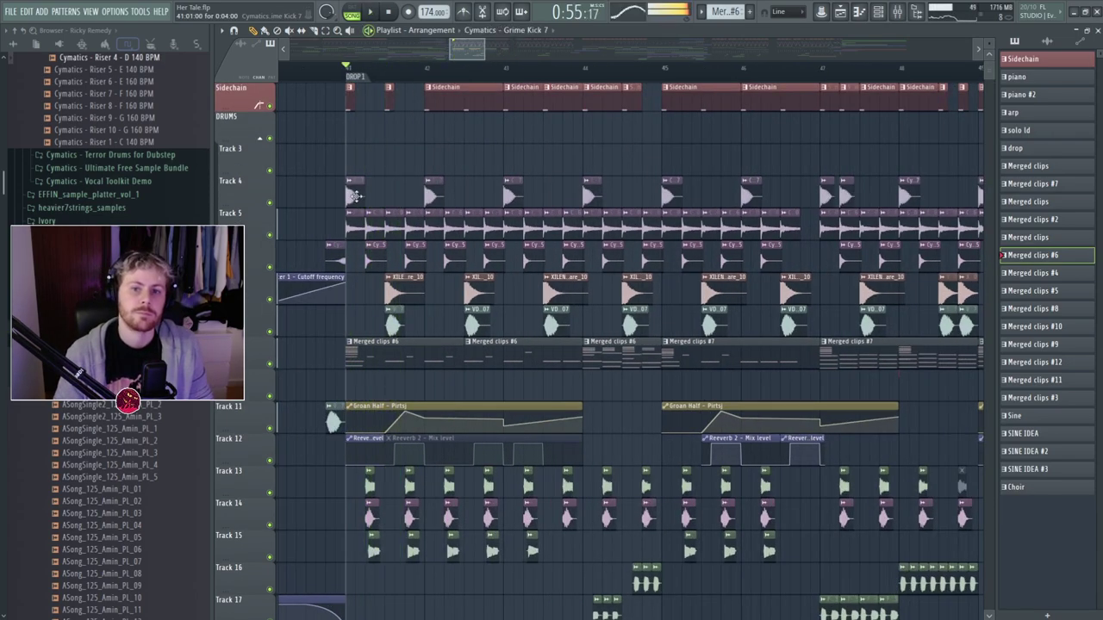
pyautogui.click(352, 186)
pyautogui.click(389, 194)
pyautogui.click(468, 195)
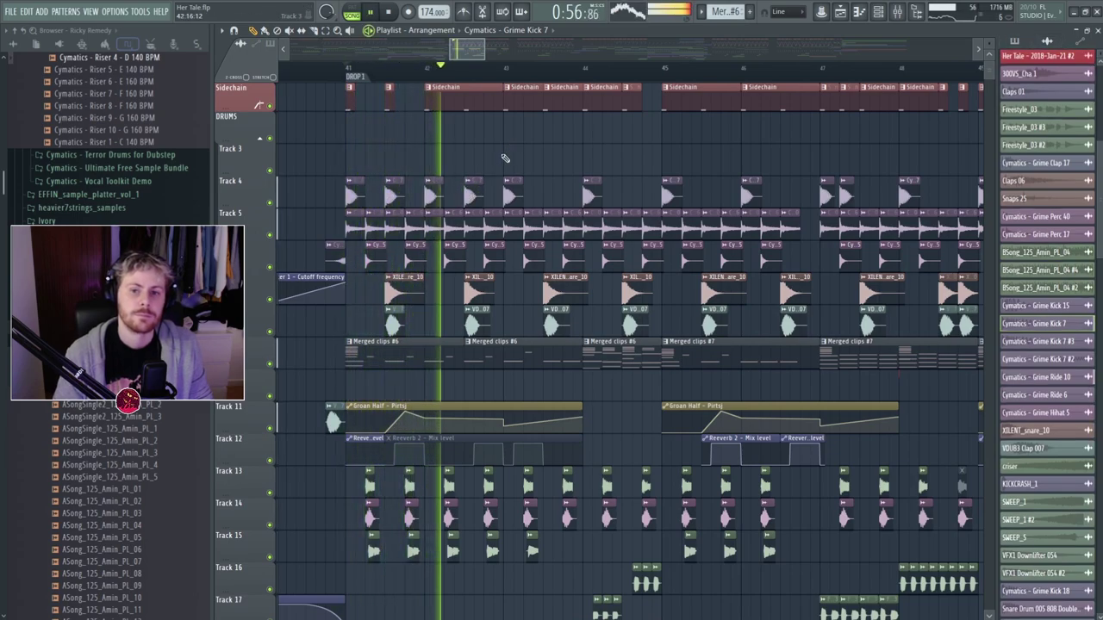
# Add Cymatics - Grime Kick 7 on Track 4 at the third beat of bars 43 and 44, and play the drop.
pyautogui.press('space')
pyautogui.press('space')
pyautogui.click(556, 201)
pyautogui.click(632, 196)
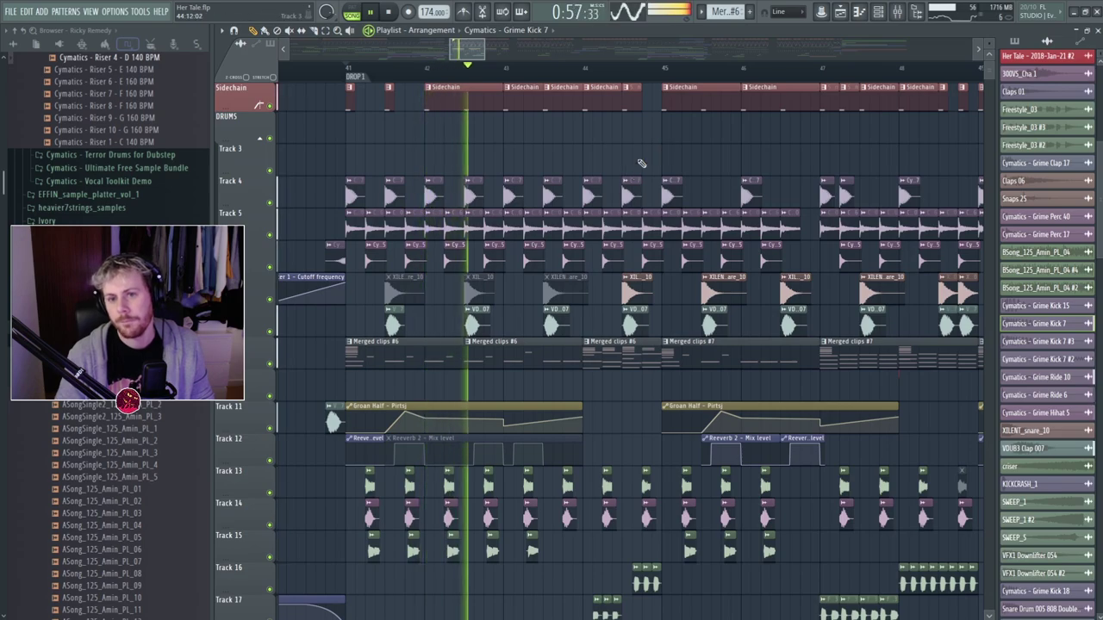
pyautogui.press('space')
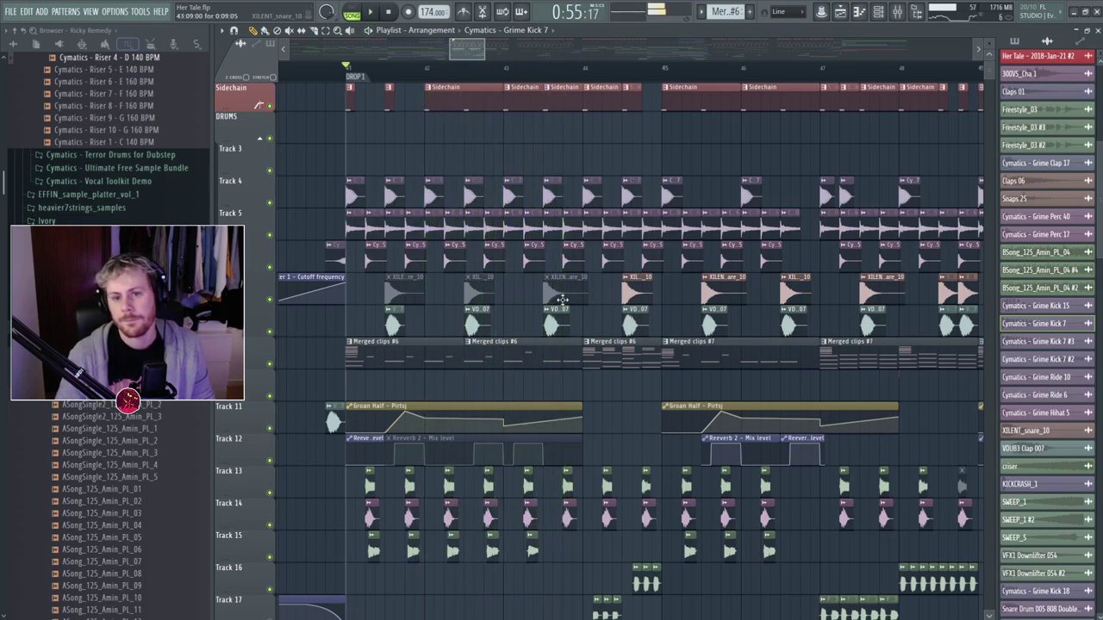
# Set the VDUB3 Clap 007 channel volume to 89% during playback, and unmute the first three XILENT_snare_10 clips on Track 7.
pyautogui.doubleClick(395, 325)
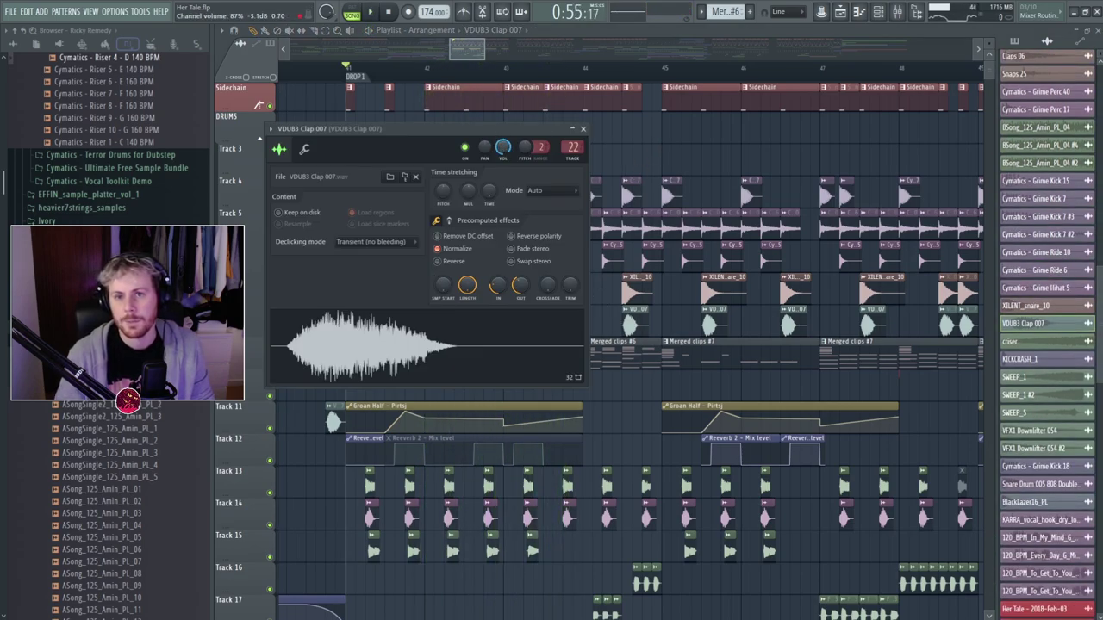
pyautogui.press('space')
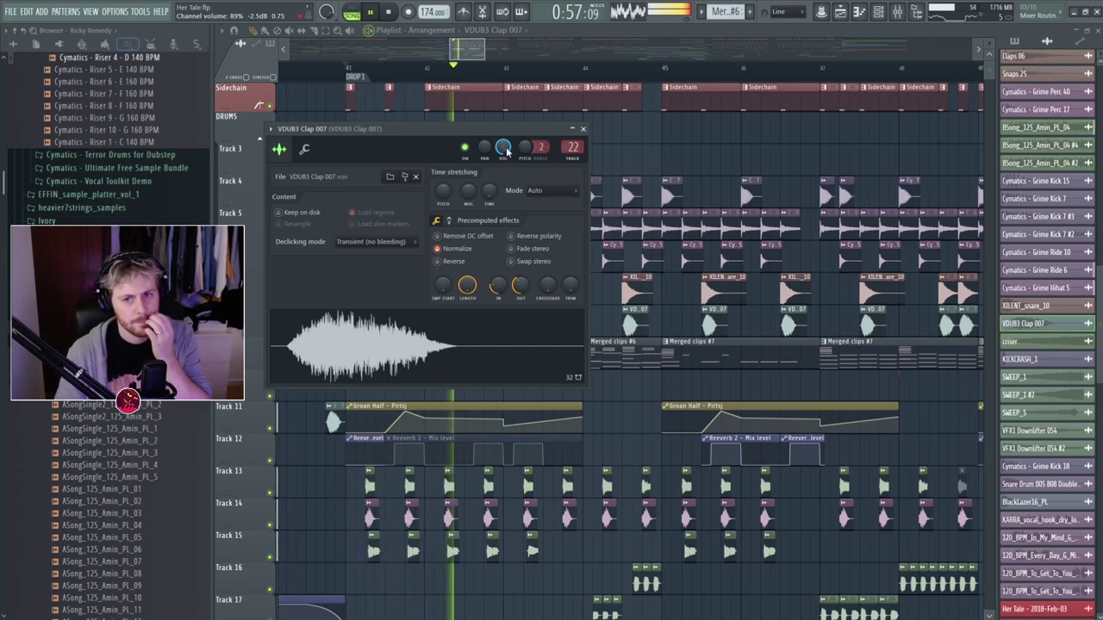
pyautogui.press('Escape')
pyautogui.press('space')
pyautogui.moveTo(390, 291); pyautogui.dragTo(580, 286)
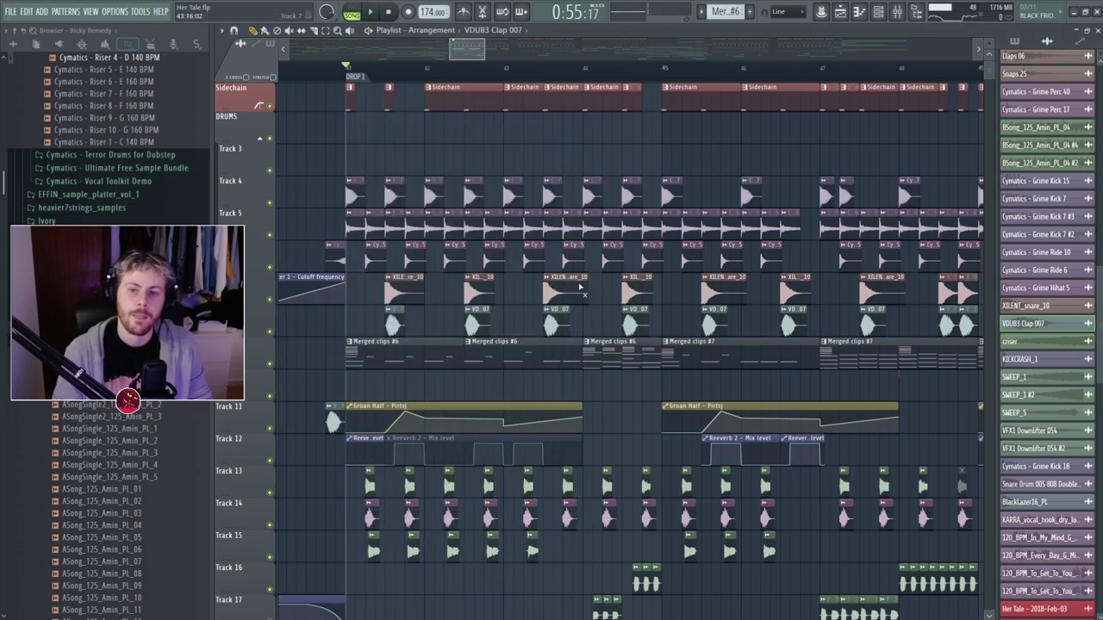
# Mute the third-beat kicks on Track 4 in bars 41 to 43 and delete the one in bar 44 while playing the drop.
pyautogui.keyDown('alt'); pyautogui.rightClick(473, 186); pyautogui.keyUp('alt')
pyautogui.press('space')
pyautogui.keyDown('alt'); pyautogui.rightClick(552, 185); pyautogui.keyUp('alt')
pyautogui.rightClick(632, 191)
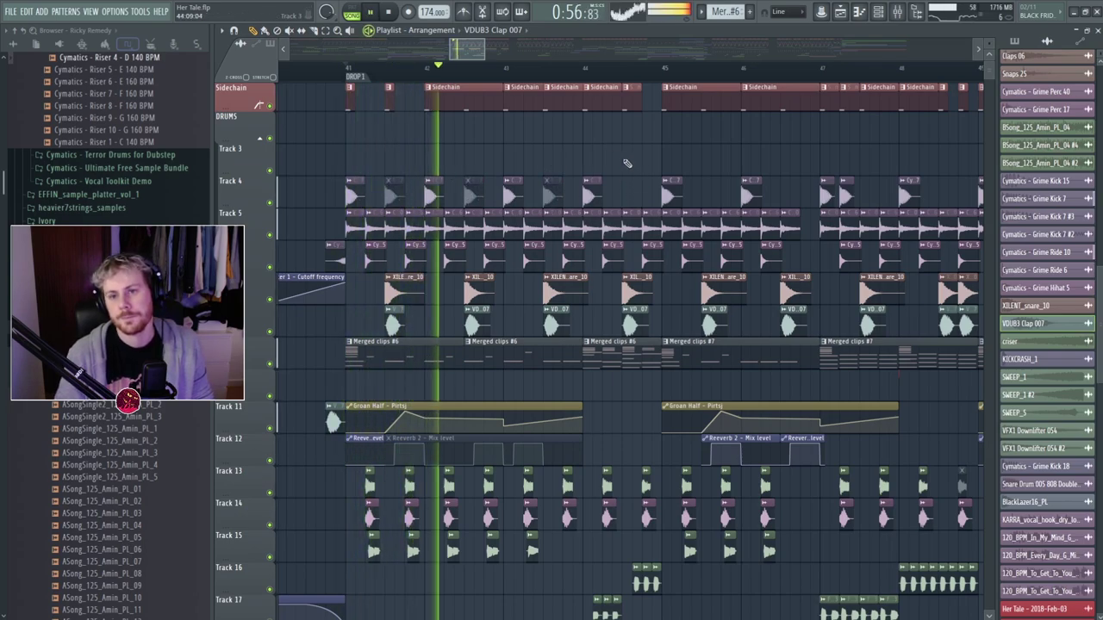
# Mark bar 44 as the loop range, solo Track 9 and play its Merged clips #6 section.
pyautogui.scroll(-2, 569, 80)
pyautogui.click(565, 71)
pyautogui.hscroll(2, 551, 327)
pyautogui.scroll(-4, 490, 207)
pyautogui.scroll(3, 489, 207)
pyautogui.press('space')
pyautogui.moveTo(508, 69); pyautogui.dragTo(605, 86)
pyautogui.scroll(2, 606, 288)
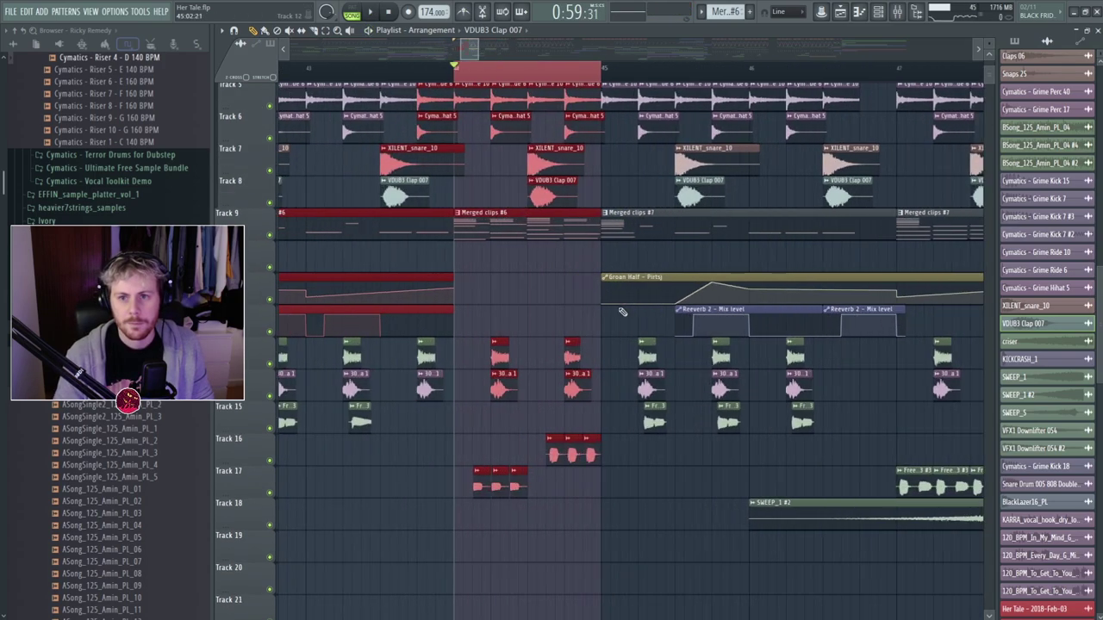
pyautogui.keyDown('ctrl'); pyautogui.click(620, 310); pyautogui.keyUp('ctrl')
pyautogui.rightClick(271, 236)
pyautogui.press('space')
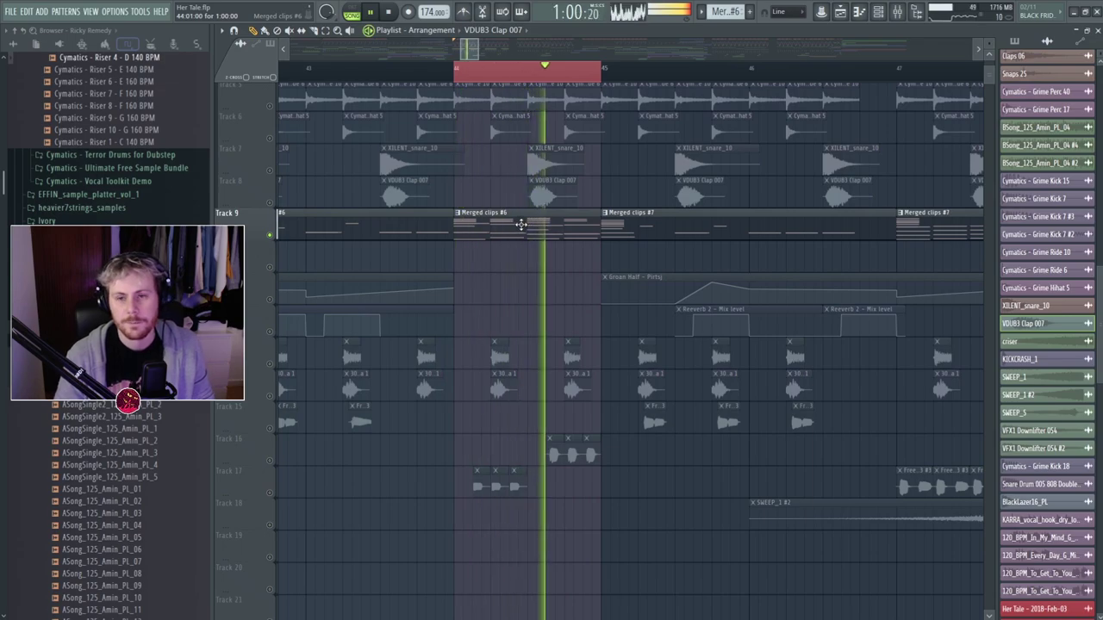
pyautogui.press('space')
# Open the Merged clips #6 pattern, play it in pattern mode and examine the reFX Nexus chord notes in the piano roll.
pyautogui.doubleClick(513, 227)
pyautogui.scroll(1, 587, 189)
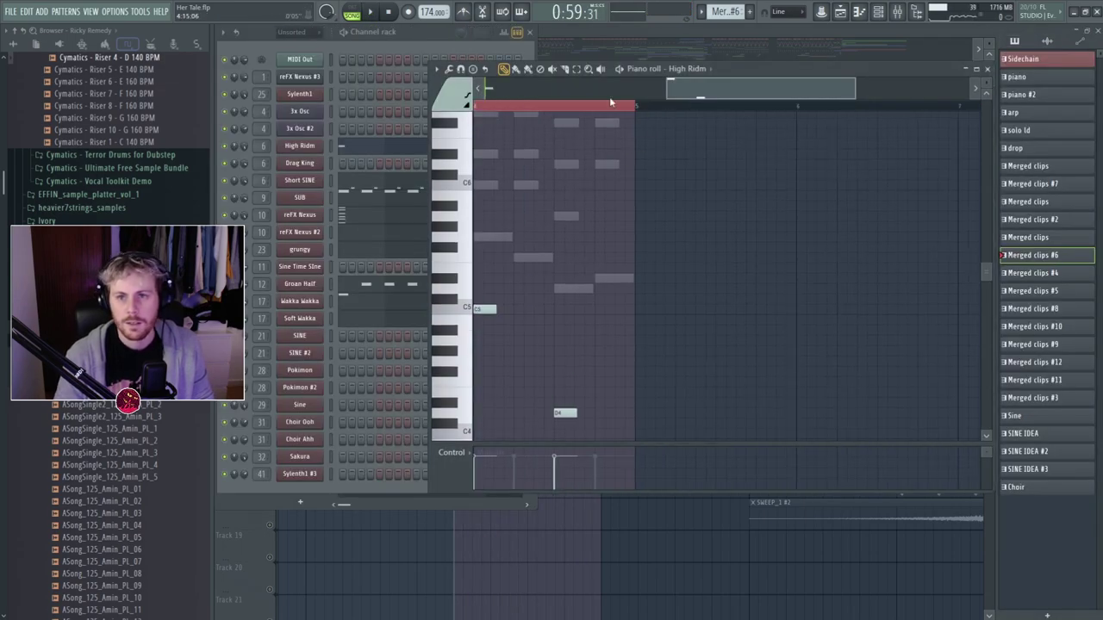
pyautogui.click(351, 12)
pyautogui.press('space')
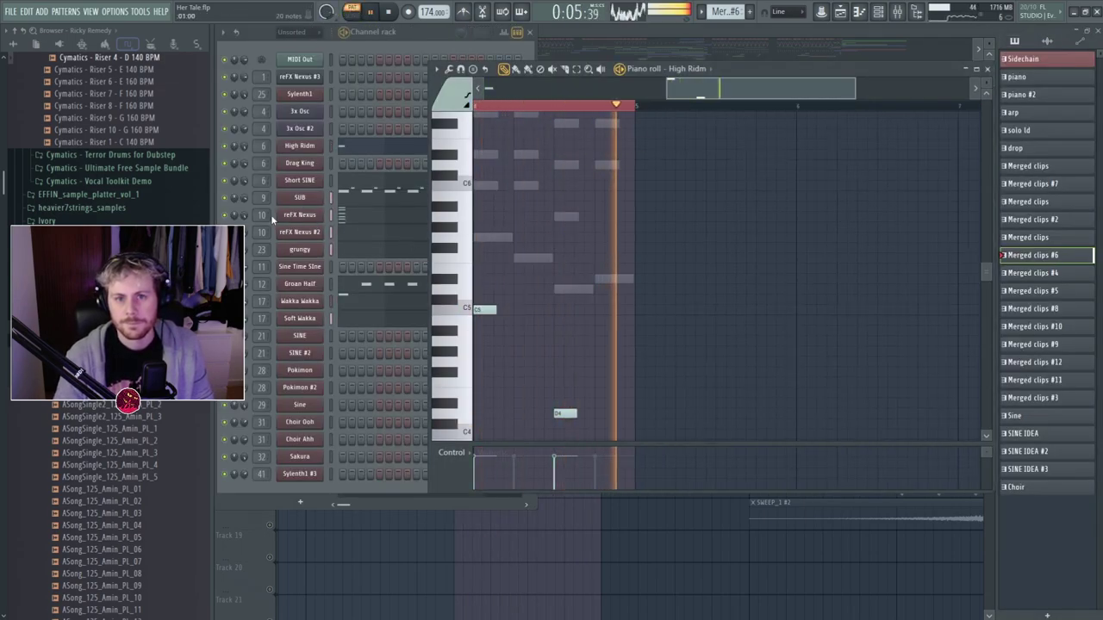
pyautogui.click(404, 226)
pyautogui.click(508, 220)
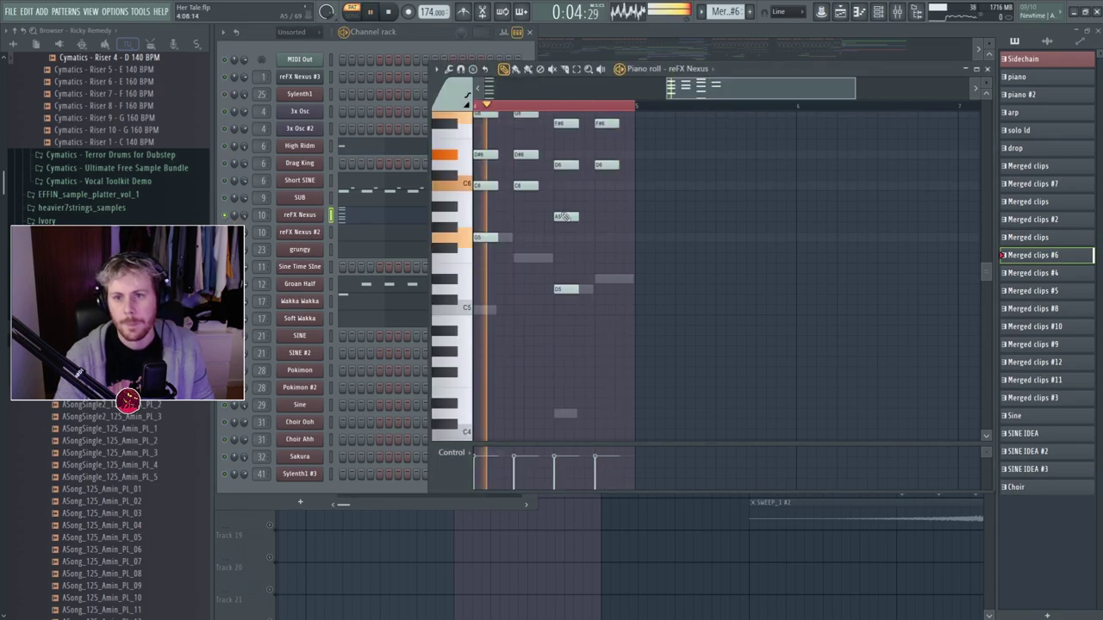
pyautogui.scroll(2, 590, 247)
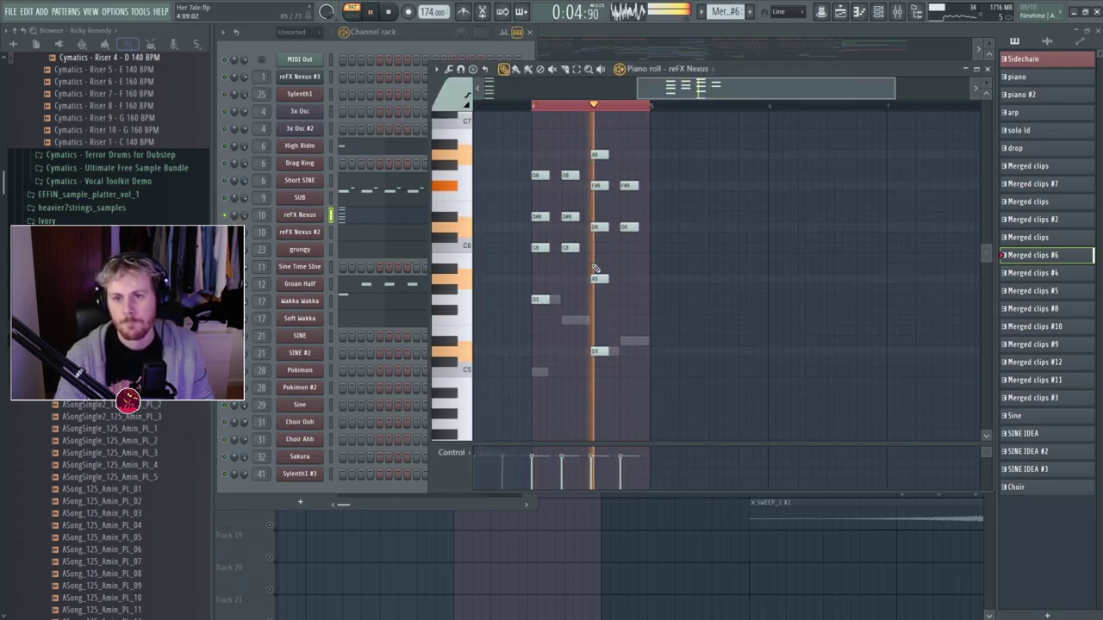
pyautogui.press('space')
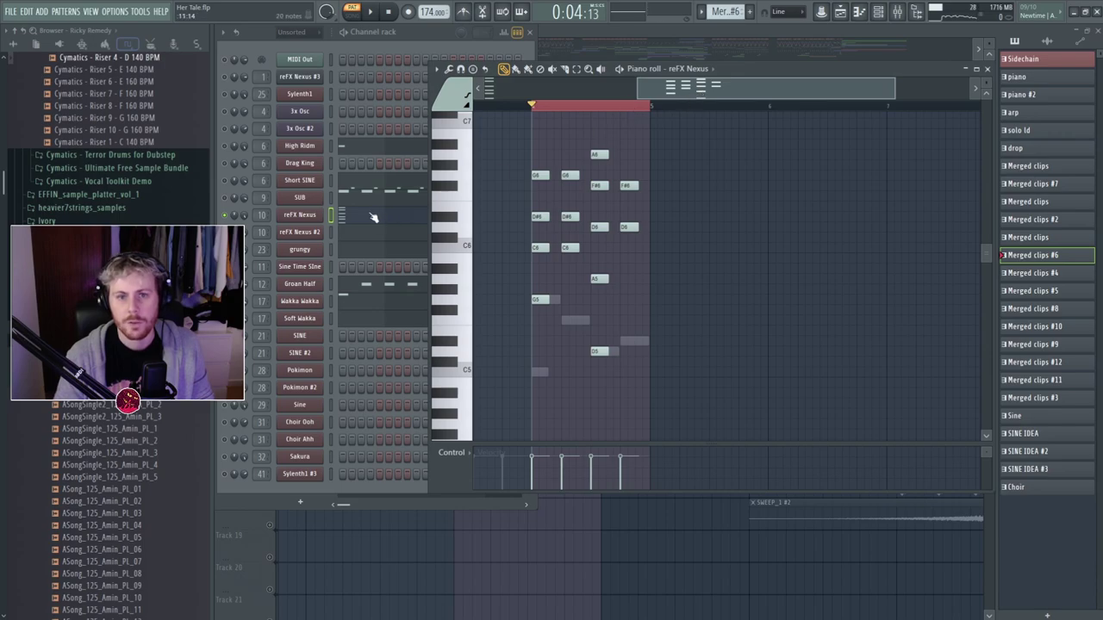
# Examine the preset loaded in reFX Nexus #2, and enable the SUB channel alongside reFX Nexus for playback.
pyautogui.click(989, 69)
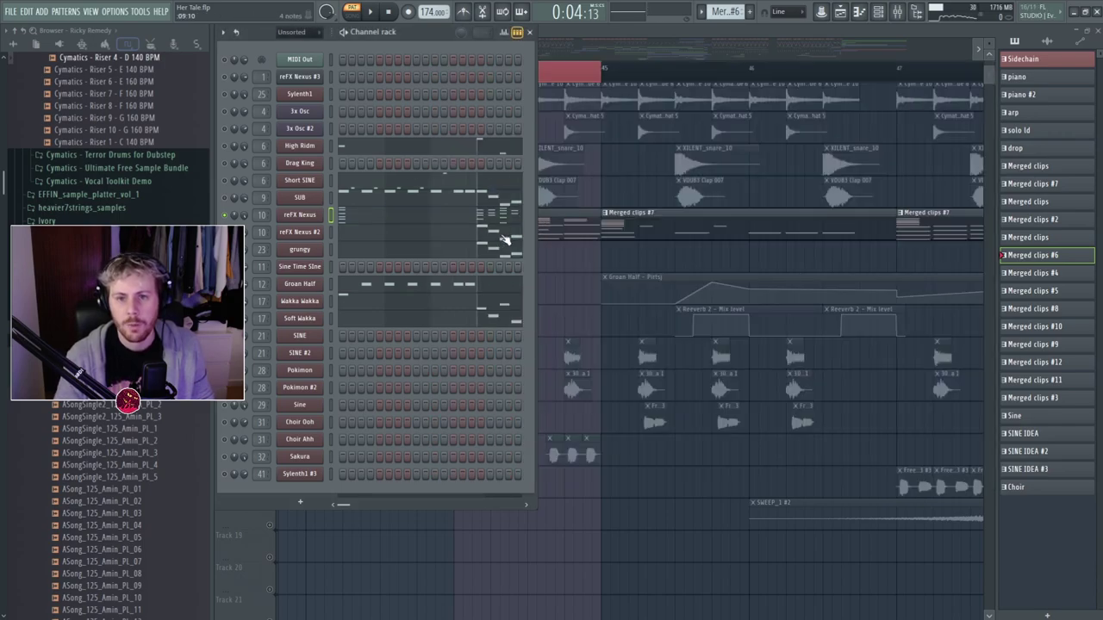
pyautogui.press('space')
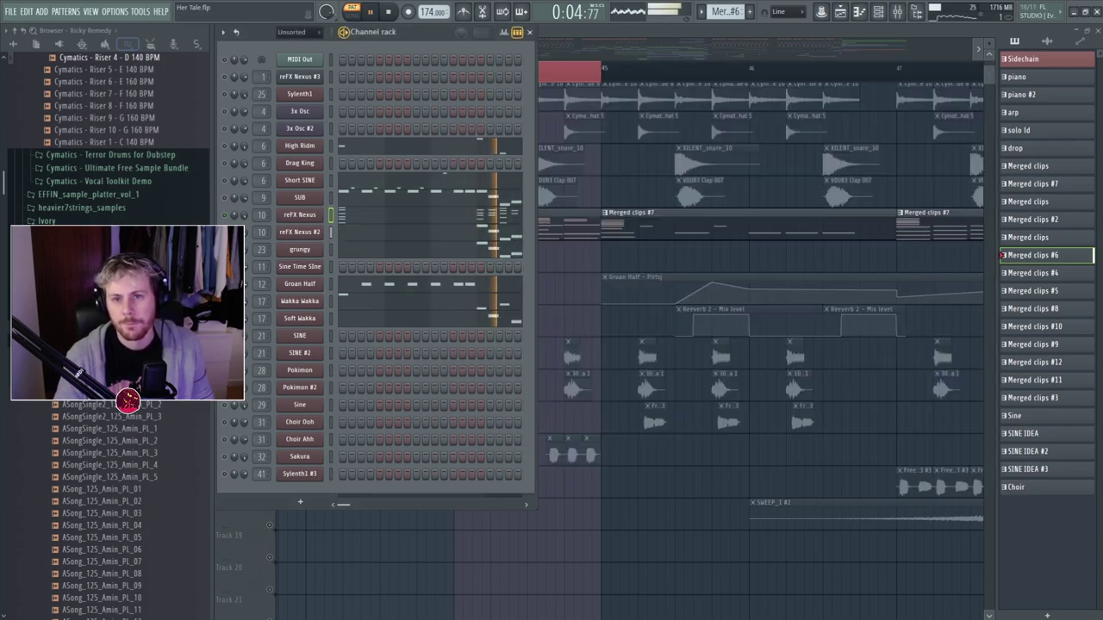
pyautogui.click(315, 234)
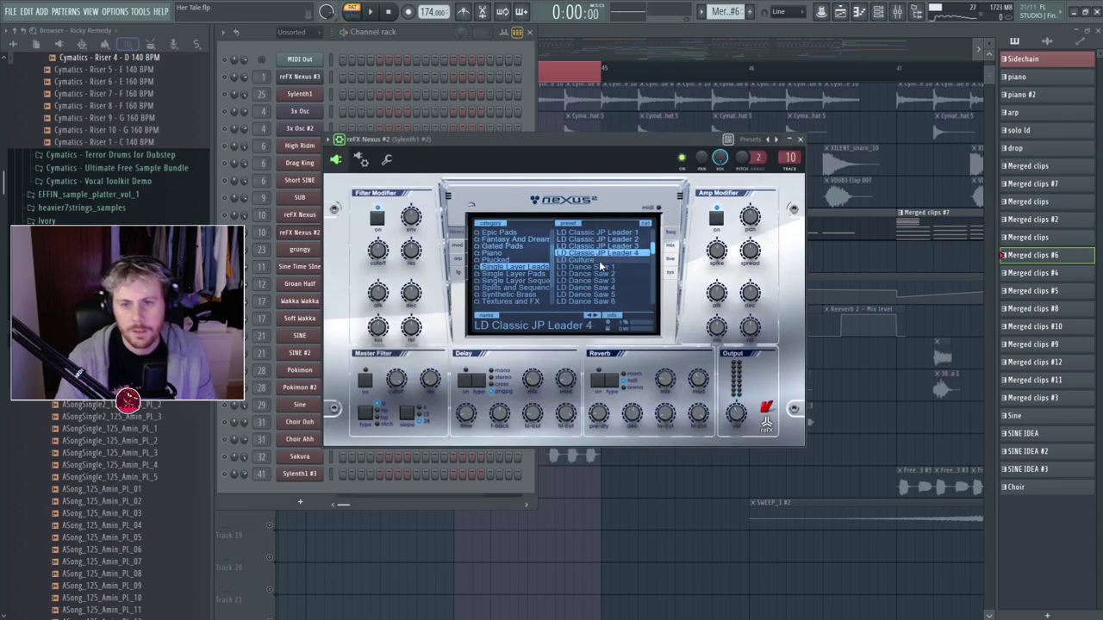
pyautogui.click(799, 140)
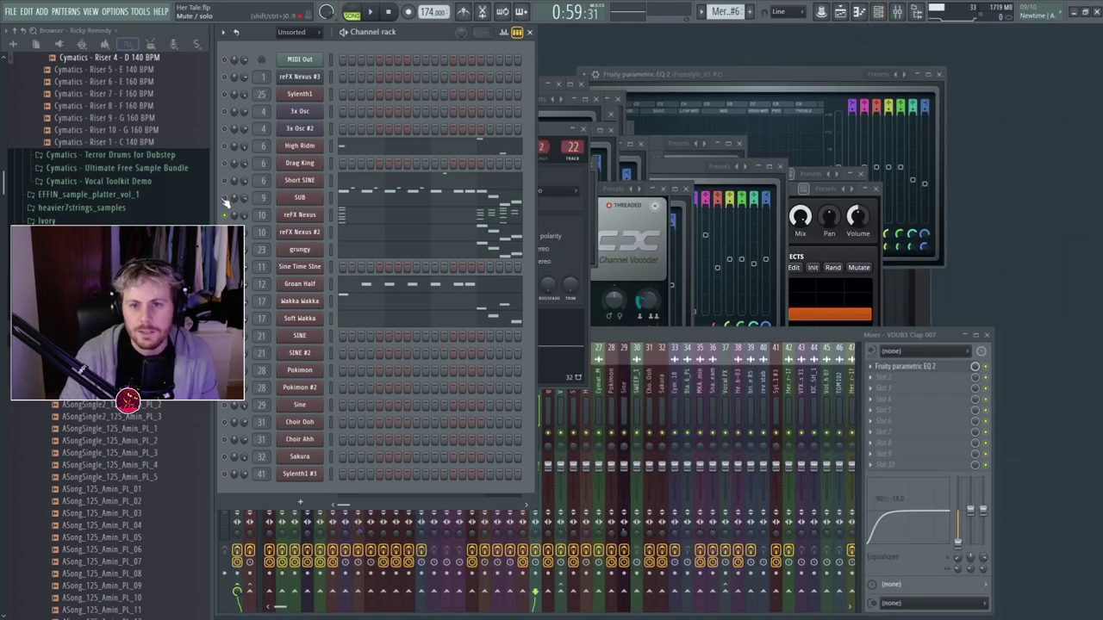
pyautogui.click(225, 197)
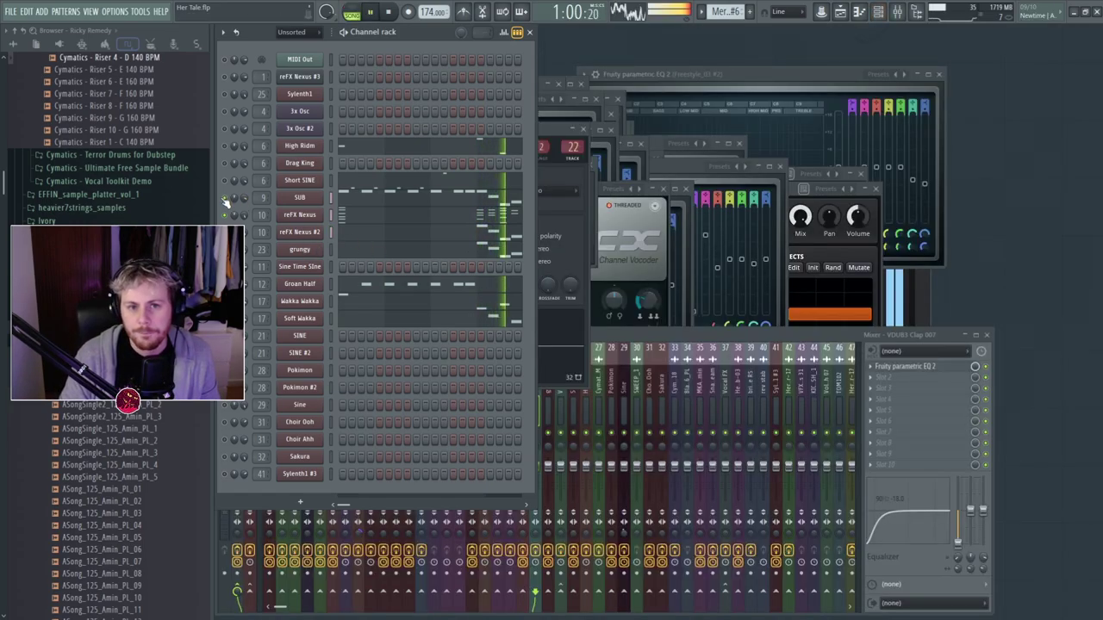
# Open the grungy channel's Sylenth1 instrument, hide its wrapper settings and play the loop with it.
pyautogui.click(298, 249)
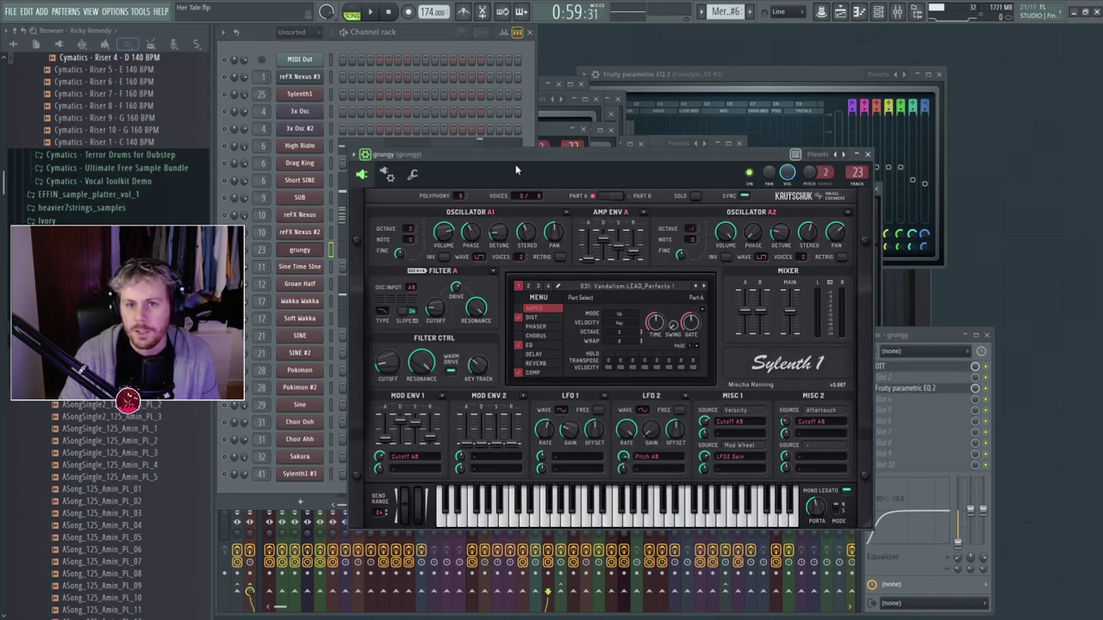
pyautogui.moveTo(516, 169); pyautogui.dragTo(512, 153)
pyautogui.click(363, 138)
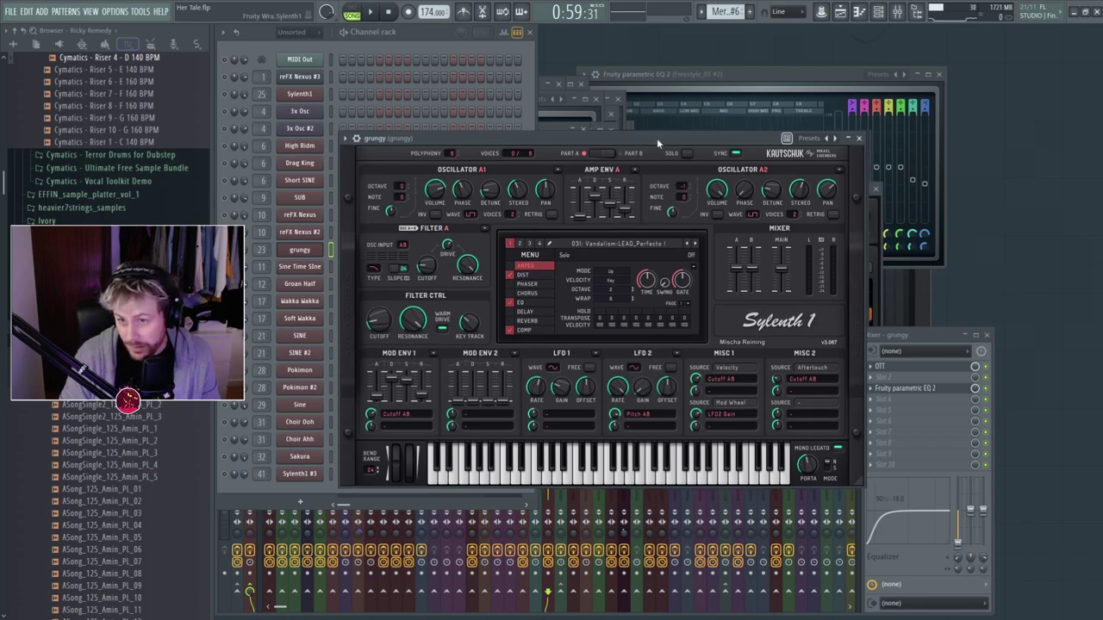
pyautogui.moveTo(660, 137); pyautogui.dragTo(617, 190)
pyautogui.press('space')
pyautogui.press('space')
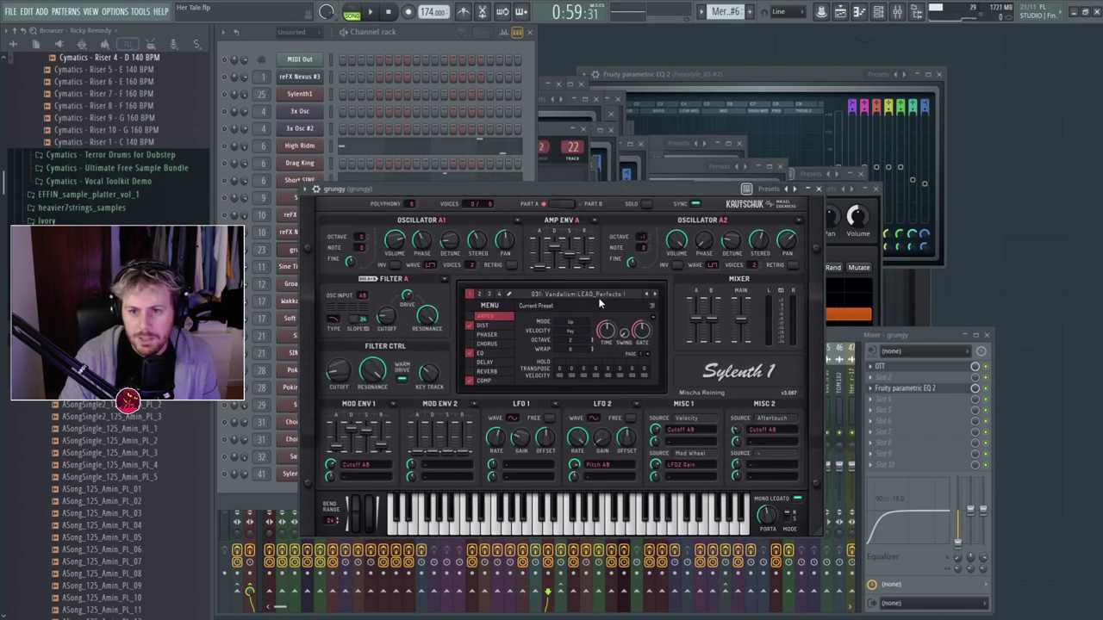
# Set the grungy Sylenth1's filter control cutoff to 1.434 during playback, view its distortion settings and close the instrument.
pyautogui.press('space')
pyautogui.moveTo(338, 374)
pyautogui.mouseDown()
pyautogui.moveTo(342, 360)
pyautogui.moveTo(342, 380)
pyautogui.mouseUp()
pyautogui.press('space')
pyautogui.press('space')
pyautogui.press('space')
pyautogui.press('space')
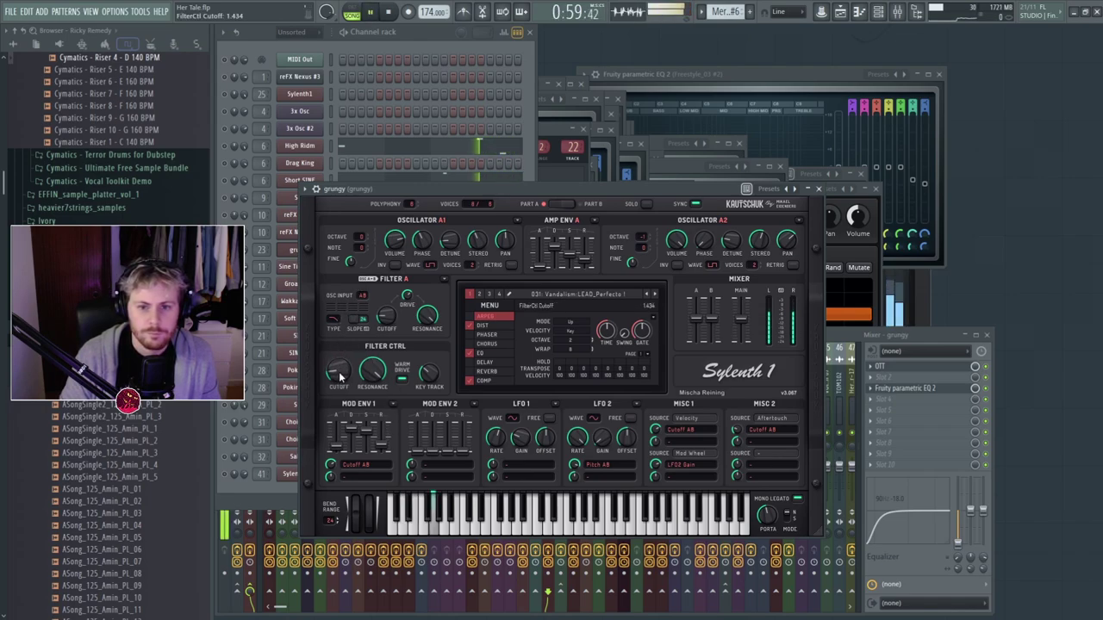
pyautogui.press('space')
pyautogui.click(486, 326)
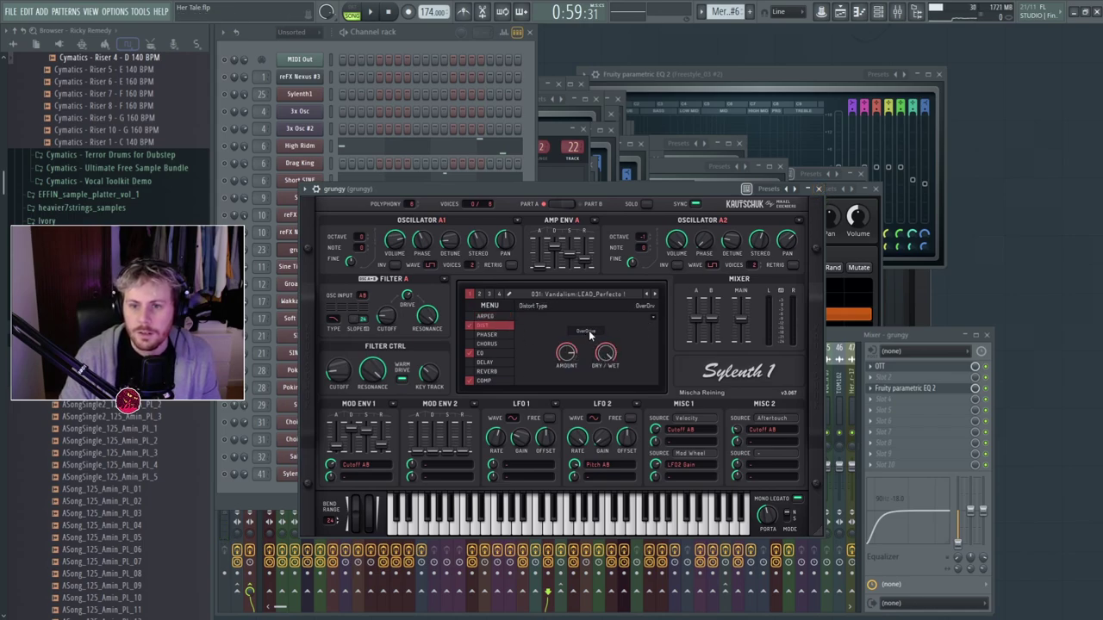
pyautogui.click(820, 190)
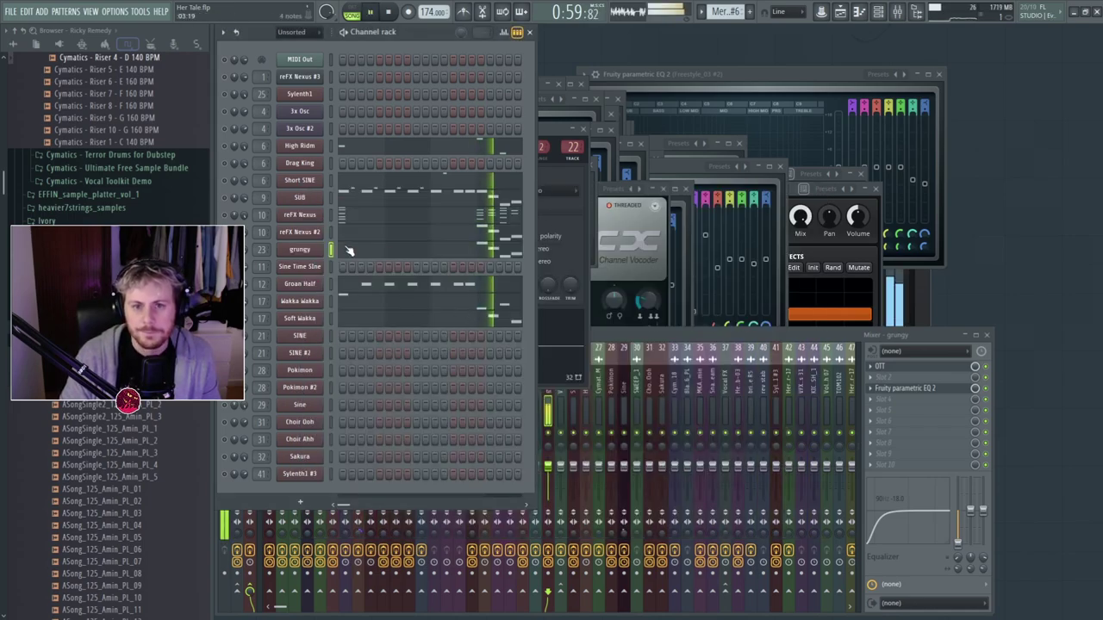
# Audition the layers of bar 44 with different channels enabled, ending with all channels switched back on.
pyautogui.press('space')
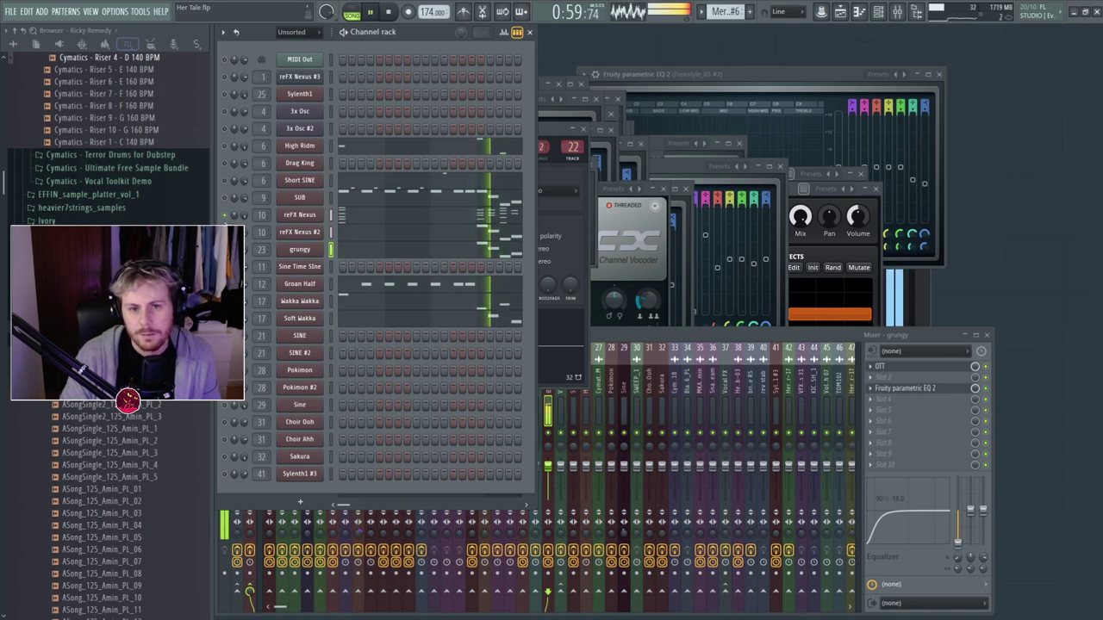
pyautogui.press('space')
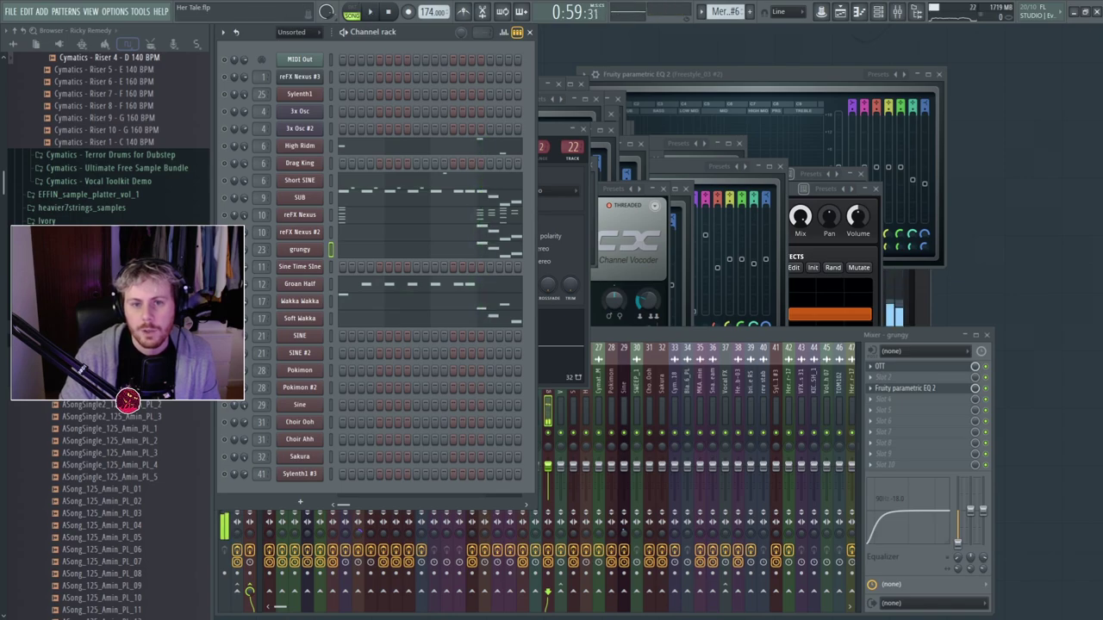
pyautogui.press('space')
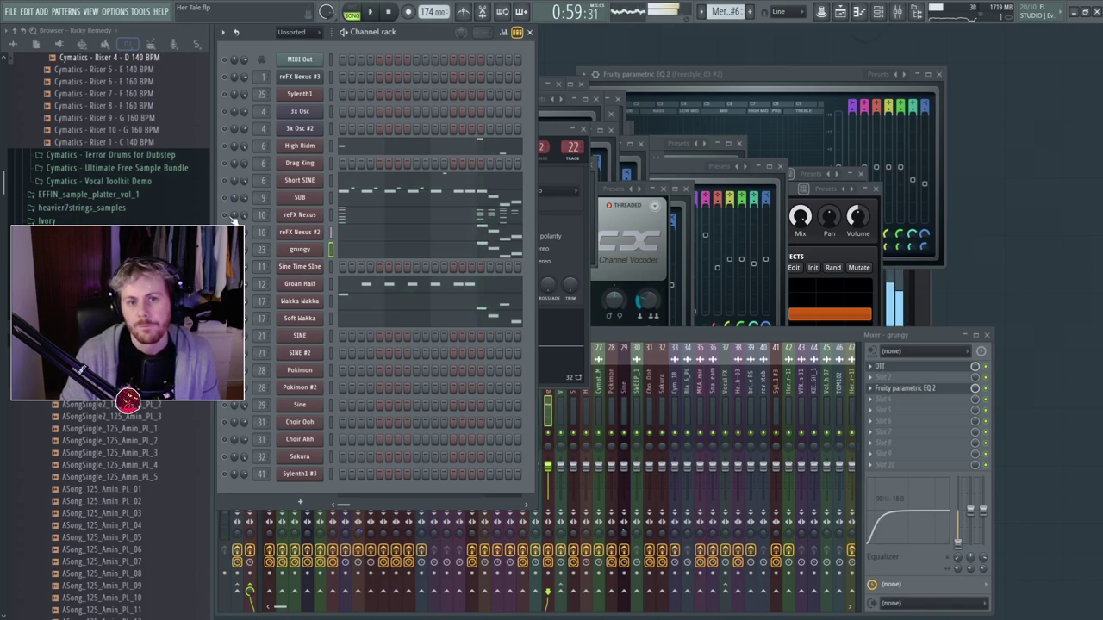
pyautogui.press('space')
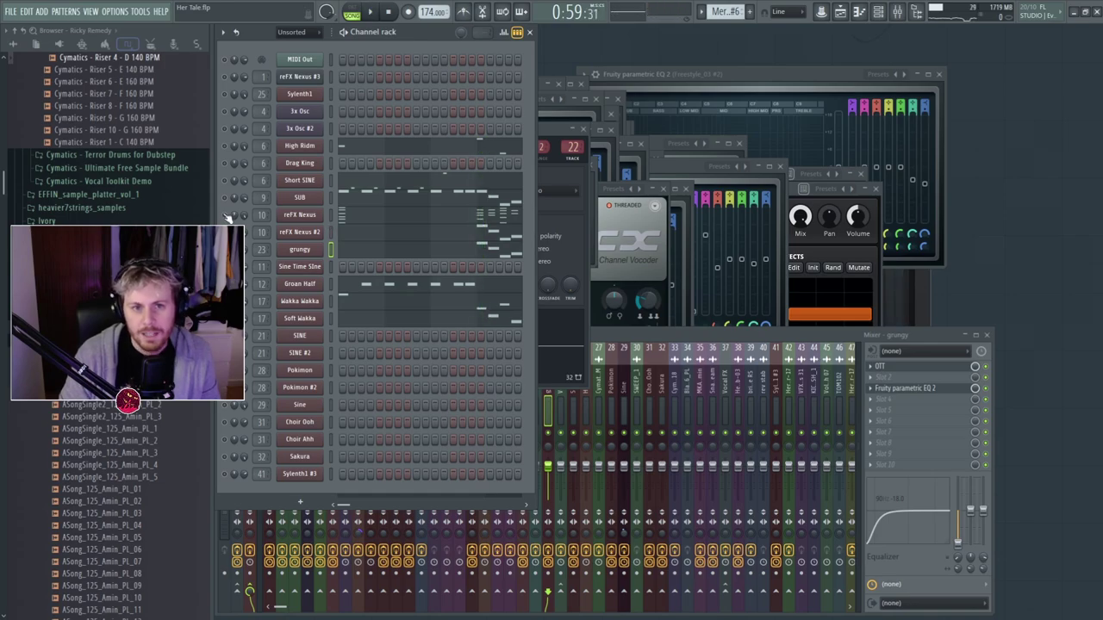
pyautogui.press('space')
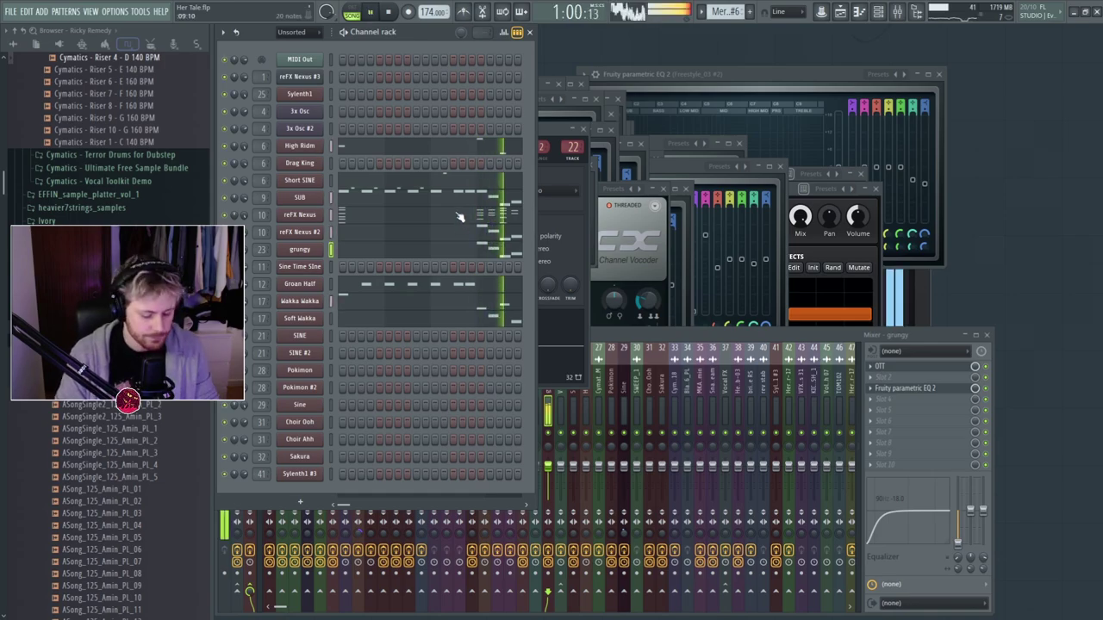
# Return to the playlist, unsolo Track 9 and clear the loop range on bar 44.
pyautogui.press('F5')
pyautogui.rightClick(270, 235)
pyautogui.scroll(-3, 553, 300)
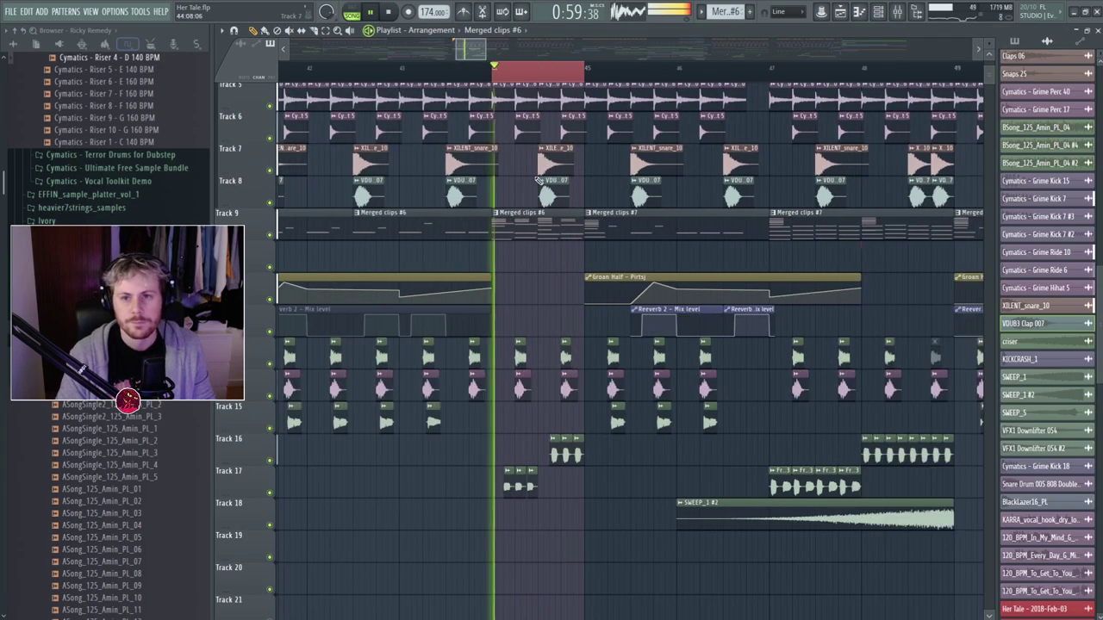
pyautogui.moveTo(484, 53); pyautogui.dragTo(496, 55)
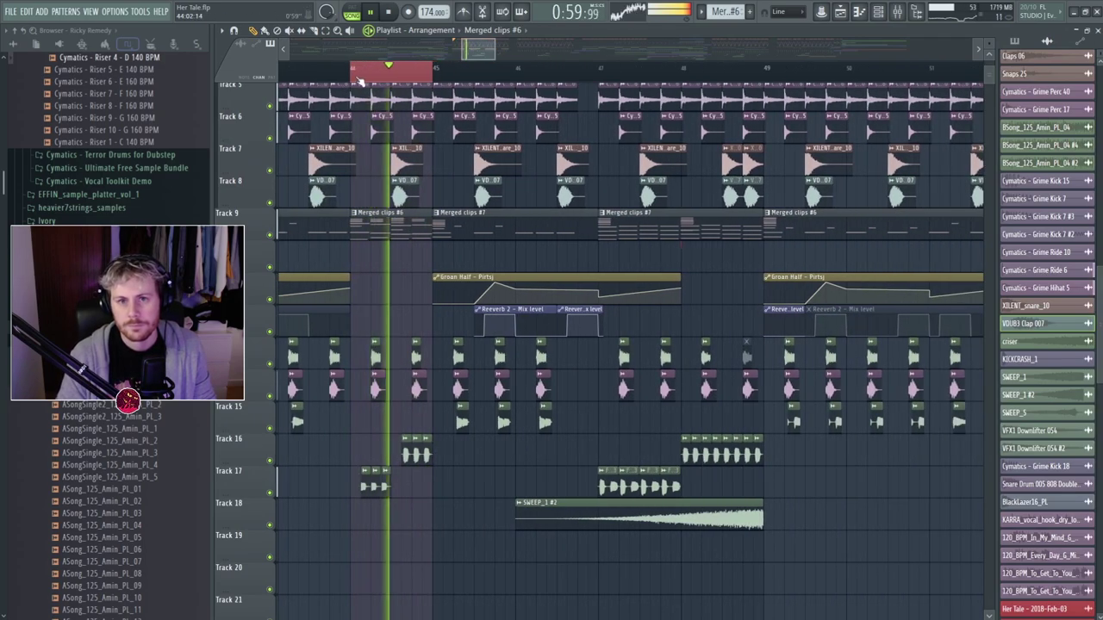
pyautogui.rightClick(354, 79)
# Solo Tracks 17 and 16 to listen to their clips in bar 44, and unsolo them.
pyautogui.scroll(-3, 297, 362)
pyautogui.scroll(3, 282, 399)
pyautogui.rightClick(270, 397)
pyautogui.moveTo(270, 368); pyautogui.dragTo(271, 367)
pyautogui.click(269, 363)
pyautogui.press('space')
pyautogui.press('space')
pyautogui.rightClick(271, 364)
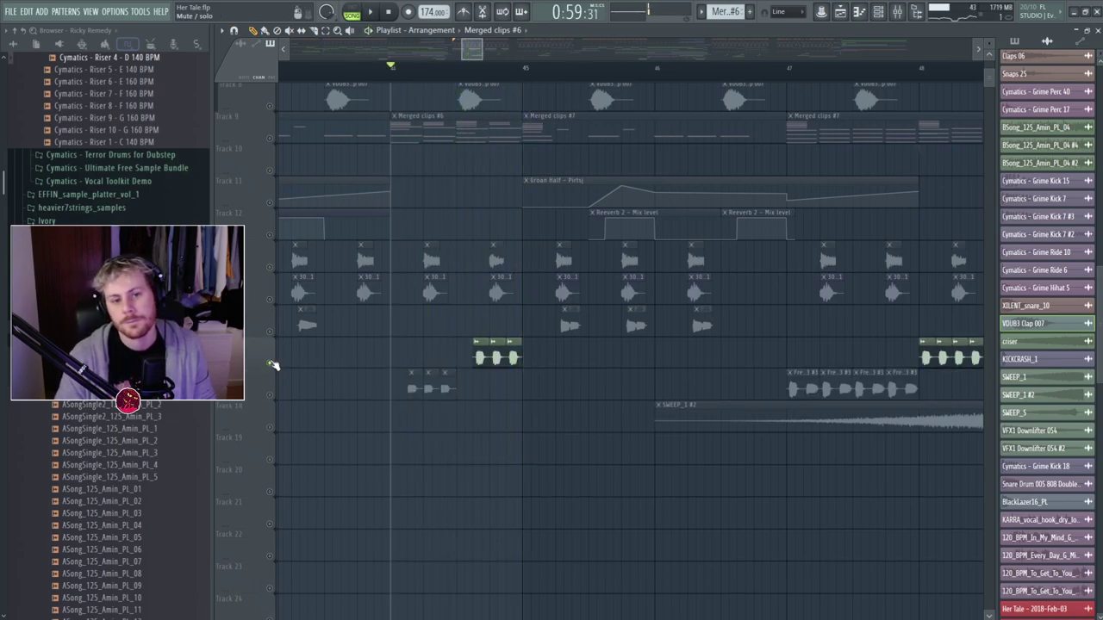
pyautogui.rightClick(270, 364)
# Play the drop from just before bar 45 and look over the tracks up to bar 47.
pyautogui.click(516, 78)
pyautogui.press('space')
pyautogui.hscroll(3, 504, 129)
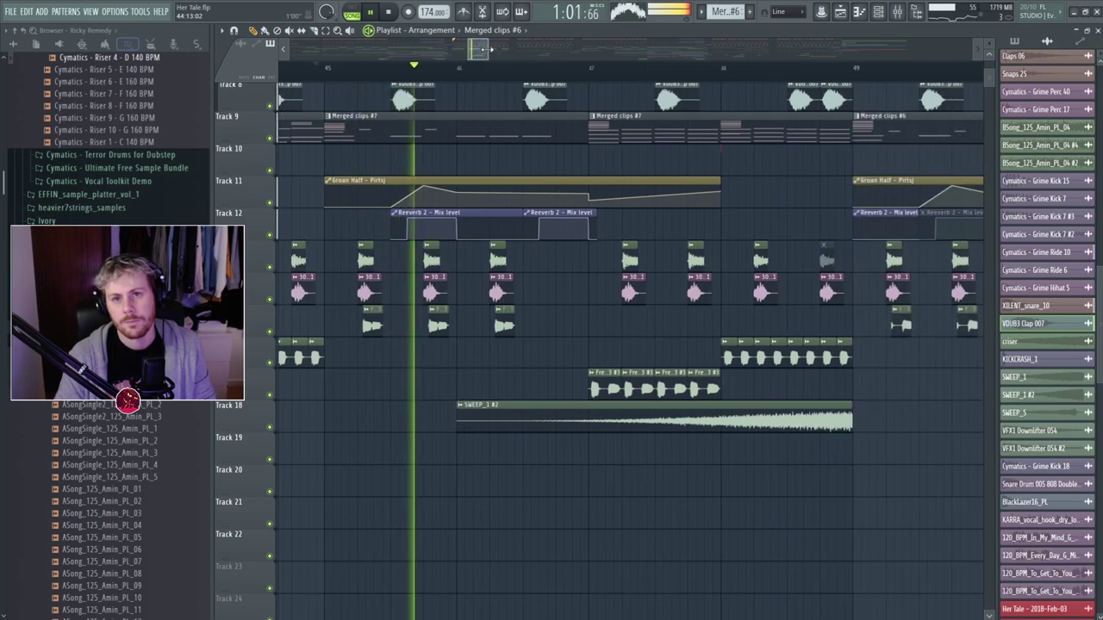
pyautogui.scroll(-6, 452, 167)
pyautogui.scroll(5, 552, 191)
pyautogui.scroll(1, 567, 197)
pyautogui.scroll(-5, 503, 246)
pyautogui.scroll(5, 479, 222)
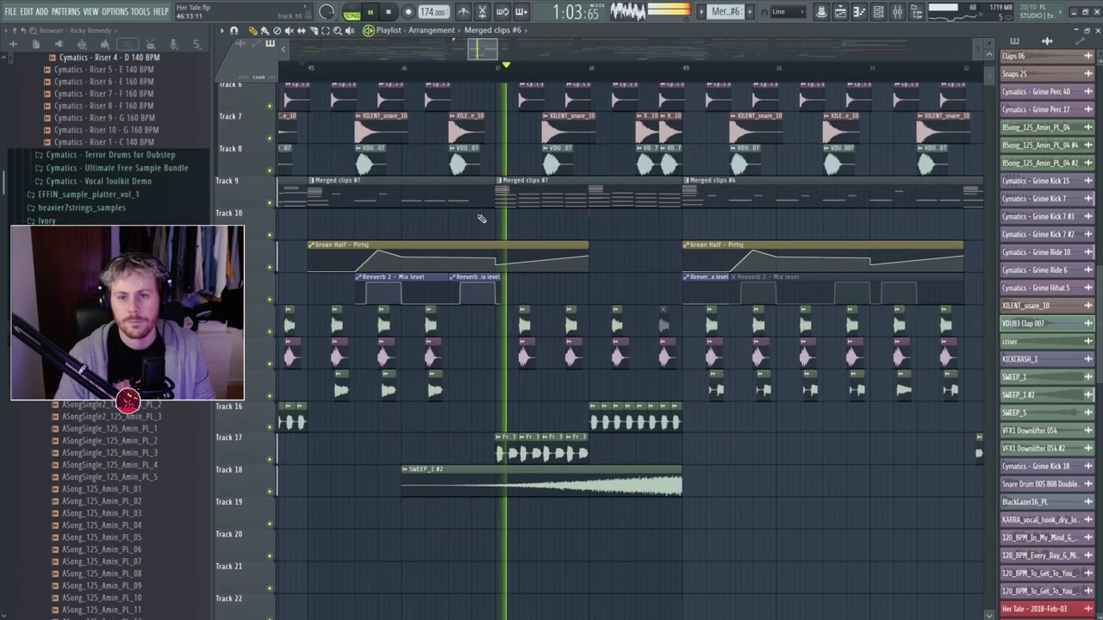
# Loop the playlist from the second beat of bar 46 to just past the start of bar 47 and play it.
pyautogui.press('space')
pyautogui.click(402, 79)
pyautogui.moveTo(442, 82); pyautogui.dragTo(505, 82)
pyautogui.press('space')
pyautogui.keyDown('ctrl'); pyautogui.click(519, 302); pyautogui.keyUp('ctrl')
# Mute and unmute the Reeverb 2 - Mix level clip before bar 47 to compare the sound, and clear the loop range.
pyautogui.keyDown('alt'); pyautogui.rightClick(474, 293); pyautogui.keyUp('alt')
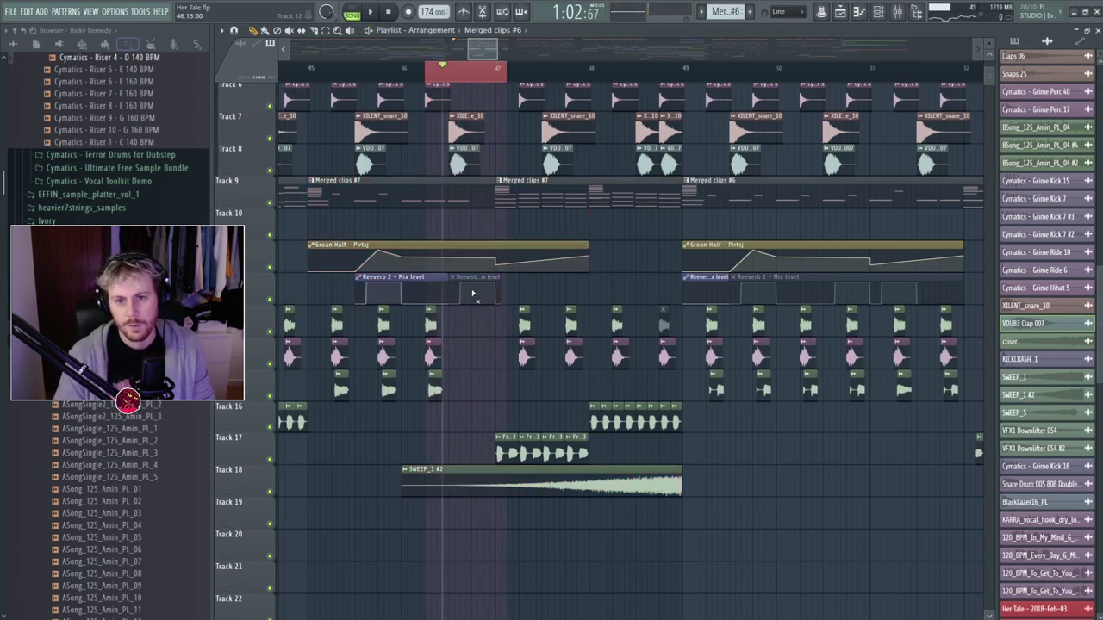
pyautogui.click(476, 291)
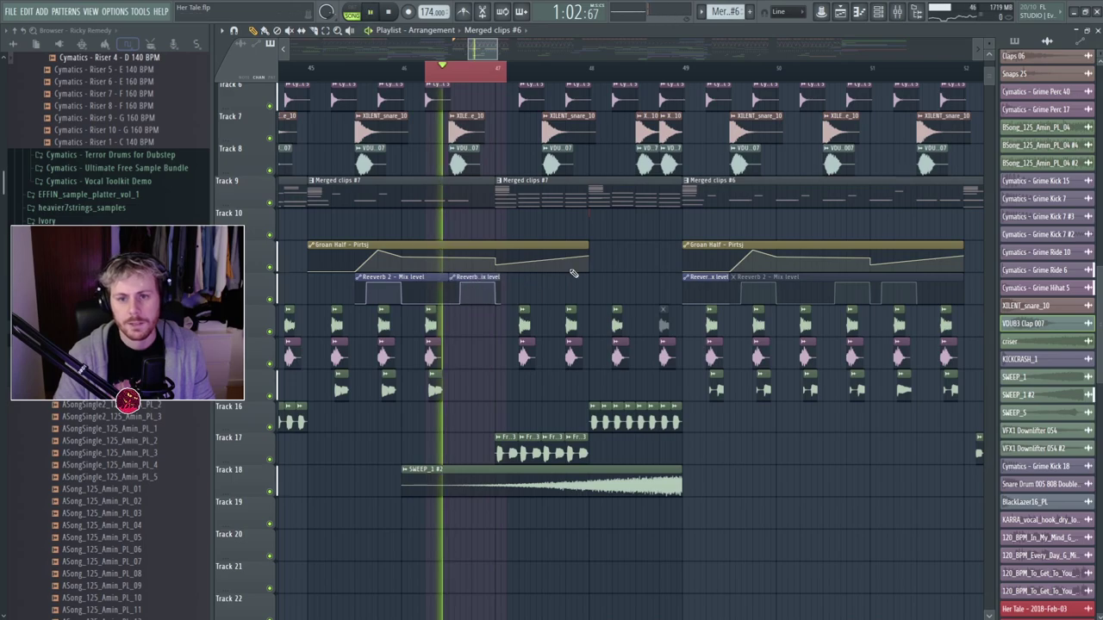
pyautogui.press('space')
pyautogui.click(489, 77)
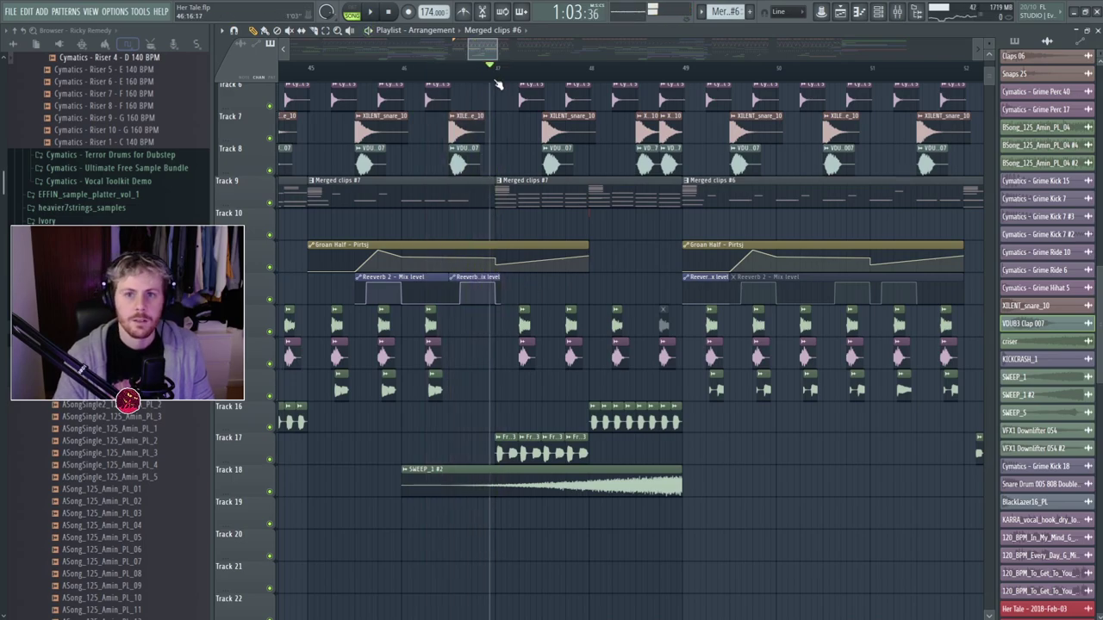
# Play the drop from just before bar 47 with the mixer open to watch the track levels.
pyautogui.press('F9')
pyautogui.press('space')
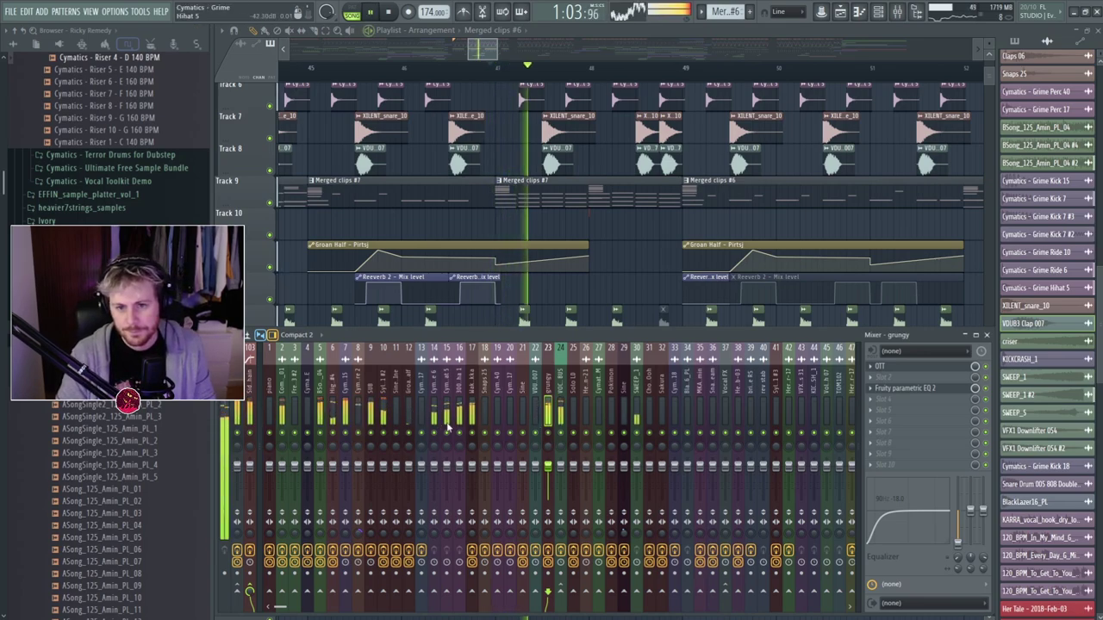
pyautogui.press('space')
pyautogui.press('F9')
pyautogui.click(405, 77)
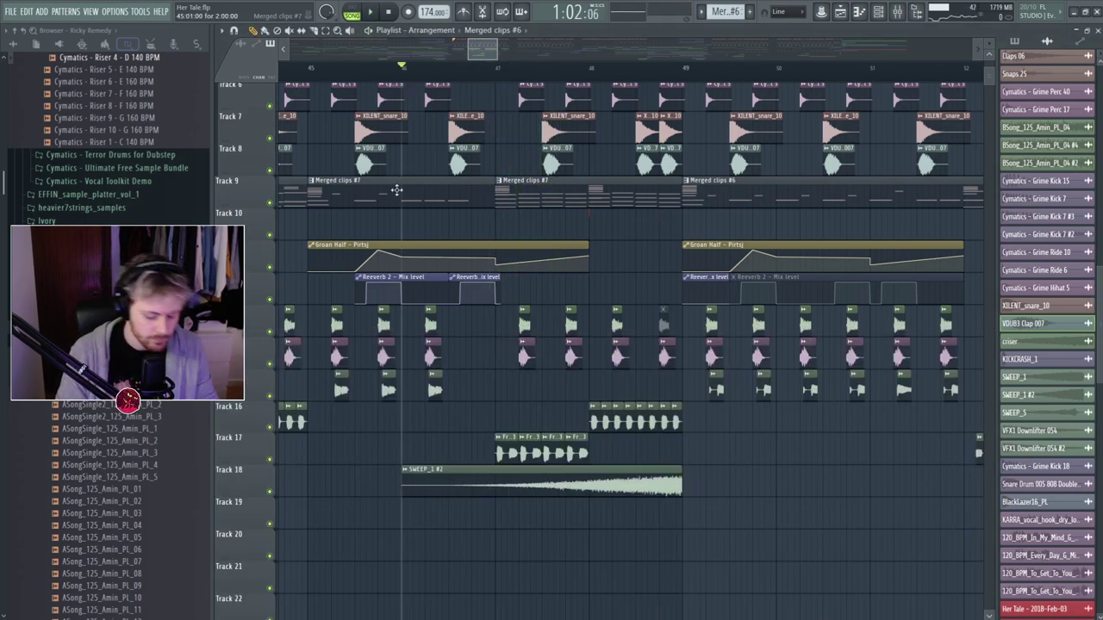
# Play from bar 46 with the mixer open and inspect Fruity Reeverb 2 on the Groan Half track.
pyautogui.press('F9')
pyautogui.press('space')
pyautogui.press('space')
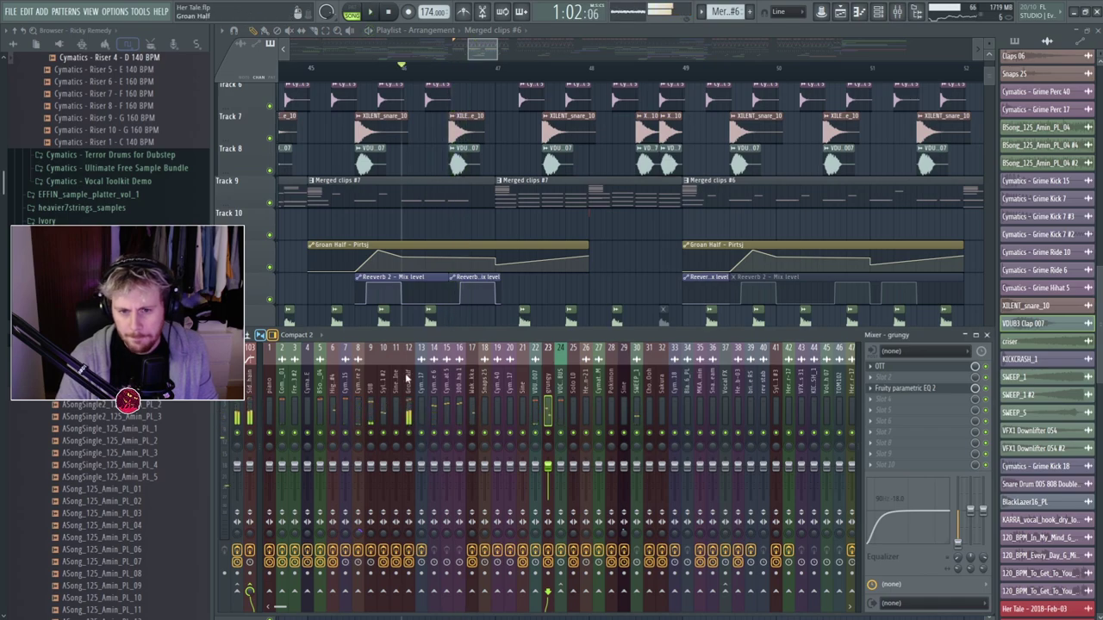
pyautogui.click(407, 379)
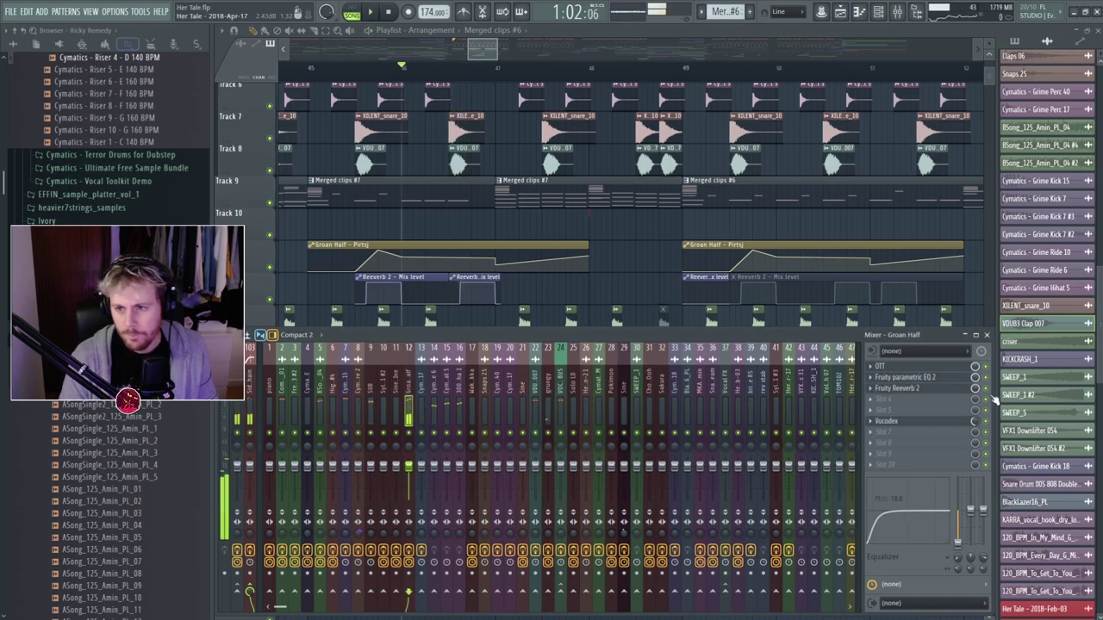
pyautogui.click(900, 388)
pyautogui.press('F12')
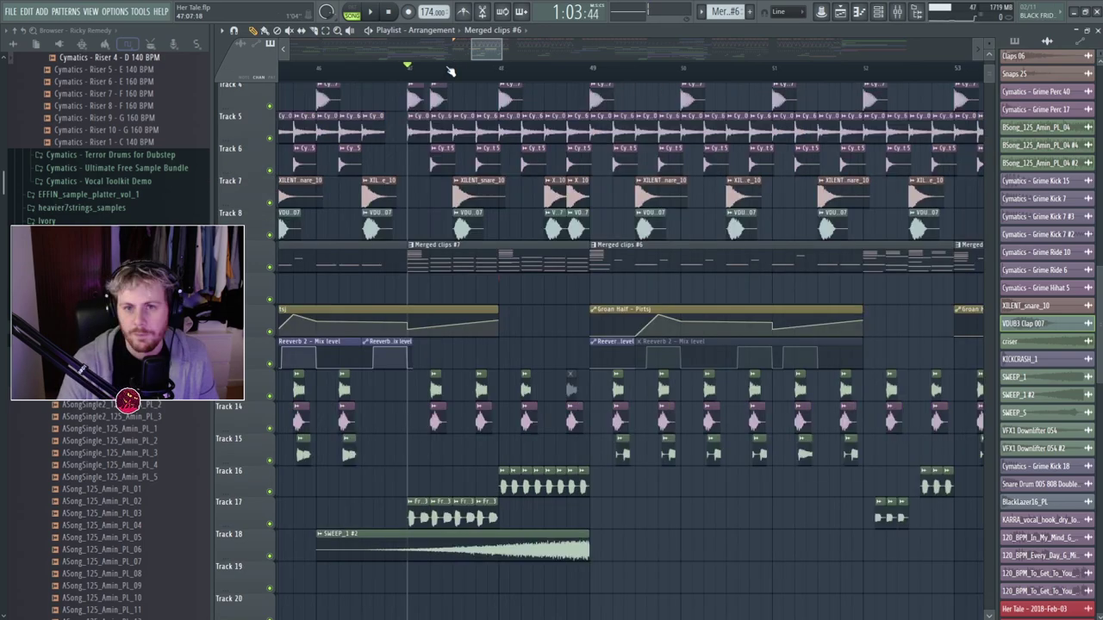
# Loop bars 47 to 49, solo Track 9 and play its Merged clips #7 pattern on its own.
pyautogui.moveTo(444, 71); pyautogui.dragTo(586, 82)
pyautogui.rightClick(270, 267)
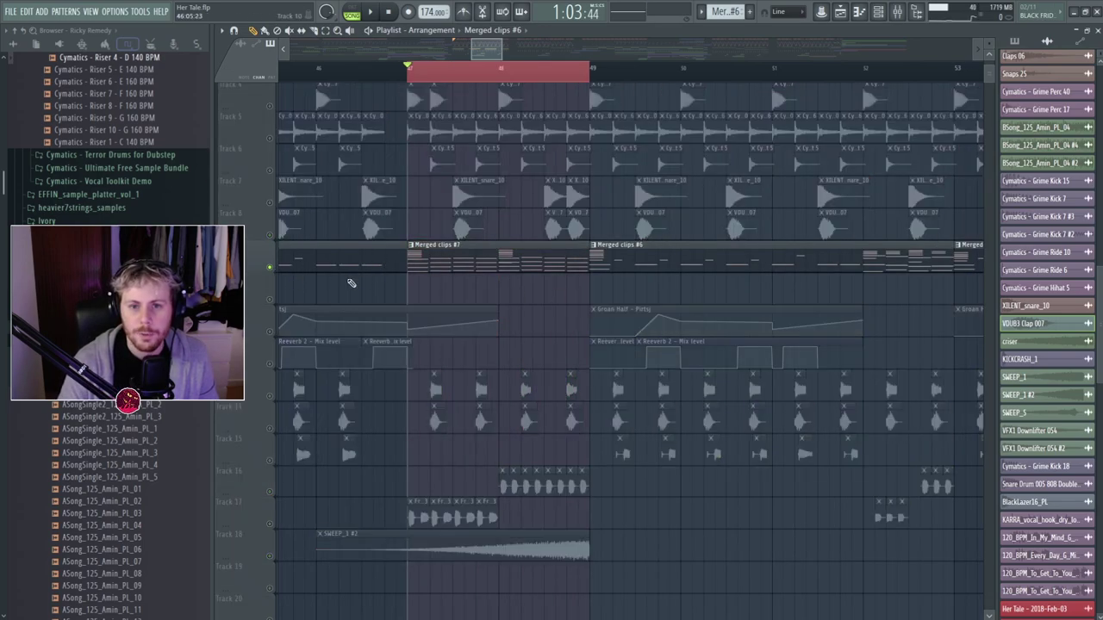
pyautogui.press('space')
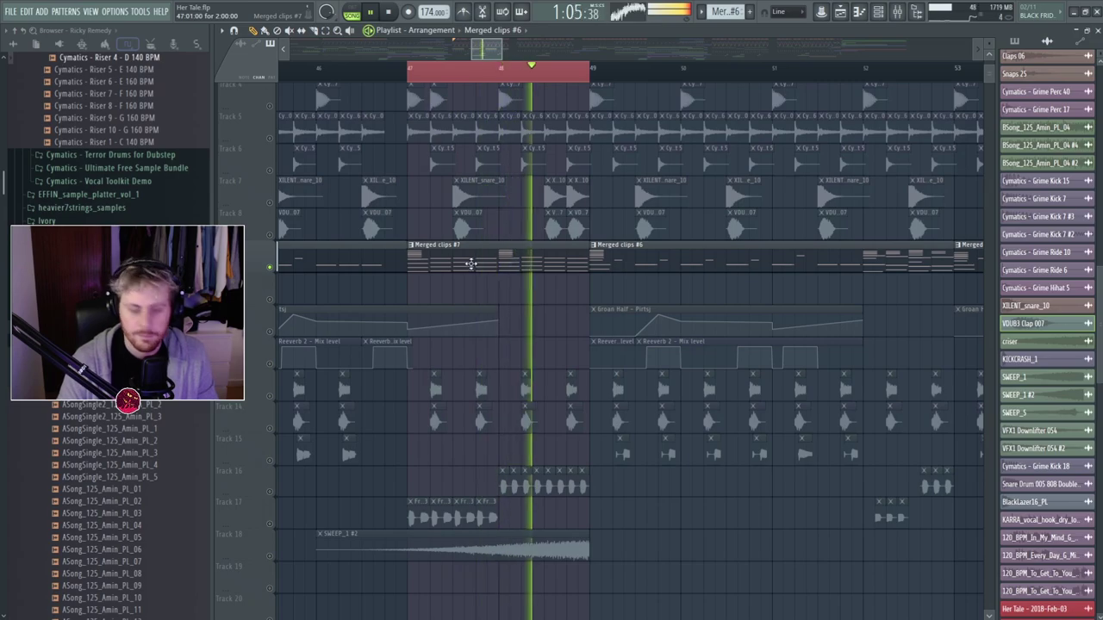
# Open the Merged clips #7 pattern and play it while viewing its channels' notes in the channel rack.
pyautogui.doubleClick(472, 265)
pyautogui.press('space')
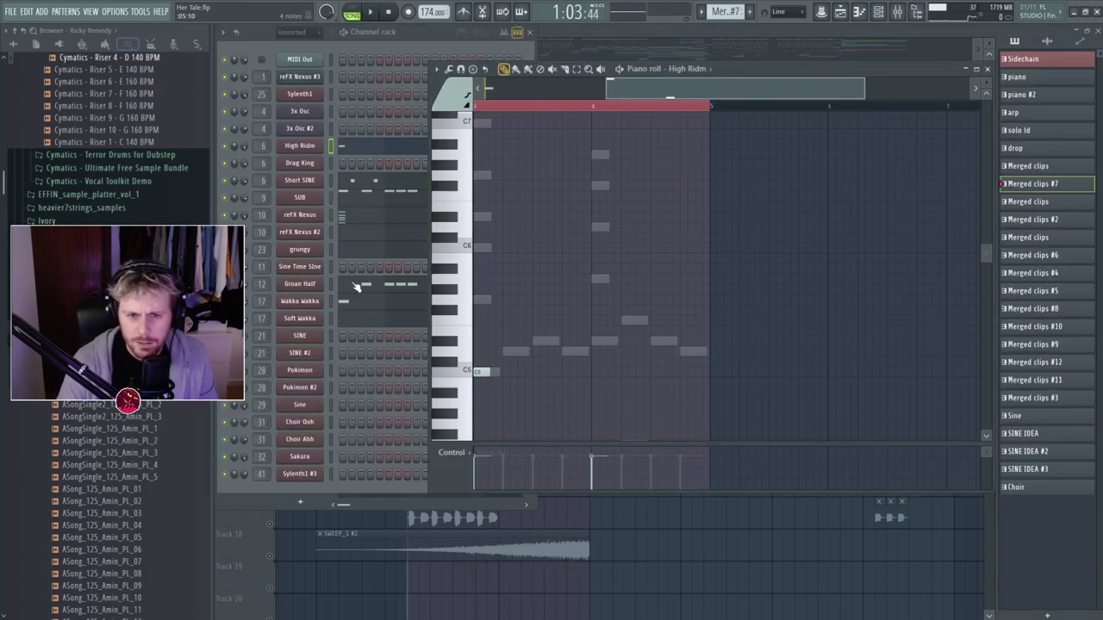
pyautogui.press('space')
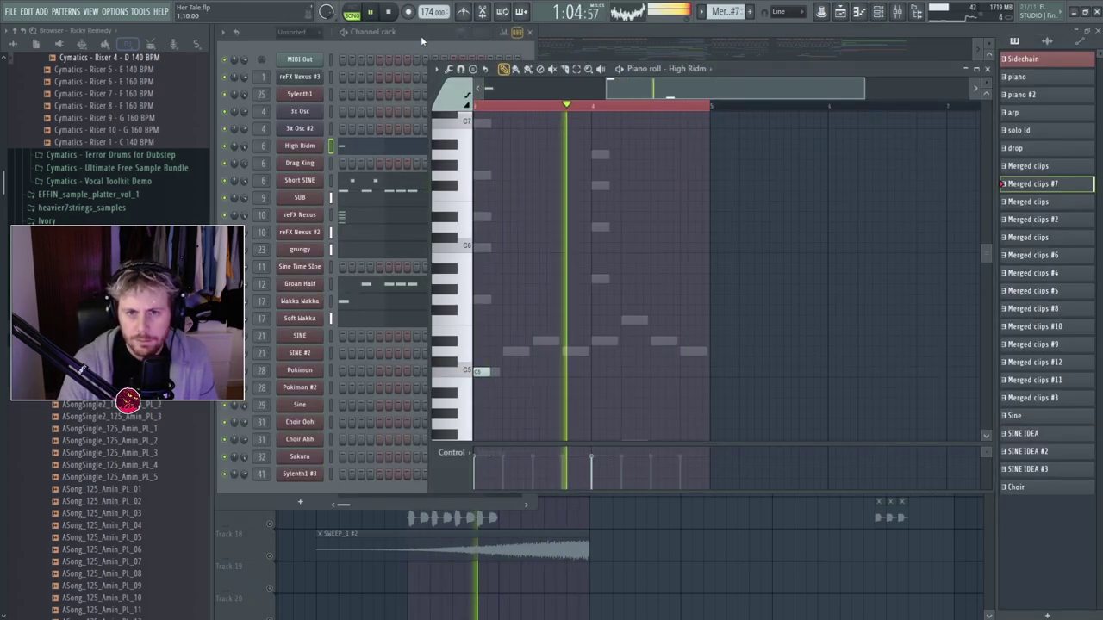
pyautogui.click(373, 304)
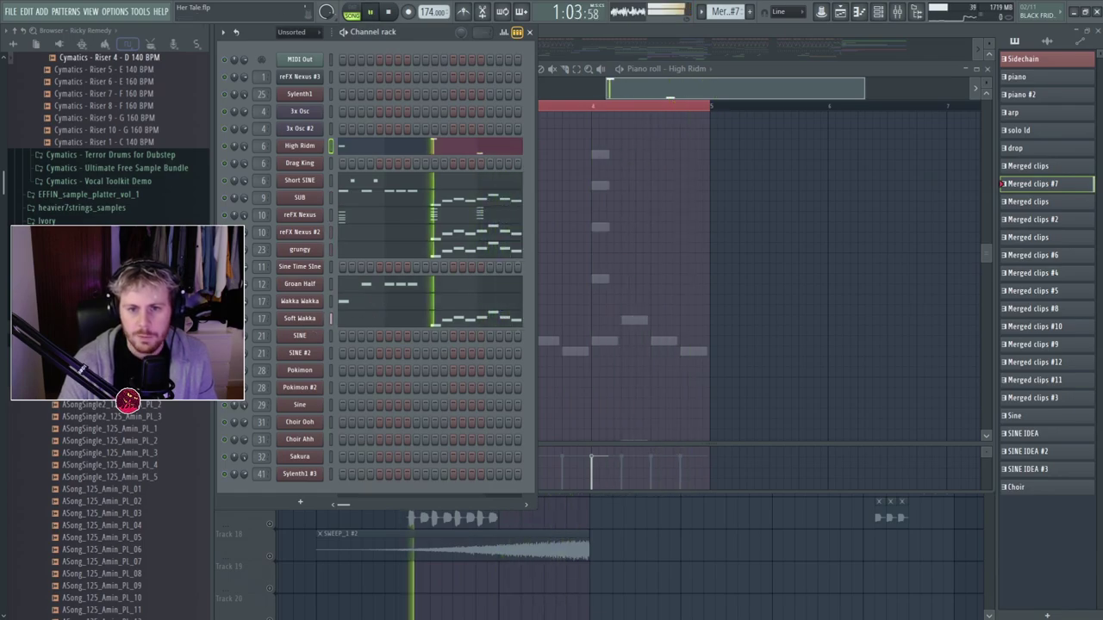
pyautogui.press('space')
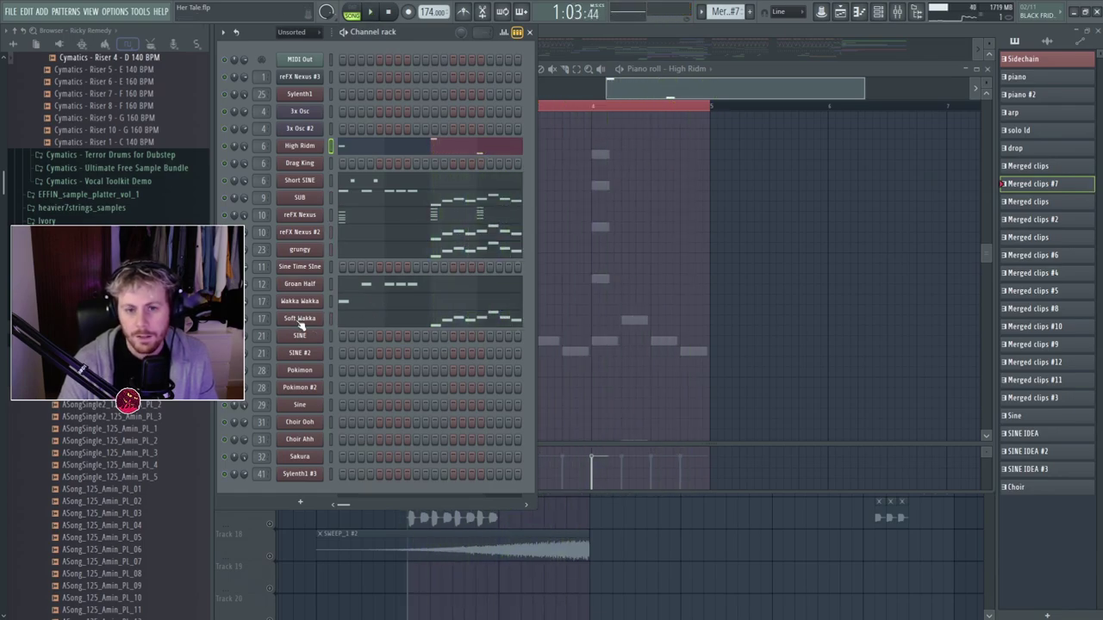
# Inspect the Soft Wakka channel's Massive patch, listen to the pattern again and return to the playlist.
pyautogui.click(300, 318)
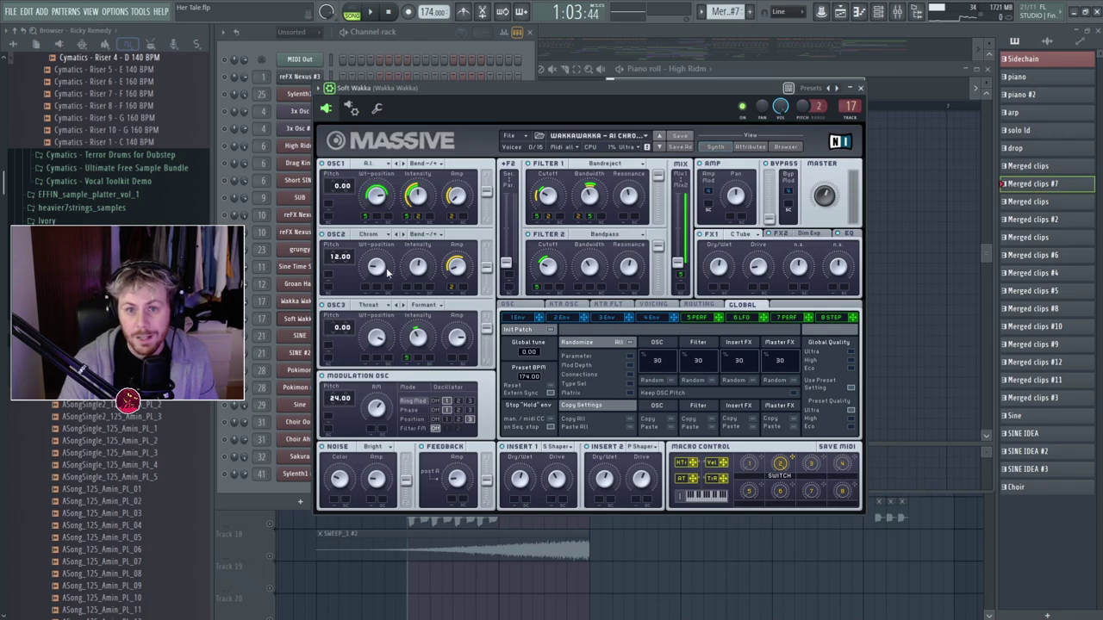
pyautogui.click(861, 88)
pyautogui.press('space')
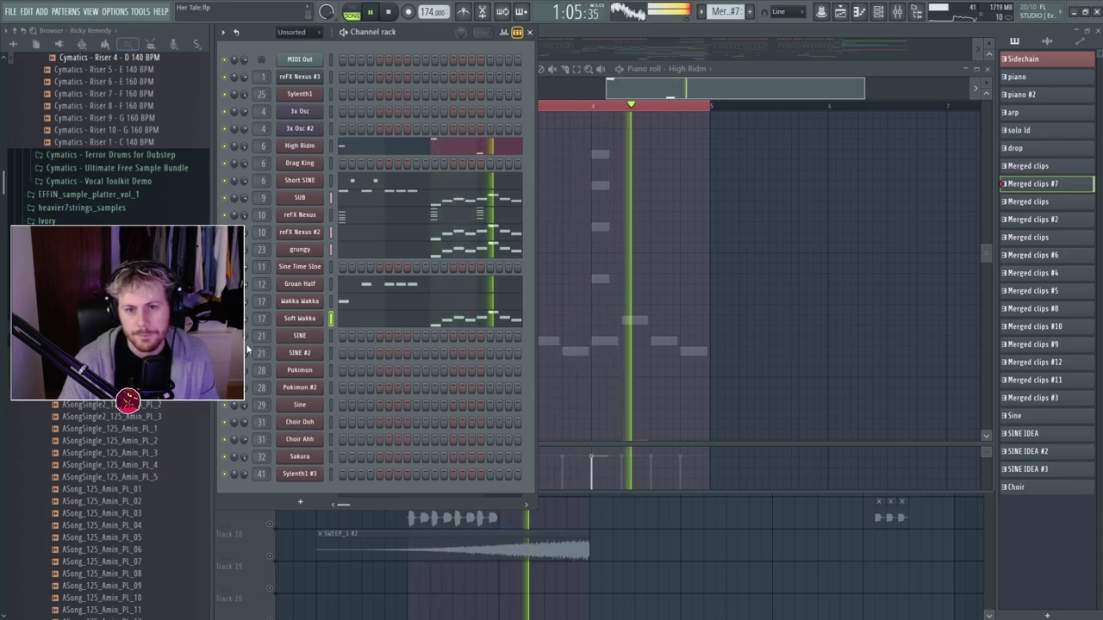
pyautogui.press('space')
pyautogui.press('F5')
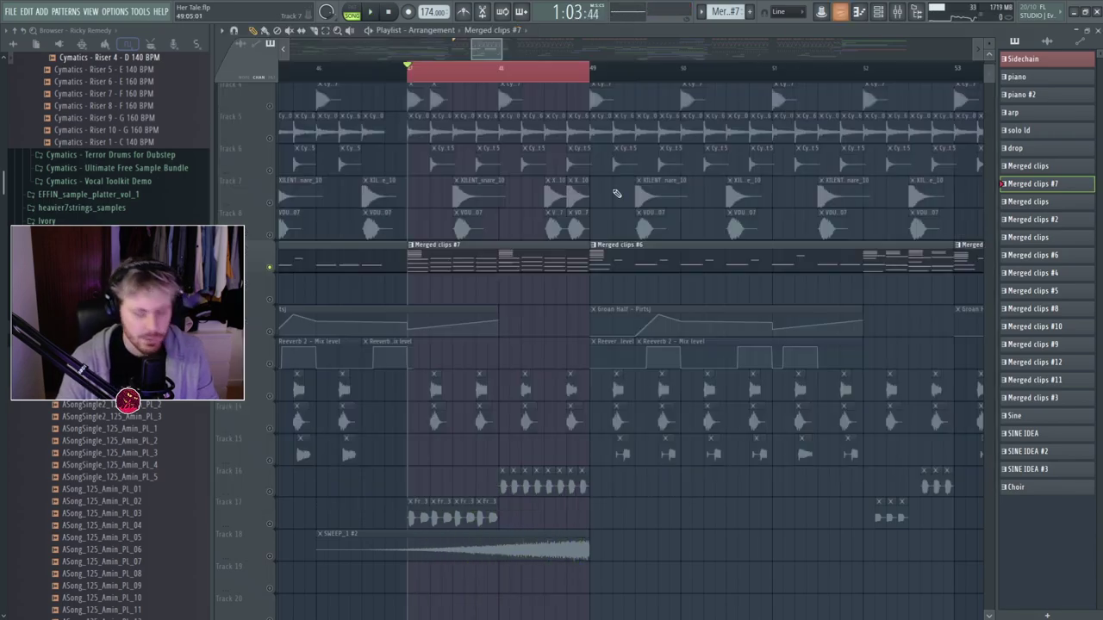
# Unsolo Track 9, clear the loop range and play the full mix from bar 47 in a wider playlist view.
pyautogui.rightClick(270, 267)
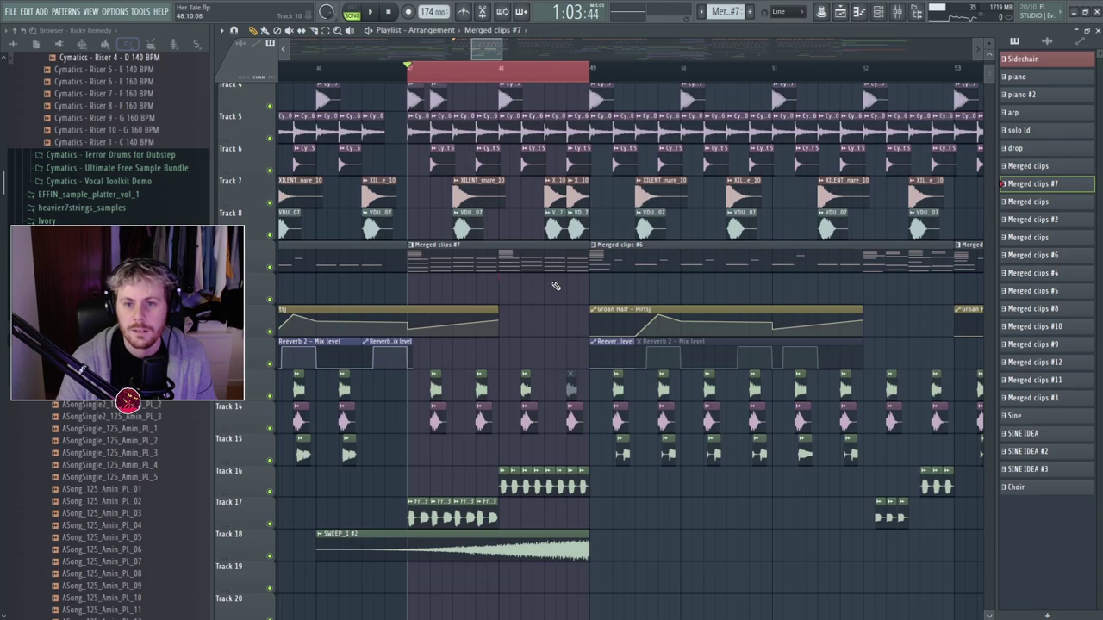
pyautogui.rightClick(417, 79)
pyautogui.press('space')
pyautogui.moveTo(500, 54); pyautogui.dragTo(532, 61)
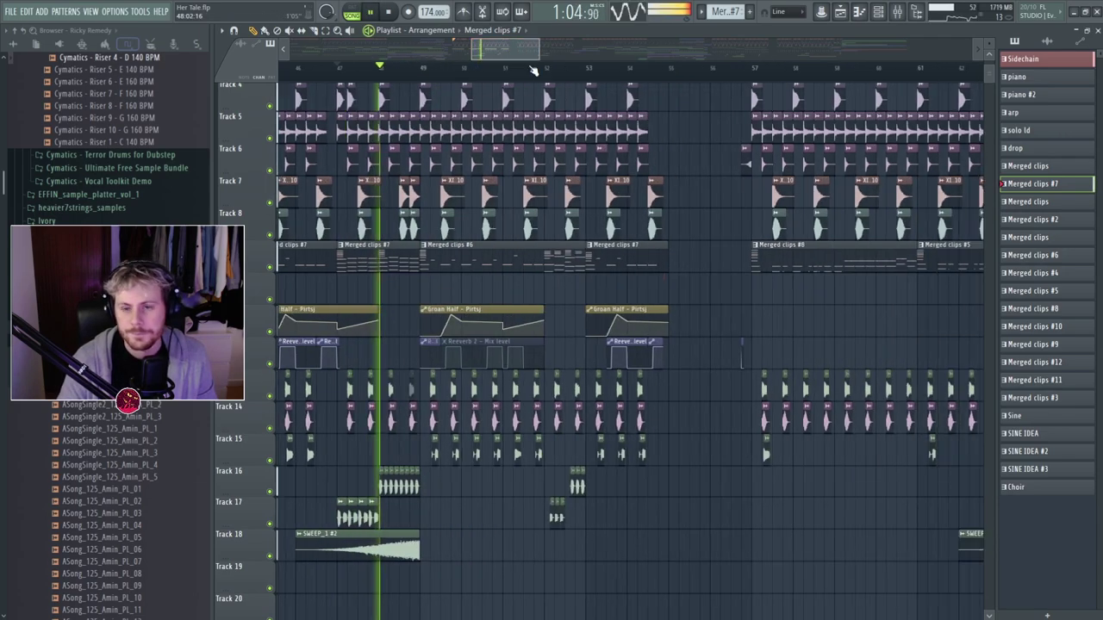
pyautogui.press('space')
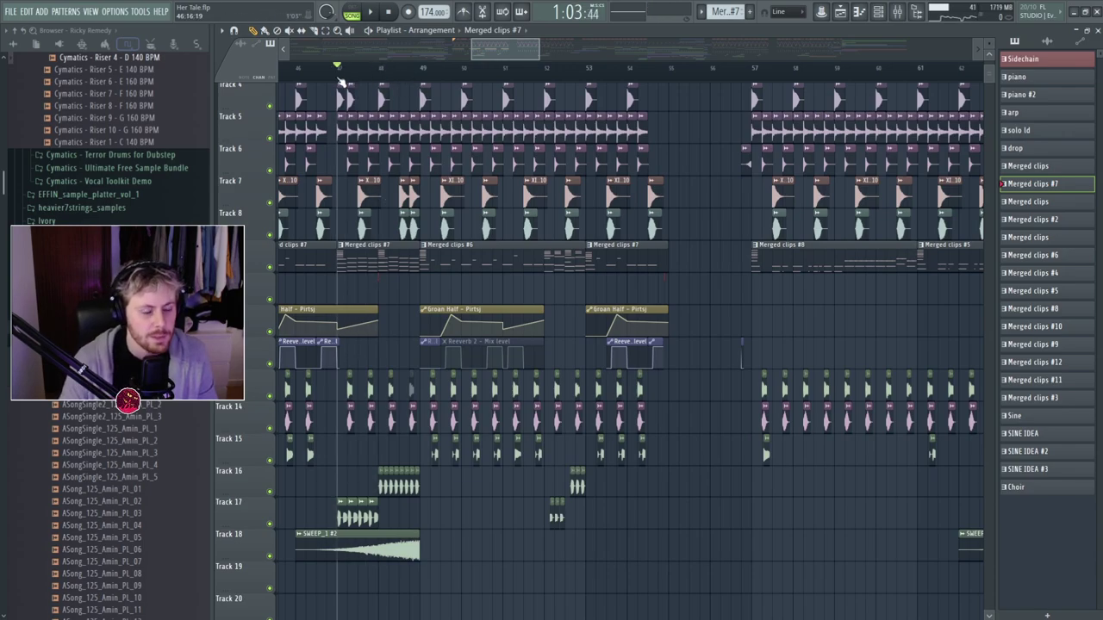
# Play the drop from bar 47 to the end of bar 54 and look over its tracks.
pyautogui.press('space')
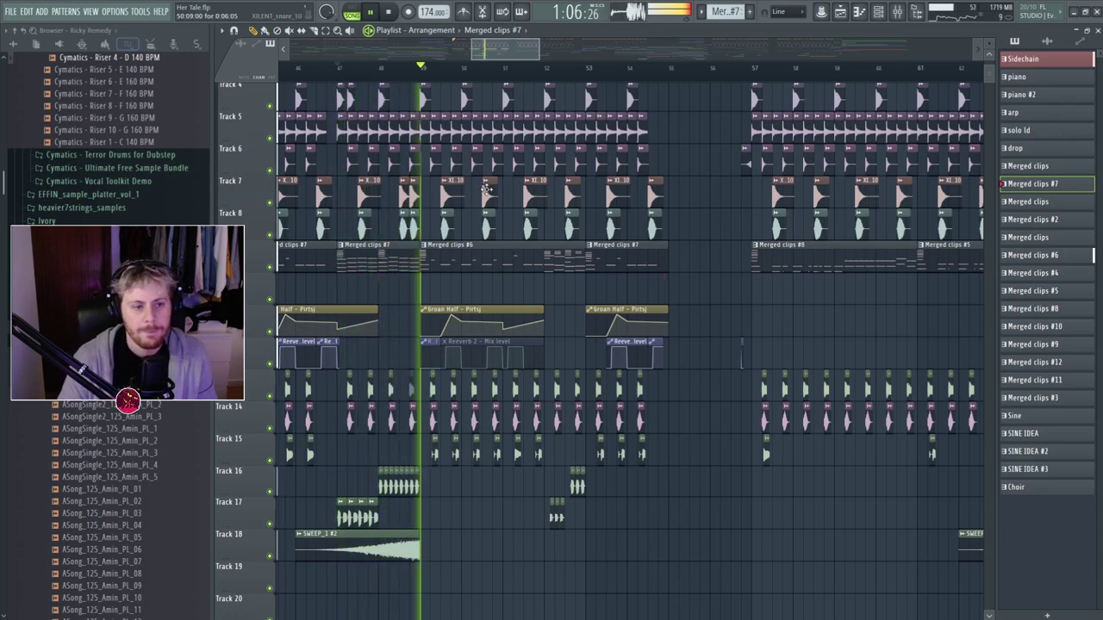
pyautogui.scroll(3, 487, 185)
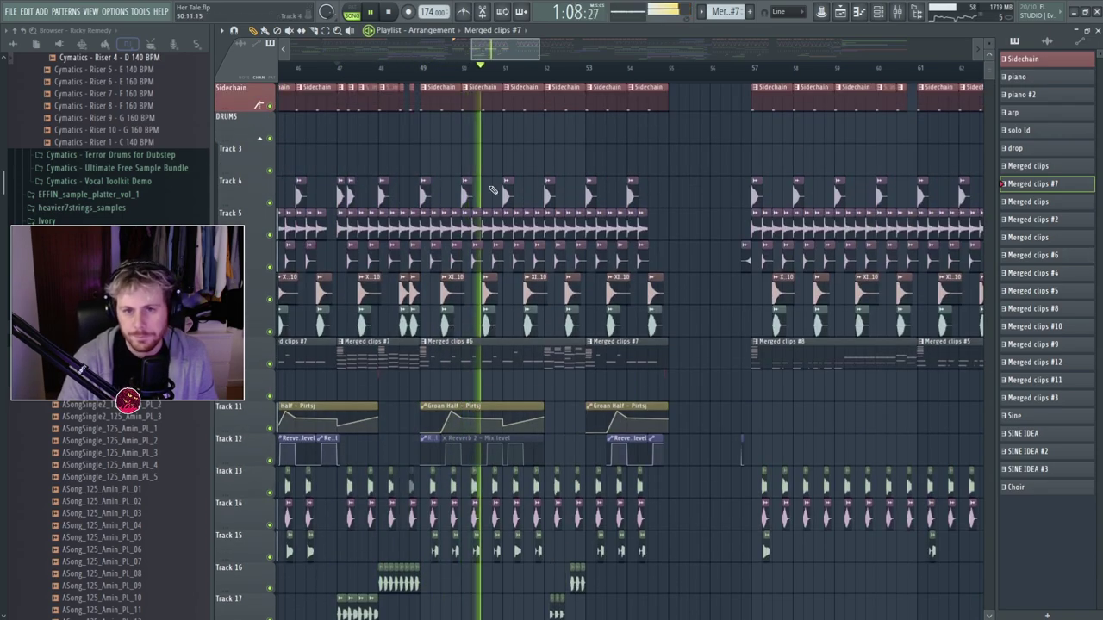
pyautogui.scroll(-2, 508, 168)
pyautogui.scroll(-2, 584, 159)
pyautogui.moveTo(505, 50); pyautogui.dragTo(521, 50)
pyautogui.scroll(2, 562, 236)
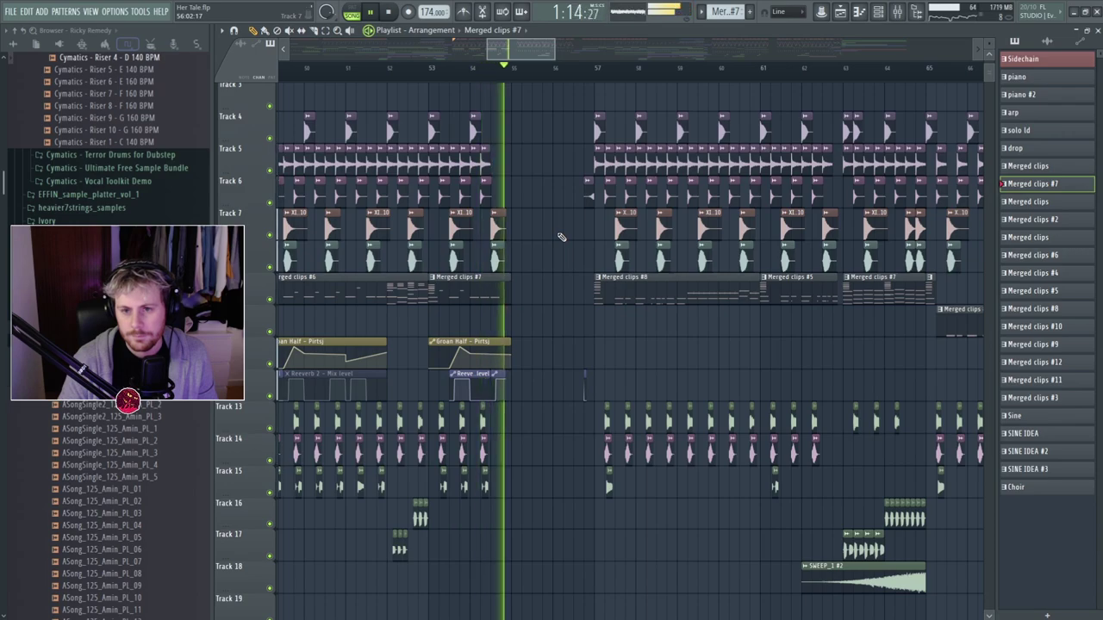
pyautogui.press('space')
# Locate the short Her Tale - 2018-Jan-21 audio clip at the end of bar 54 and move the playback position to bar 54.
pyautogui.scroll(2, 525, 345)
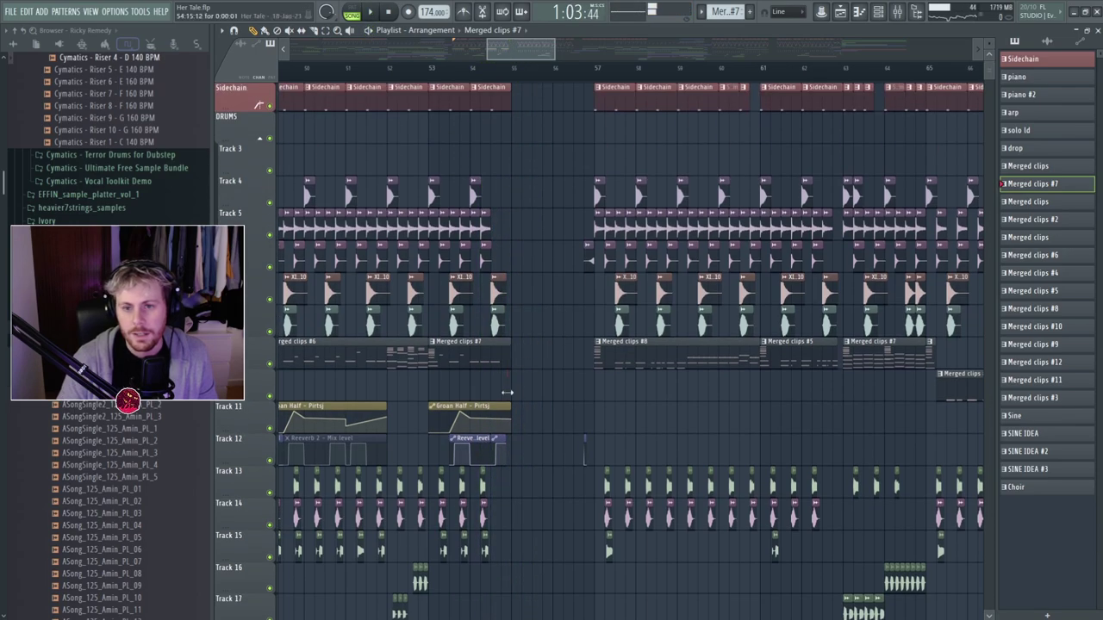
pyautogui.click(389, 12)
pyautogui.doubleClick(507, 385)
pyautogui.doubleClick(1036, 114)
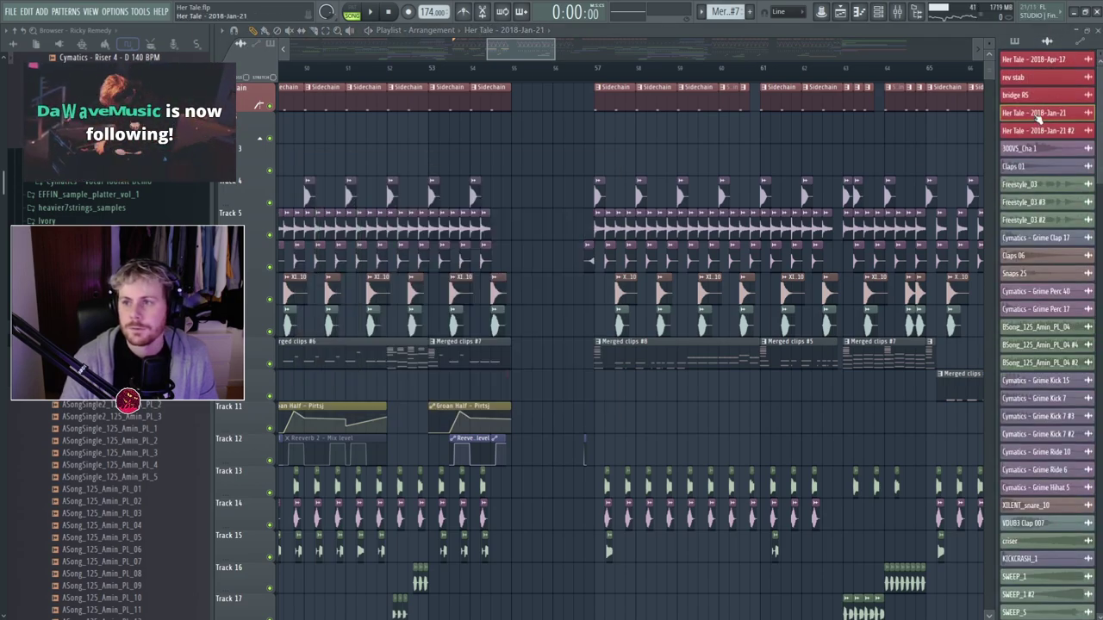
pyautogui.rightClick(495, 138)
pyautogui.click(470, 69)
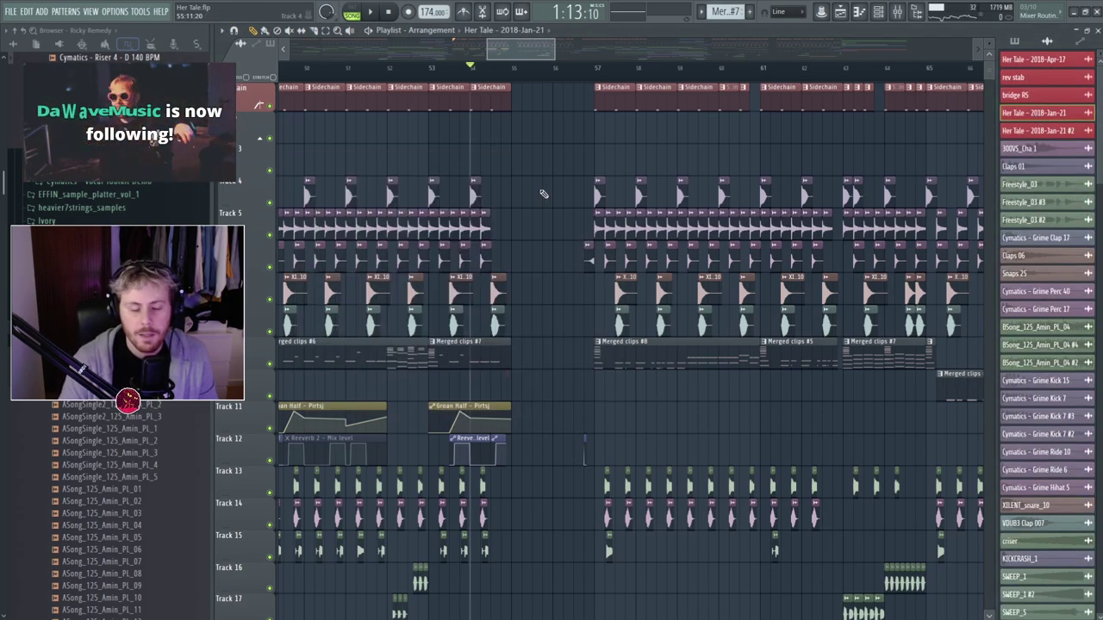
# Bring the drop's second half into view, listen briefly from bar 57 and stop playback.
pyautogui.moveTo(554, 56); pyautogui.dragTo(623, 56)
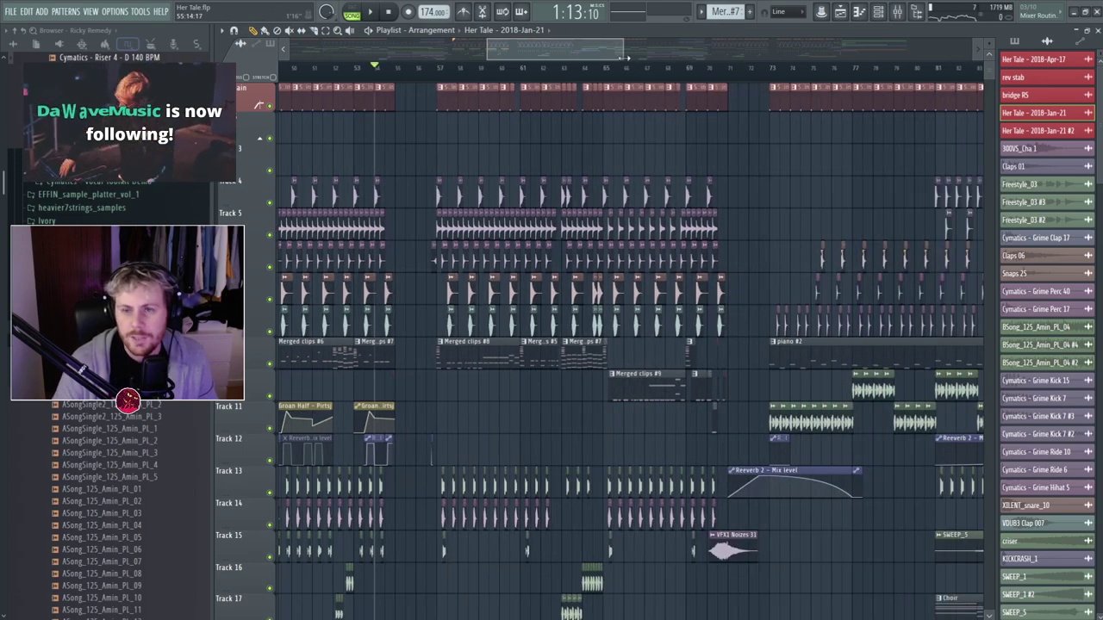
pyautogui.moveTo(520, 57); pyautogui.dragTo(514, 57)
pyautogui.click(473, 69)
pyautogui.press('space')
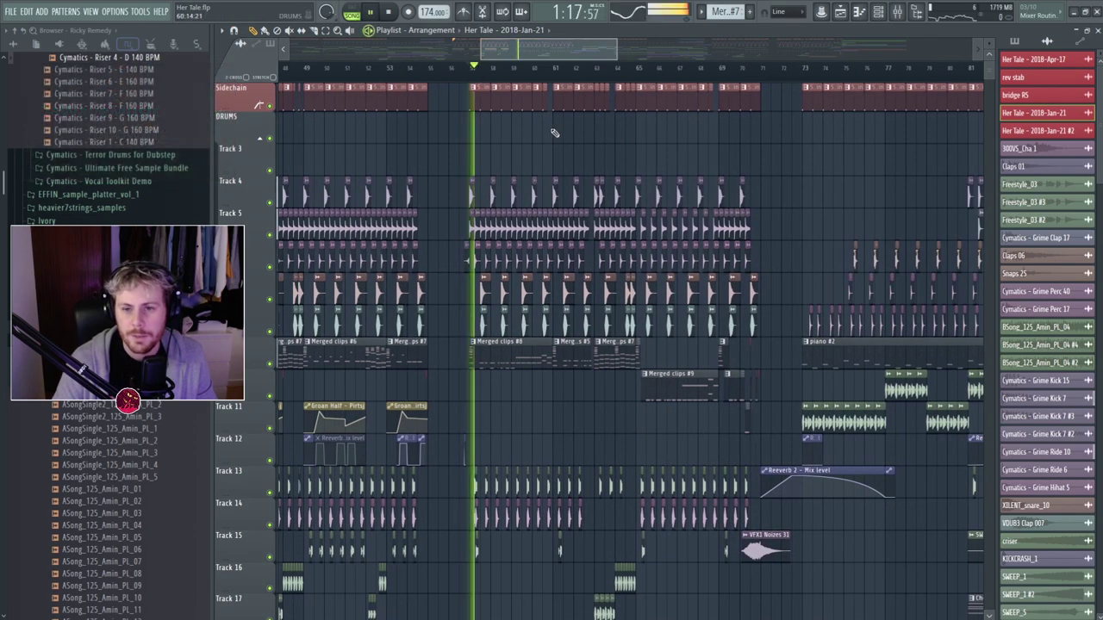
pyautogui.scroll(3, 475, 153)
pyautogui.press('space')
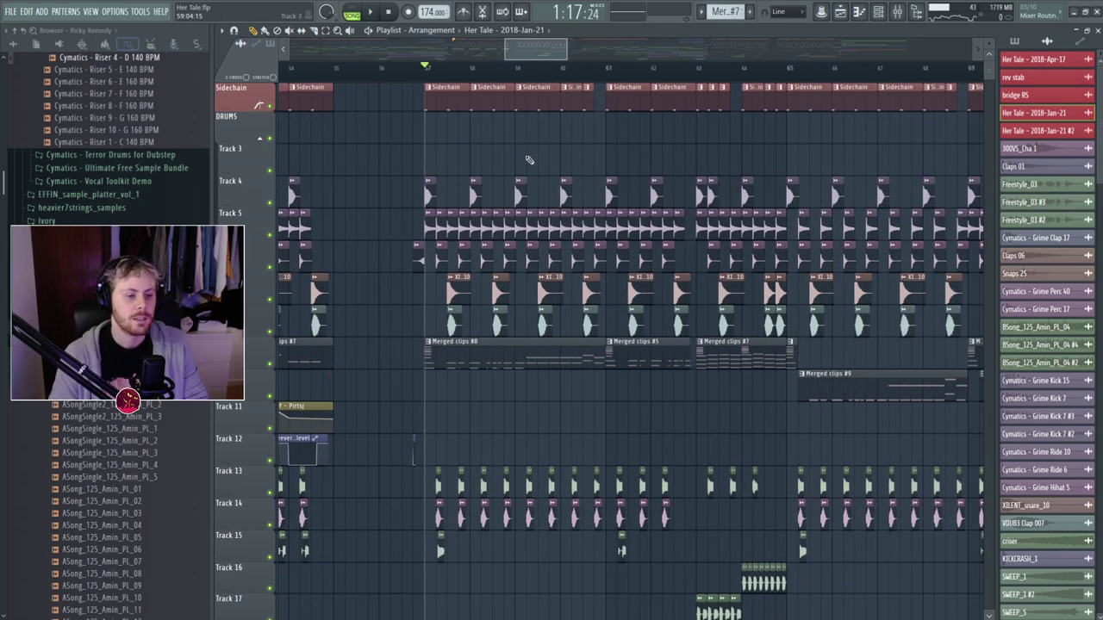
# Select the Sidechain pattern at bar 57 and open VolumeShaper4 on the Sidechain mixer track.
pyautogui.click(436, 99)
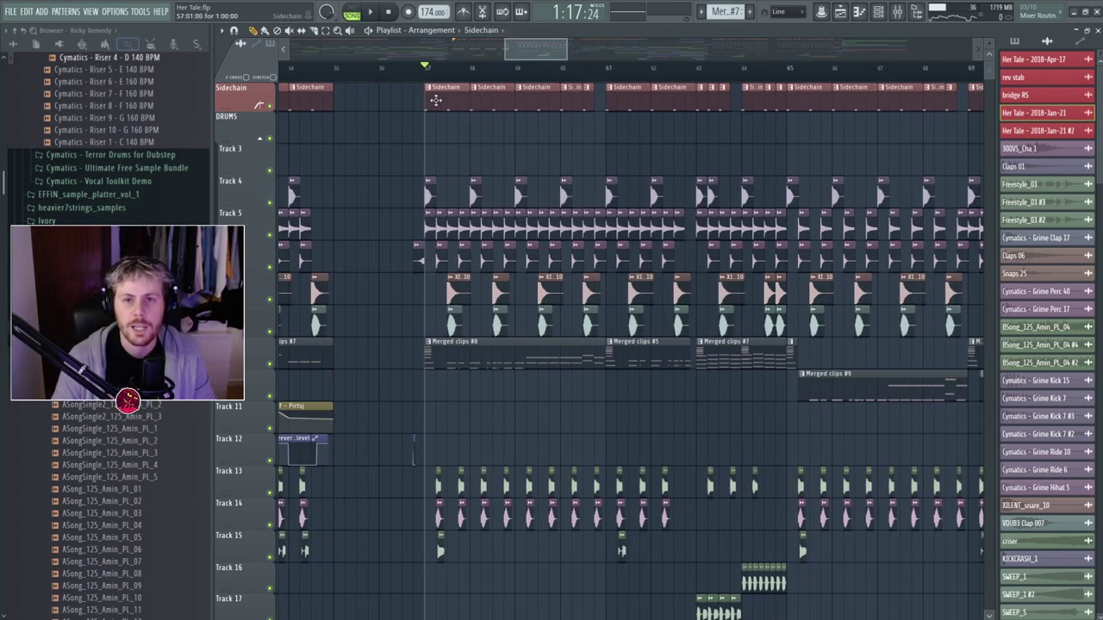
pyautogui.press('F9')
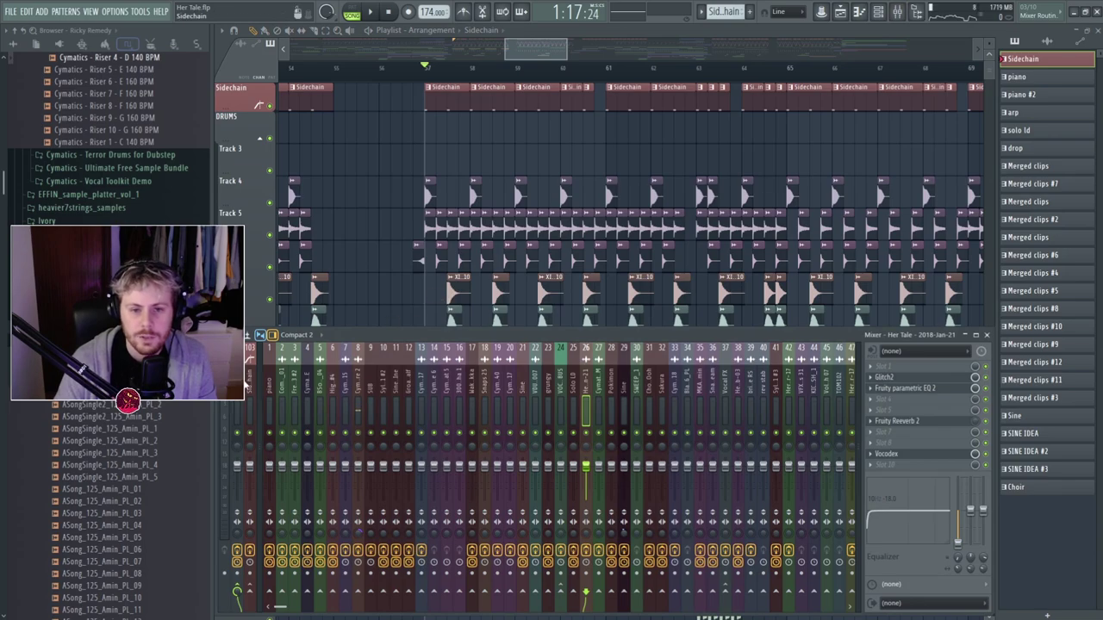
pyautogui.click(250, 386)
pyautogui.moveTo(260, 388); pyautogui.dragTo(255, 394)
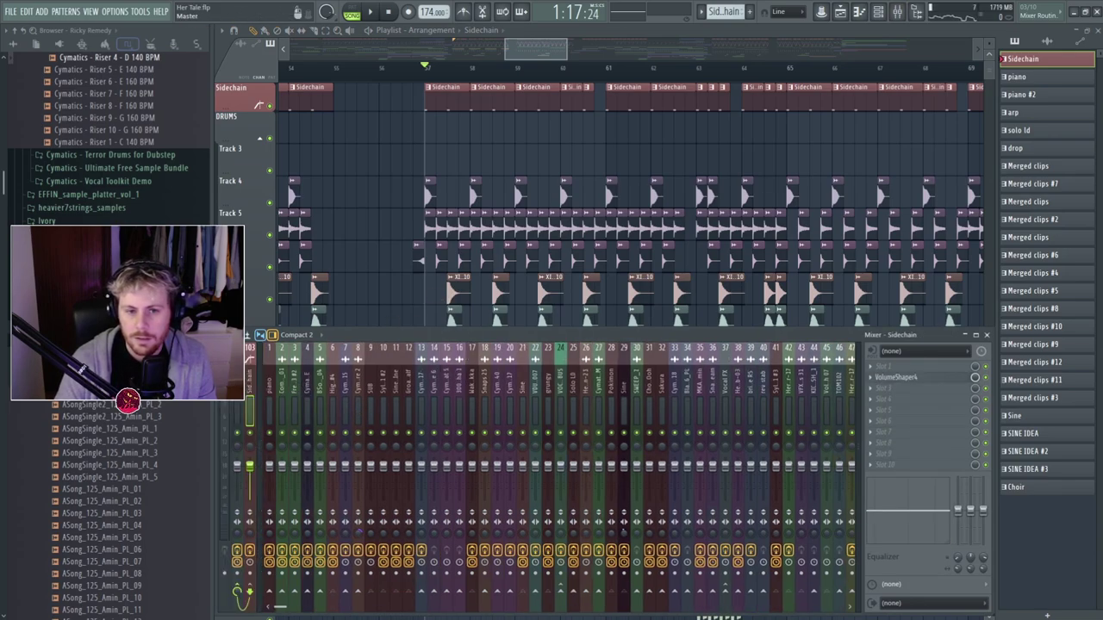
pyautogui.click(904, 379)
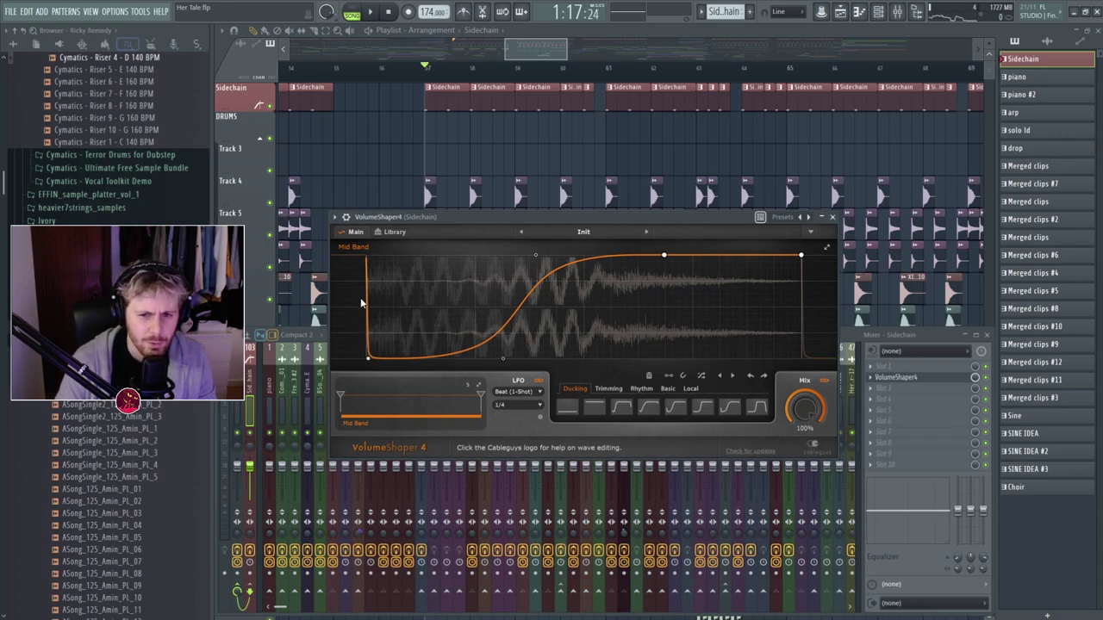
# Nudge the first low point of the VolumeShaper4 ducking curve to the wave's start at -Inf volume, and reopen the plugin for review.
pyautogui.moveTo(368, 363); pyautogui.dragTo(367, 358)
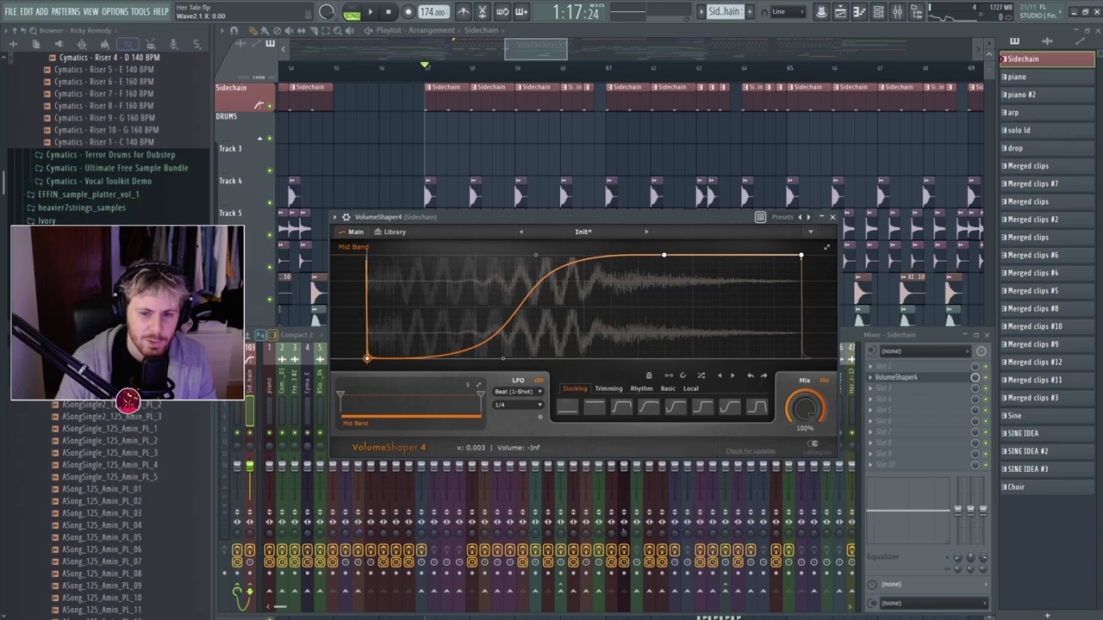
pyautogui.moveTo(366, 358); pyautogui.dragTo(367, 360)
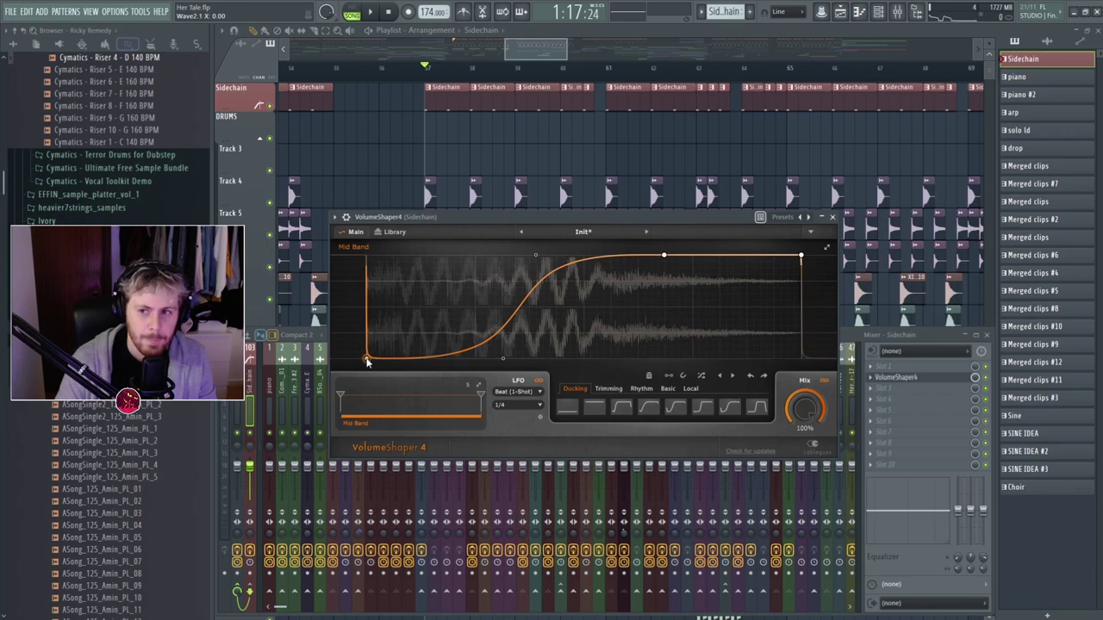
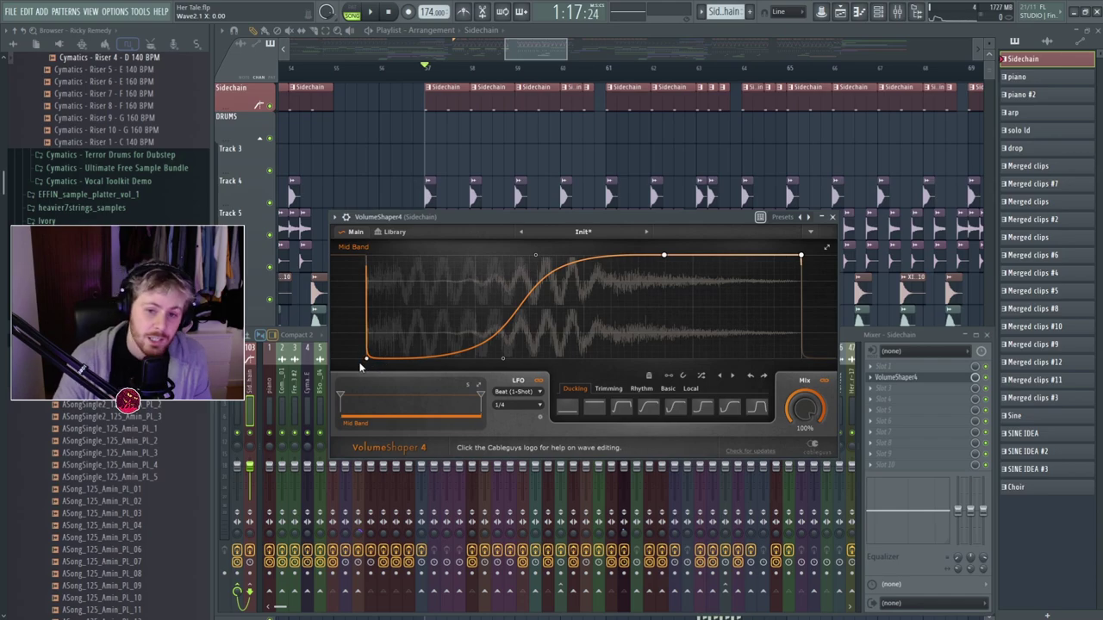
pyautogui.click(832, 217)
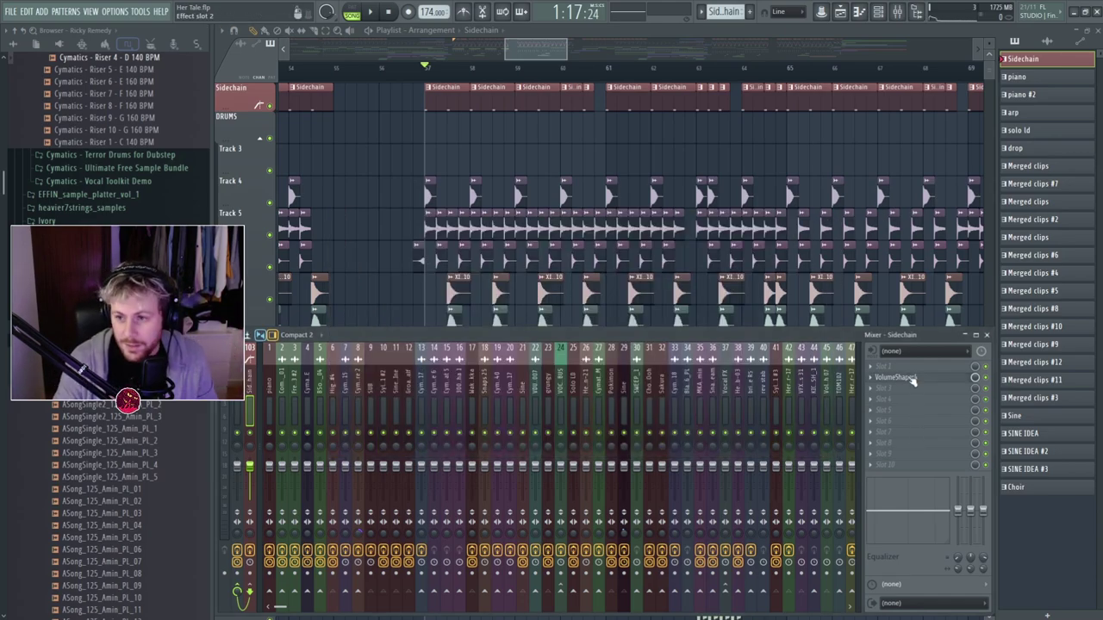
pyautogui.click(903, 381)
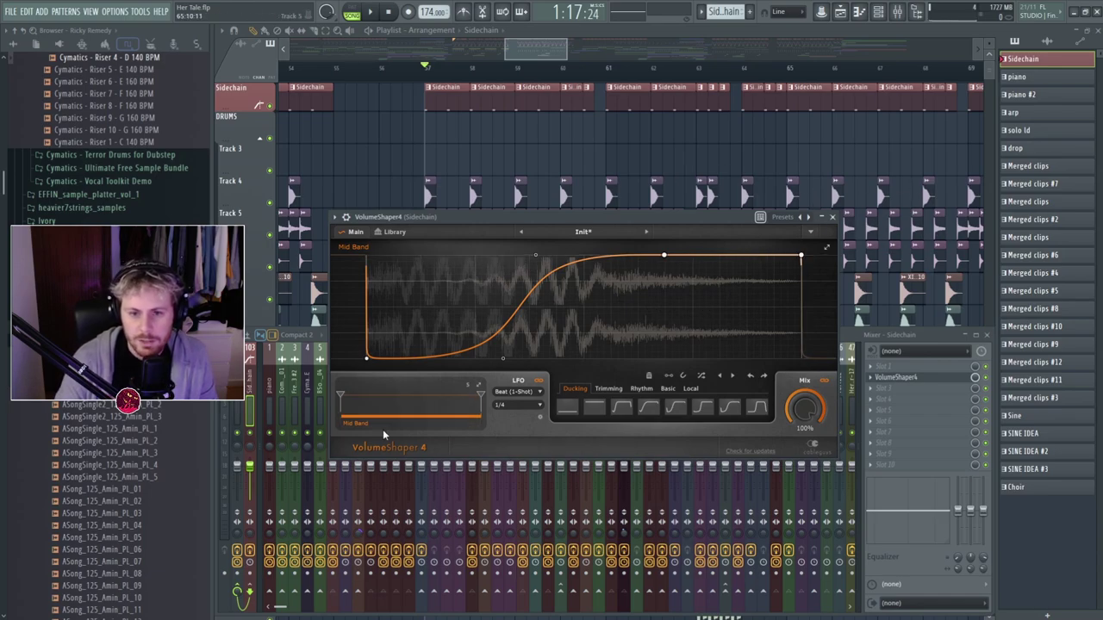
# Close VolumeShaper4 and load Fruity Balance below it on the Sidechain mixer track.
pyautogui.click(833, 218)
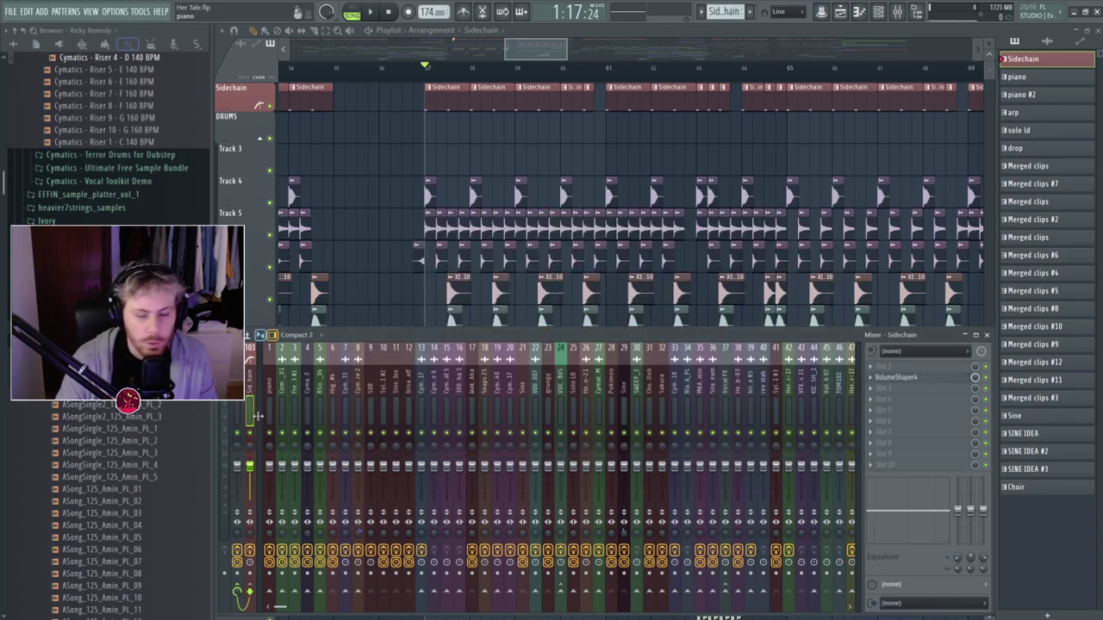
pyautogui.click(920, 377)
pyautogui.click(872, 392)
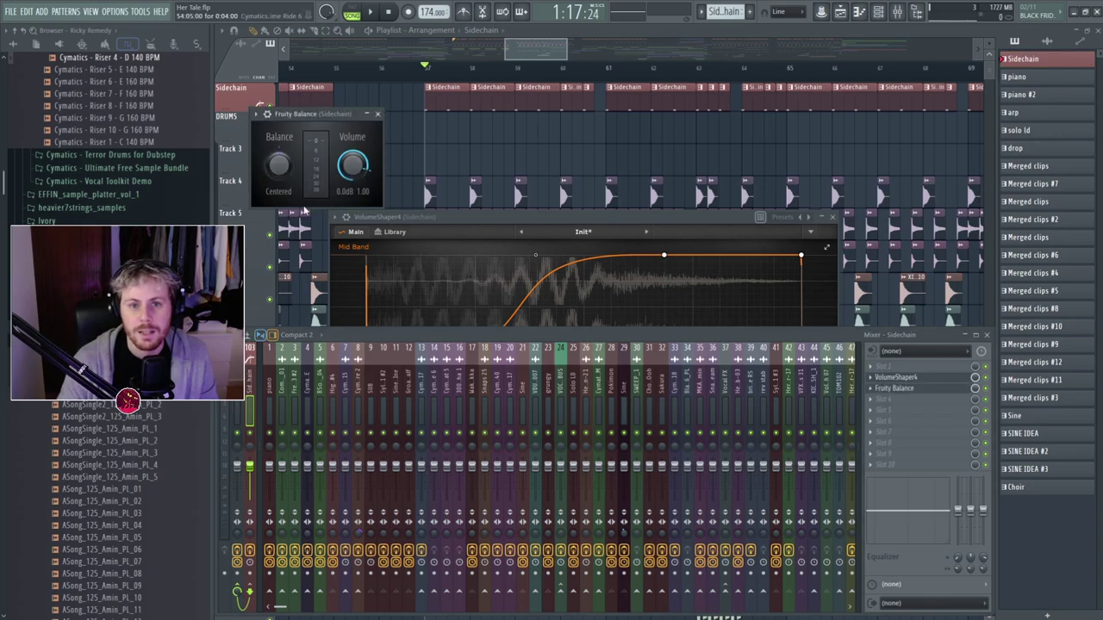
# Reopen VolumeShaper4 on the Sidechain mixer track and reveal its plugin wrapper options.
pyautogui.click(910, 380)
pyautogui.click(909, 378)
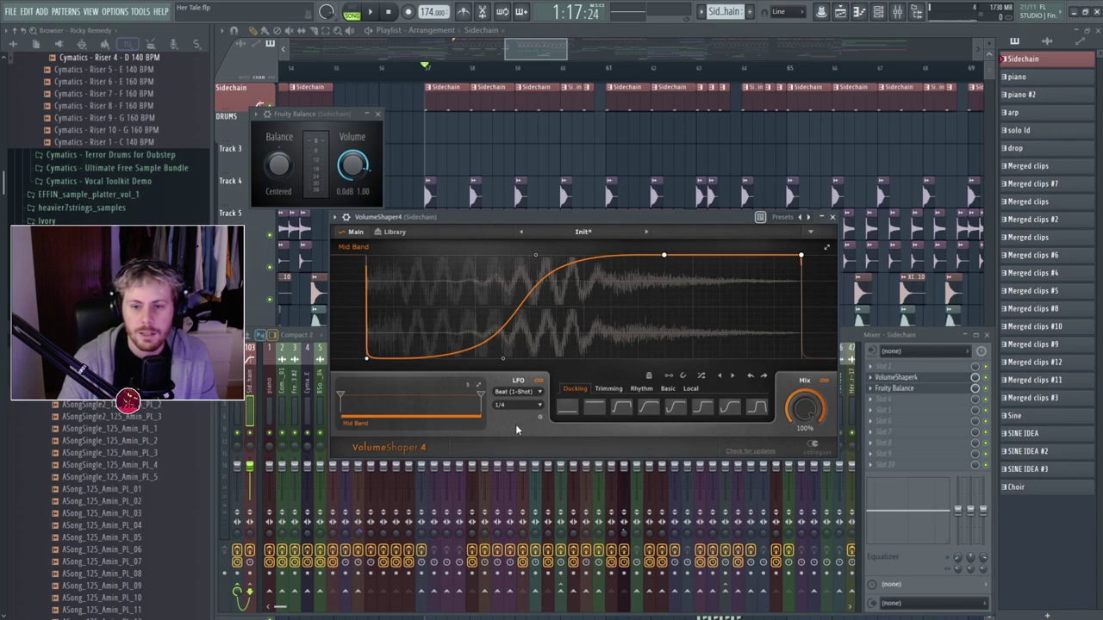
pyautogui.click(346, 217)
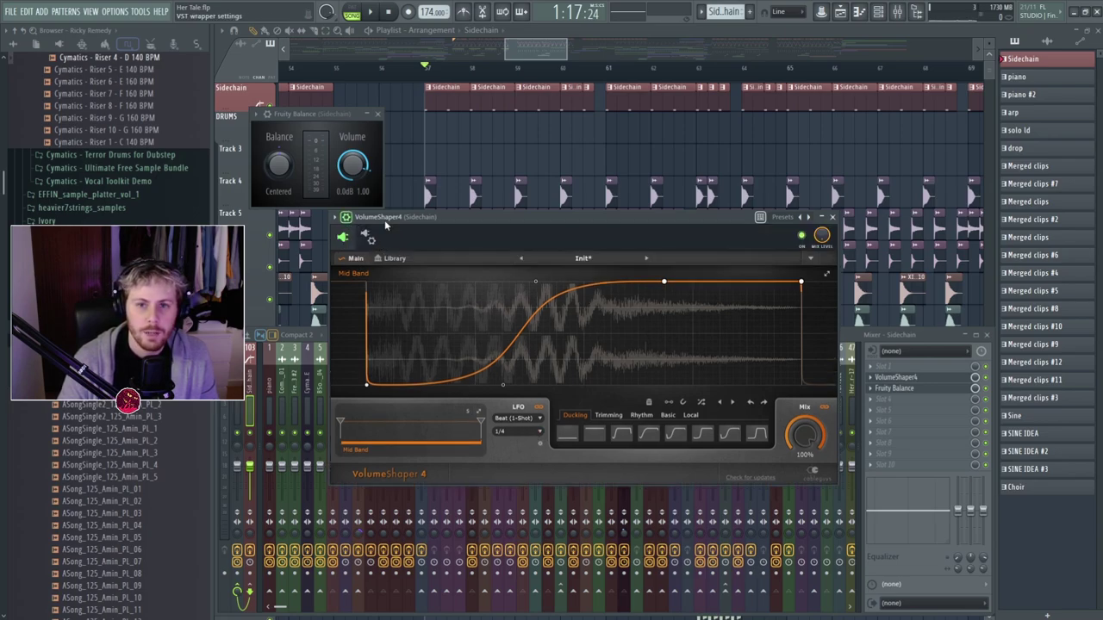
# Open the Sidechain pattern's notes in the piano roll and view the port settings of its MIDI Out channel.
pyautogui.click(433, 95)
pyautogui.doubleClick(433, 95)
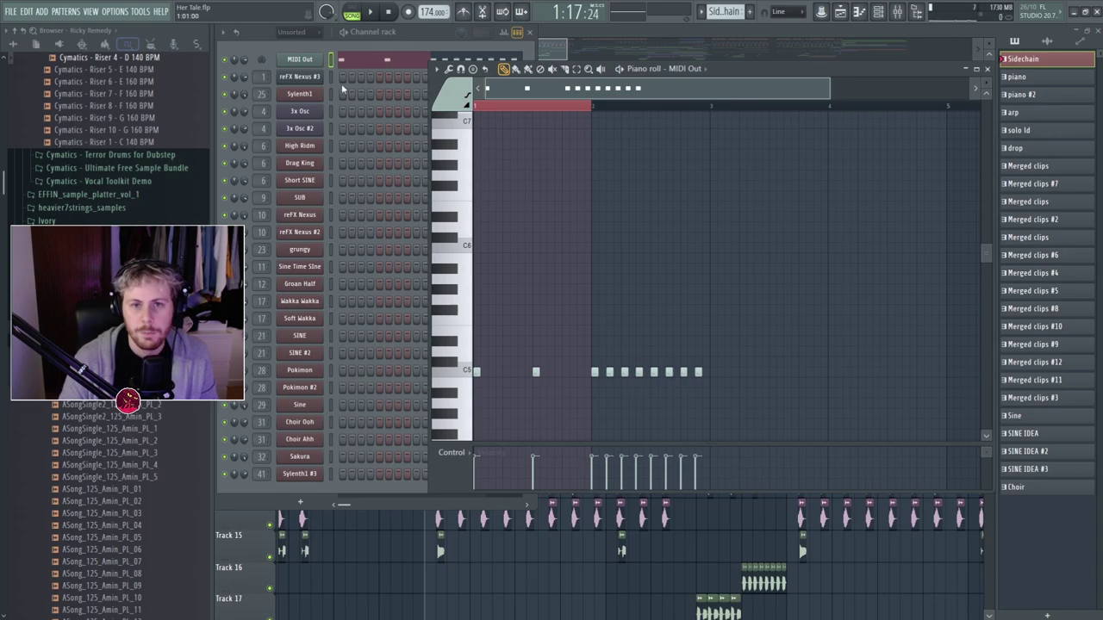
pyautogui.click(303, 62)
pyautogui.click(302, 61)
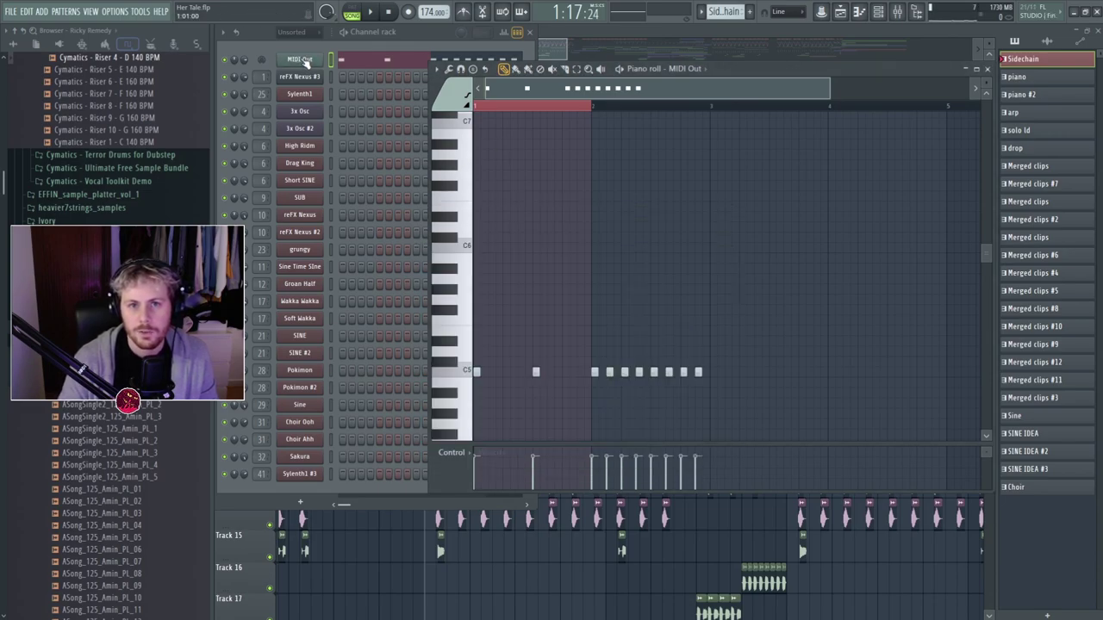
pyautogui.click(301, 61)
pyautogui.click(301, 61)
pyautogui.click(301, 61)
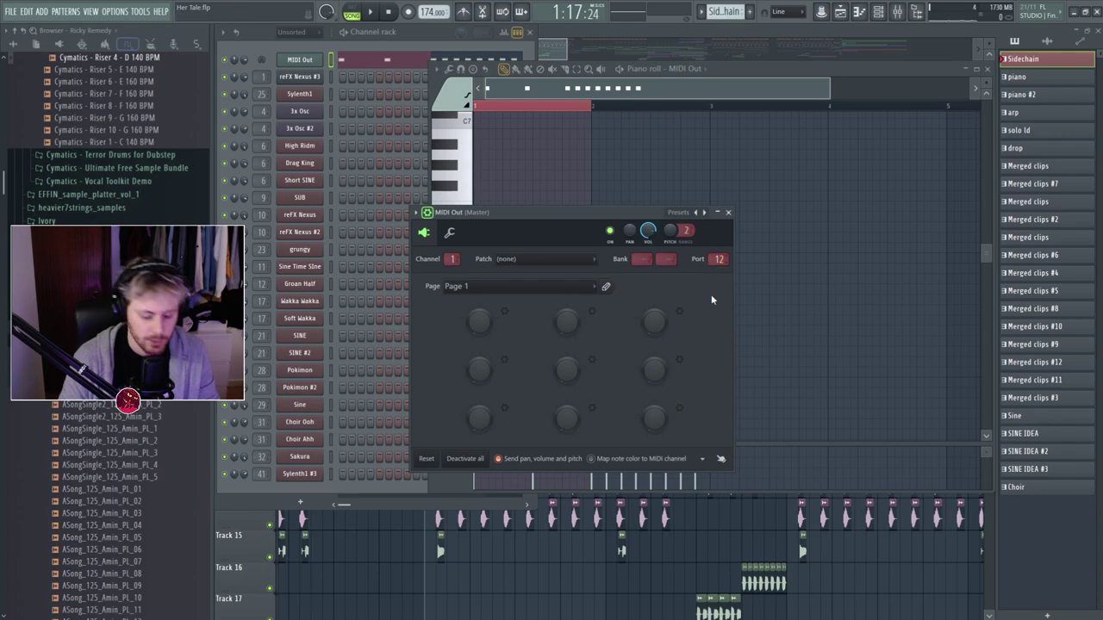
# Inspect the MIDI input port in VolumeShaper4's wrapper settings on the Sidechain track and close the plugin.
pyautogui.press('F9')
pyautogui.click(922, 378)
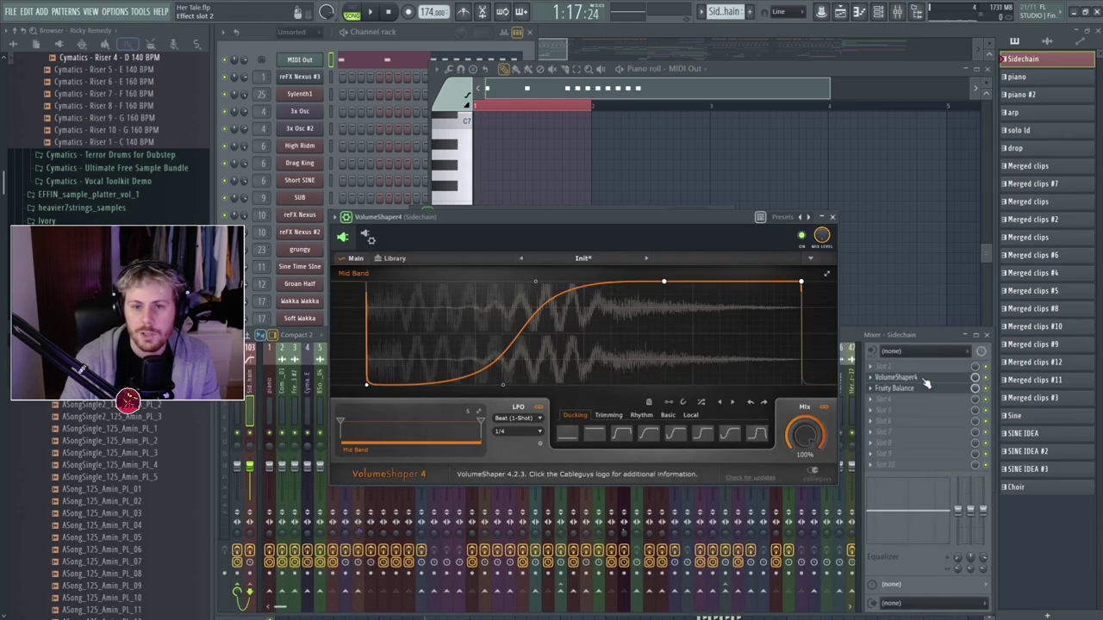
pyautogui.click(249, 389)
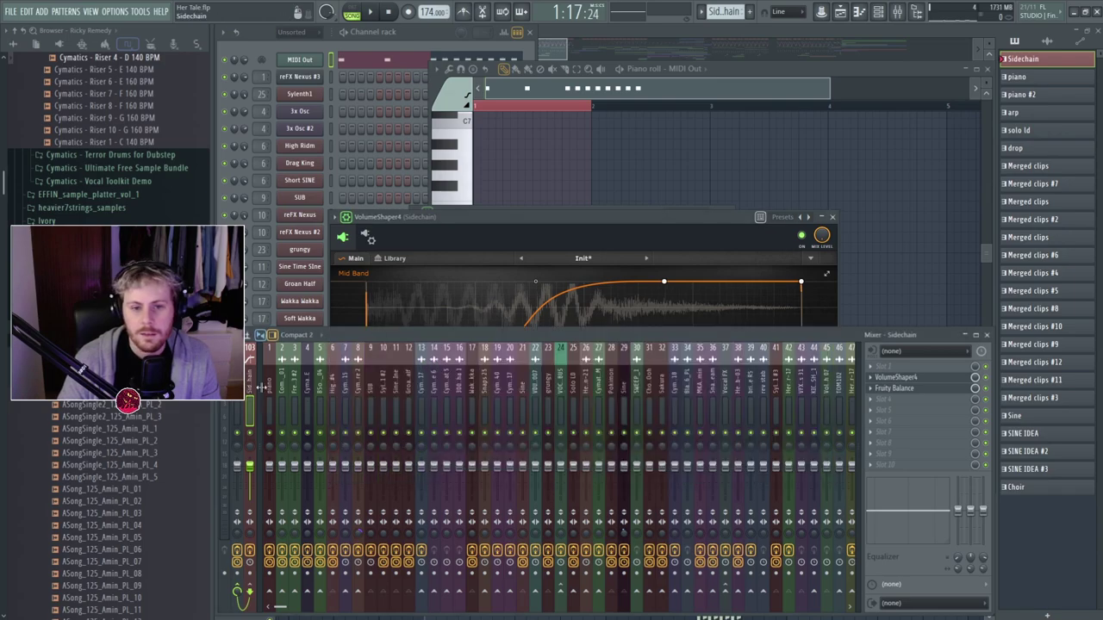
pyautogui.click(899, 379)
pyautogui.click(900, 378)
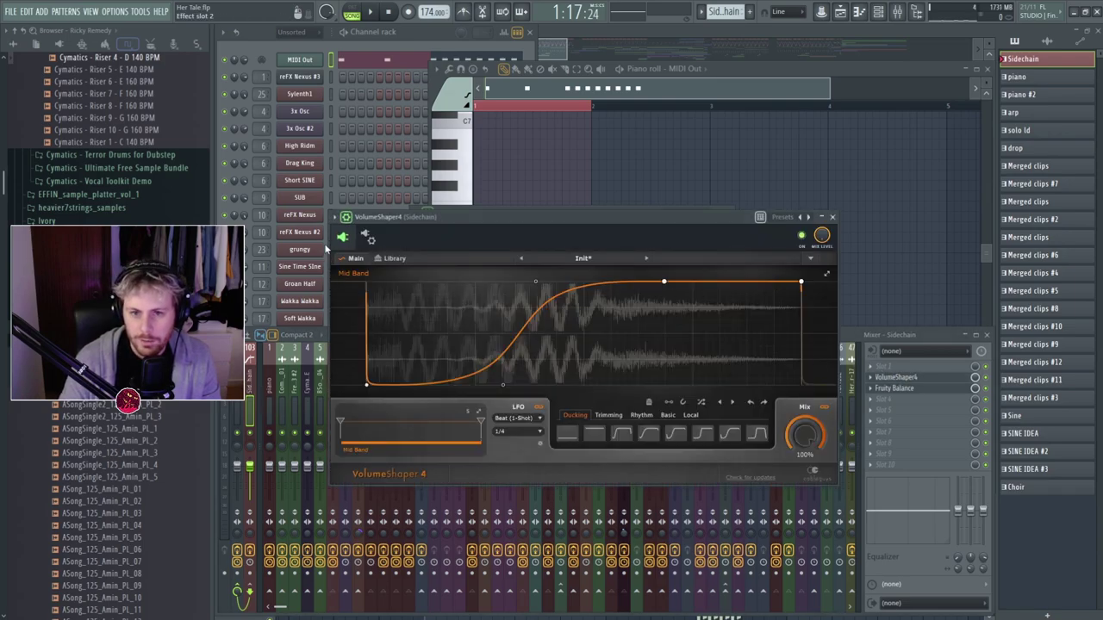
pyautogui.click(370, 238)
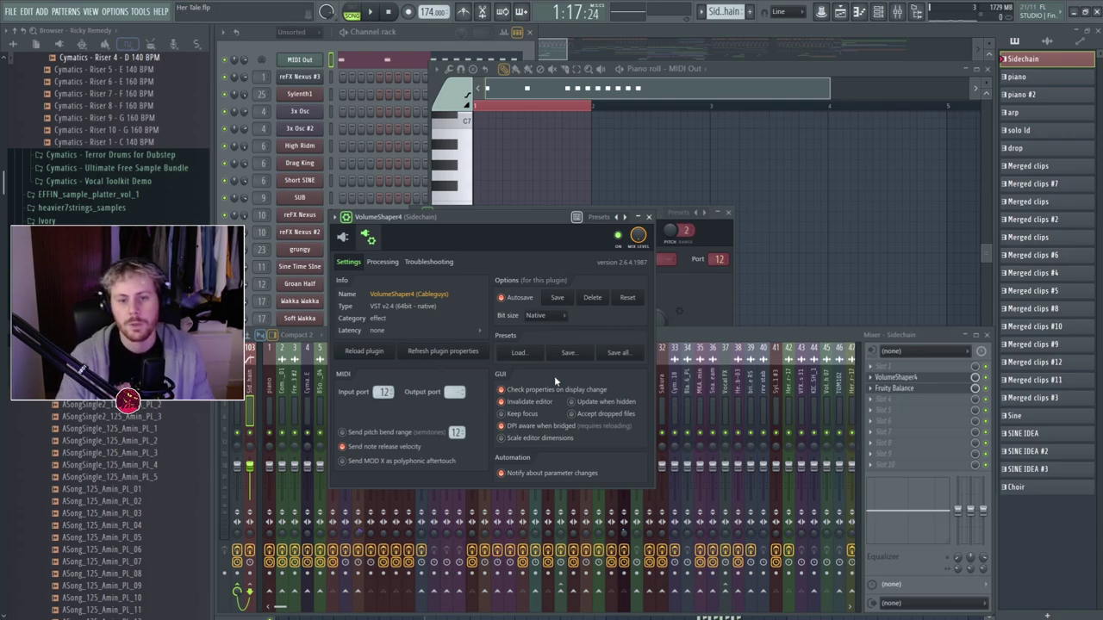
pyautogui.click(648, 216)
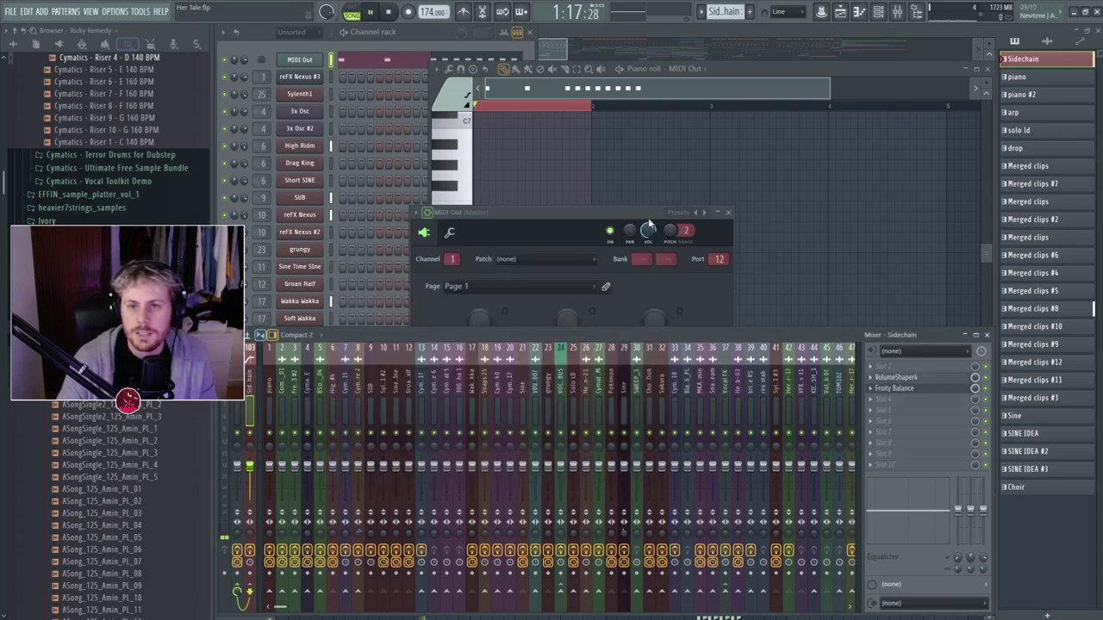
# Listen to the drop from bar 57 with the MIDI Out settings in view, stop playback and return to the playlist.
pyautogui.press('space')
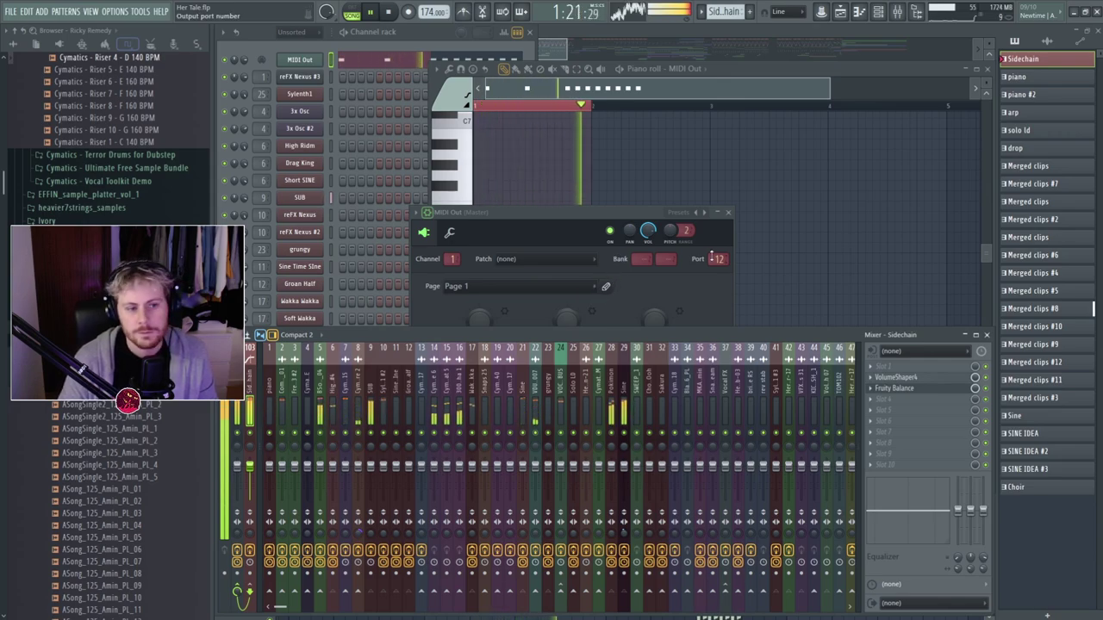
pyautogui.click(802, 227)
pyautogui.press('space')
pyautogui.press('F5')
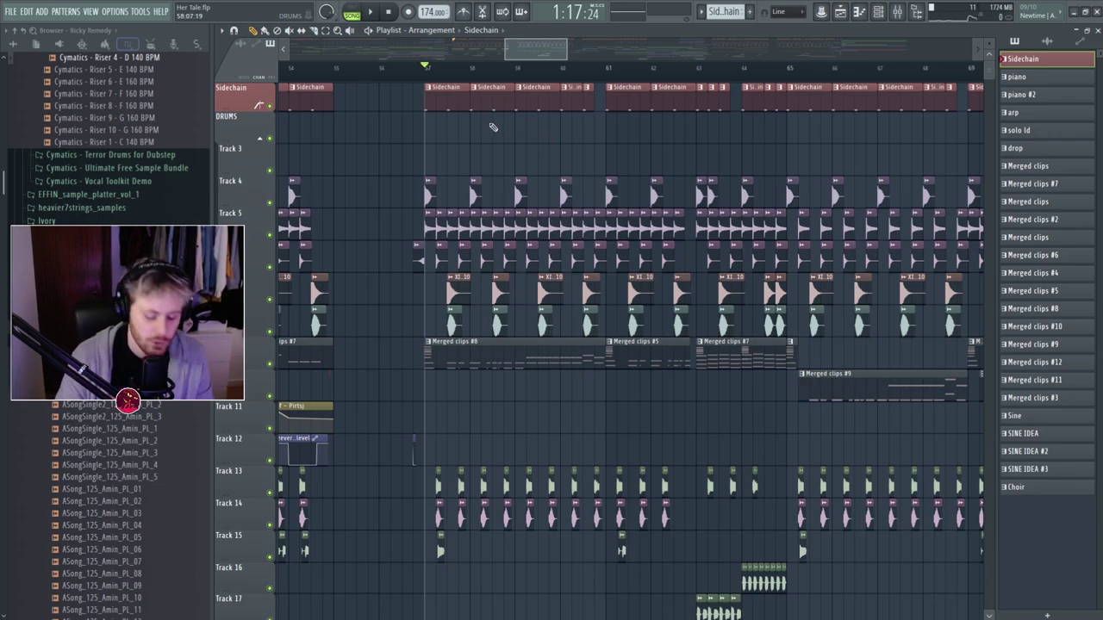
# Review VolumeShaper4's wrapper settings on the Sidechain track again and return to its ducking curve.
pyautogui.press('F9')
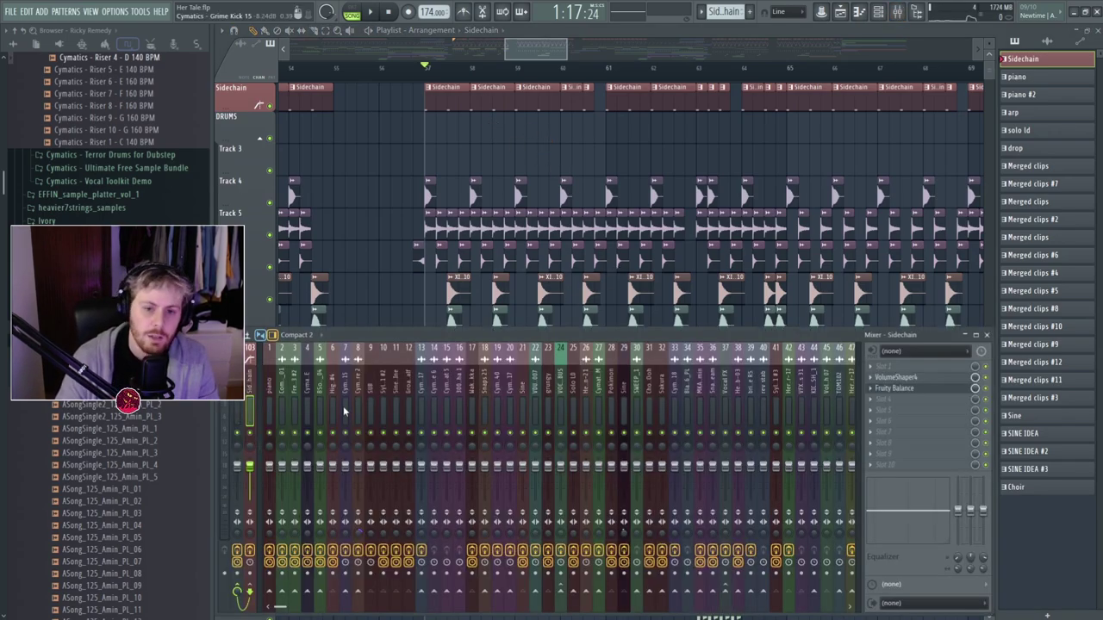
pyautogui.click(900, 379)
pyautogui.click(351, 220)
pyautogui.click(352, 220)
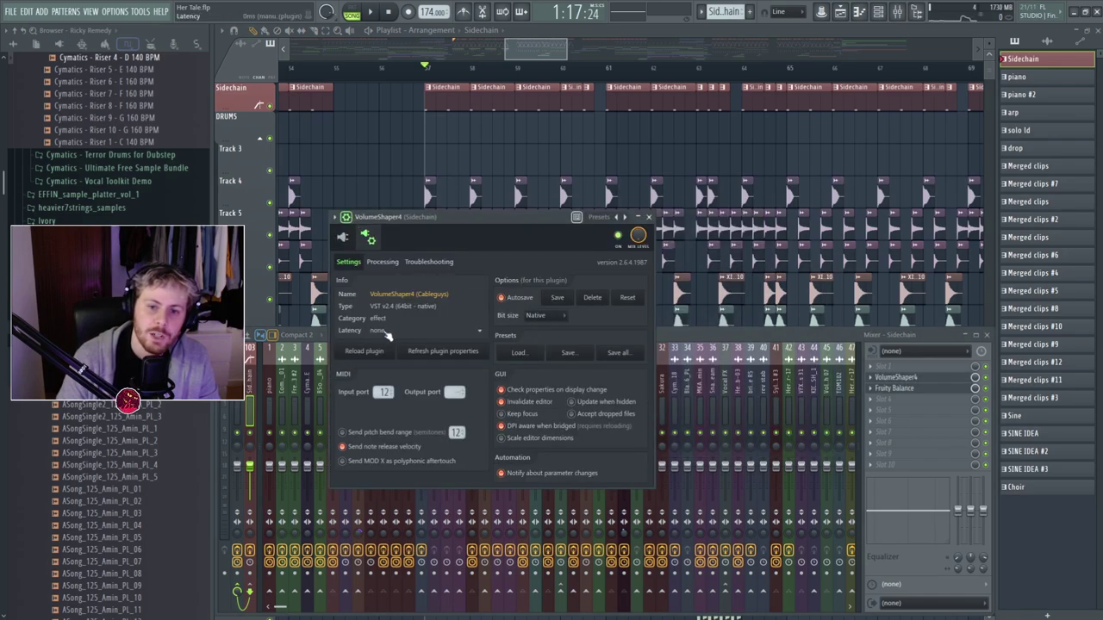
pyautogui.click(347, 220)
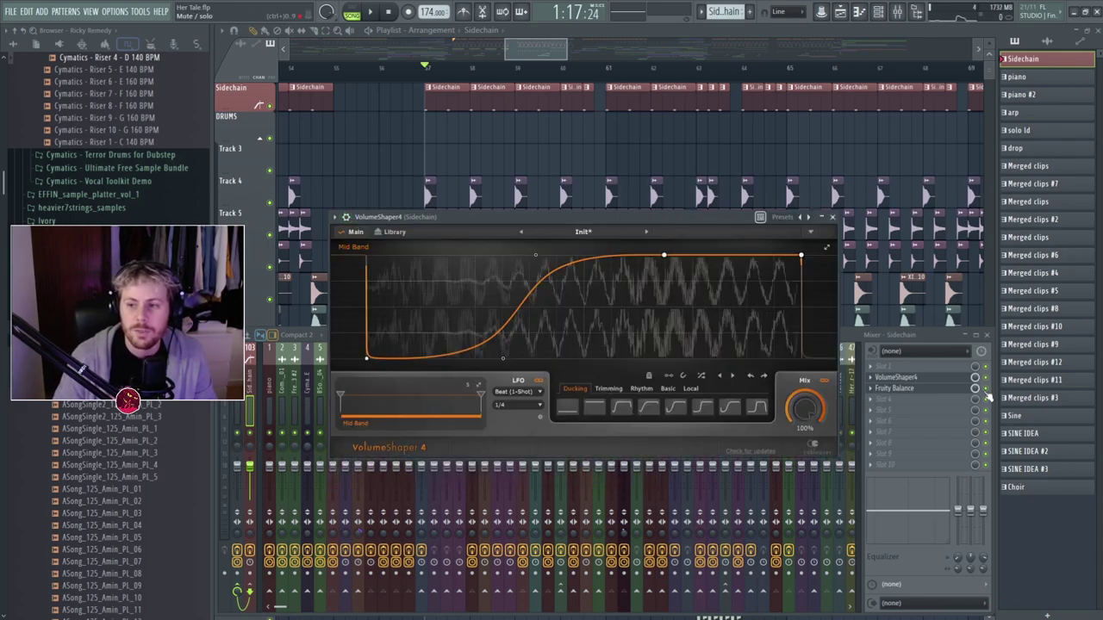
# Examine the Sidechain track's effect chain, comparing VolumeShaper4's curve with the volume control of Fruity Balance.
pyautogui.click(989, 385)
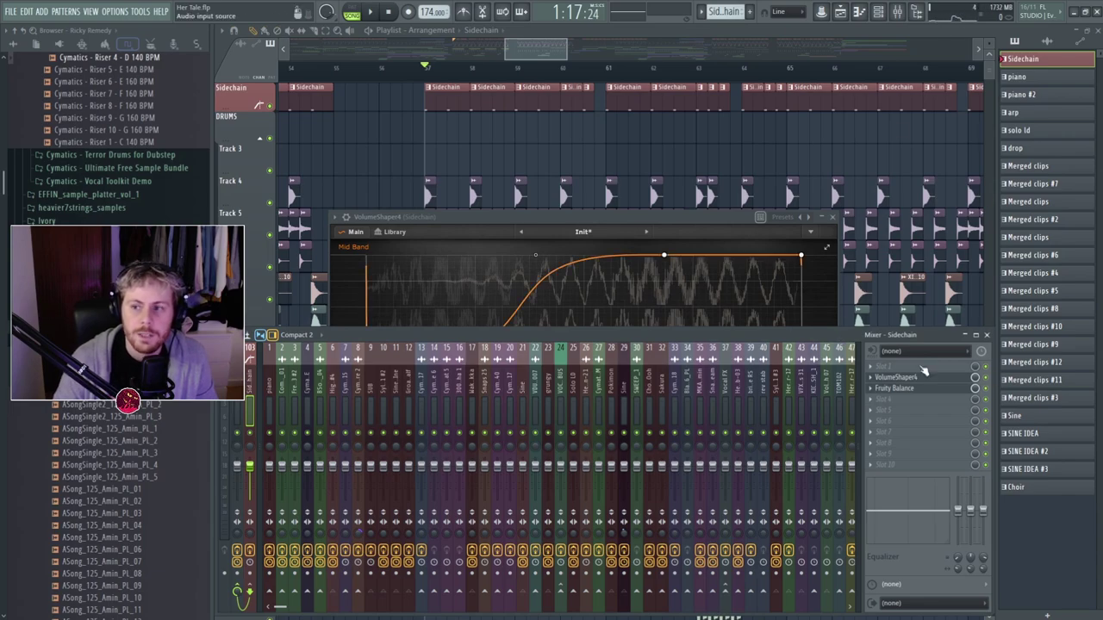
pyautogui.click(897, 377)
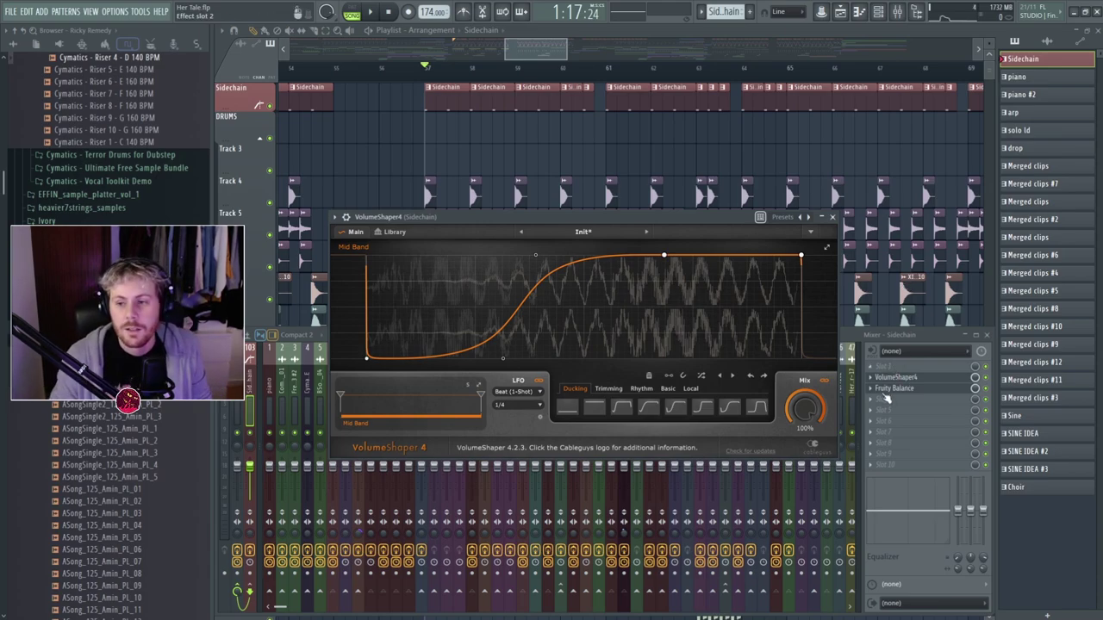
pyautogui.click(889, 390)
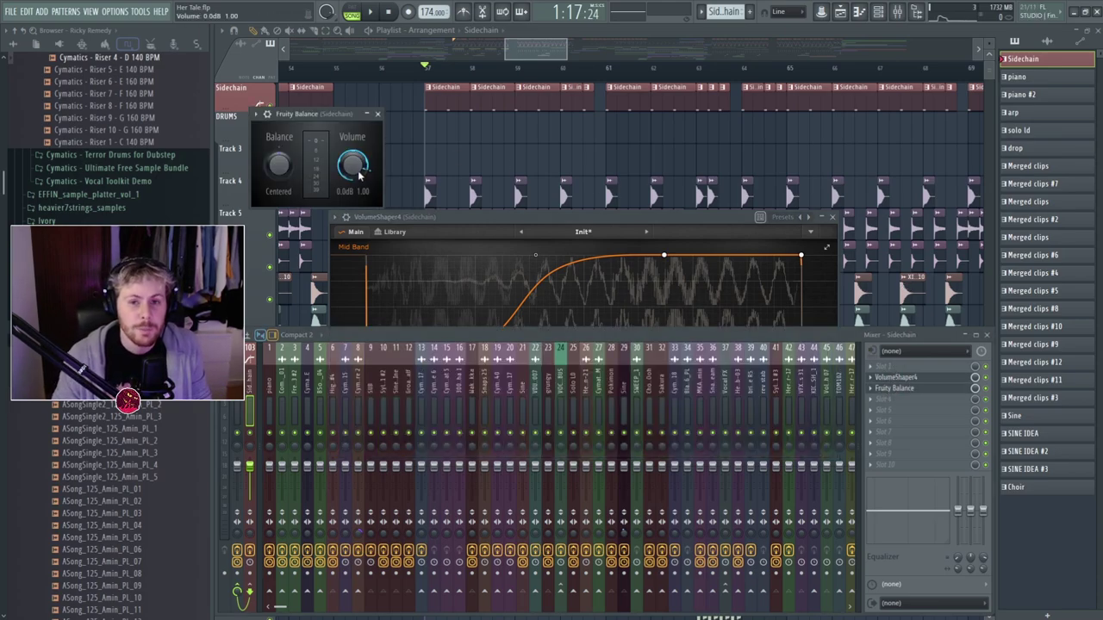
pyautogui.press('F5')
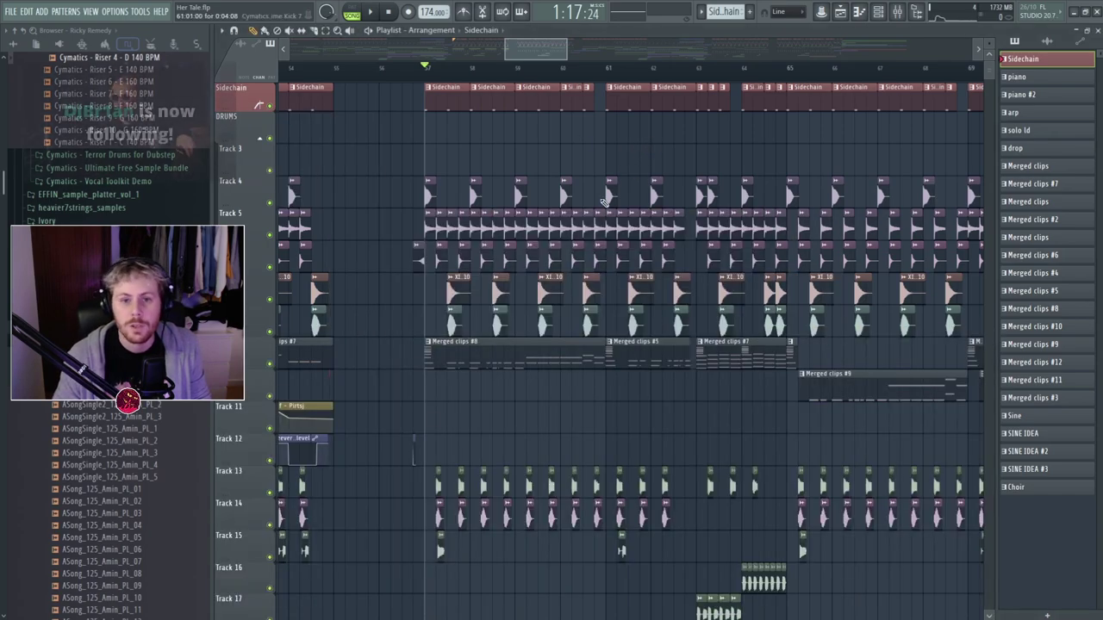
pyautogui.press('F9')
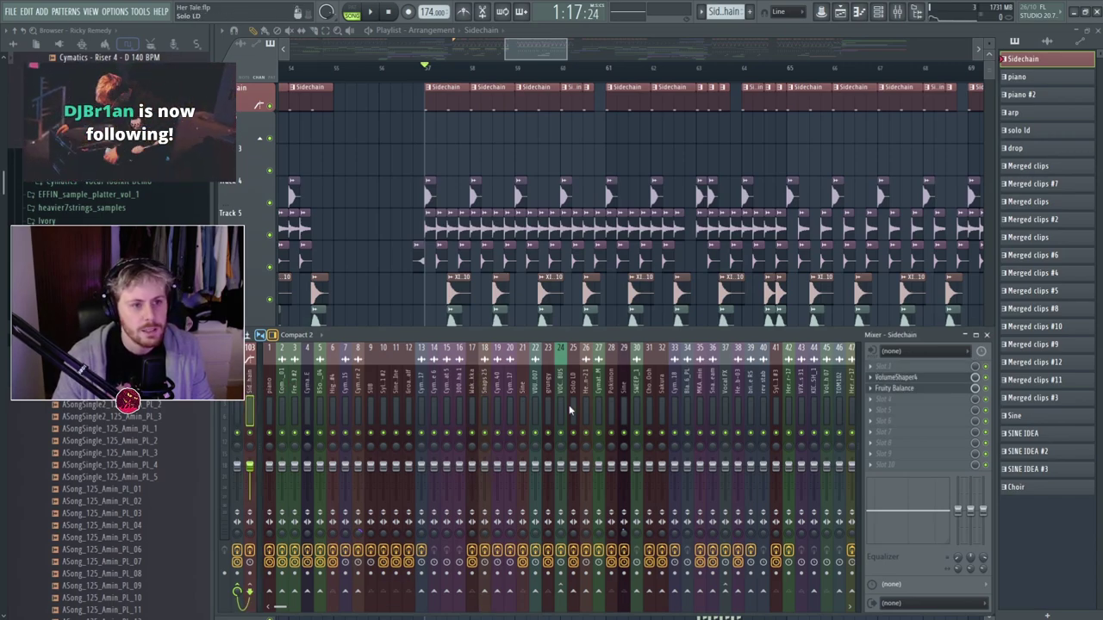
pyautogui.click(891, 387)
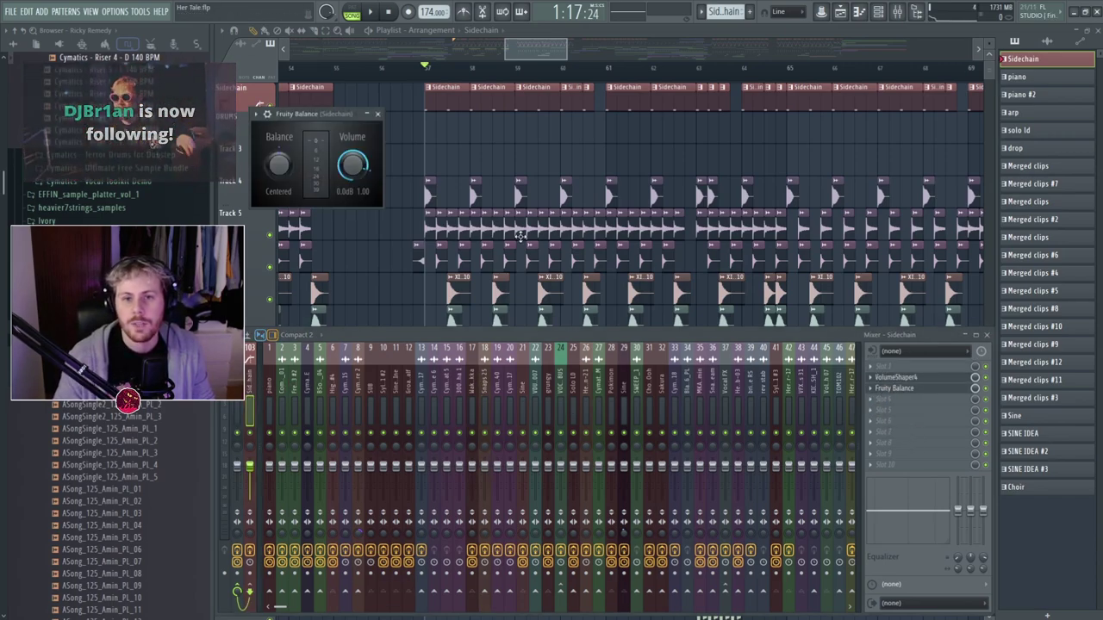
# Insert an empty track below the Sidechain track and create a Fruity Balance volume automation clip spanning bar 57.
pyautogui.click(416, 252)
pyautogui.moveTo(425, 69); pyautogui.dragTo(469, 69)
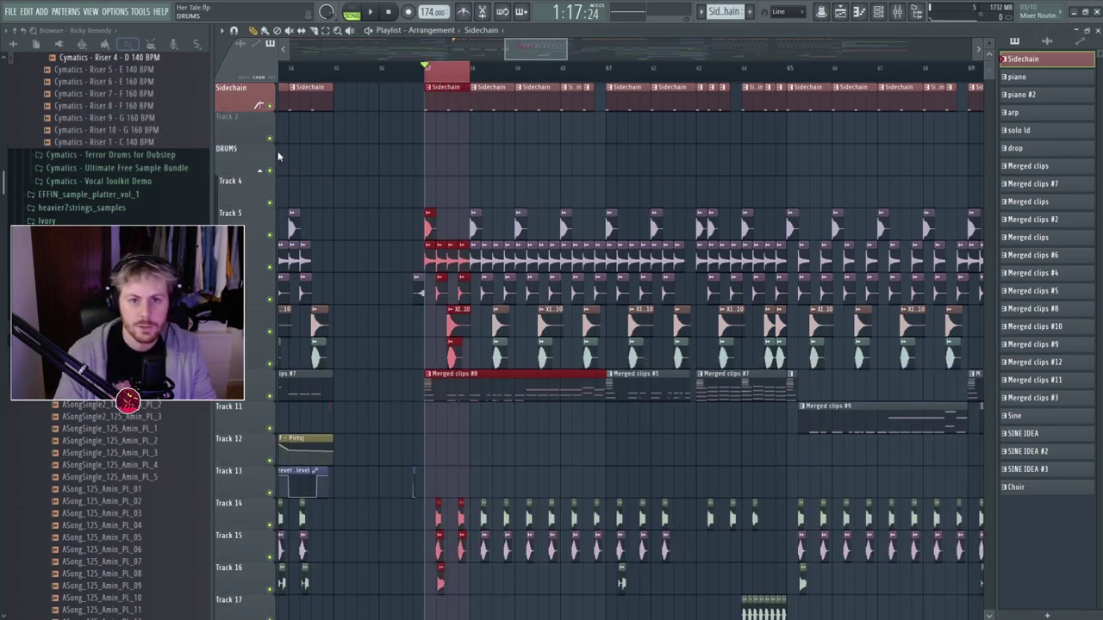
pyautogui.press('F9')
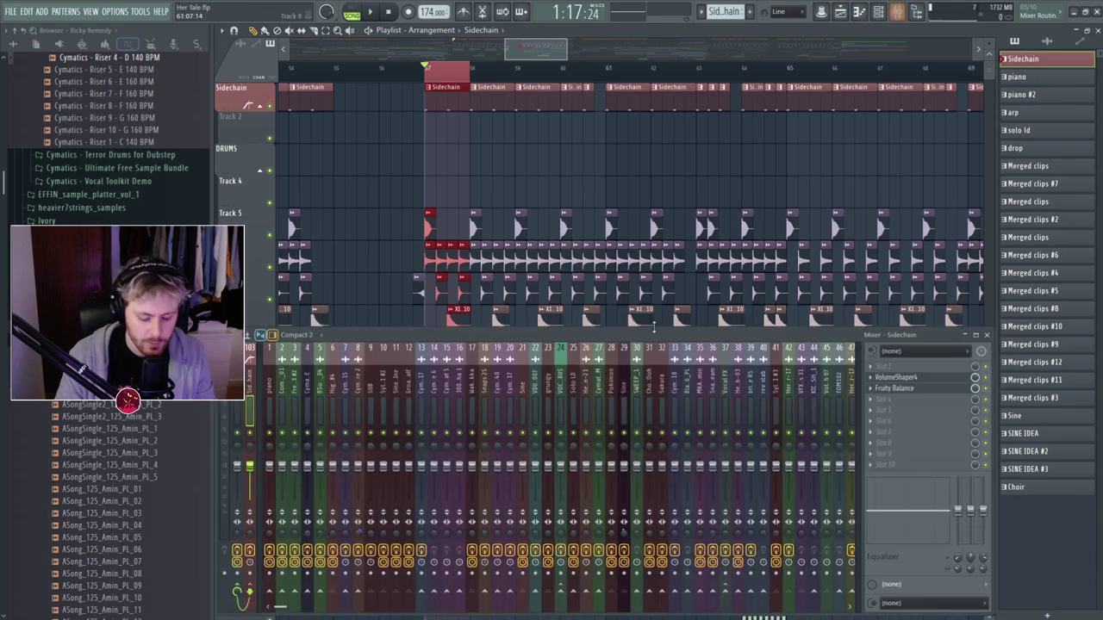
pyautogui.click(896, 388)
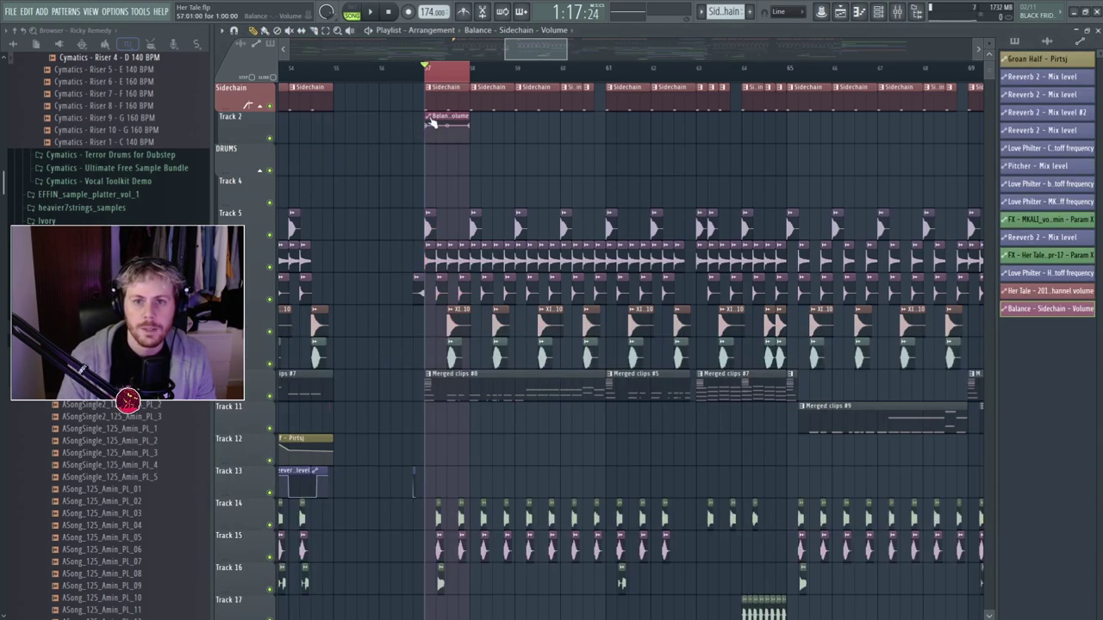
# Check Fruity Balance's volume control and the settings of its new automation clip at bar 57.
pyautogui.press('F9')
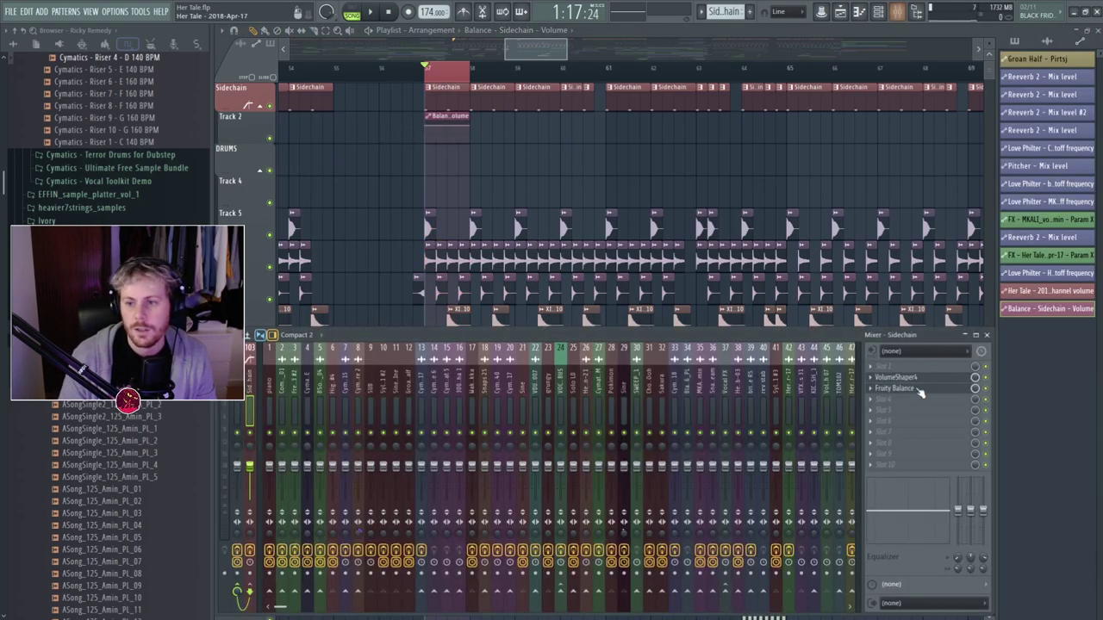
pyautogui.click(896, 388)
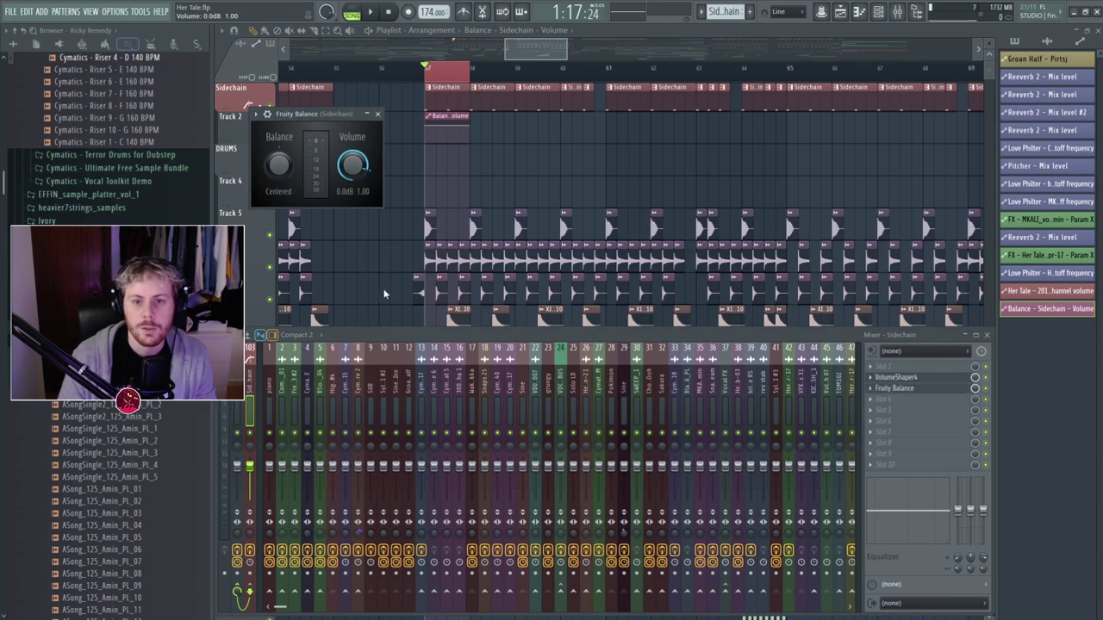
pyautogui.press('F9')
pyautogui.doubleClick(437, 117)
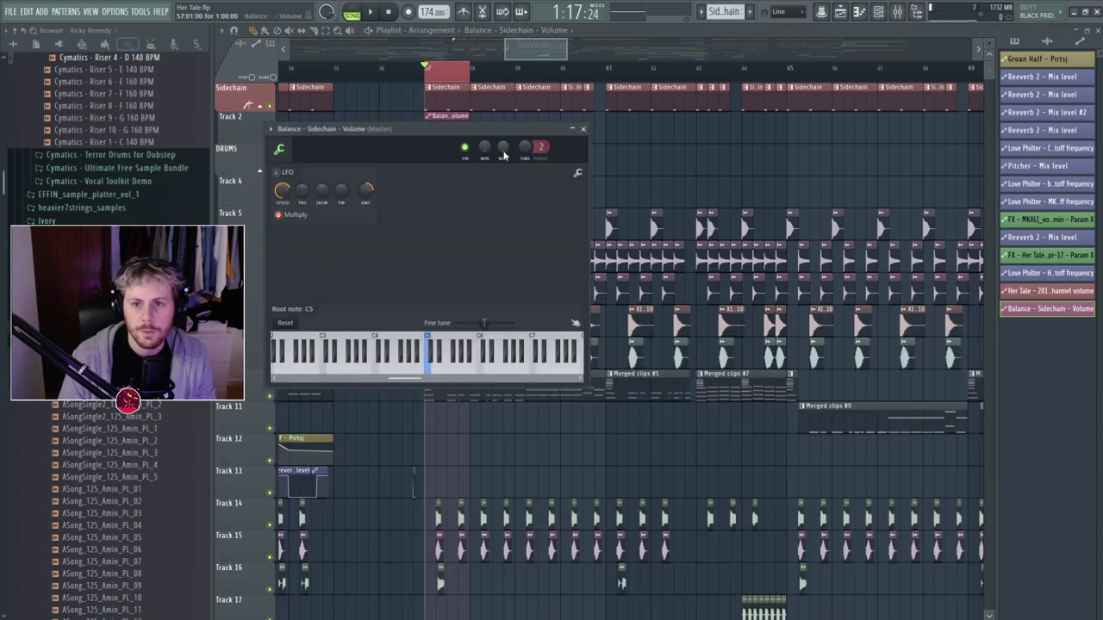
pyautogui.press('Escape')
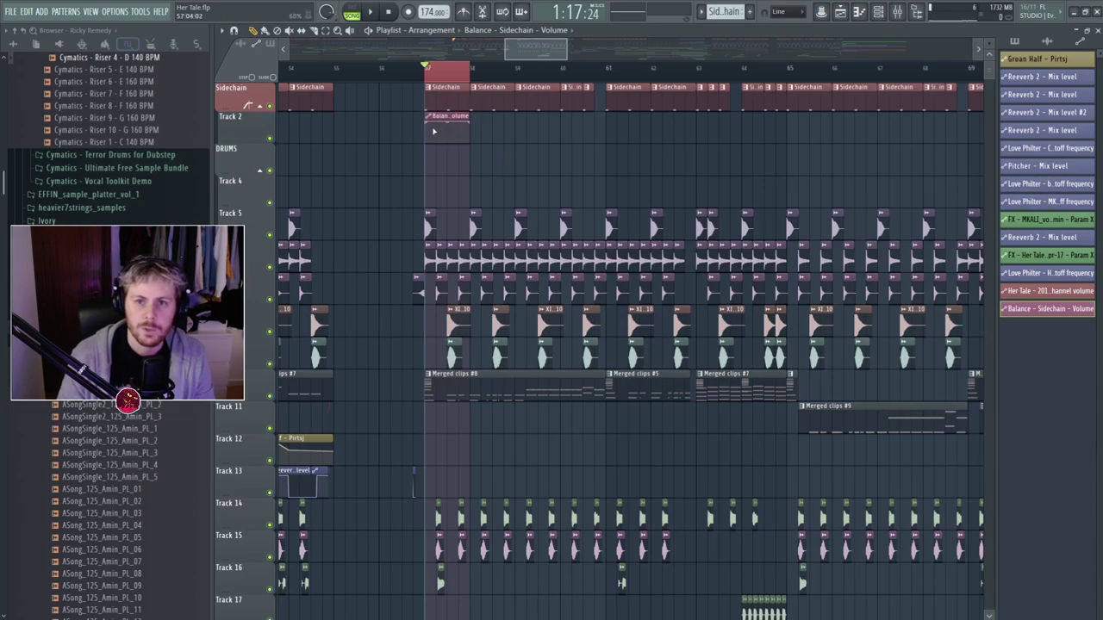
# Shape the volume automation clip as a rising ramp, repeat it every bar from 57 to 64, and audition it briefly.
pyautogui.moveTo(425, 123)
pyautogui.mouseDown()
pyautogui.moveTo(426, 142)
pyautogui.moveTo(758, 119)
pyautogui.mouseUp()
pyautogui.press('space')
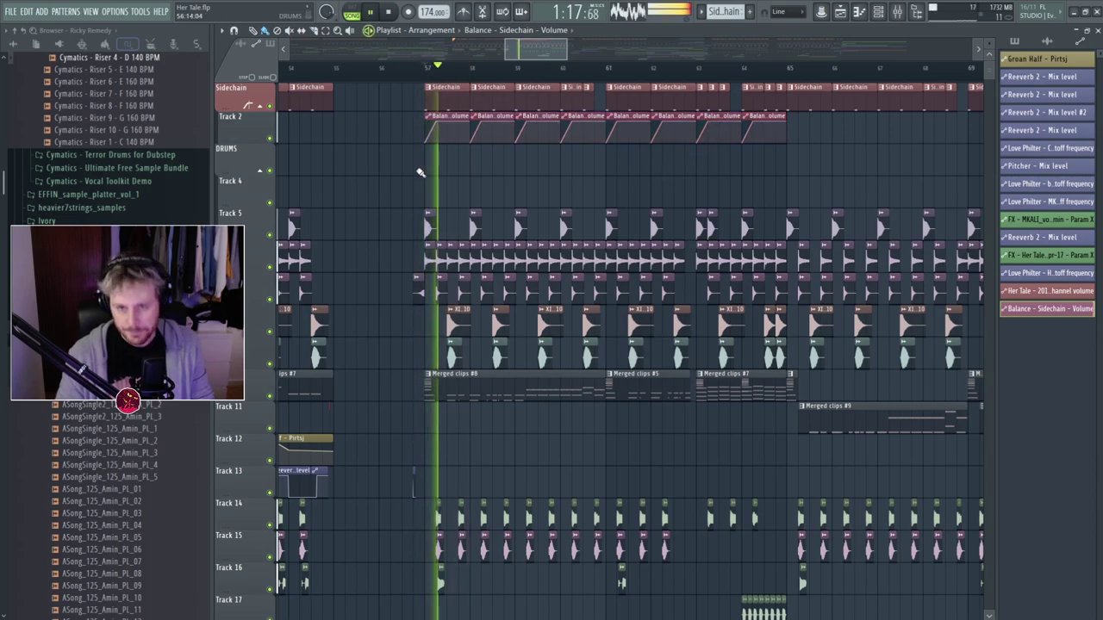
pyautogui.press('space')
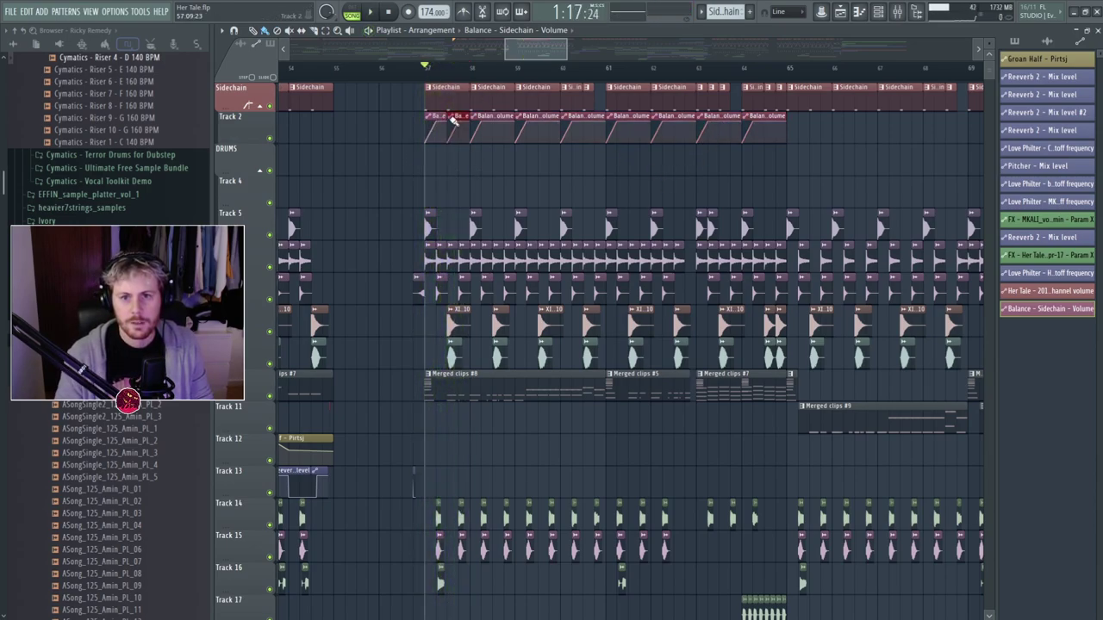
# Replace the automation with half-bar clips repeated from bar 57 through bar 63, mute the overlying Sidechain pattern clips, and start playback.
pyautogui.rightClick(762, 129)
pyautogui.moveTo(480, 128); pyautogui.dragTo(730, 127)
pyautogui.press('space')
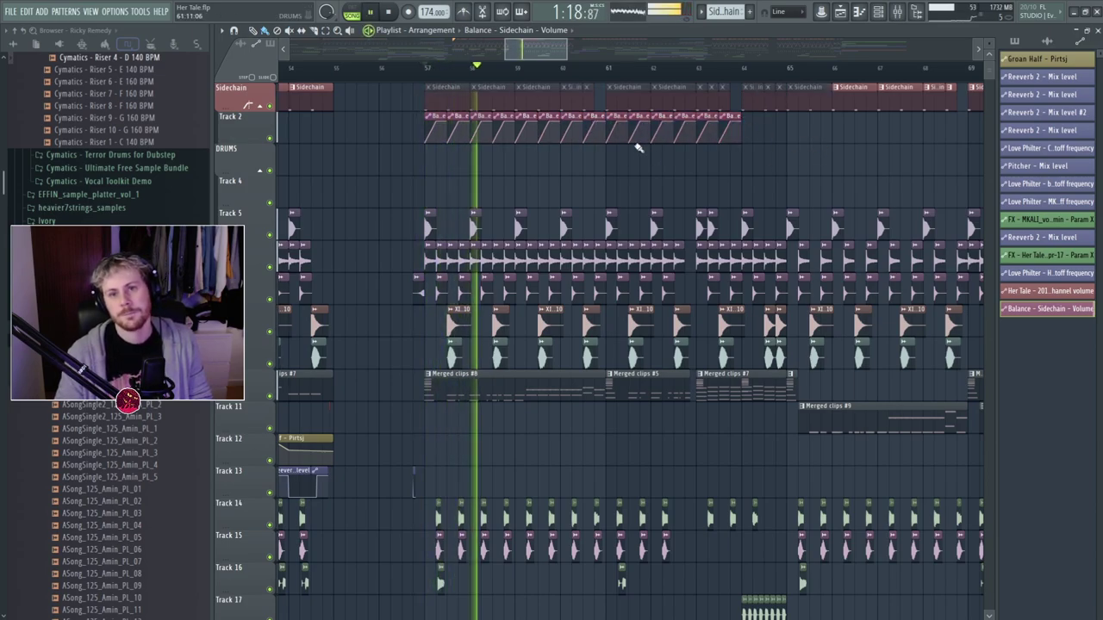
# Bend the repeated volume automation ramps into curves, unmute the Sidechain pattern clips from bar 57 onward, and audition the drop.
pyautogui.scroll(3, 420, 137)
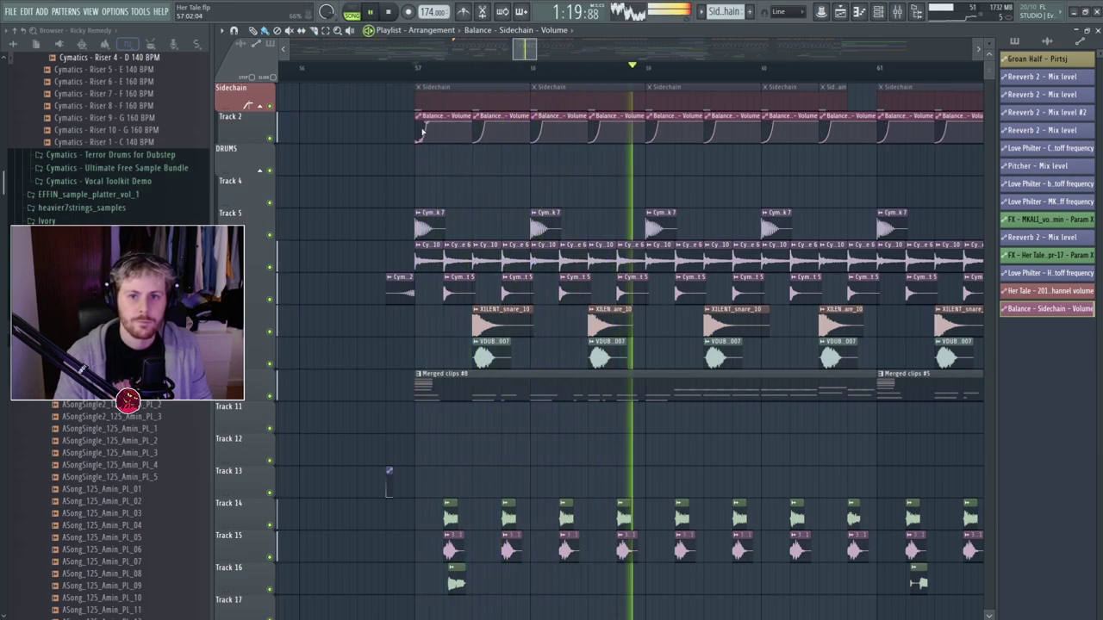
pyautogui.scroll(-3, 329, 151)
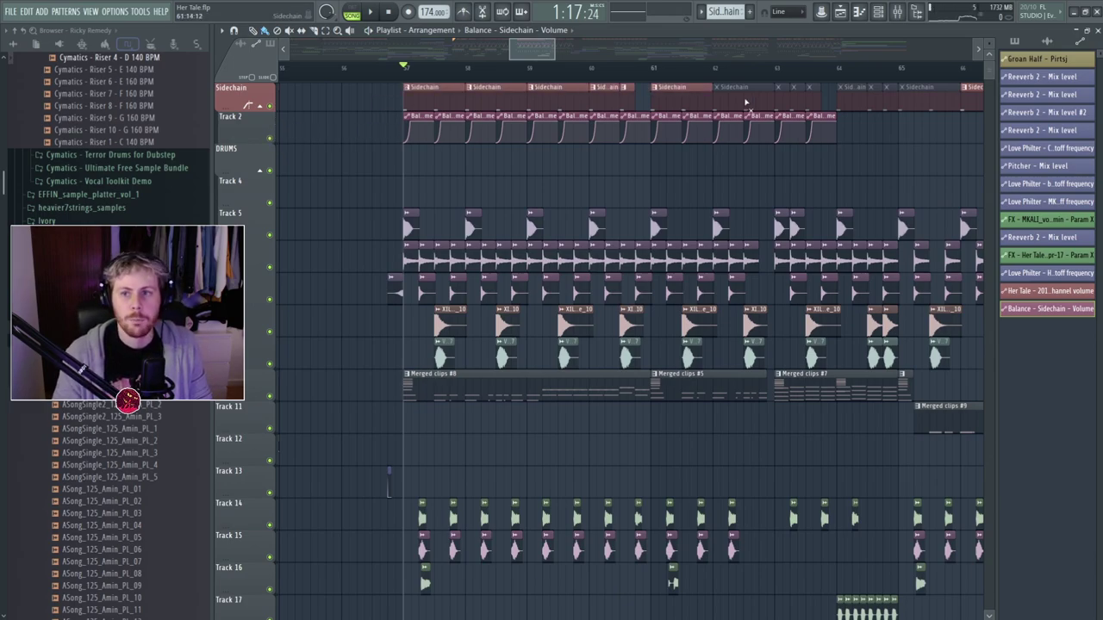
pyautogui.press('space')
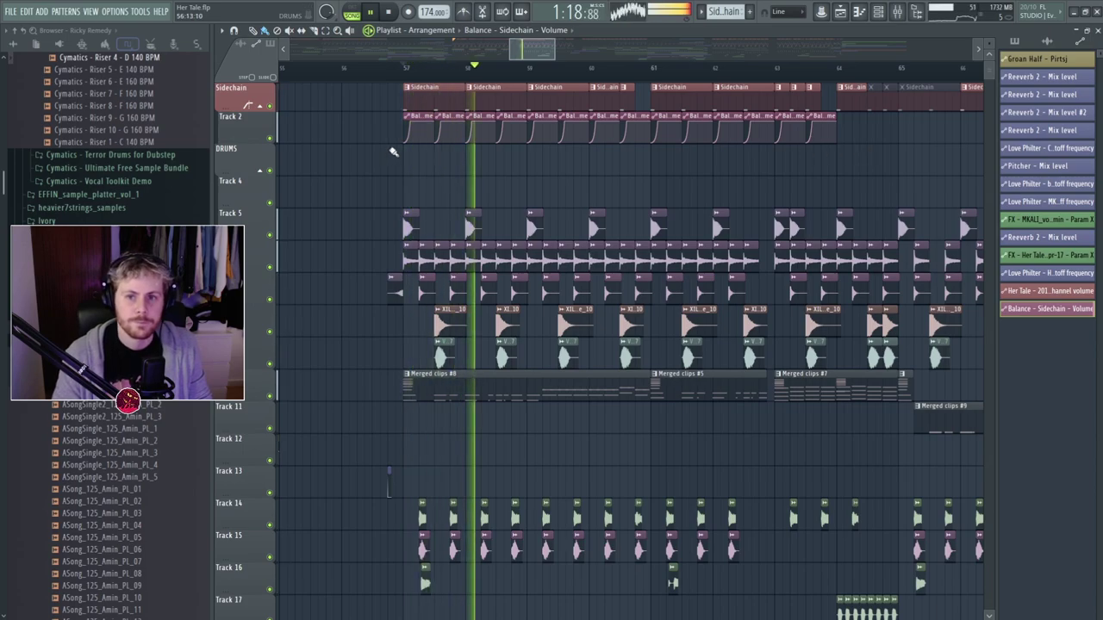
pyautogui.press('space')
# Try a unique automation clip with a falling end in the second half of bar 57, audition it, and delete it.
pyautogui.scroll(3, 423, 154)
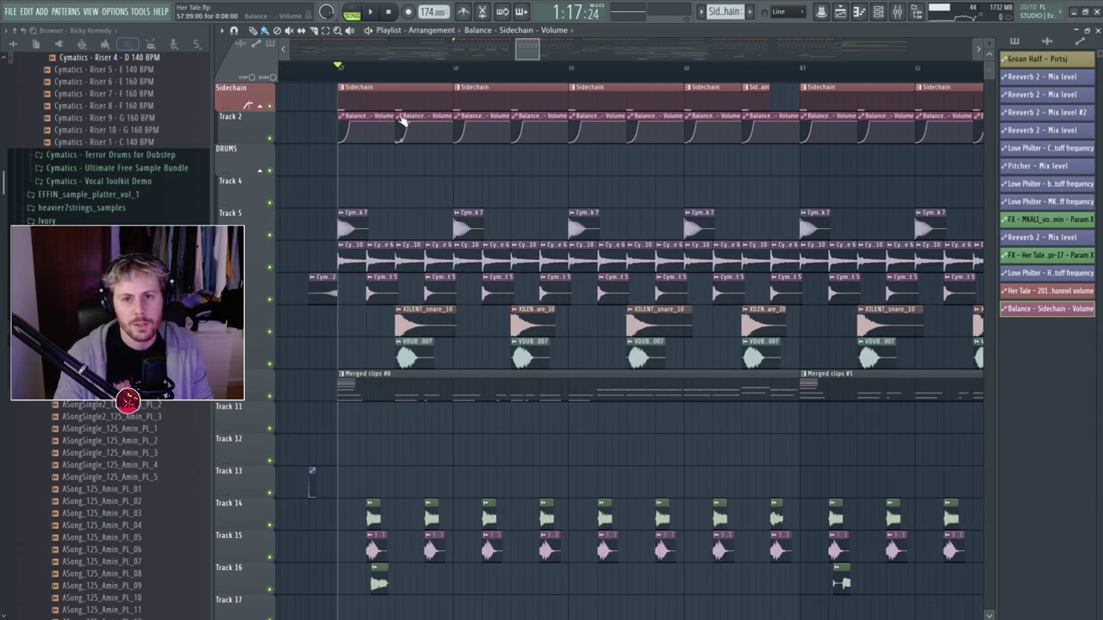
pyautogui.click(426, 219)
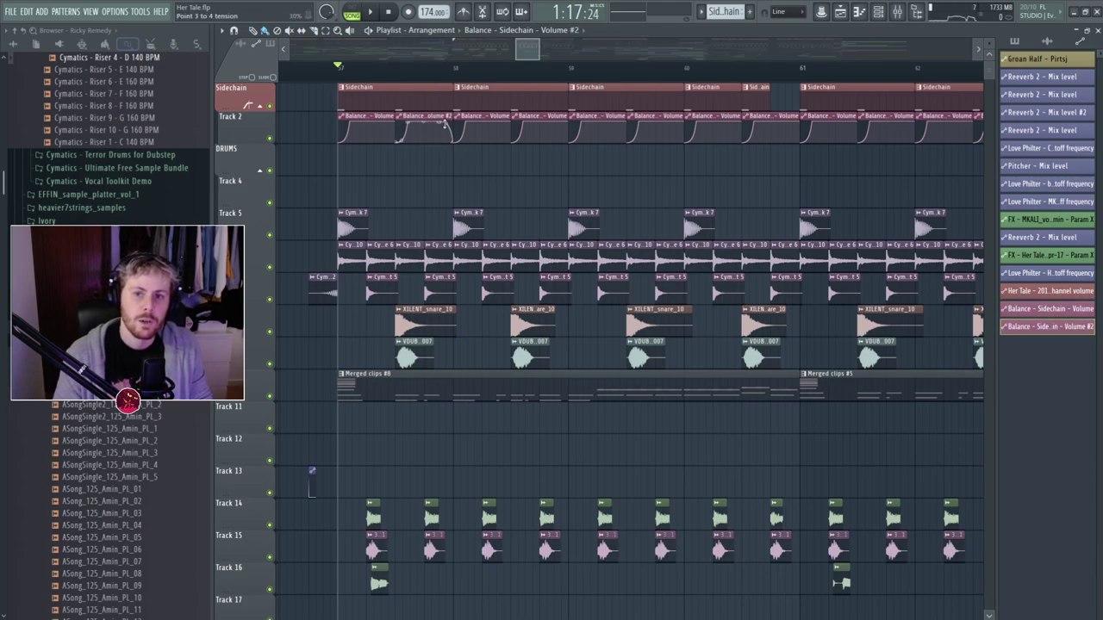
pyautogui.press('space')
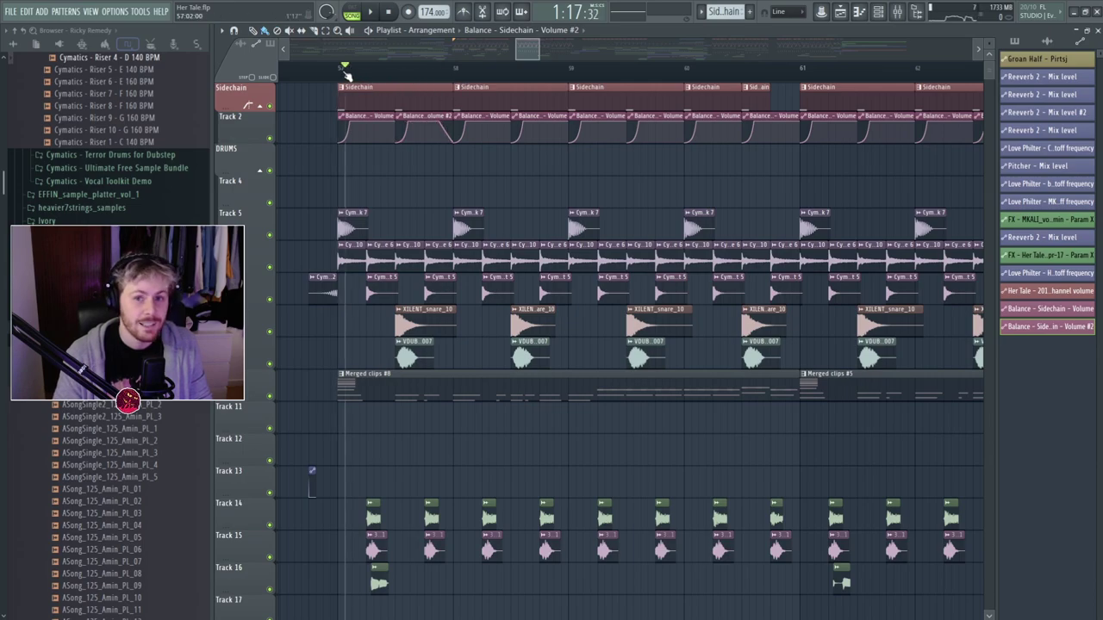
pyautogui.press('space')
pyautogui.press('space')
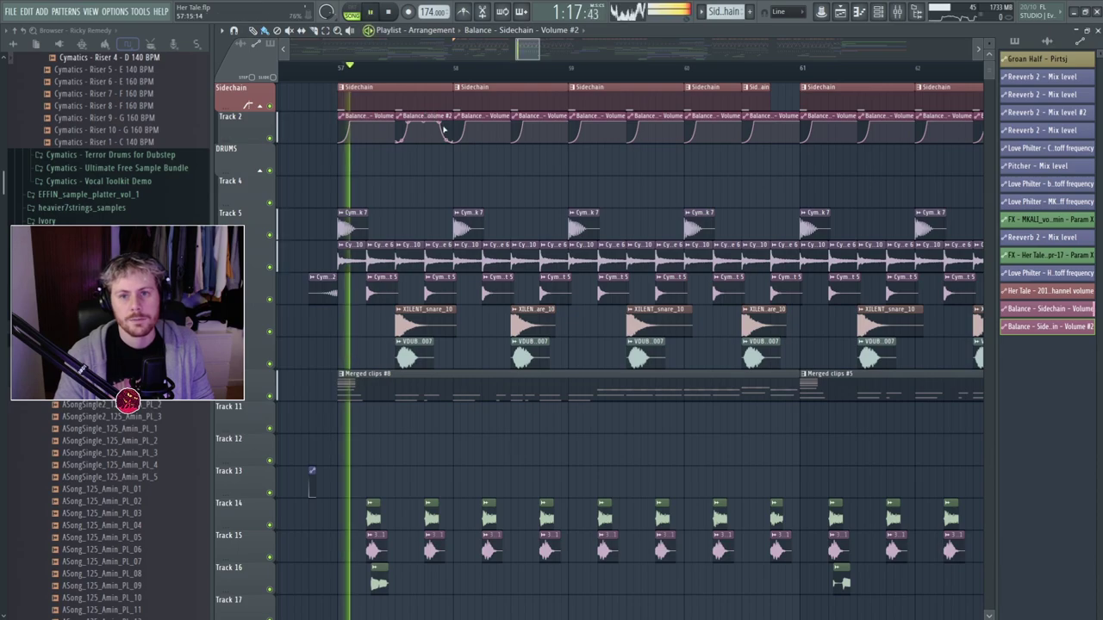
pyautogui.press('space')
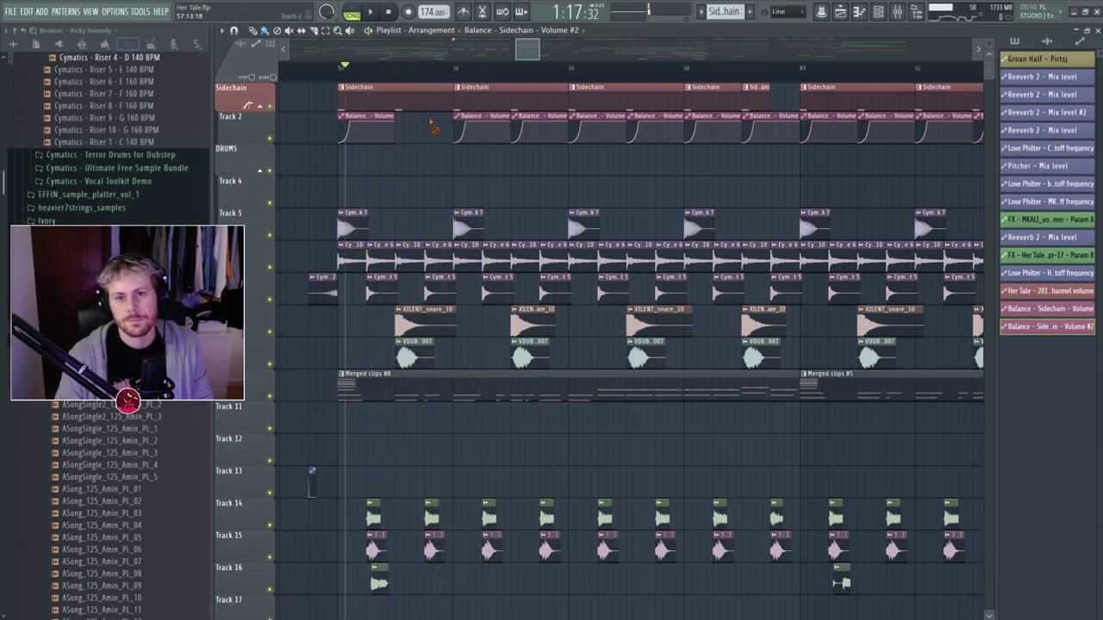
# Mute and shrink Track 2 with the Balance automation clips, and play the drop using the Sidechain pattern clips.
pyautogui.scroll(-3, 422, 154)
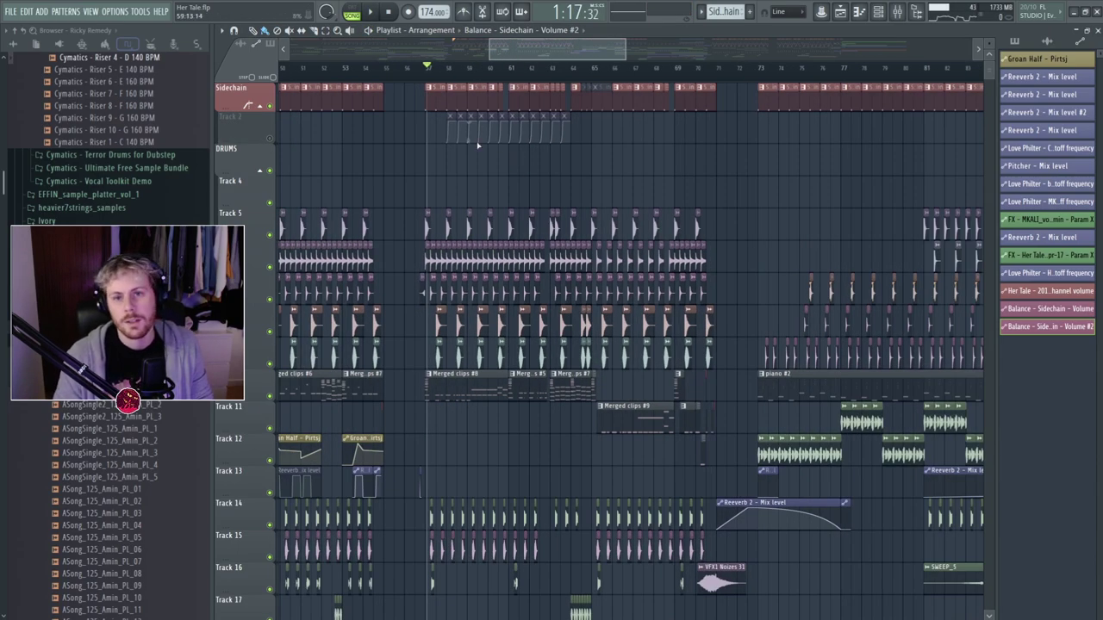
pyautogui.scroll(-1, 250, 140)
pyautogui.press('space')
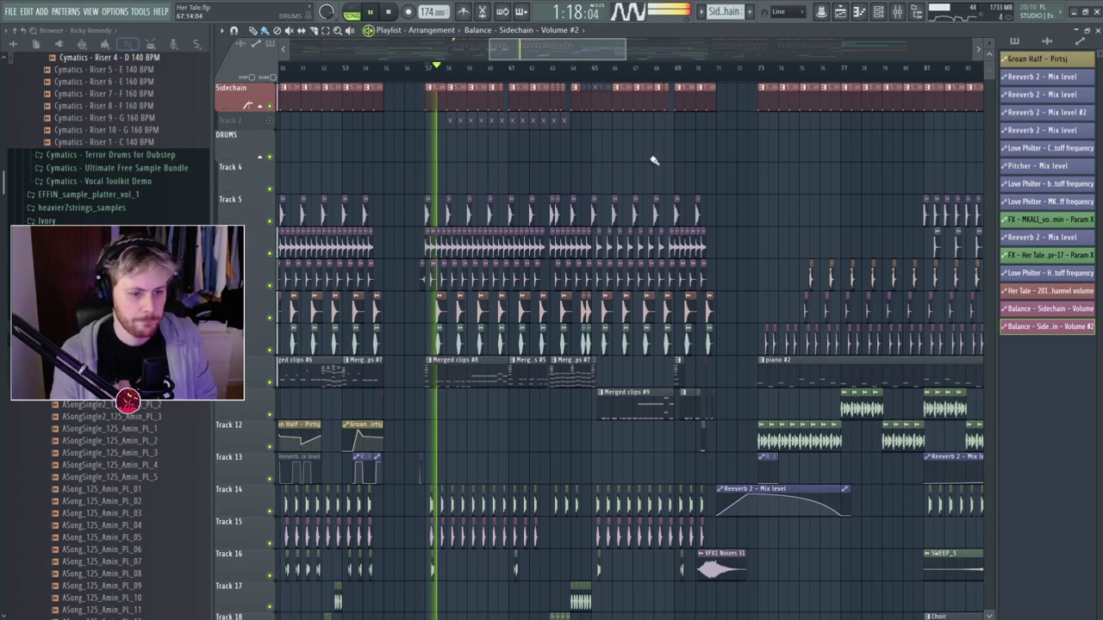
pyautogui.click(388, 13)
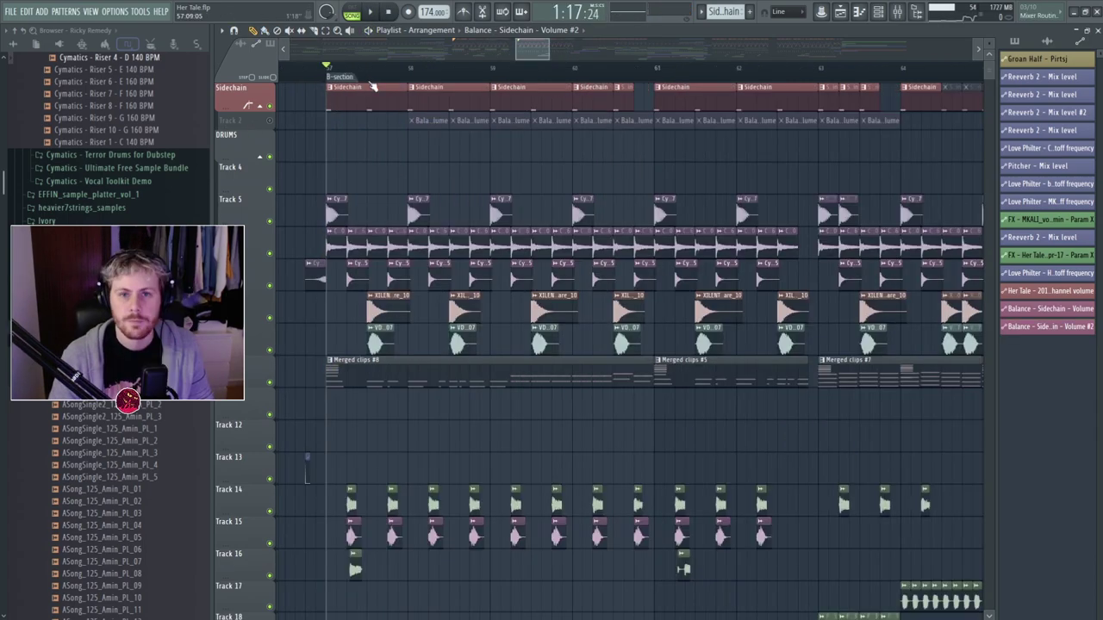
# Set a playback loop from the middle of bar 57 into bar 60 and open the SINE channel's Massive synth.
pyautogui.press('space')
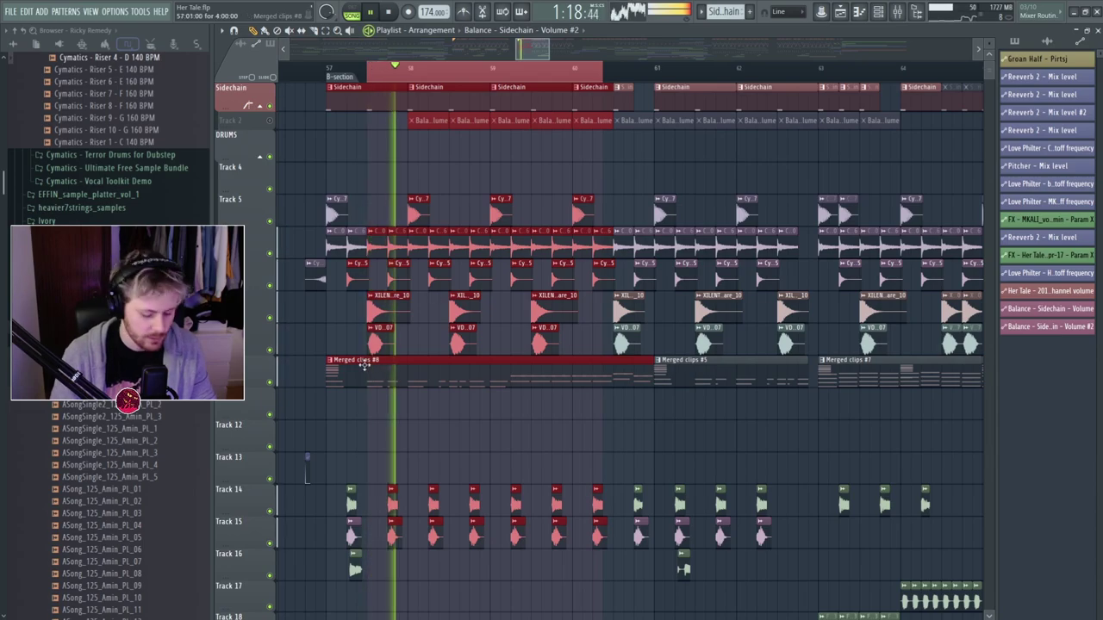
pyautogui.press('F6')
pyautogui.press('space')
pyautogui.click(303, 336)
pyautogui.press('space')
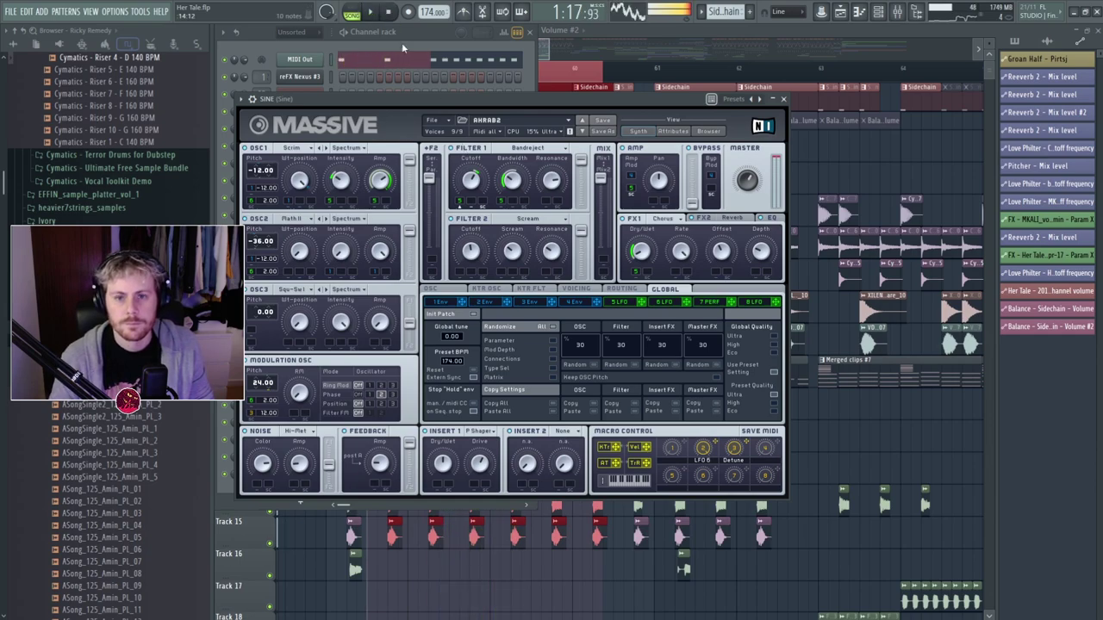
# Examine Massive's FX1 chorus and FX2 reverb settings while playing the loop intermittently.
pyautogui.click(663, 218)
pyautogui.press('space')
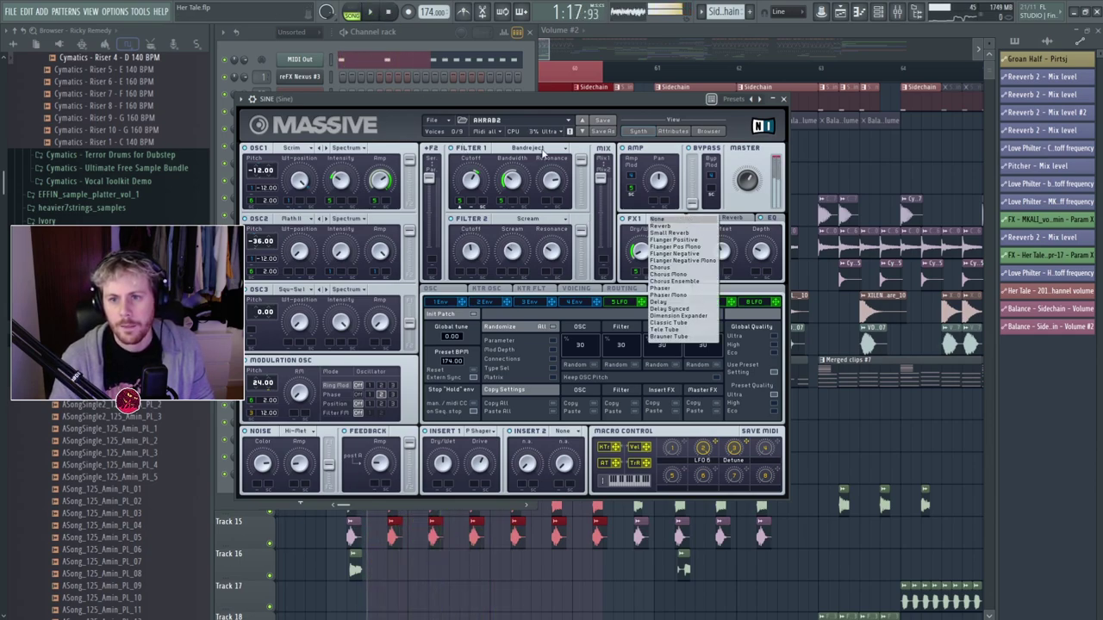
pyautogui.click(616, 229)
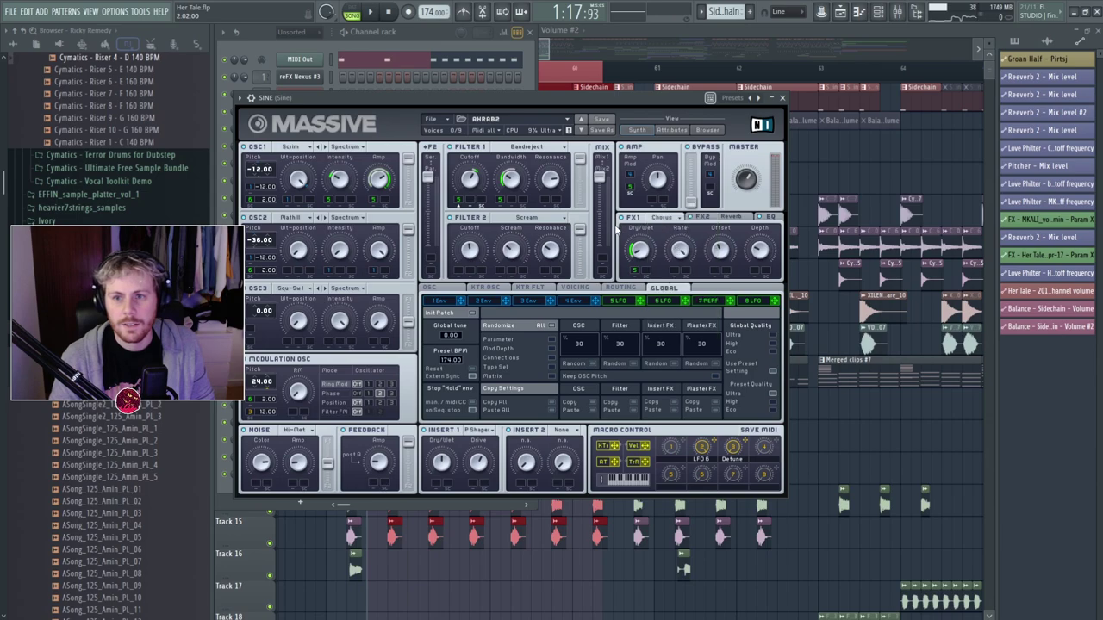
pyautogui.click(711, 221)
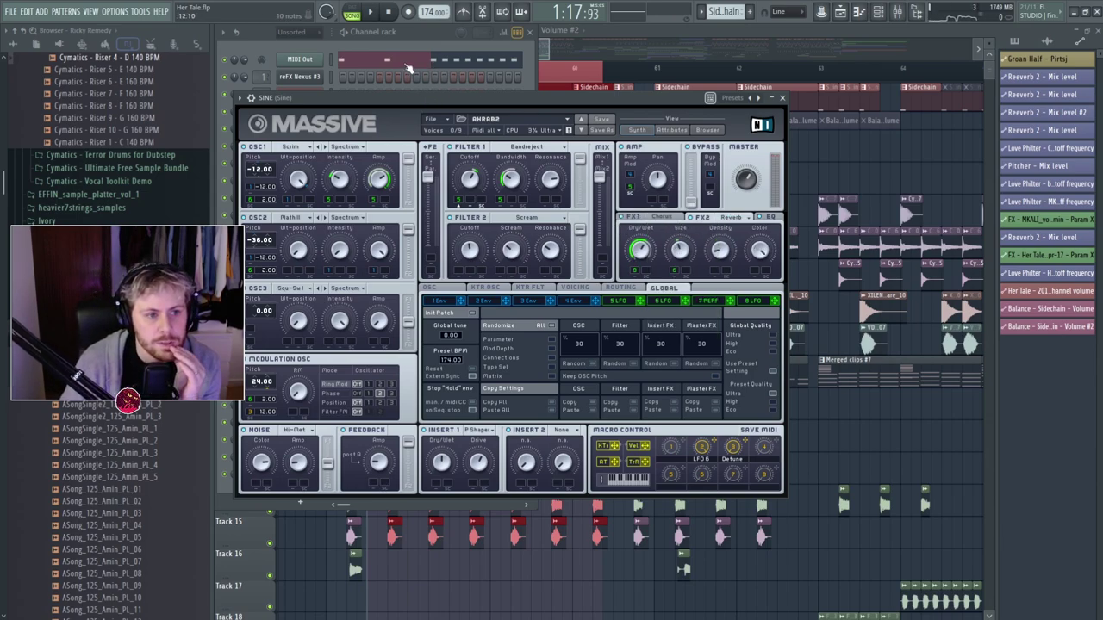
pyautogui.press('space')
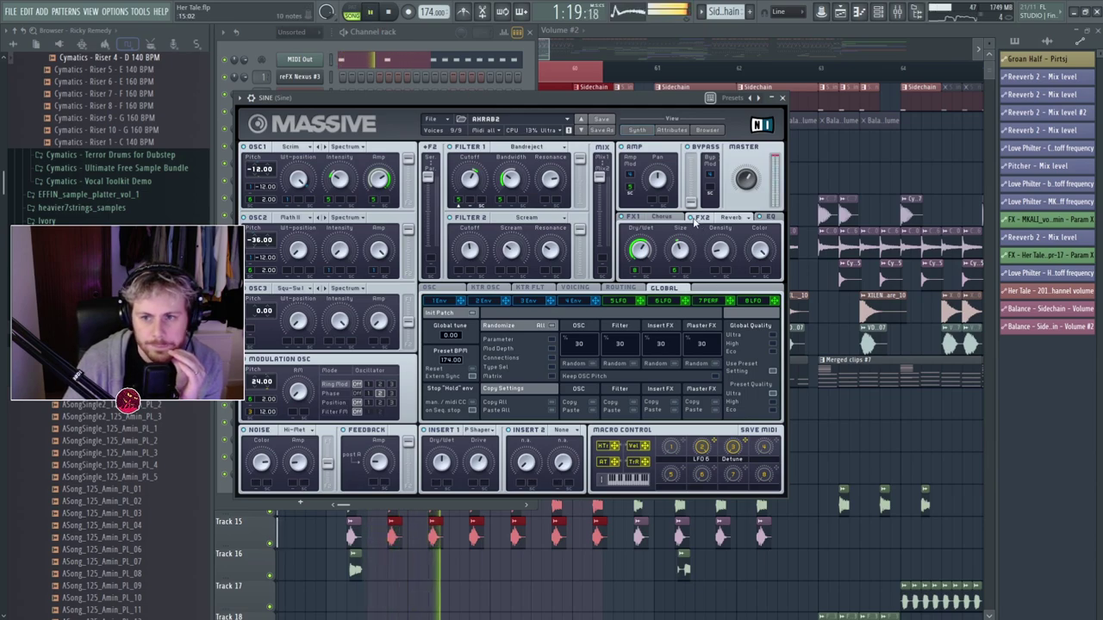
pyautogui.click(388, 12)
pyautogui.press('space')
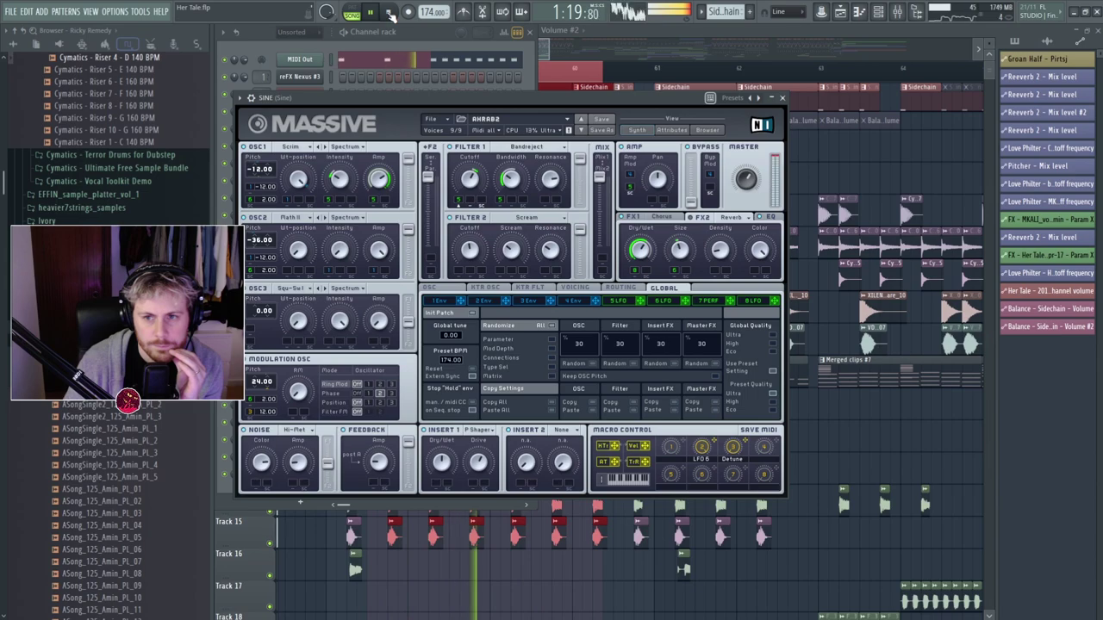
pyautogui.click(388, 12)
# Solo the track with the Merged clips patterns and shorten the playback loop to end at bar 59, with the SINE Massive synth open.
pyautogui.click(806, 170)
pyautogui.rightClick(270, 383)
pyautogui.press('space')
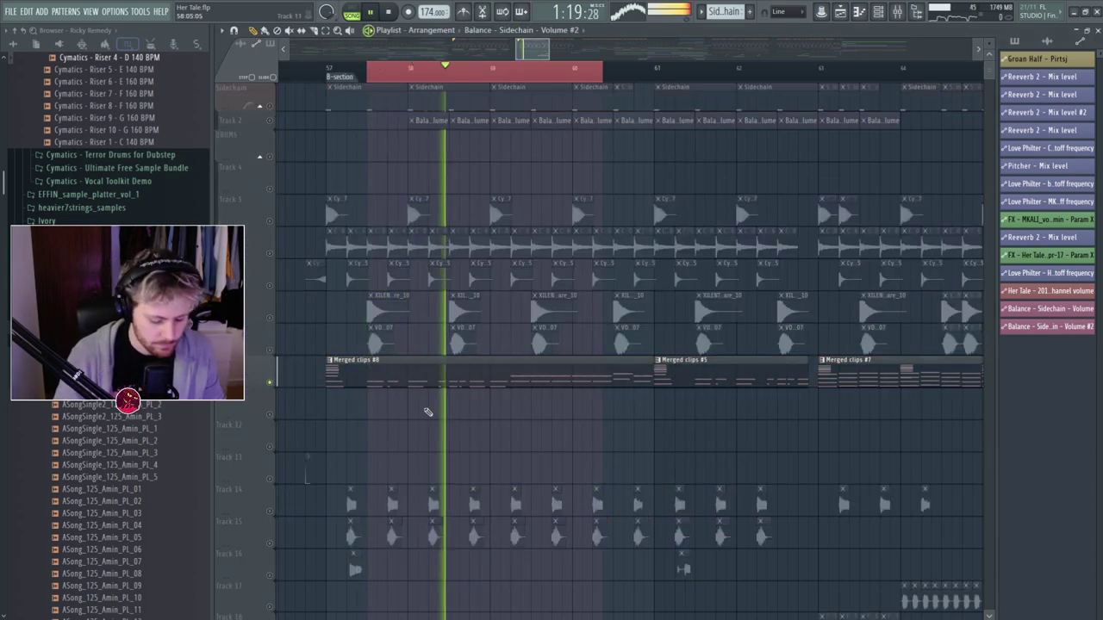
pyautogui.press('F6')
pyautogui.click(312, 336)
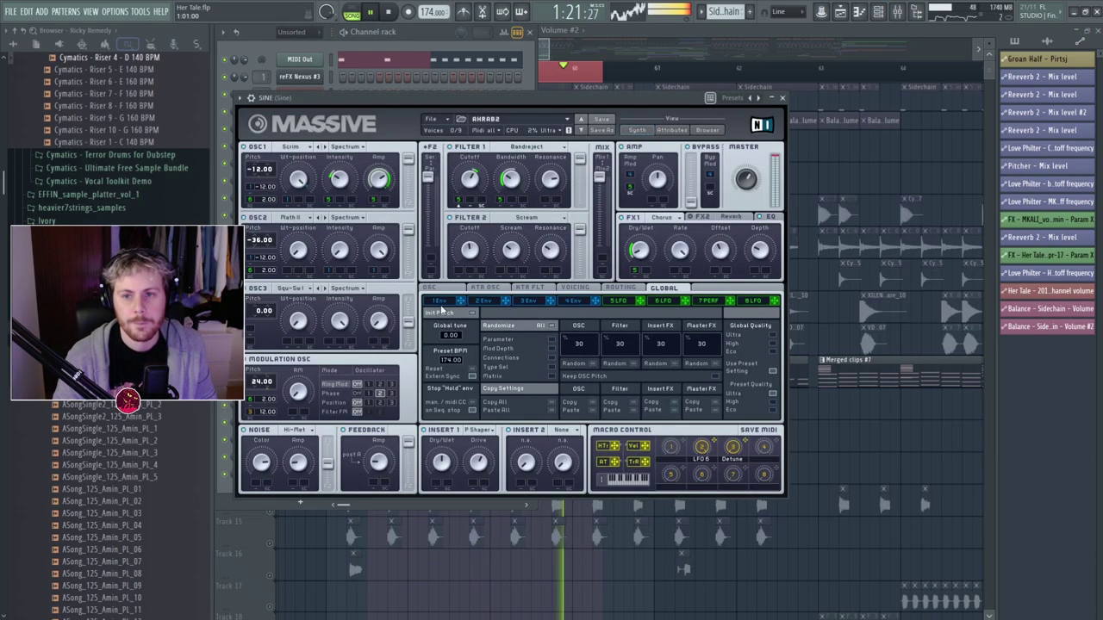
pyautogui.moveTo(601, 72); pyautogui.dragTo(491, 82)
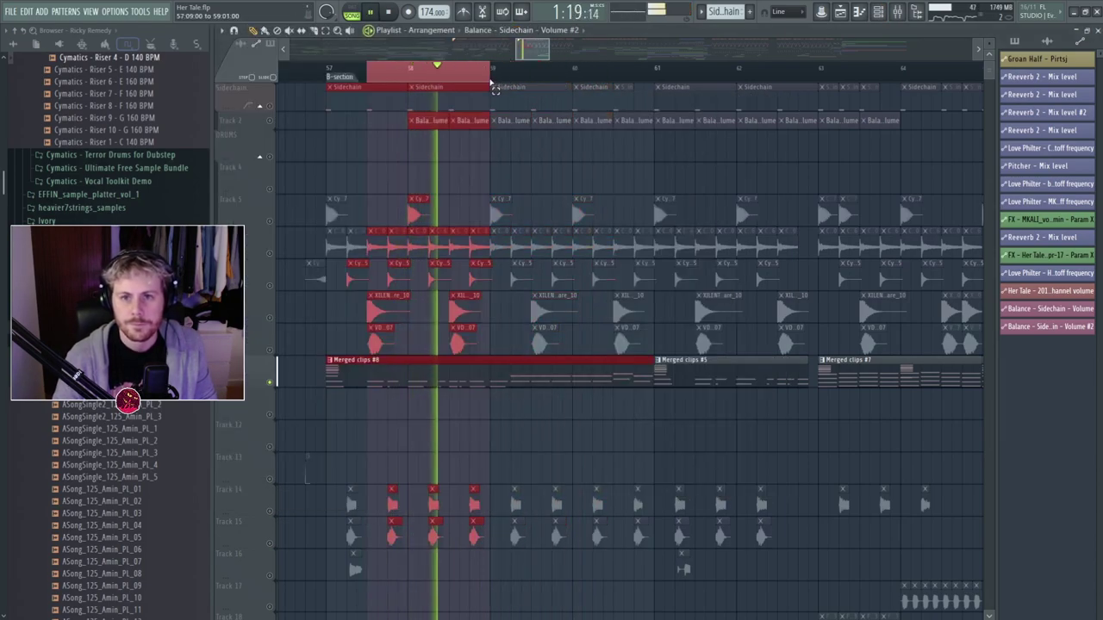
pyautogui.press('F6')
pyautogui.click(313, 332)
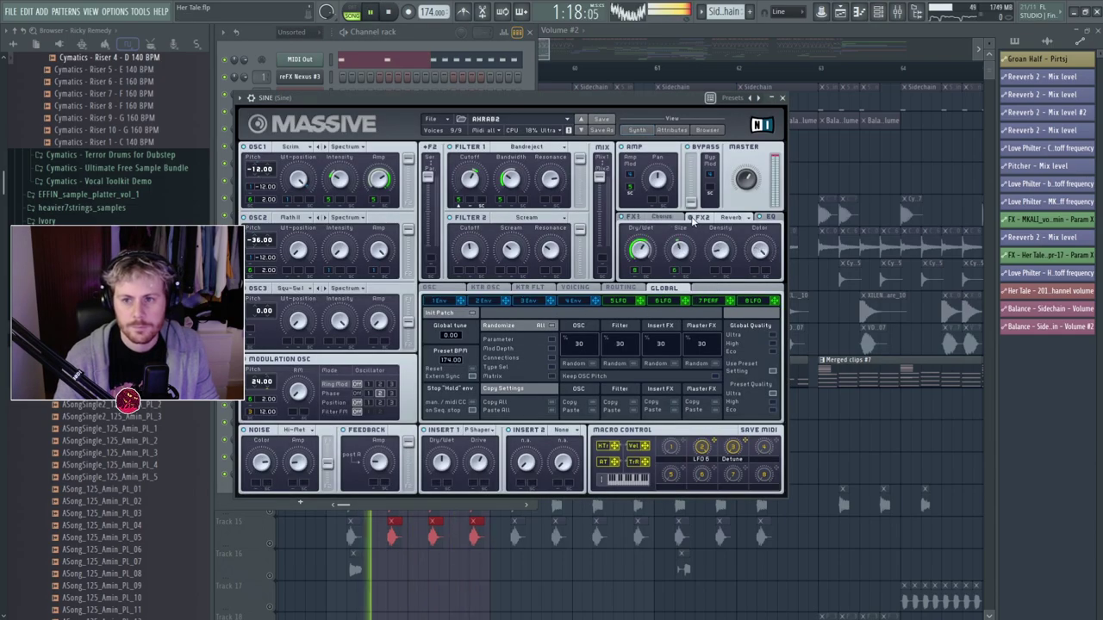
# Inspect Massive's FX2 reverb effect list and its LFO settings for the SINE sound.
pyautogui.click(728, 219)
pyautogui.click(714, 222)
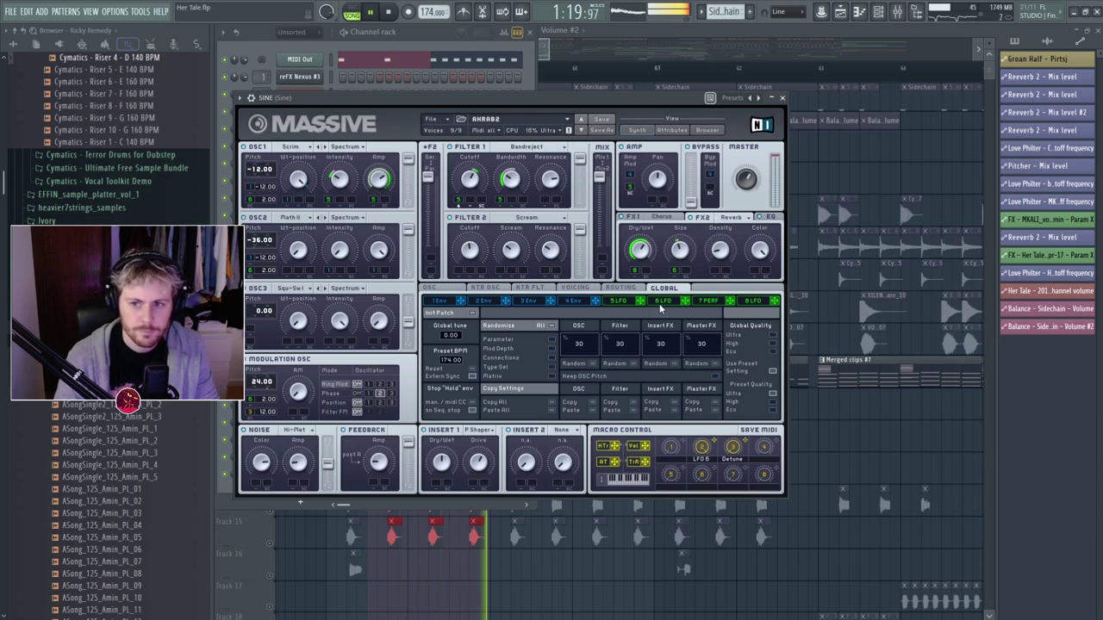
pyautogui.click(618, 300)
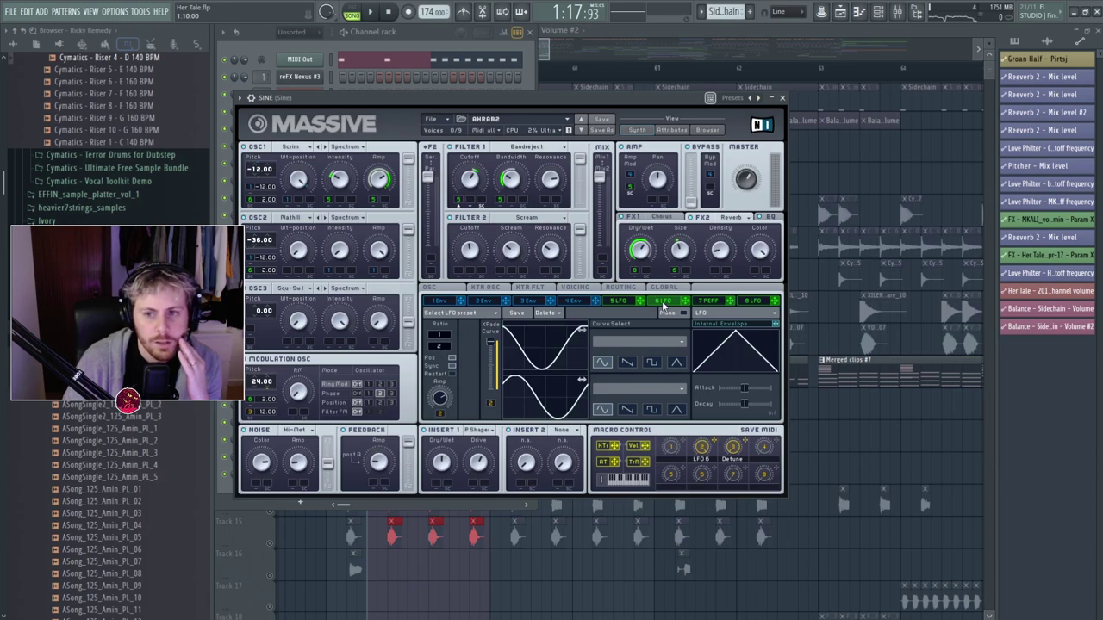
pyautogui.click(722, 219)
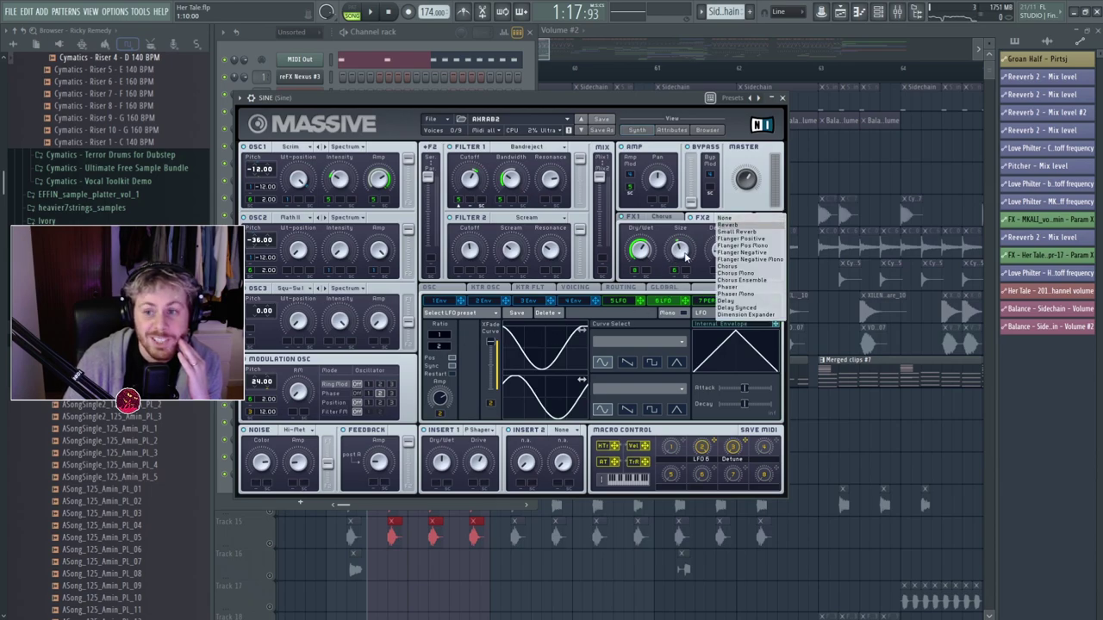
pyautogui.click(684, 252)
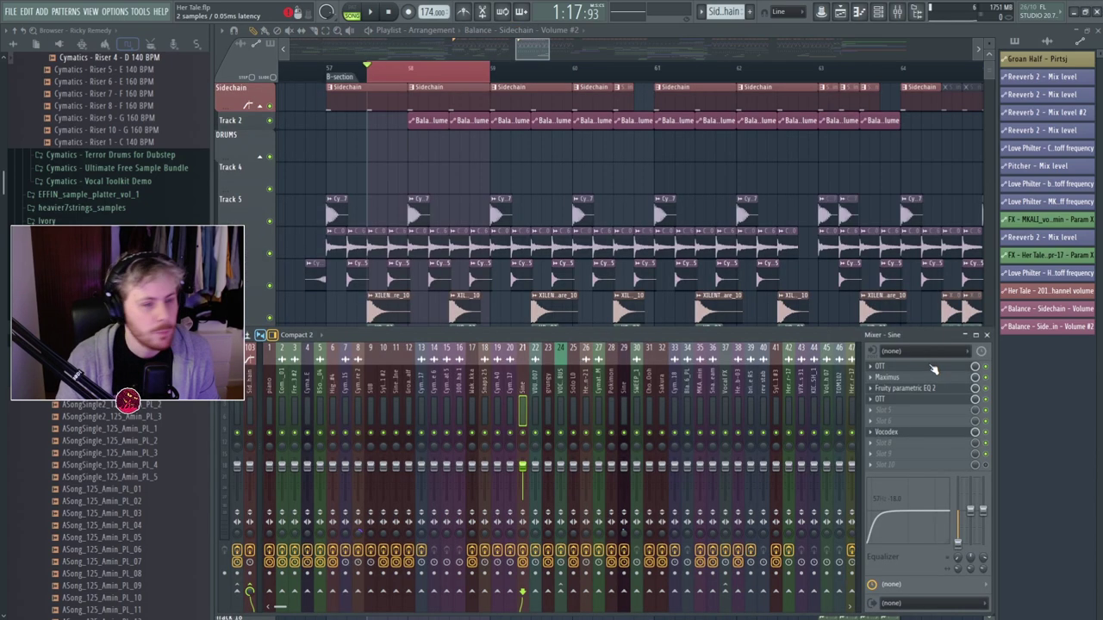
# Audition the loop with all tracks active, open Vocodex on the Sine mixer insert, and toggle it to compare the sound.
pyautogui.press('space')
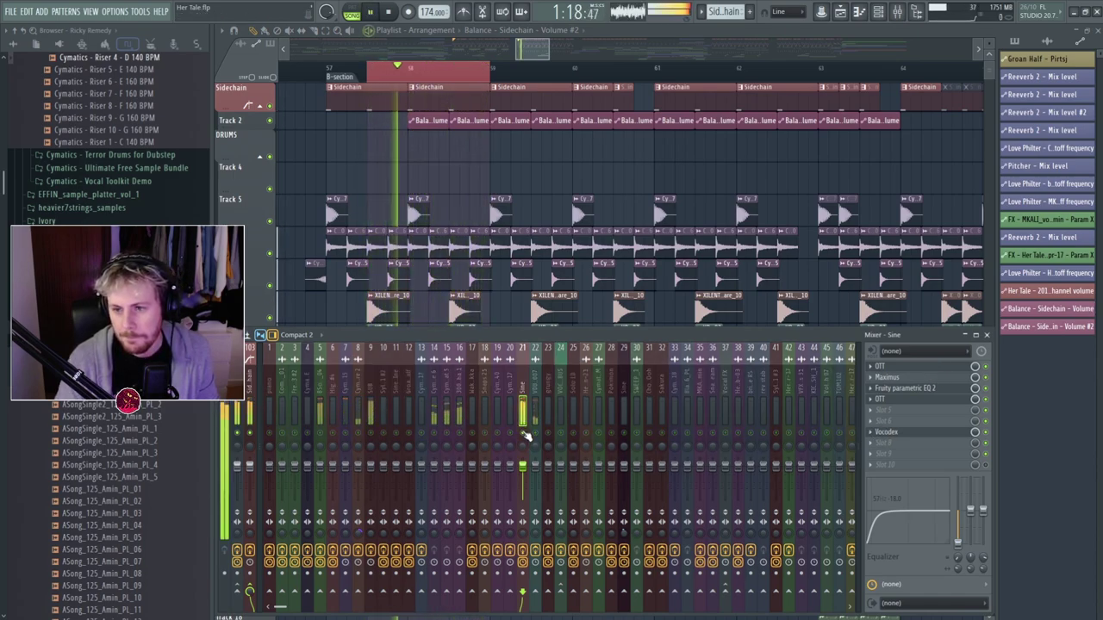
pyautogui.press('space')
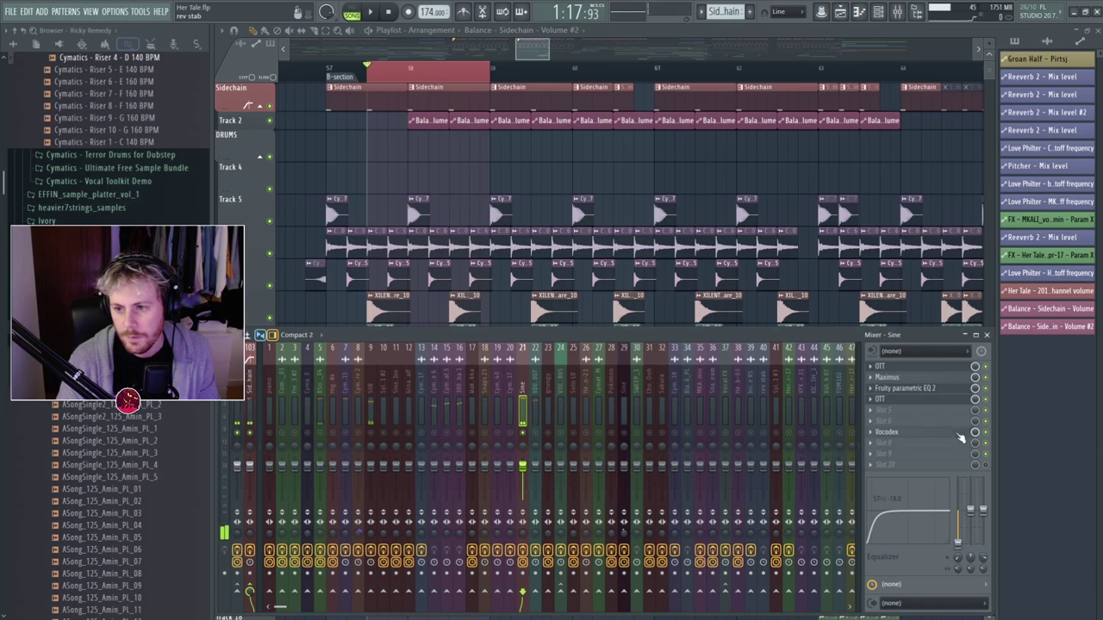
pyautogui.click(960, 437)
pyautogui.press('space')
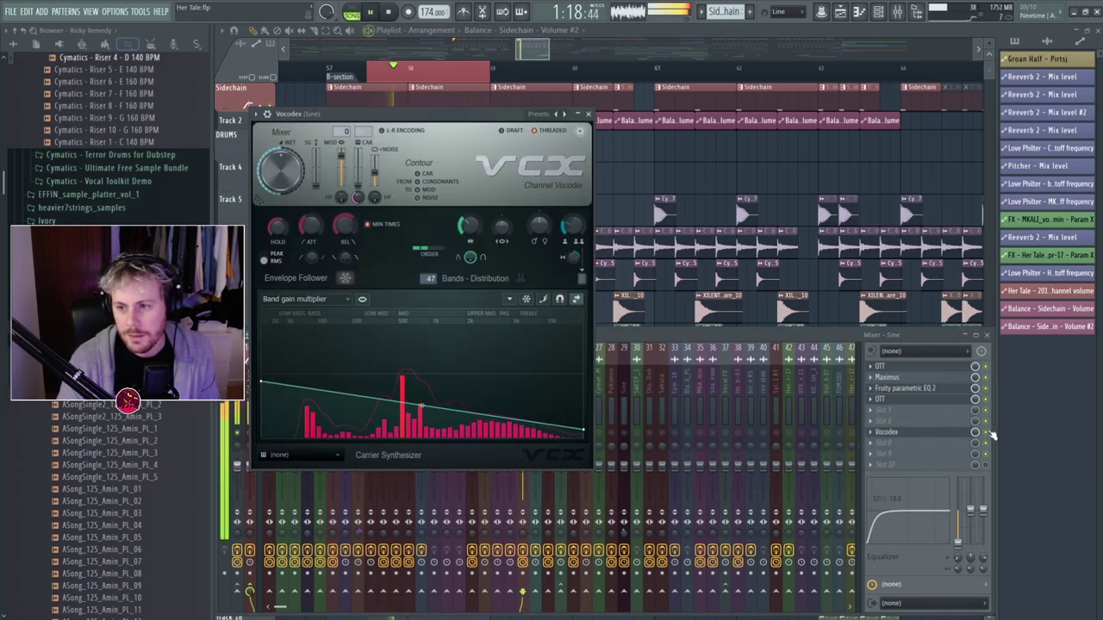
pyautogui.click(991, 436)
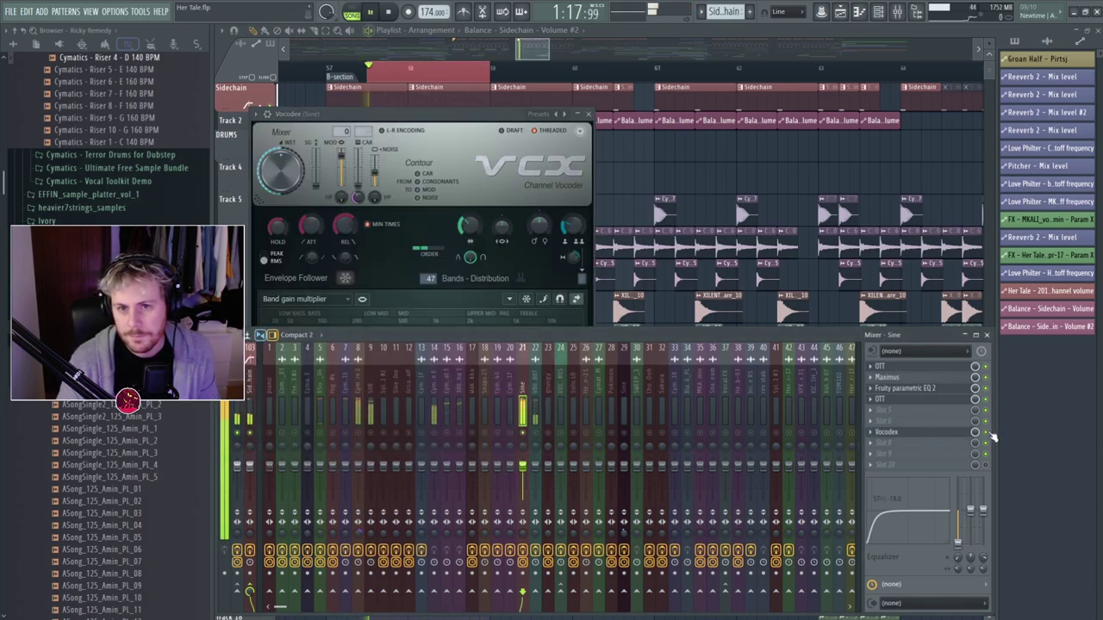
pyautogui.press('space')
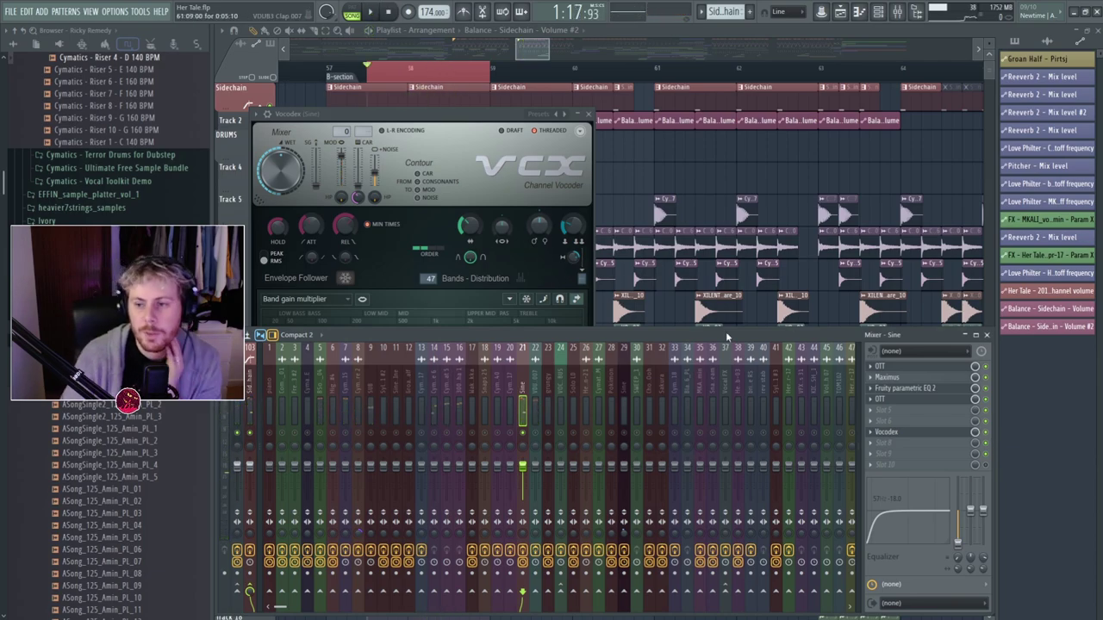
# Open OTT and Maximus on the Sine mixer insert and check Maximus's low and master bands during playback.
pyautogui.click(904, 367)
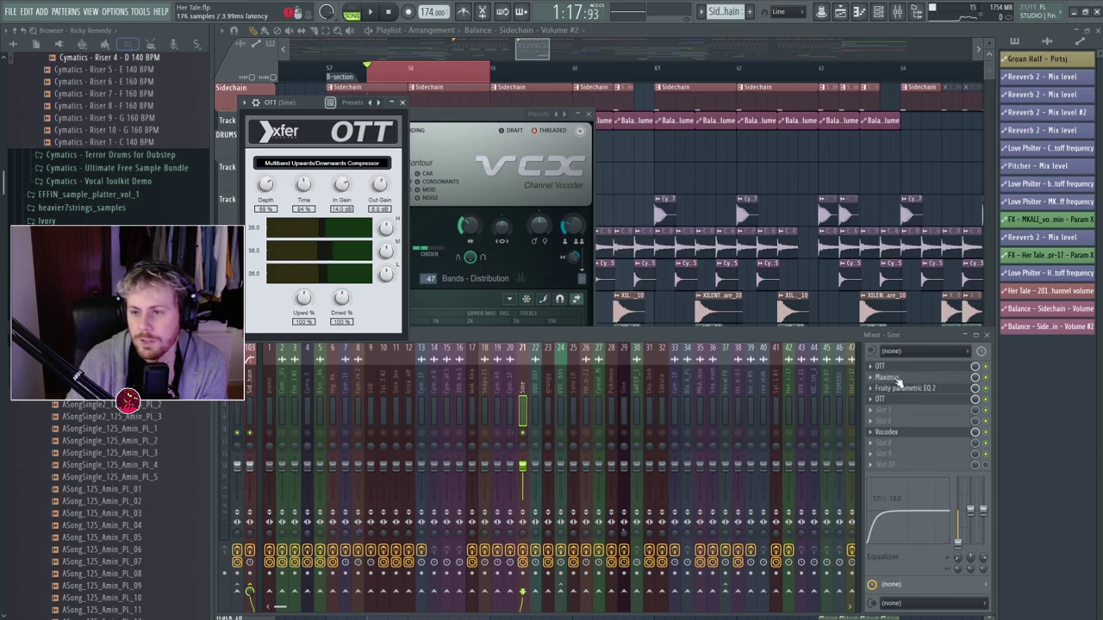
pyautogui.click(899, 379)
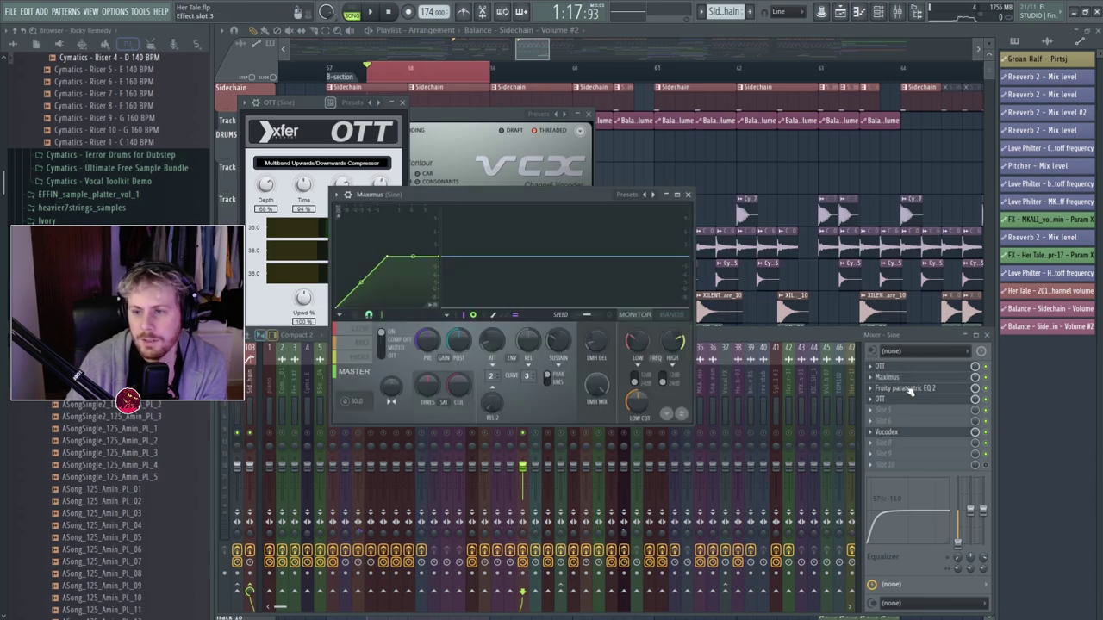
pyautogui.click(377, 14)
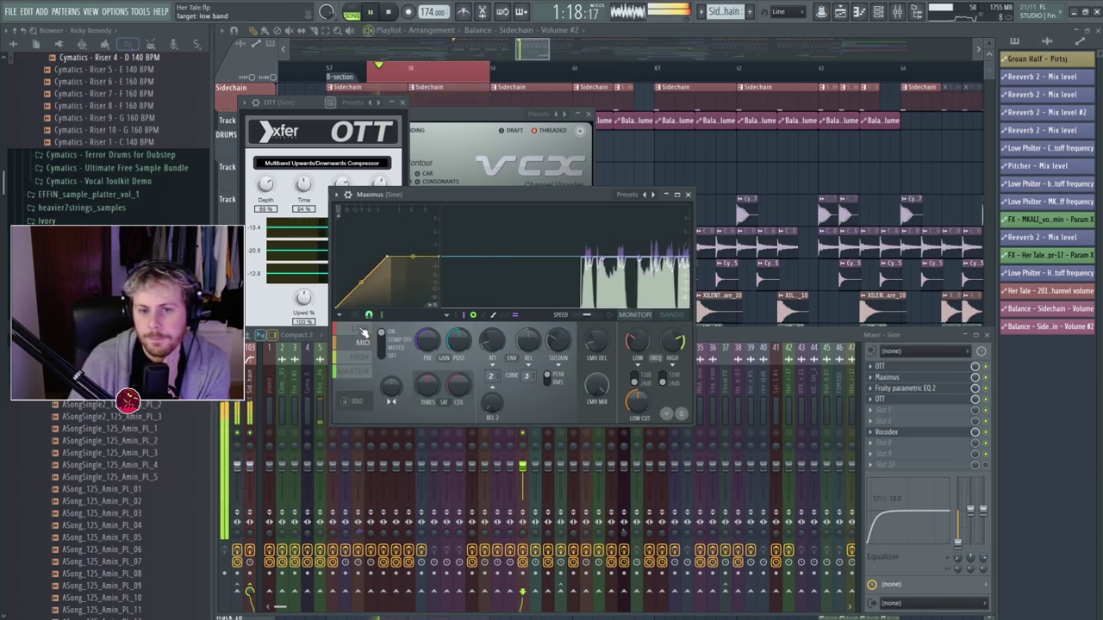
pyautogui.click(361, 380)
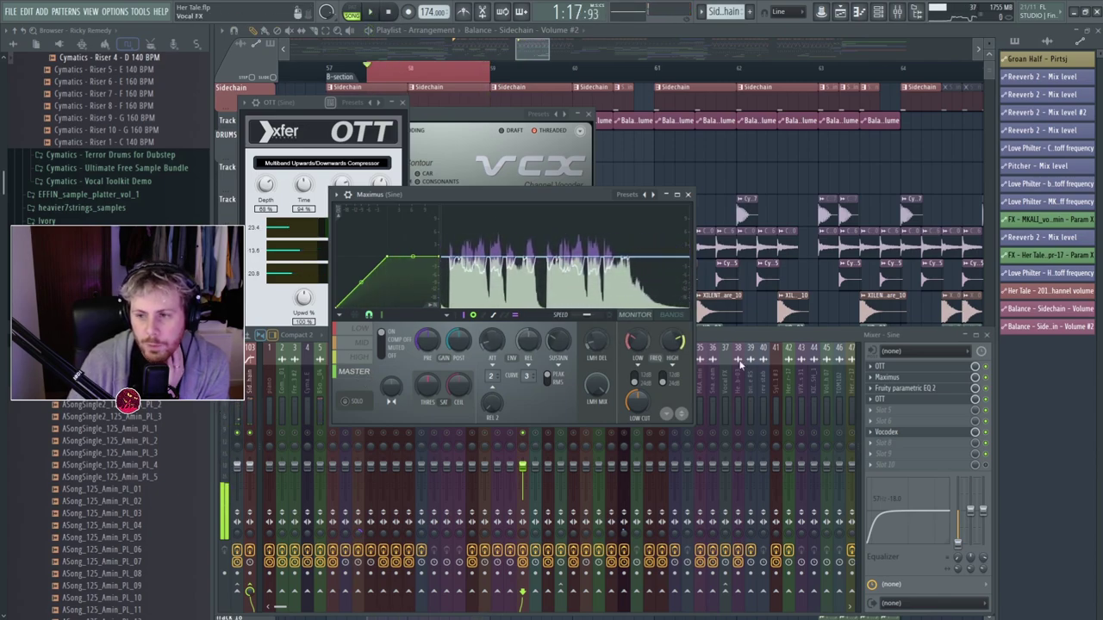
# Open Fruity Parametric EQ 2 and the second OTT on the Sine mixer insert and check them during playback.
pyautogui.click(929, 388)
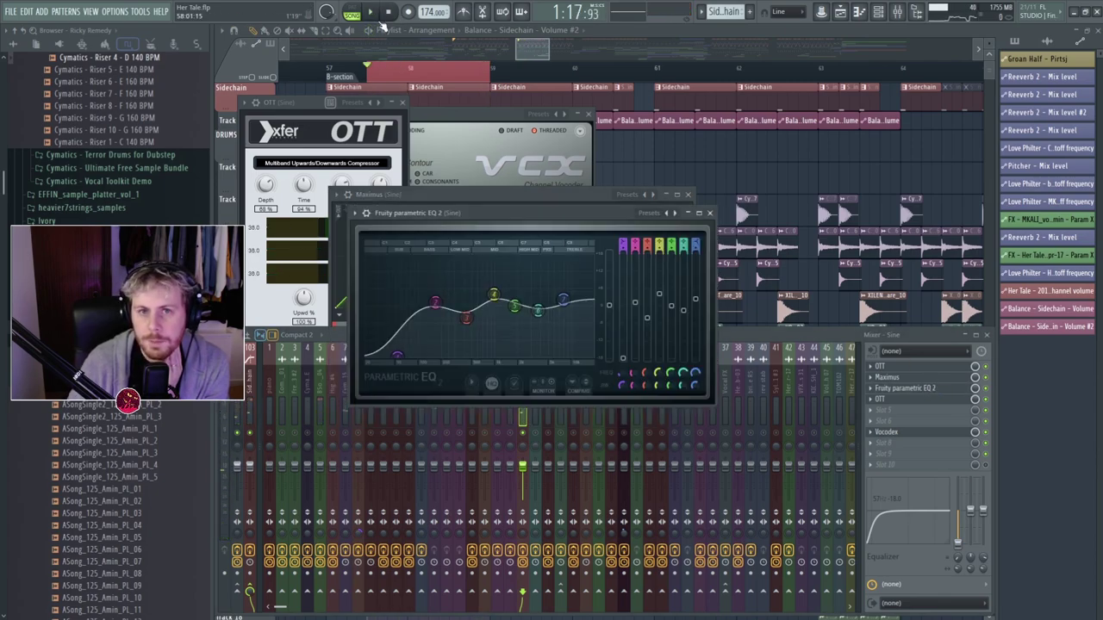
pyautogui.click(373, 16)
pyautogui.click(389, 14)
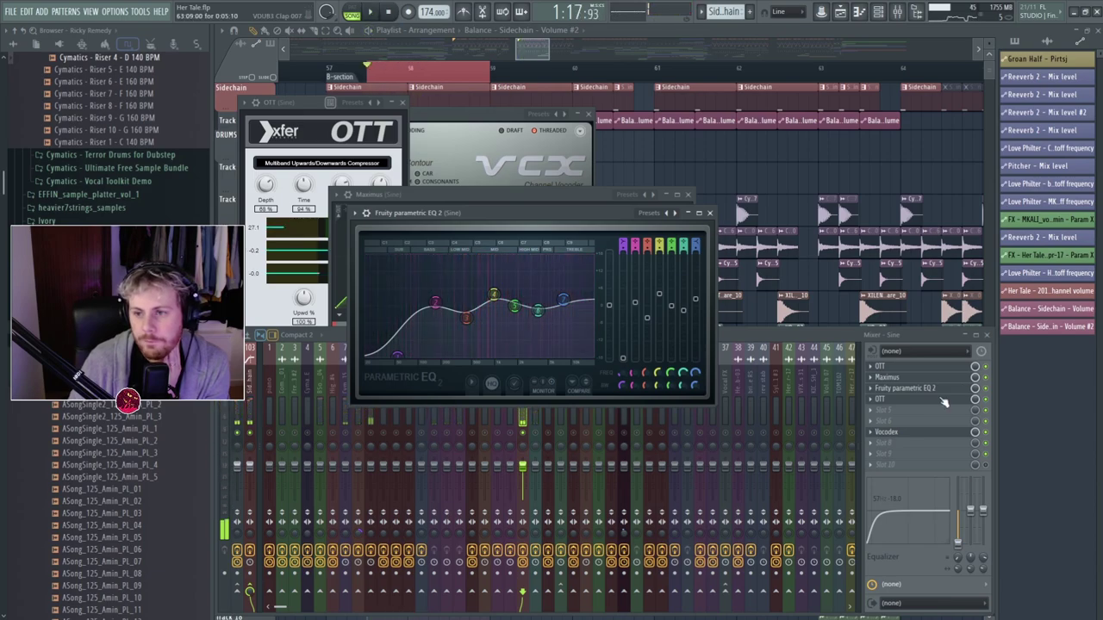
pyautogui.click(924, 400)
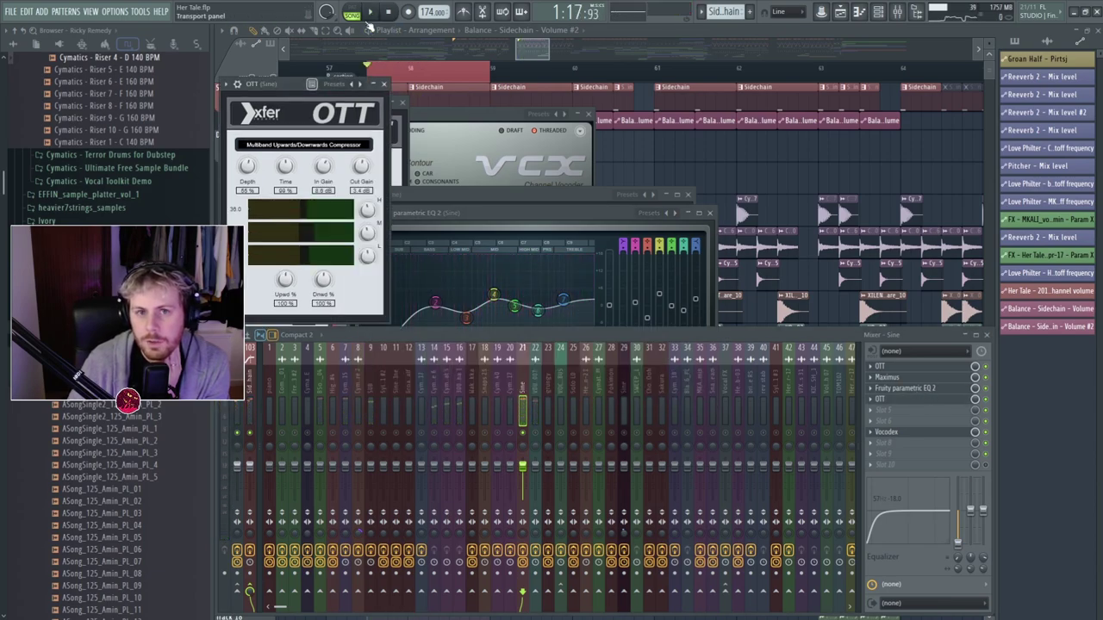
pyautogui.click(369, 13)
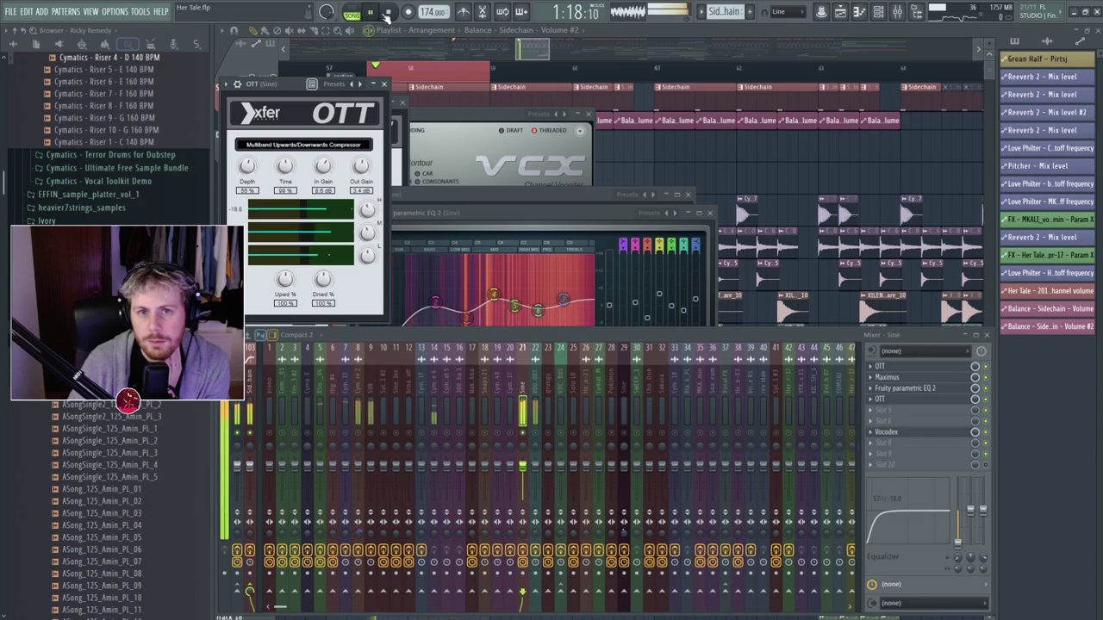
pyautogui.press('space')
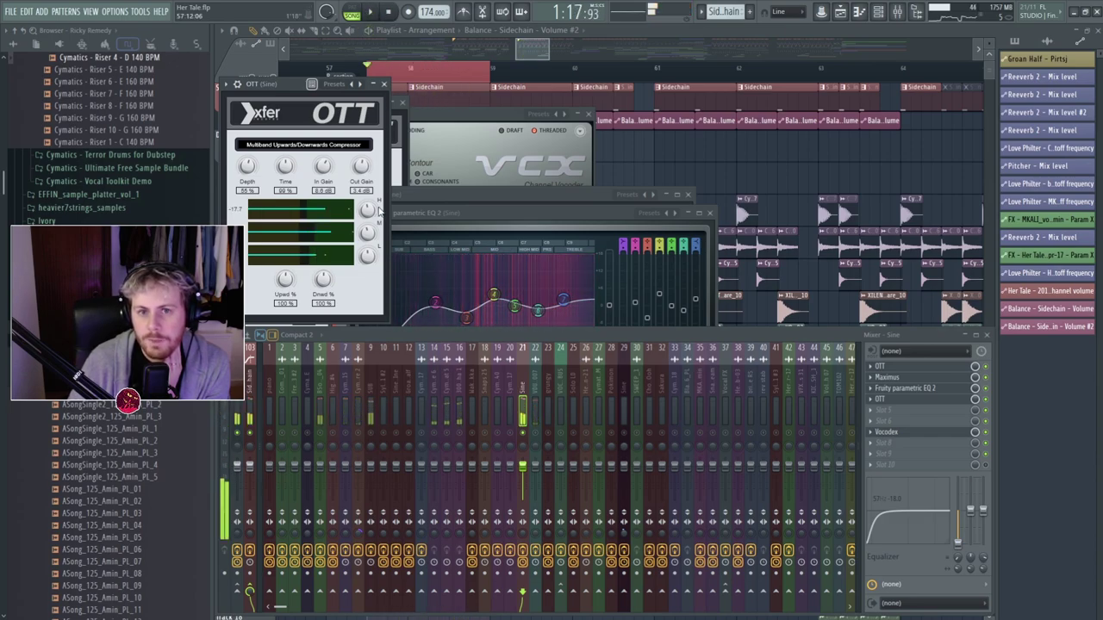
# Show more of the arrangement and open VolumeShaper 4 on the Sidechain mixer insert.
pyautogui.moveTo(548, 52); pyautogui.dragTo(633, 52)
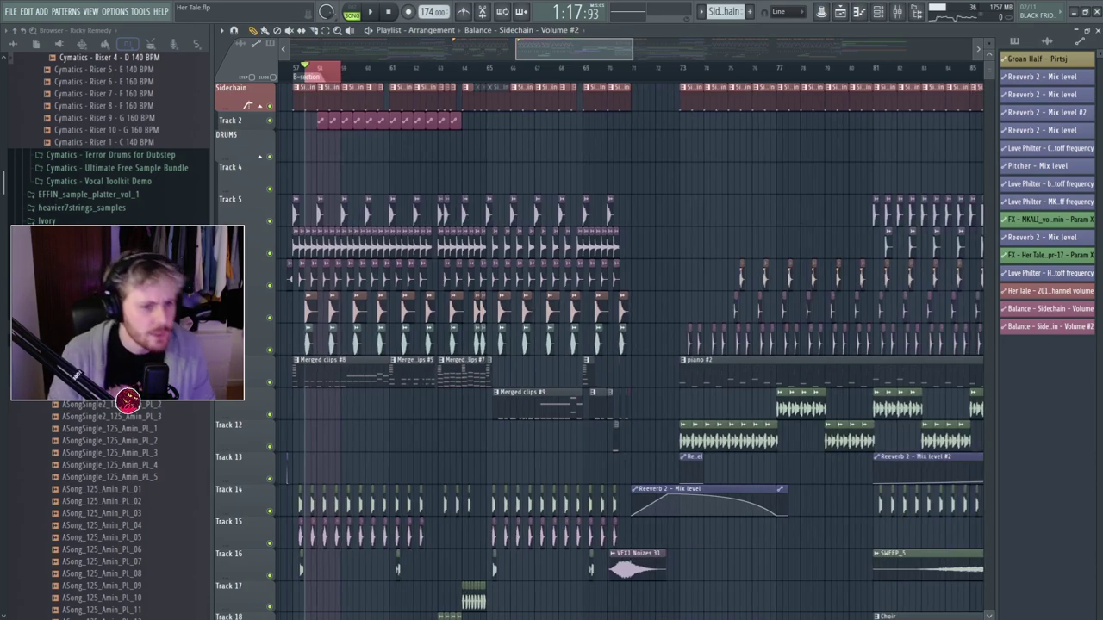
pyautogui.press('F9')
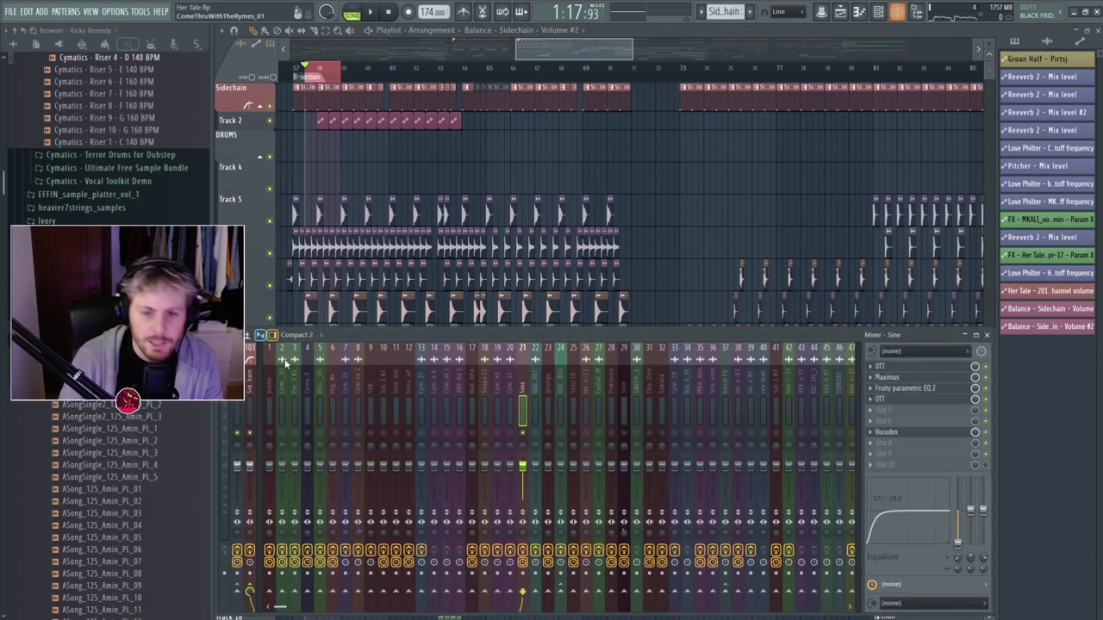
pyautogui.click(251, 392)
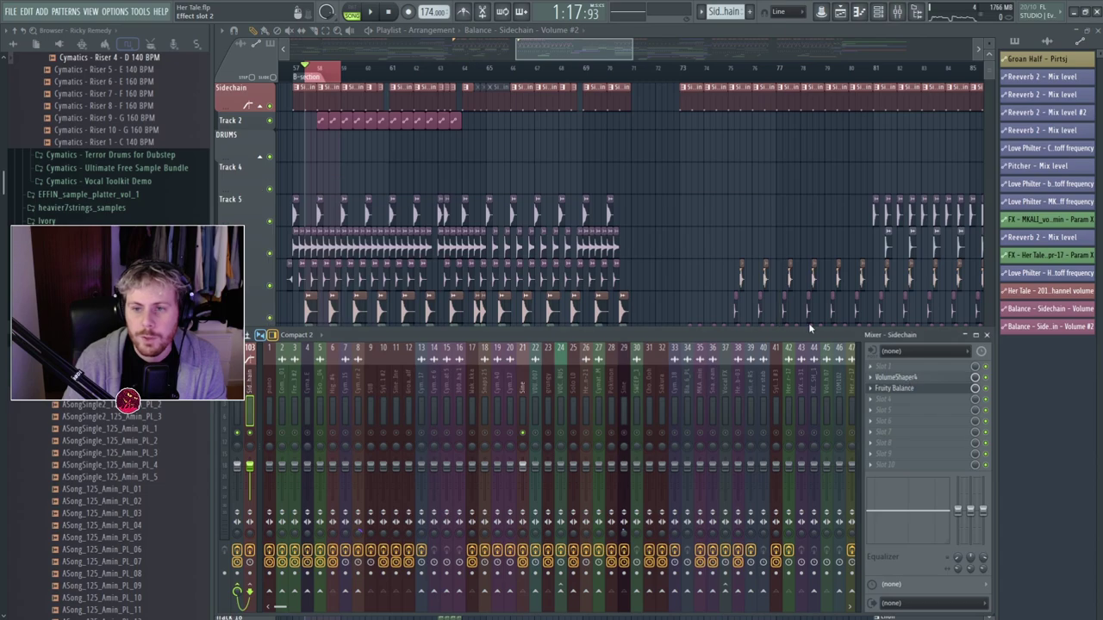
pyautogui.click(896, 377)
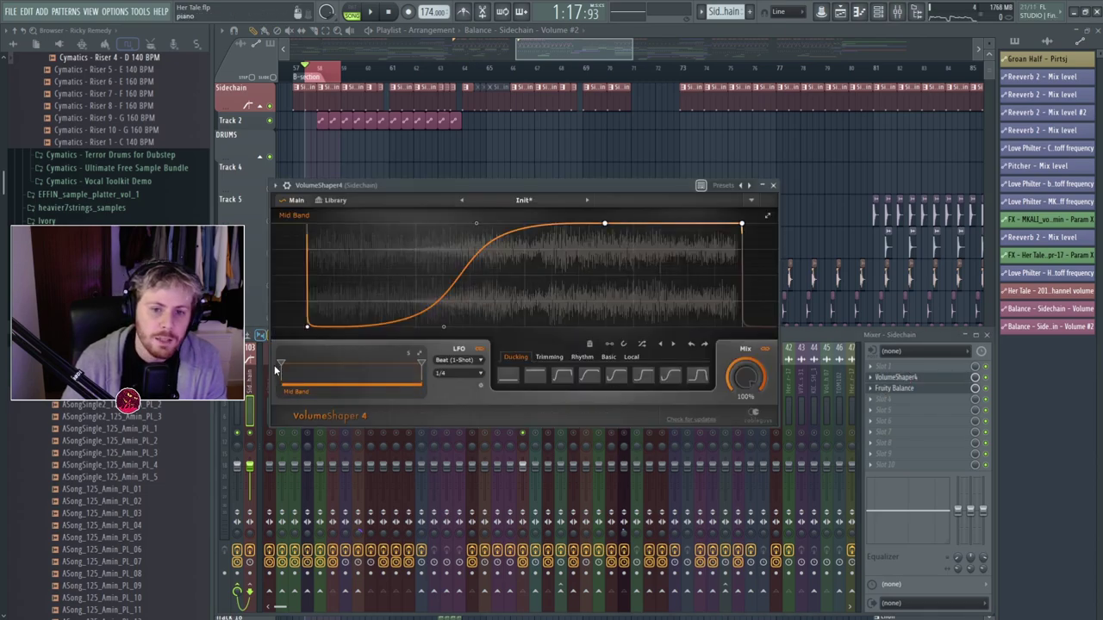
# Split VolumeShaper 4 into low, mid and high bands with the high split at 4.36 kHz, and select the low band.
pyautogui.moveTo(313, 364); pyautogui.dragTo(320, 364)
pyautogui.moveTo(421, 365); pyautogui.dragTo(387, 365)
pyautogui.click(306, 373)
pyautogui.click(353, 373)
pyautogui.click(309, 374)
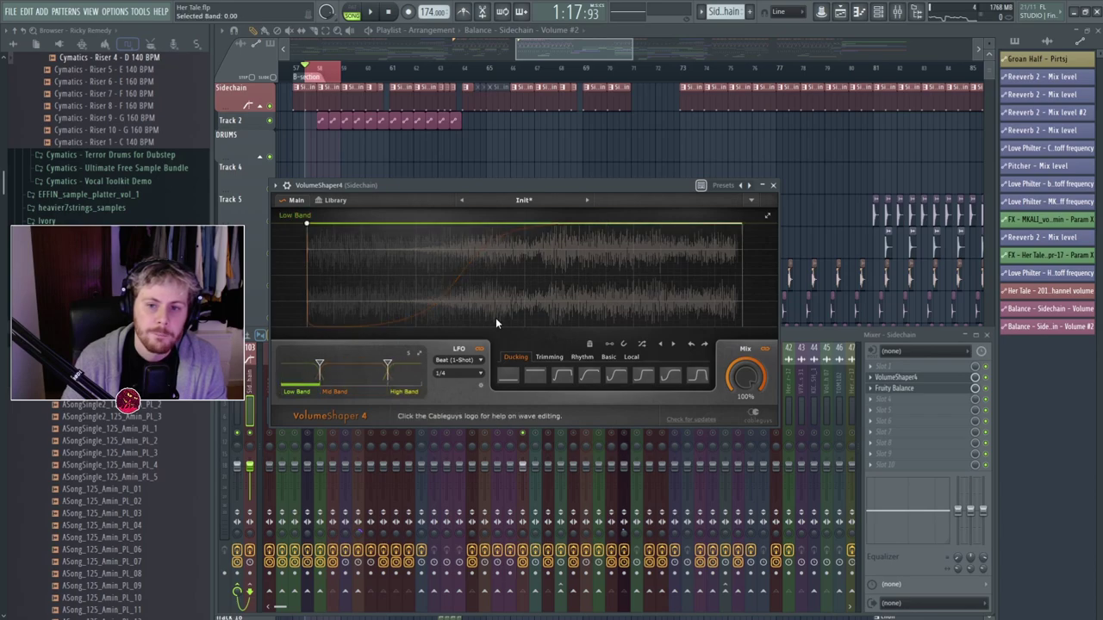
# Try shaping the low band's volume curve by hand, starting from silence.
pyautogui.moveTo(308, 225); pyautogui.dragTo(308, 327)
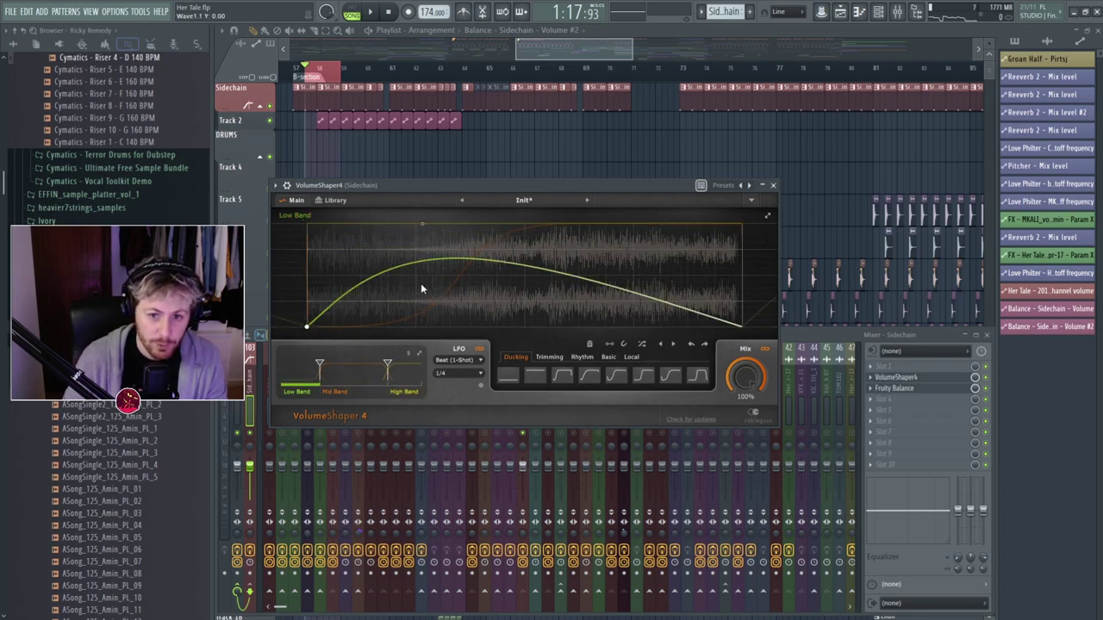
pyautogui.moveTo(461, 259); pyautogui.dragTo(409, 338)
pyautogui.moveTo(460, 253); pyautogui.dragTo(483, 328)
pyautogui.moveTo(453, 284); pyautogui.dragTo(714, 243)
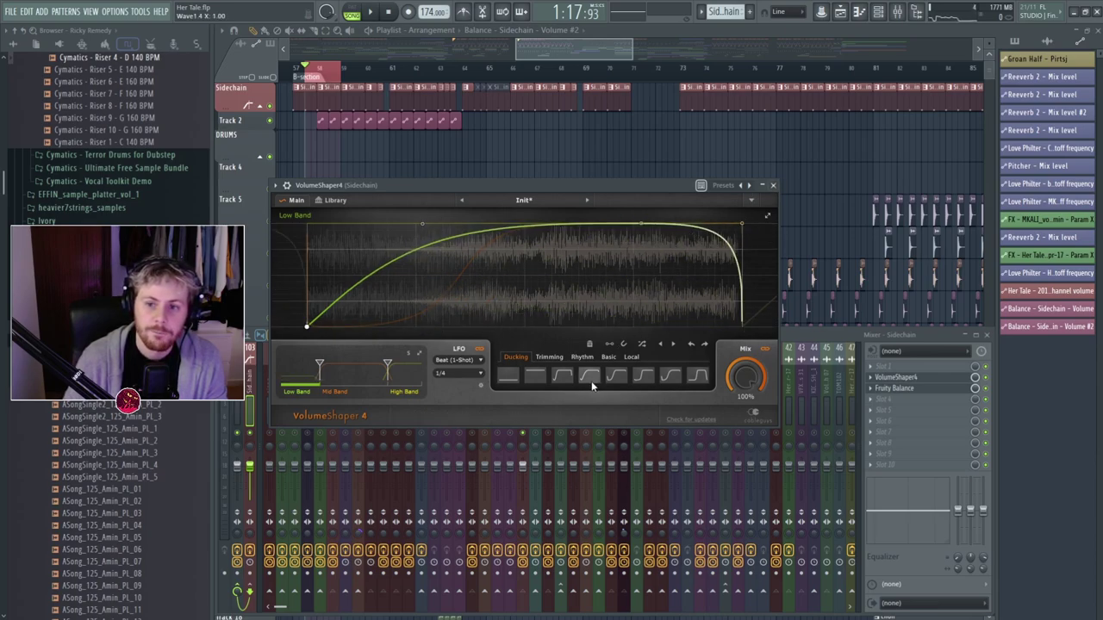
# Apply the fourth Ducking preset curve to the low band, lower its starting point to silence and make the rise steeper.
pyautogui.click(593, 382)
pyautogui.moveTo(306, 316); pyautogui.dragTo(306, 327)
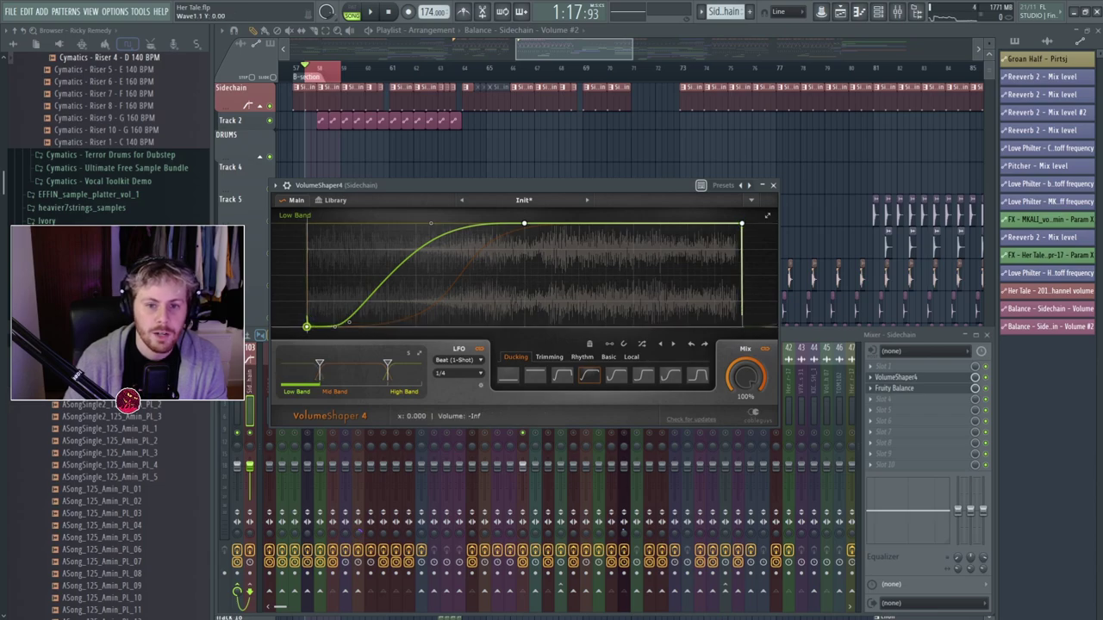
pyautogui.moveTo(431, 224); pyautogui.dragTo(397, 224)
# Move the band crossovers to a low split of 336 Hz and a high split of 3.18 kHz.
pyautogui.moveTo(320, 379); pyautogui.dragTo(329, 379)
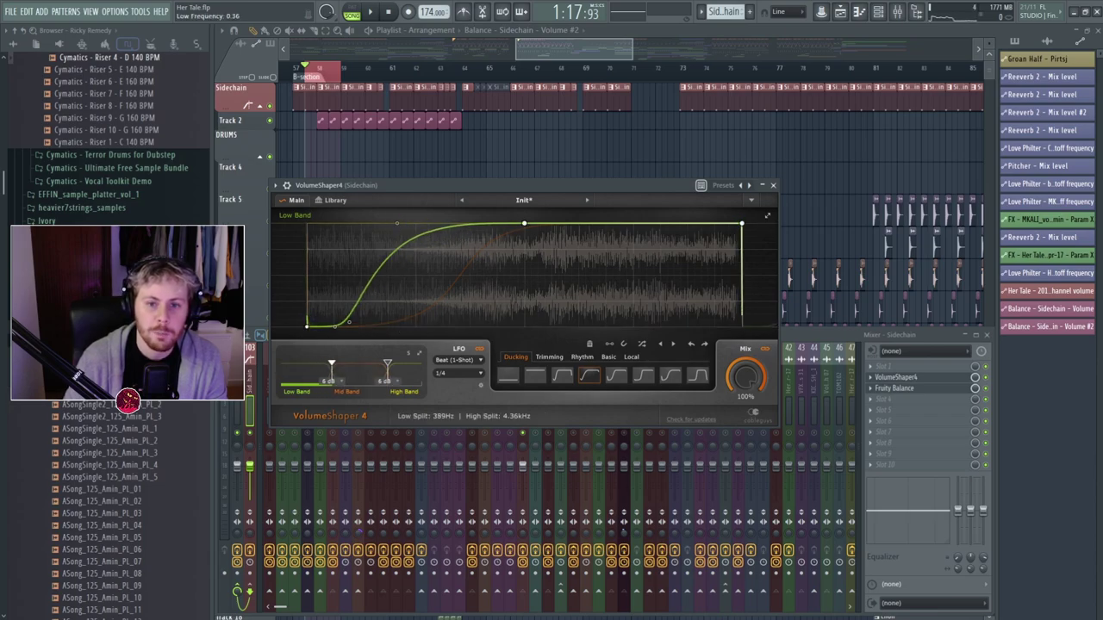
pyautogui.click(336, 371)
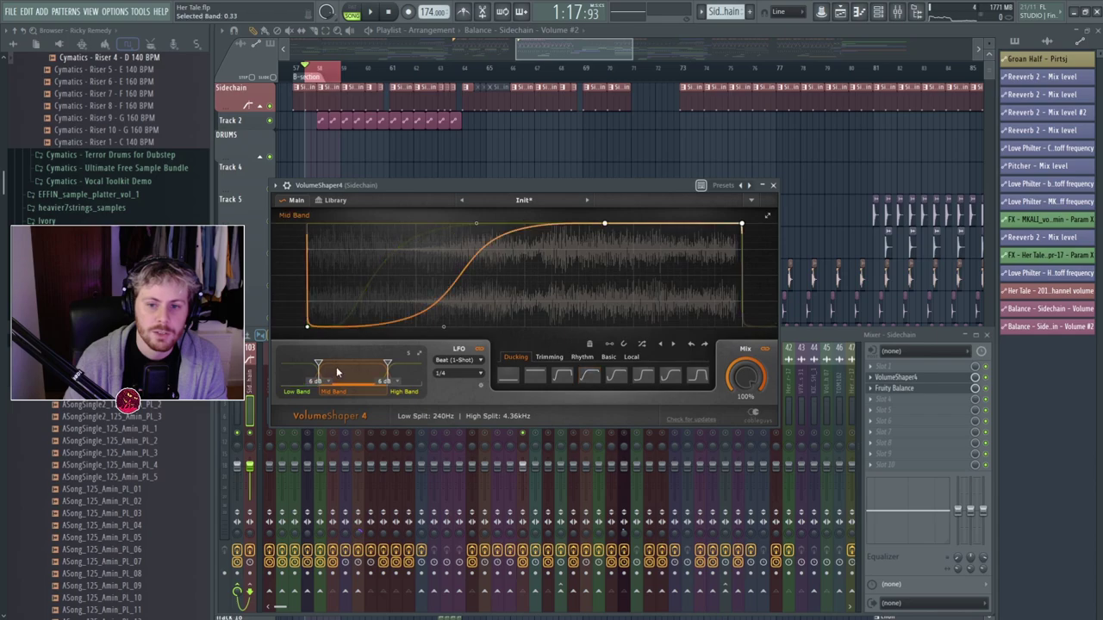
pyautogui.click(315, 371)
pyautogui.moveTo(325, 367); pyautogui.dragTo(380, 367)
# Apply the third Ducking preset curve to the high band and lower its starting point to silence.
pyautogui.click(403, 372)
pyautogui.click(561, 374)
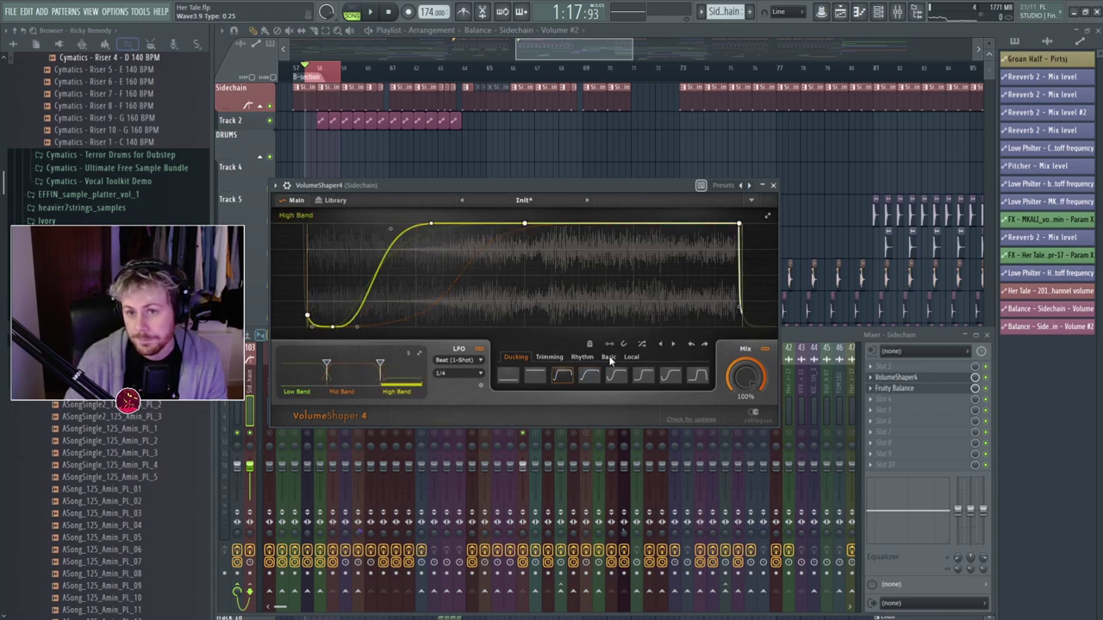
pyautogui.moveTo(742, 228)
pyautogui.mouseDown()
pyautogui.moveTo(744, 300)
pyautogui.moveTo(746, 226)
pyautogui.mouseUp()
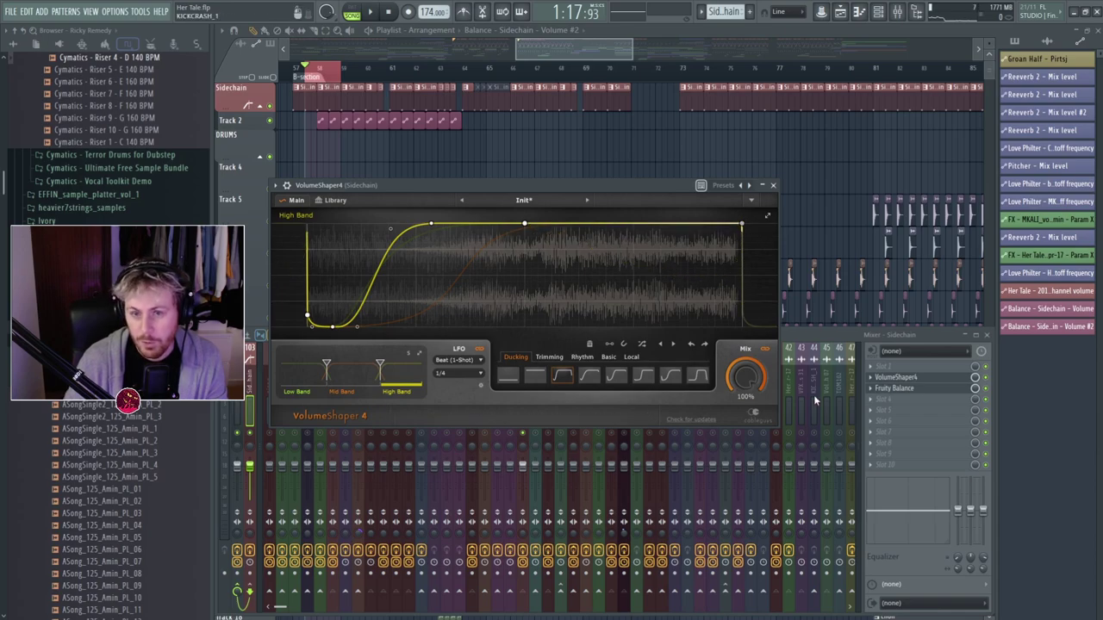
pyautogui.moveTo(308, 315); pyautogui.dragTo(308, 329)
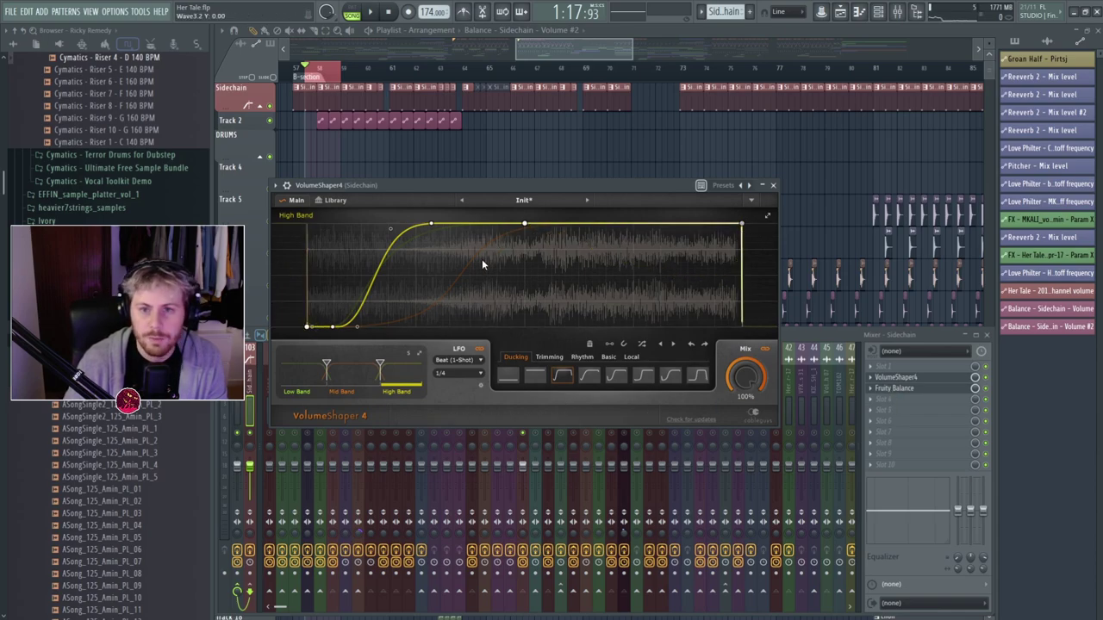
# Tighten the high band's ducking curve so its volume rises earlier and more steeply.
pyautogui.moveTo(426, 226); pyautogui.dragTo(445, 225)
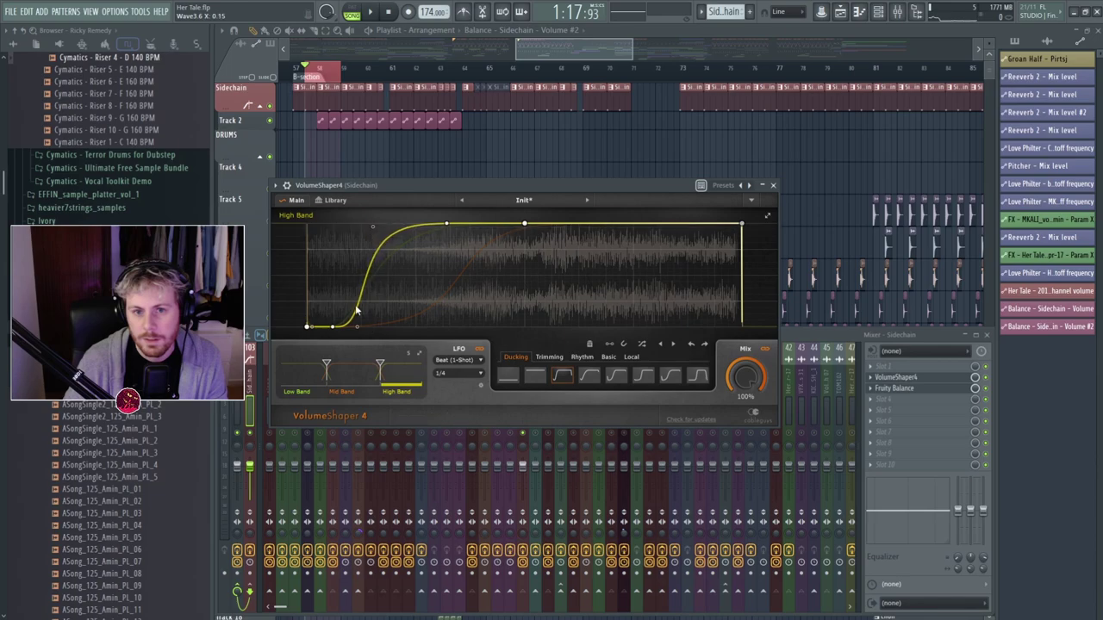
pyautogui.moveTo(347, 326); pyautogui.dragTo(340, 326)
pyautogui.moveTo(446, 223); pyautogui.dragTo(415, 224)
pyautogui.moveTo(332, 328); pyautogui.dragTo(316, 327)
pyautogui.moveTo(373, 227); pyautogui.dragTo(356, 223)
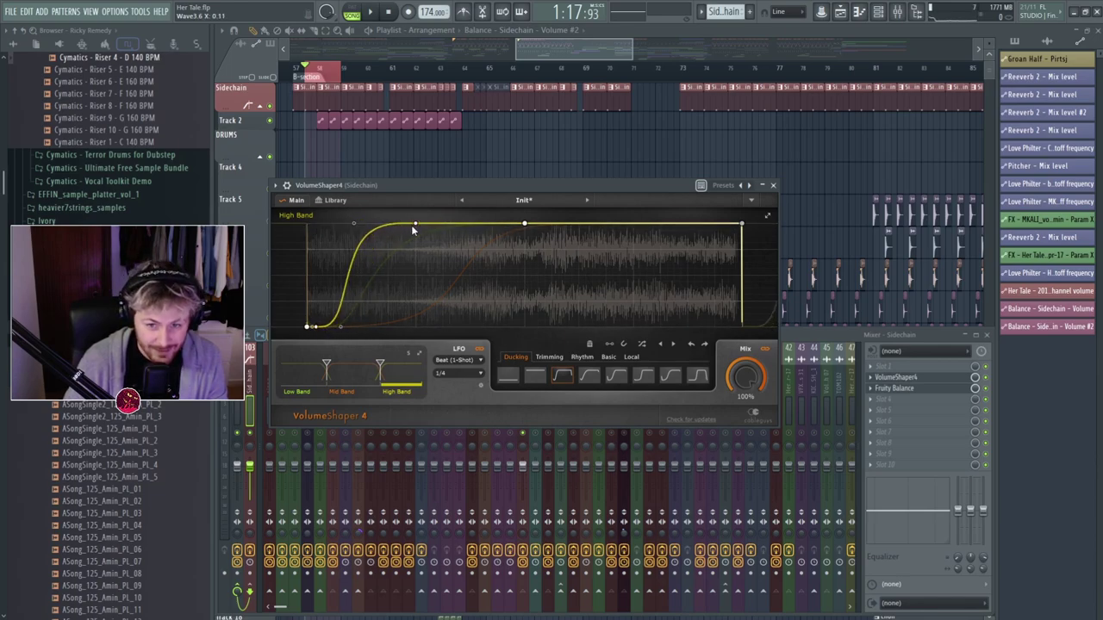
# Reshape the mid band's ducking curve into an earlier, steeper rise that still trails the high band.
pyautogui.click(353, 383)
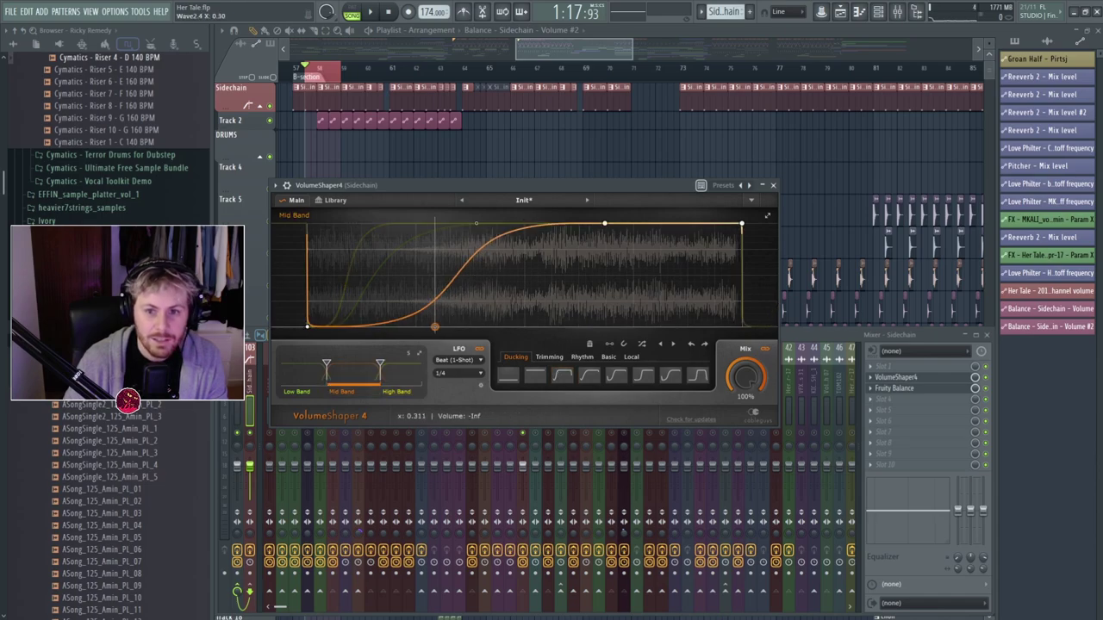
pyautogui.moveTo(439, 327); pyautogui.dragTo(438, 223)
pyautogui.moveTo(395, 329); pyautogui.dragTo(411, 238)
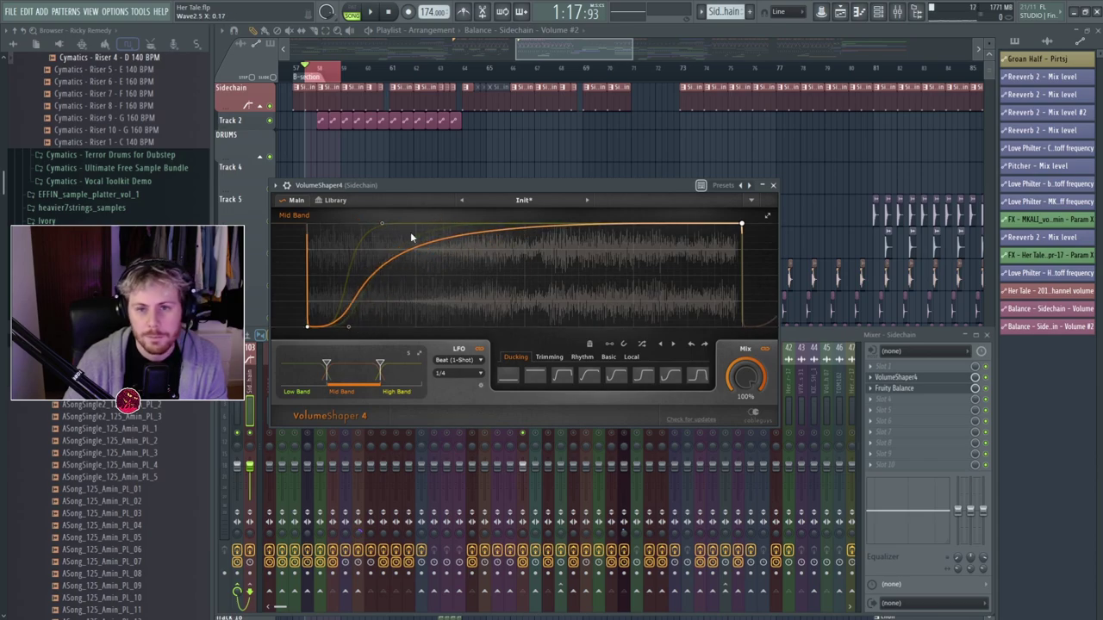
pyautogui.moveTo(496, 230); pyautogui.dragTo(419, 224)
pyautogui.moveTo(383, 268); pyautogui.dragTo(371, 303)
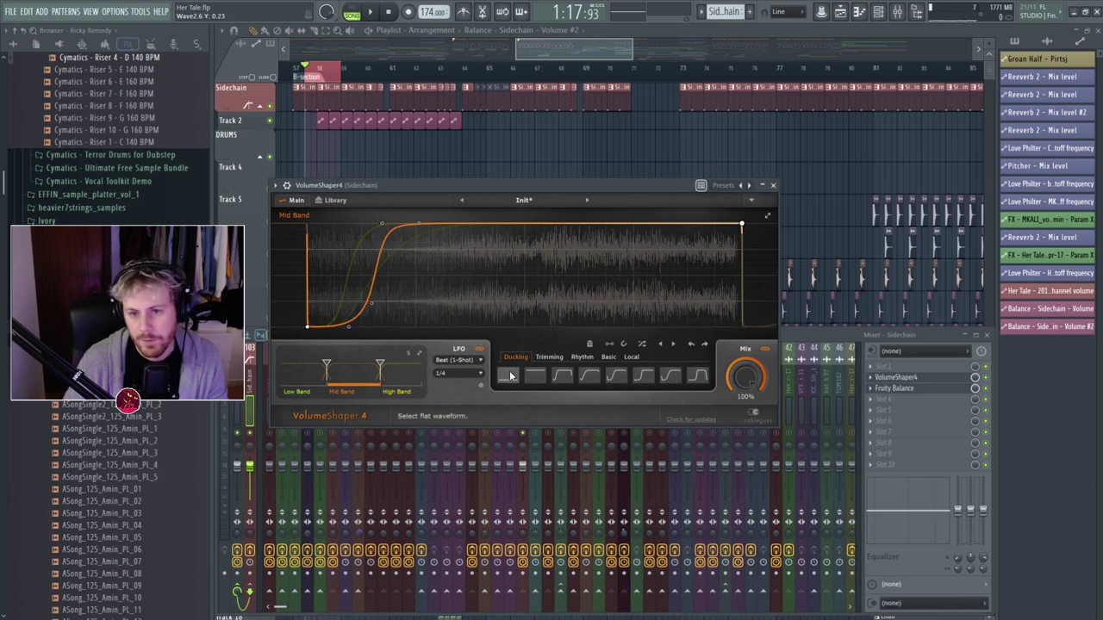
# Turn the low split off and try higher positions for the high split, including 7.77 kHz.
pyautogui.moveTo(376, 362)
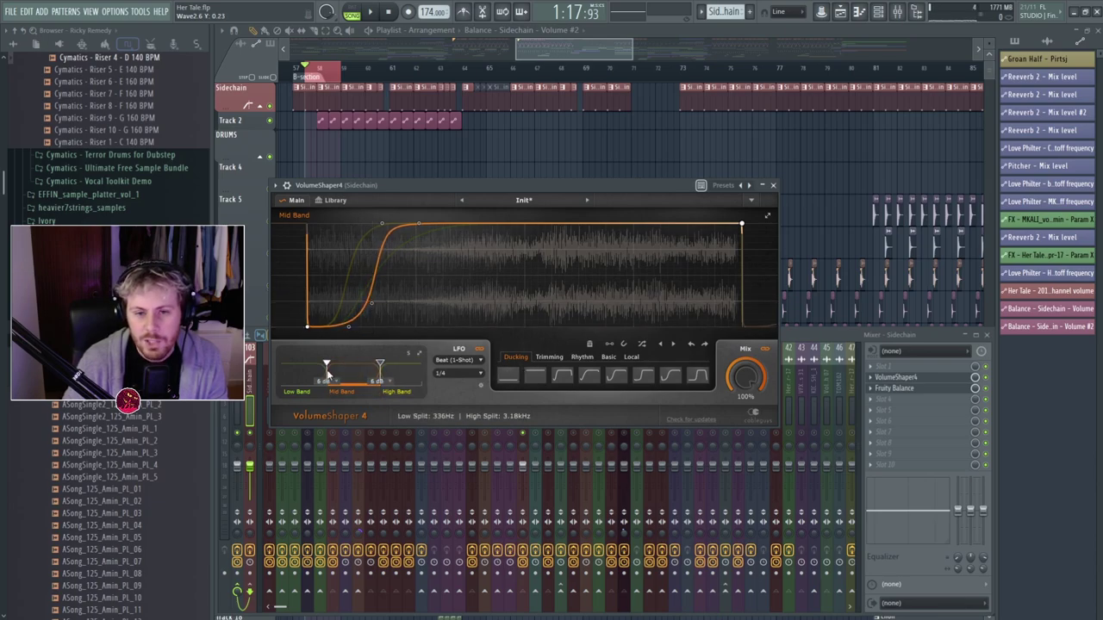
pyautogui.moveTo(327, 366); pyautogui.dragTo(281, 365)
pyautogui.click(401, 374)
pyautogui.moveTo(381, 367); pyautogui.dragTo(401, 367)
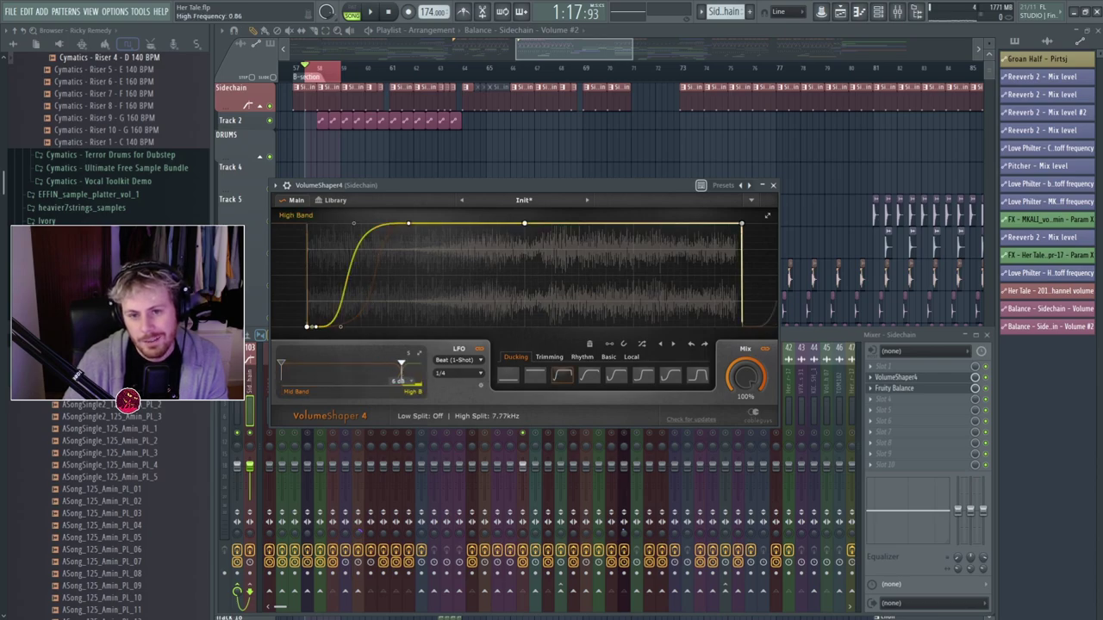
pyautogui.click(392, 374)
pyautogui.click(413, 373)
pyautogui.moveTo(402, 367); pyautogui.dragTo(431, 368)
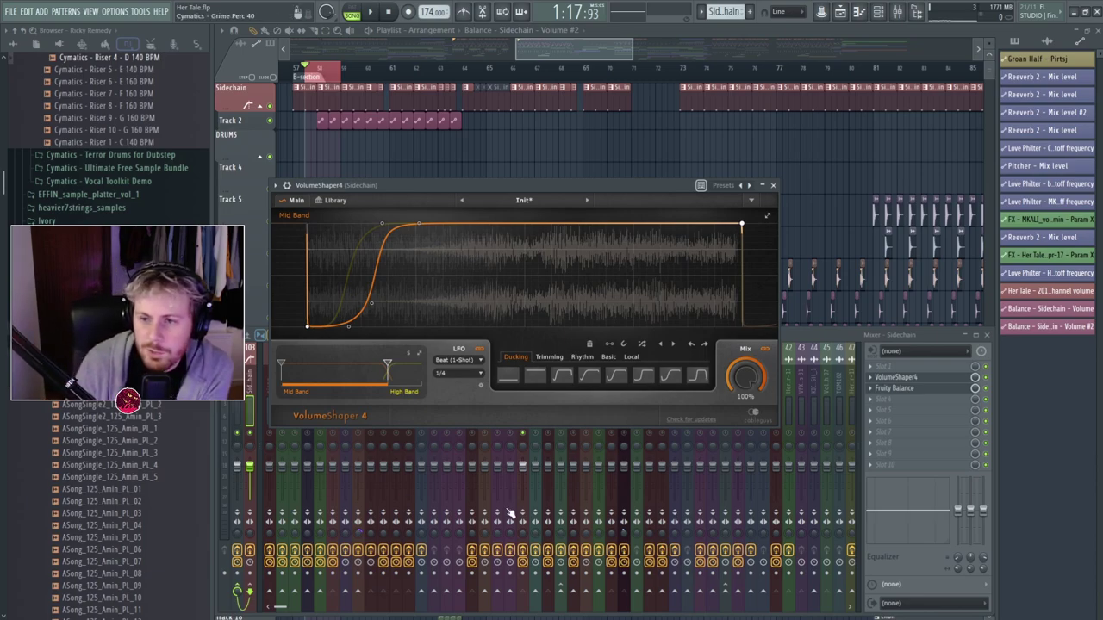
# Remove Fruity Balance from the Sidechain insert and bring VolumeShaper 4 back up.
pyautogui.click(876, 394)
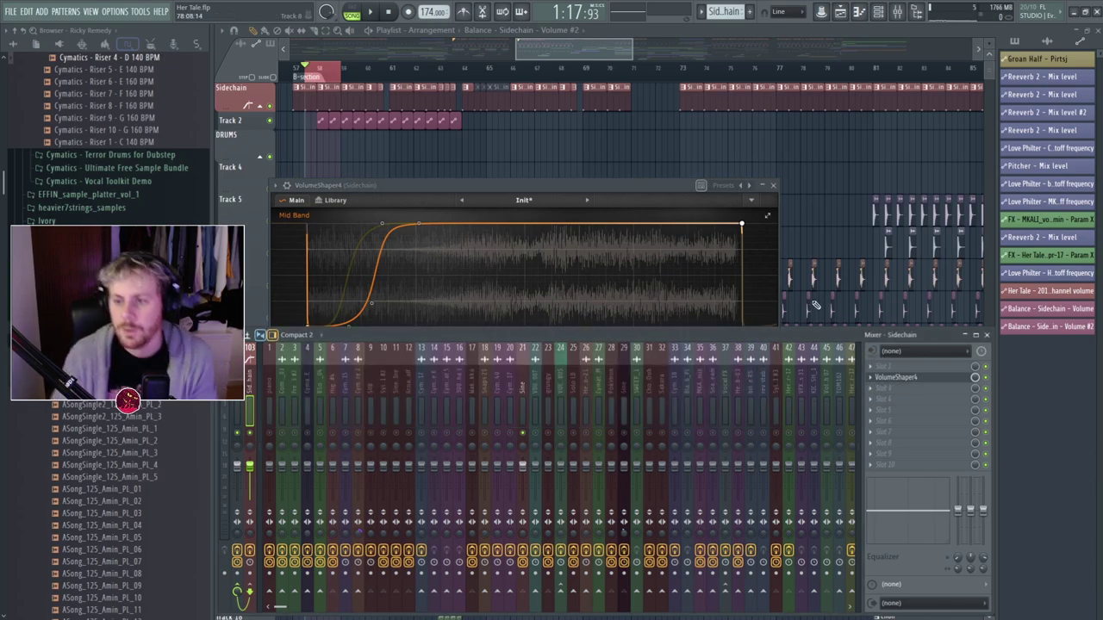
pyautogui.click(911, 377)
pyautogui.click(910, 377)
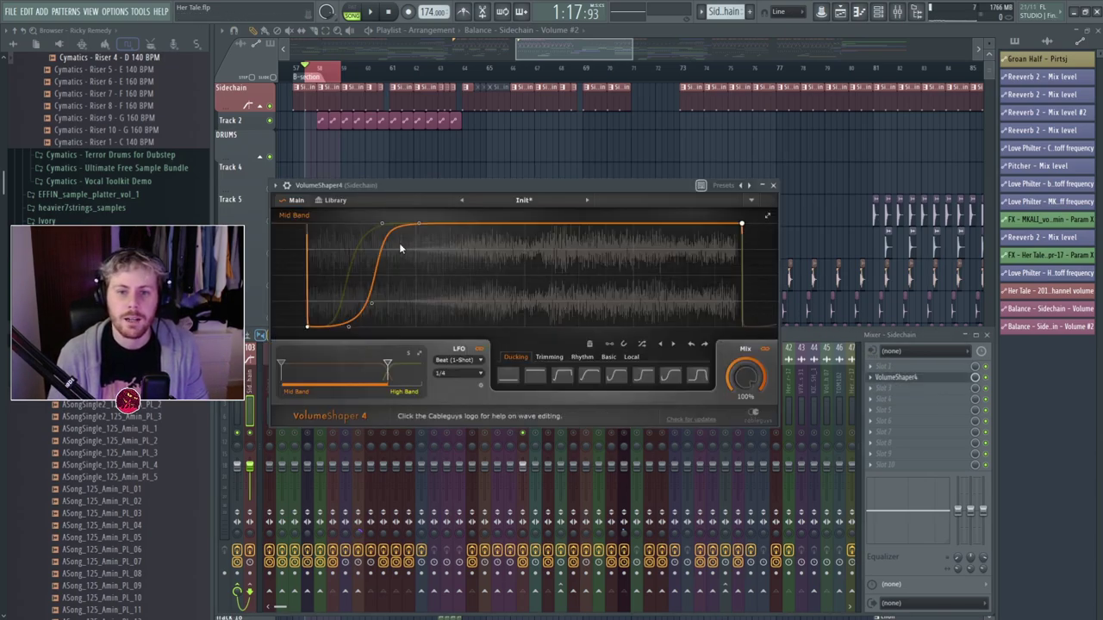
# Lengthen the mid band's duck with a later, softer rise during playback, and raise the high split.
pyautogui.press('space')
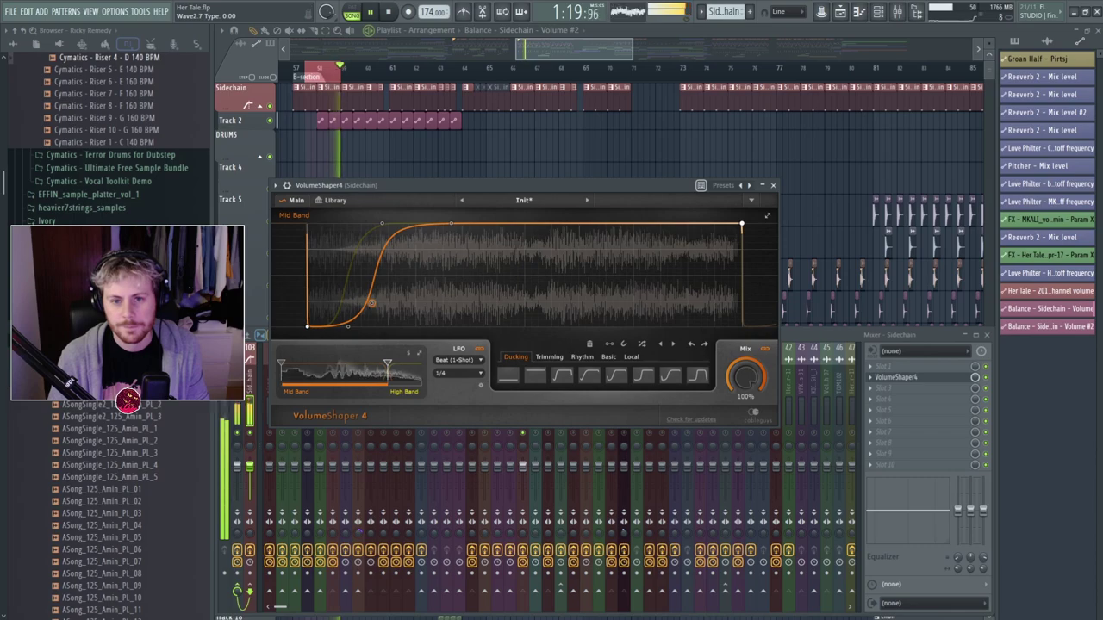
pyautogui.moveTo(348, 326); pyautogui.dragTo(382, 327)
pyautogui.moveTo(452, 224); pyautogui.dragTo(502, 224)
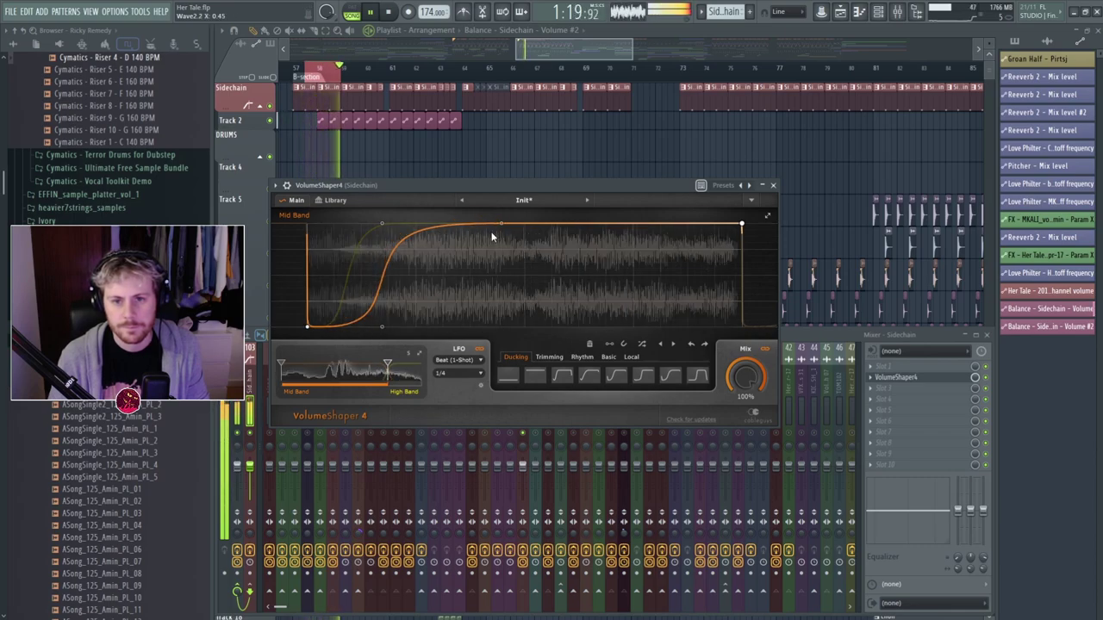
pyautogui.moveTo(386, 366); pyautogui.dragTo(411, 362)
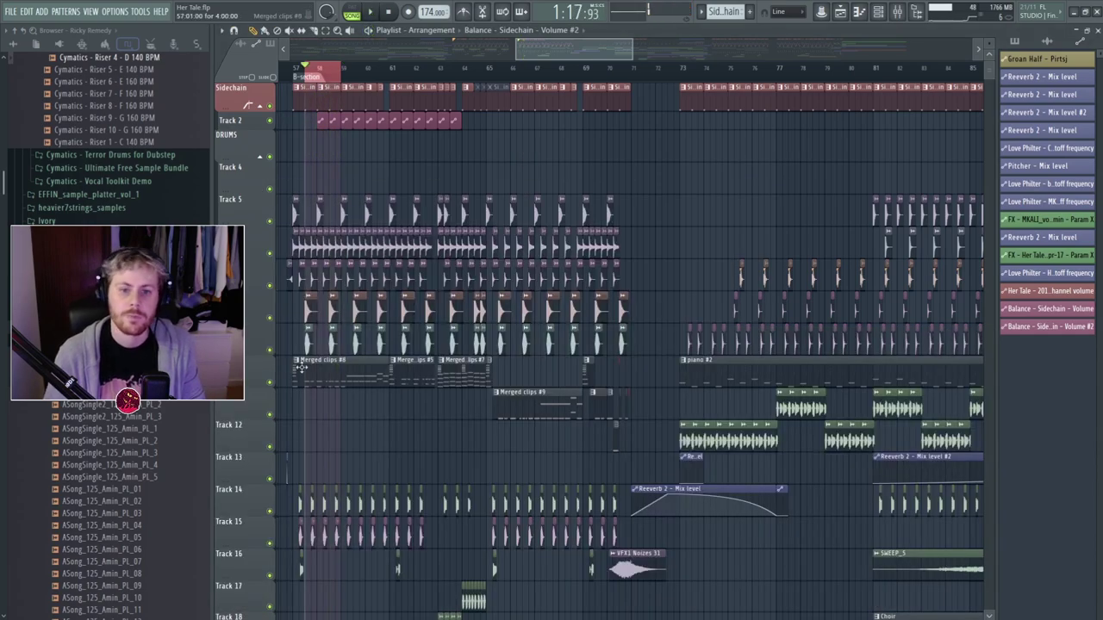
# Audition the drop in the playlist and clear the loop region ending at bar 59.
pyautogui.scroll(4, 253, 382)
pyautogui.press('space')
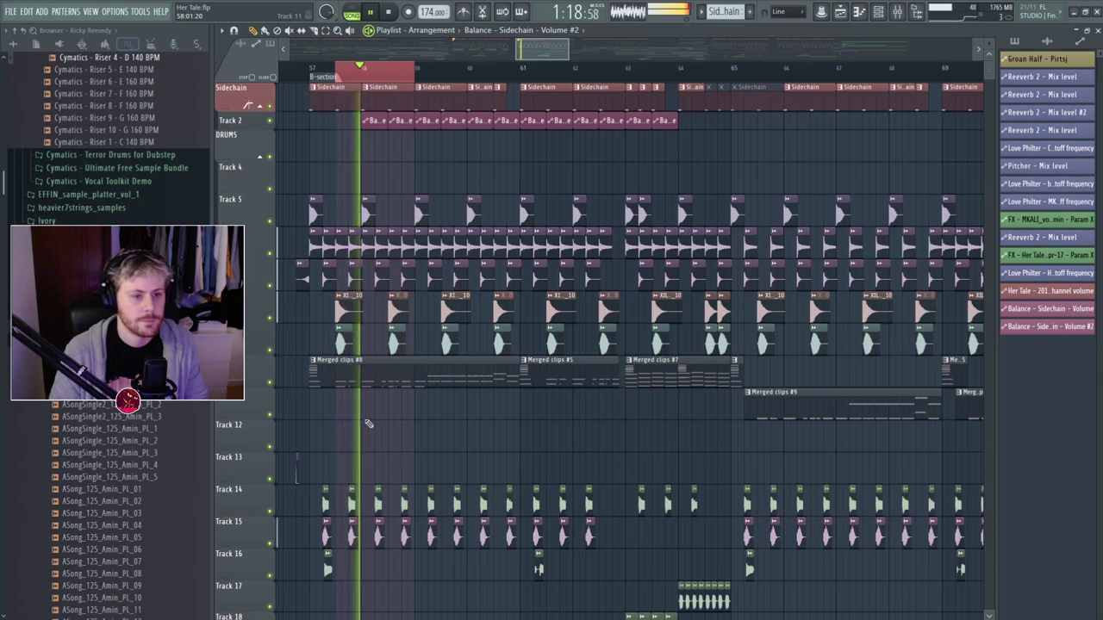
pyautogui.press('space')
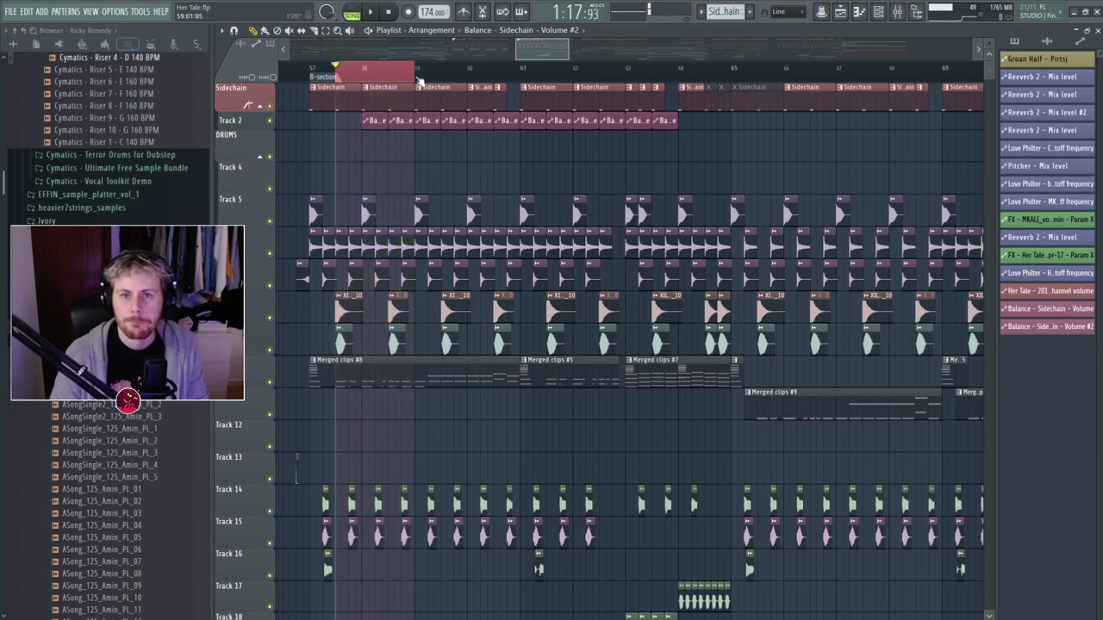
pyautogui.rightClick(418, 78)
pyautogui.press('space')
pyautogui.press('space')
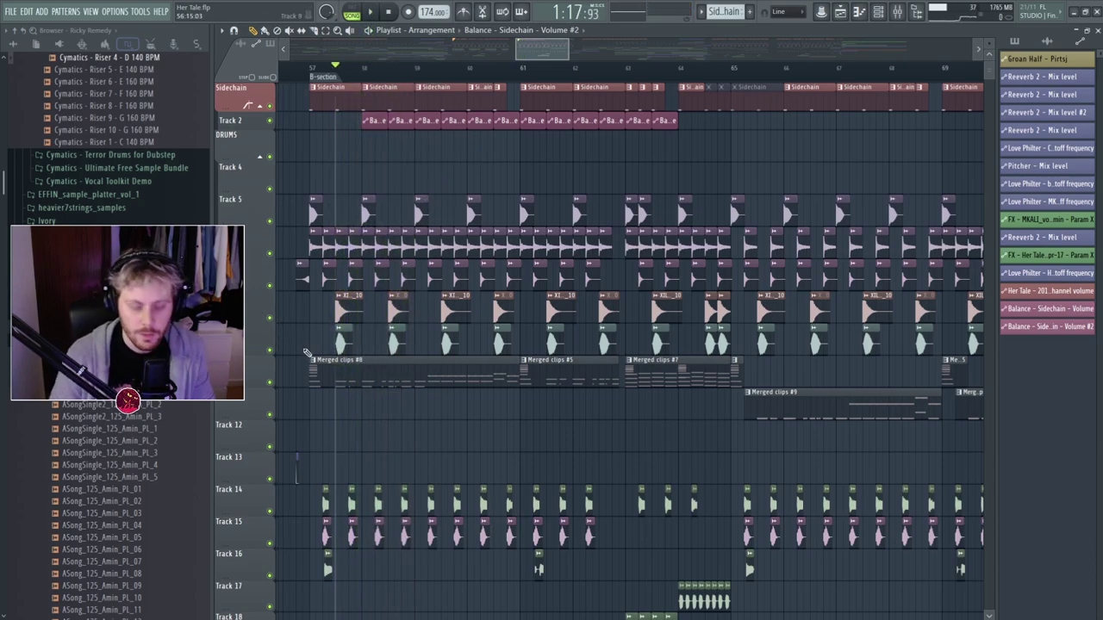
pyautogui.press('F9')
pyautogui.press('F9')
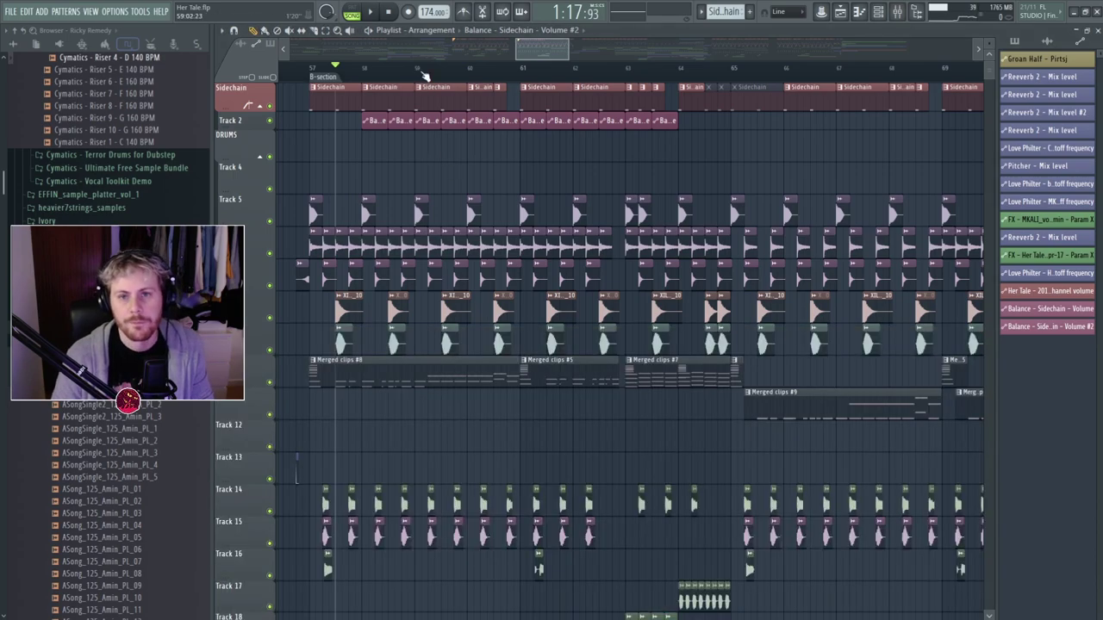
# Audition the drop in the playlist from bar 57, and replay it from around bars 64 and 58.
pyautogui.press('space')
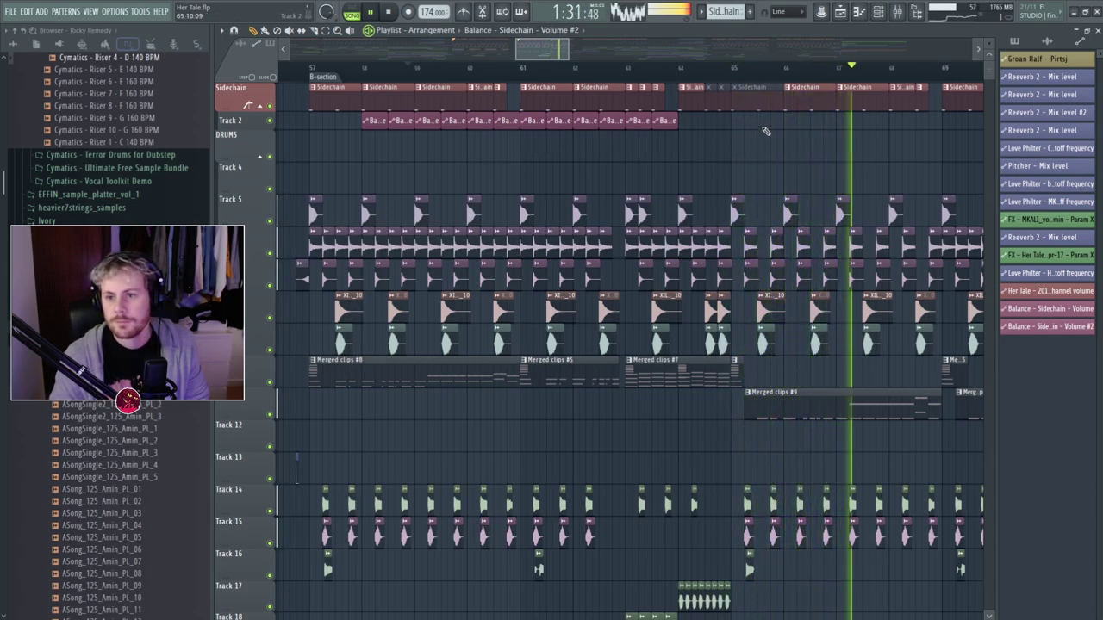
pyautogui.press('space')
pyautogui.click(712, 71)
pyautogui.press('space')
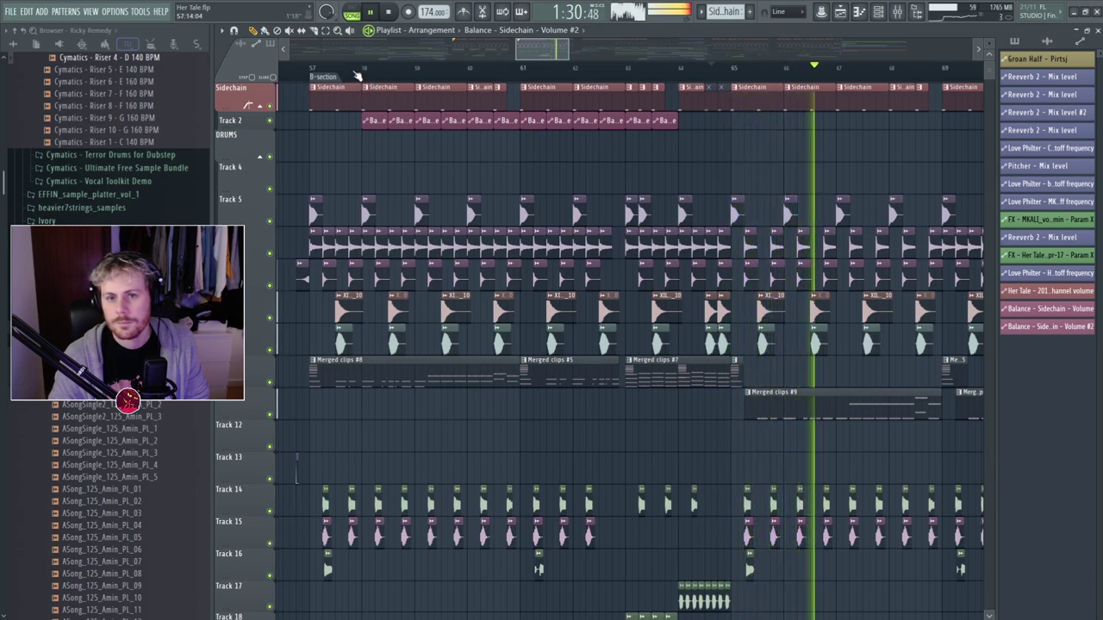
pyautogui.click(364, 72)
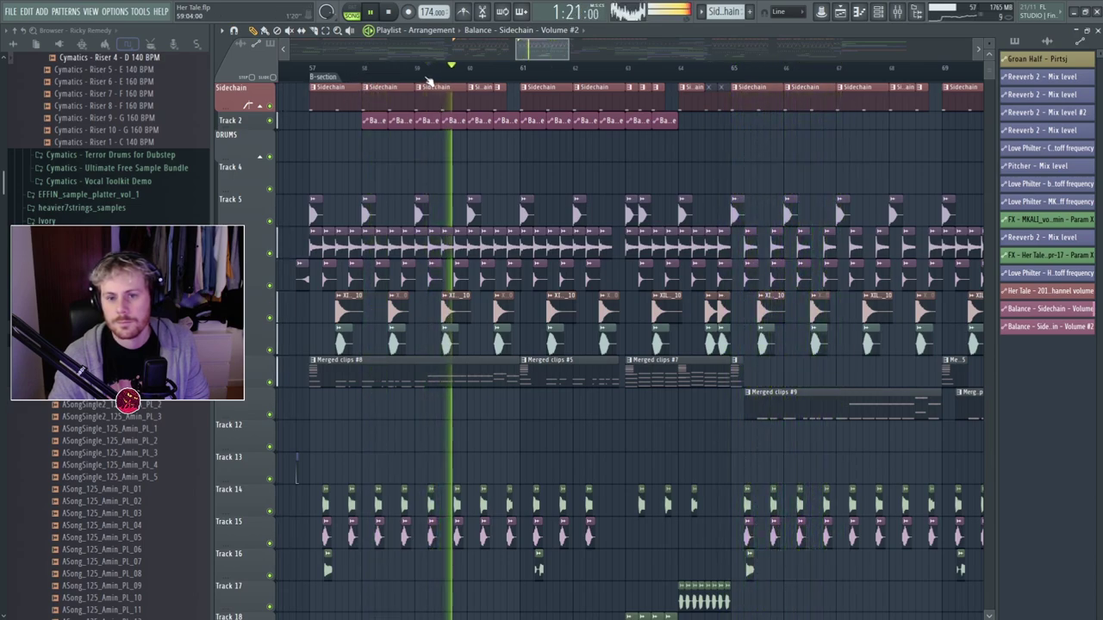
pyautogui.press('space')
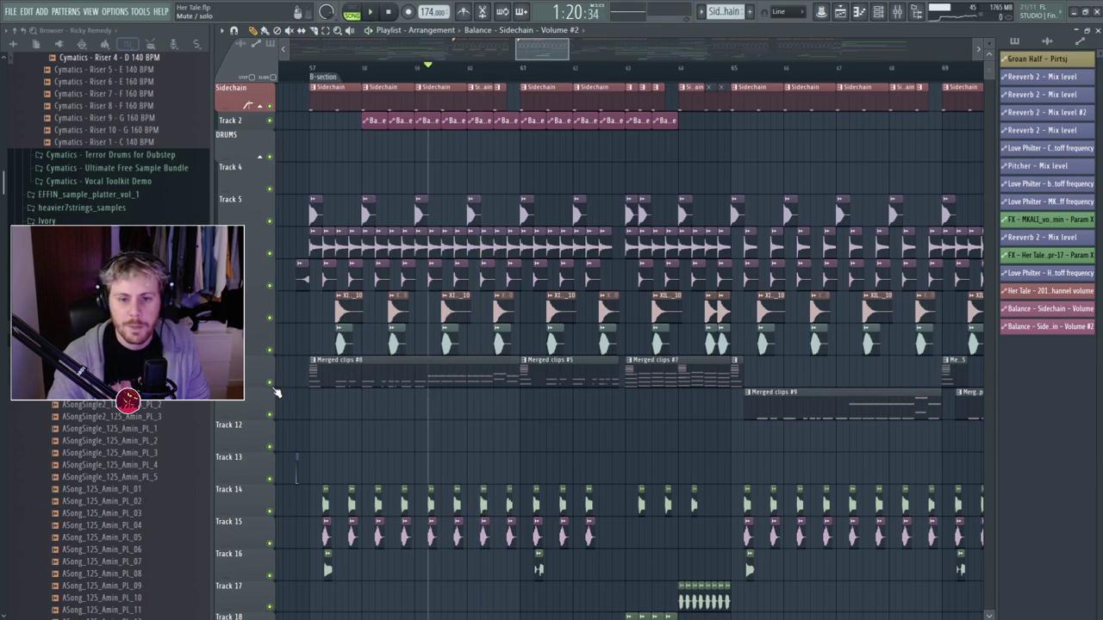
# Solo the track holding Merged clips #8 and play a loop from bar 59 up to bar 61.
pyautogui.scroll(3, 476, 216)
pyautogui.moveTo(366, 73); pyautogui.dragTo(566, 73)
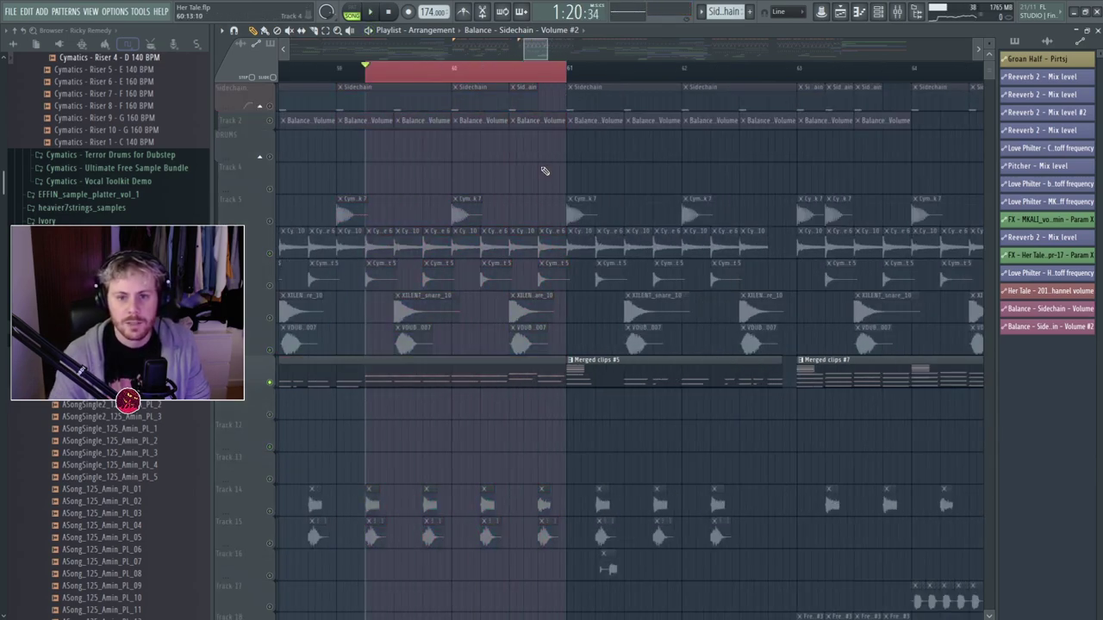
pyautogui.press('space')
# Open the Sine channel's Massive patch and audition it within the looped section.
pyautogui.press('F6')
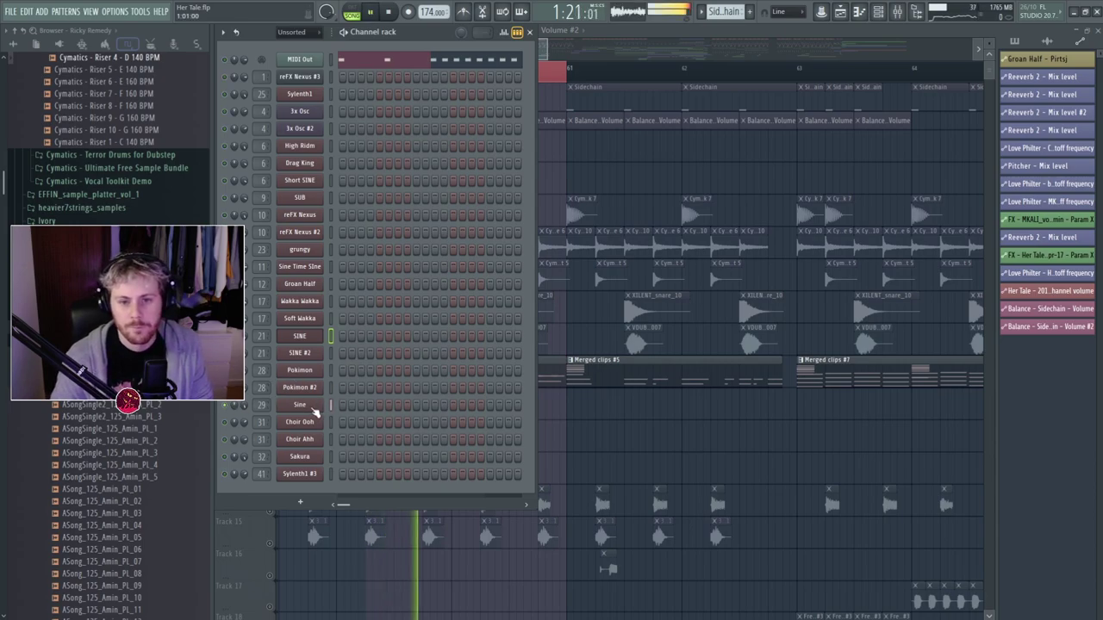
pyautogui.click(300, 404)
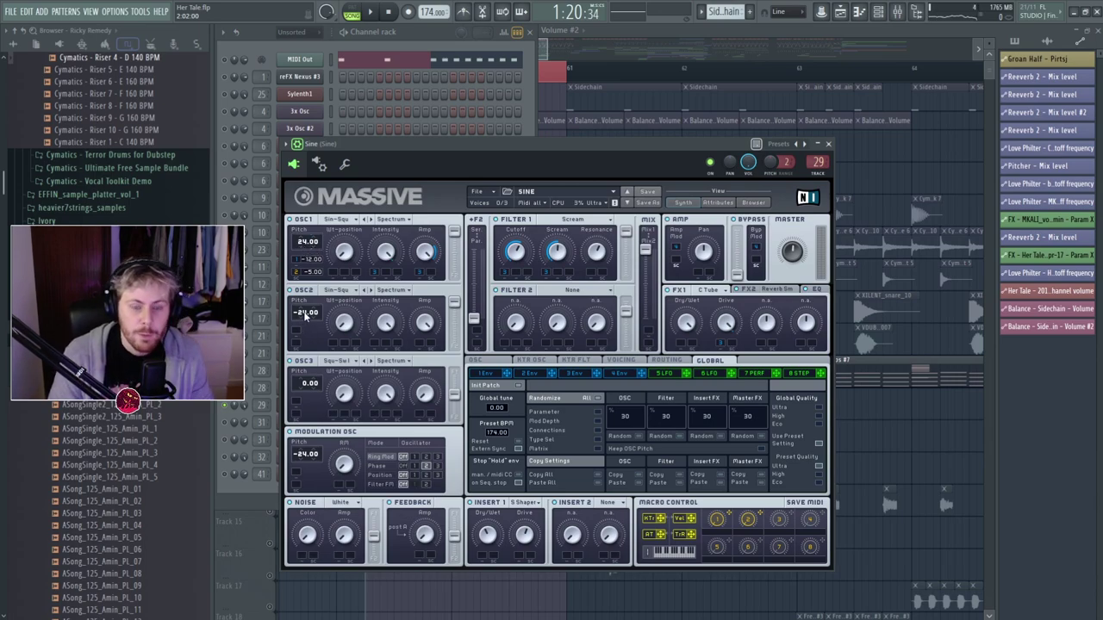
pyautogui.press('space')
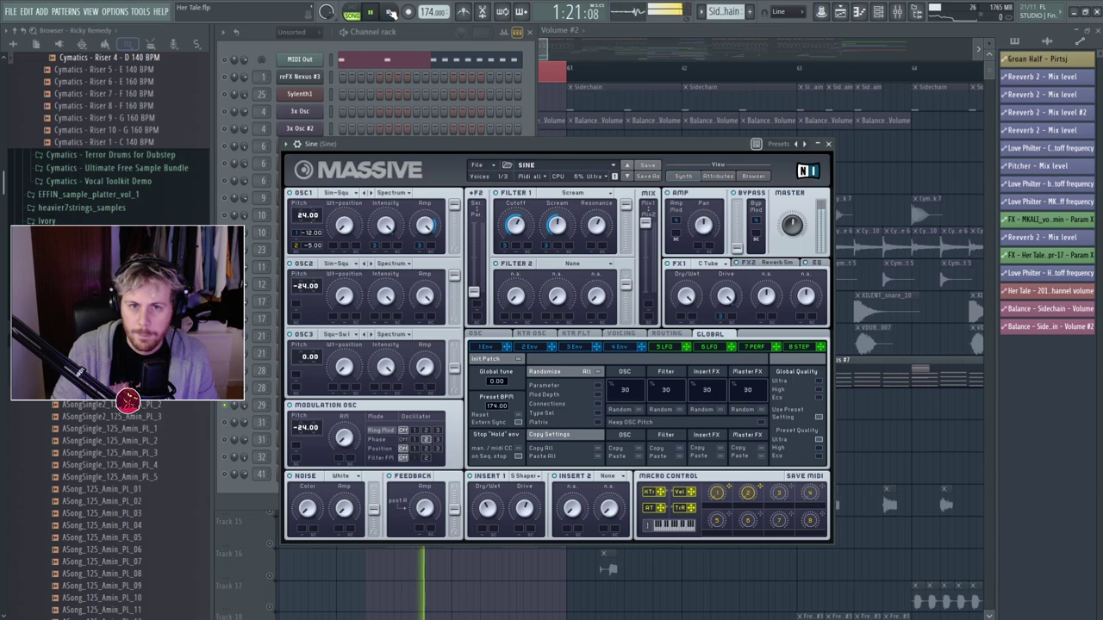
pyautogui.press('space')
# Replay the loop with the channel rack showing, and open the Pokimon #2 channel's Massive patch.
pyautogui.click(534, 134)
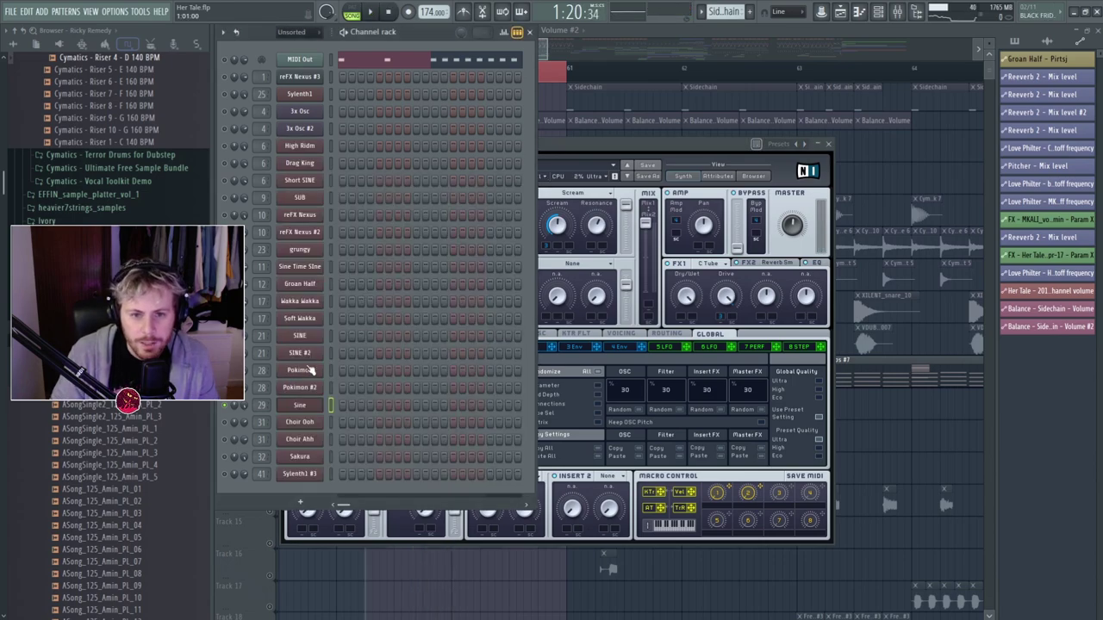
pyautogui.press('space')
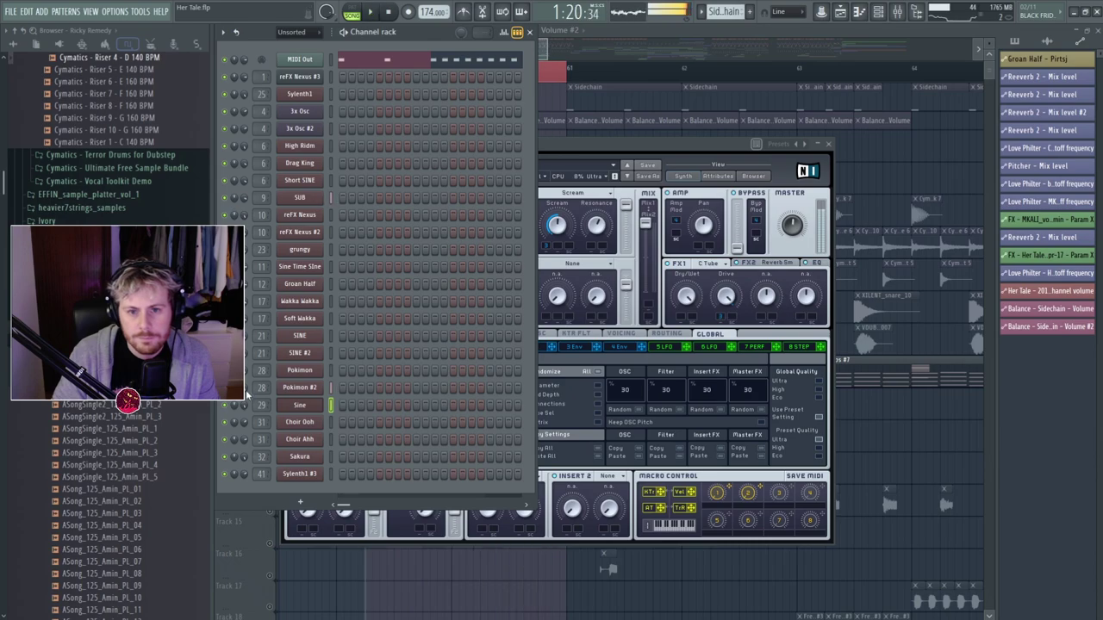
pyautogui.press('space')
pyautogui.click(301, 388)
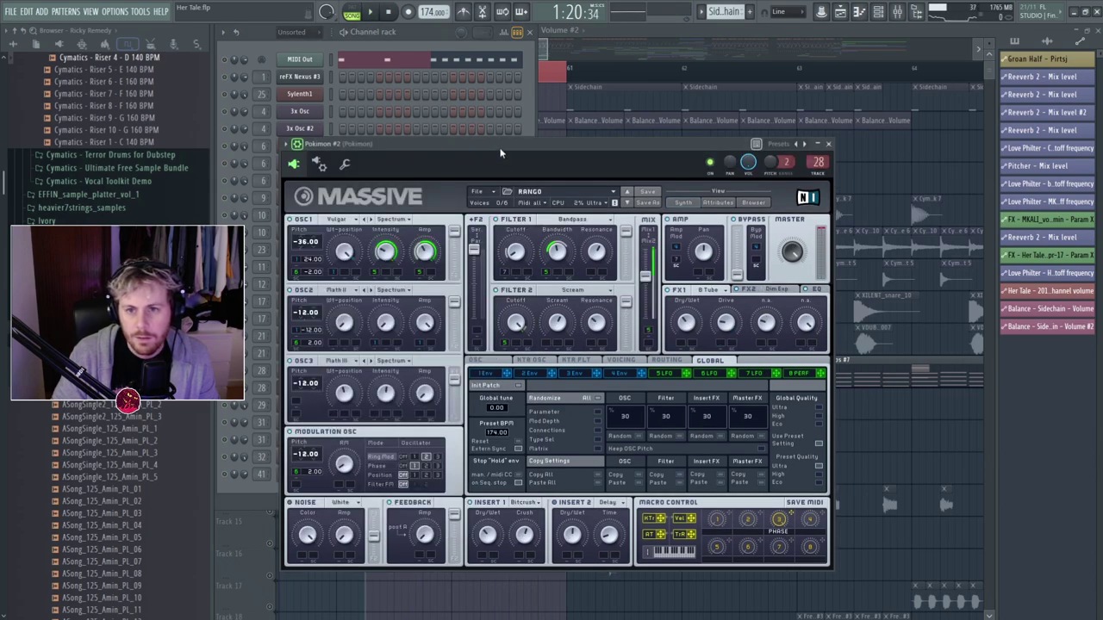
pyautogui.moveTo(422, 135); pyautogui.dragTo(410, 165)
pyautogui.press('space')
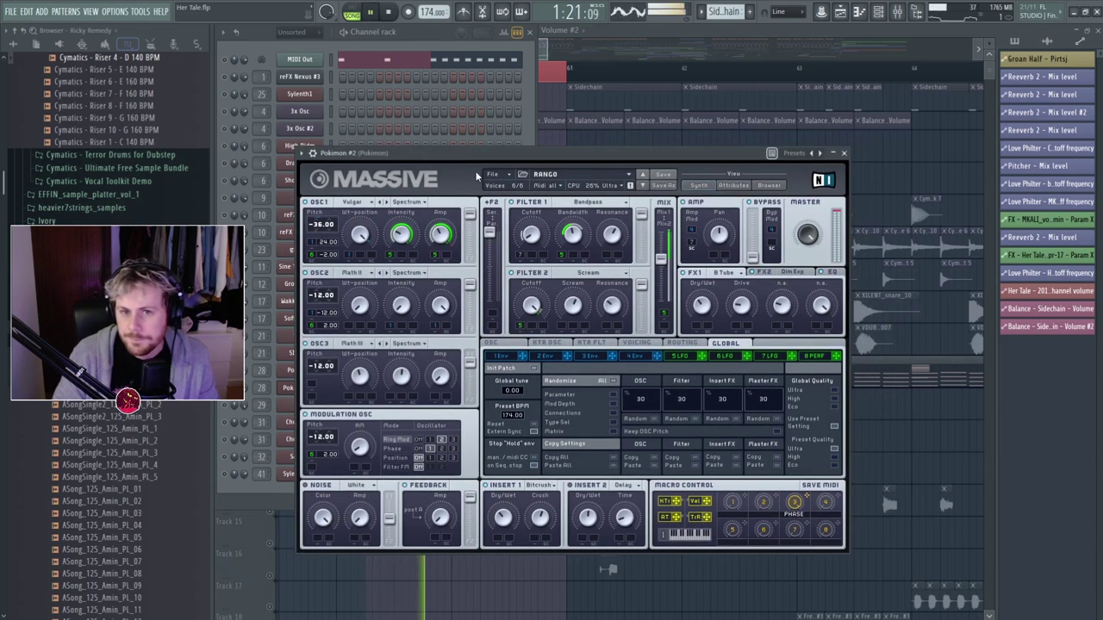
# Inspect Pokimon #2's effects section and oscillator 2 wavetable list, keep Roughmath II selected, and replay the loop.
pyautogui.click(726, 272)
pyautogui.click(704, 278)
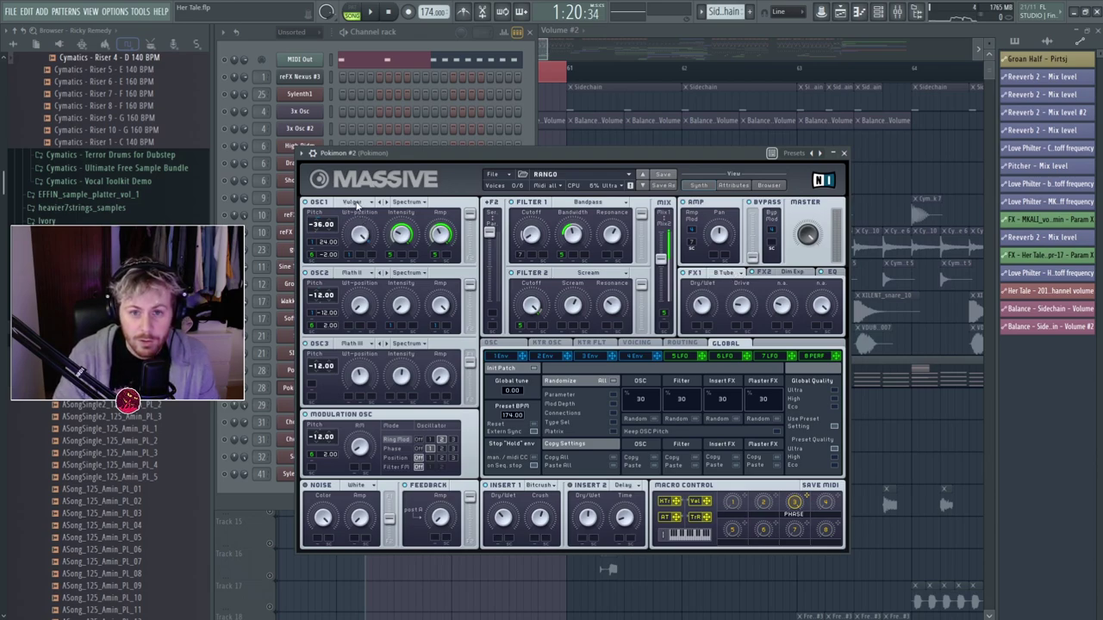
pyautogui.click(355, 273)
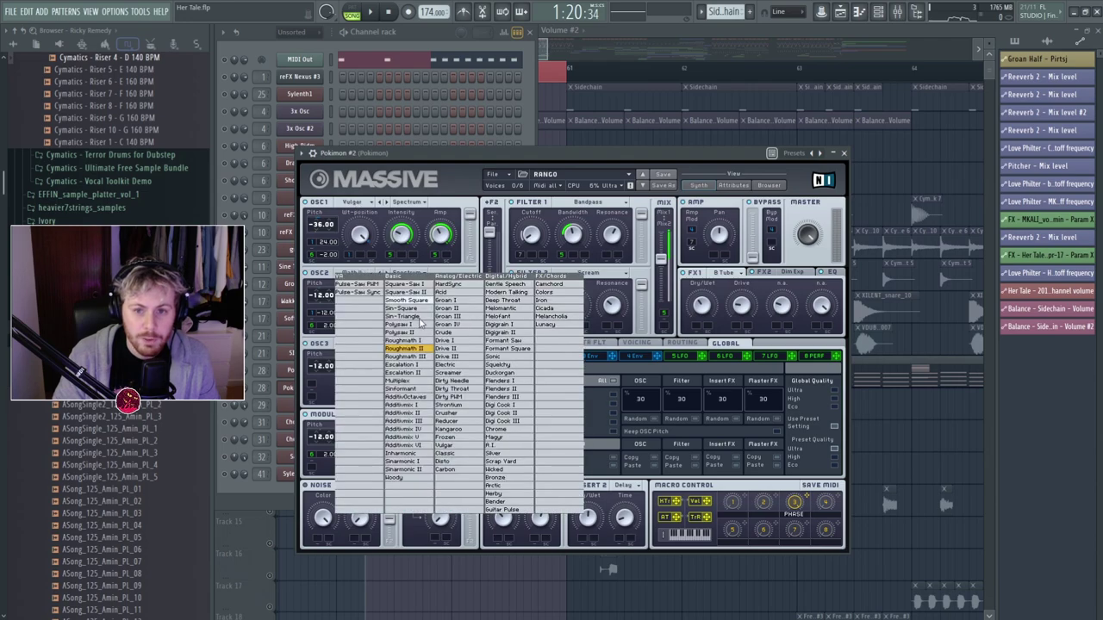
pyautogui.click(420, 352)
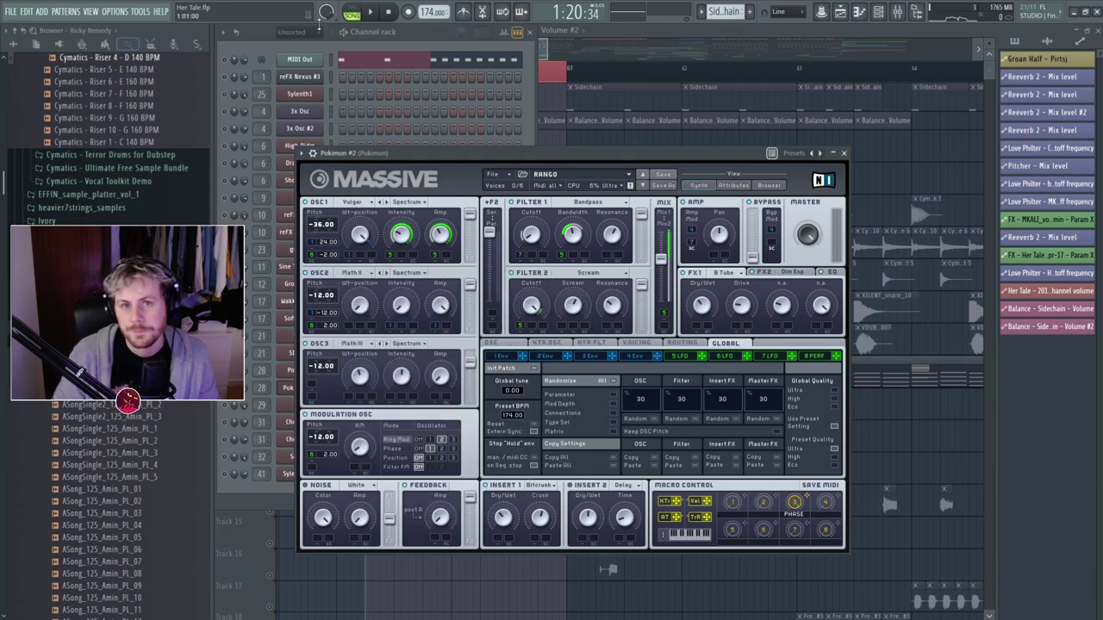
pyautogui.click(370, 11)
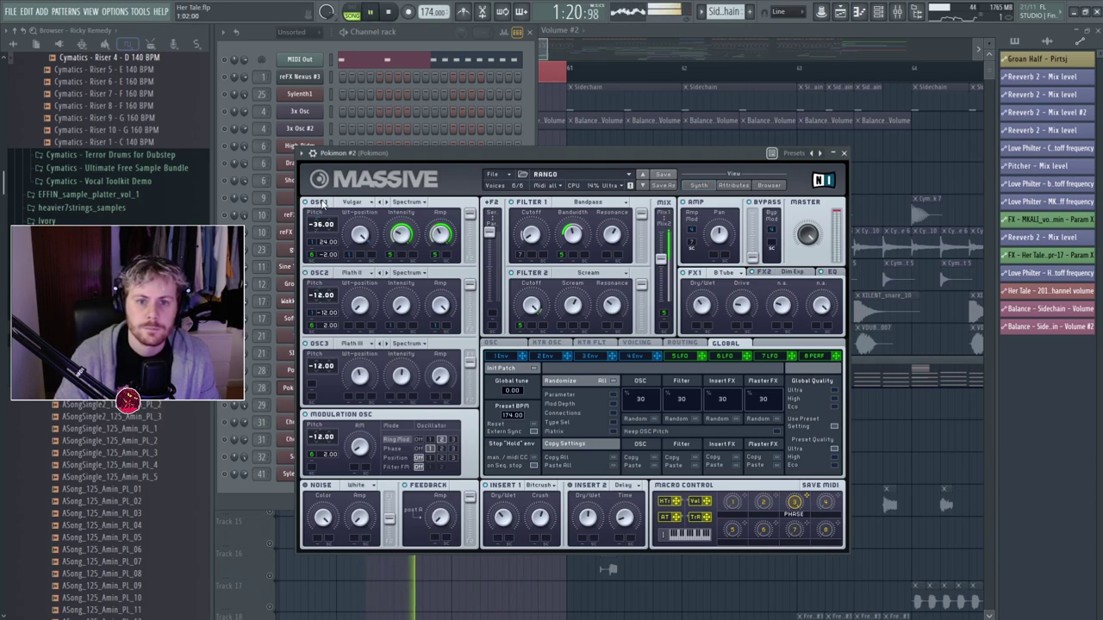
pyautogui.press('space')
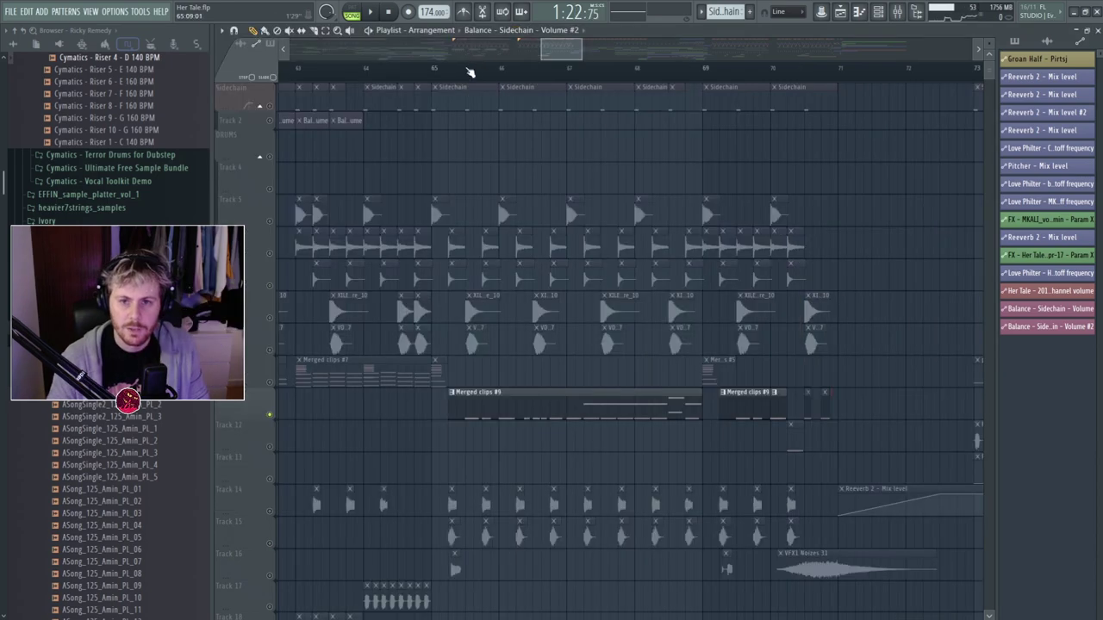
# Play the soloed Merged clips #9 from just after bar 65 and view the SINE channel's Massive patch.
pyautogui.click(457, 71)
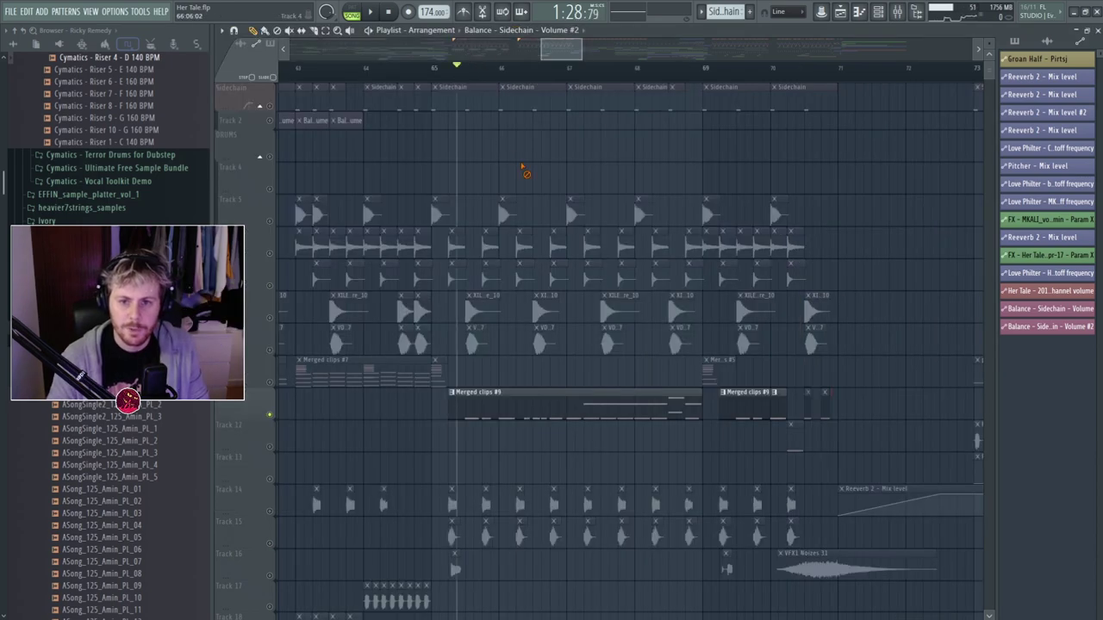
pyautogui.click(467, 416)
pyautogui.press('space')
pyautogui.press('F6')
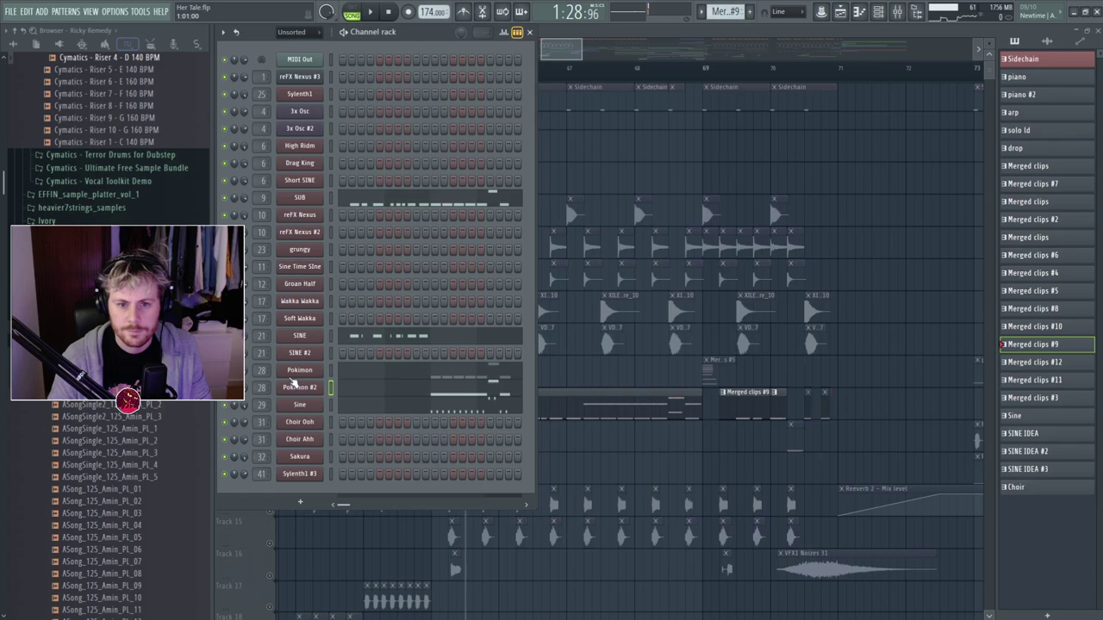
pyautogui.click(312, 337)
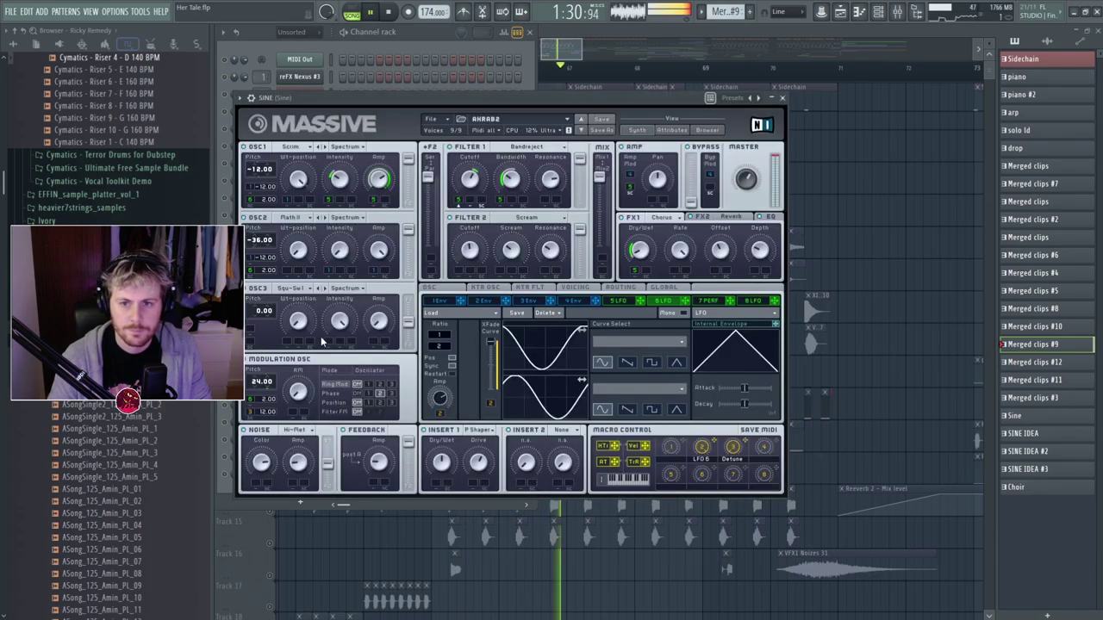
pyautogui.press('space')
pyautogui.rightClick(866, 212)
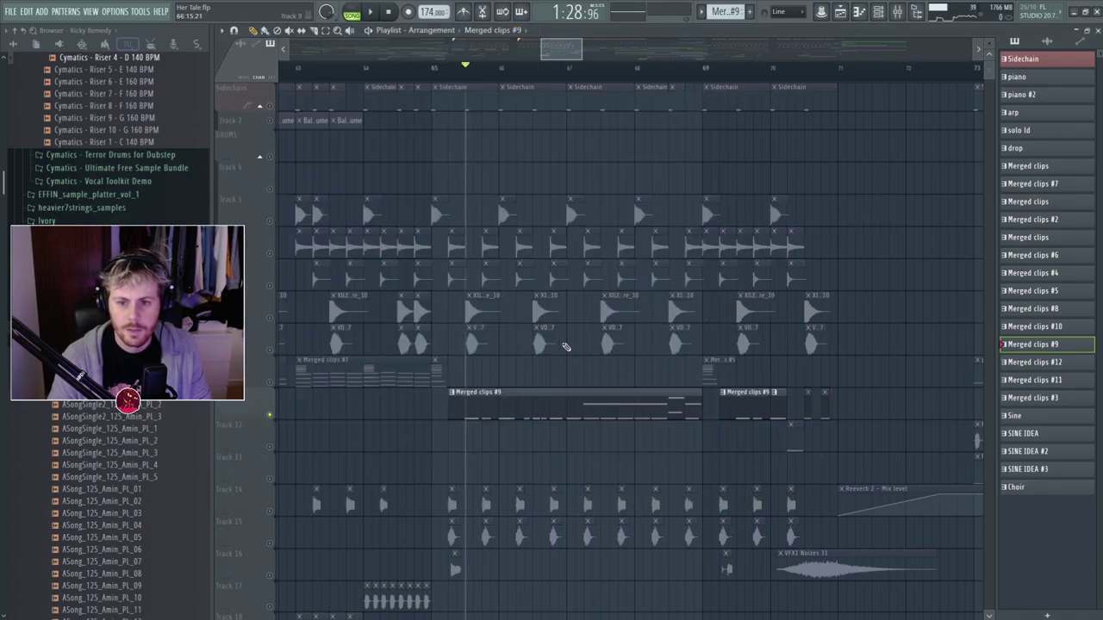
# Replay the B-section from bar 57 with the channel rack showing which bass channels sound.
pyautogui.scroll(-3, 517, 370)
pyautogui.moveTo(552, 46); pyautogui.dragTo(525, 45)
pyautogui.click(460, 71)
pyautogui.press('space')
pyautogui.press('F6')
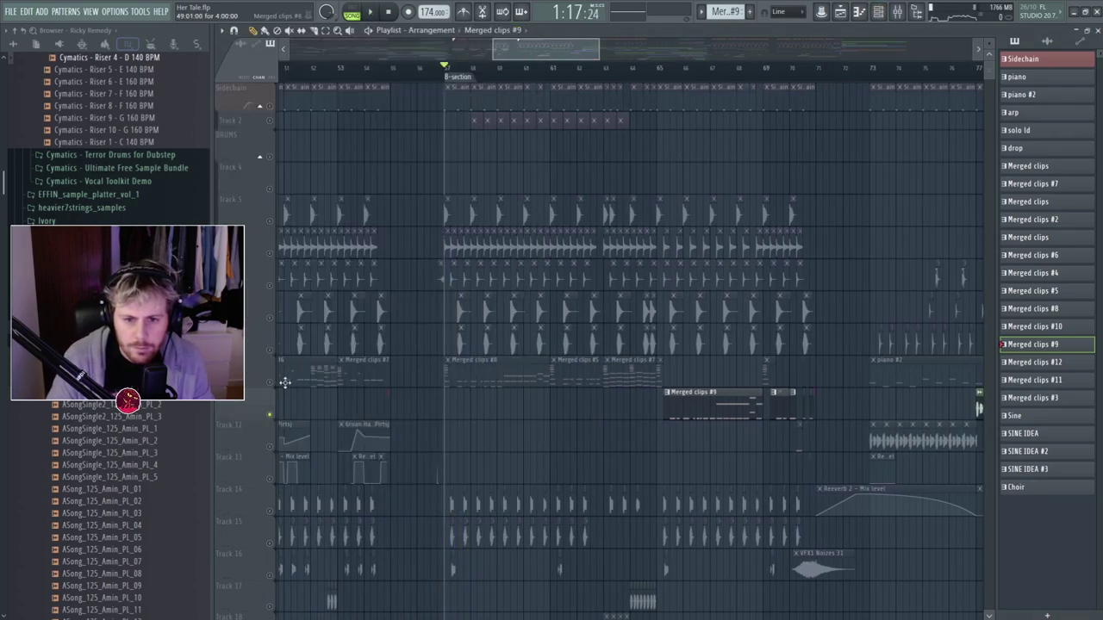
pyautogui.press('space')
pyautogui.press('F6')
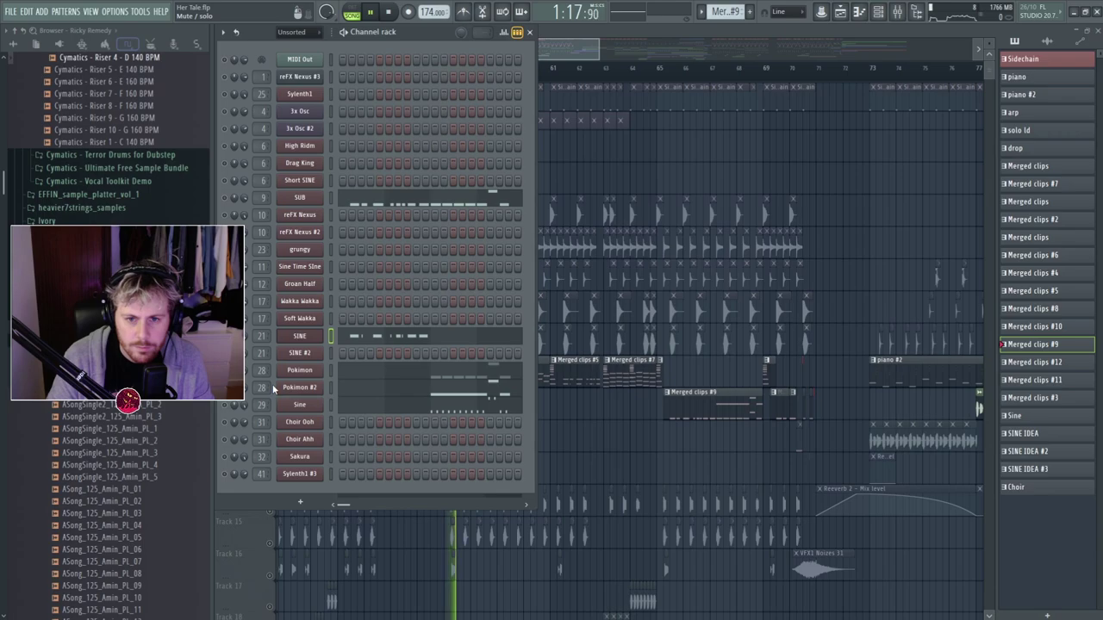
pyautogui.press('space')
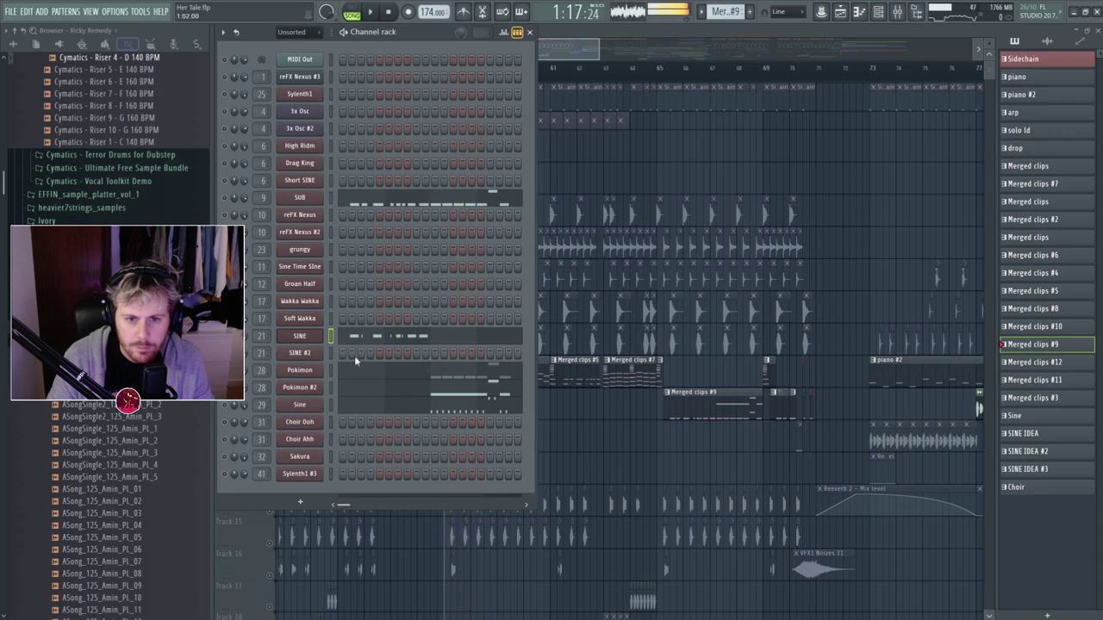
# View the SUB notes of Merged clips #9 in the piano roll, and return to the playlist with all tracks unsoloed.
pyautogui.click(416, 342)
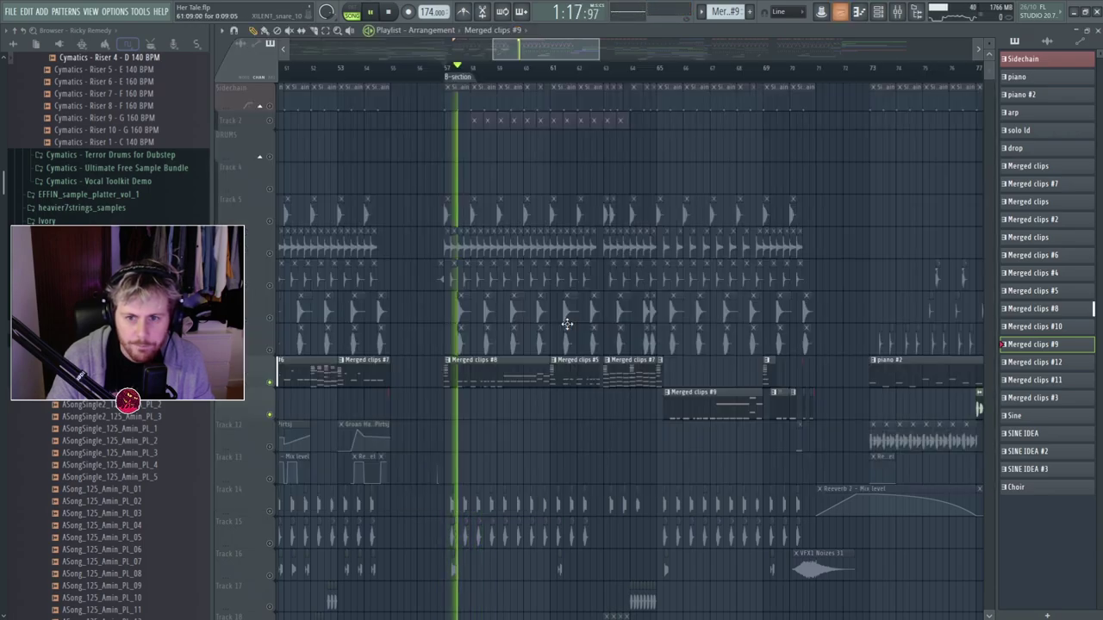
pyautogui.press('F5')
pyautogui.doubleClick(705, 407)
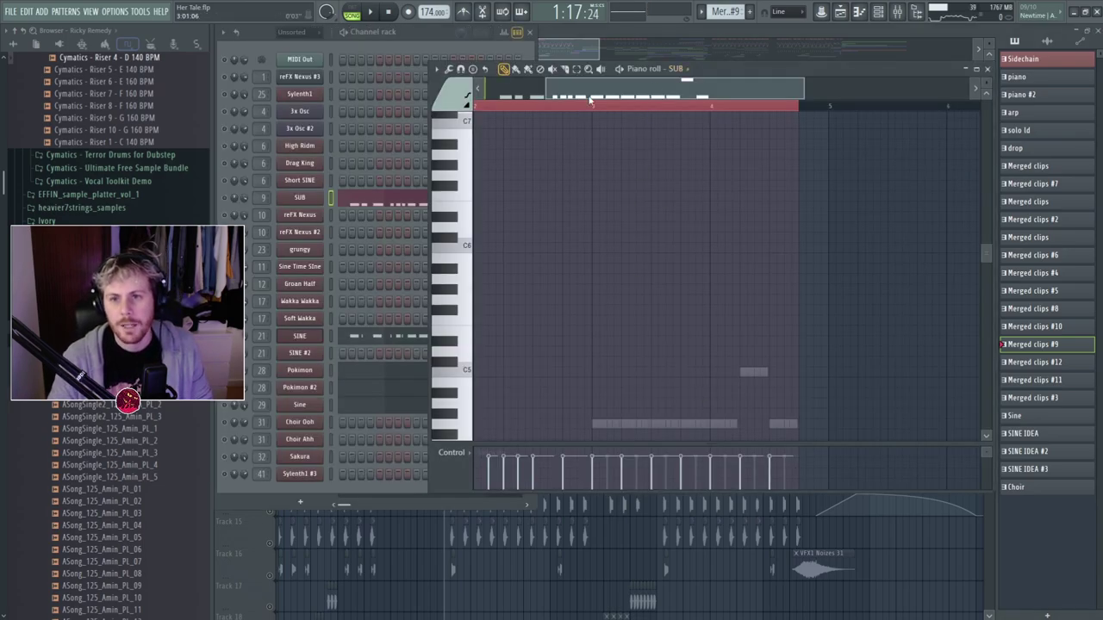
pyautogui.press('F5')
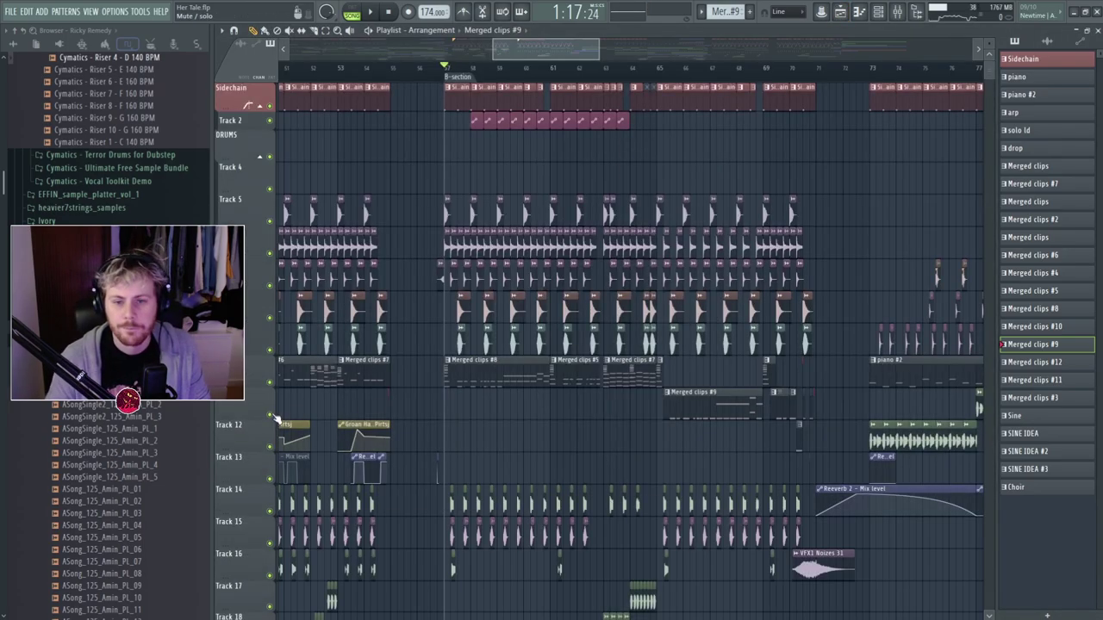
# Play the full arrangement from bar 65 to about bar 70 while checking the mixer inserts and channel rack.
pyautogui.click(660, 76)
pyautogui.press('space')
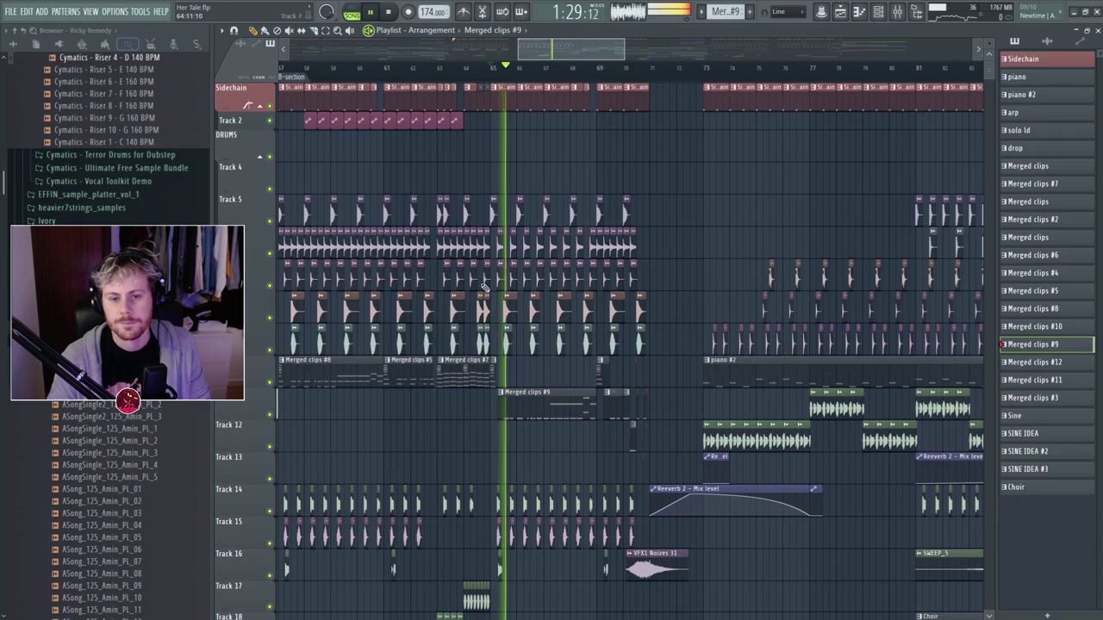
pyautogui.press('F9')
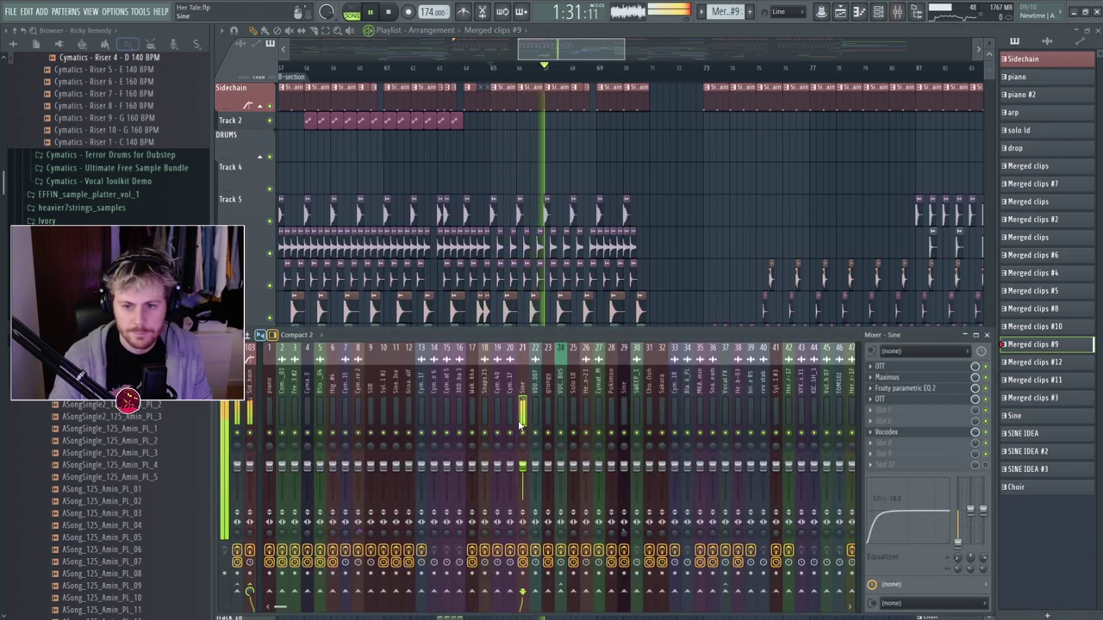
pyautogui.press('F6')
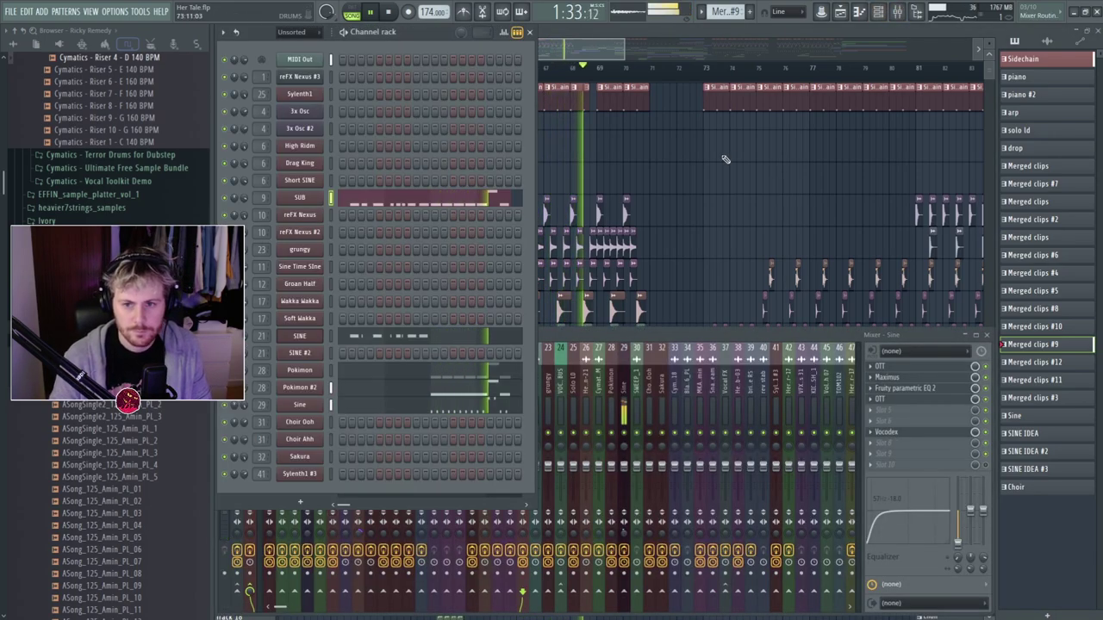
pyautogui.press('F5')
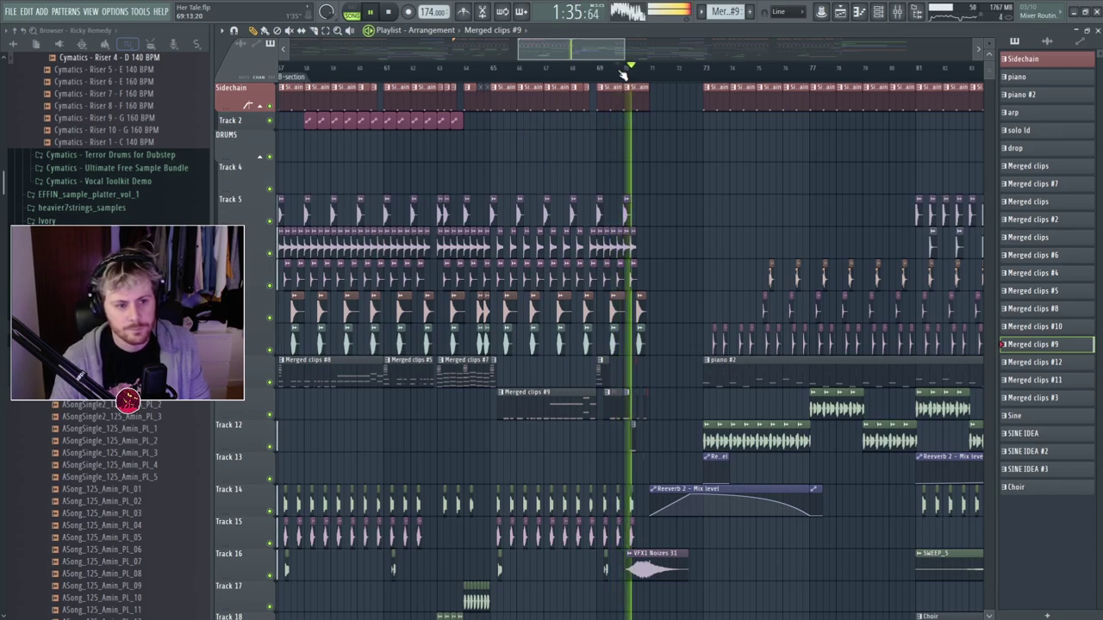
pyautogui.moveTo(595, 49); pyautogui.dragTo(615, 52)
pyautogui.press('space')
# Open the Her Tale - 2018-Jan-21 #2 audio clip's settings and the Glitch2 effect on its mixer insert.
pyautogui.scroll(-3, 583, 440)
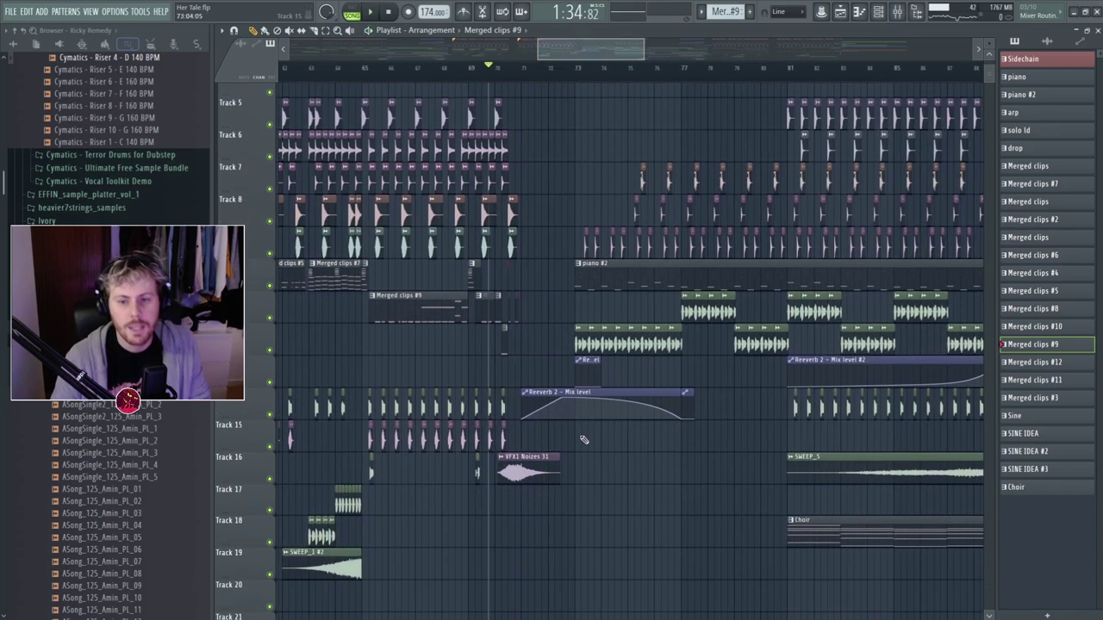
pyautogui.doubleClick(519, 305)
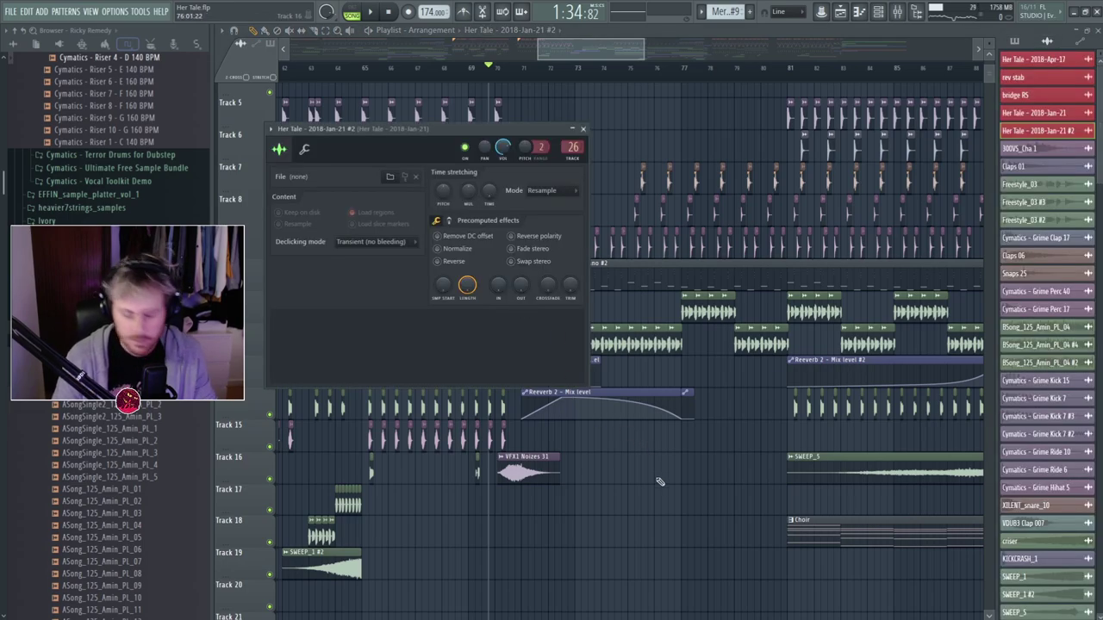
pyautogui.press('F9')
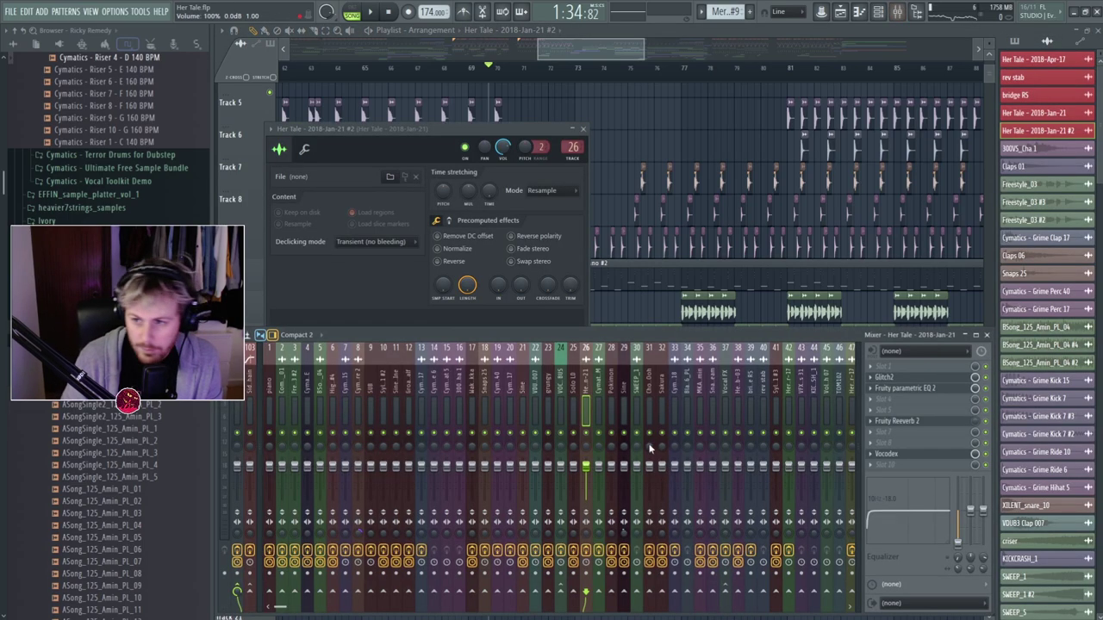
pyautogui.click(920, 381)
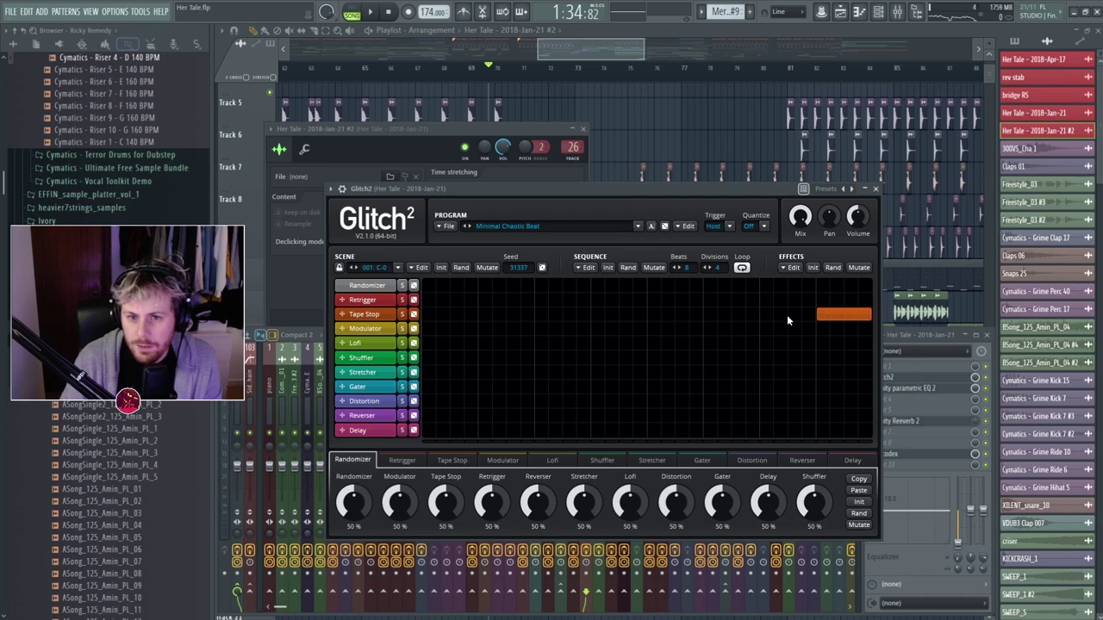
# Bring the vocal clip's mixer insert to the front and view its Fruity parametric EQ 2.
pyautogui.click(929, 336)
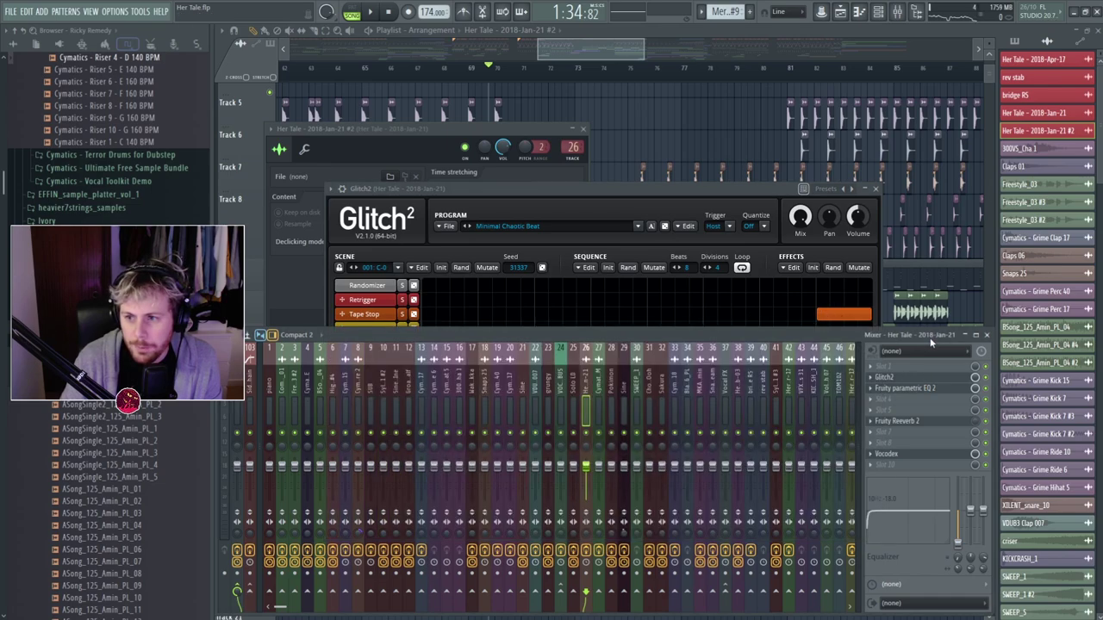
pyautogui.click(924, 389)
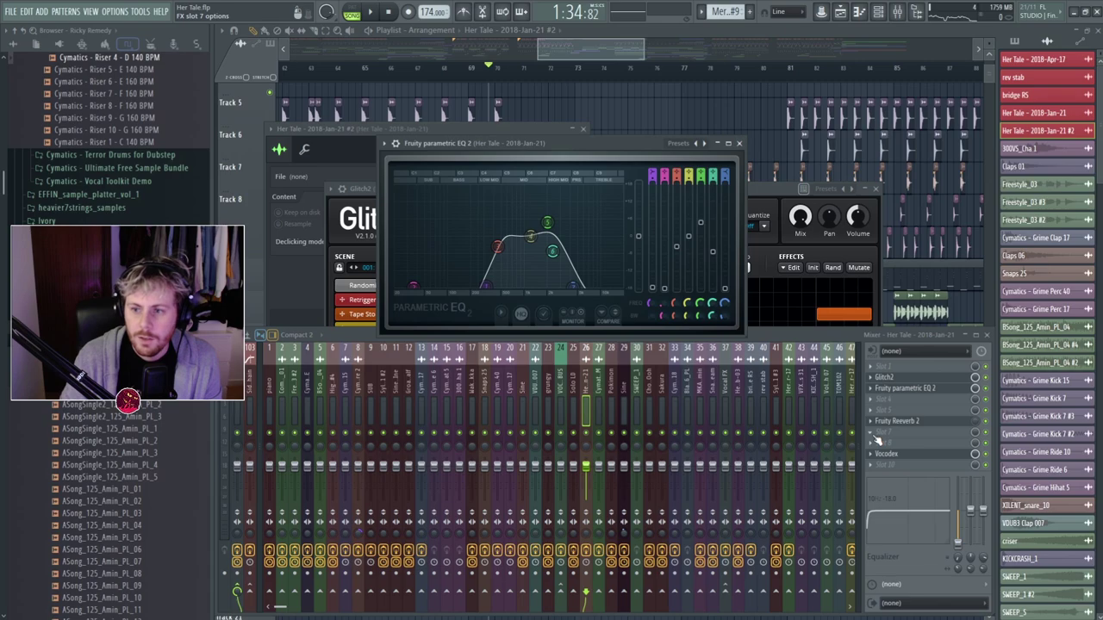
# Try the Tape Stop effect in slot 8 of the vocal clip's mixer insert, then remove it.
pyautogui.click(870, 442)
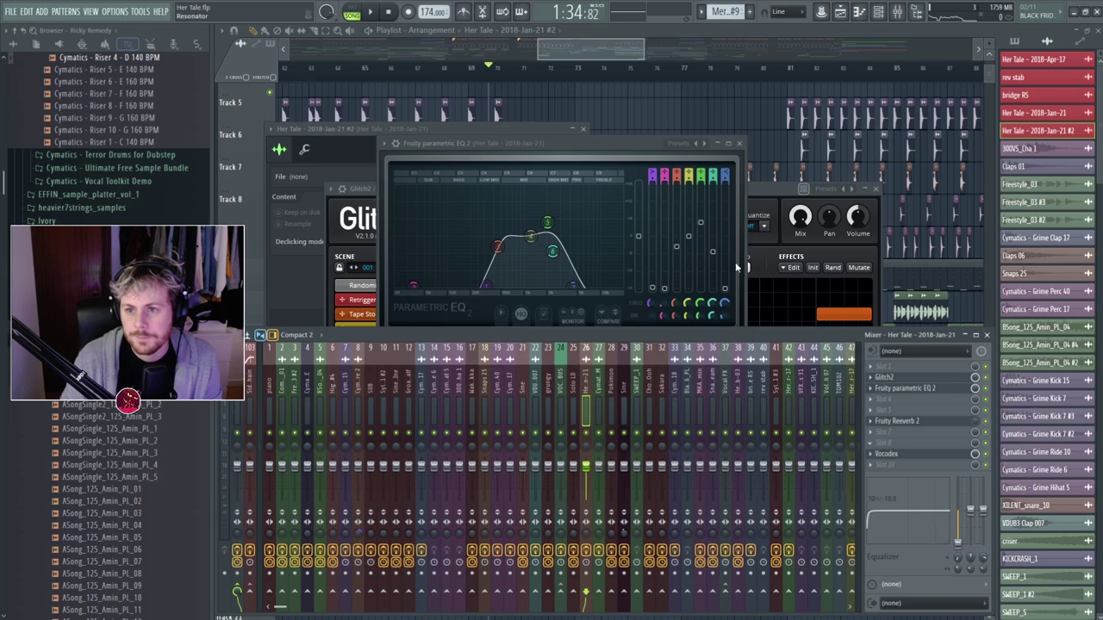
pyautogui.click(736, 317)
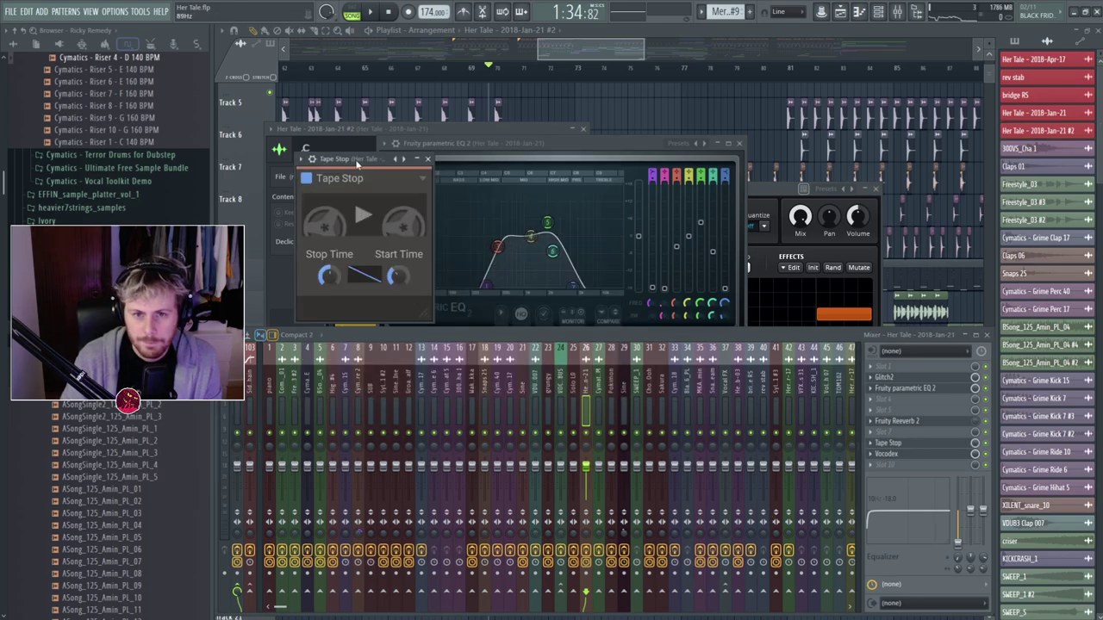
pyautogui.moveTo(357, 161); pyautogui.dragTo(379, 232)
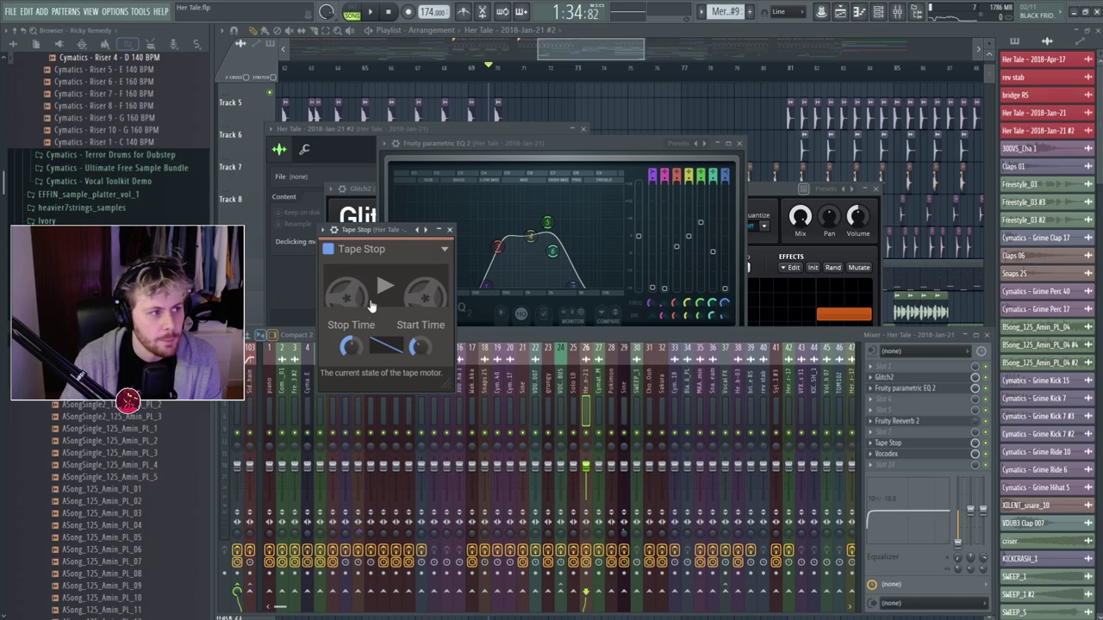
pyautogui.click(383, 293)
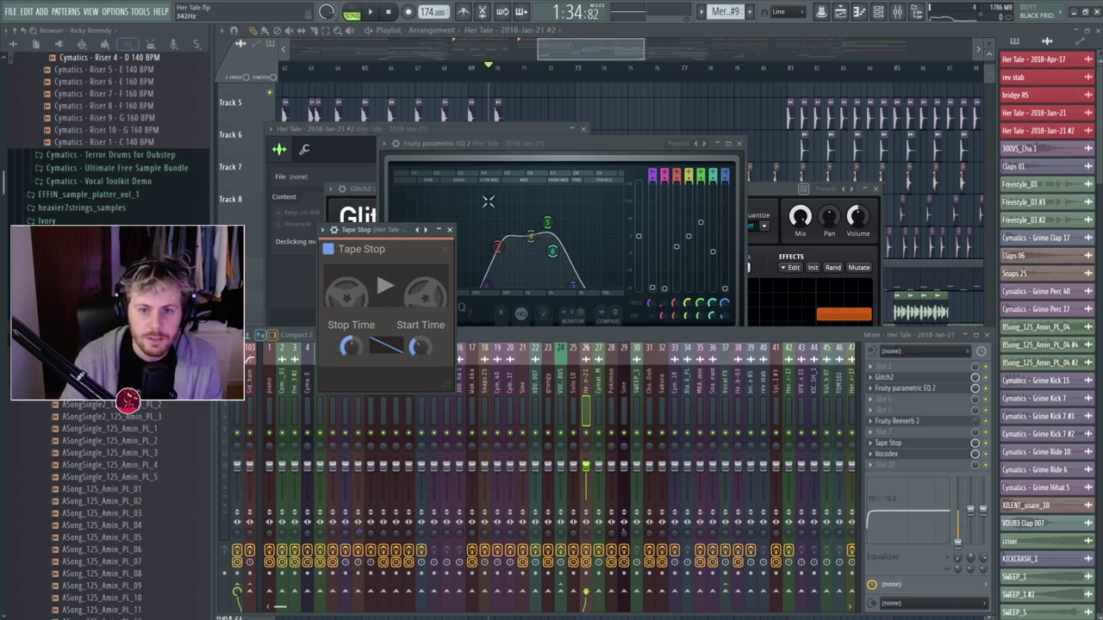
pyautogui.click(871, 444)
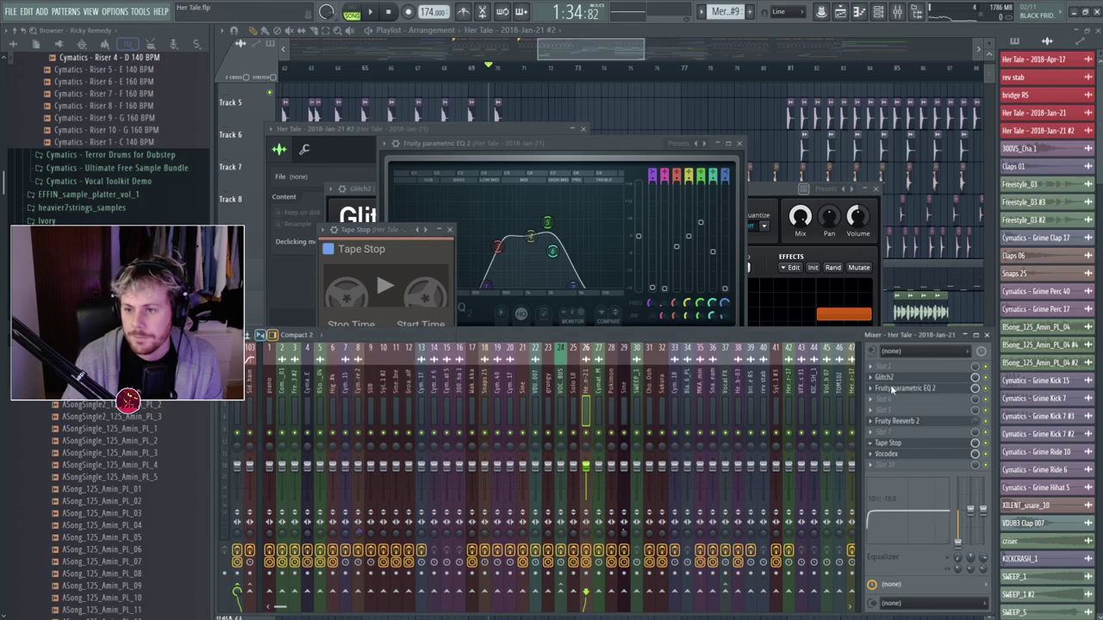
pyautogui.click(892, 379)
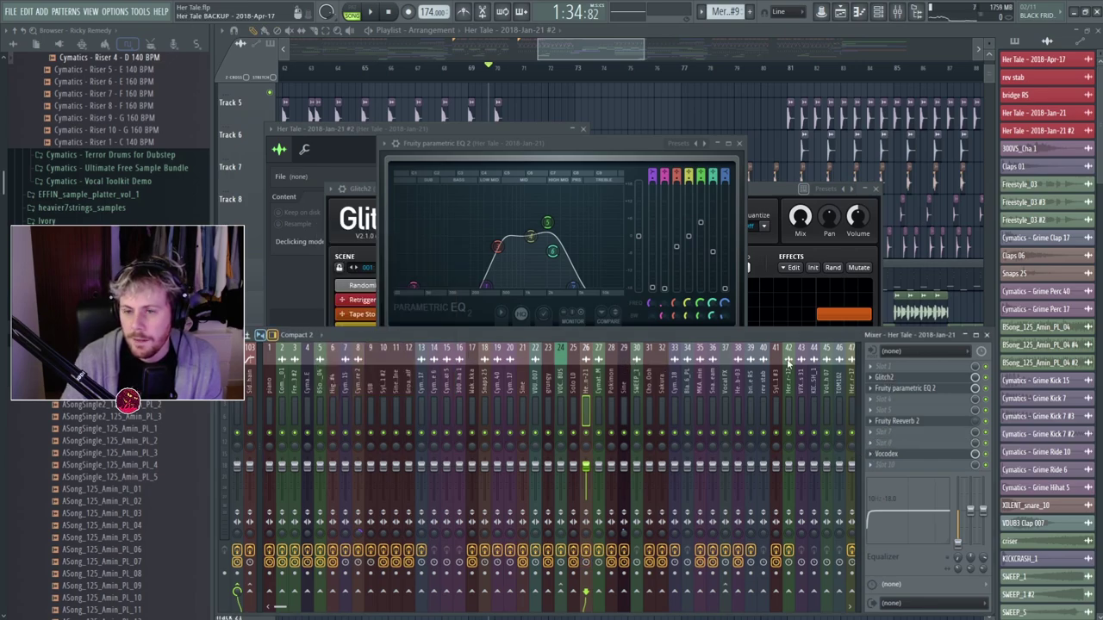
# Play short excerpts of the arrangement after the first drop, up to the build-up around bar 102.
pyautogui.press('space')
pyautogui.rightClick(663, 100)
pyautogui.click(578, 76)
pyautogui.moveTo(632, 54)
pyautogui.mouseDown()
pyautogui.moveTo(650, 55)
pyautogui.moveTo(616, 67)
pyautogui.mouseUp()
pyautogui.press('space')
pyautogui.moveTo(687, 50); pyautogui.dragTo(775, 50)
pyautogui.click(414, 69)
pyautogui.scroll(3, 606, 204)
pyautogui.click(514, 69)
pyautogui.hscroll(2, 710, 57)
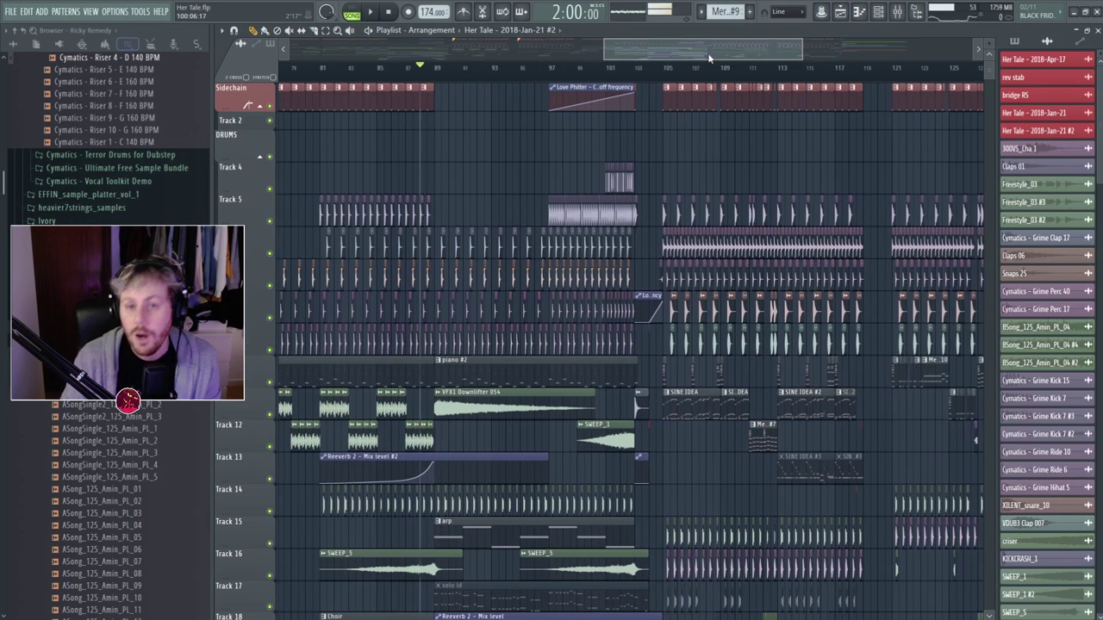
pyautogui.click(630, 69)
pyautogui.hscroll(2, 647, 54)
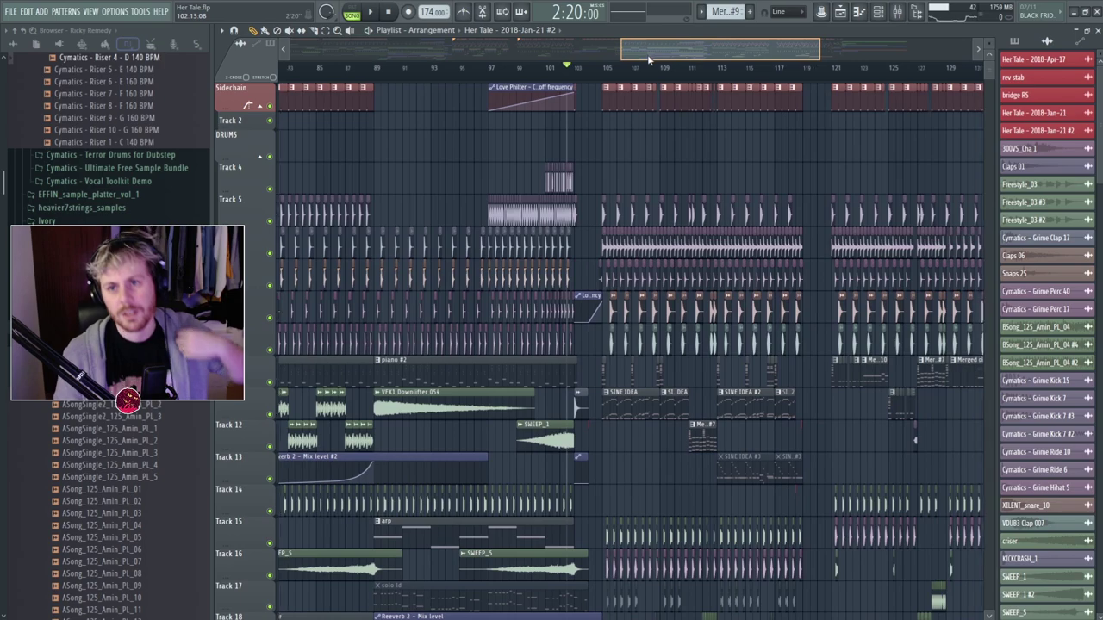
# Play the second drop from bar 104 to about bar 109 while checking which channels sound in the channel rack.
pyautogui.scroll(3, 649, 182)
pyautogui.hscroll(2, 716, 56)
pyautogui.click(454, 72)
pyautogui.press('space')
pyautogui.hscroll(2, 772, 43)
pyautogui.press('F6')
pyautogui.press('F6')
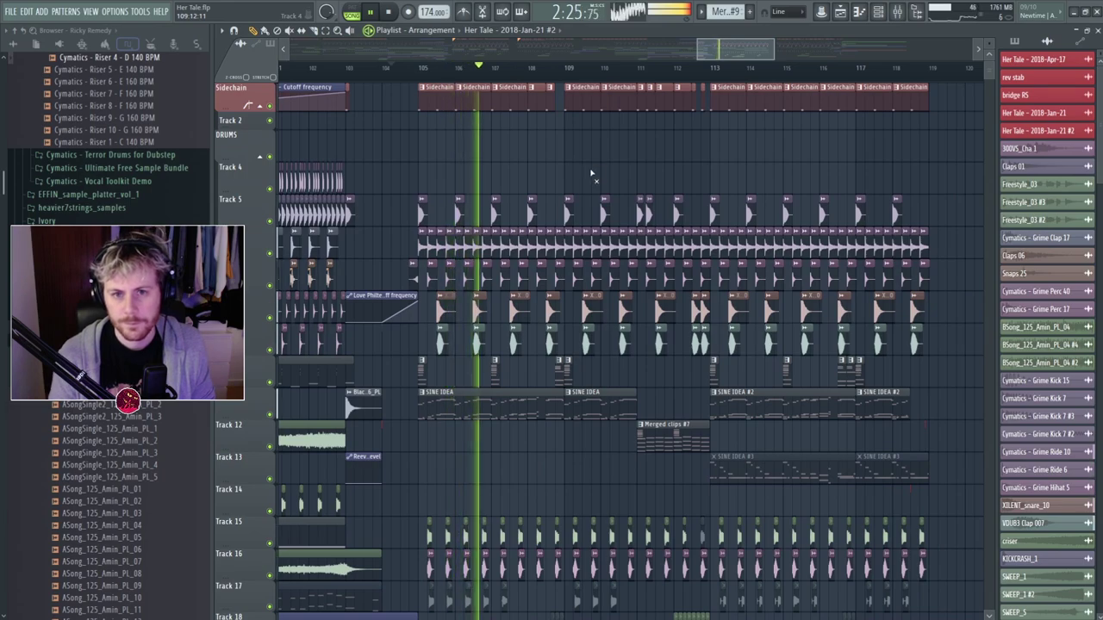
pyautogui.scroll(-1, 506, 445)
pyautogui.press('F6')
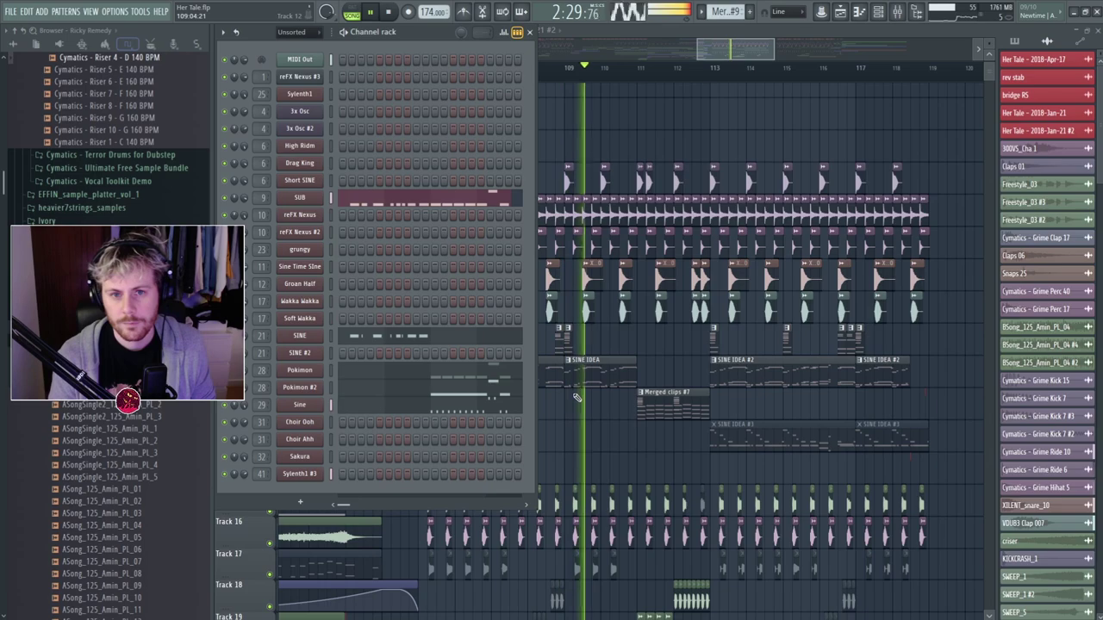
pyautogui.press('F6')
pyautogui.press('space')
# Solo the playlist track with the SINE IDEA clips, cue bar 105 and view the SINE IDEA pattern's notes.
pyautogui.rightClick(270, 383)
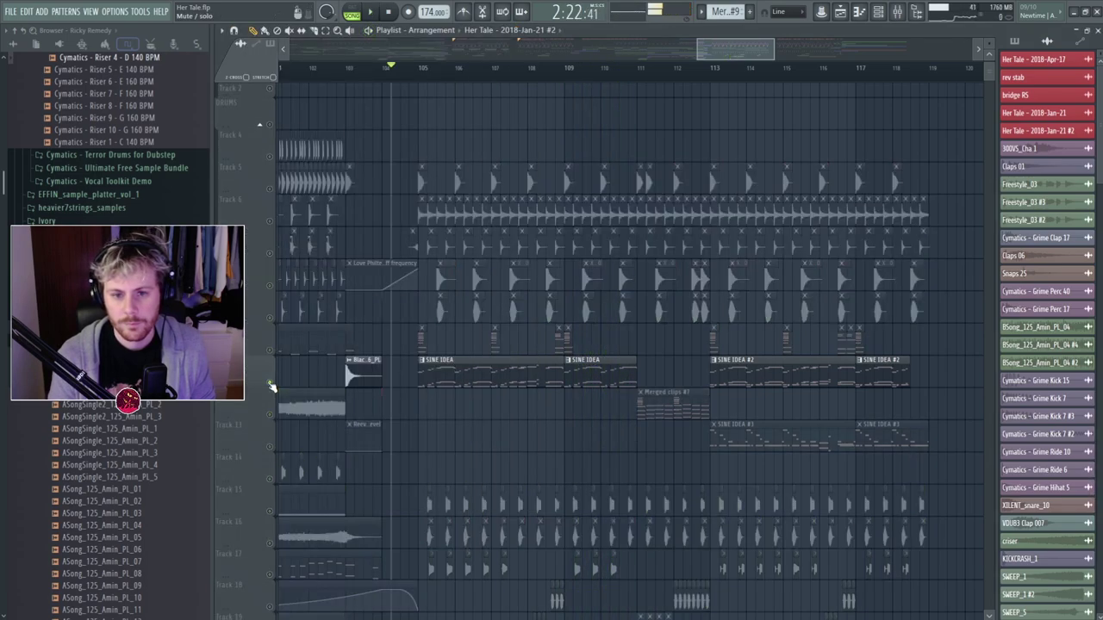
pyautogui.press('space')
pyautogui.click(421, 72)
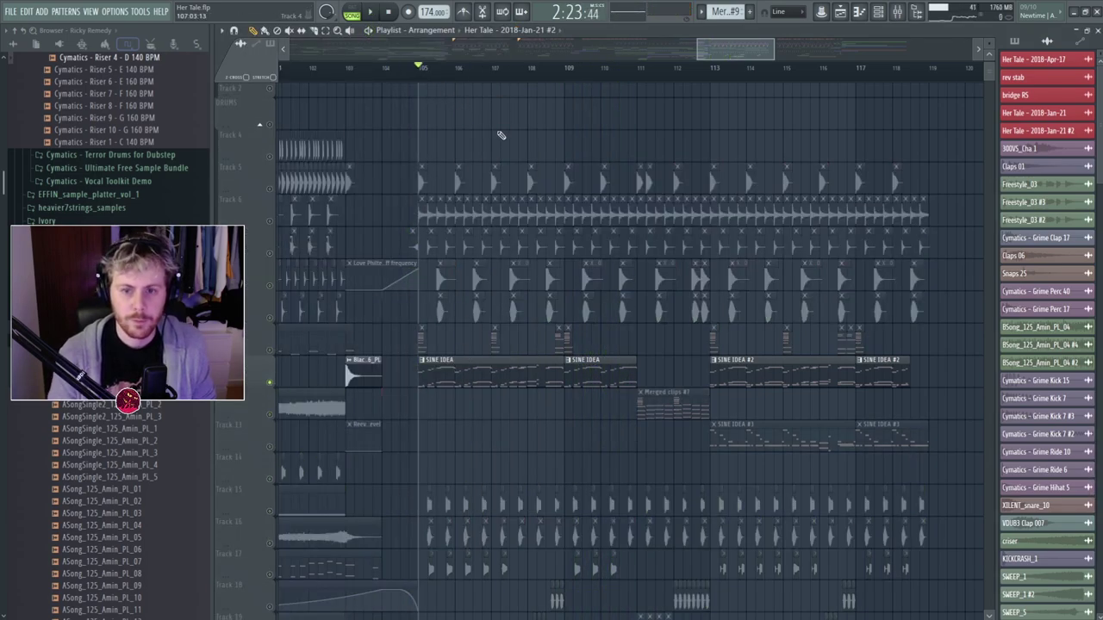
pyautogui.doubleClick(461, 372)
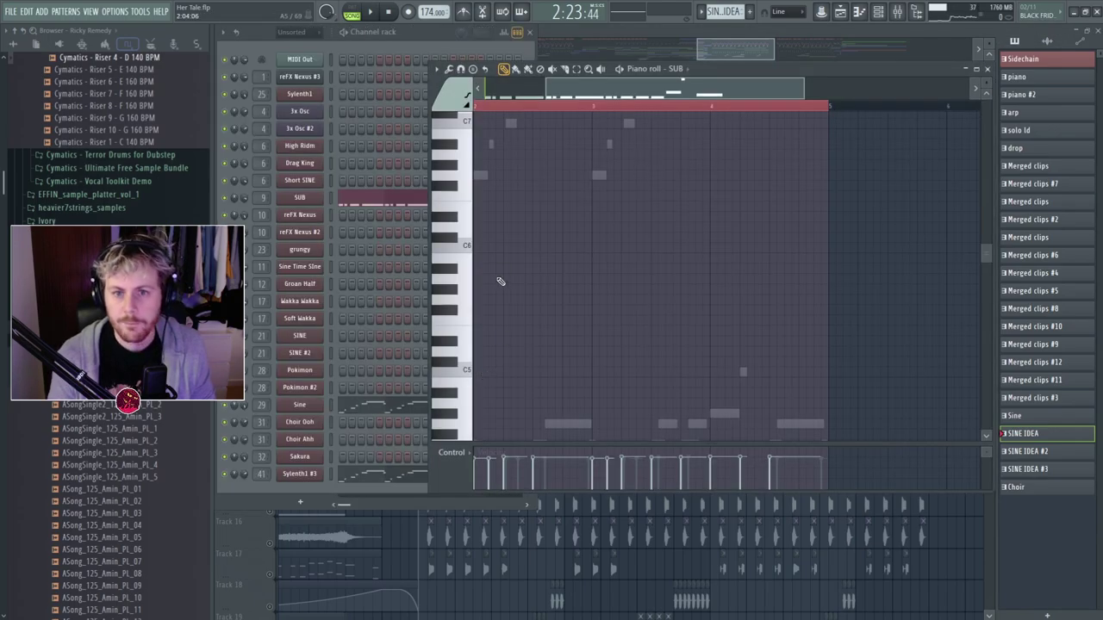
pyautogui.click(986, 70)
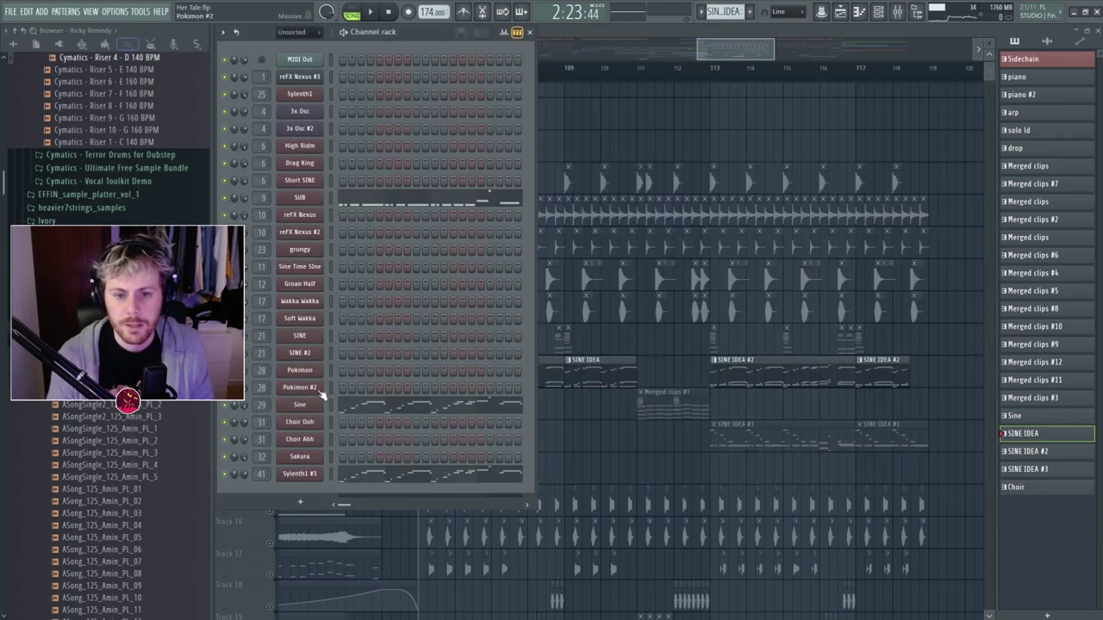
# Play the soloed SINE IDEA clip from bar 105 and open the Sine channel's Massive patch while listening.
pyautogui.press('space')
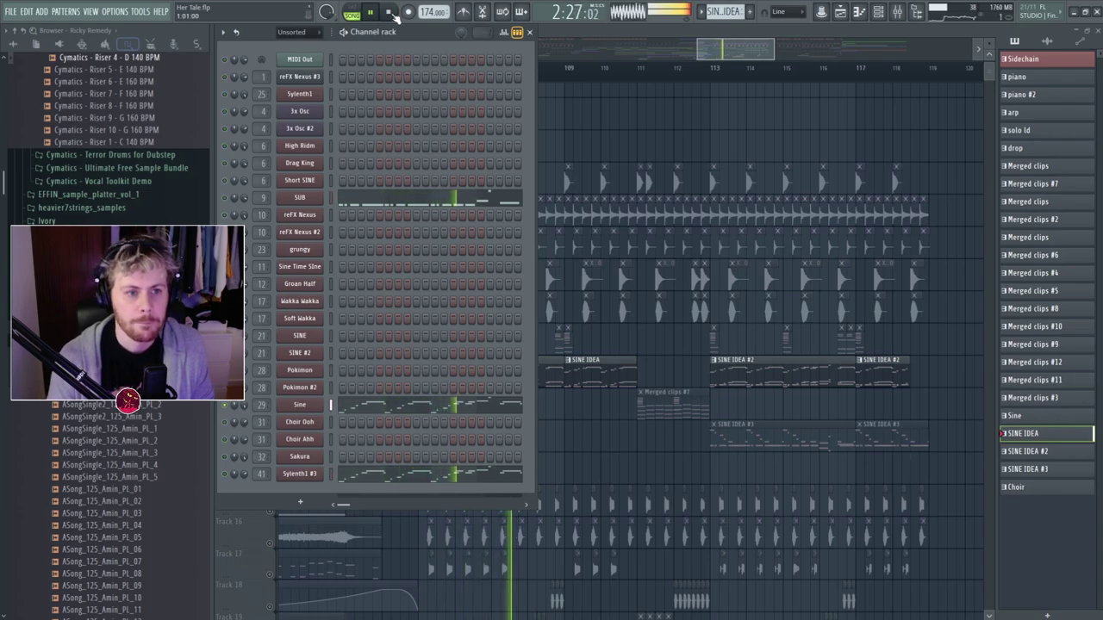
pyautogui.press('space')
pyautogui.click(300, 405)
pyautogui.press('space')
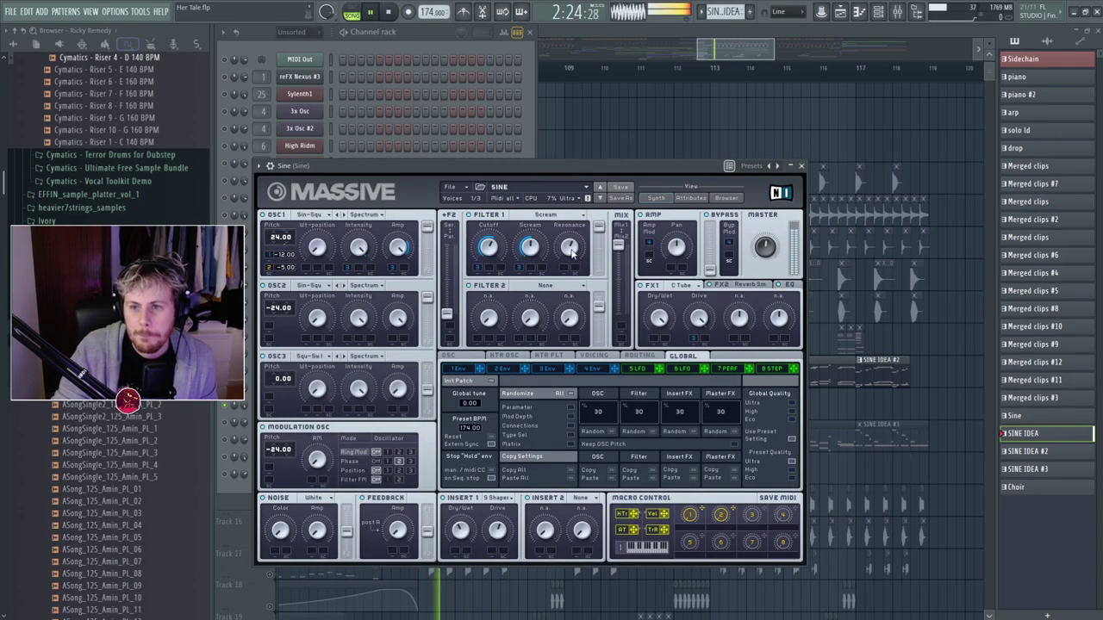
pyautogui.press('space')
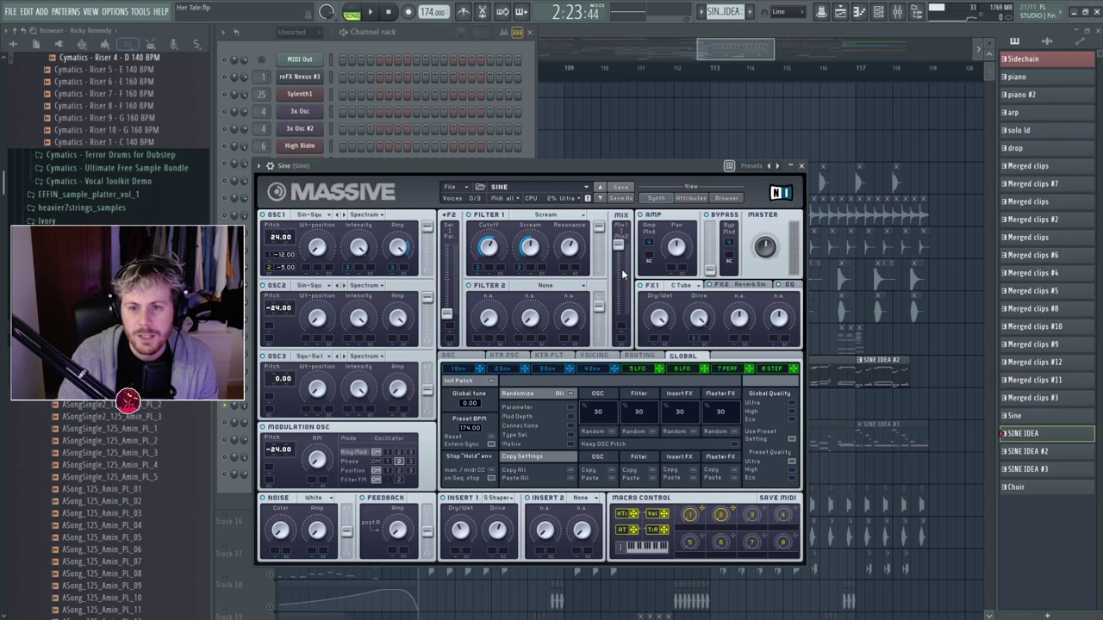
# Examine the Sine patch's FX1 type options, envelope 1 and modulation oscillator phase settings in Massive.
pyautogui.click(678, 288)
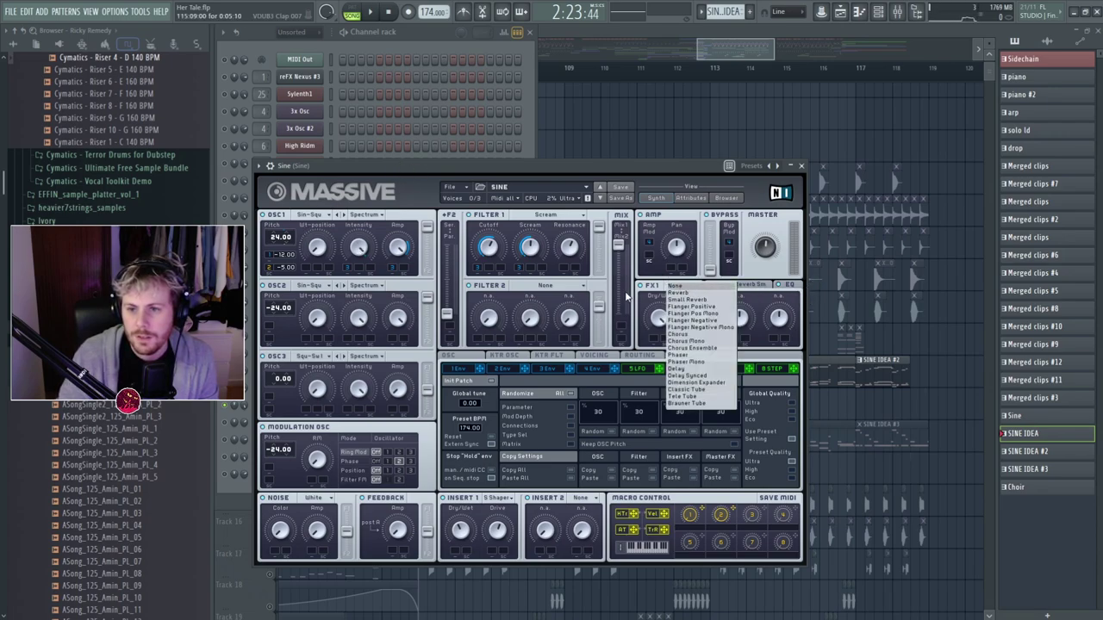
pyautogui.click(631, 314)
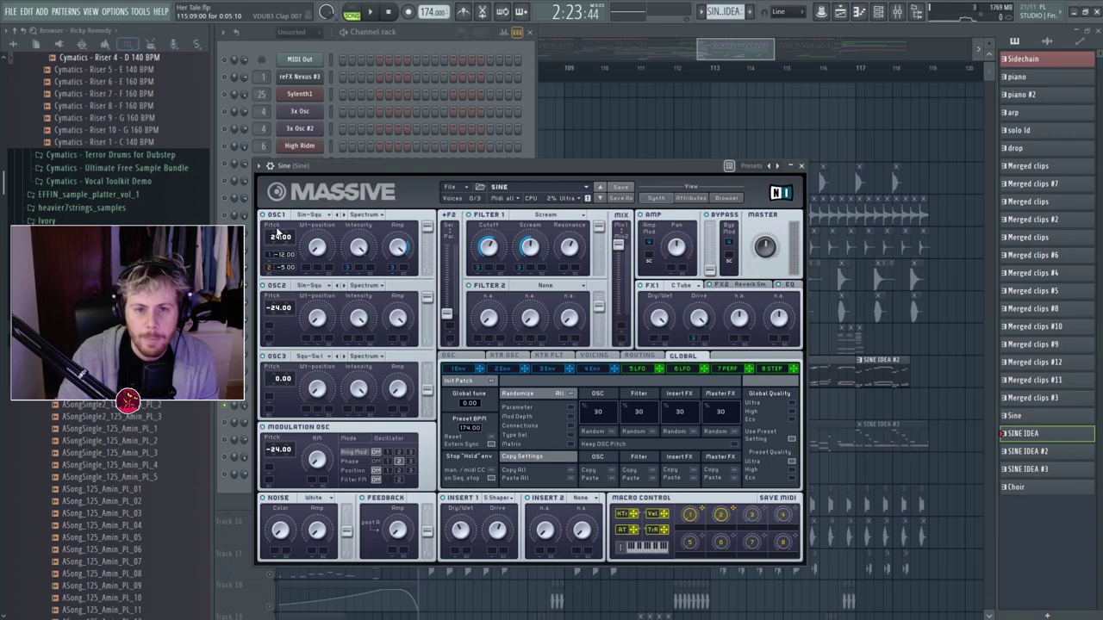
pyautogui.click(465, 369)
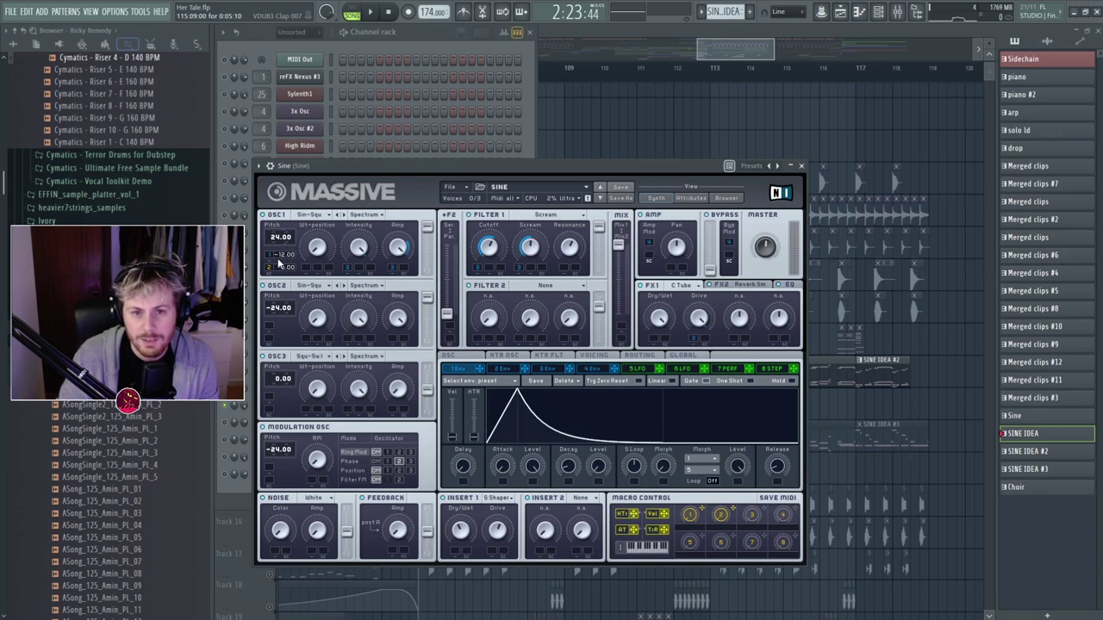
pyautogui.click(355, 463)
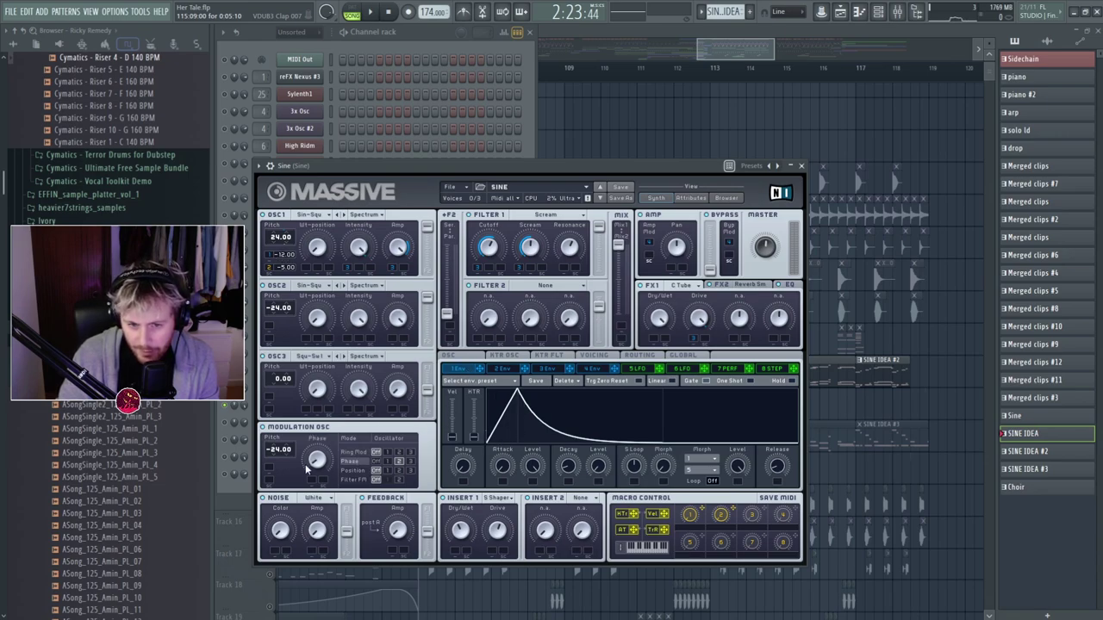
# Switch to pattern mode and audition the SINE IDEA pattern while checking the modulation oscillator's phase routing.
pyautogui.press('l')
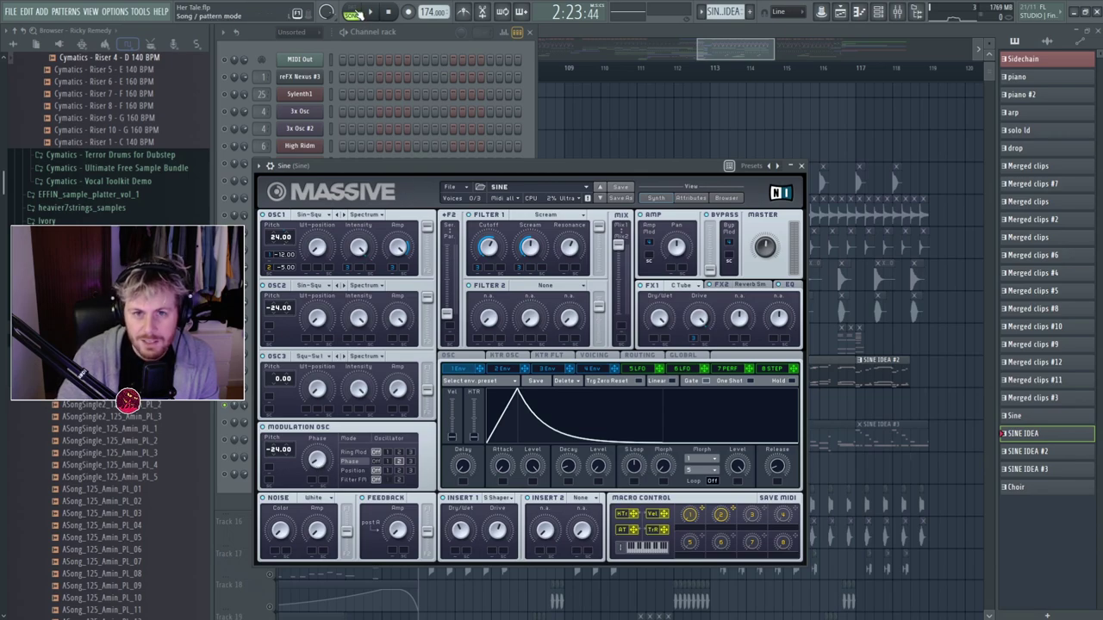
pyautogui.press('space')
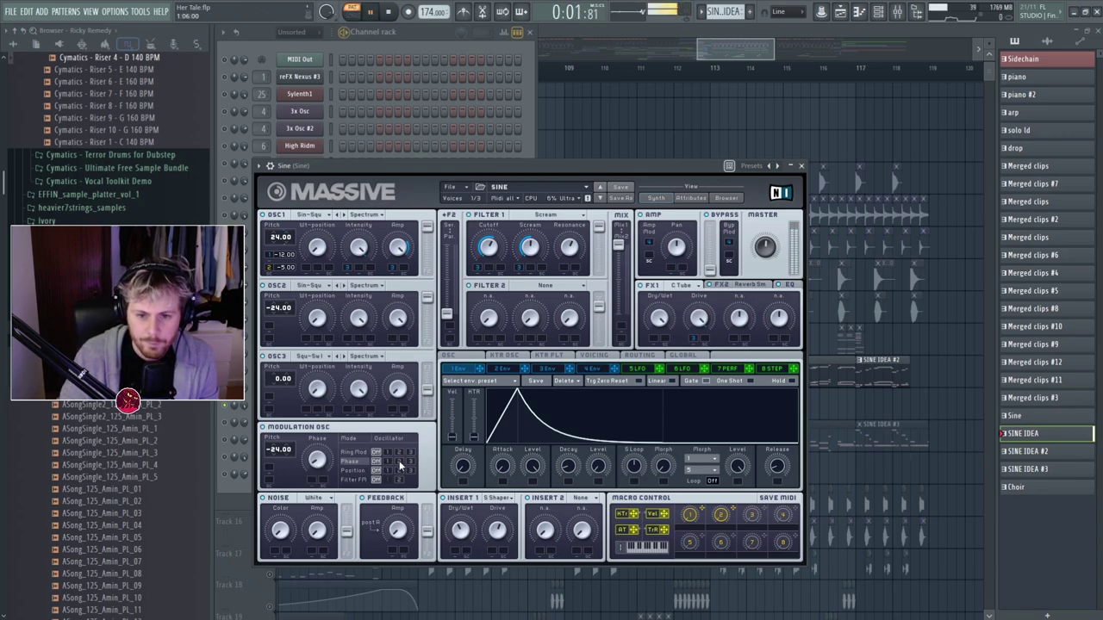
pyautogui.click(389, 13)
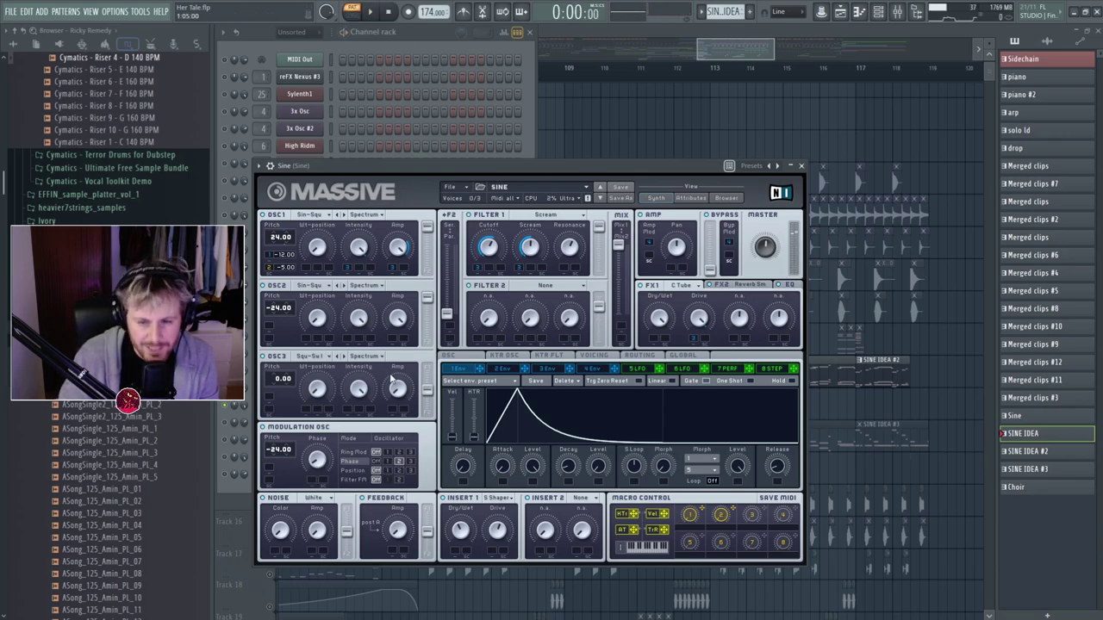
# Review the effect types available for FX1 and Insert 1 in the Sine patch without changing them.
pyautogui.click(683, 289)
pyautogui.click(655, 308)
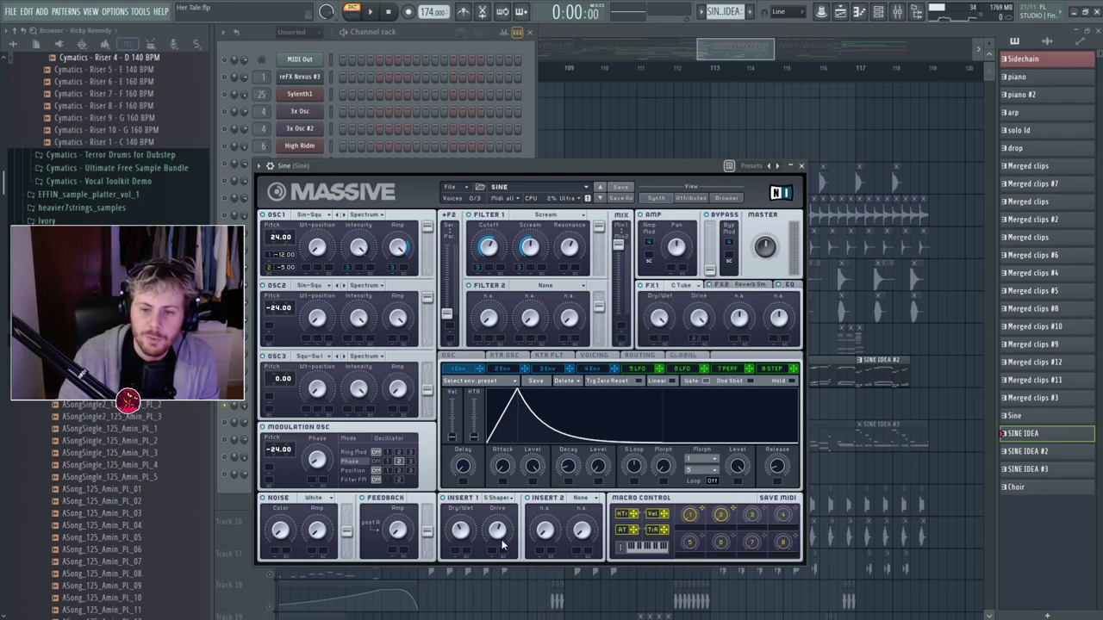
pyautogui.click(495, 498)
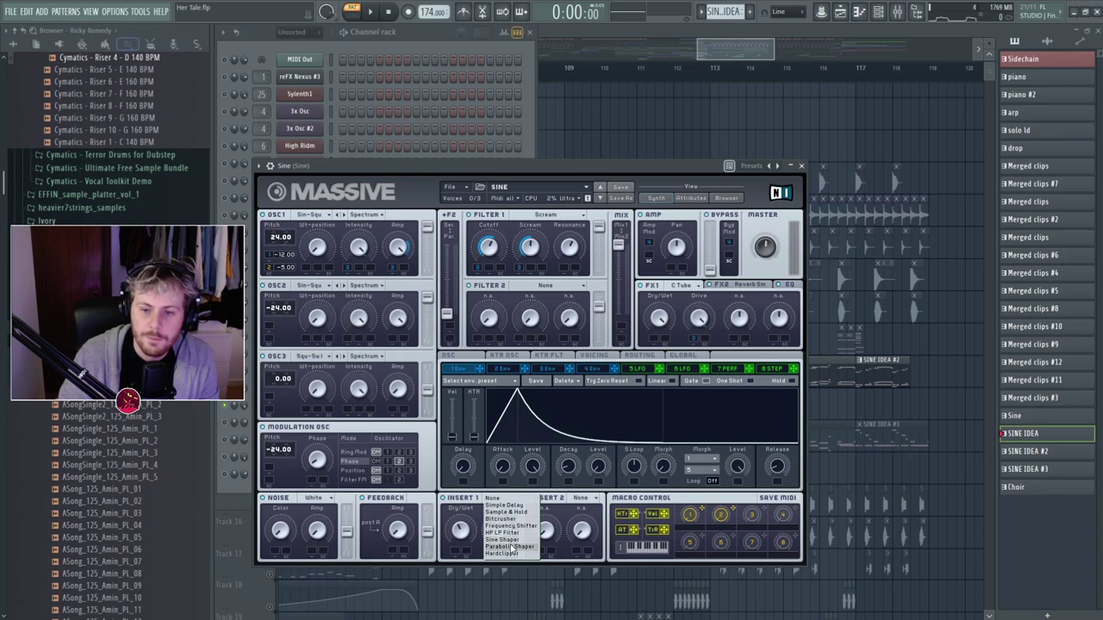
pyautogui.click(483, 530)
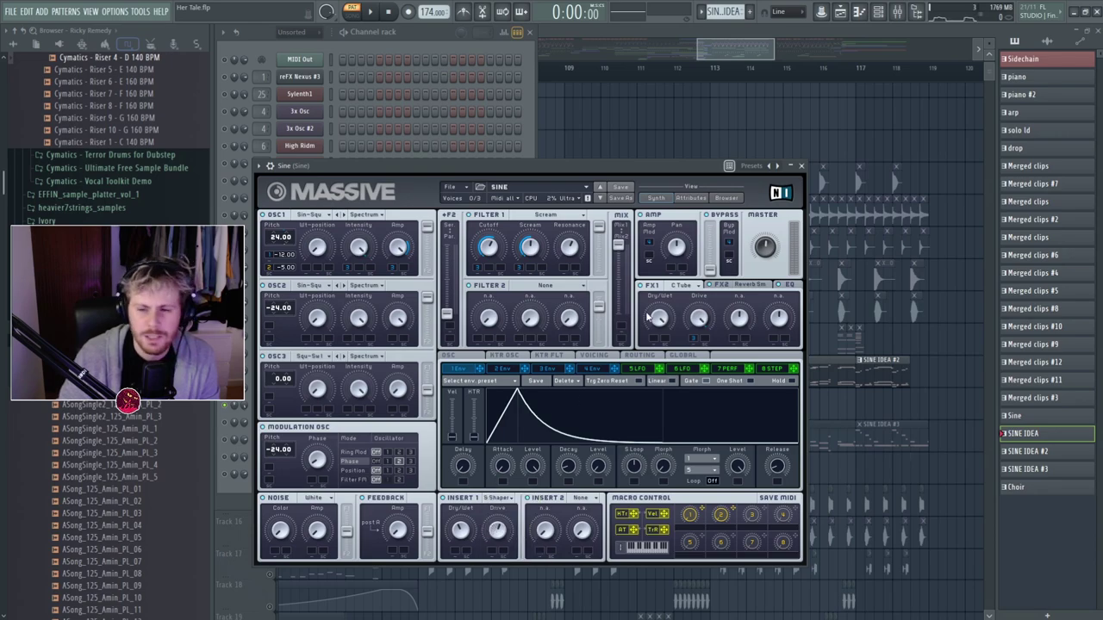
pyautogui.click(685, 287)
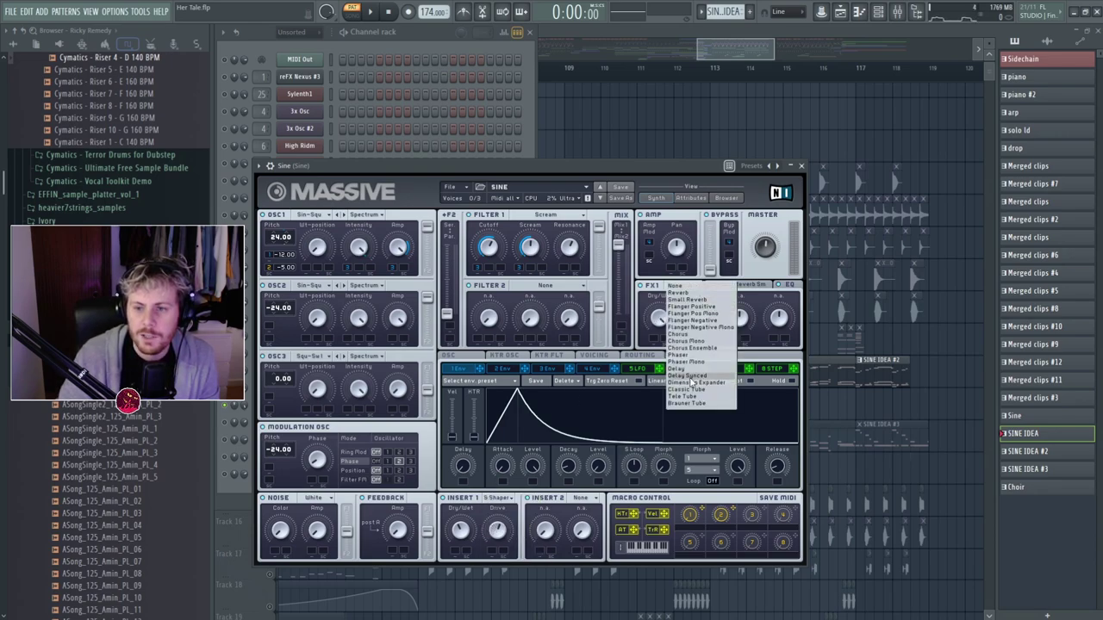
pyautogui.click(684, 318)
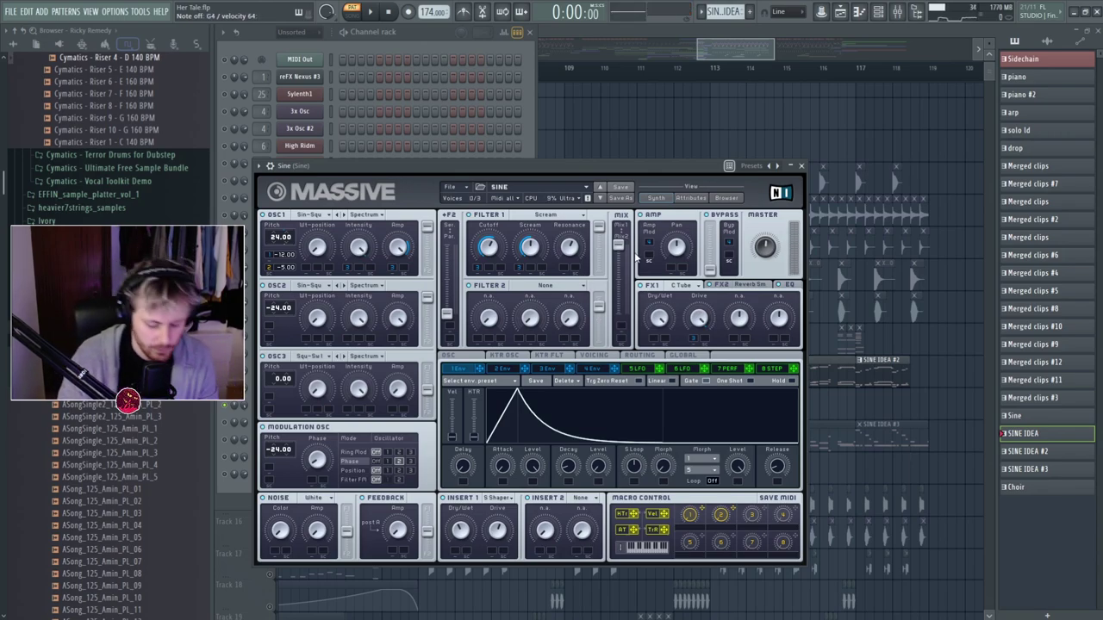
# Check the Sine patch's FX2 reverb options and its EQ settings in Massive.
pyautogui.click(754, 286)
pyautogui.click(758, 286)
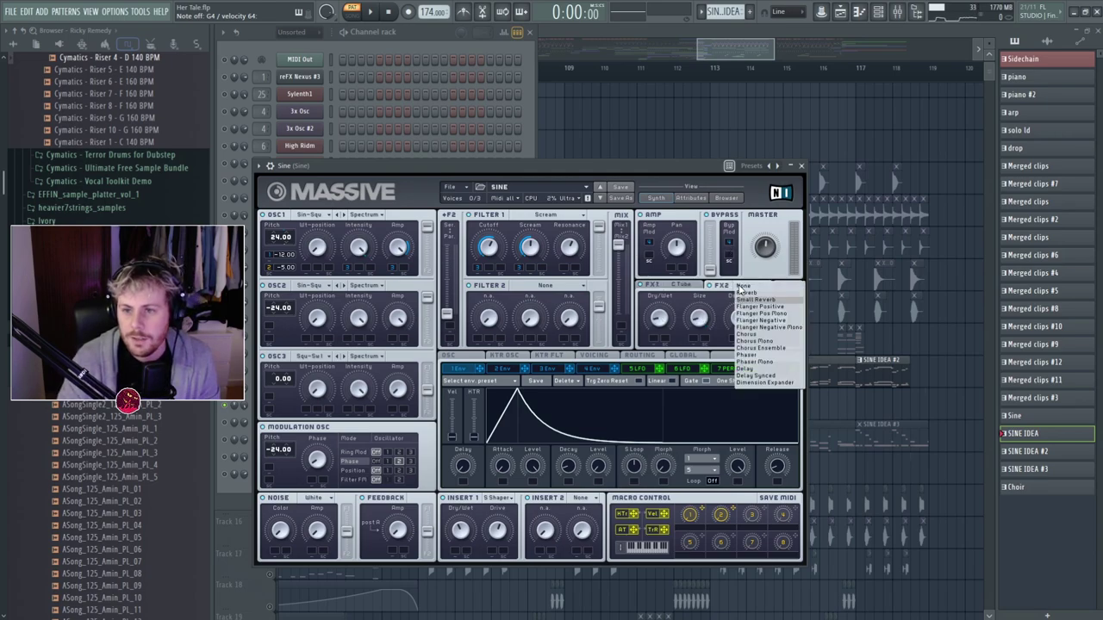
pyautogui.click(718, 286)
pyautogui.click(786, 286)
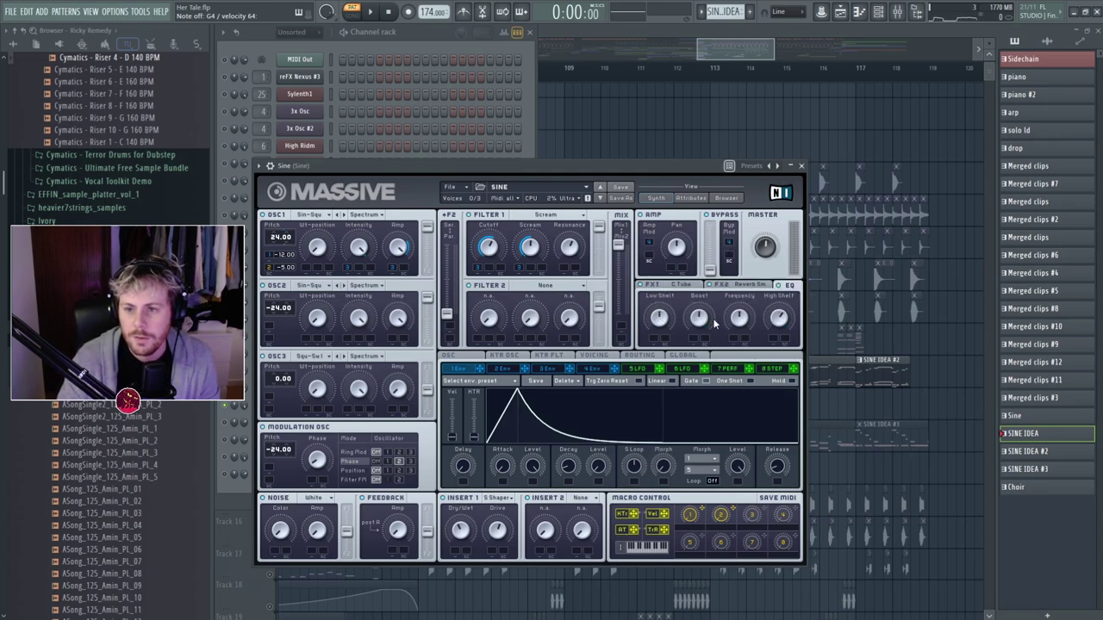
# Show the Sine channel's mixer insert and open its Soundgoodizer effect.
pyautogui.press('F9')
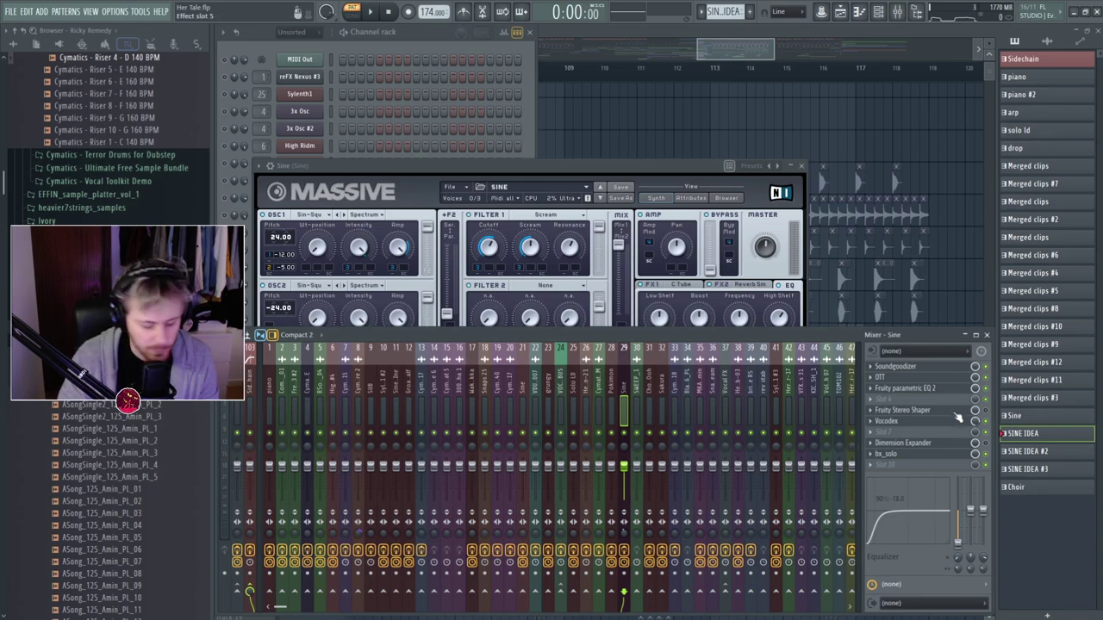
pyautogui.click(933, 368)
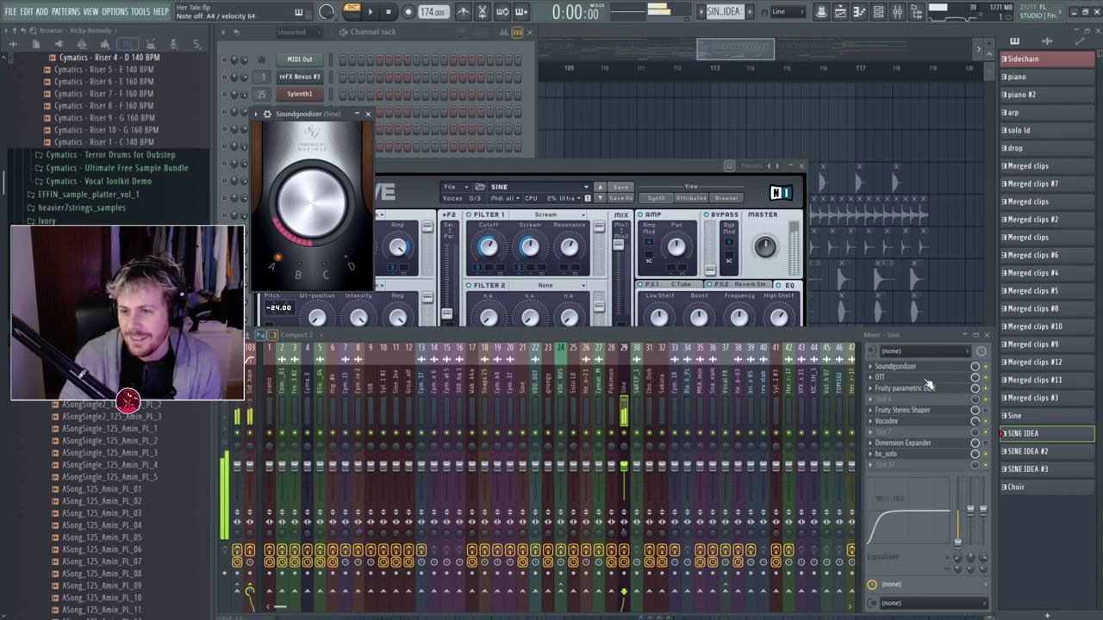
# Review the Sine insert's OTT and Vocodex settings and audition the sound with Vocodex bypassed.
pyautogui.click(887, 376)
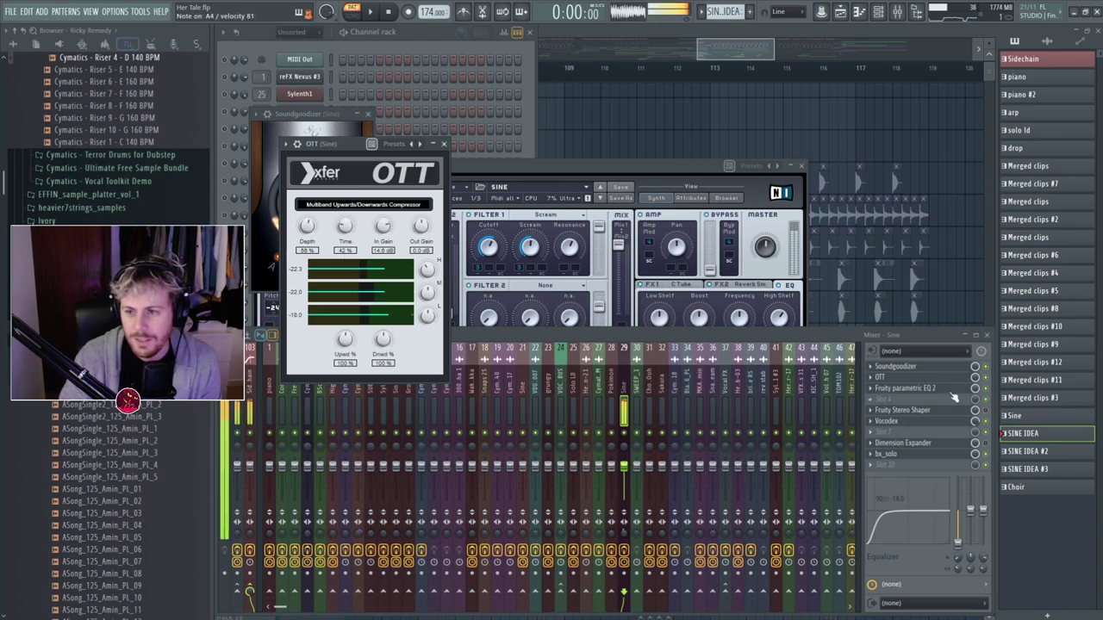
pyautogui.click(624, 550)
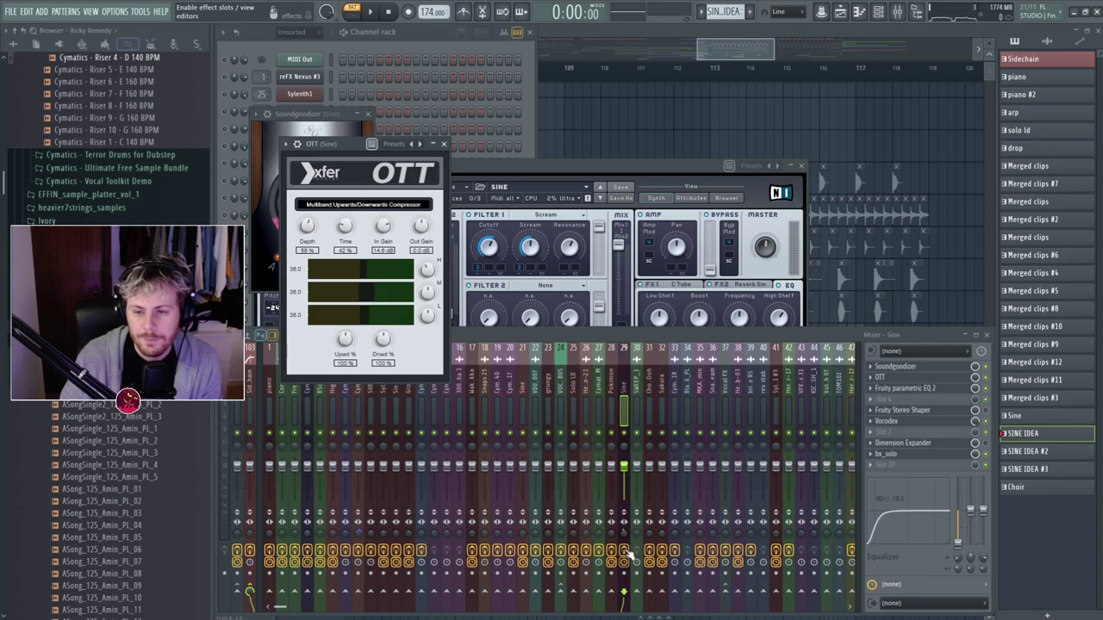
pyautogui.click(985, 423)
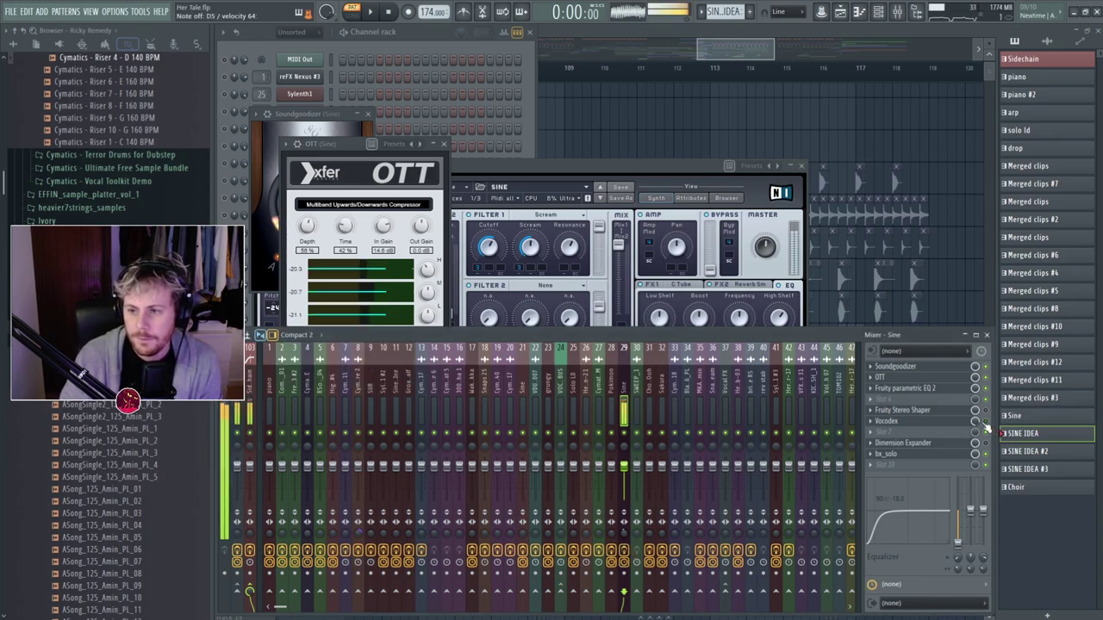
pyautogui.click(904, 422)
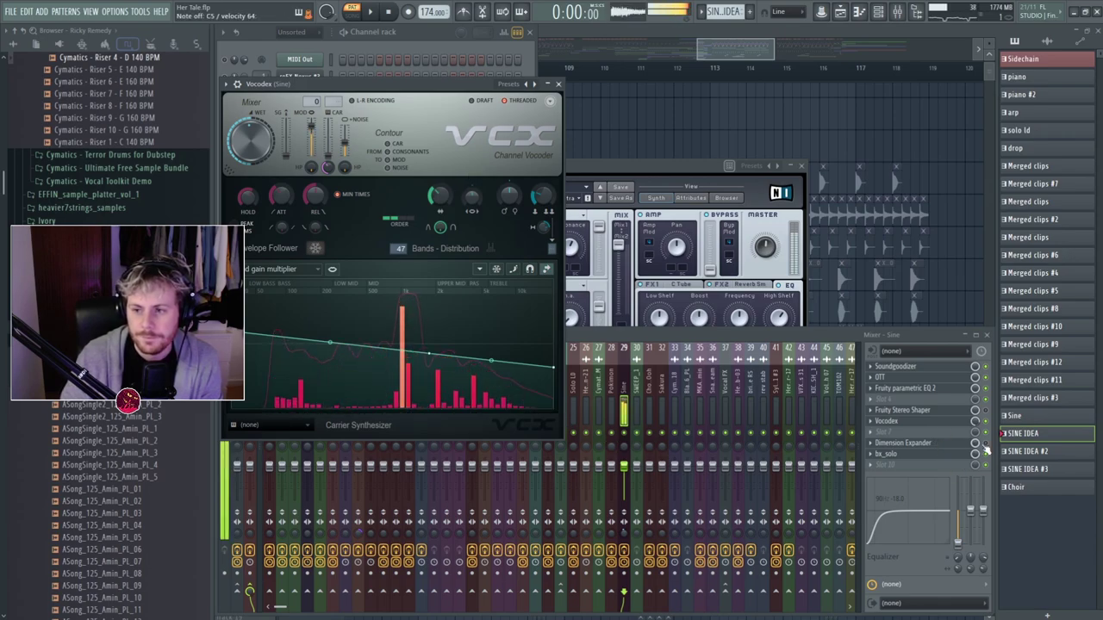
# Remove the Dimension Expander from the Sine insert and open bx_solo to check its stereo width.
pyautogui.click(872, 447)
pyautogui.click(898, 382)
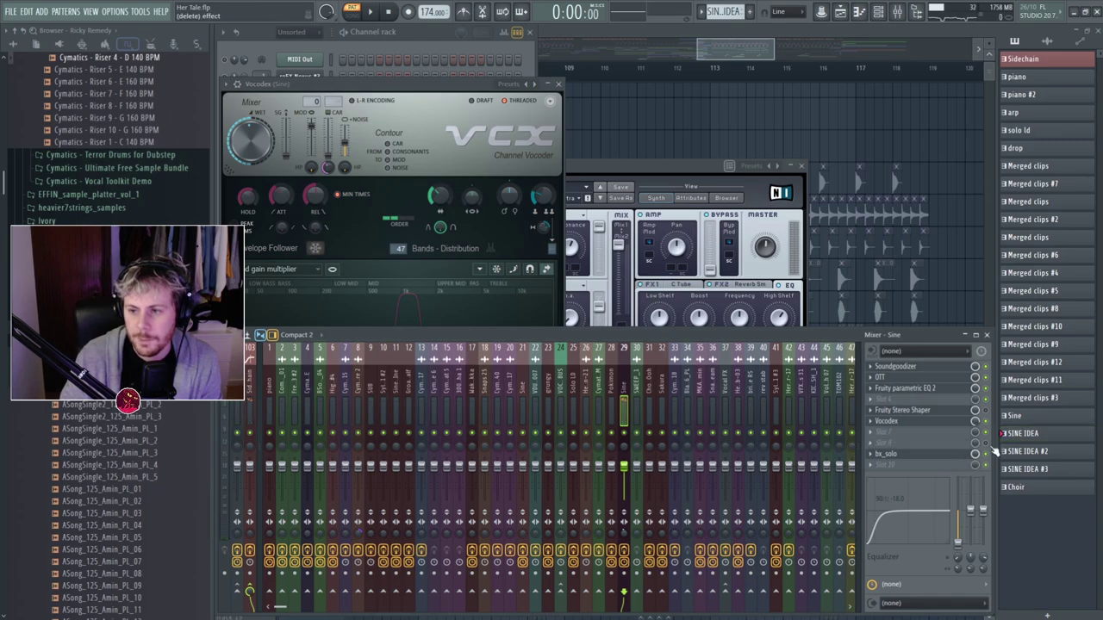
pyautogui.click(887, 454)
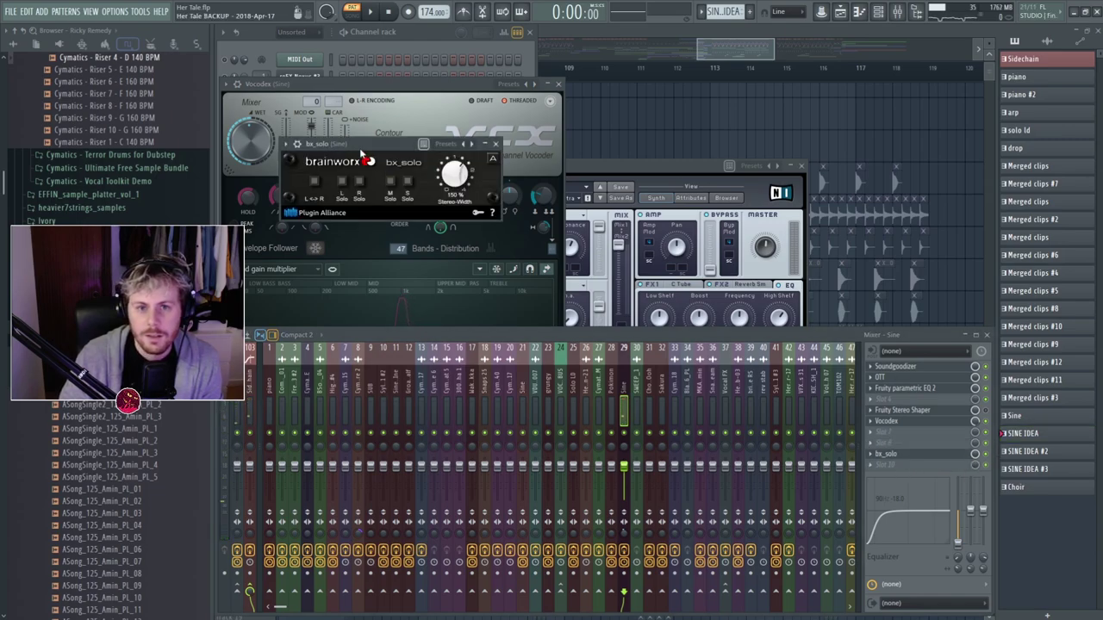
pyautogui.moveTo(371, 169); pyautogui.dragTo(403, 286)
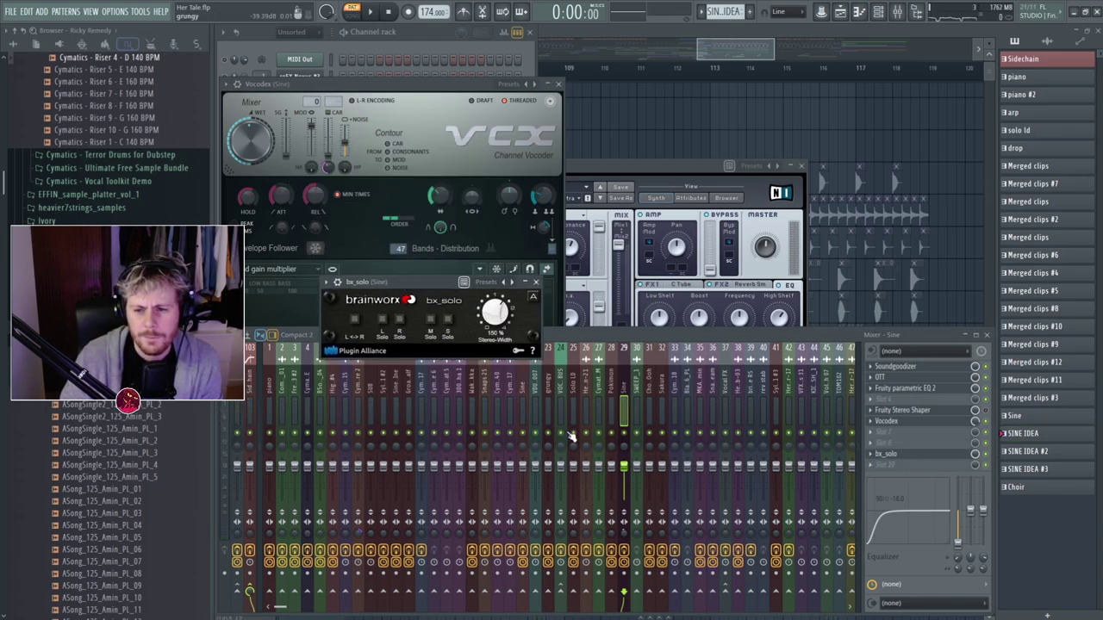
pyautogui.moveTo(384, 285); pyautogui.dragTo(392, 295)
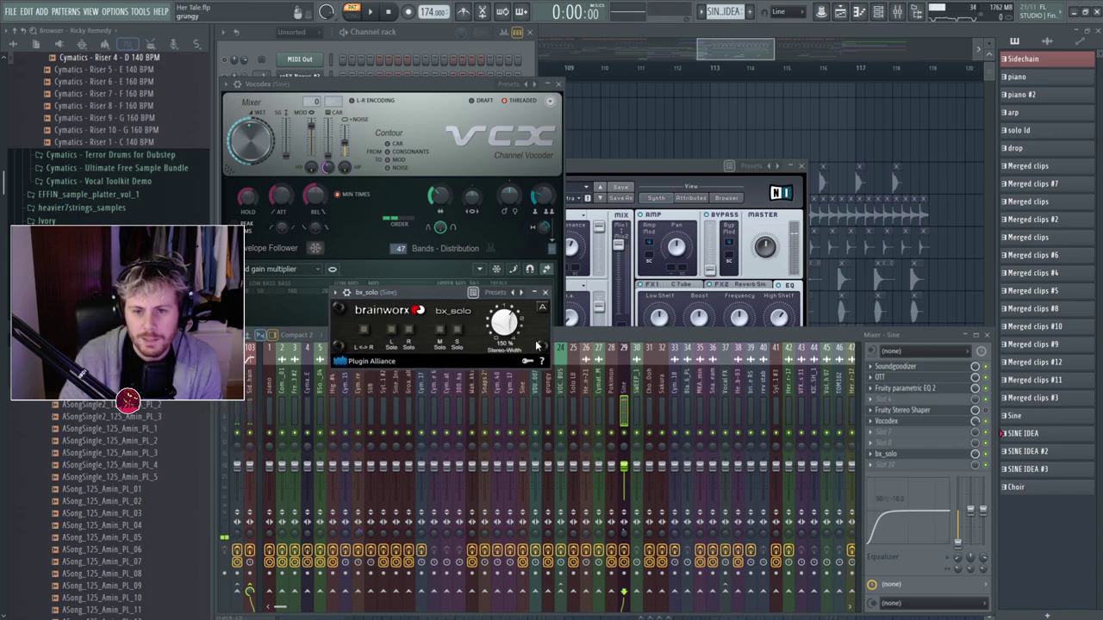
# Remove the Fruity Stereo Shaper from the Sine insert and audition the SINE IDEA pattern.
pyautogui.click(636, 562)
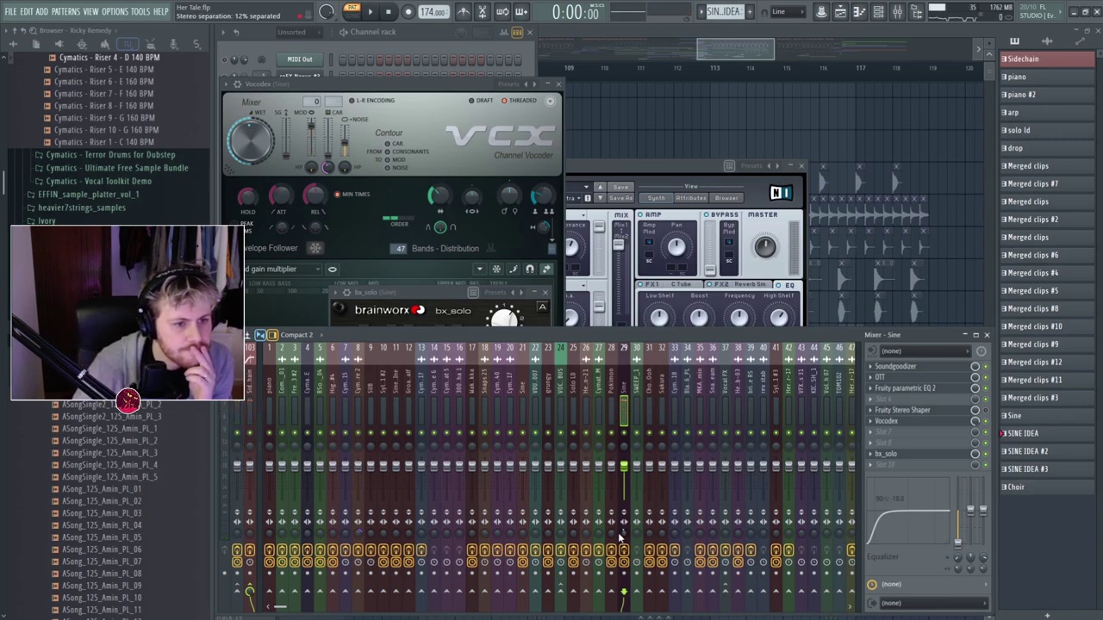
pyautogui.click(985, 412)
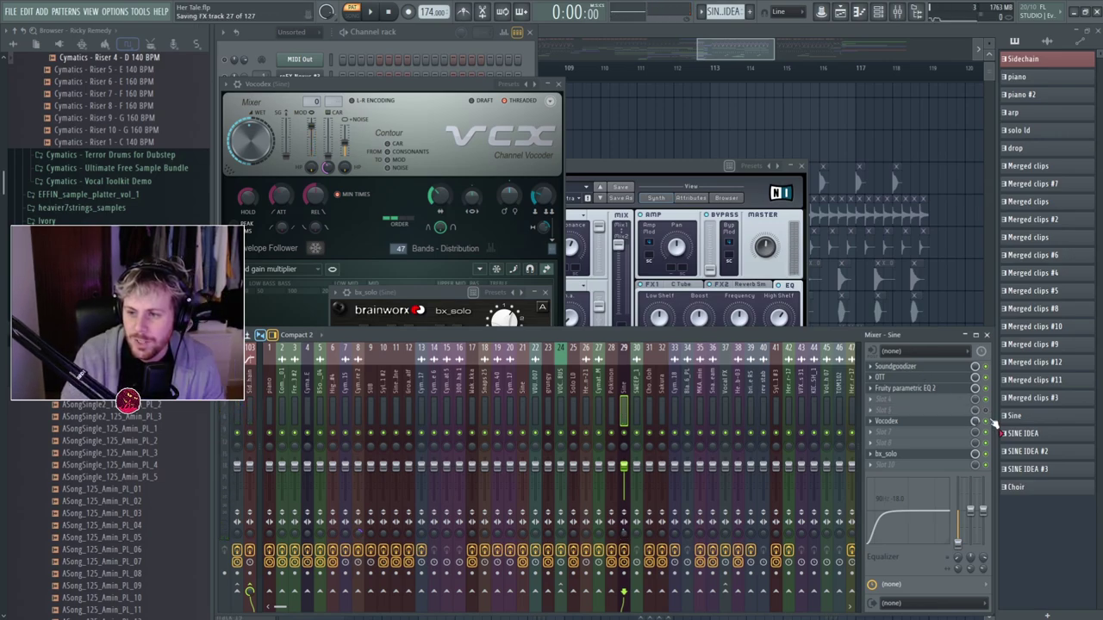
pyautogui.press('space')
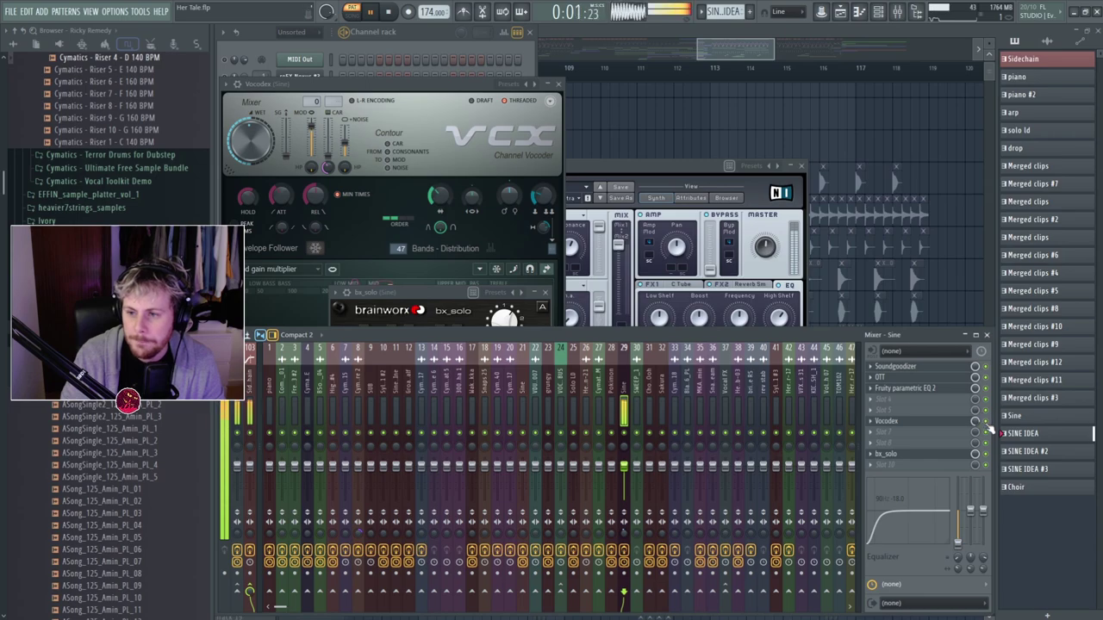
pyautogui.press('space')
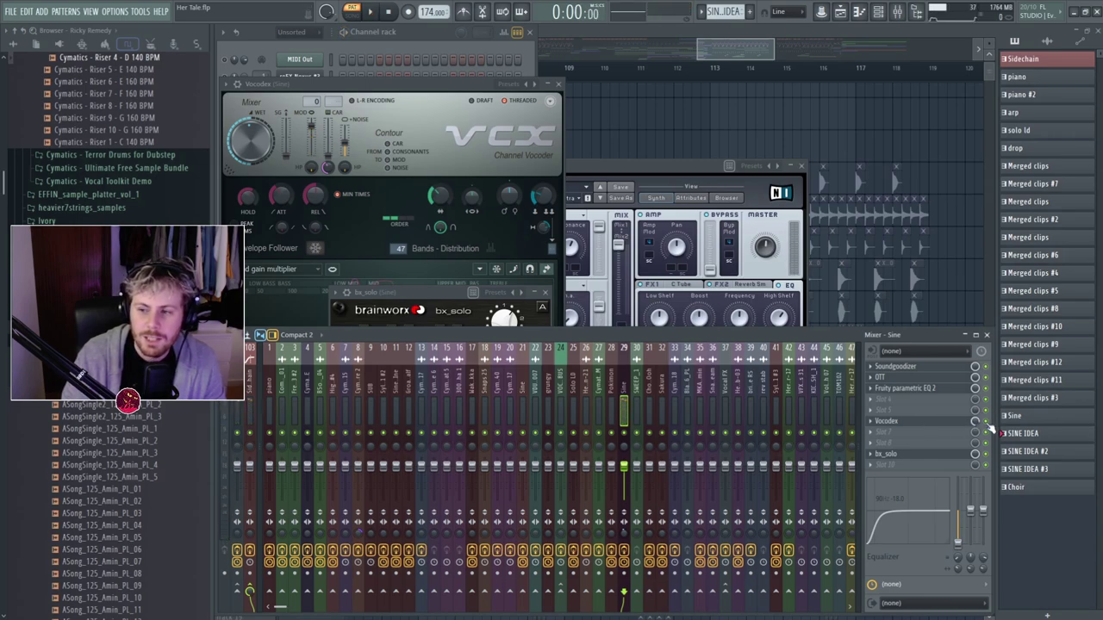
# Open the Sine insert's Vocodex and audition the pattern with it bypassed and enabled.
pyautogui.click(950, 422)
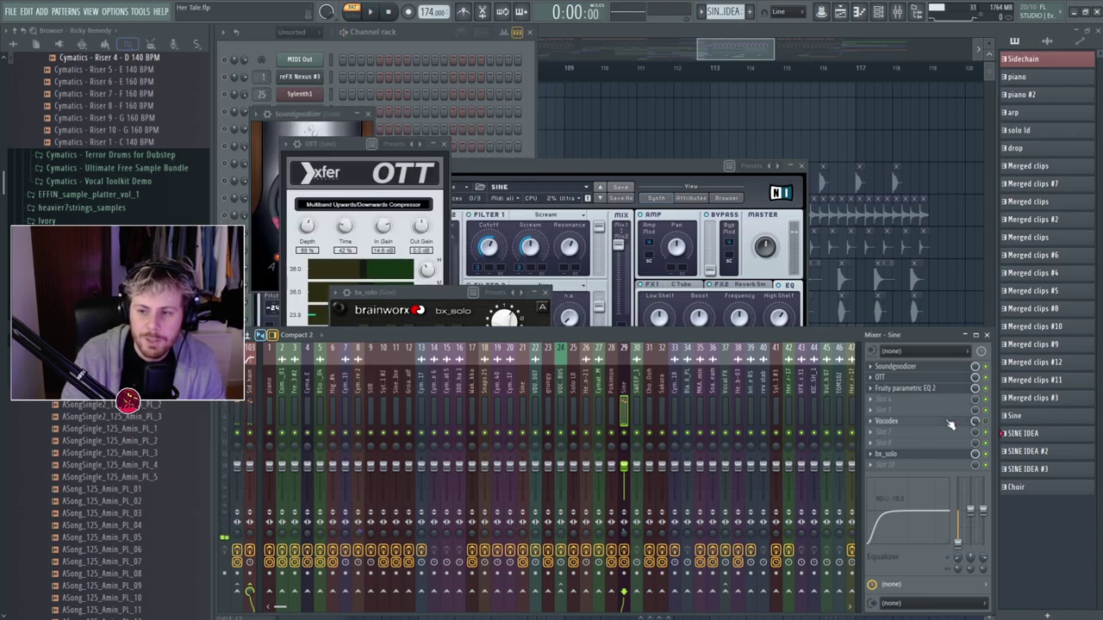
pyautogui.click(950, 422)
pyautogui.press('space')
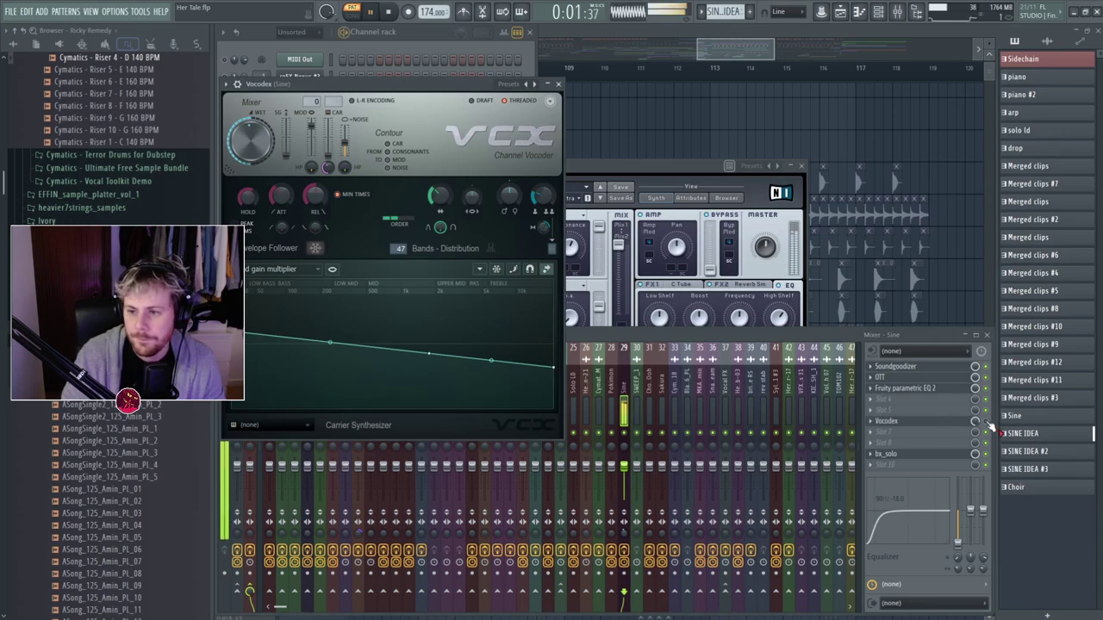
pyautogui.press('space')
pyautogui.click(958, 425)
pyautogui.click(958, 425)
pyautogui.click(990, 426)
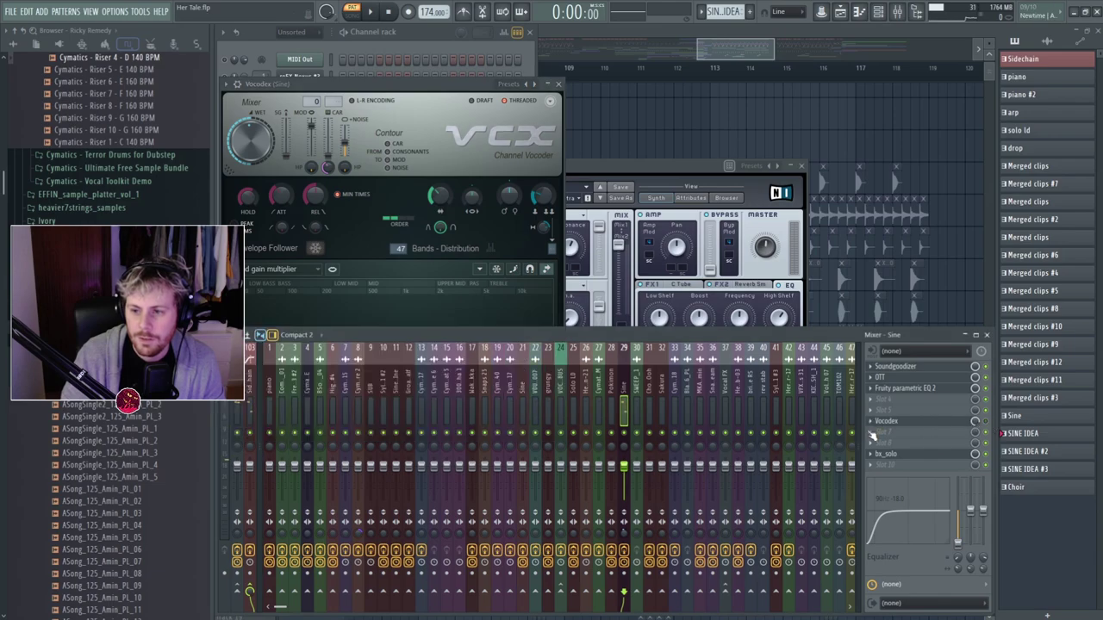
# Try a second Vocodex with the Reverb preset in slot 7, auditioning it while adjusting its release time.
pyautogui.click(750, 542)
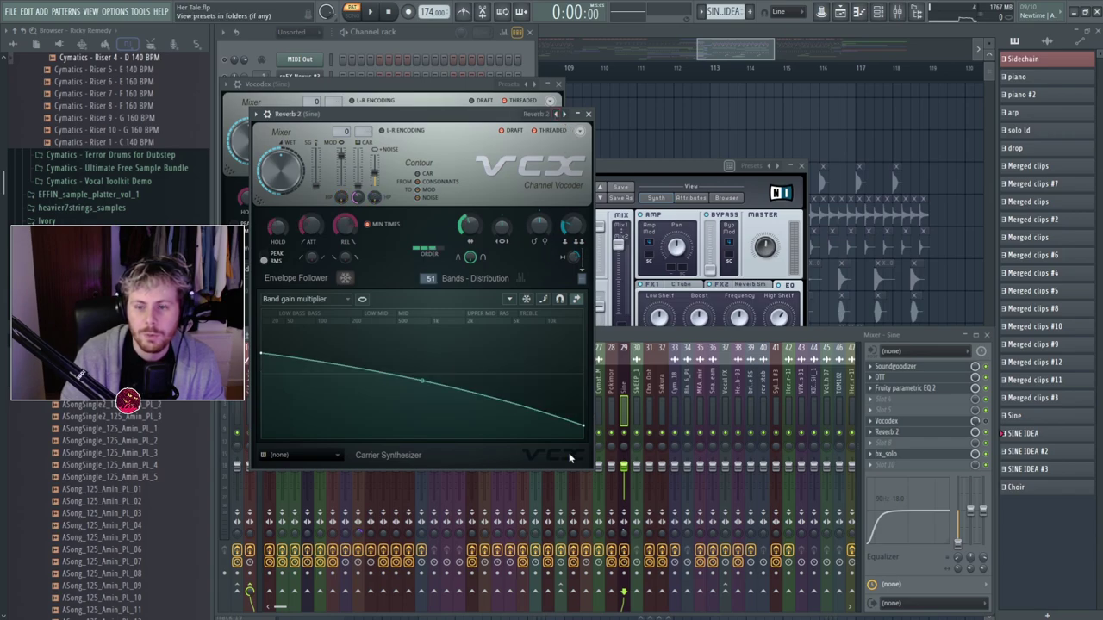
pyautogui.press('space')
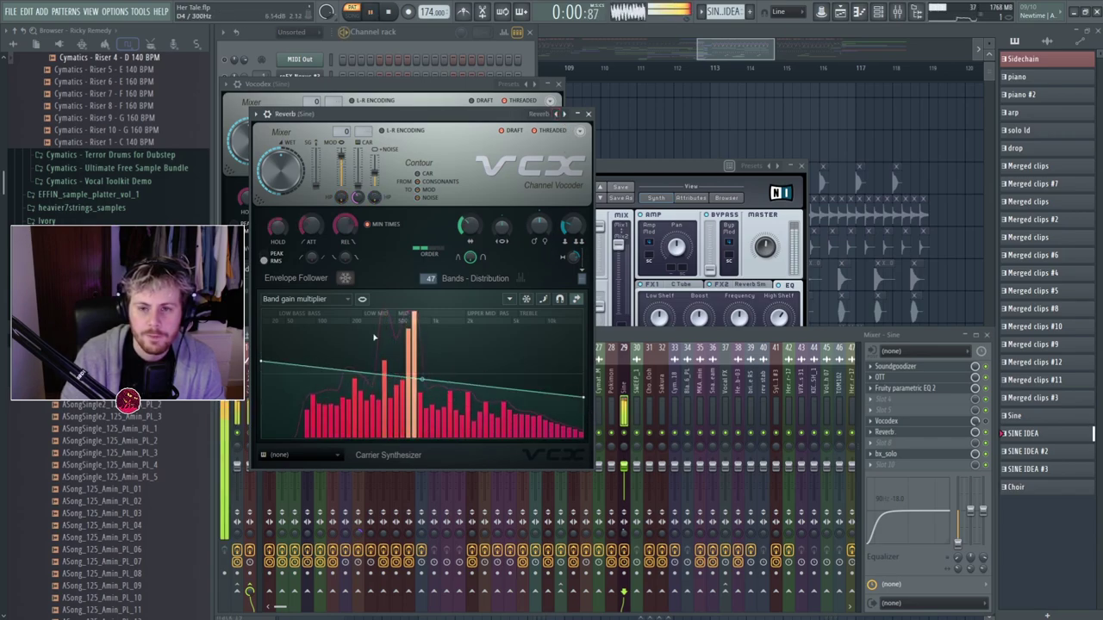
pyautogui.press('space')
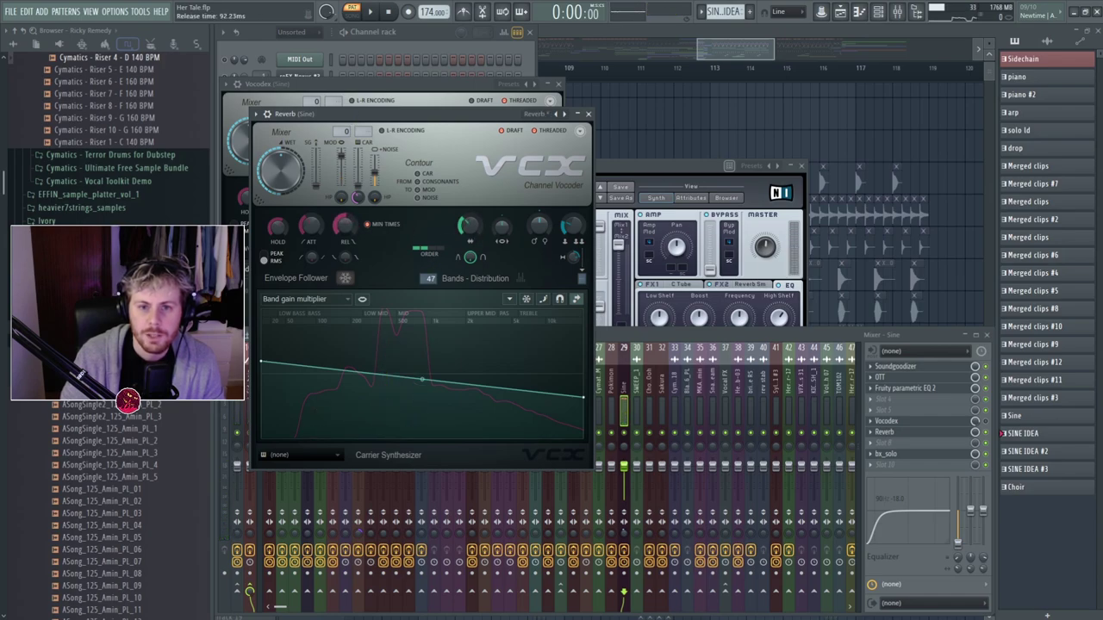
pyautogui.click(373, 12)
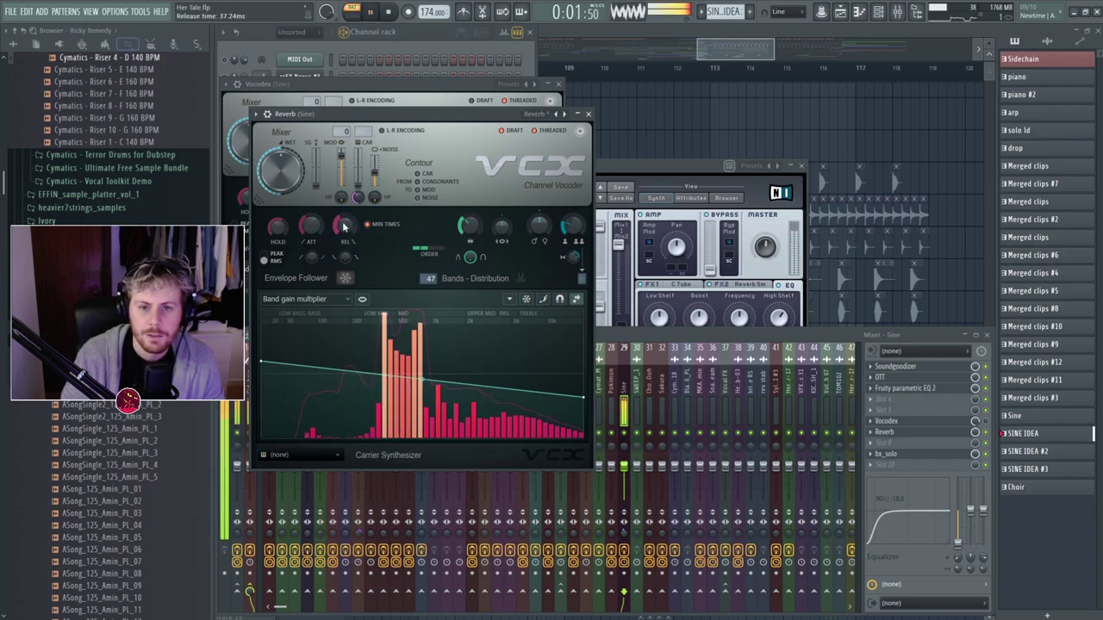
pyautogui.press('space')
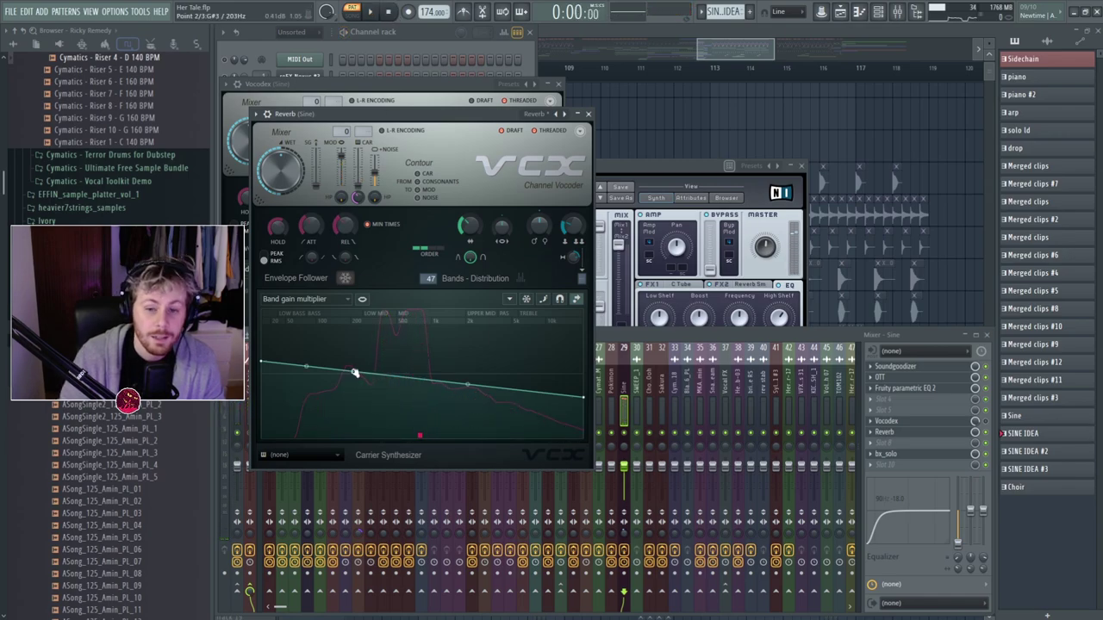
# Reshape the Reverb vocoder's band gain curve to cut the low bands and audition the result.
pyautogui.moveTo(328, 370); pyautogui.dragTo(346, 438)
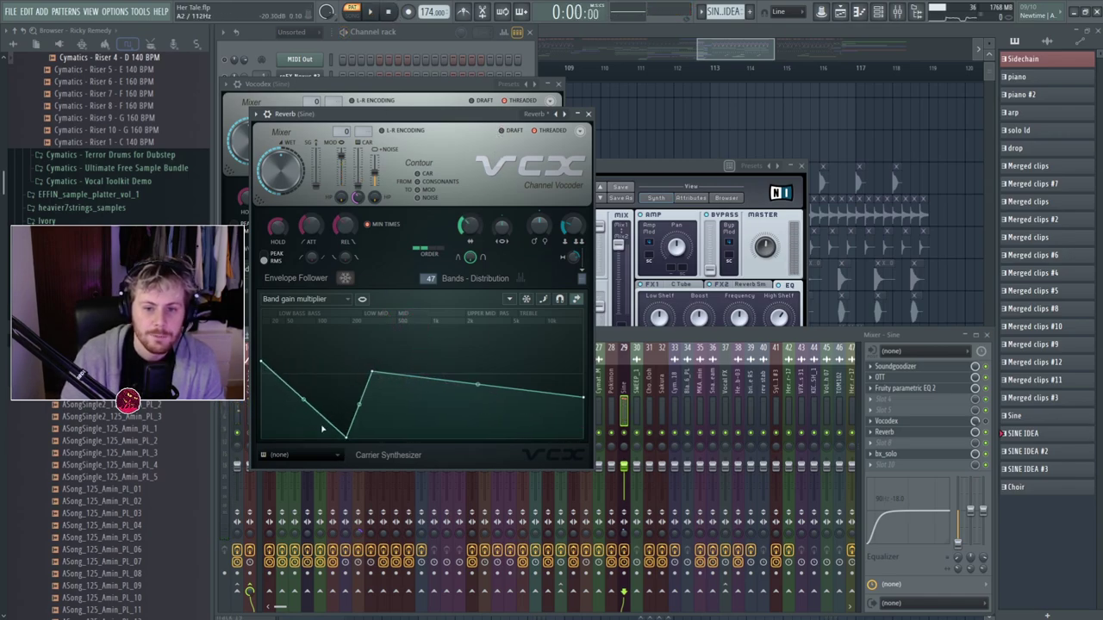
pyautogui.moveTo(261, 362); pyautogui.dragTo(262, 439)
pyautogui.moveTo(347, 438); pyautogui.dragTo(359, 438)
pyautogui.moveTo(386, 372); pyautogui.dragTo(398, 376)
pyautogui.moveTo(359, 438); pyautogui.dragTo(336, 438)
pyautogui.press('space')
pyautogui.click(389, 12)
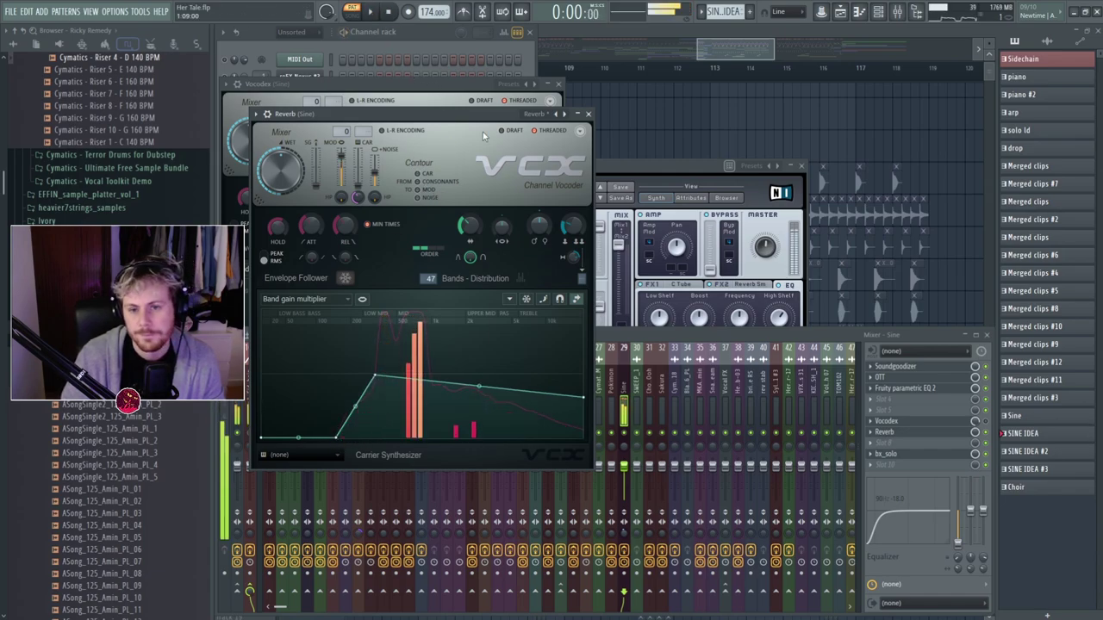
# Remove the Reverb vocoder from slot 7 and reopen the original Vocodex on the Sine insert.
pyautogui.click(887, 442)
pyautogui.click(984, 432)
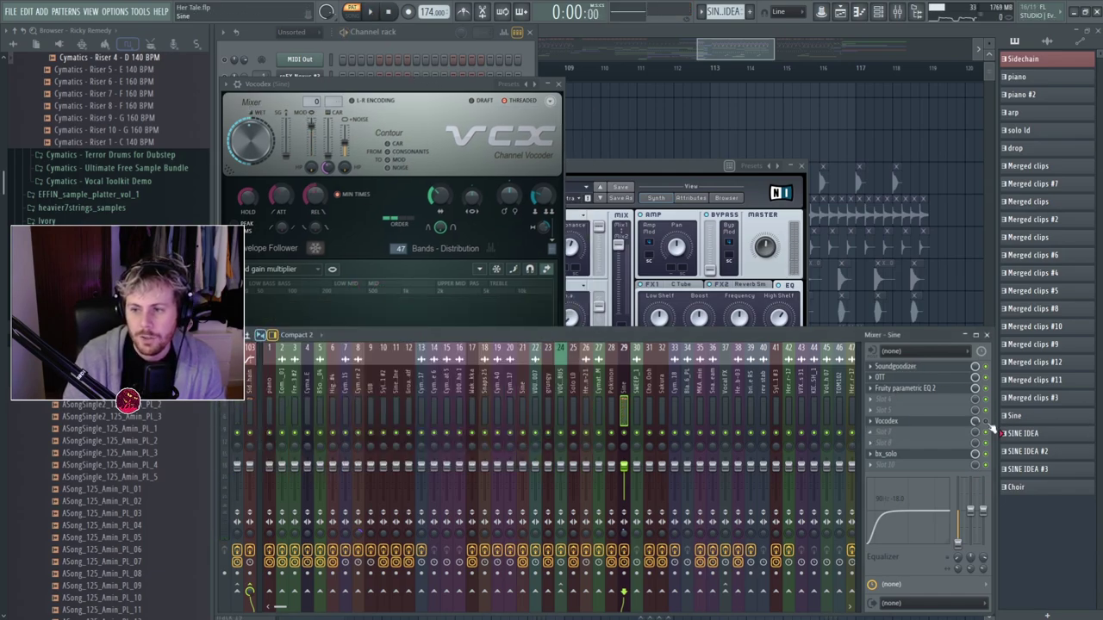
pyautogui.click(887, 420)
pyautogui.click(887, 420)
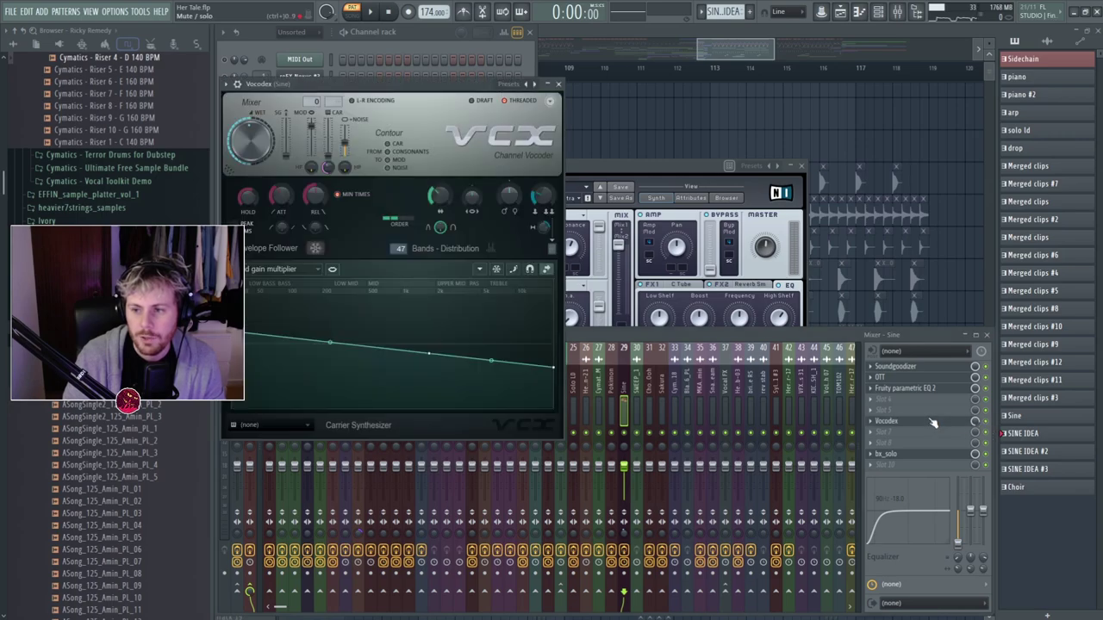
pyautogui.click(976, 422)
pyautogui.click(955, 424)
pyautogui.click(954, 425)
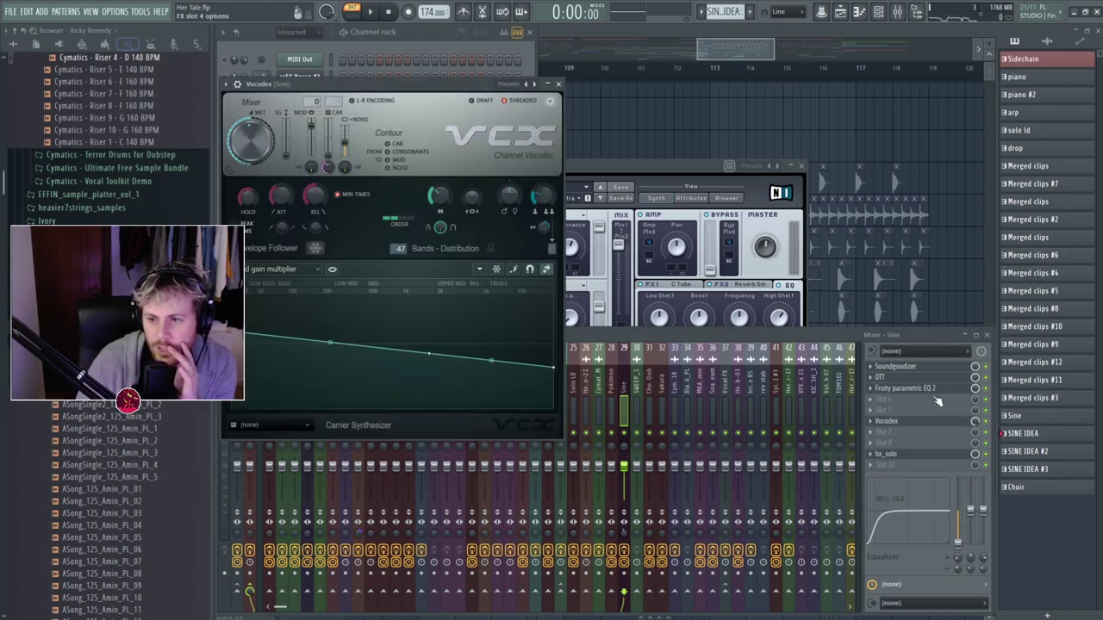
# Raise the low band's frequency in the Sine insert's built-in equalizer and return to the playlist.
pyautogui.moveTo(959, 562); pyautogui.dragTo(959, 545)
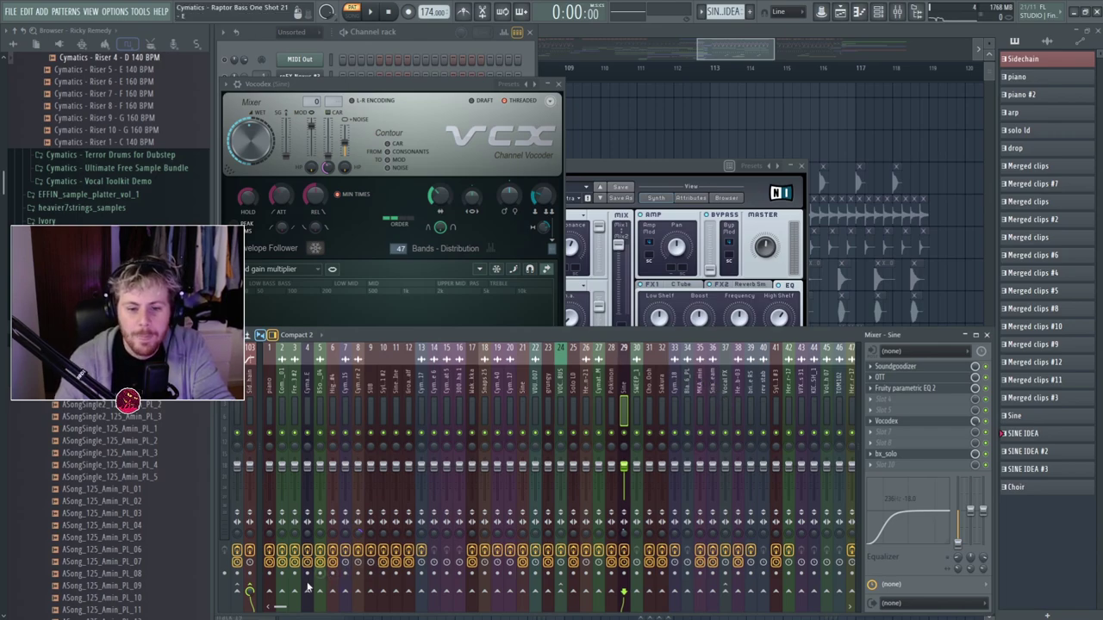
pyautogui.click(896, 366)
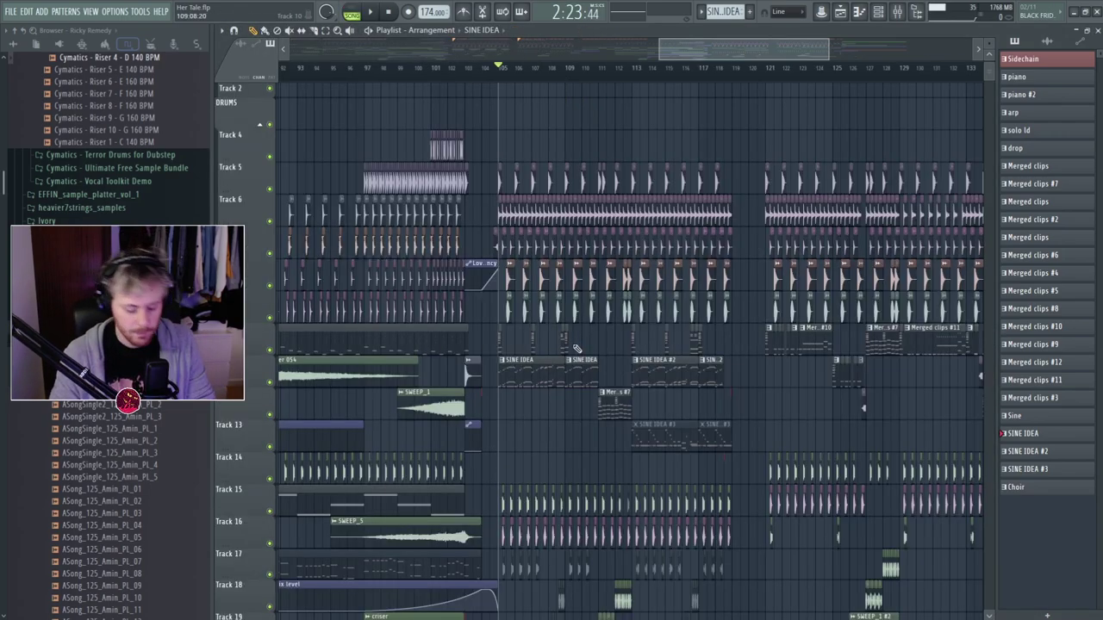
# Check the mixer and channel rack, close them and bring the drop starting at bar 105 into view.
pyautogui.press('F9')
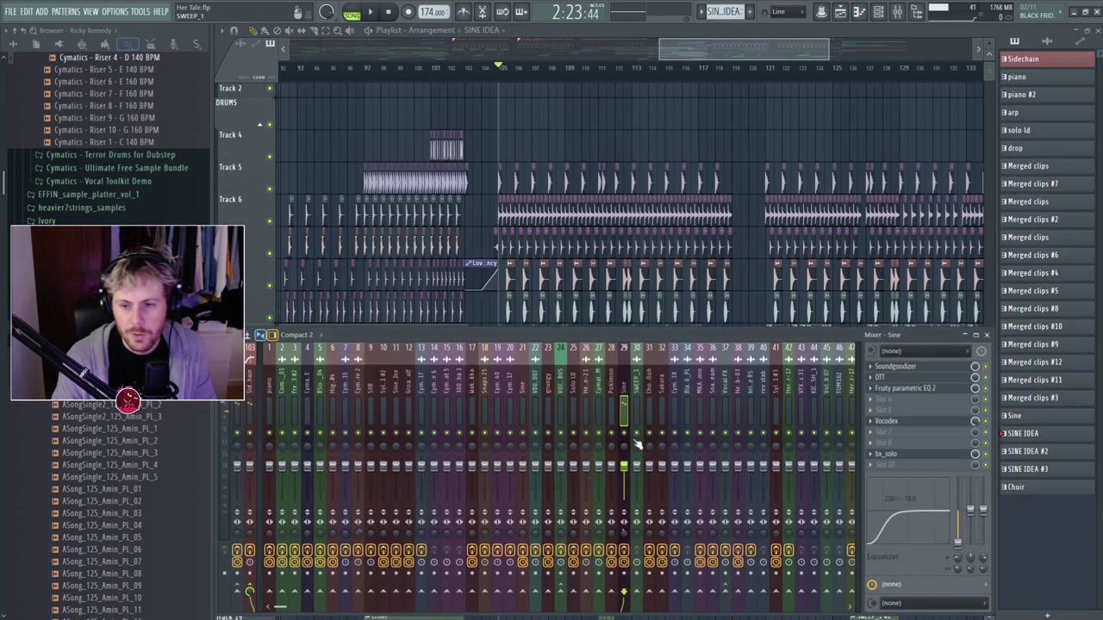
pyautogui.press('F9')
pyautogui.hscroll(3, 487, 315)
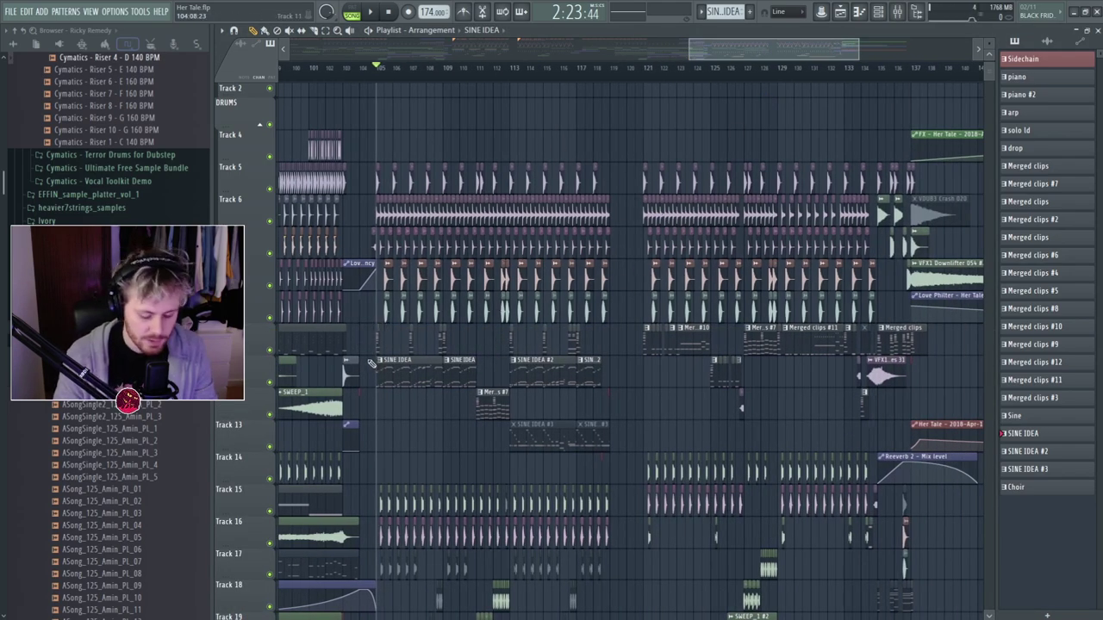
pyautogui.press('F9')
pyautogui.press('F6')
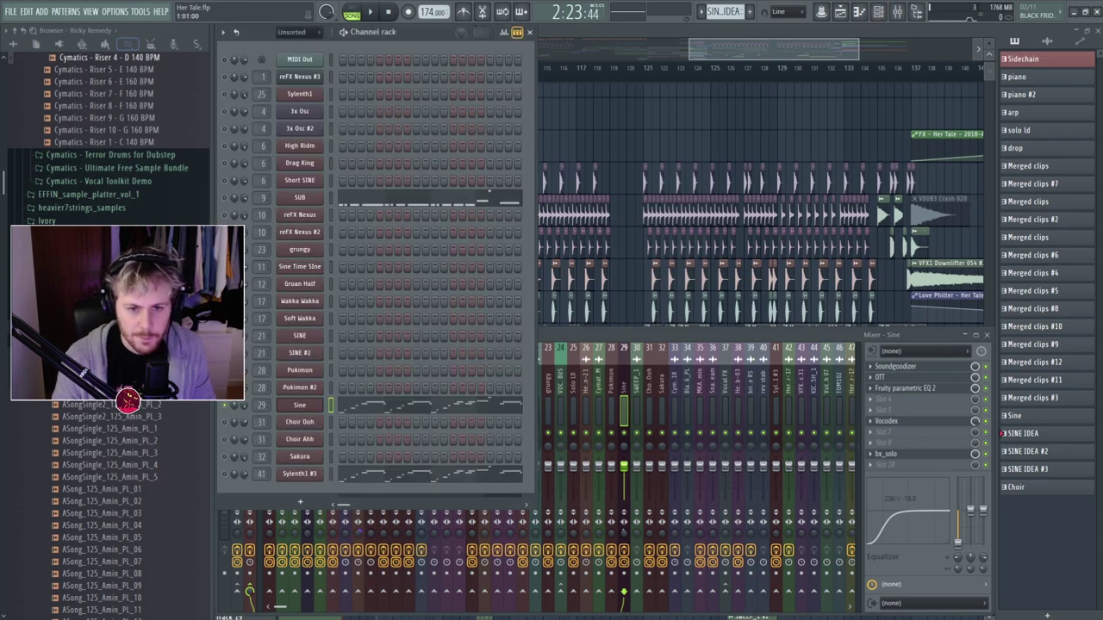
pyautogui.press('F12')
# Play the song from bar 105 and examine the SINE IDEA clips and drum tracks in the playlist.
pyautogui.press('space')
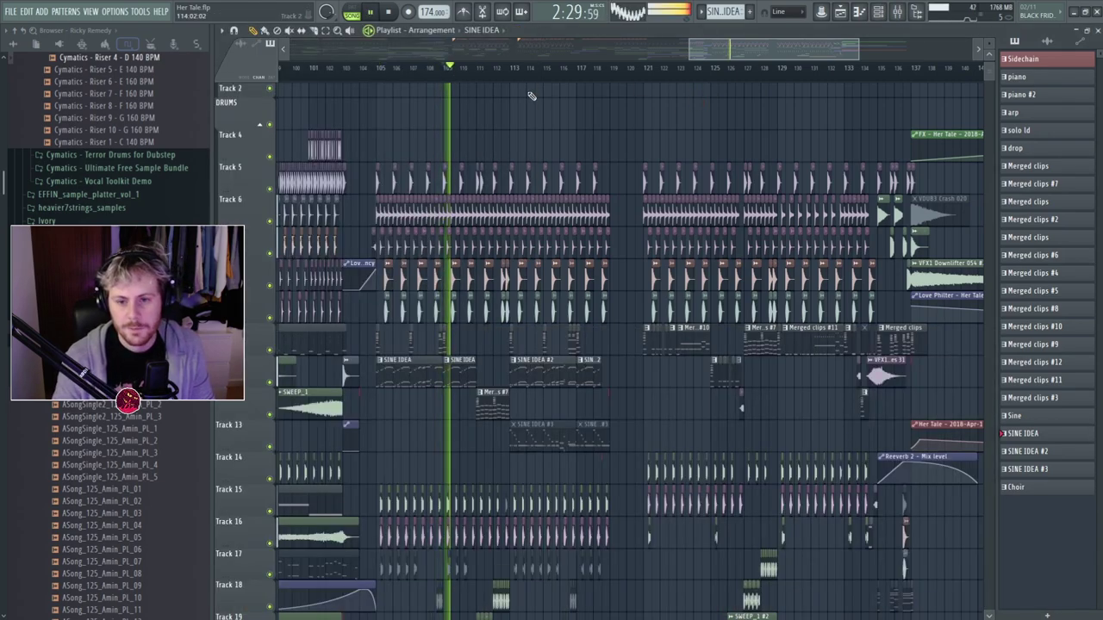
pyautogui.scroll(-2, 496, 379)
pyautogui.scroll(4, 490, 345)
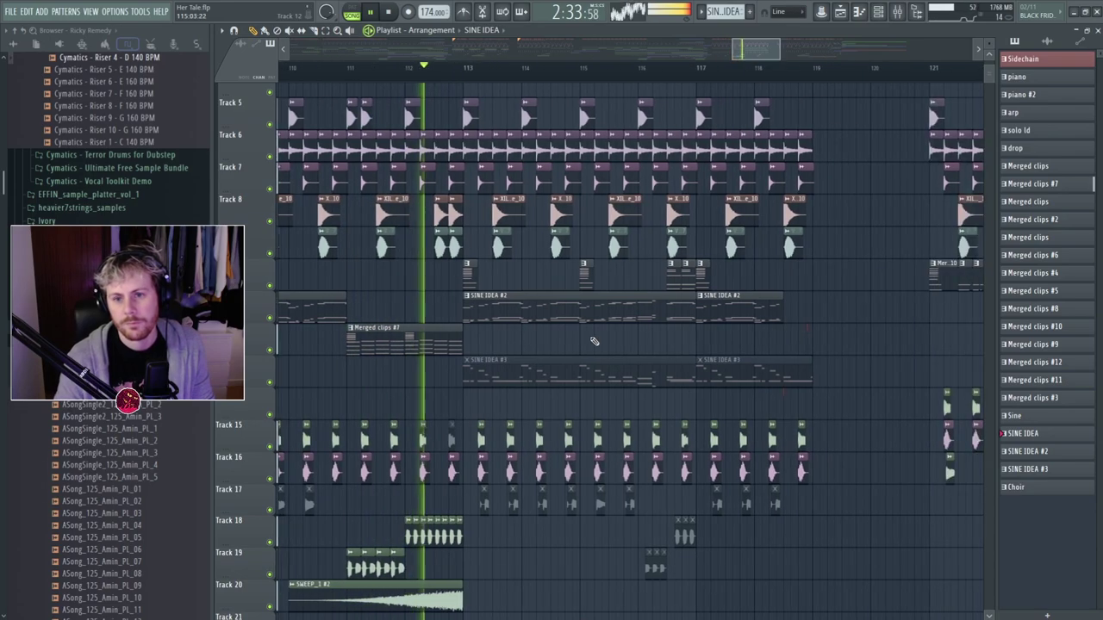
pyautogui.scroll(-3, 634, 338)
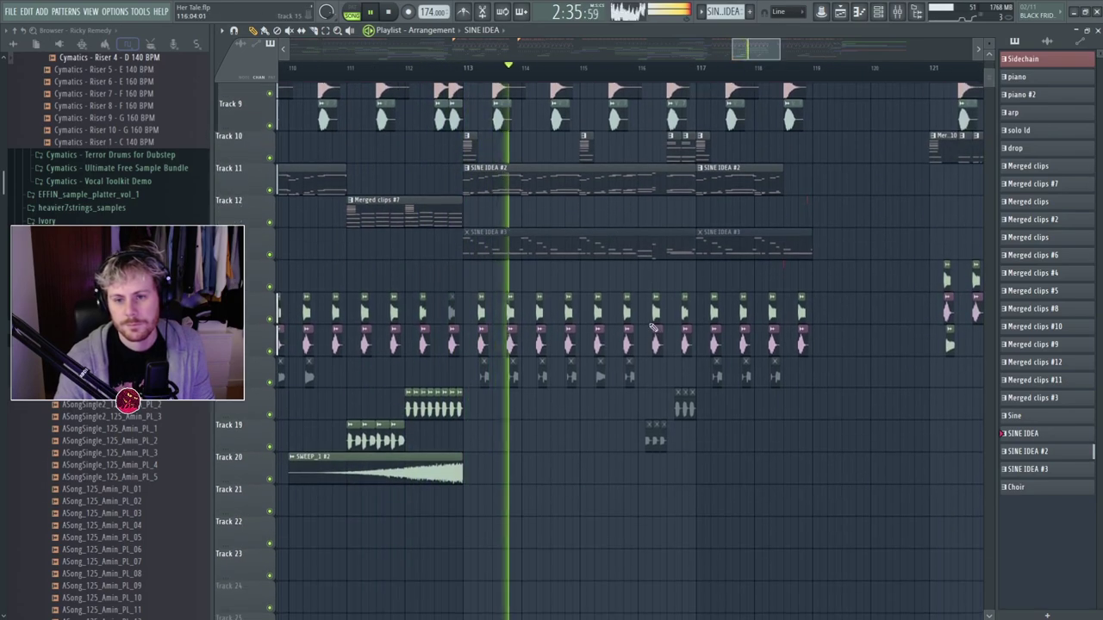
pyautogui.scroll(6, 874, 343)
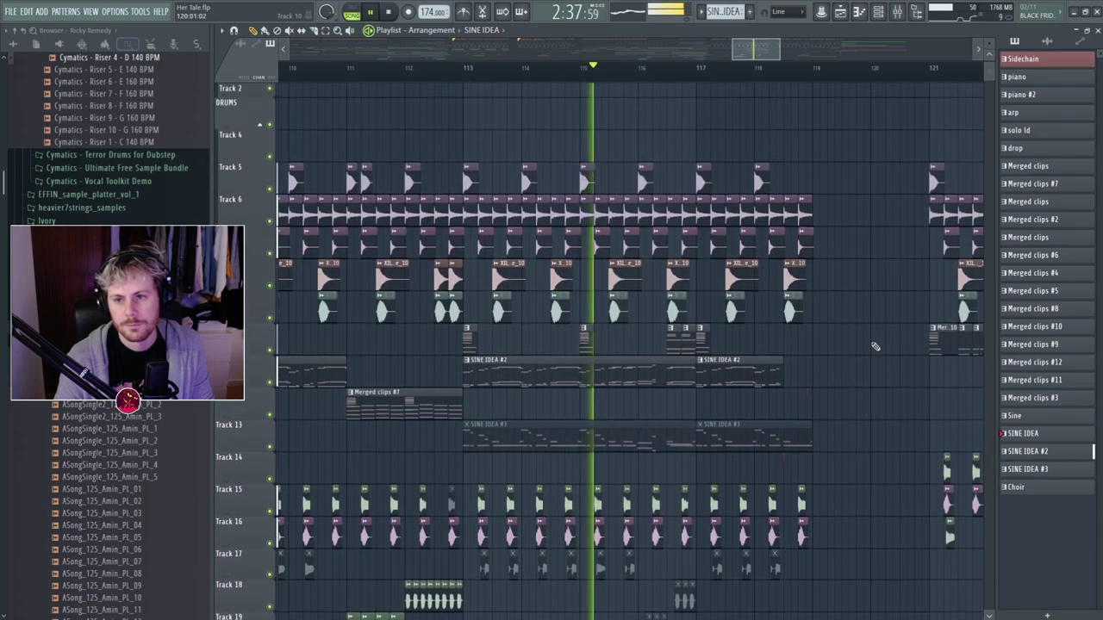
pyautogui.scroll(-1, 732, 362)
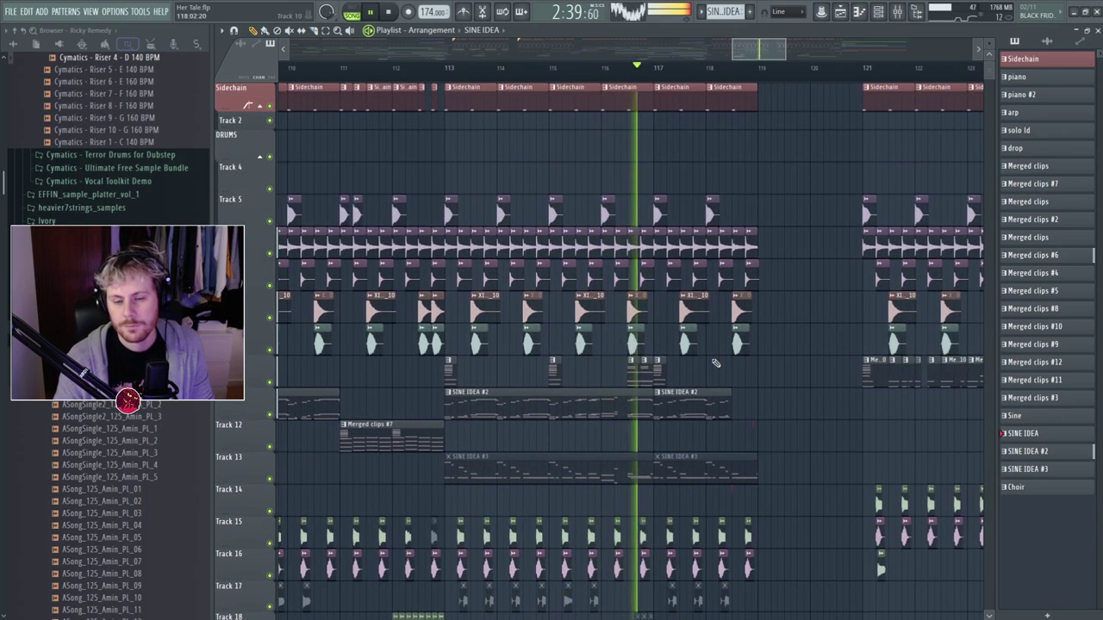
# Select the time range at bar 115 and open its Merged clips #6 pattern to play it on its own.
pyautogui.press('space')
pyautogui.keyDown('ctrl'); pyautogui.scroll(2, 554, 370); pyautogui.keyUp('ctrl')
pyautogui.moveTo(546, 75); pyautogui.dragTo(569, 84)
pyautogui.rightClick(606, 153)
pyautogui.press('space')
pyautogui.press('space')
pyautogui.rightClick(586, 366)
pyautogui.doubleClick(551, 372)
pyautogui.press('l')
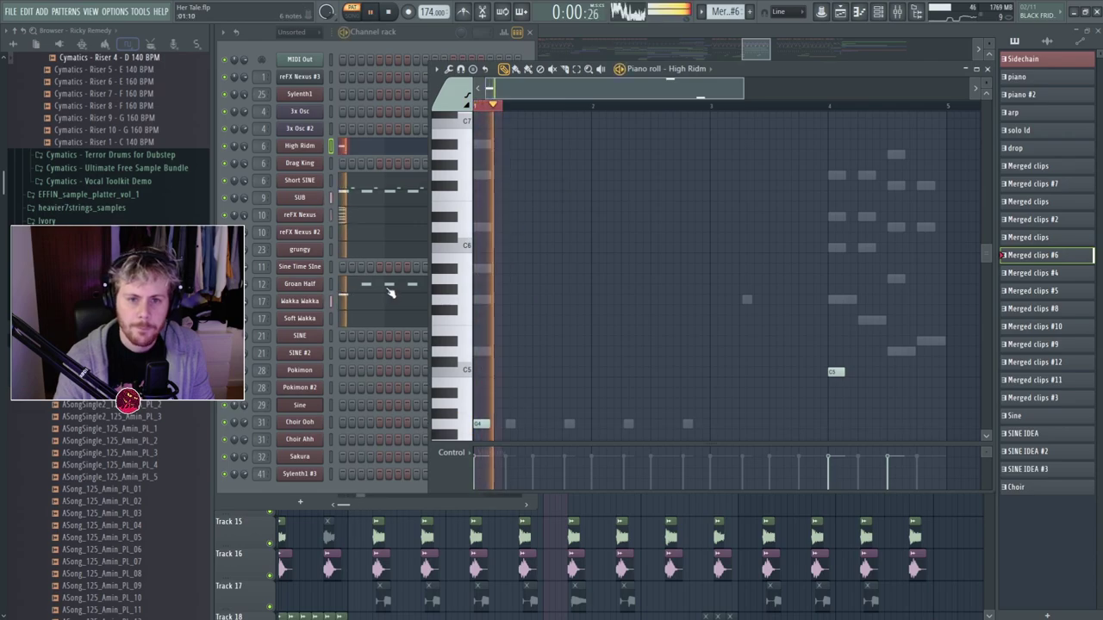
# Audition the High Ridm and Short SINE channels of the Merged clips #6 pattern in isolation, and return to the playlist.
pyautogui.press('space')
pyautogui.rightClick(225, 147)
pyautogui.press('space')
pyautogui.rightClick(225, 181)
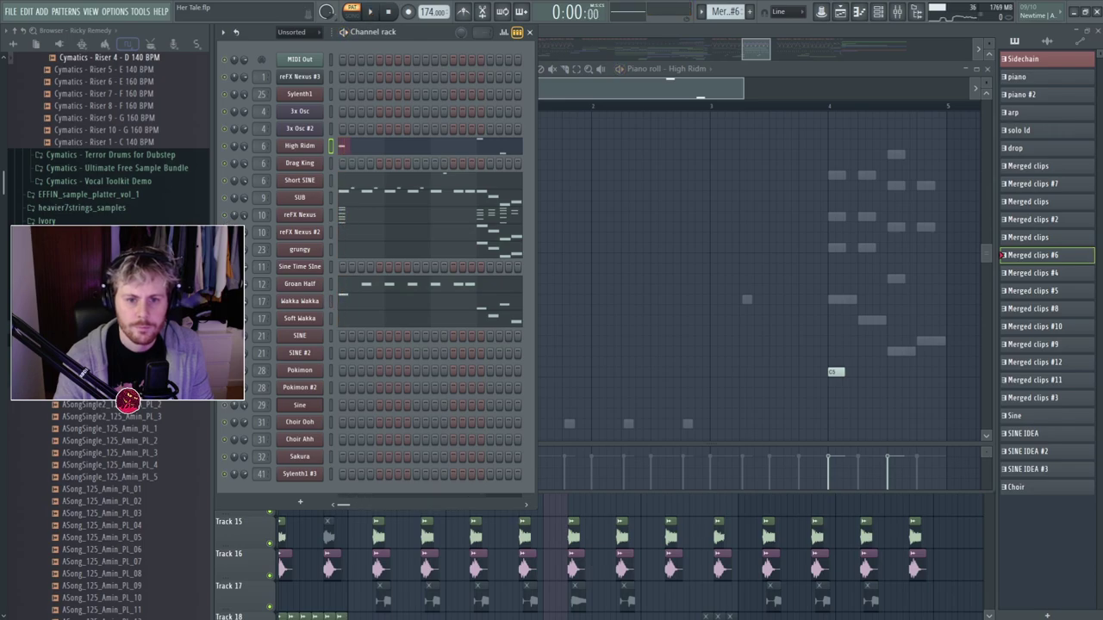
pyautogui.press('space')
pyautogui.press('F5')
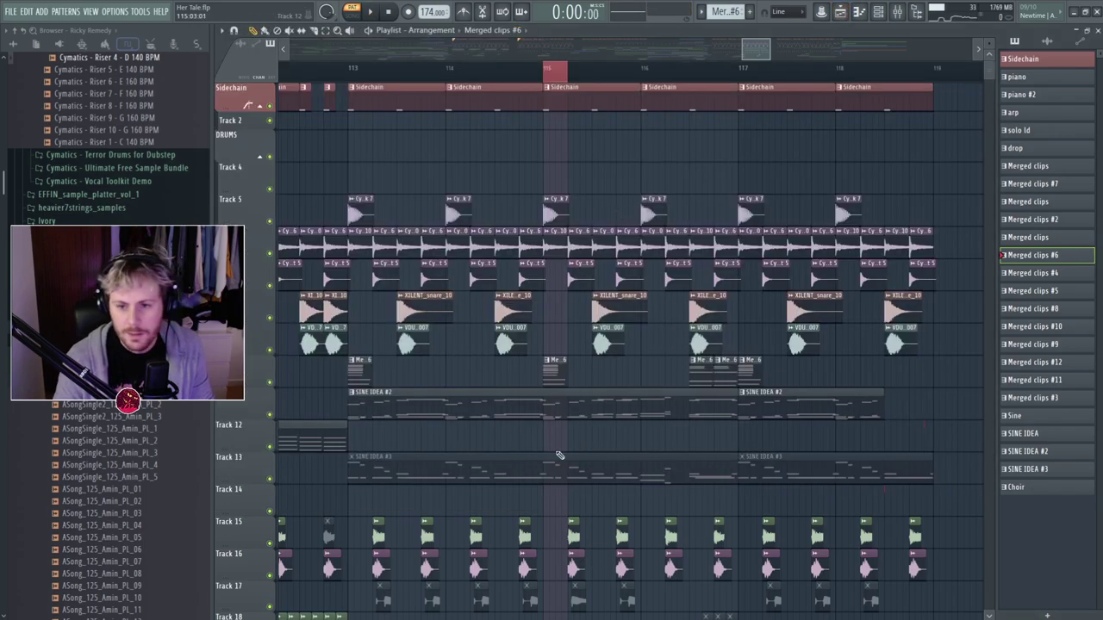
# Play the song on from bar 115, resume from bar 121 and examine the Merged clips and drum tracks there.
pyautogui.press('space')
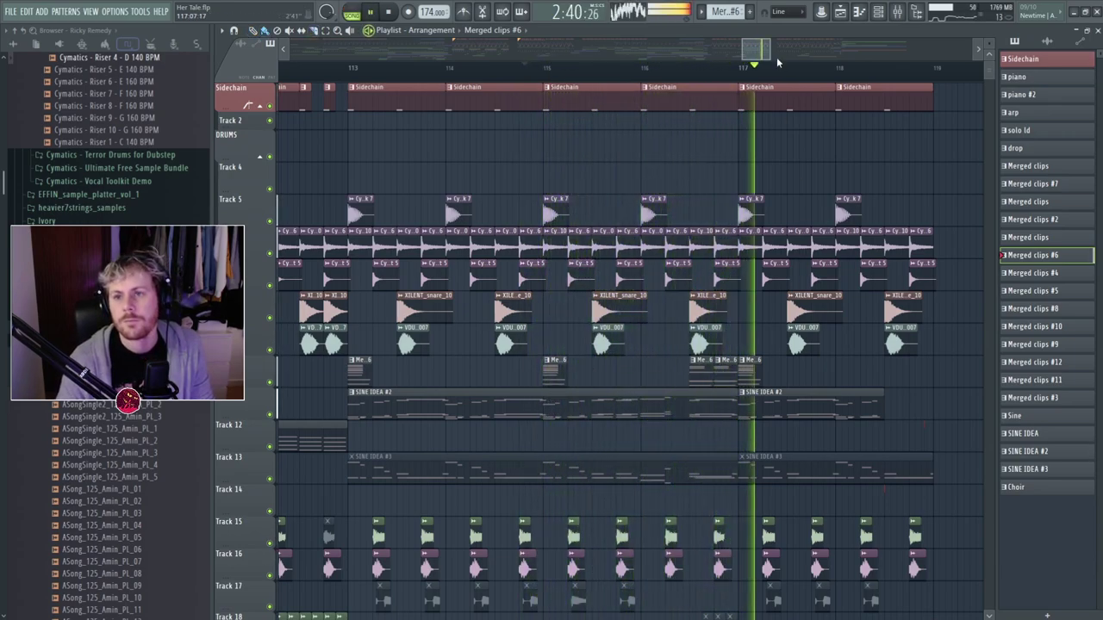
pyautogui.scroll(-5, 618, 164)
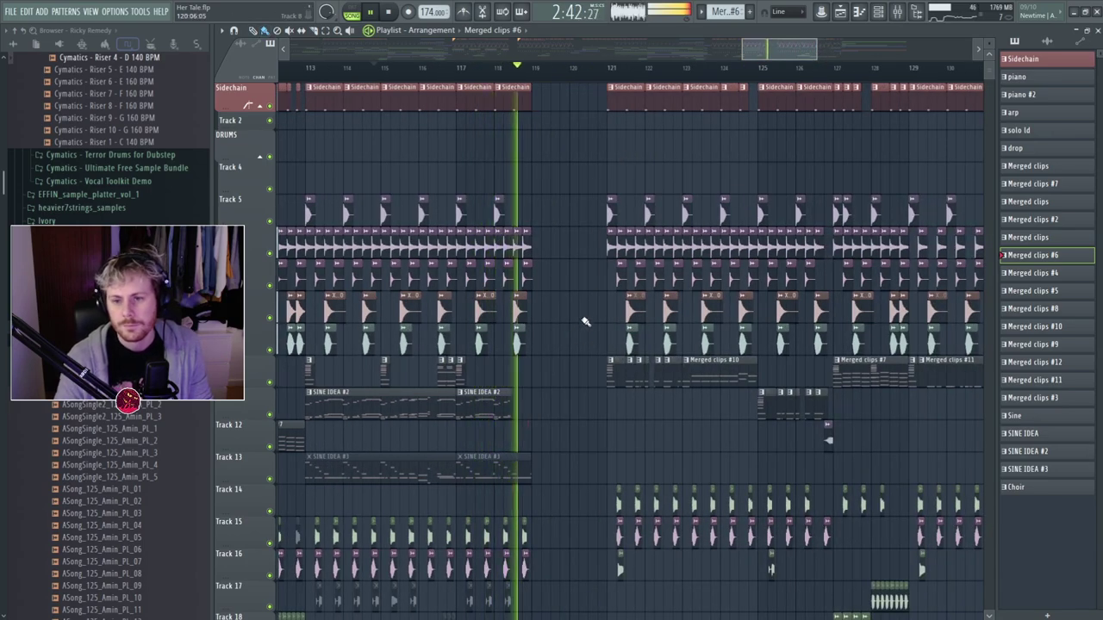
pyautogui.press('space')
pyautogui.click(612, 69)
pyautogui.press('space')
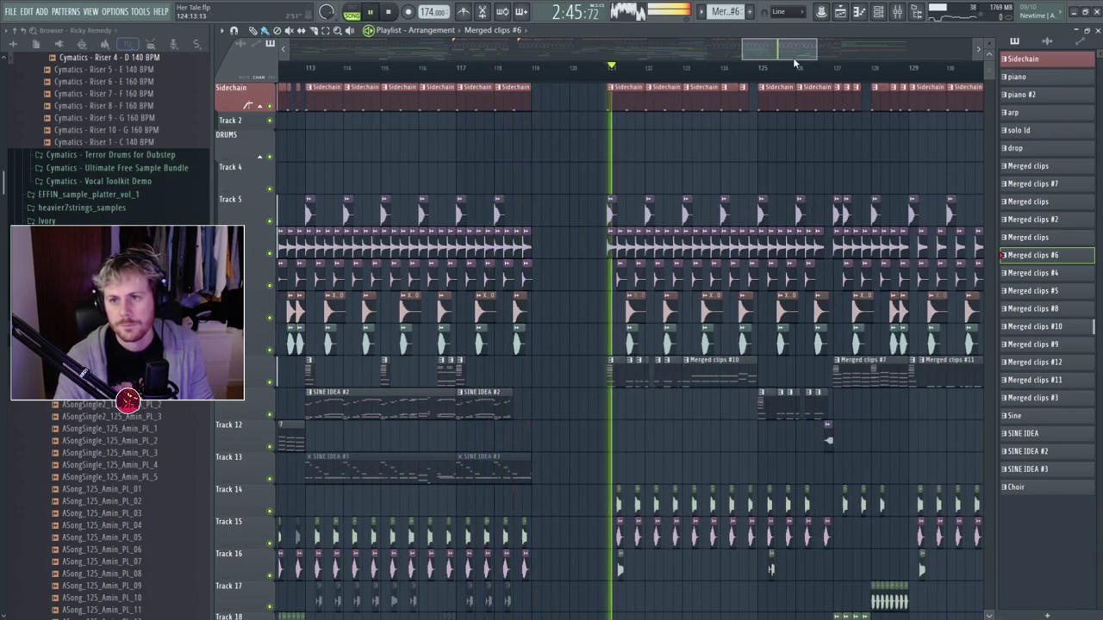
pyautogui.moveTo(786, 56); pyautogui.dragTo(807, 76)
pyautogui.scroll(-3, 714, 129)
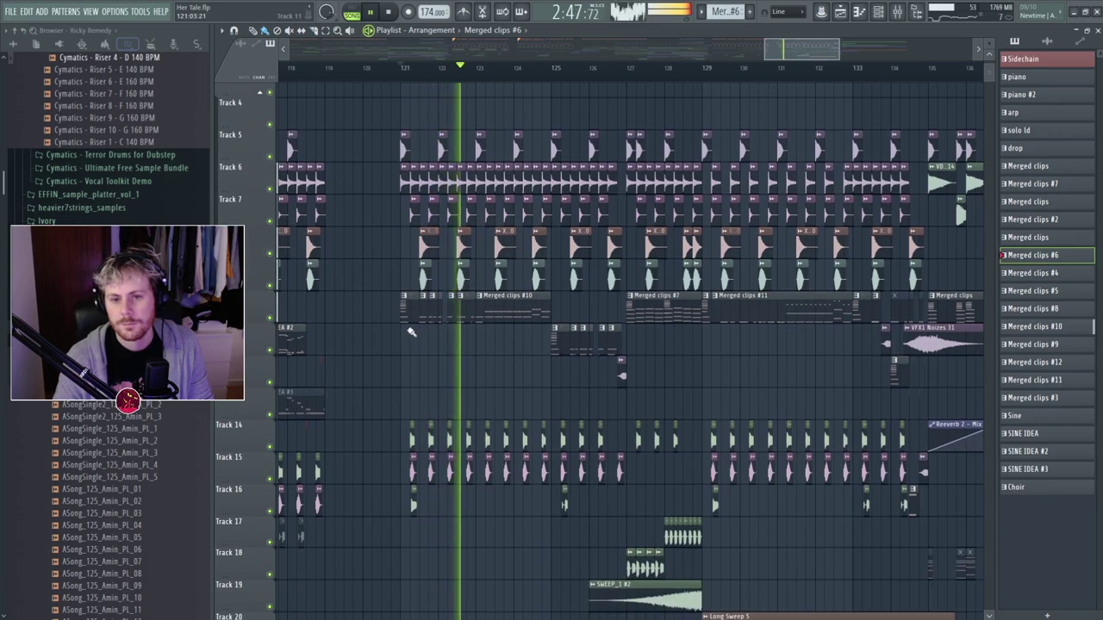
# Loop the range from mid-bar 121 to bar 123, solo the track holding Merged clips #10 and play it with the channel rack shown.
pyautogui.scroll(3, 578, 303)
pyautogui.moveTo(562, 69); pyautogui.dragTo(431, 69)
pyautogui.rightClick(270, 319)
pyautogui.click(482, 362)
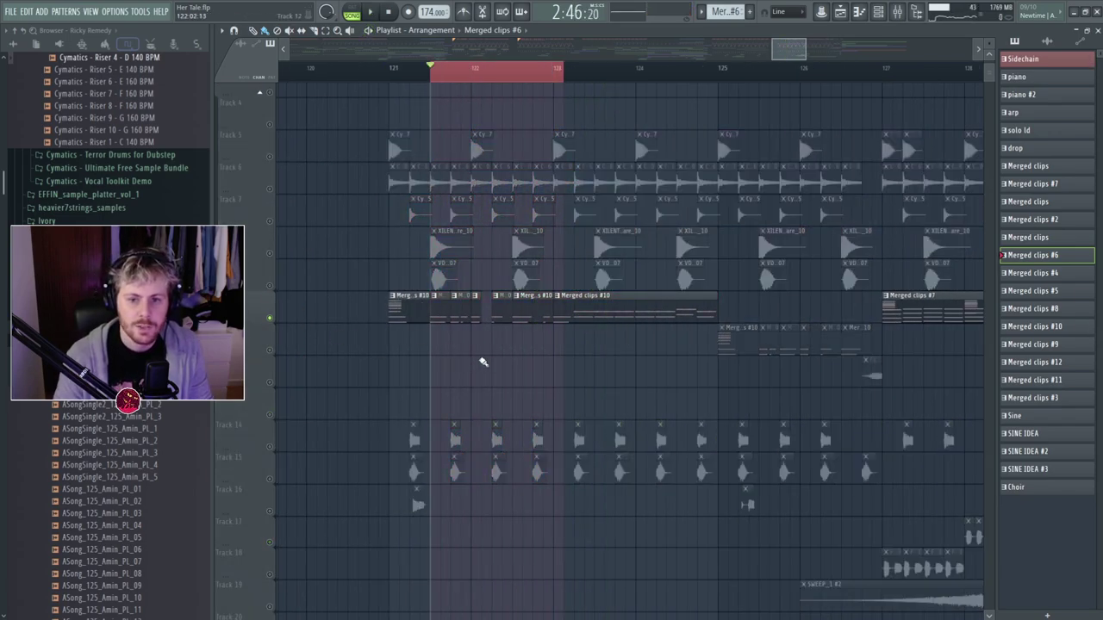
pyautogui.press('F6')
pyautogui.press('space')
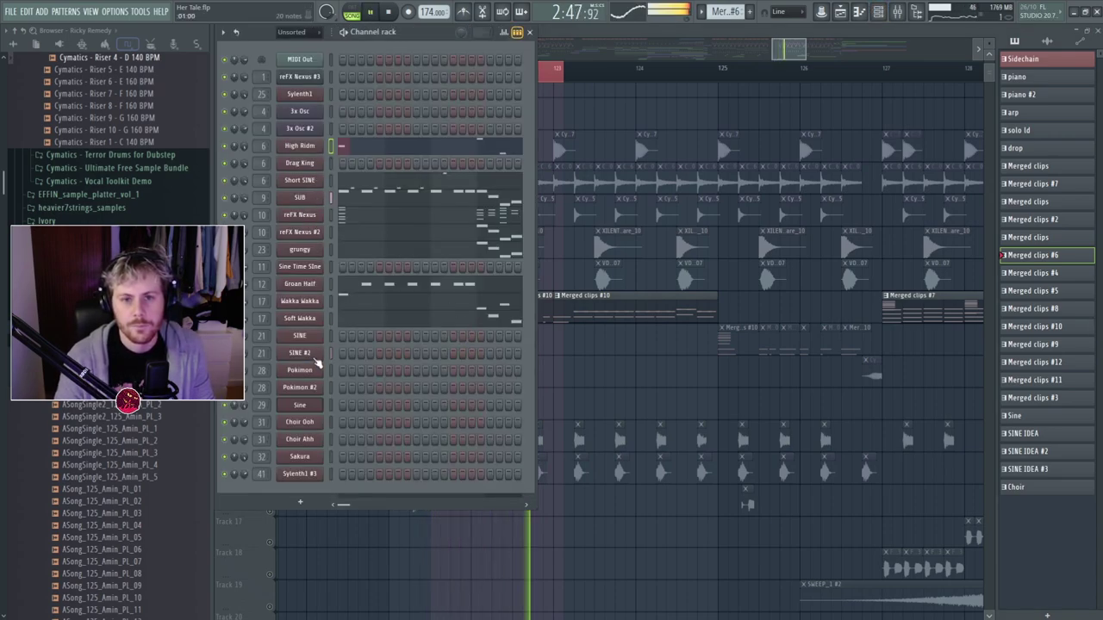
# Open the SINE #2 channel's Massive synth and play the looped section with its settings in view.
pyautogui.click(316, 359)
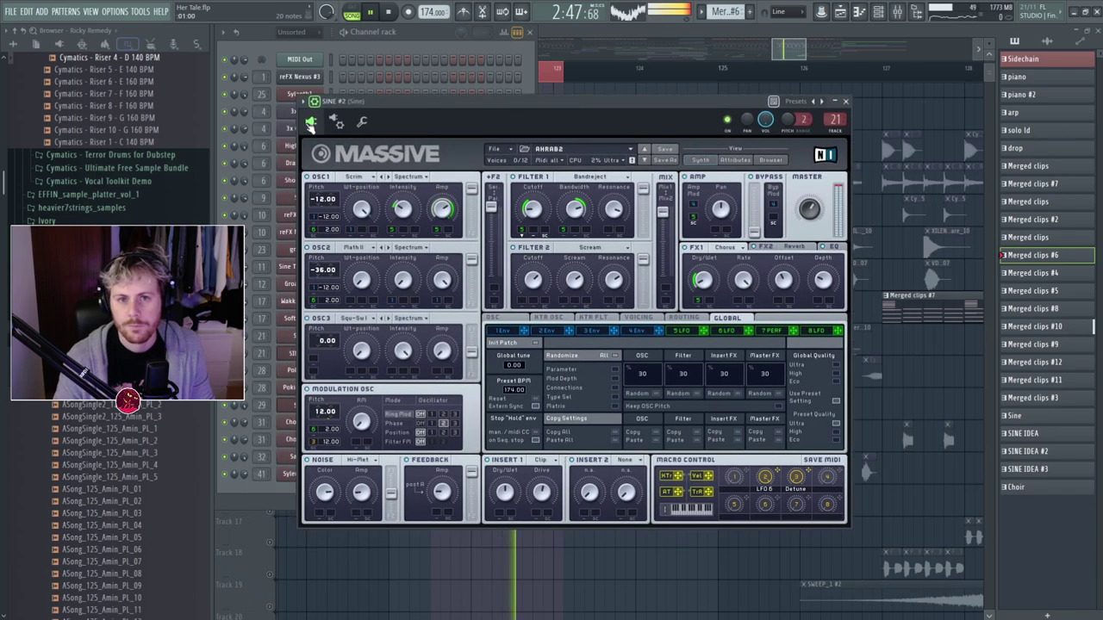
pyautogui.click(388, 14)
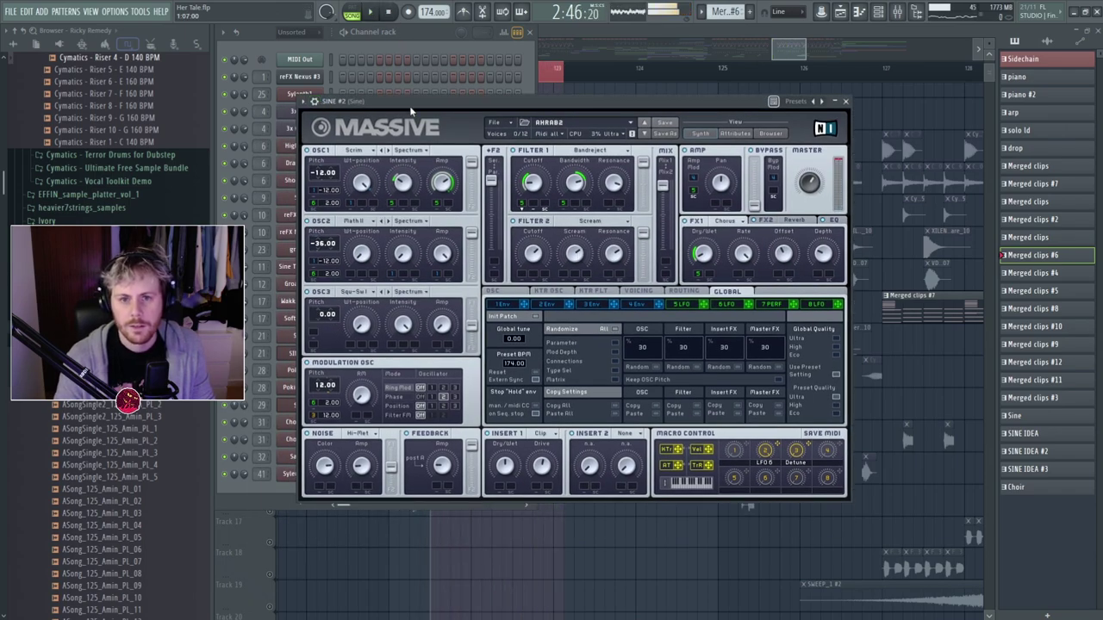
pyautogui.moveTo(366, 102); pyautogui.dragTo(462, 102)
pyautogui.click(306, 356)
pyautogui.click(306, 356)
pyautogui.moveTo(590, 102); pyautogui.dragTo(499, 126)
pyautogui.press('space')
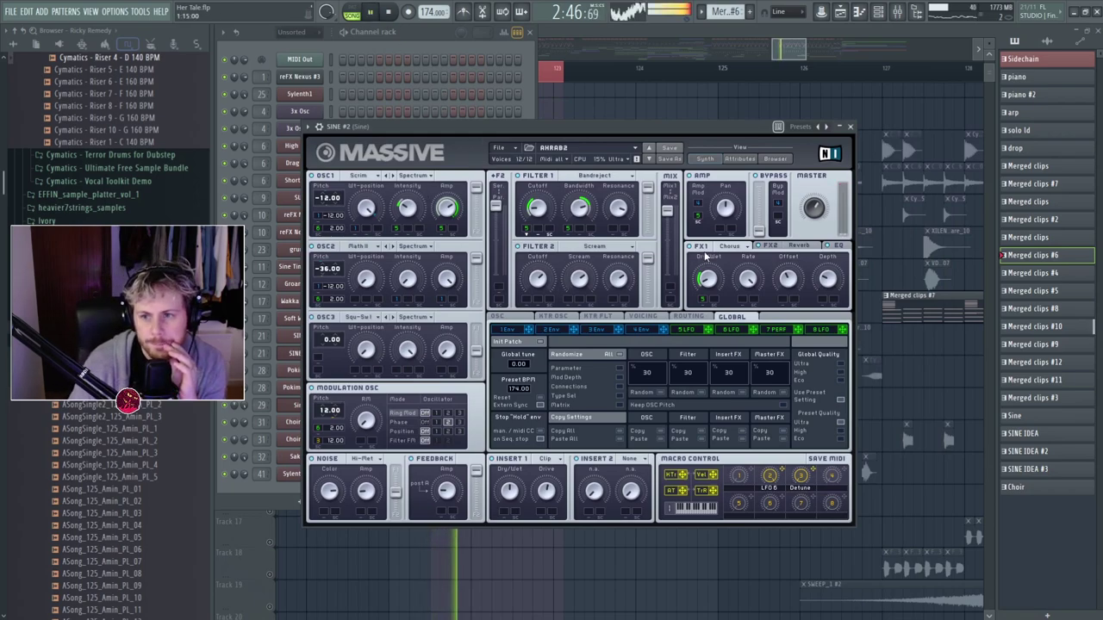
# Examine Massive's FX2 reverb, the modulation oscillator's Phase mode and the 6 LFO while replaying the loop.
pyautogui.click(762, 245)
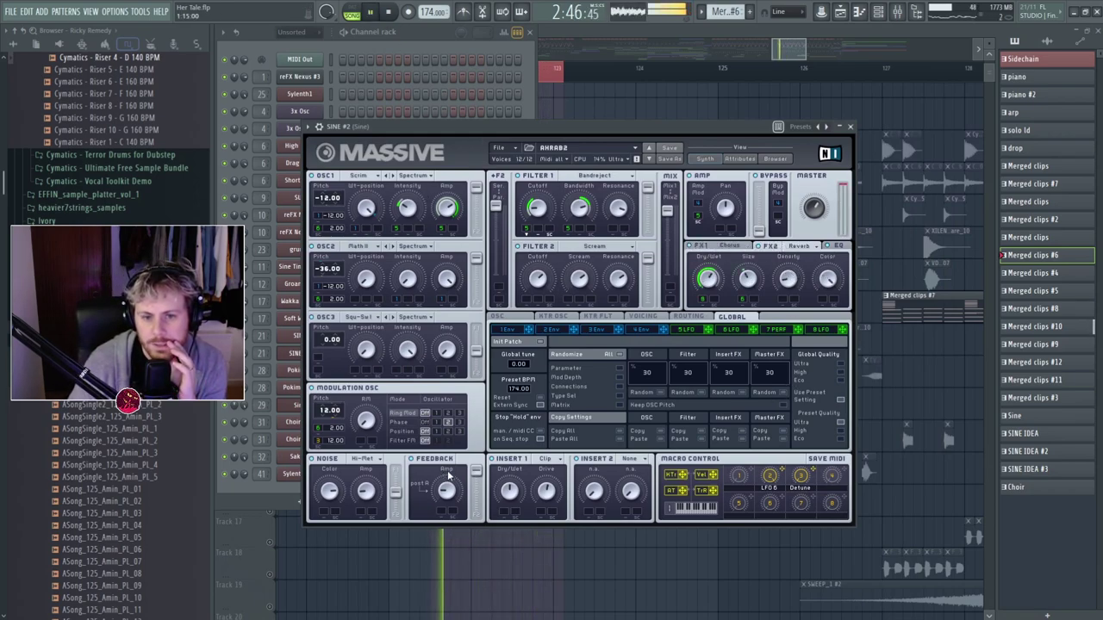
pyautogui.click(401, 422)
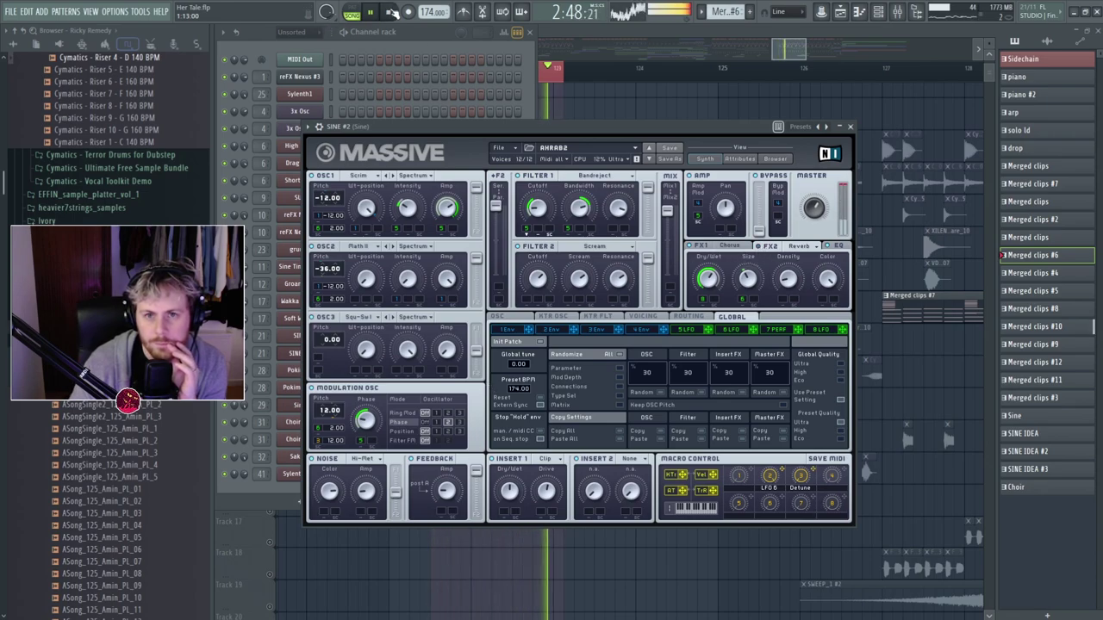
pyautogui.press('space')
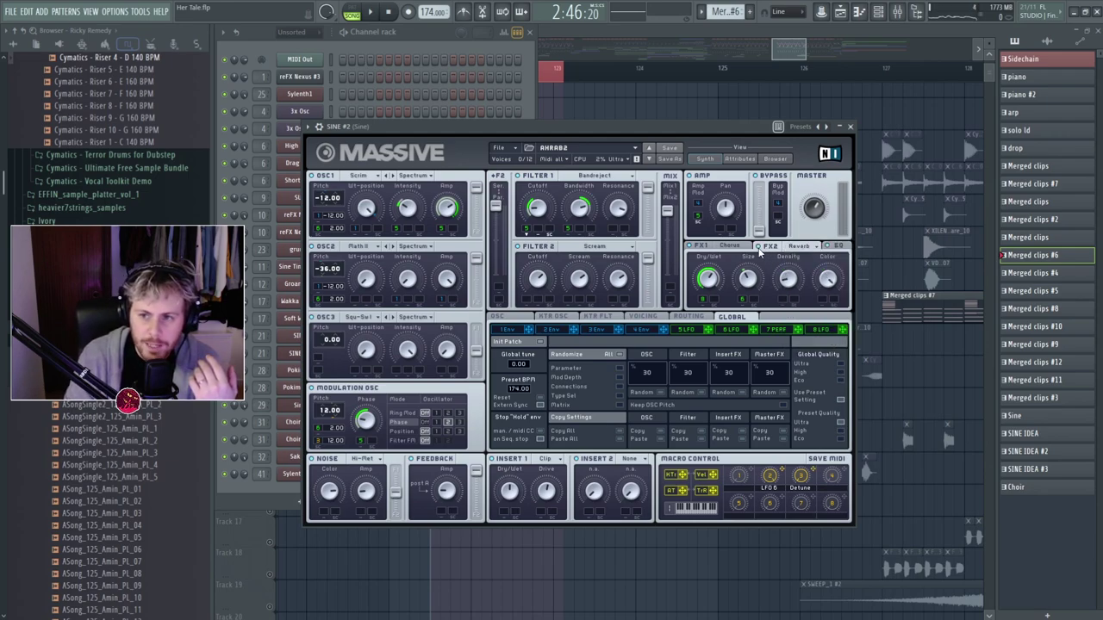
pyautogui.click(735, 332)
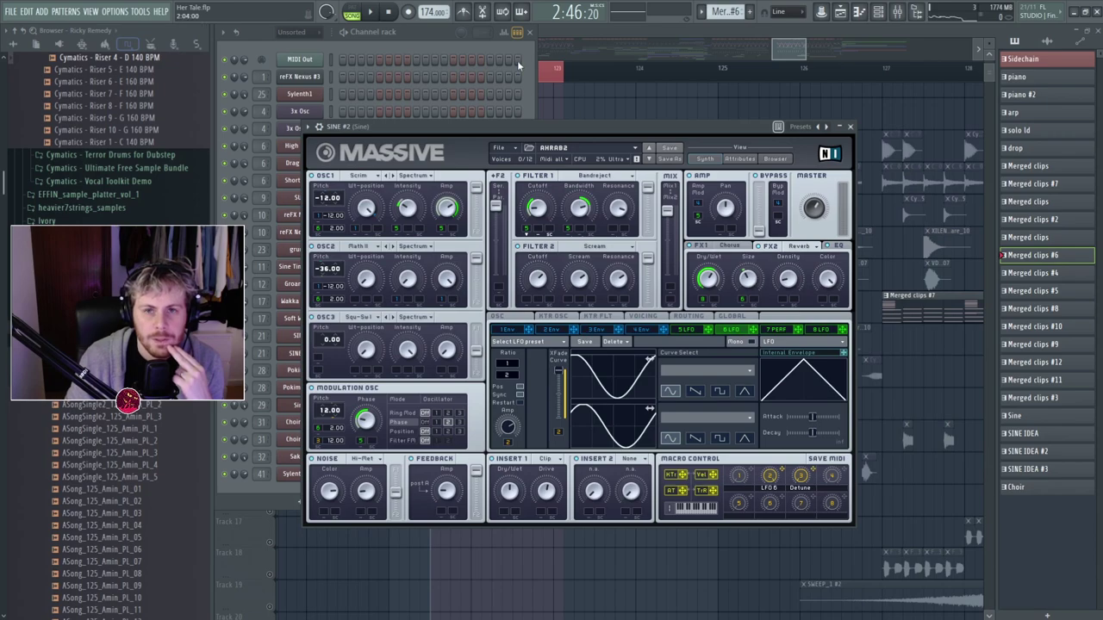
pyautogui.click(375, 15)
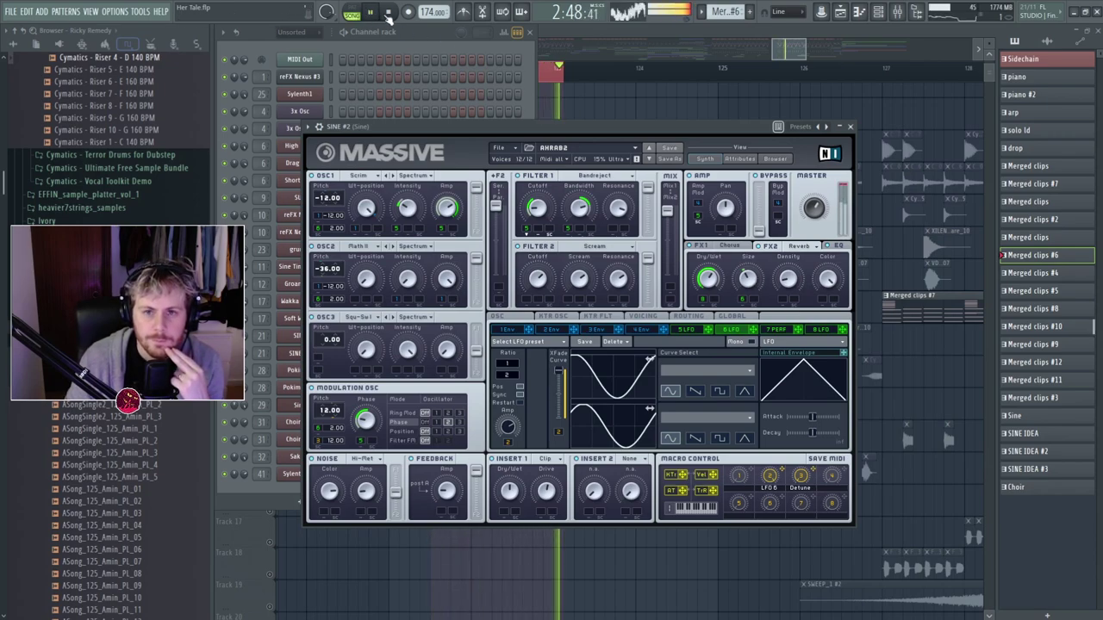
pyautogui.click(388, 13)
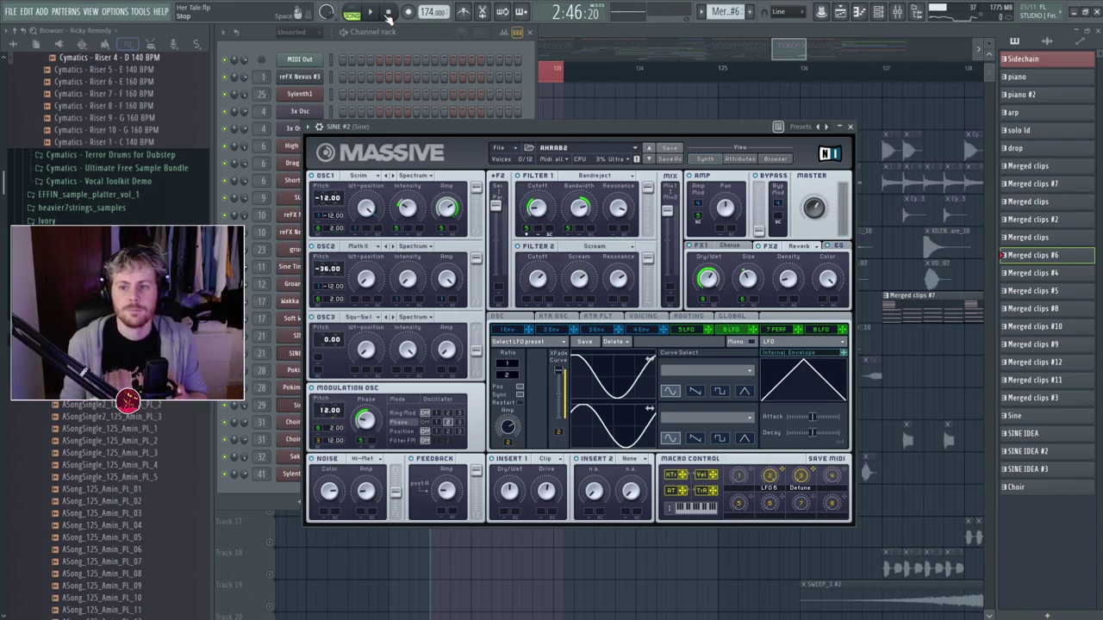
# Replay the soloed loop, check the Sine insert's effect chain in the mixer and close the Massive window.
pyautogui.press('space')
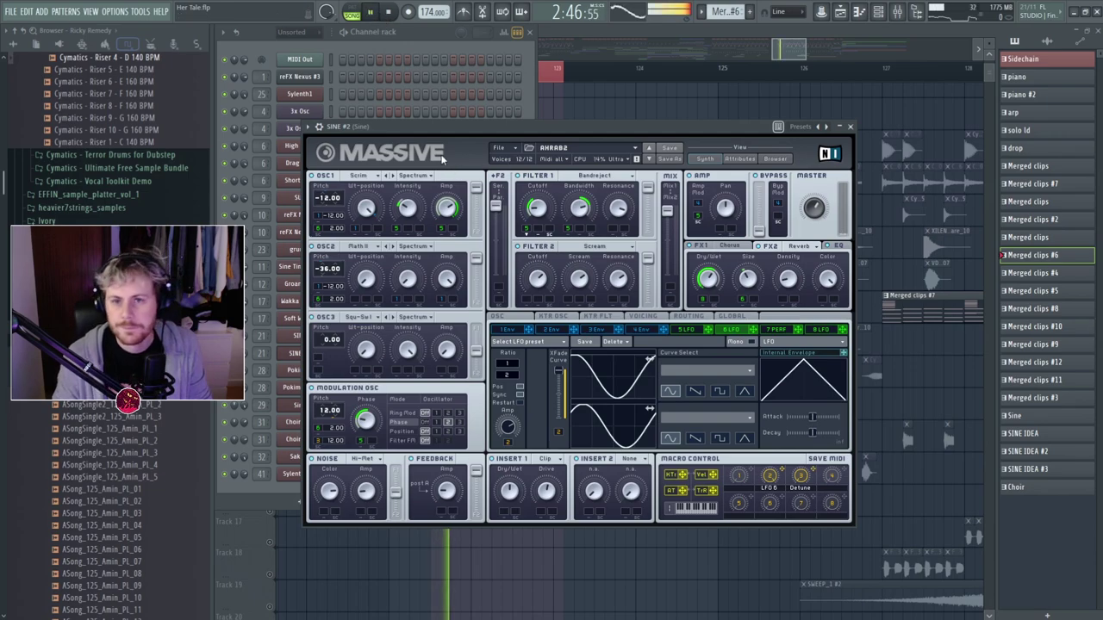
pyautogui.press('space')
pyautogui.press('space')
pyautogui.press('F6')
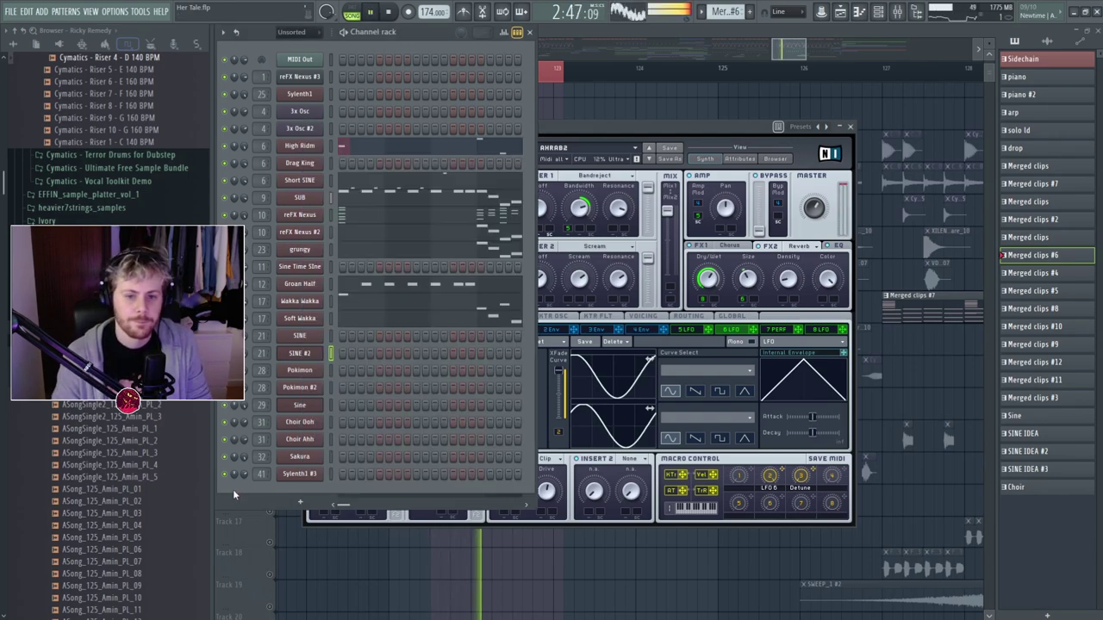
pyautogui.press('F9')
pyautogui.click(606, 126)
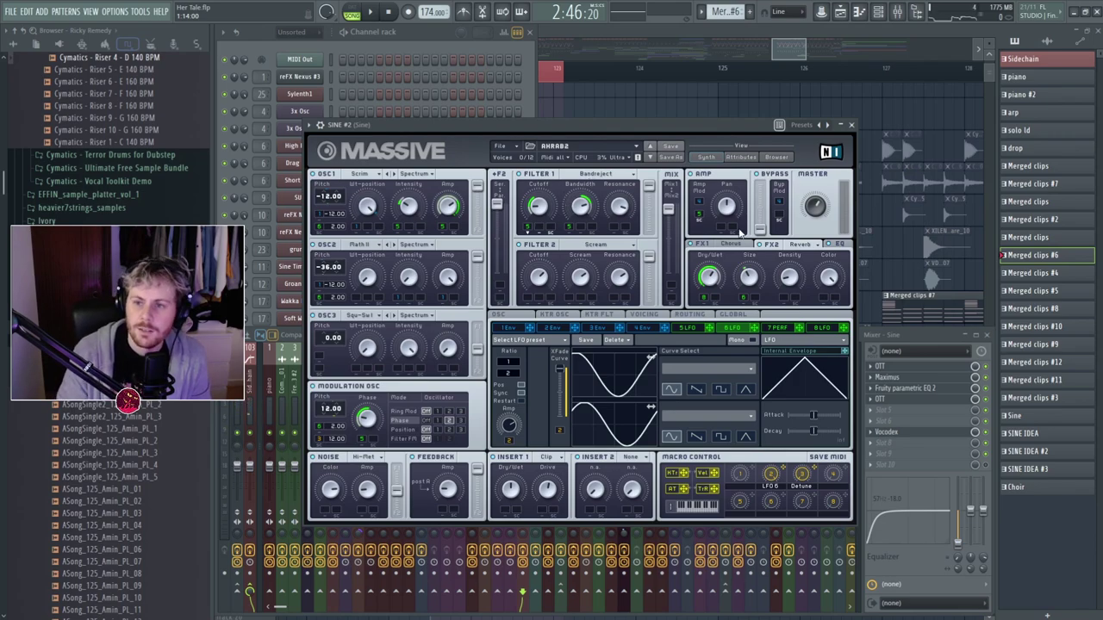
pyautogui.click(852, 125)
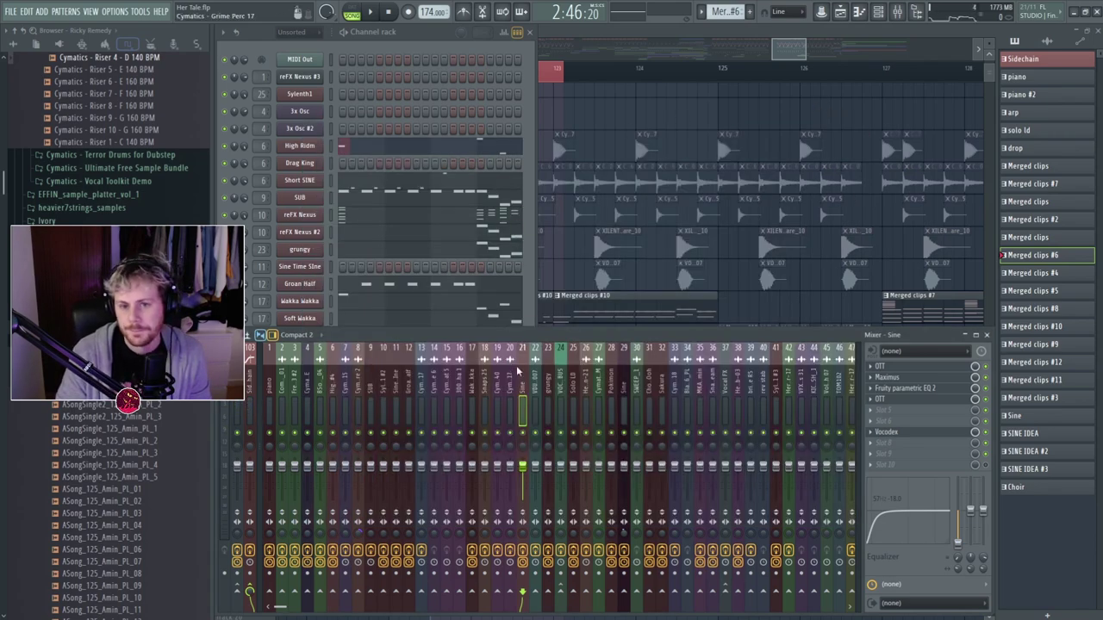
# Close the open windows, unsolo the playlist tracks and clear the loop selection during playback.
pyautogui.press('F12')
pyautogui.rightClick(270, 189)
pyautogui.rightClick(270, 190)
pyautogui.press('space')
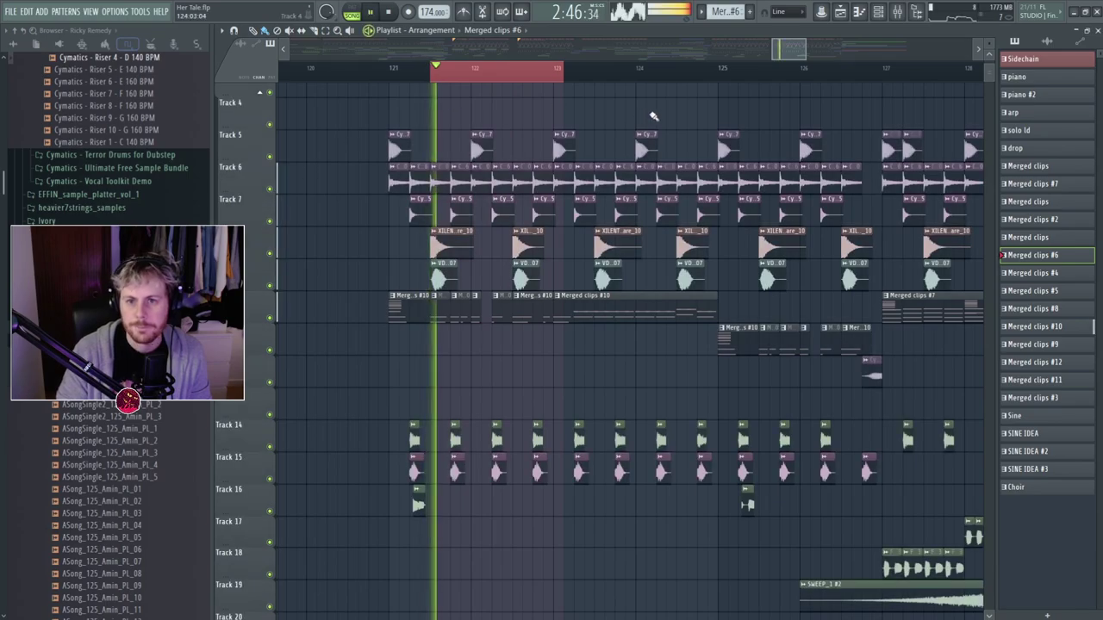
pyautogui.rightClick(561, 80)
# Let the song play on and examine the Merged clips, drums and sweep around bars 125 to 128.
pyautogui.moveTo(806, 48); pyautogui.dragTo(827, 49)
pyautogui.scroll(2, 637, 275)
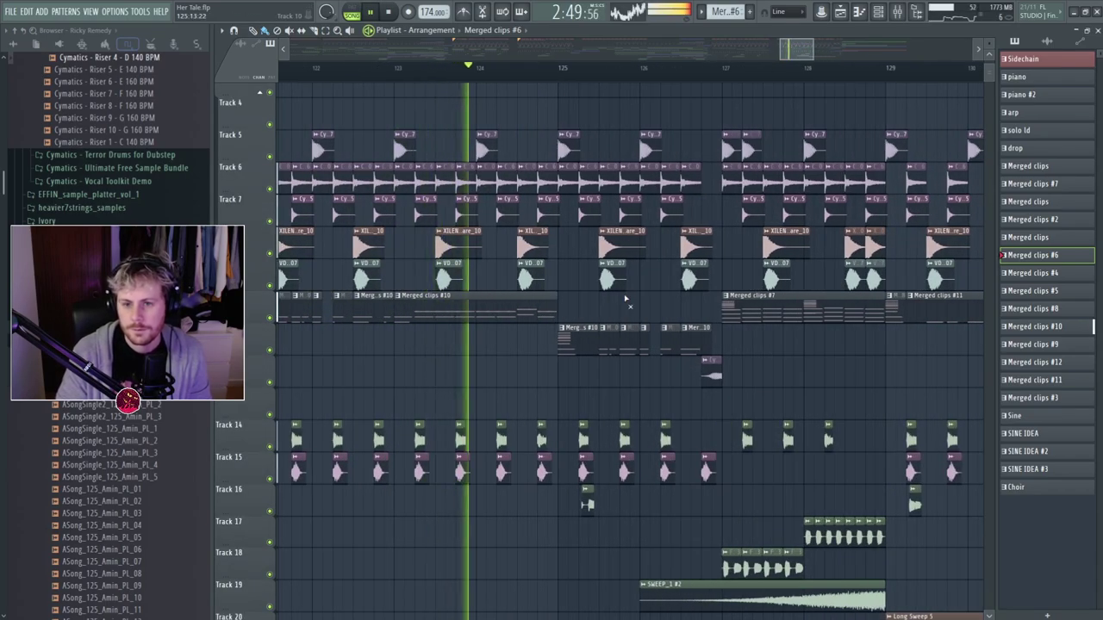
pyautogui.moveTo(802, 50); pyautogui.dragTo(812, 53)
pyautogui.scroll(-3, 671, 358)
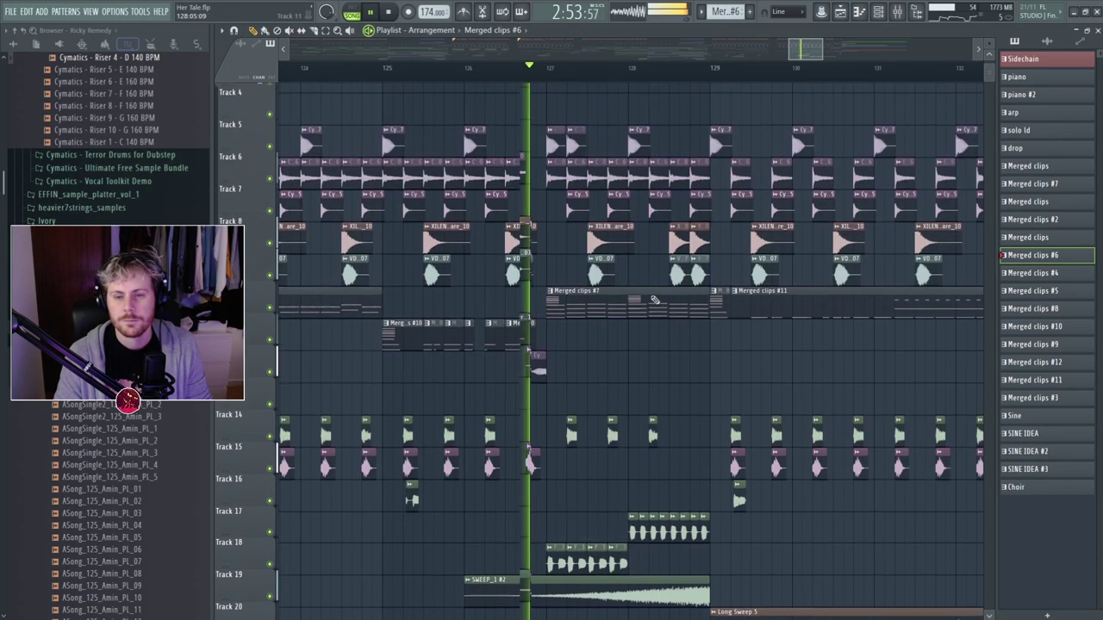
pyautogui.press('space')
# Open the Cymatics - Grime Kick 7 #2 clip before bar 127, turn off Reverse and Normalize, clear both fades and audition the sample.
pyautogui.scroll(3, 564, 268)
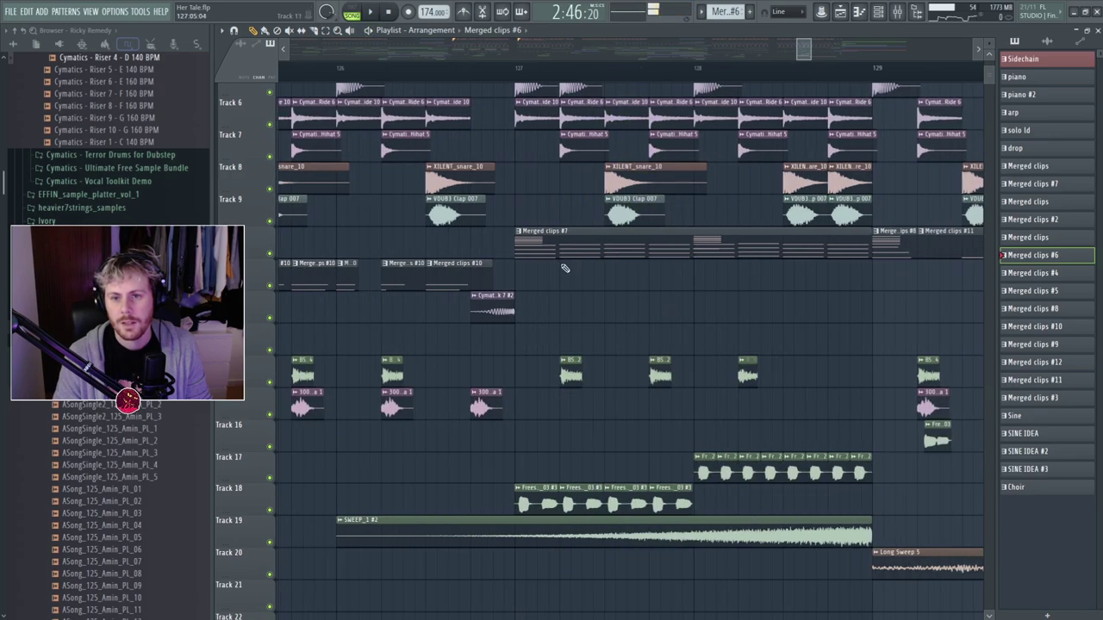
pyautogui.click(467, 73)
pyautogui.doubleClick(491, 310)
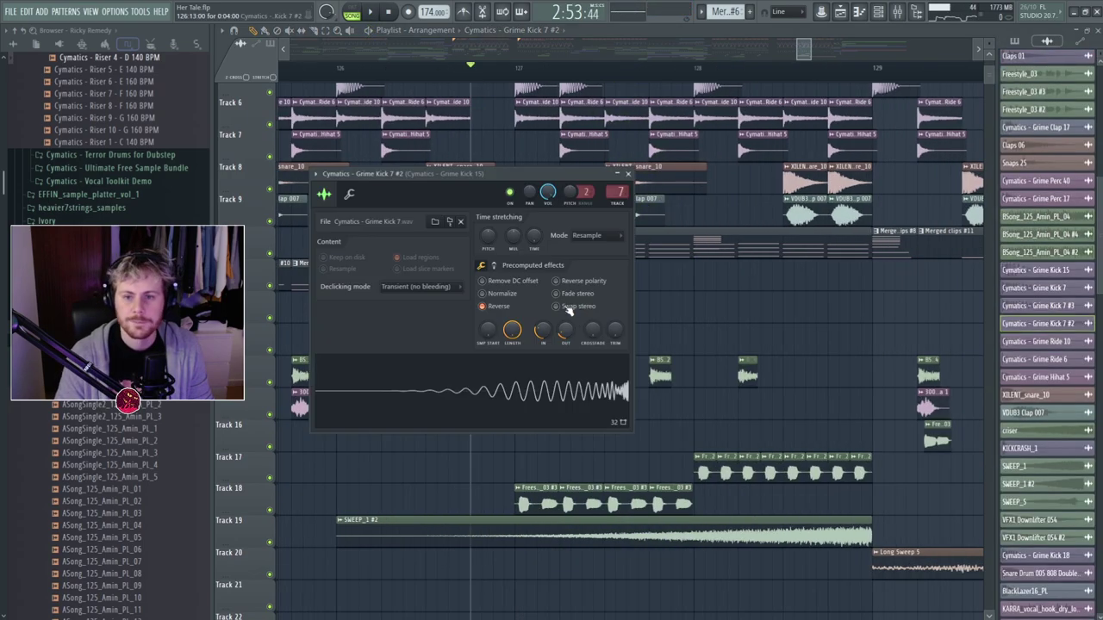
pyautogui.click(507, 306)
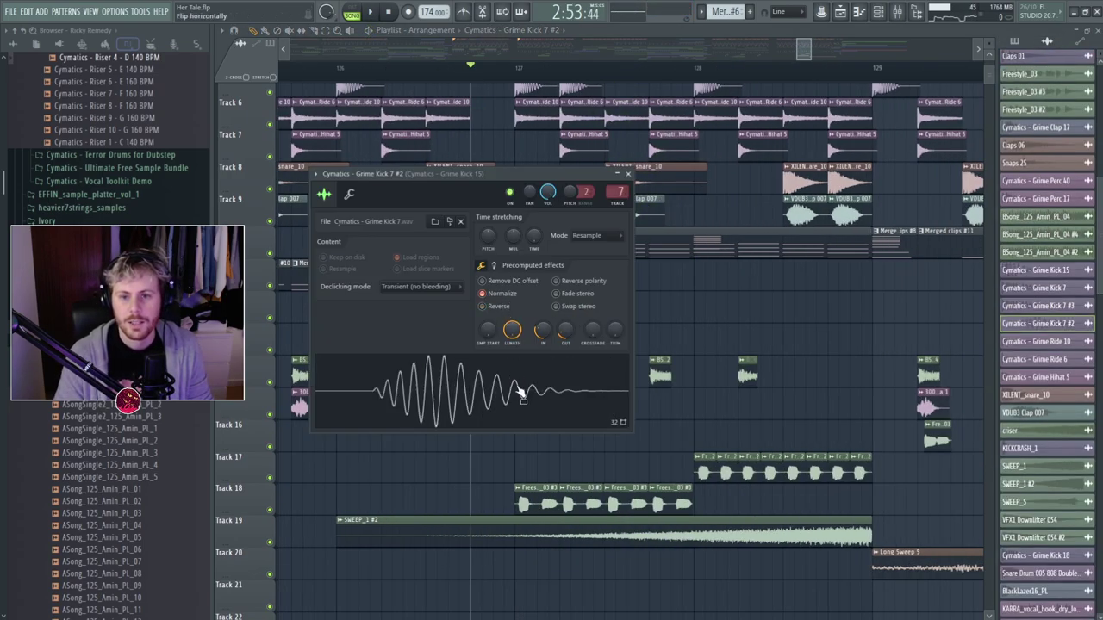
pyautogui.click(507, 295)
pyautogui.keyDown('alt'); pyautogui.click(545, 331); pyautogui.keyUp('alt')
pyautogui.keyDown('alt'); pyautogui.click(565, 331); pyautogui.keyUp('alt')
pyautogui.click(558, 369)
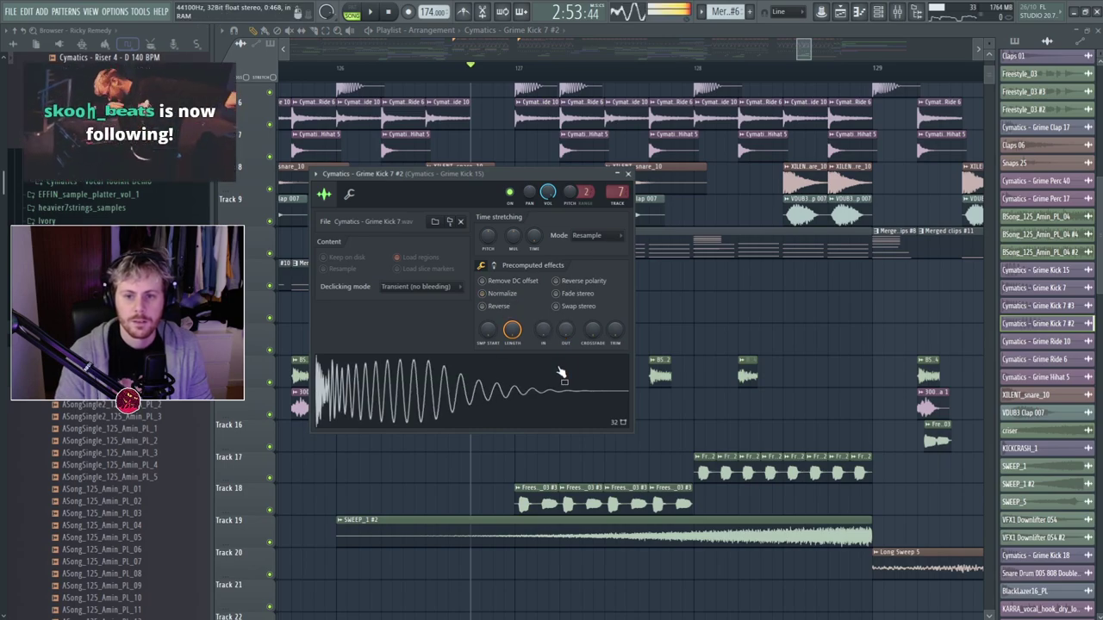
# Turn on Normalize and Reverse for the kick sample, set its quick fade in to 60% and close its settings.
pyautogui.click(505, 295)
pyautogui.click(505, 307)
pyautogui.moveTo(543, 331); pyautogui.dragTo(543, 285)
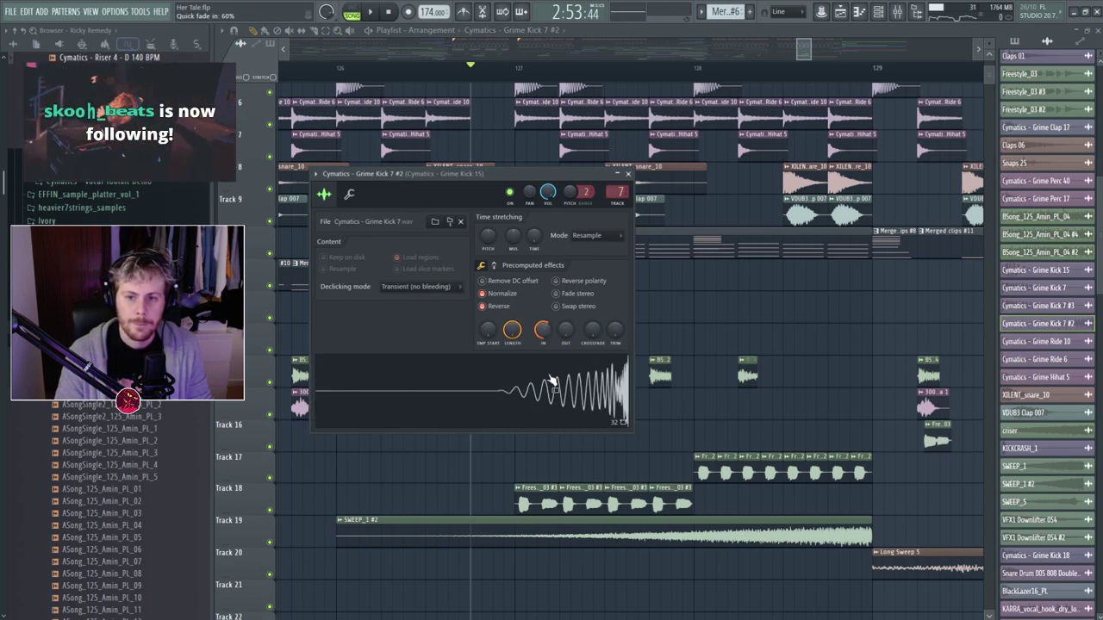
pyautogui.press('Escape')
# Play the song from just before bar 127, examine the clips leading into bar 129 and check the mixer.
pyautogui.click(512, 68)
pyautogui.press('space')
pyautogui.moveTo(811, 49); pyautogui.dragTo(825, 49)
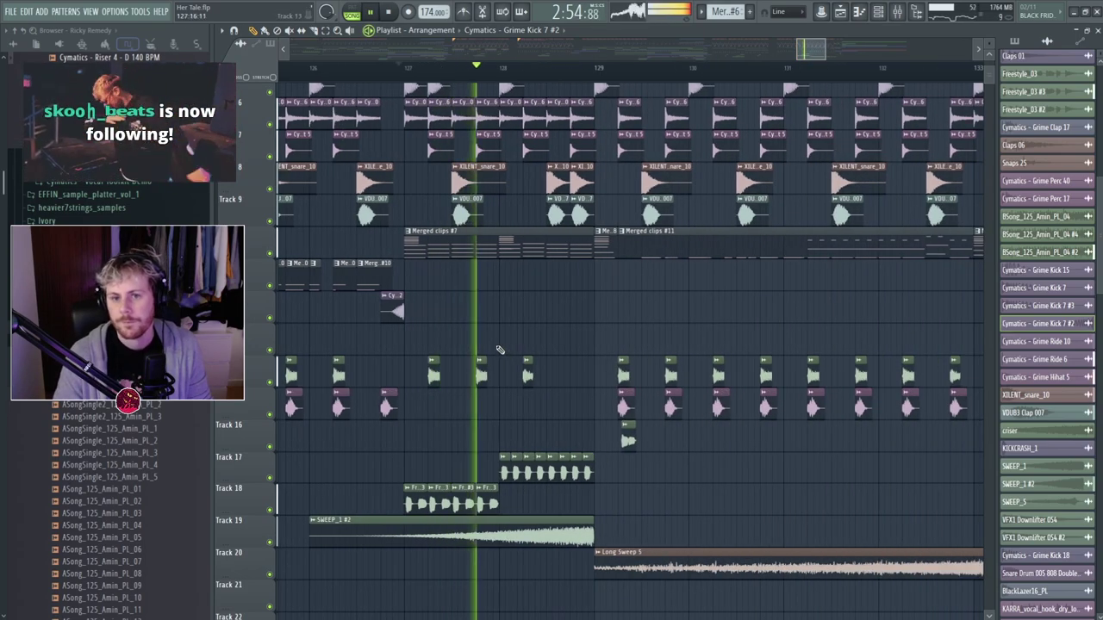
pyautogui.scroll(3, 500, 350)
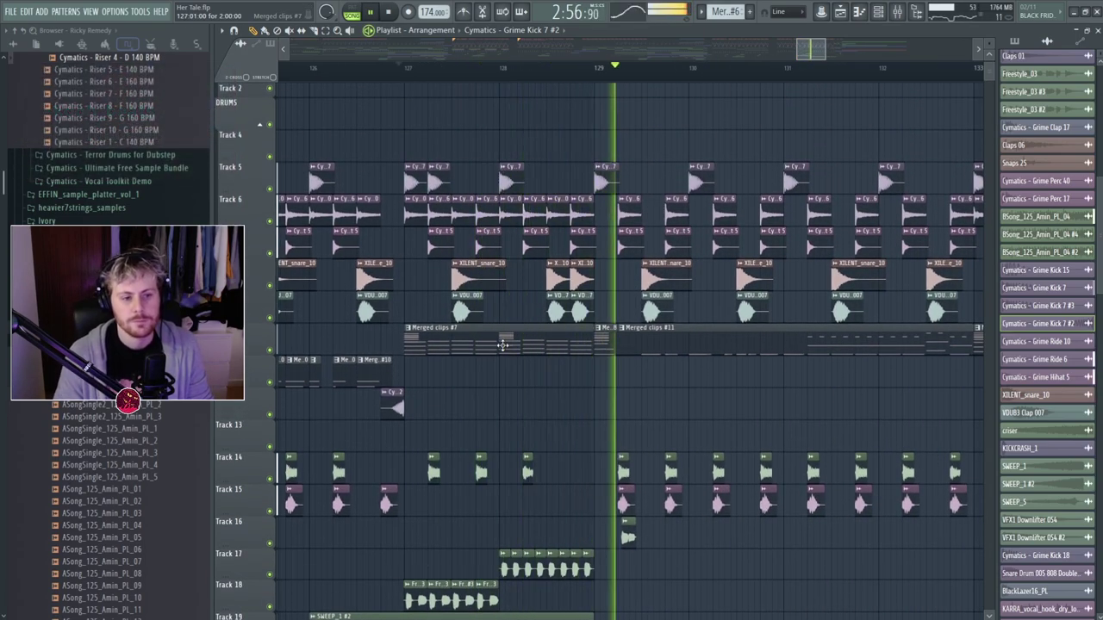
pyautogui.press('space')
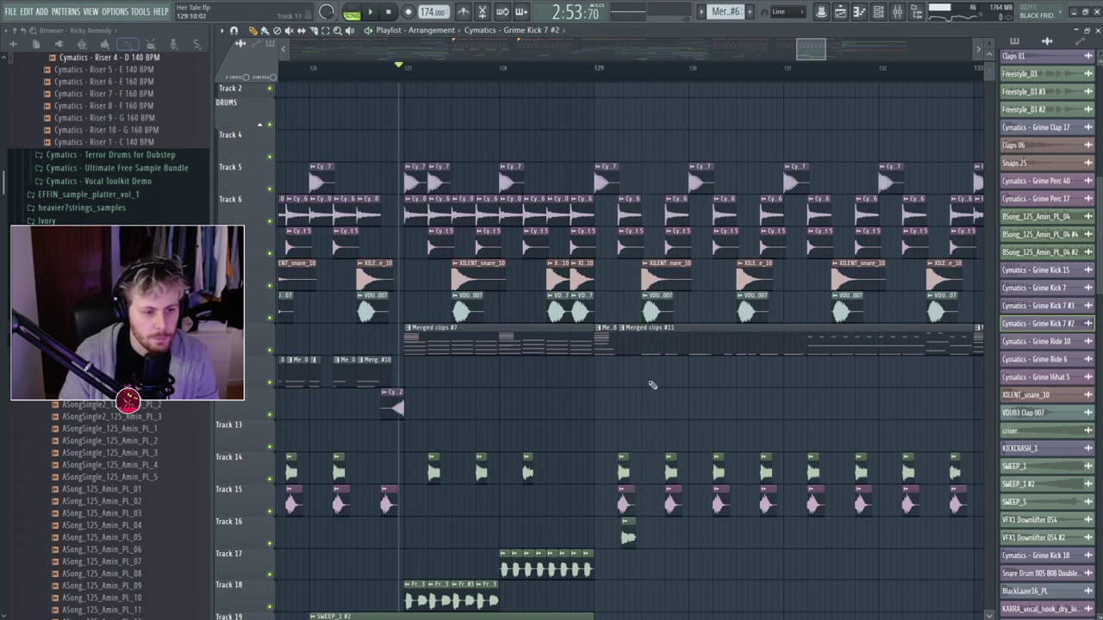
pyautogui.press('F9')
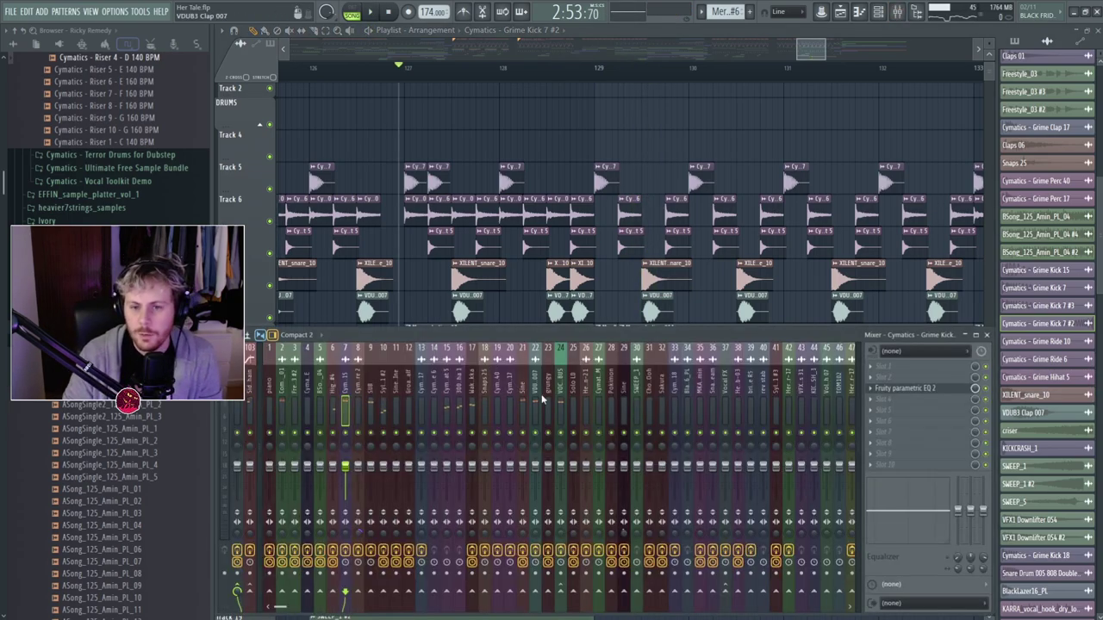
pyautogui.press('F9')
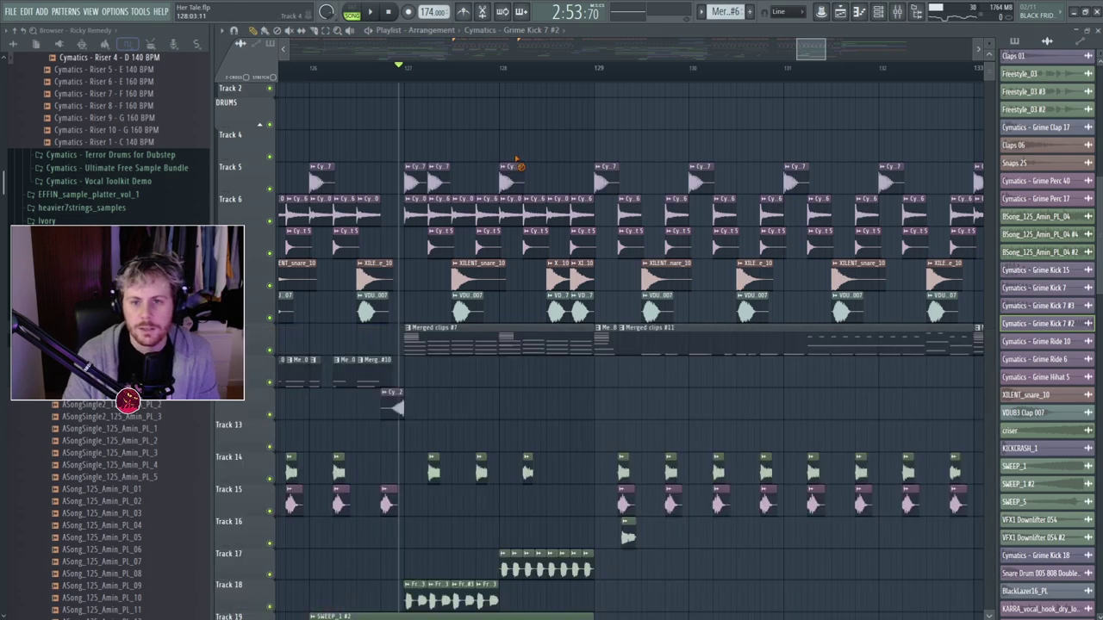
# Open the Merged clips #7 pattern, isolate the SUB channel and play the song with its Massive synth open.
pyautogui.doubleClick(440, 327)
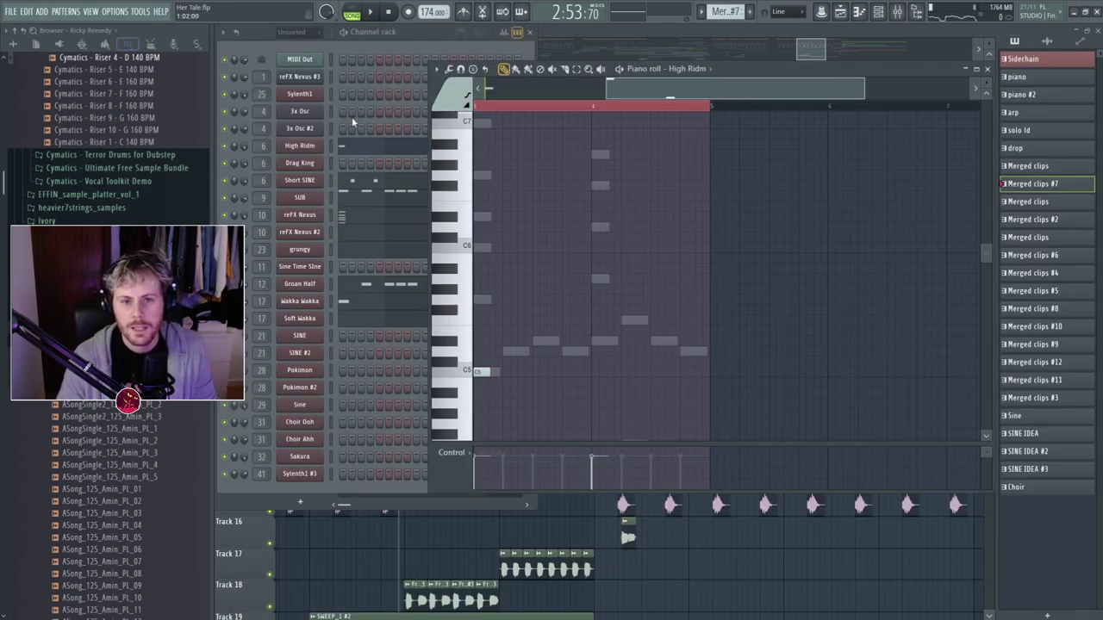
pyautogui.click(416, 34)
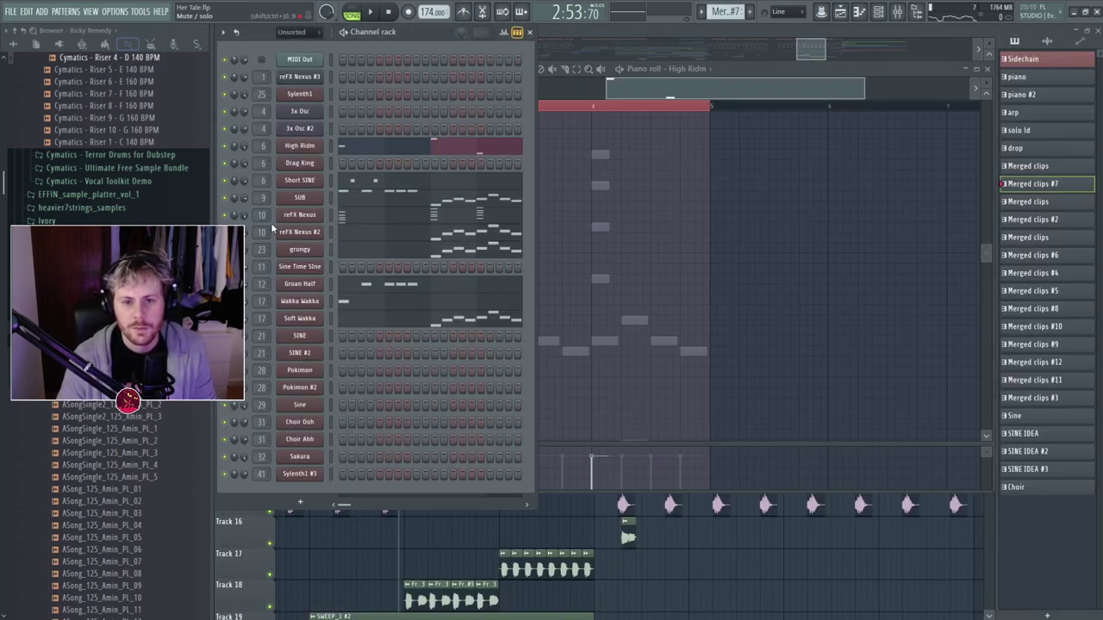
pyautogui.press('space')
pyautogui.click(300, 197)
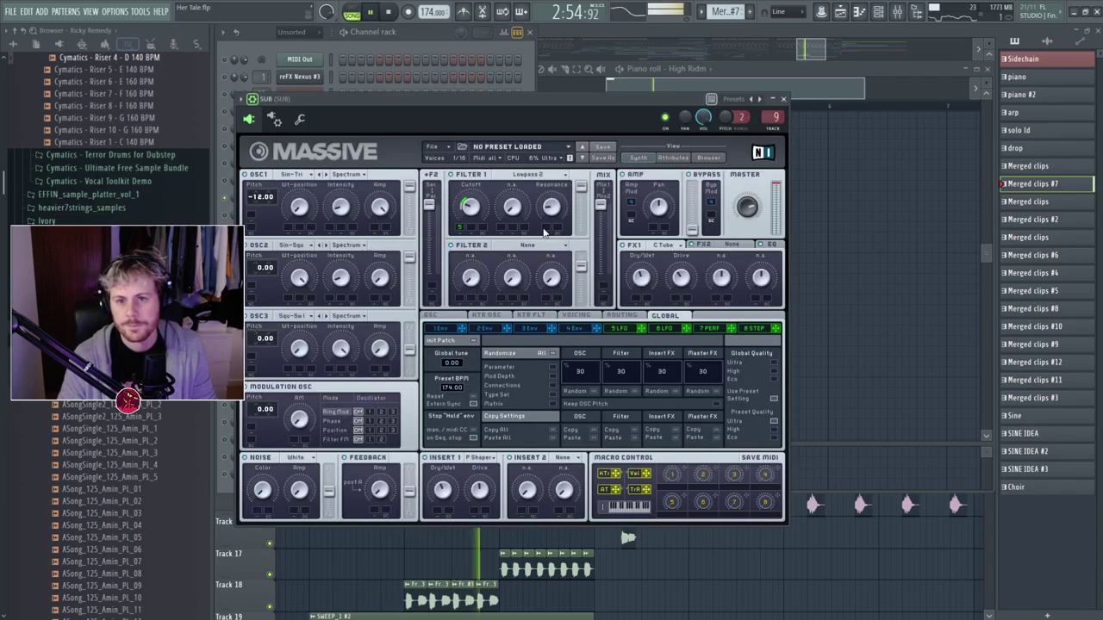
pyautogui.press('space')
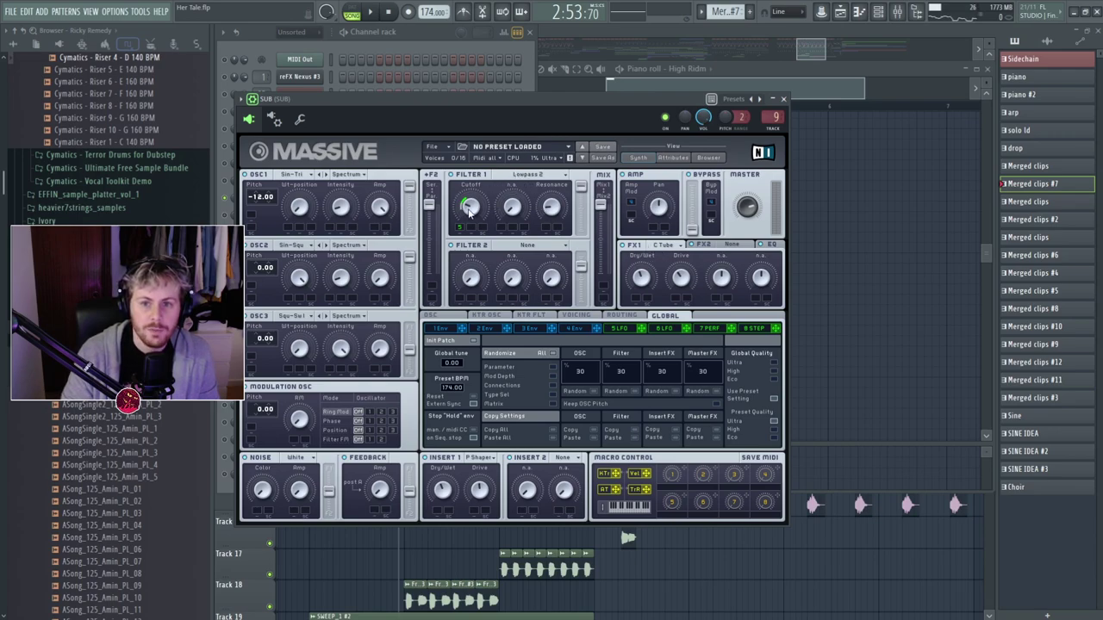
# Inspect the EQ and C Tube FX1 settings in the SUB's Massive synth and replay the sound.
pyautogui.click(390, 12)
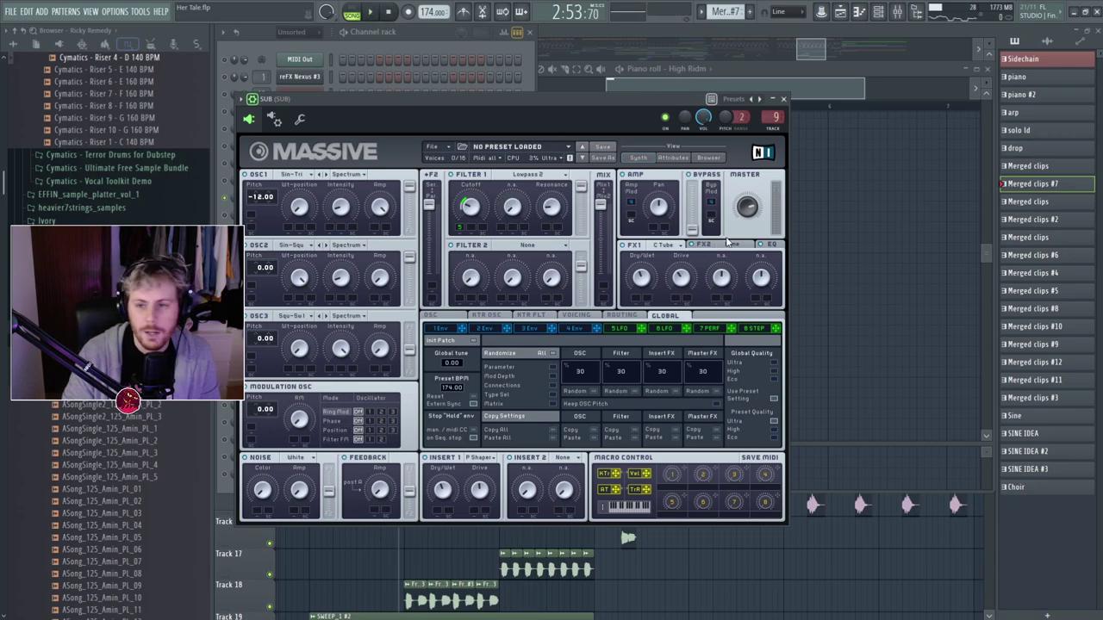
pyautogui.click(772, 246)
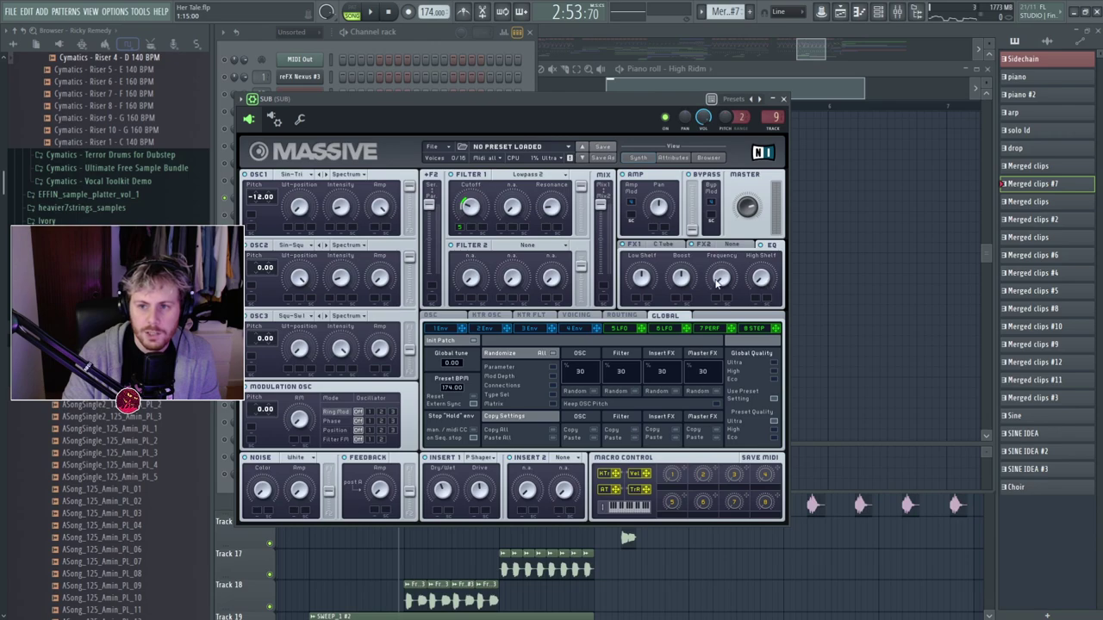
pyautogui.click(658, 248)
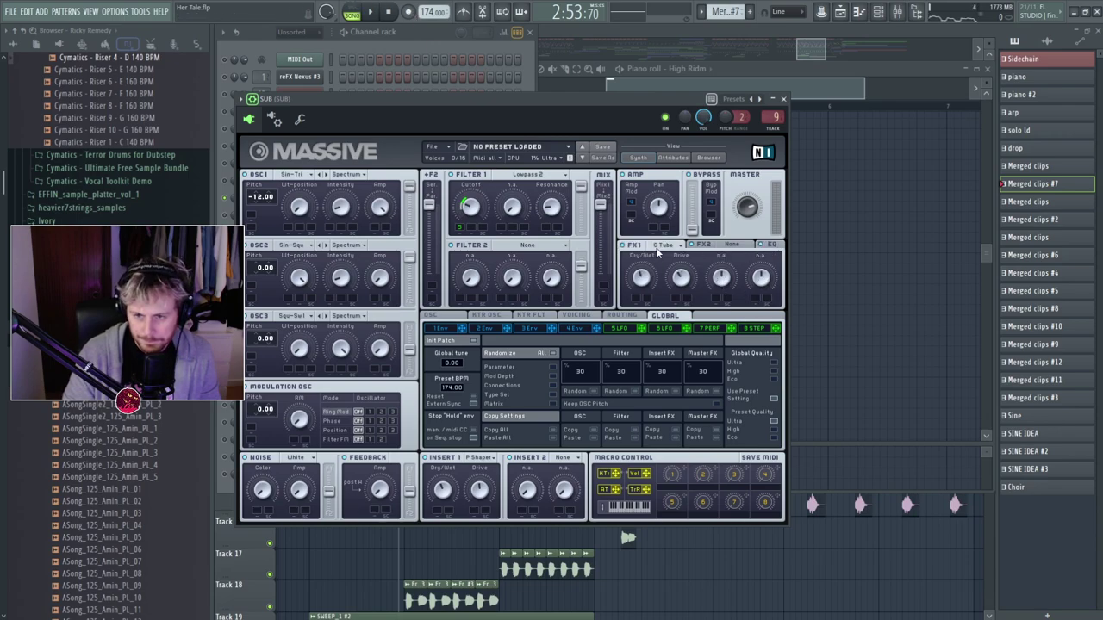
pyautogui.click(369, 12)
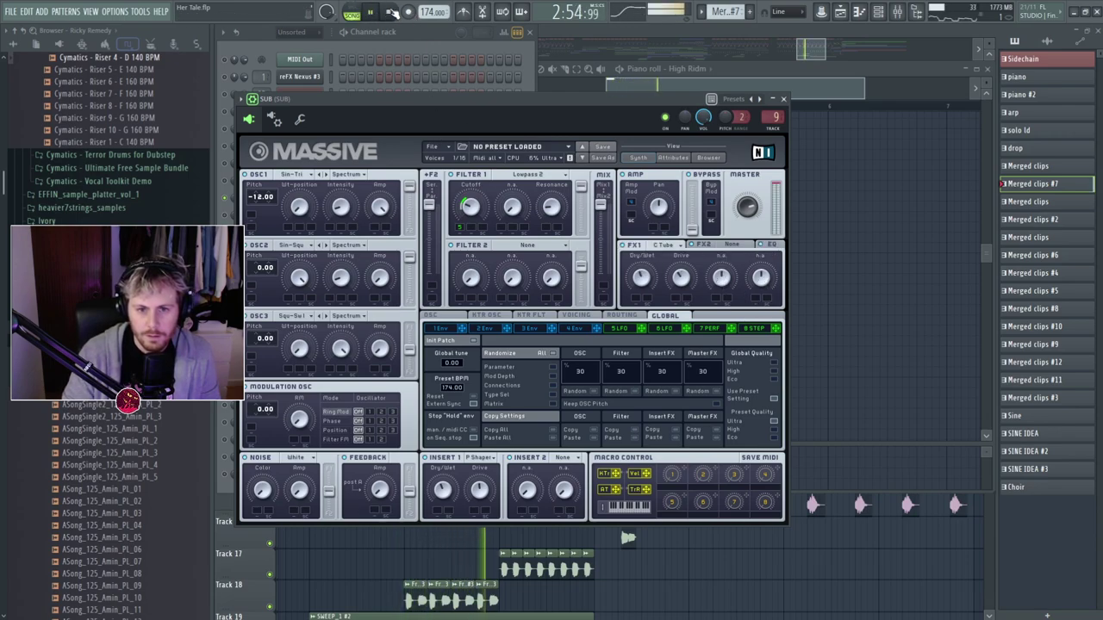
pyautogui.click(390, 12)
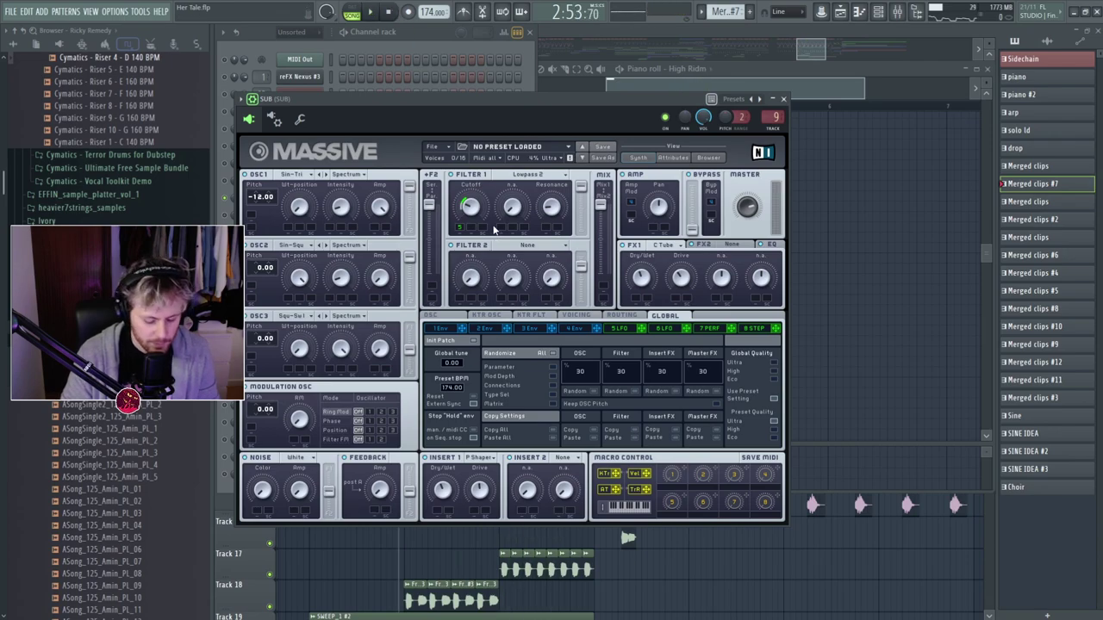
# Open the Fruity parametric EQ 2 on the SUB mixer track and play the song through it.
pyautogui.press('F9')
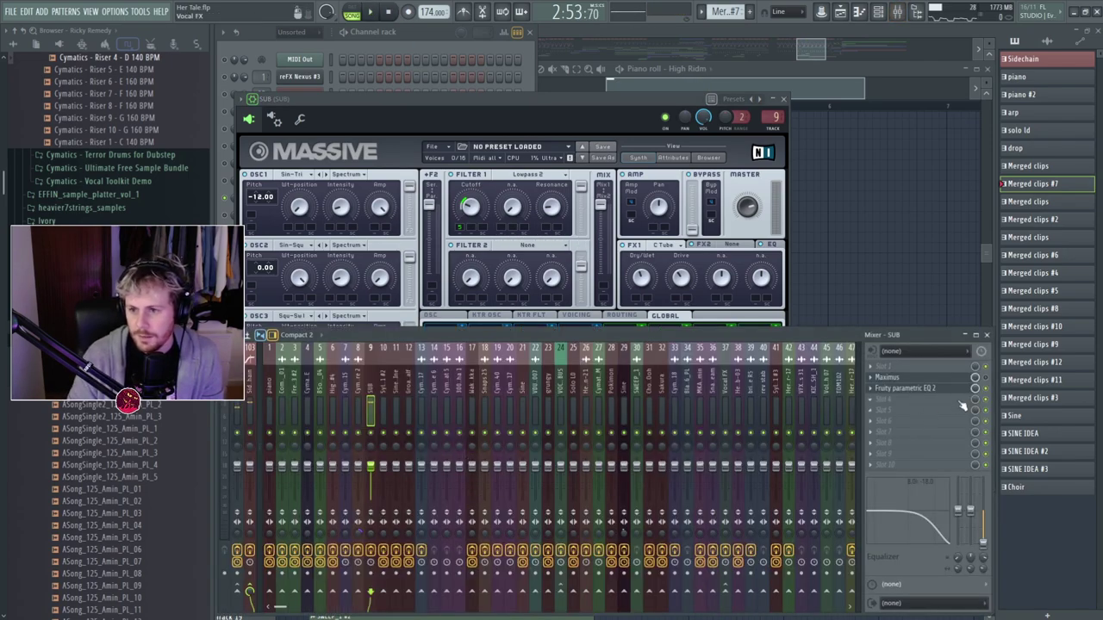
pyautogui.click(905, 388)
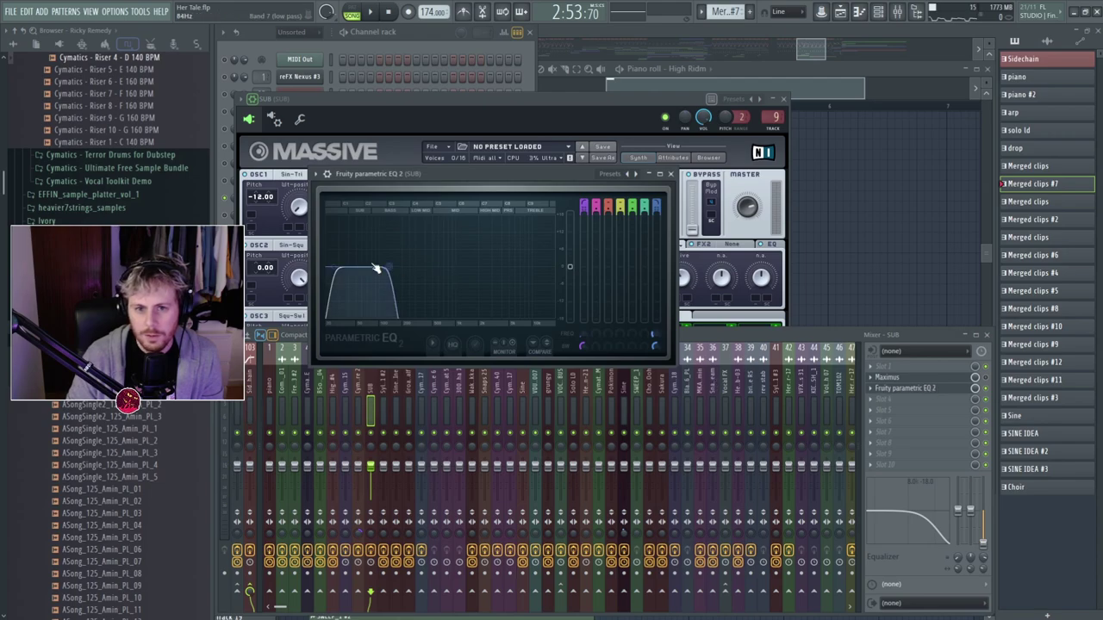
pyautogui.press('space')
pyautogui.press('space')
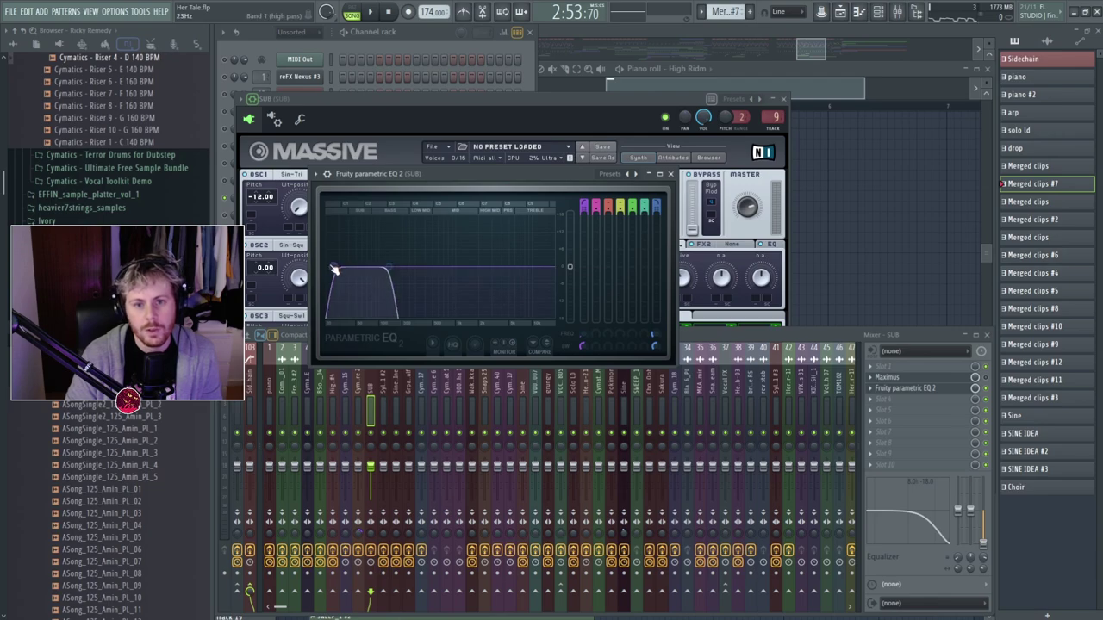
# Adjust the high-pass band of the SUB's parametric EQ to about 25 Hz.
pyautogui.moveTo(334, 312); pyautogui.dragTo(339, 284)
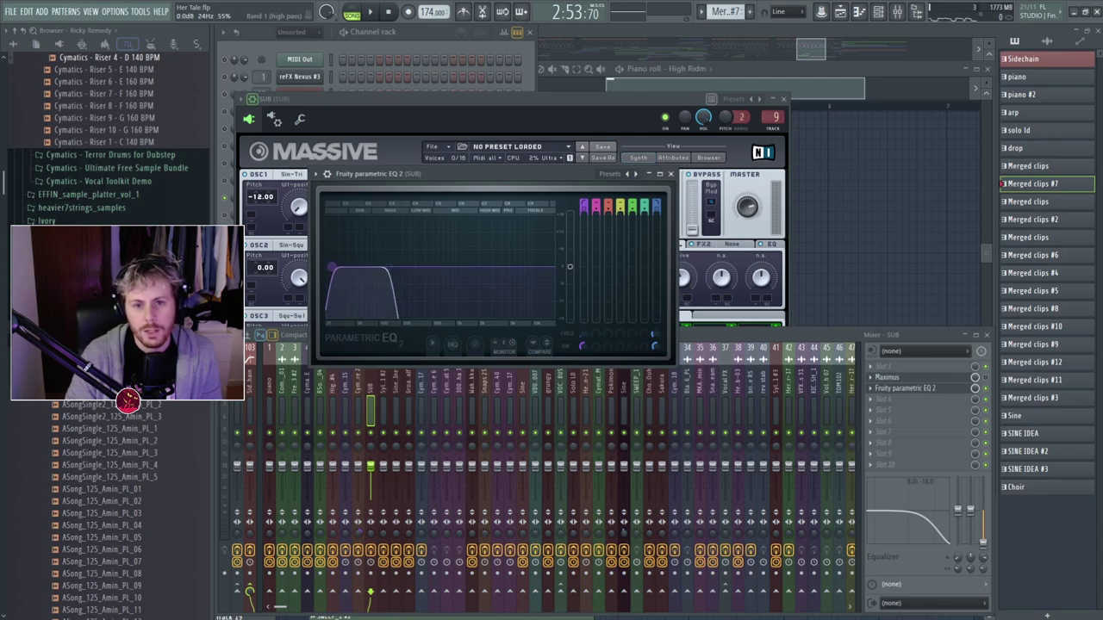
pyautogui.moveTo(337, 272); pyautogui.dragTo(329, 267)
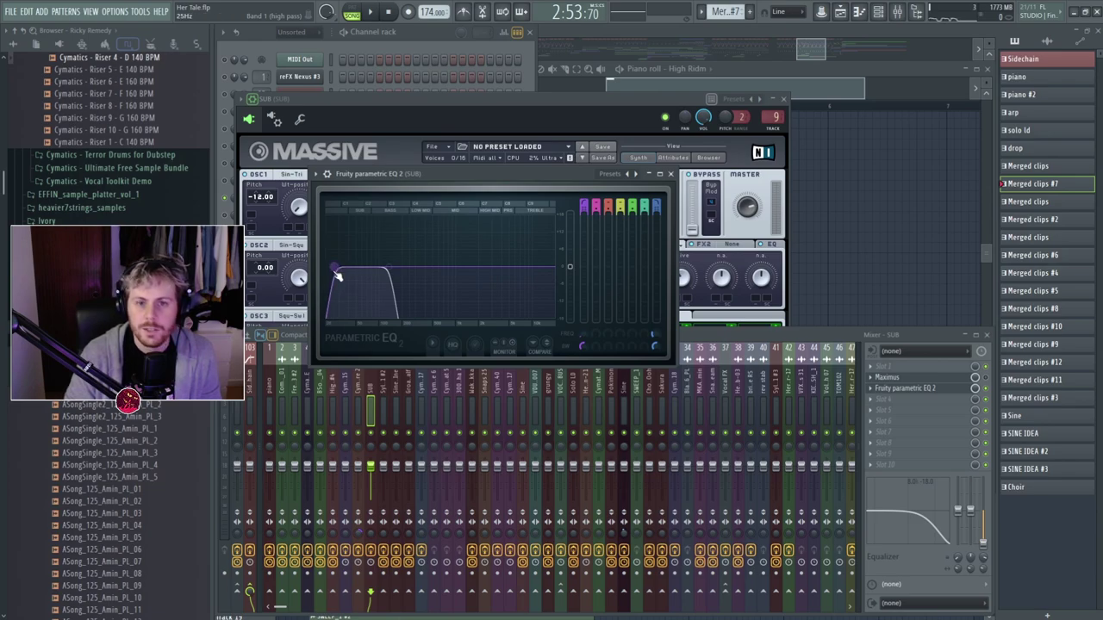
pyautogui.moveTo(358, 272); pyautogui.dragTo(348, 275)
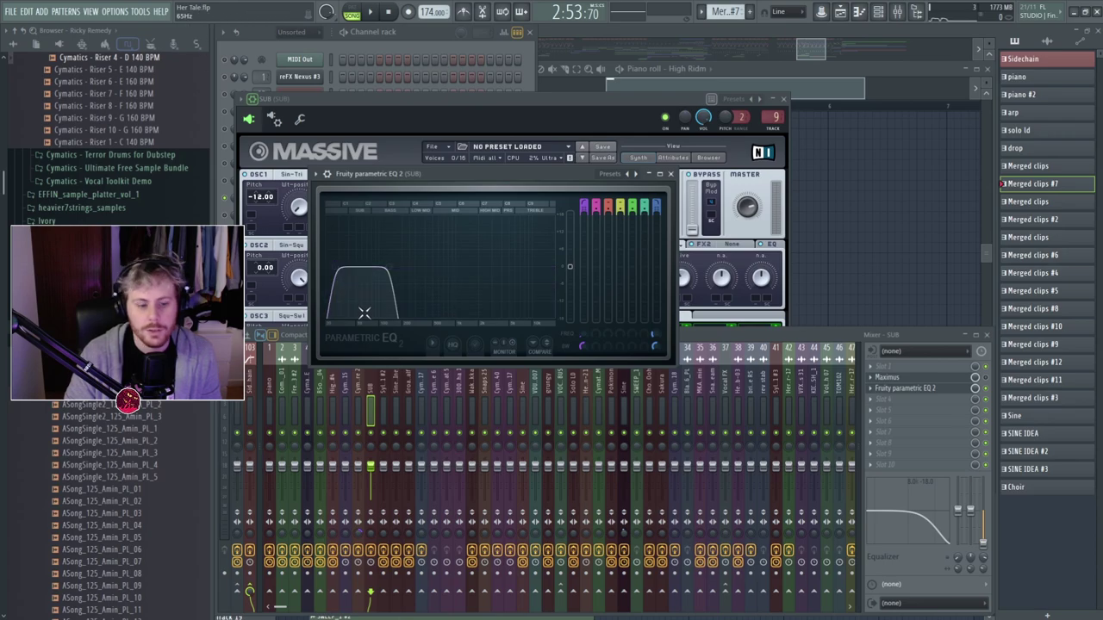
pyautogui.press('space')
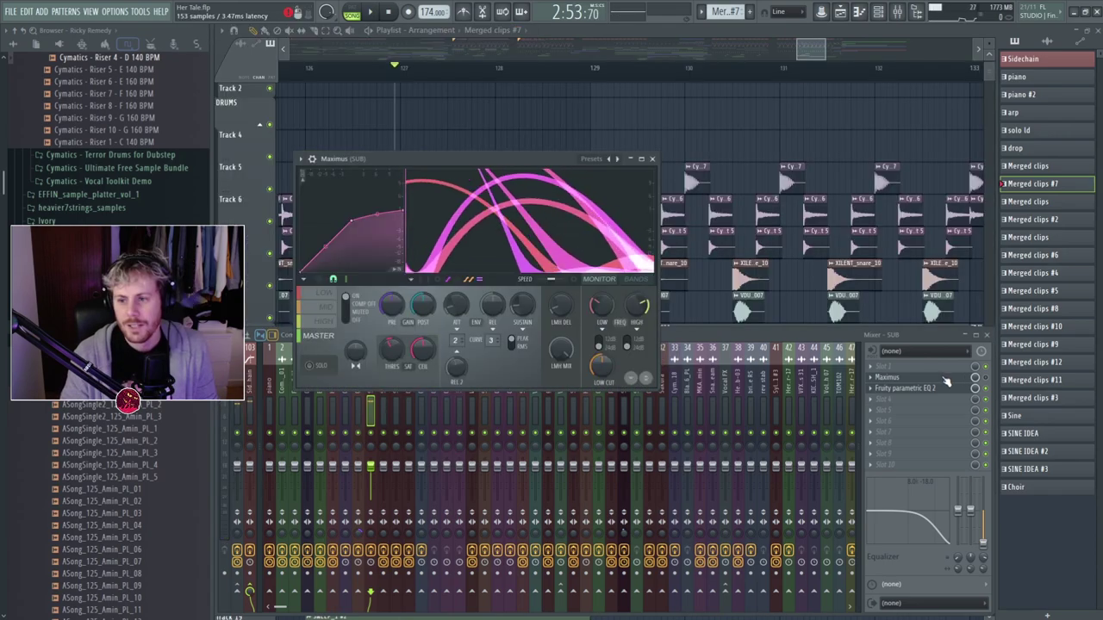
# Play the sub with Maximus open on its mixer track and inspect the low, mid and master bands.
pyautogui.press('space')
pyautogui.press('space')
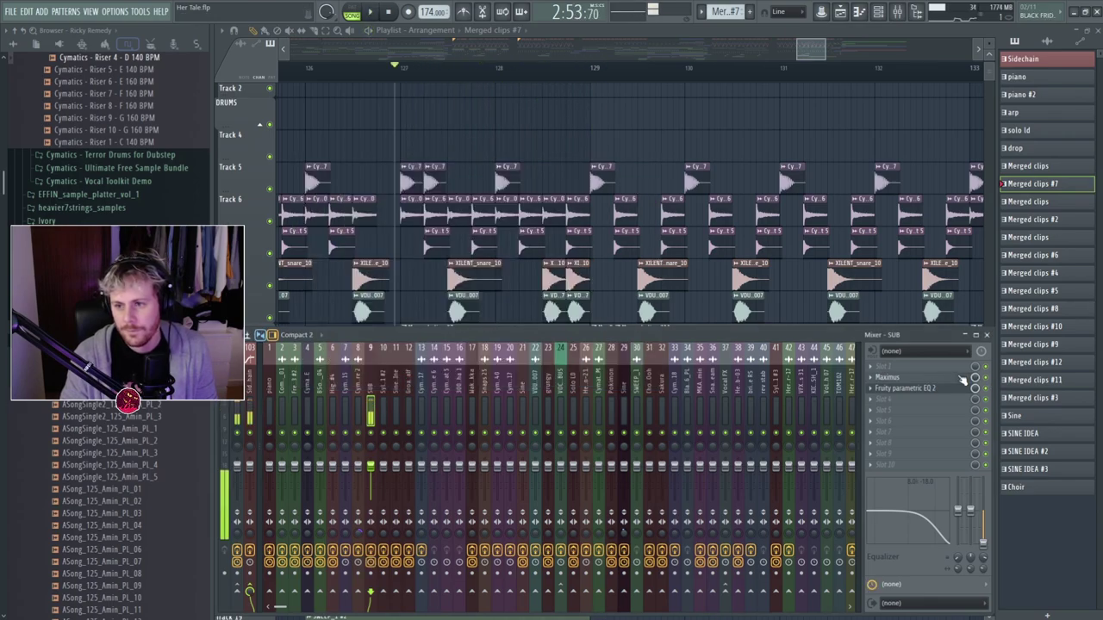
pyautogui.click(963, 379)
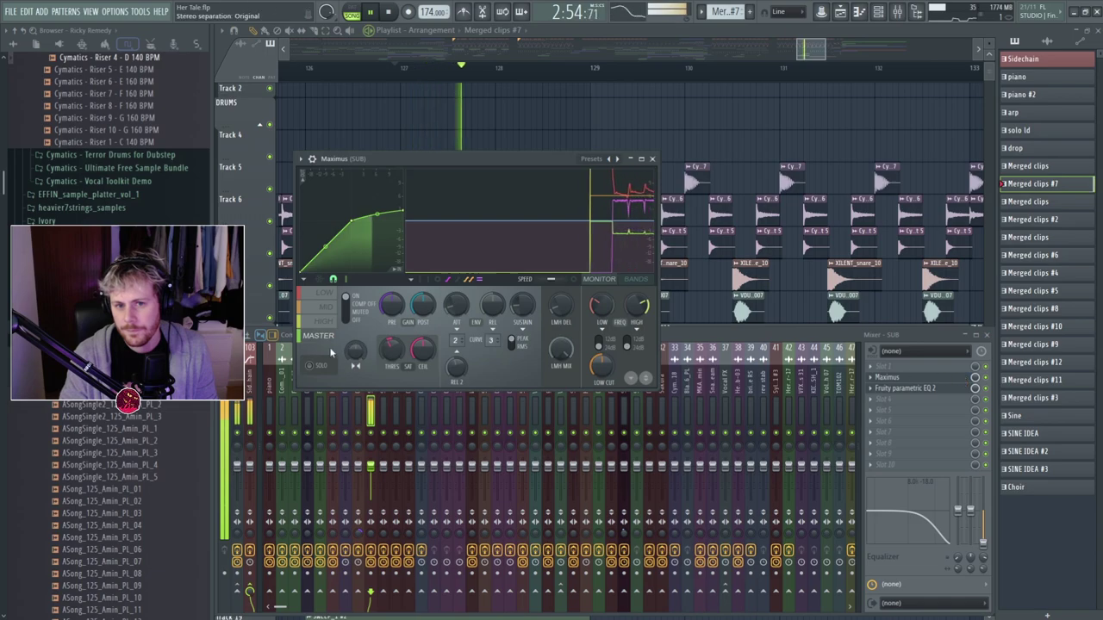
pyautogui.press('space')
pyautogui.click(325, 294)
pyautogui.click(326, 310)
pyautogui.click(330, 336)
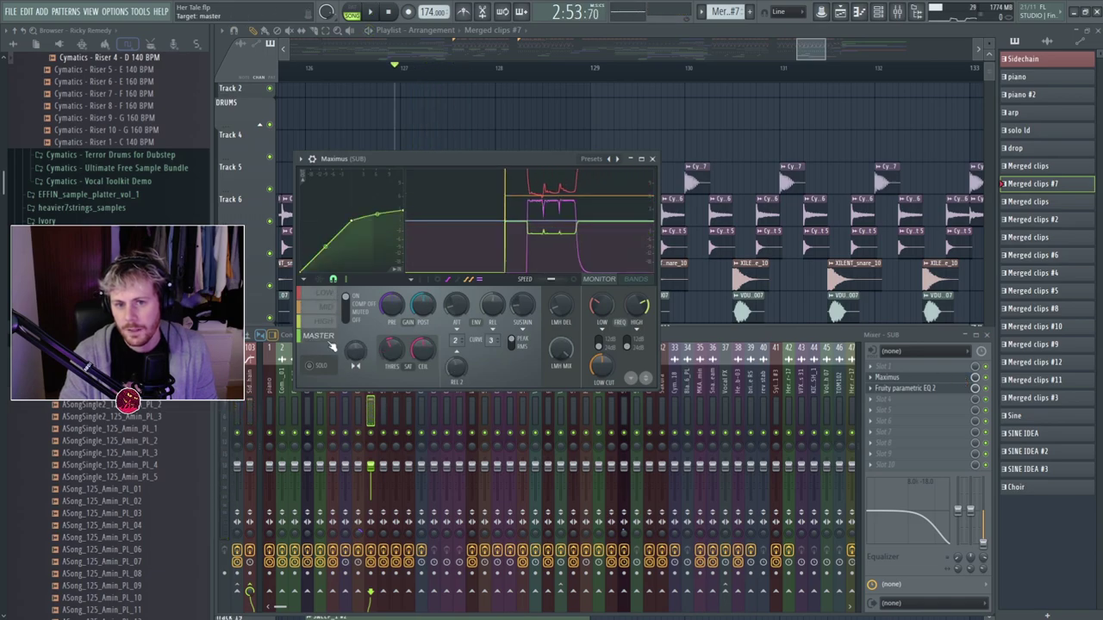
# Replay the sub, reopen Maximus and examine the curves of its high and low bands.
pyautogui.click(926, 379)
pyautogui.press('space')
pyautogui.press('space')
pyautogui.click(943, 379)
pyautogui.click(319, 324)
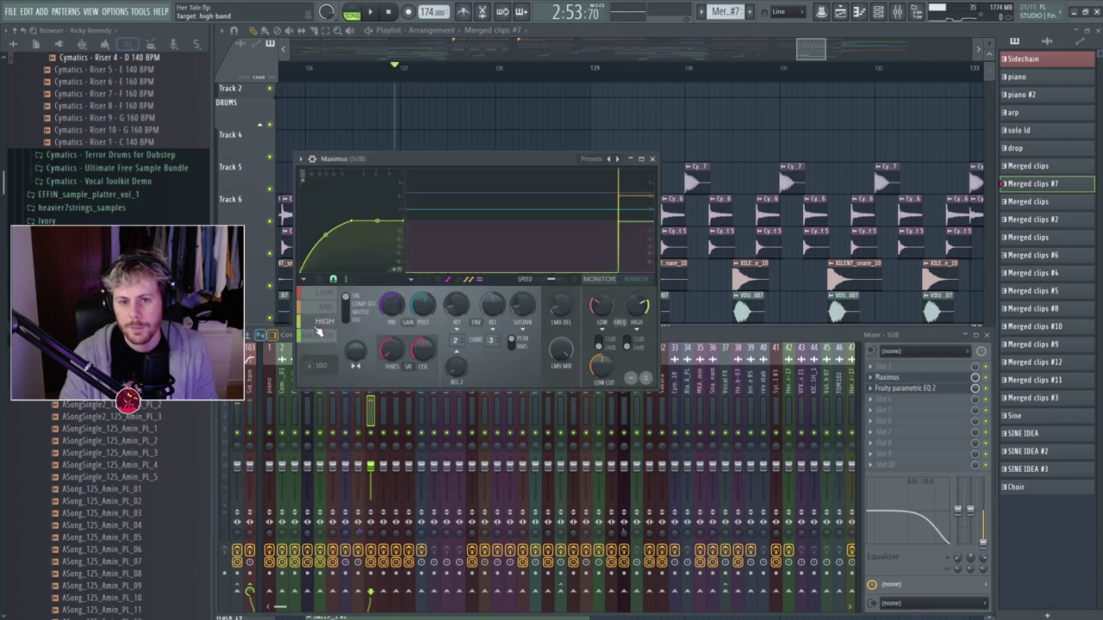
pyautogui.click(323, 295)
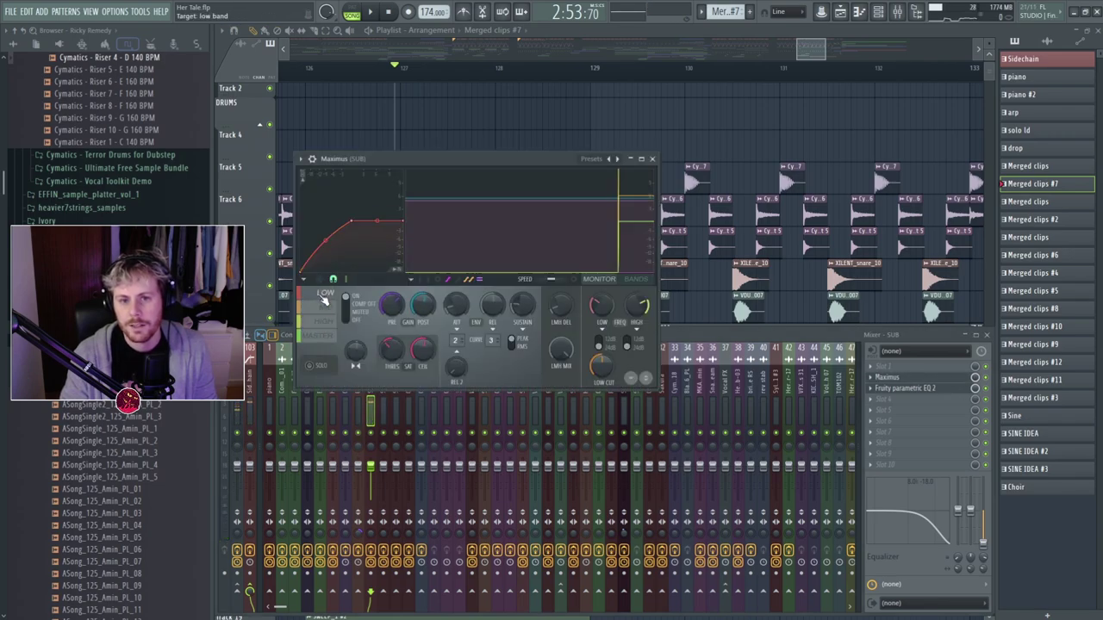
# Close Maximus and replay the isolated sub several times from just before bar 127.
pyautogui.press('space')
pyautogui.click(934, 379)
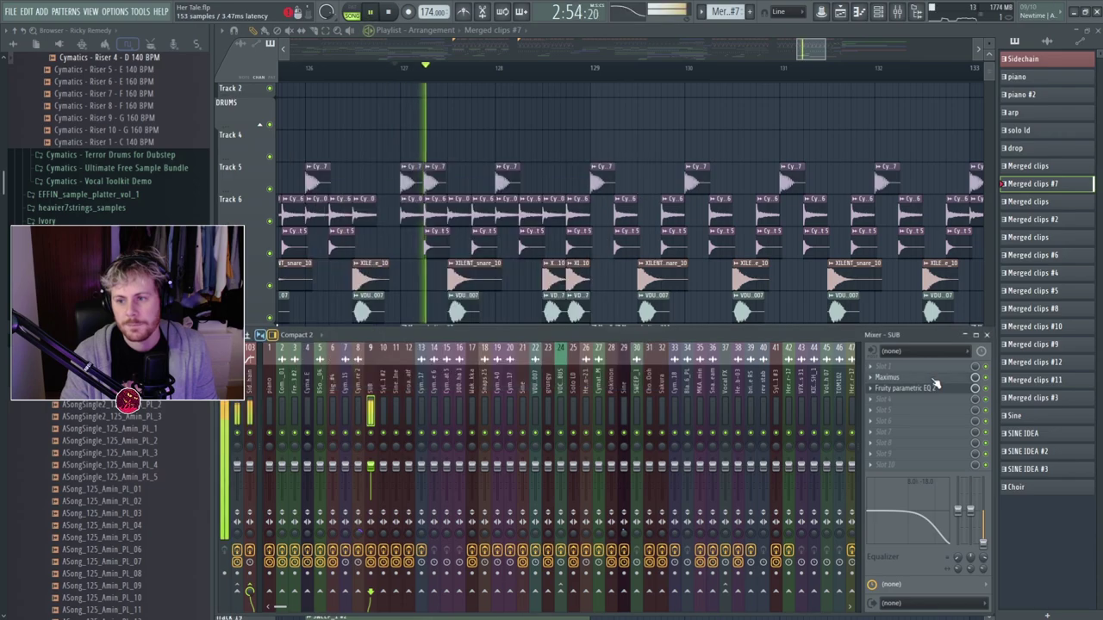
pyautogui.press('space')
pyautogui.press('space')
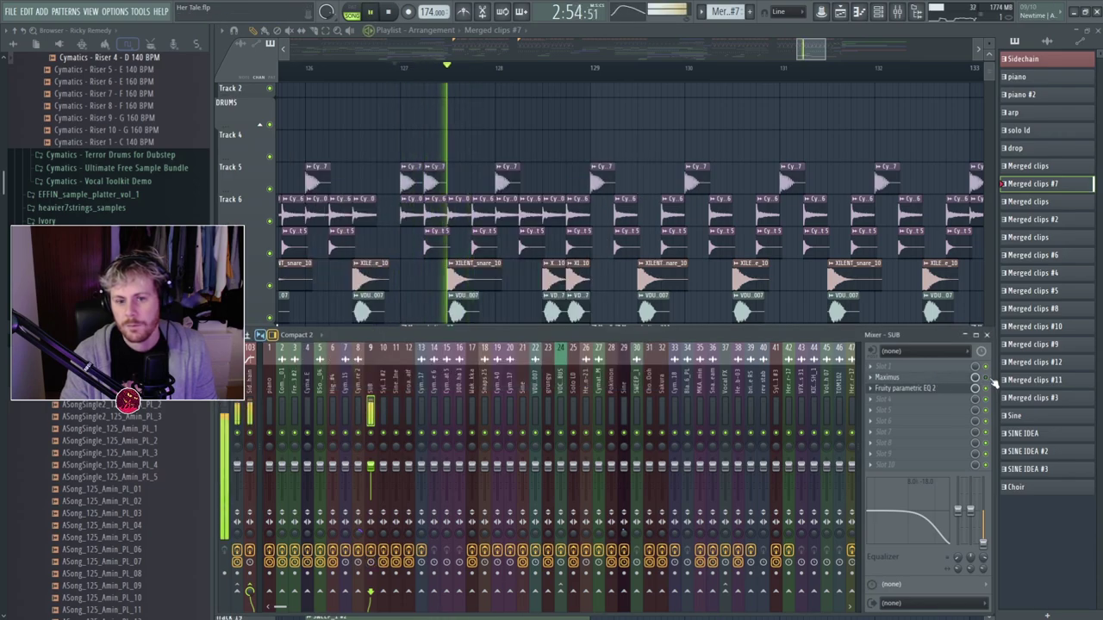
pyautogui.press('space')
pyautogui.press('space')
pyautogui.press('space')
# Open iZotope Ozone 7 on the Master track and play the song to check its Exciter and levels.
pyautogui.click(237, 414)
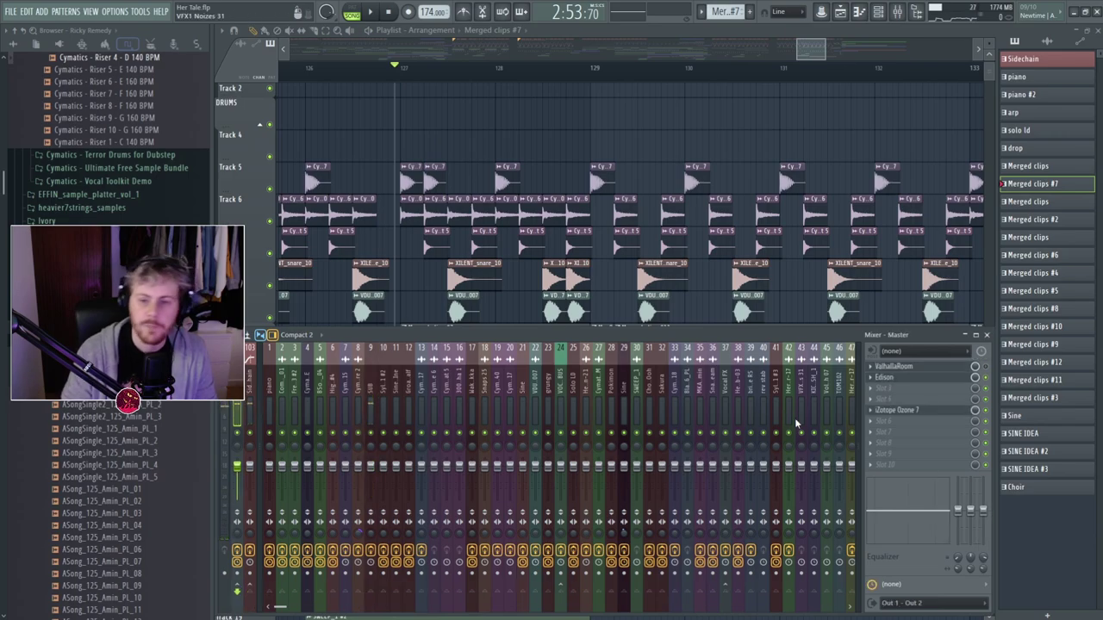
pyautogui.click(932, 405)
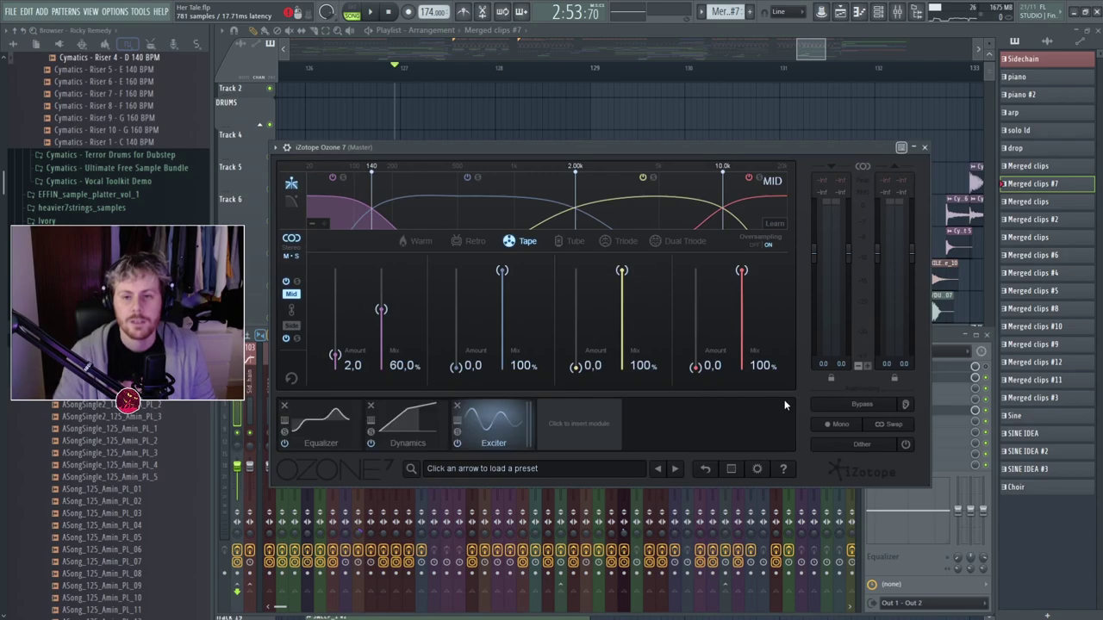
pyautogui.click(372, 13)
pyautogui.press('space')
pyautogui.click(443, 118)
# Close the plugin windows, return to the playlist, play from just before bar 127 and check the channel rack.
pyautogui.press('F5')
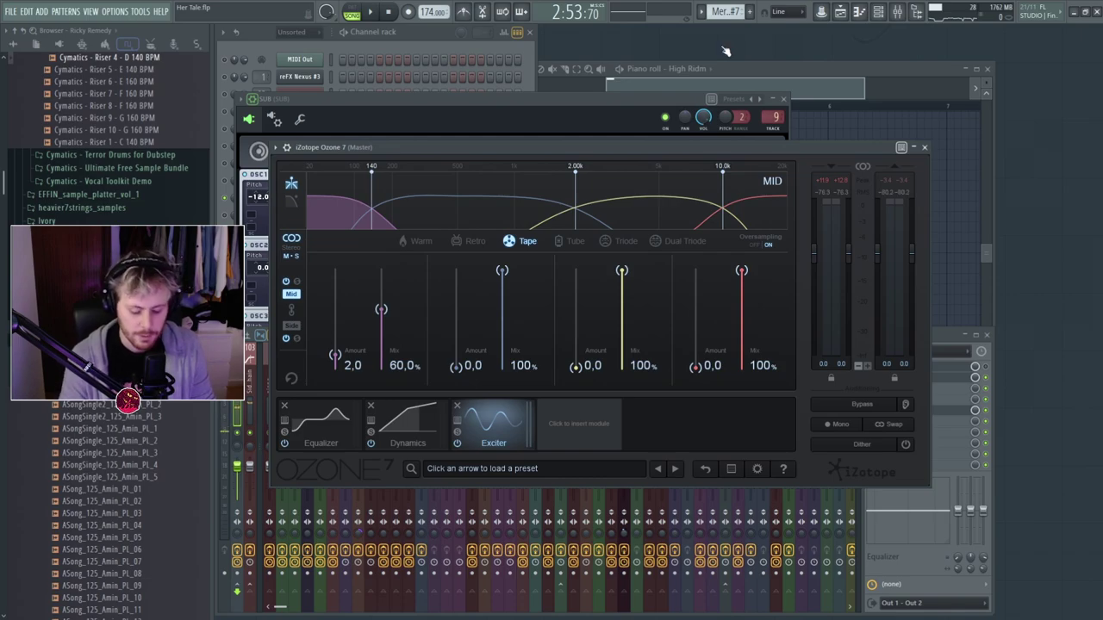
pyautogui.press('F12')
pyautogui.press('F5')
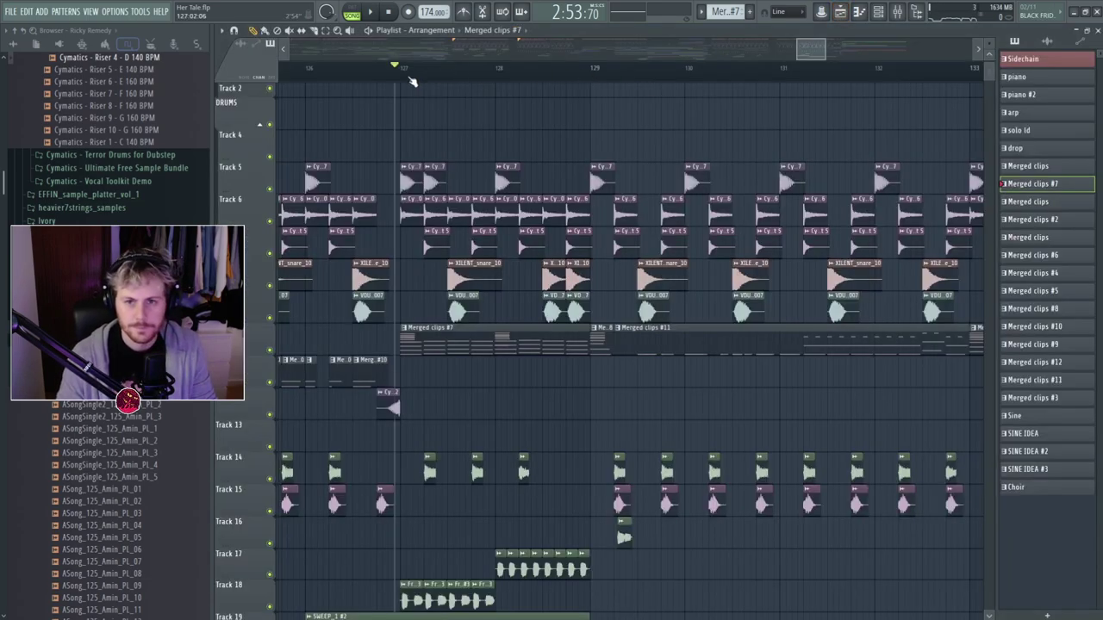
pyautogui.press('space')
pyautogui.press('F6')
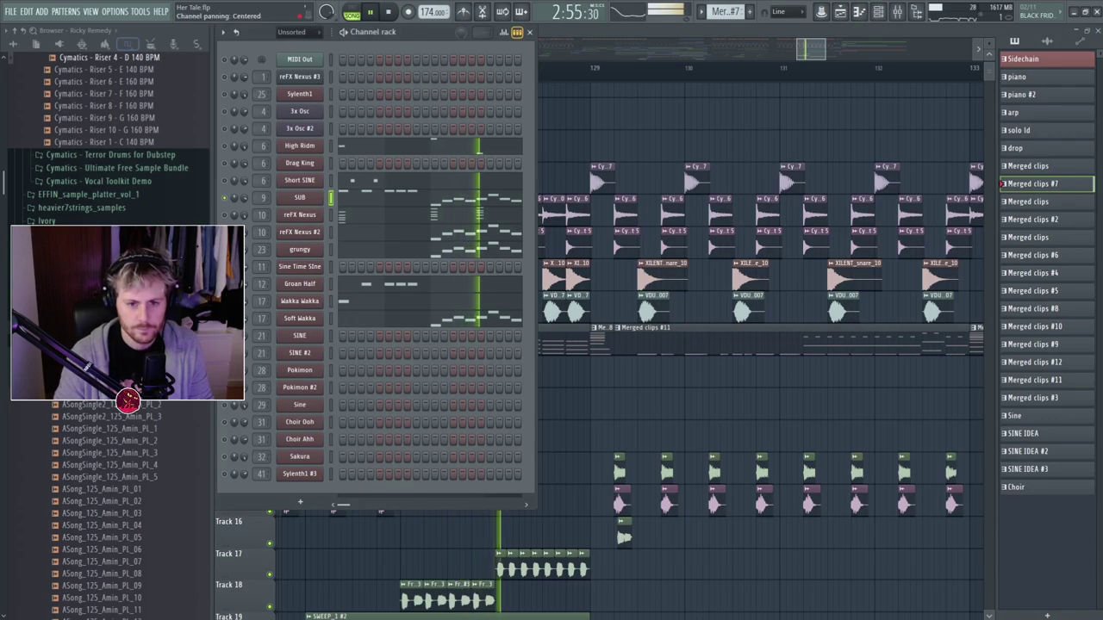
pyautogui.press('F6')
# Let the song play on, mark bars 131 to 133 in the playlist and check the mixer.
pyautogui.scroll(-4, 645, 124)
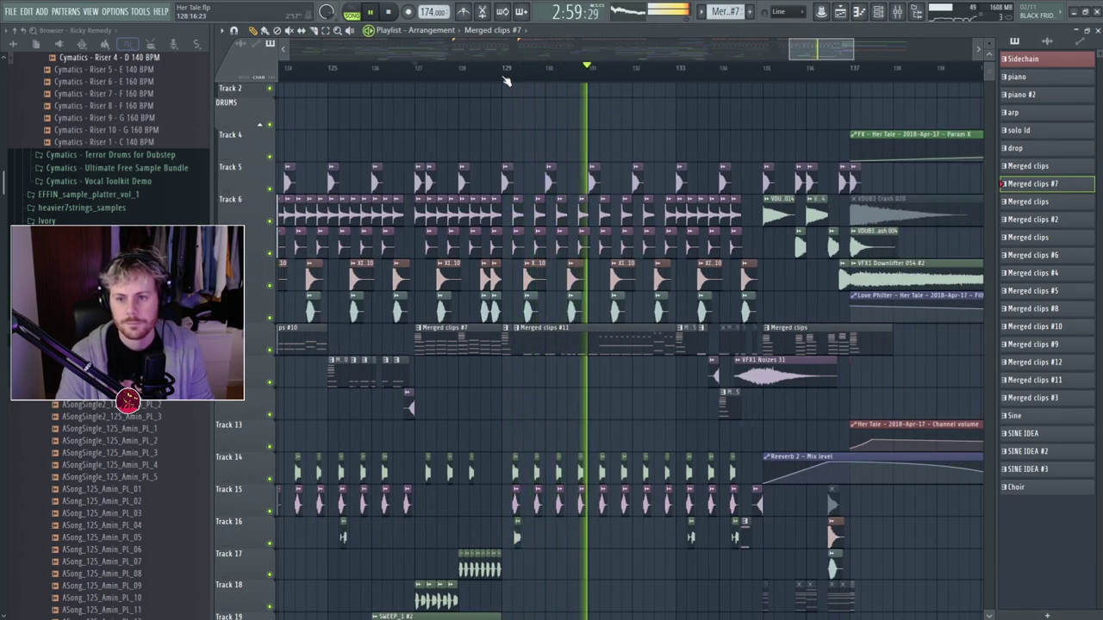
pyautogui.moveTo(591, 69); pyautogui.dragTo(676, 69)
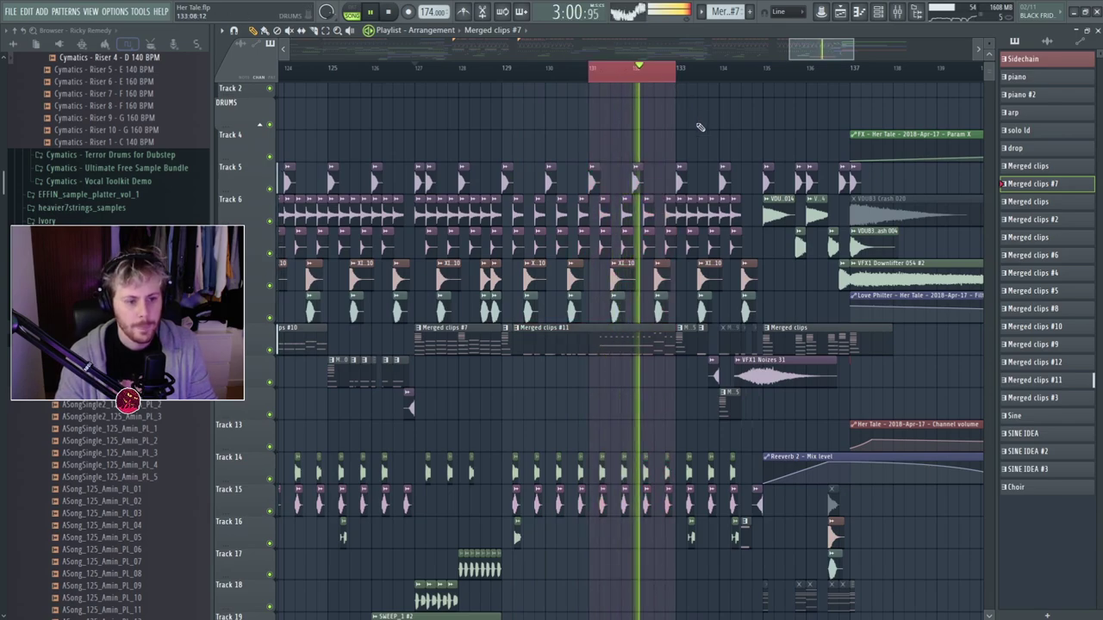
pyautogui.press('F9')
pyautogui.press('space')
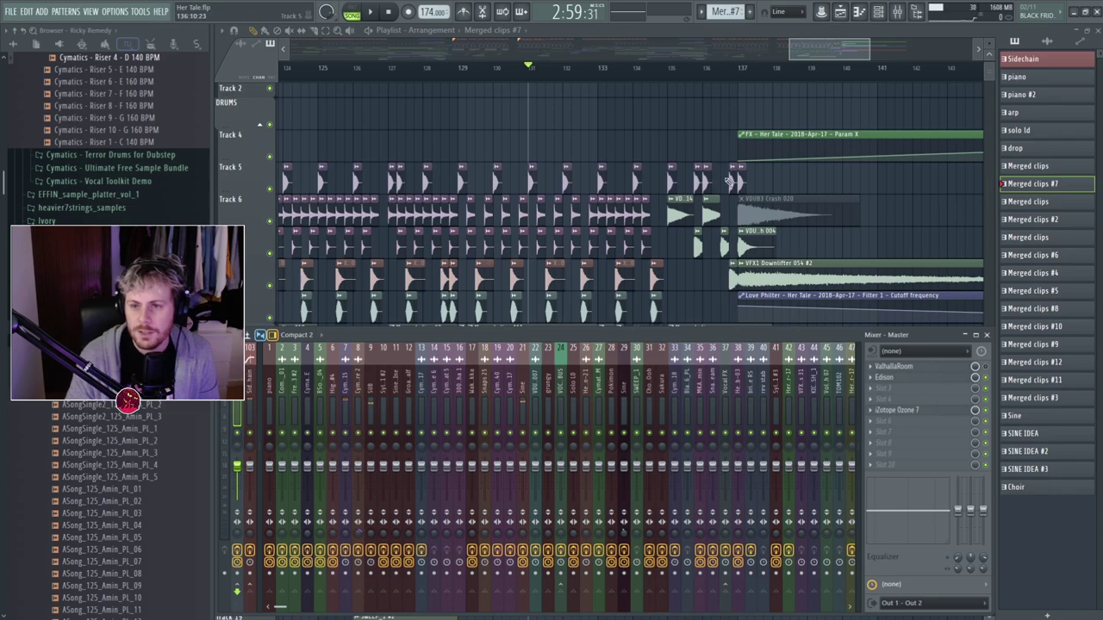
# Close the mixer, play the song from just before bar 135 and examine the clips and automation around bar 137.
pyautogui.press('F9')
pyautogui.scroll(-3, 686, 118)
pyautogui.scroll(2, 771, 99)
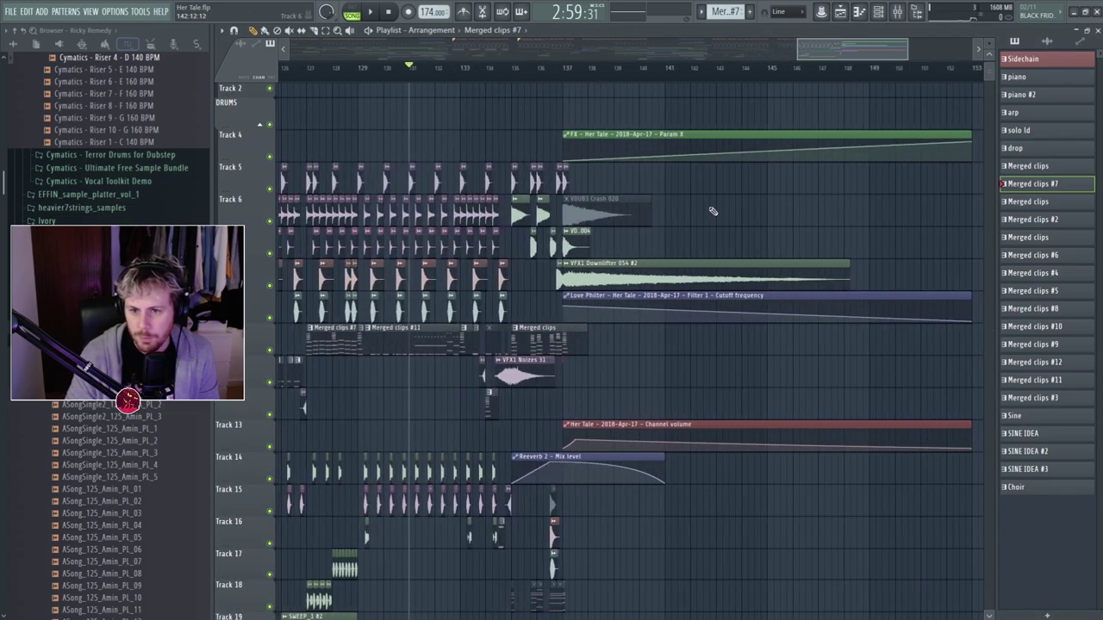
pyautogui.click(505, 69)
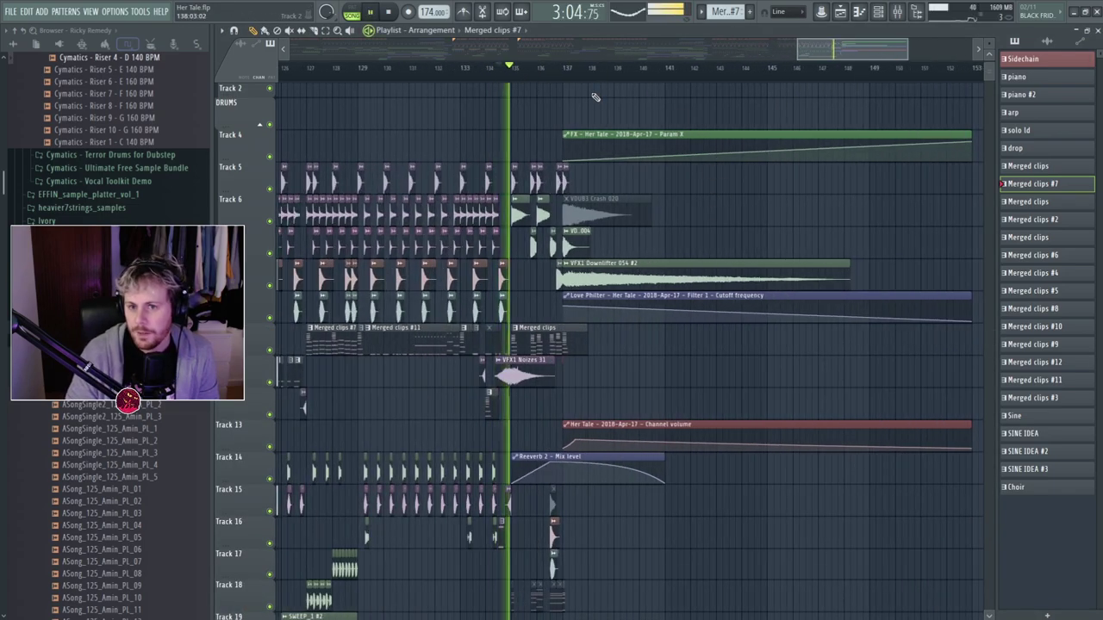
pyautogui.scroll(3, 581, 121)
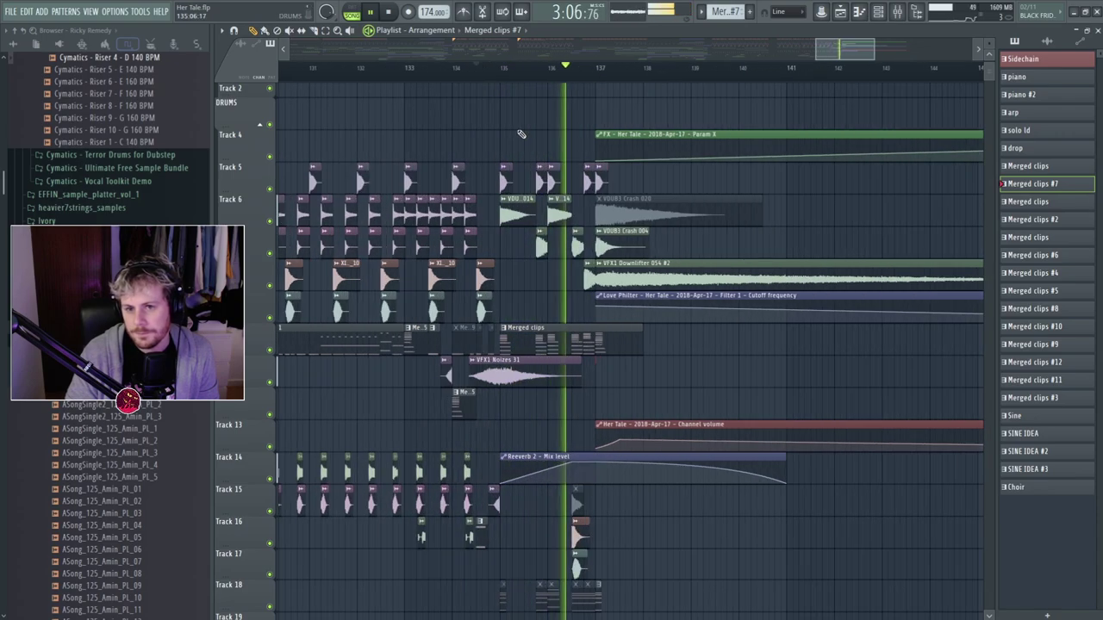
pyautogui.press('space')
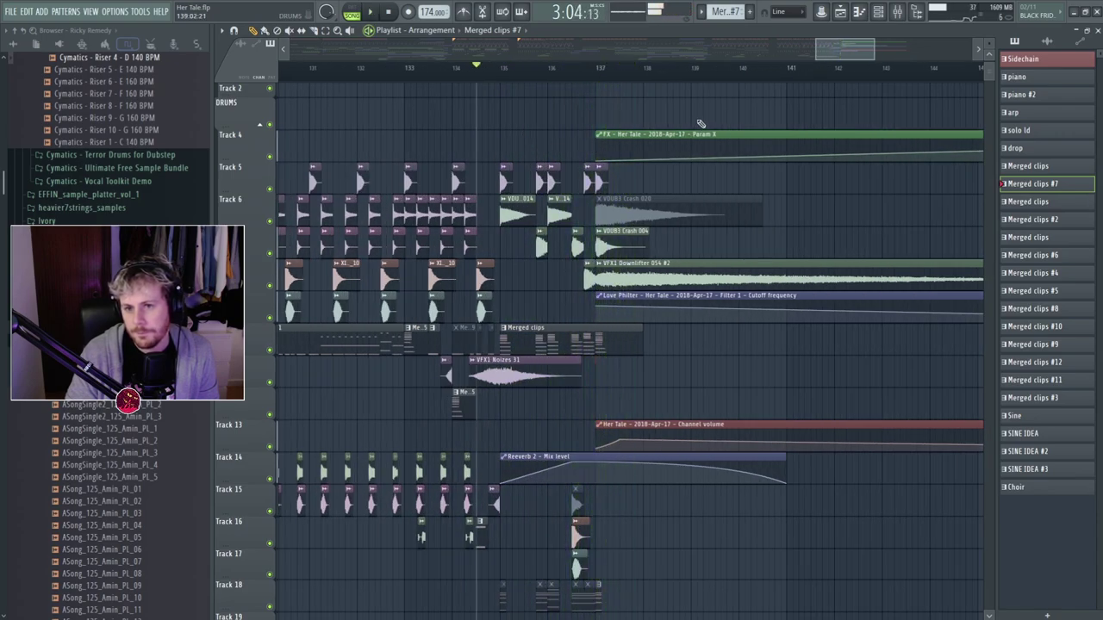
pyautogui.scroll(-5, 634, 140)
pyautogui.scroll(3, 635, 140)
pyautogui.scroll(3, 508, 138)
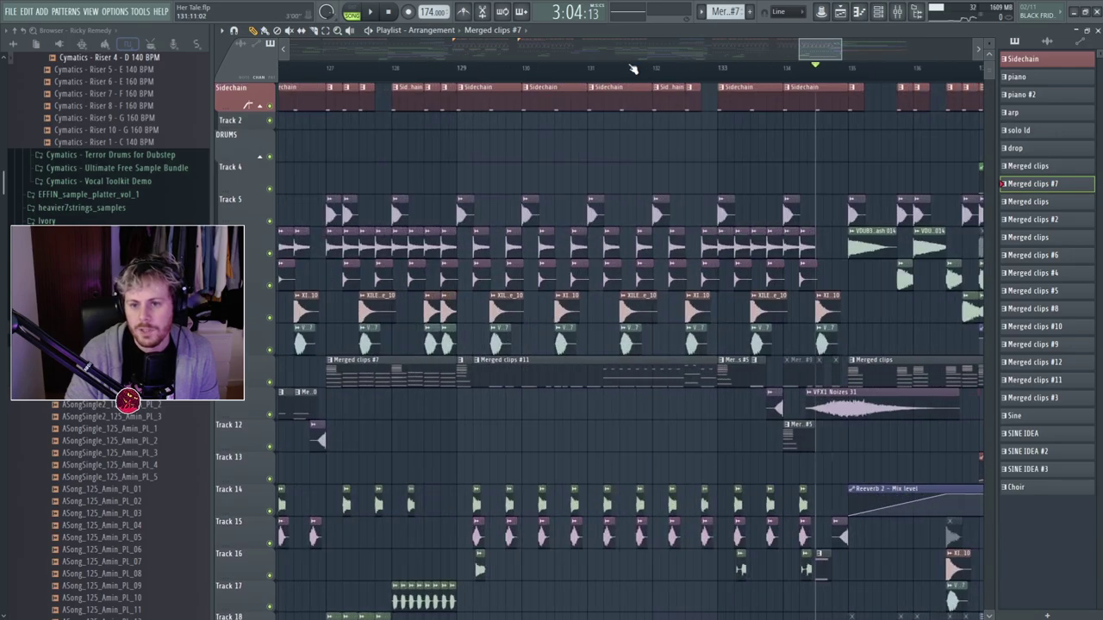
pyautogui.moveTo(586, 79); pyautogui.dragTo(720, 91)
pyautogui.scroll(-6, 741, 134)
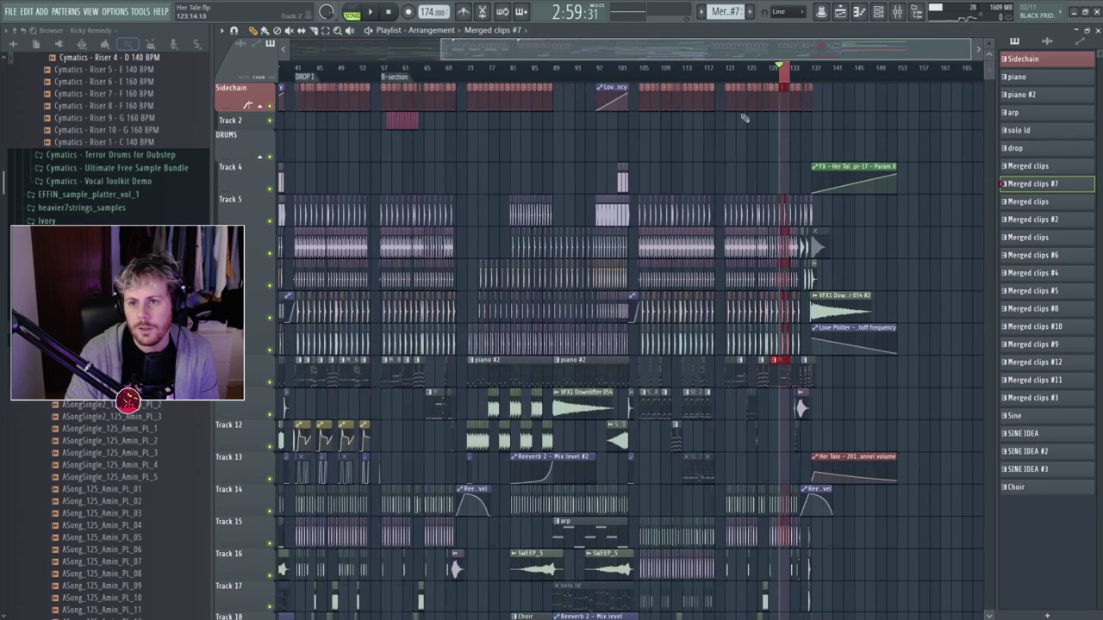
# Mark bars 41 to 45 at the DROP 1 marker in the playlist and play the first drop from just before bar 41.
pyautogui.scroll(4, 508, 83)
pyautogui.moveTo(445, 75); pyautogui.dragTo(543, 81)
pyautogui.press('space')
pyautogui.scroll(3, 472, 79)
pyautogui.click(405, 70)
pyautogui.keyDown('ctrl'); pyautogui.click(442, 131); pyautogui.keyUp('ctrl')
pyautogui.scroll(-5, 444, 134)
pyautogui.scroll(4, 474, 159)
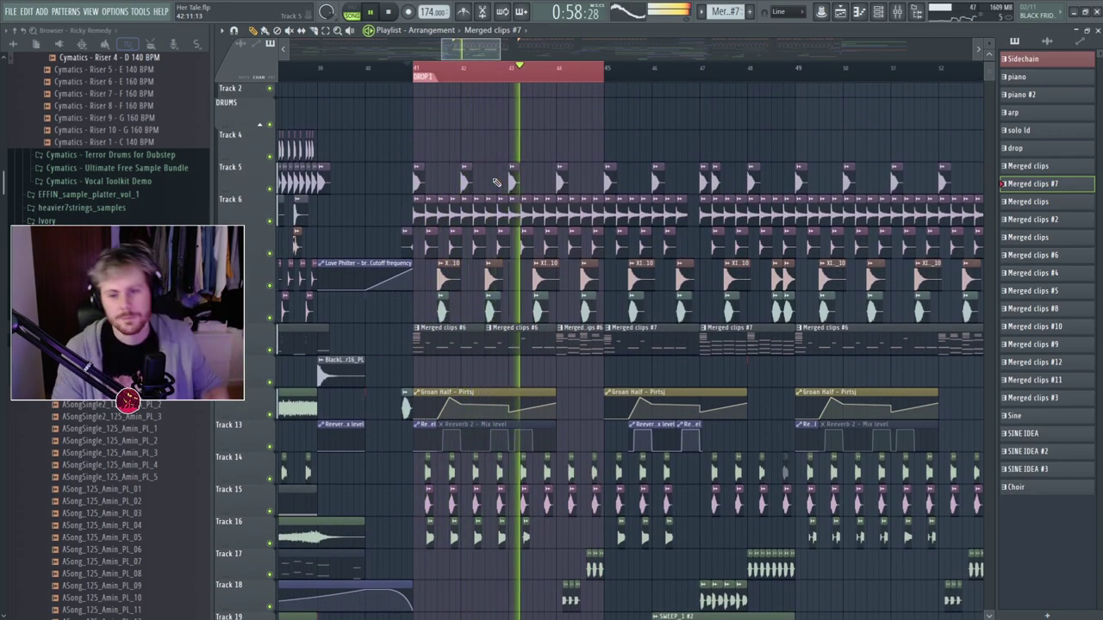
# Open iZotope Ozone 7 on the Master track and compare the first drop's playback with the plugin bypassed and active.
pyautogui.press('F9')
pyautogui.press('space')
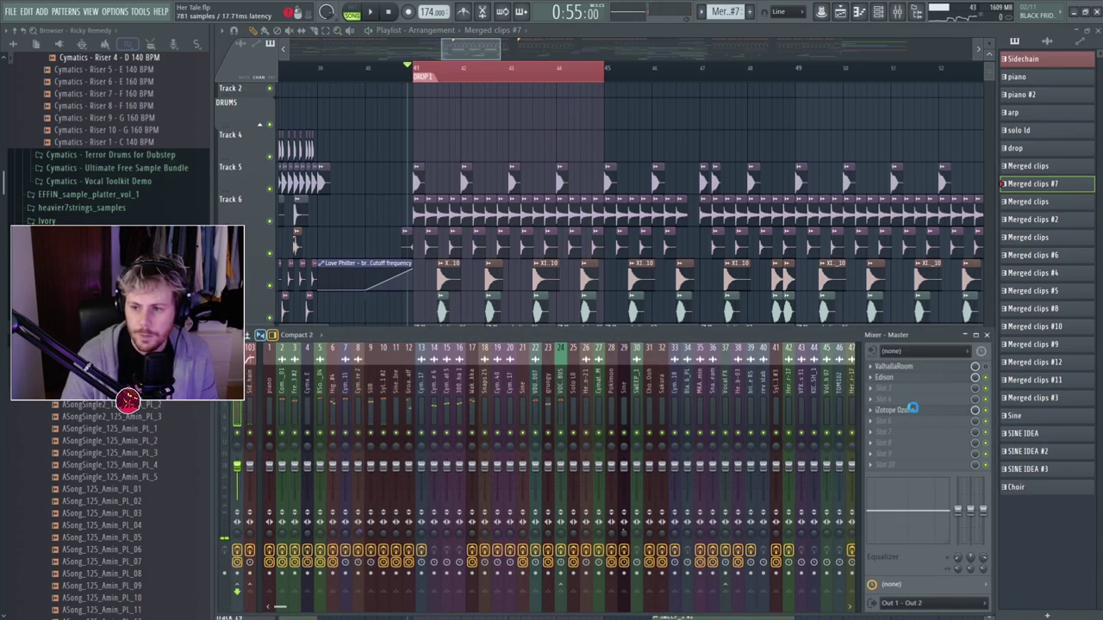
pyautogui.click(911, 410)
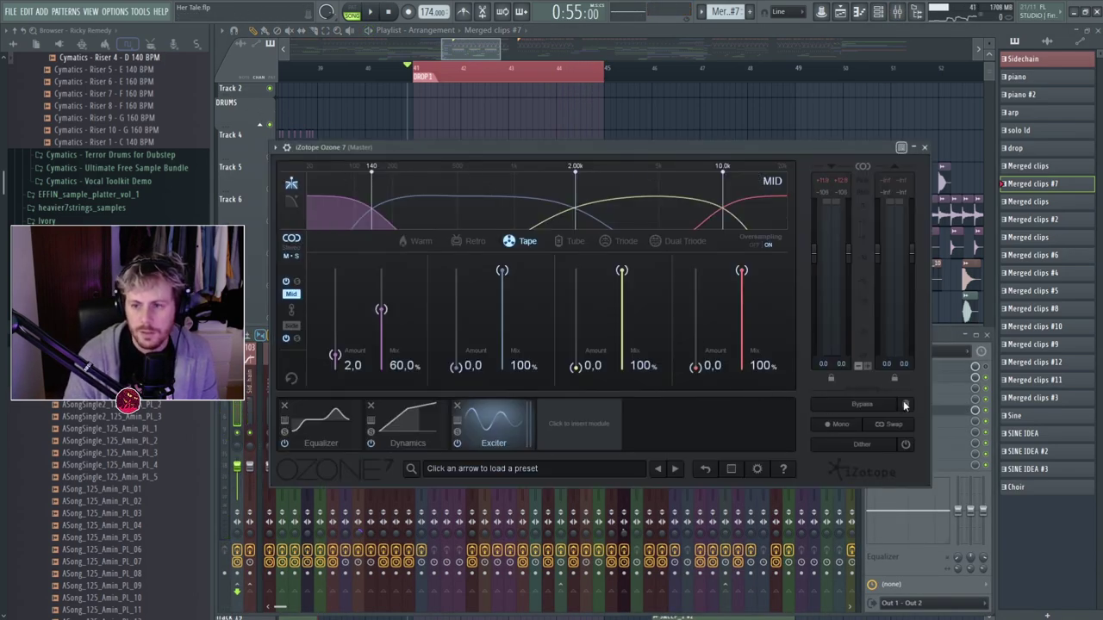
pyautogui.press('space')
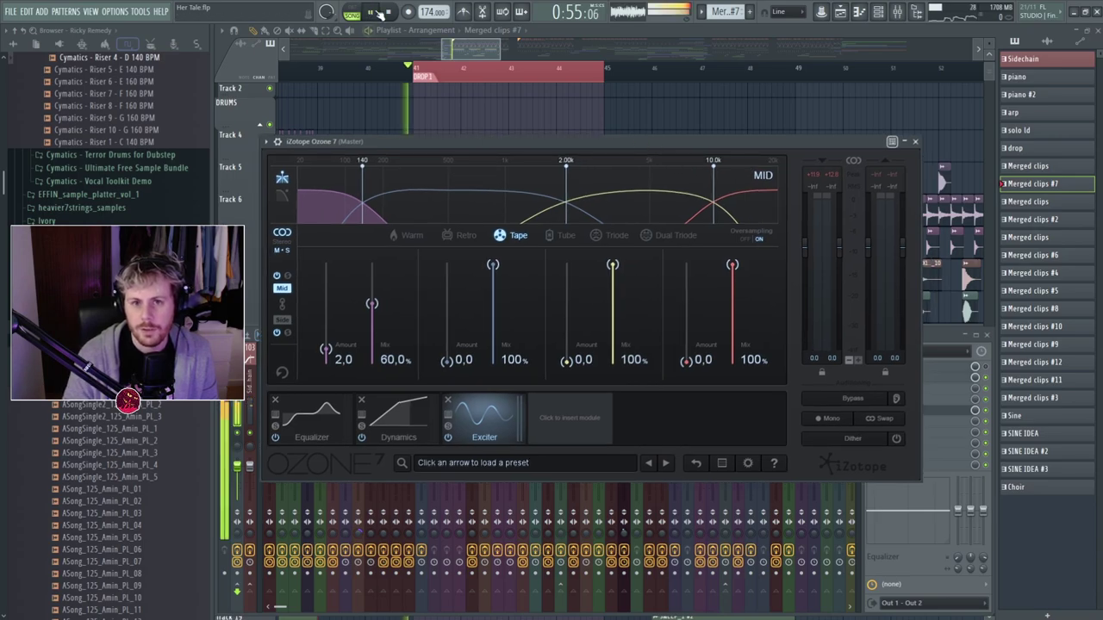
pyautogui.click(861, 396)
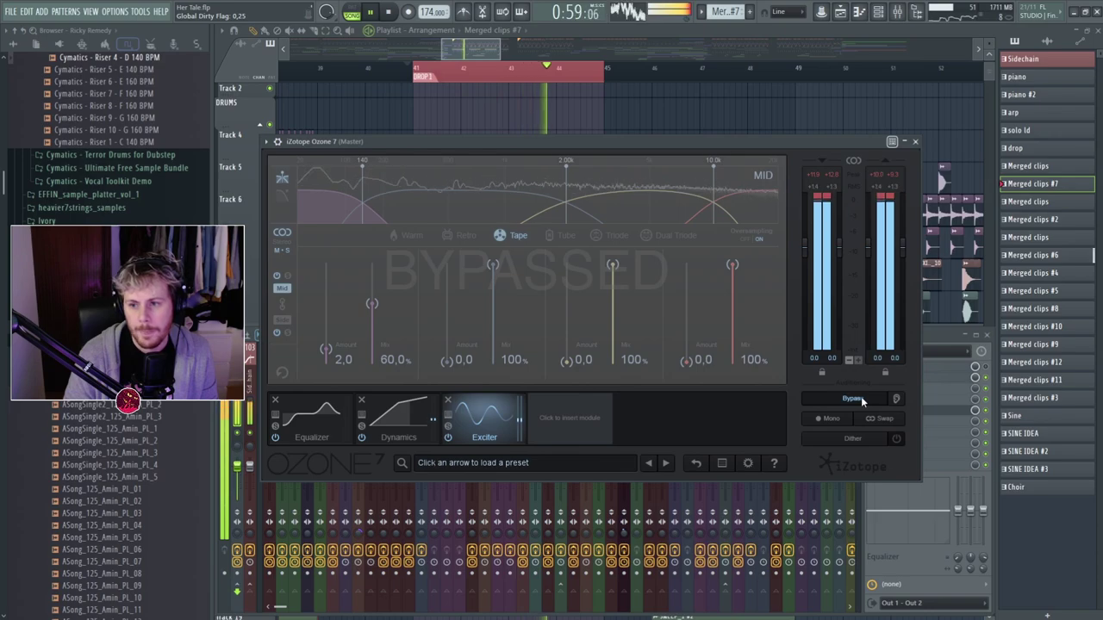
pyautogui.click(860, 398)
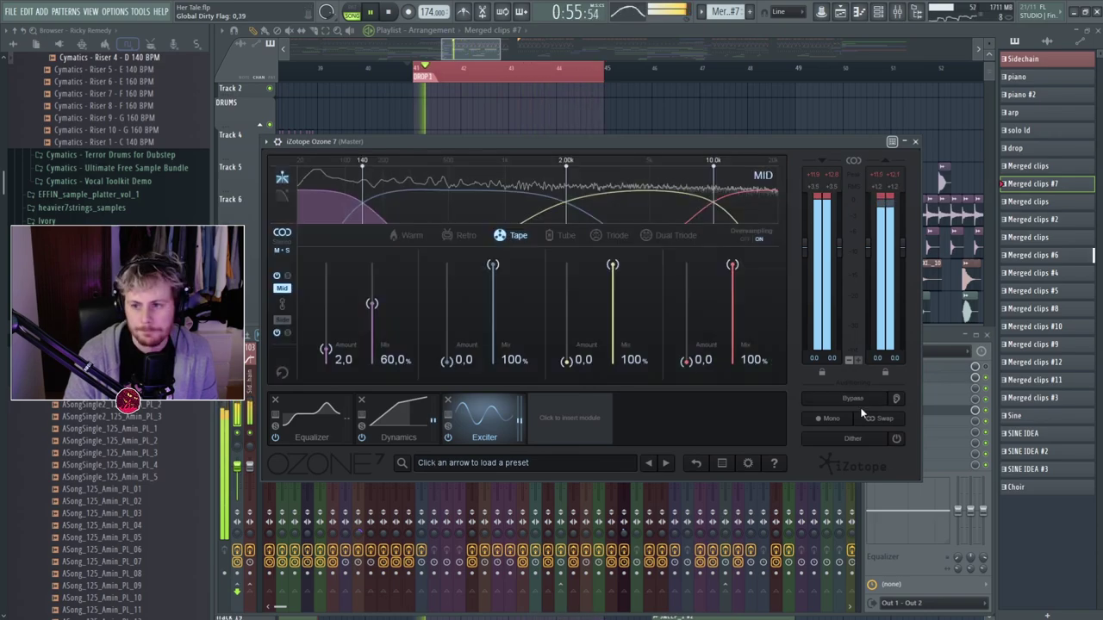
pyautogui.press('space')
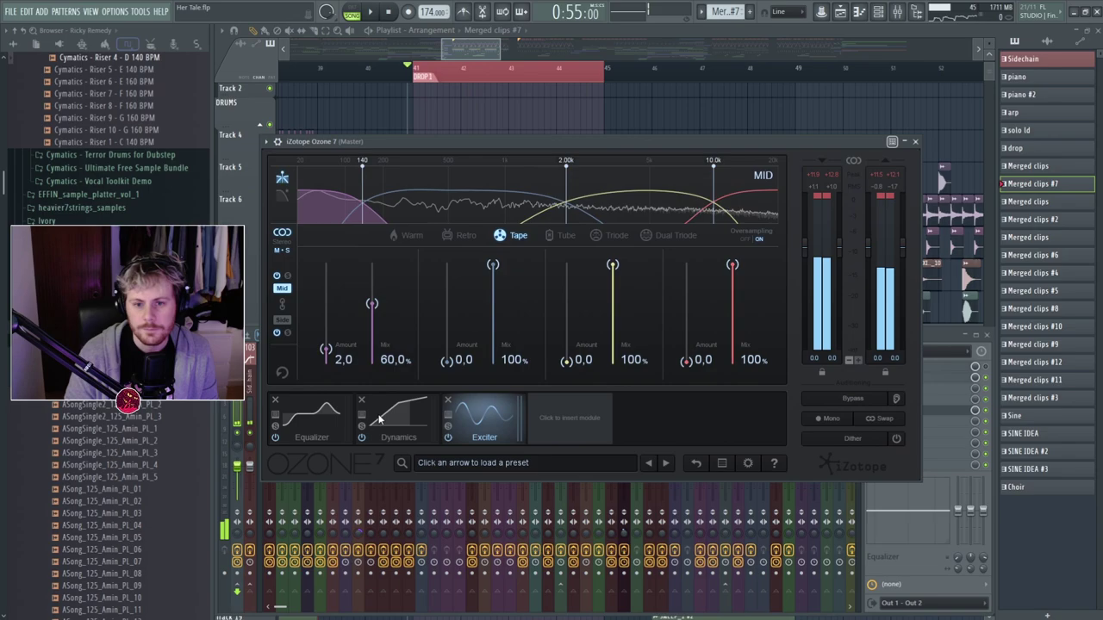
# Open Ozone's Equalizer module and slightly shift the Side channel's Band 1 low shelf.
pyautogui.click(311, 415)
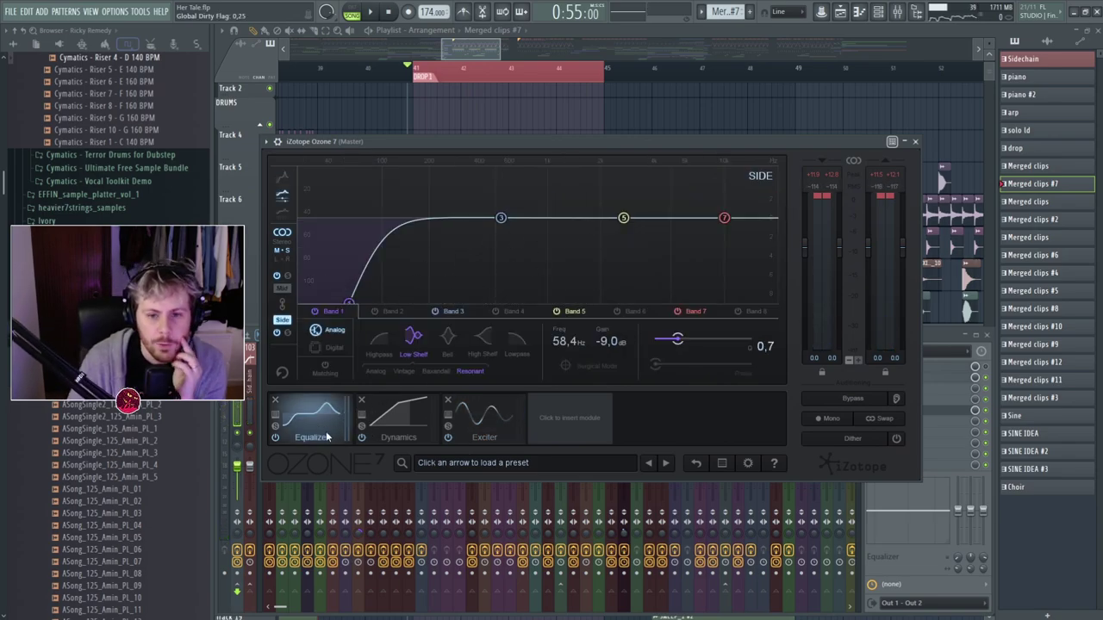
pyautogui.moveTo(349, 303)
pyautogui.mouseDown()
pyautogui.moveTo(378, 304)
pyautogui.moveTo(355, 304)
pyautogui.mouseUp()
# Try lowering the compressor thresholds of the two lowest bands in Ozone's Dynamics module and return them to 0.0.
pyautogui.click(392, 431)
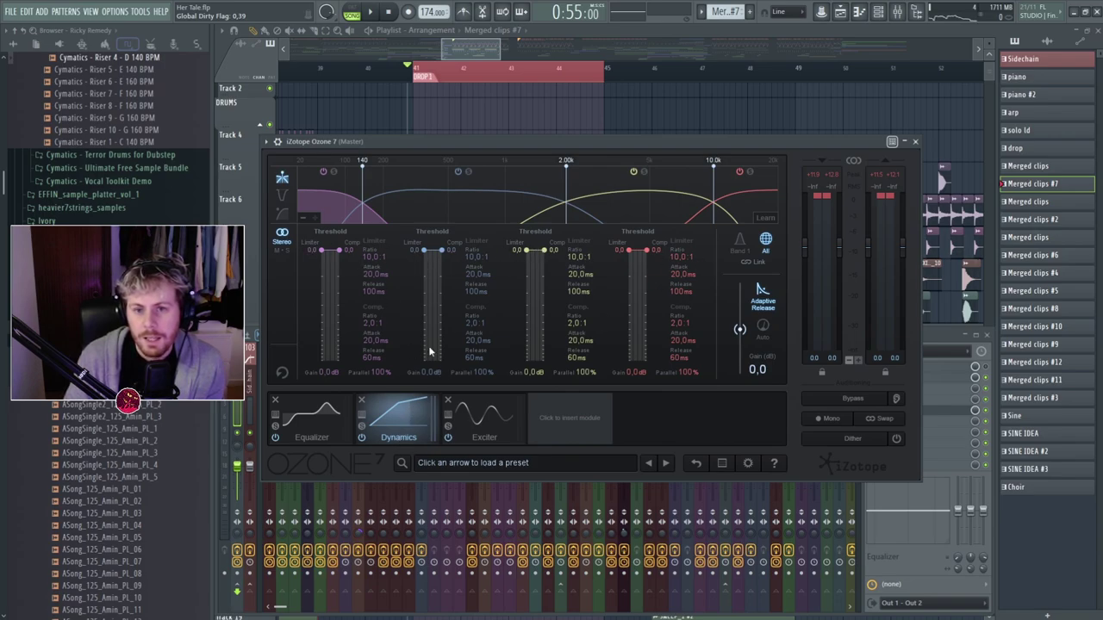
pyautogui.moveTo(442, 253)
pyautogui.mouseDown()
pyautogui.moveTo(441, 287)
pyautogui.moveTo(441, 272)
pyautogui.mouseUp()
pyautogui.moveTo(341, 252); pyautogui.dragTo(341, 267)
pyautogui.moveTo(545, 251)
pyautogui.mouseDown()
pyautogui.moveTo(546, 266)
pyautogui.moveTo(528, 249)
pyautogui.mouseUp()
pyautogui.moveTo(442, 269); pyautogui.dragTo(443, 216)
pyautogui.moveTo(340, 265); pyautogui.dragTo(340, 195)
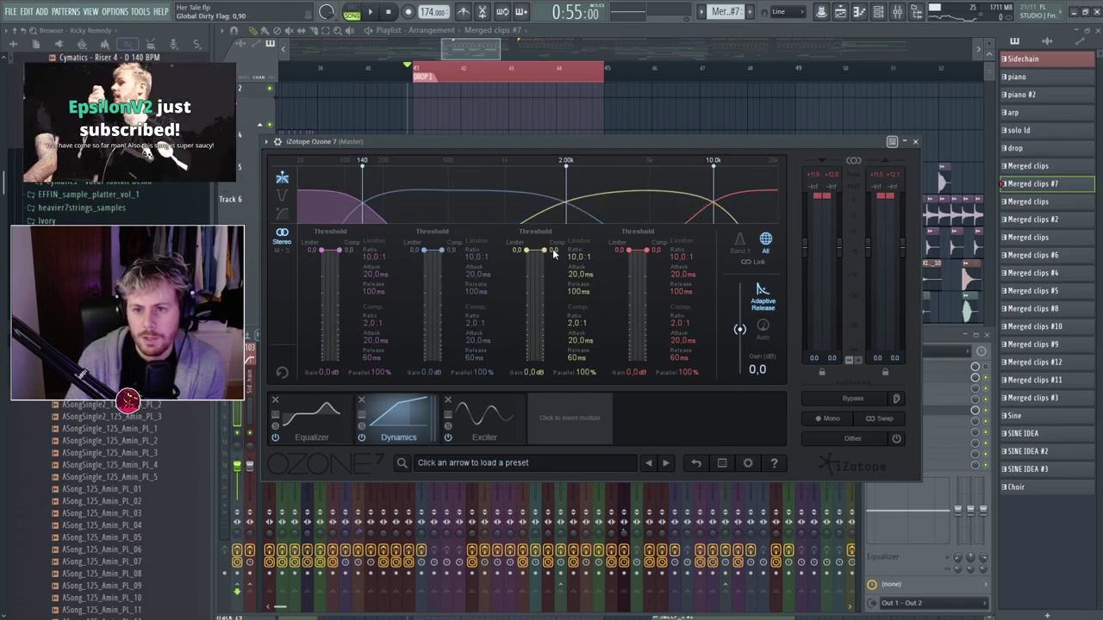
# Set the Exciter's lowest crossover in Ozone to 141 Hz and play the first drop to check the sound.
pyautogui.click(510, 413)
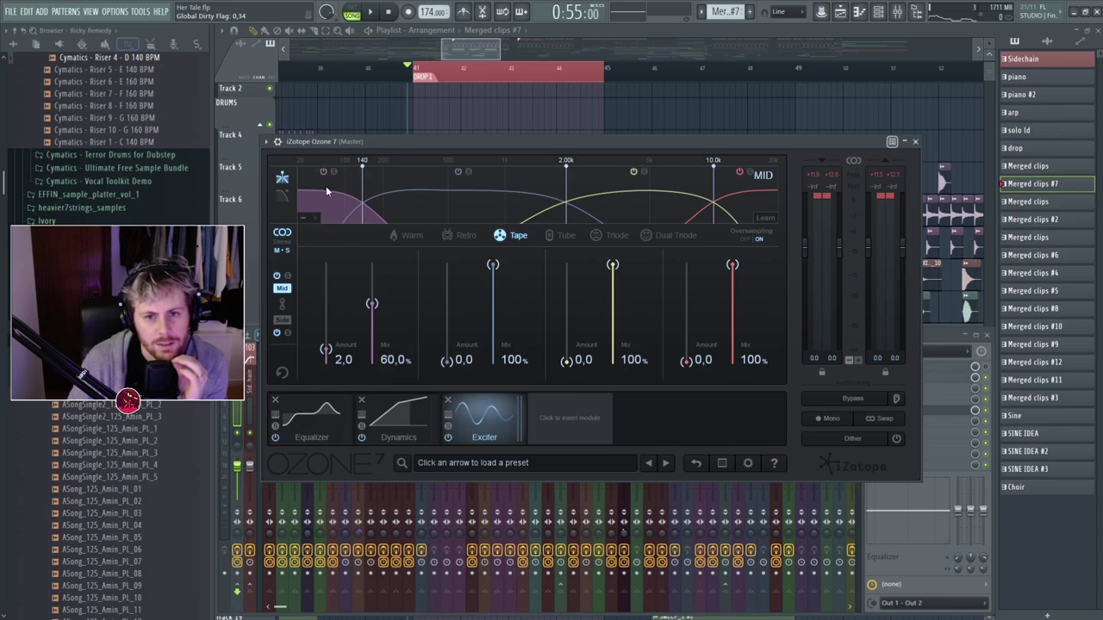
pyautogui.moveTo(362, 165); pyautogui.dragTo(362, 169)
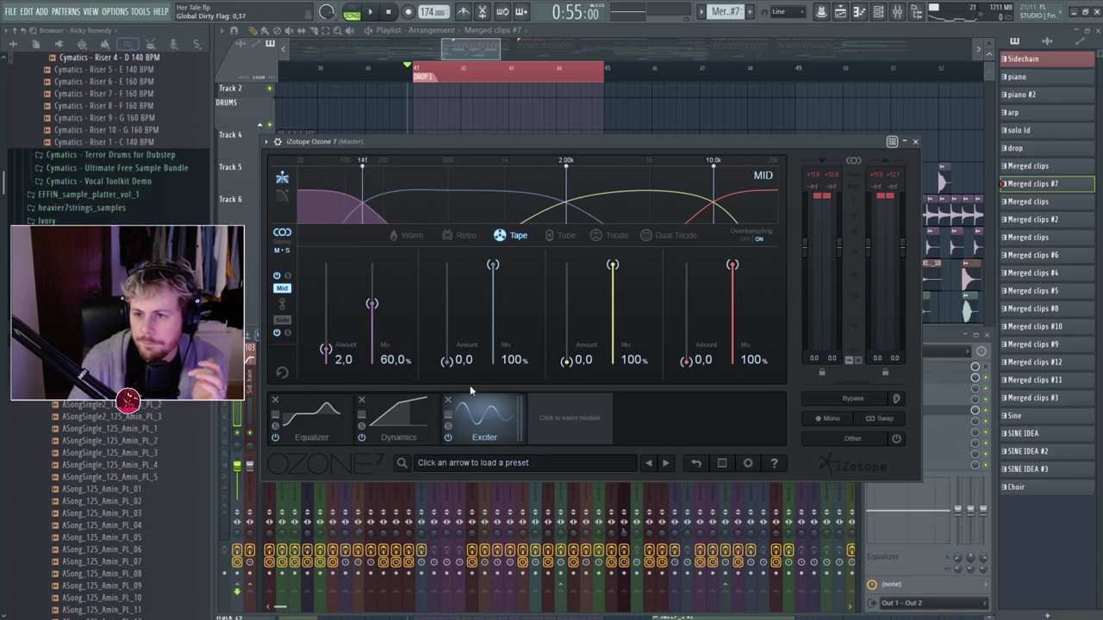
pyautogui.press('space')
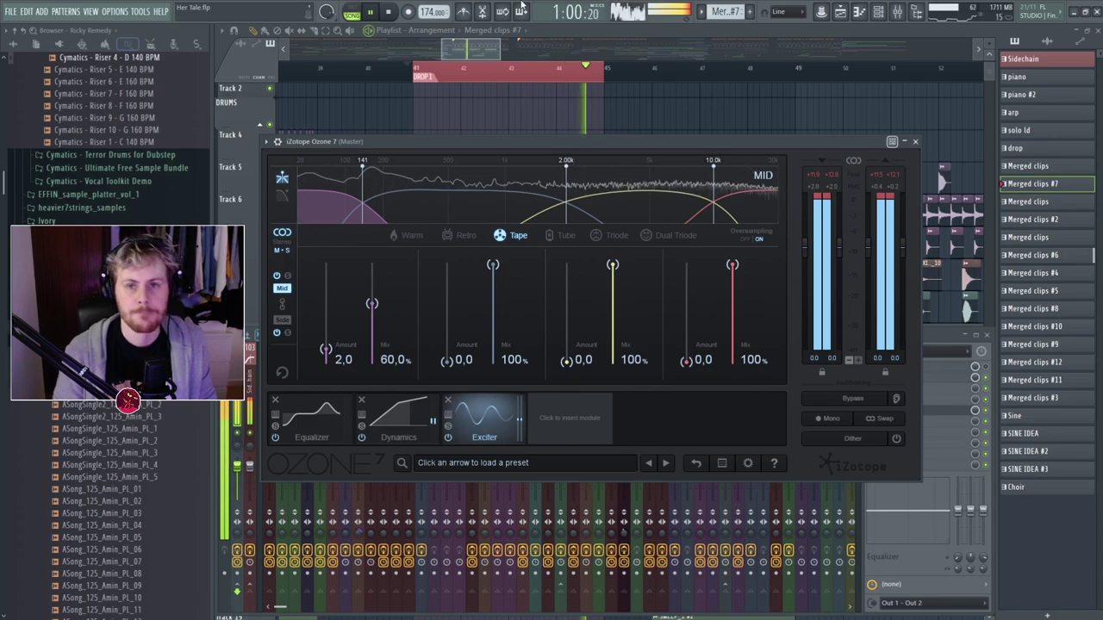
pyautogui.press('space')
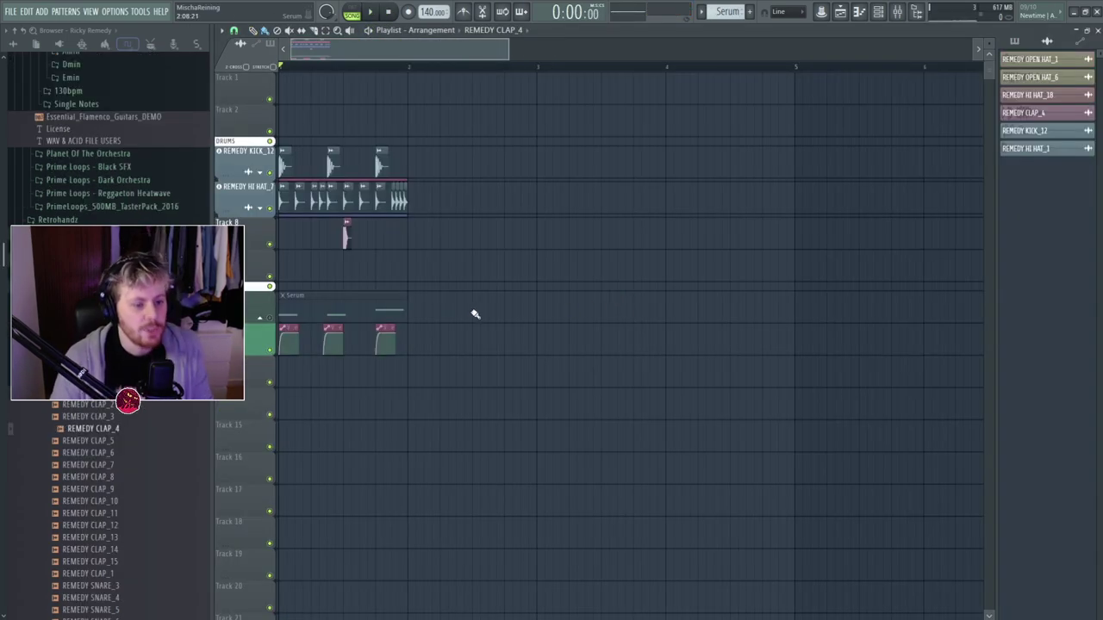